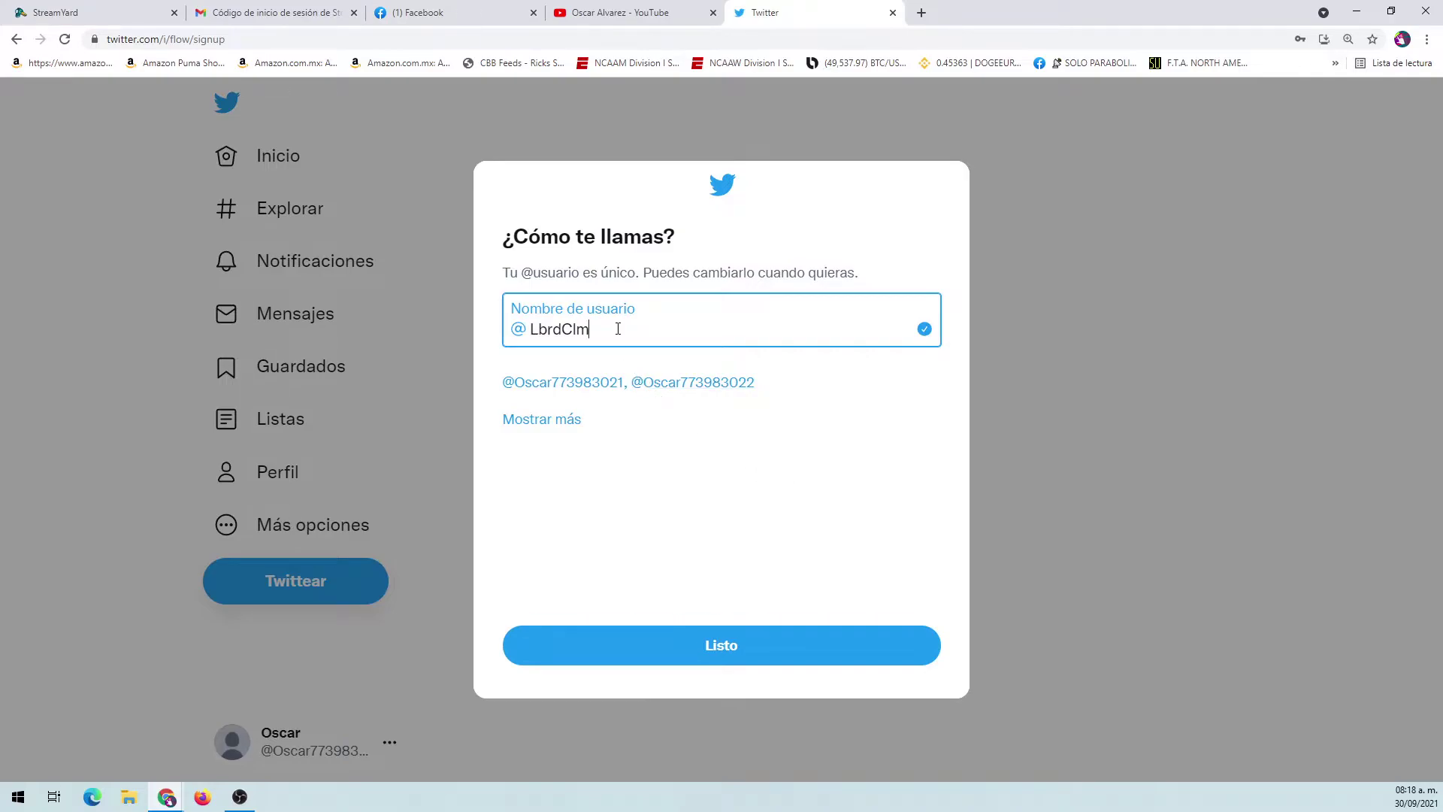
- Replace the suggested Twitter username with a custom handle and finish sign-up
key("shift+Left")
key("shift+Left")
key("shift+Left")
key("shift+Left")
key("shift+Left")
key("shift+Left")
key("shift+Left")
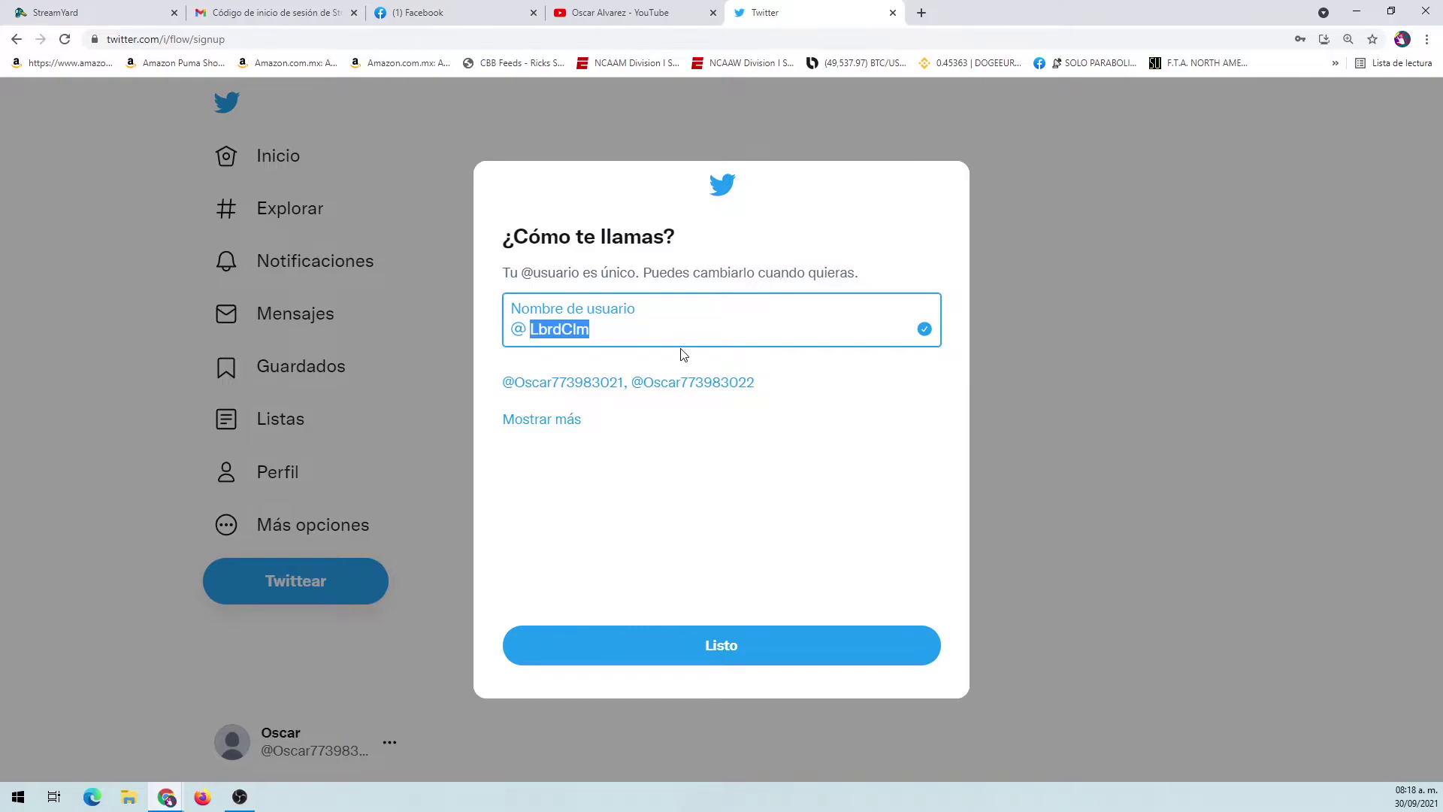
type("Clq")
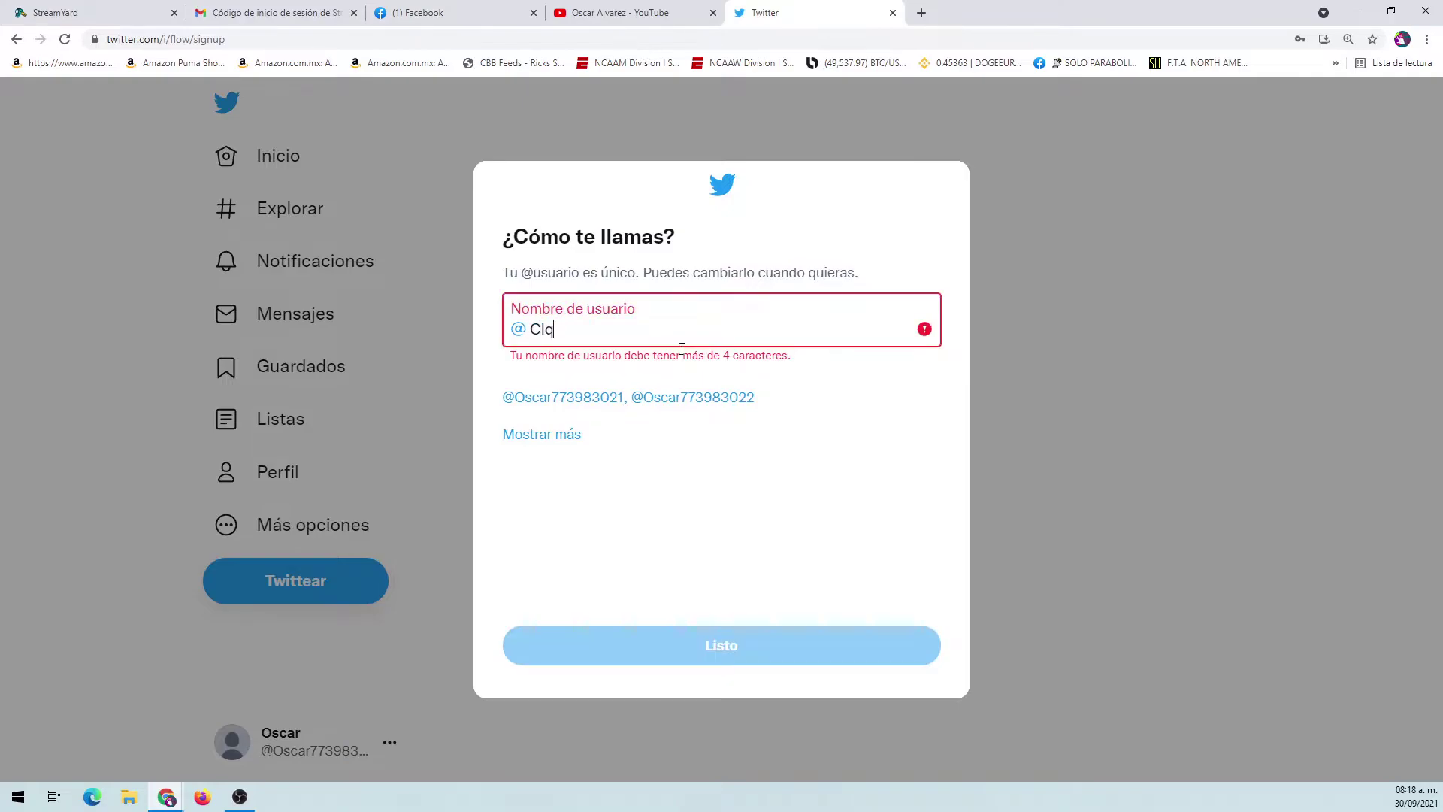
type("MXN")
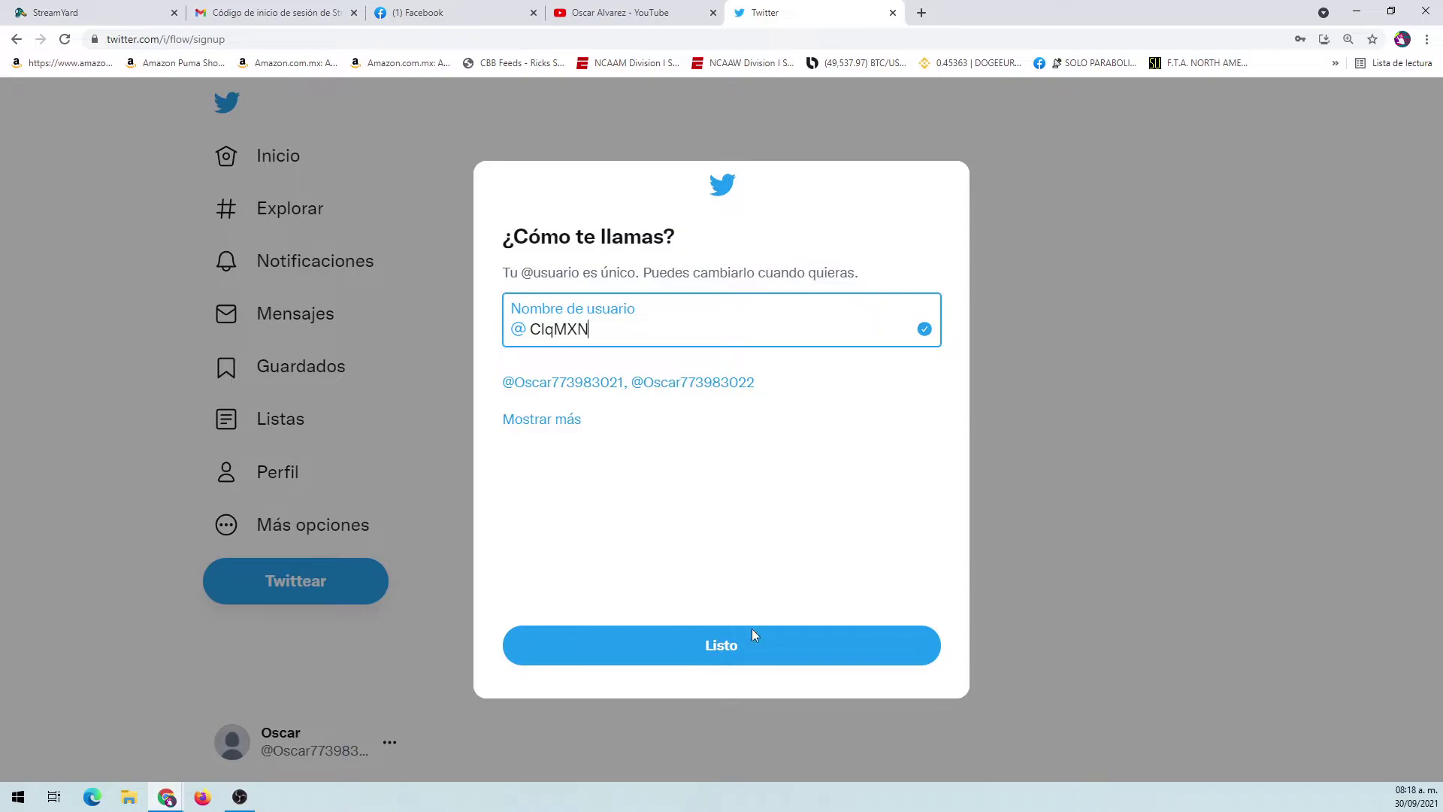
left_click(751, 655)
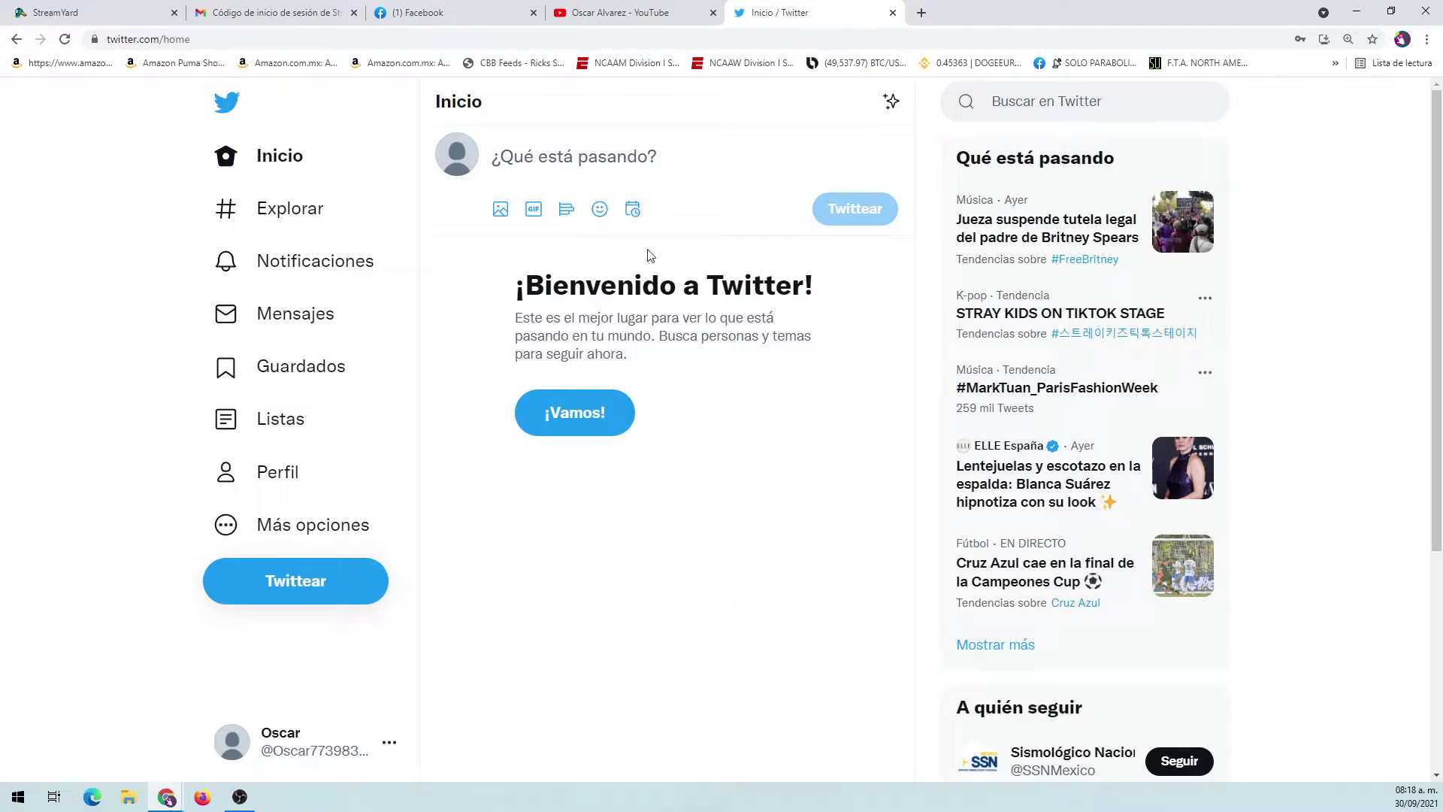
- Cycle through the YouTube, Twitter and Facebook tabs, ending on StreamYard's Agregar un destino page
left_click(642, 13)
left_click(762, 16)
left_click(632, 15)
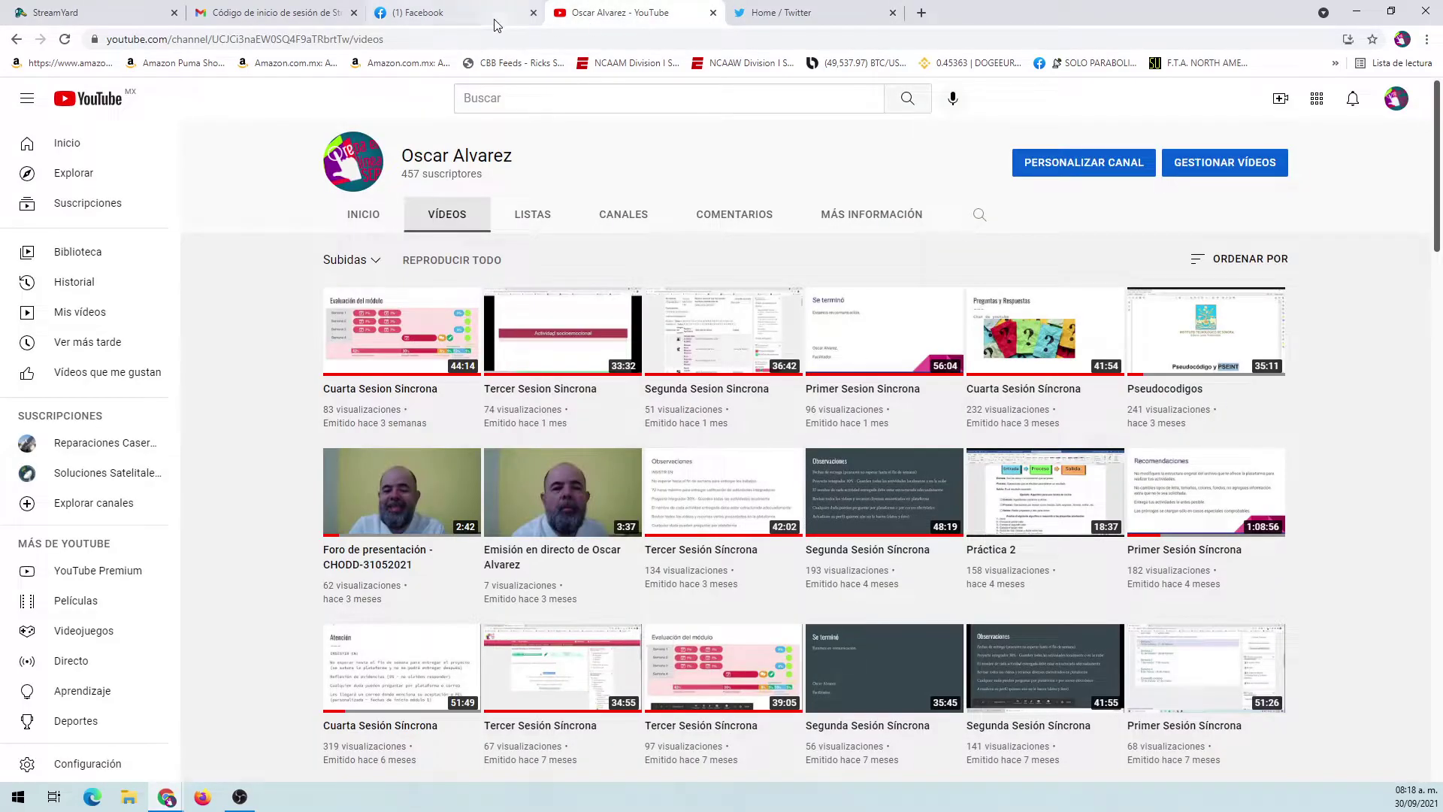
left_click(468, 17)
left_click(596, 15)
left_click(770, 17)
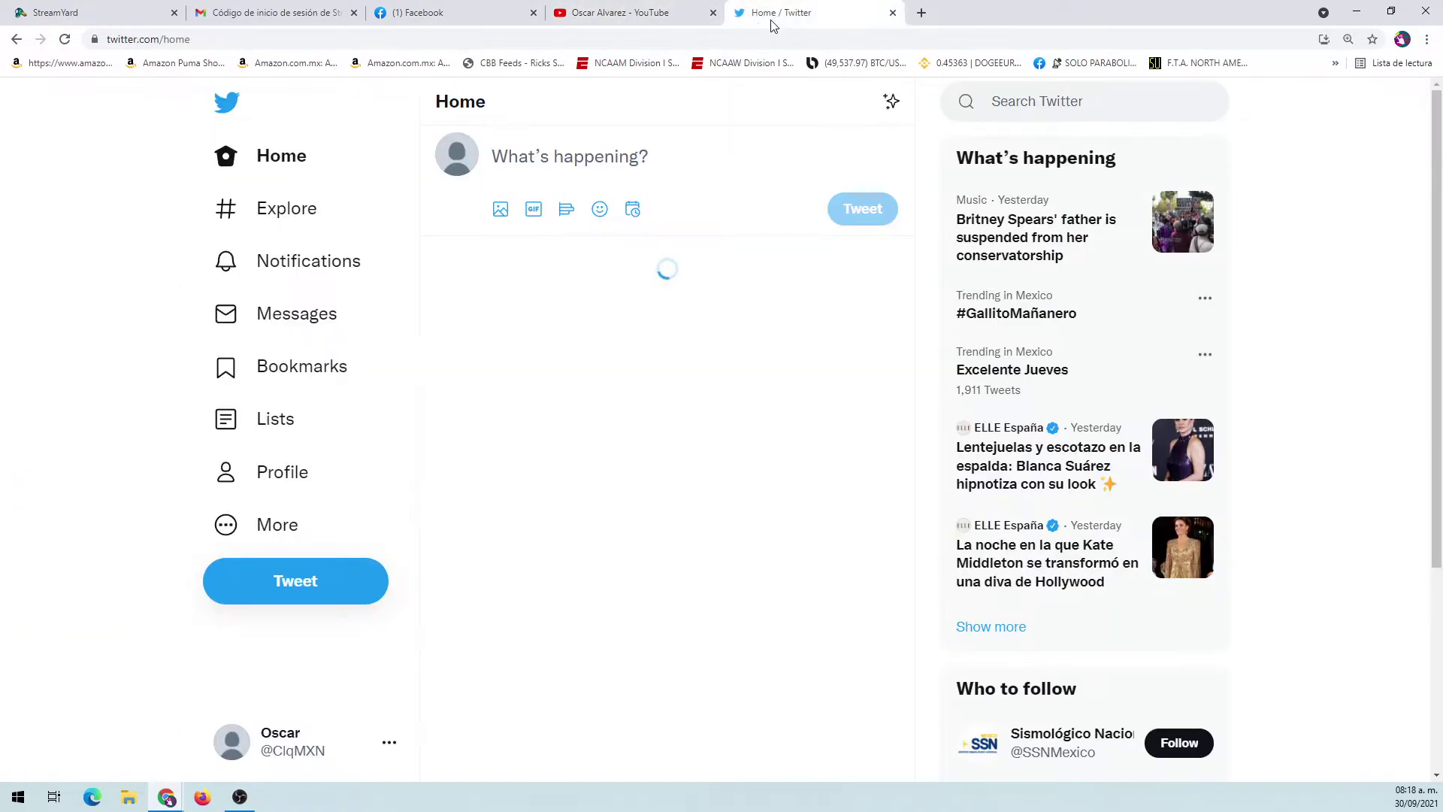
left_click(564, 18)
left_click(451, 16)
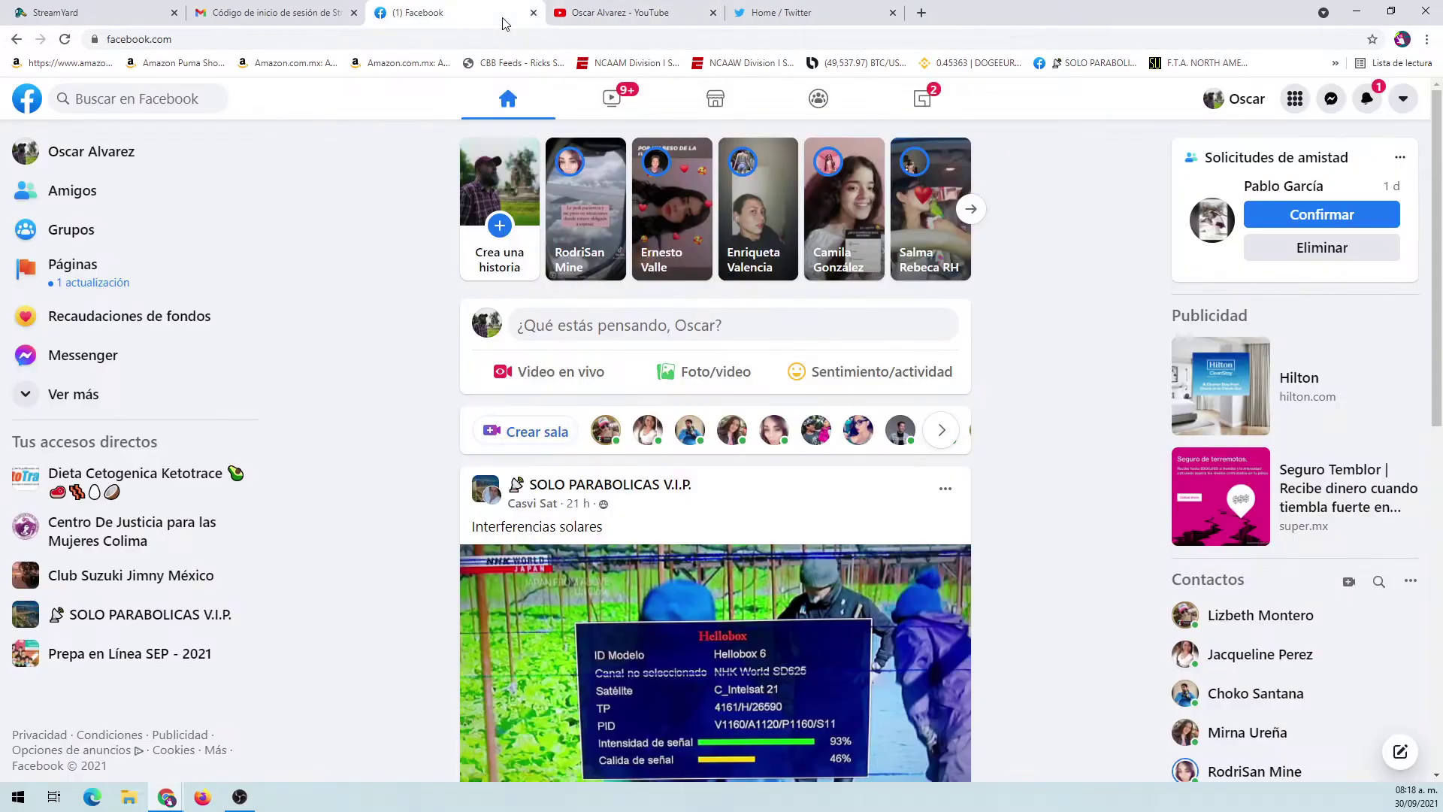
left_click(123, 20)
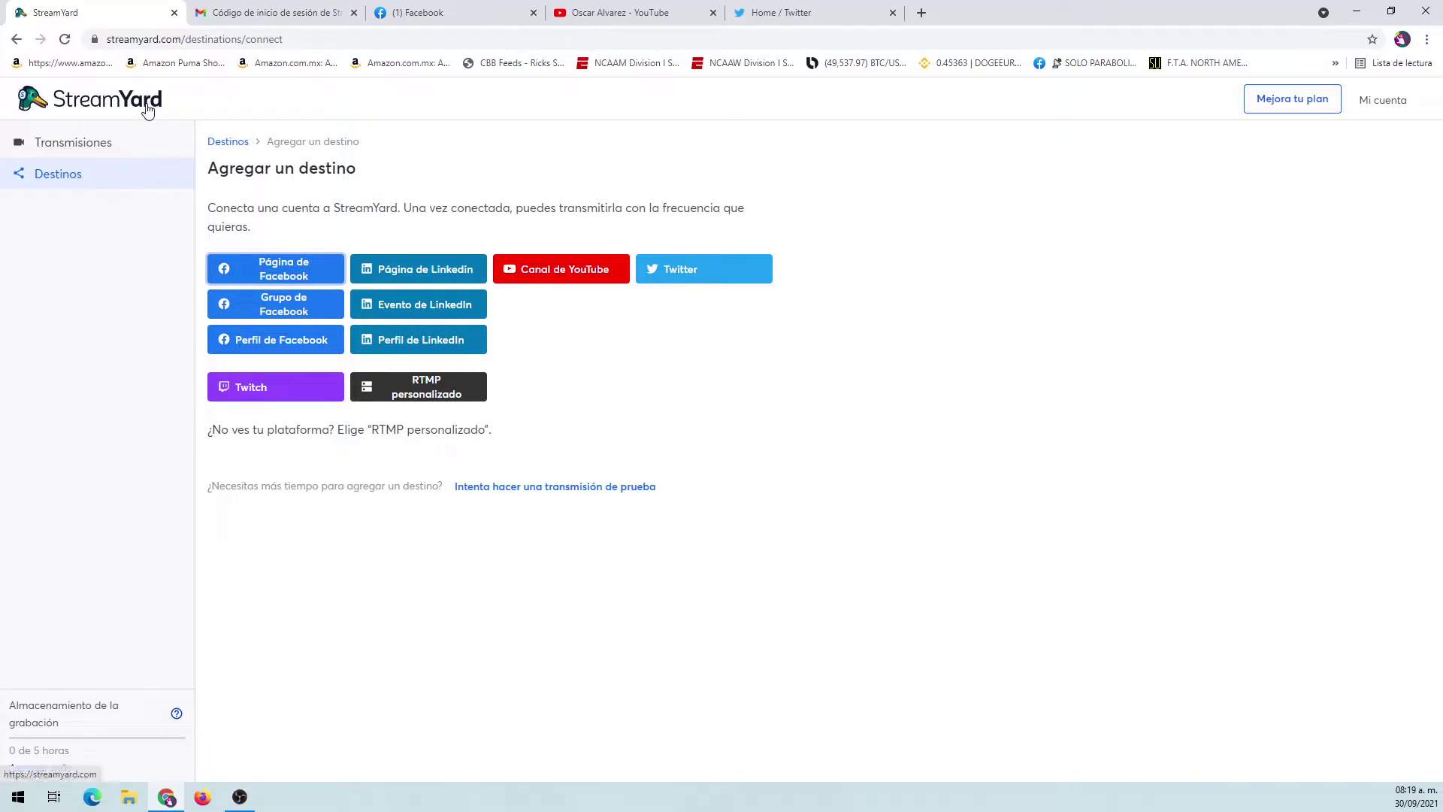
- Connect the personal Facebook profile as a destination, then start adding another one
left_click(278, 348)
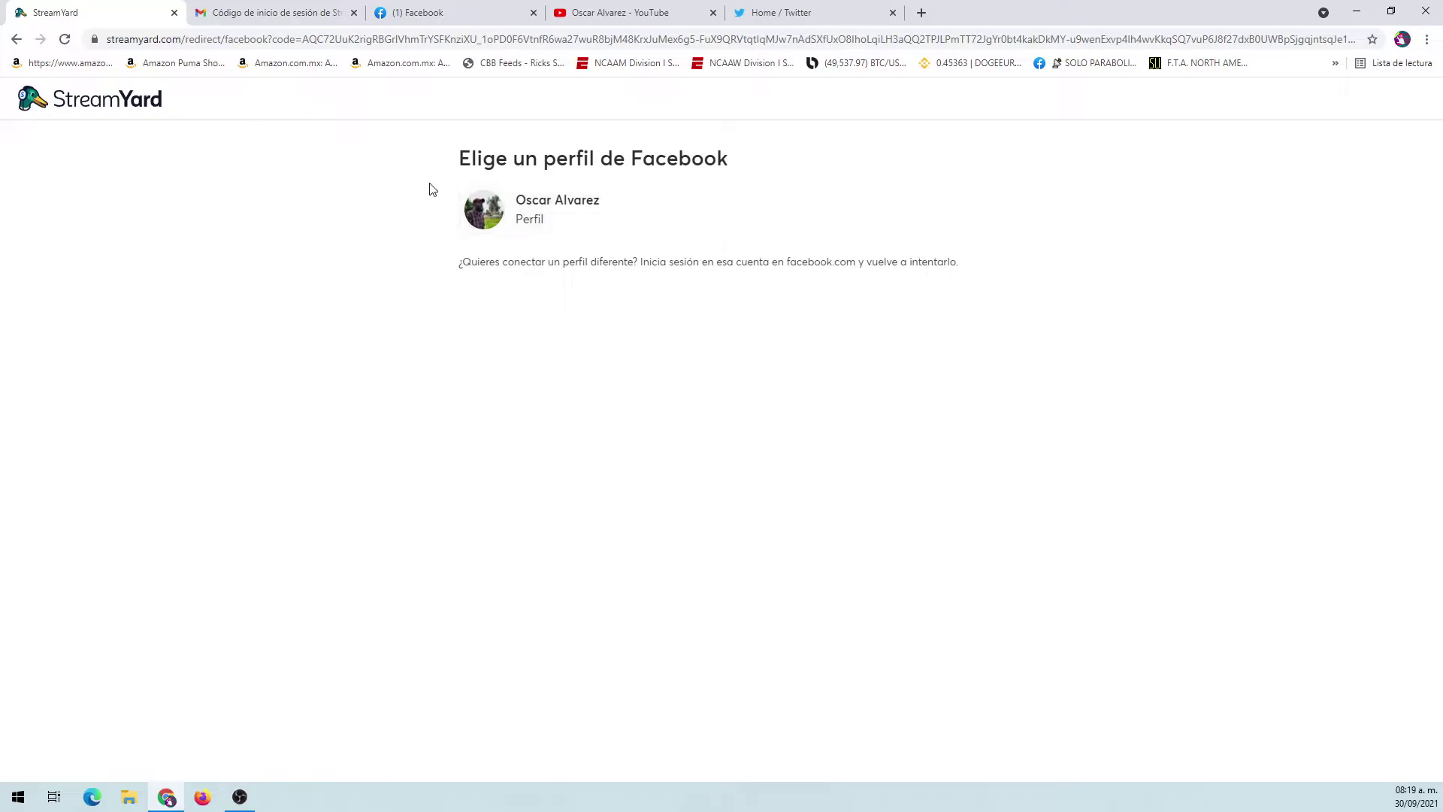
left_click(530, 218)
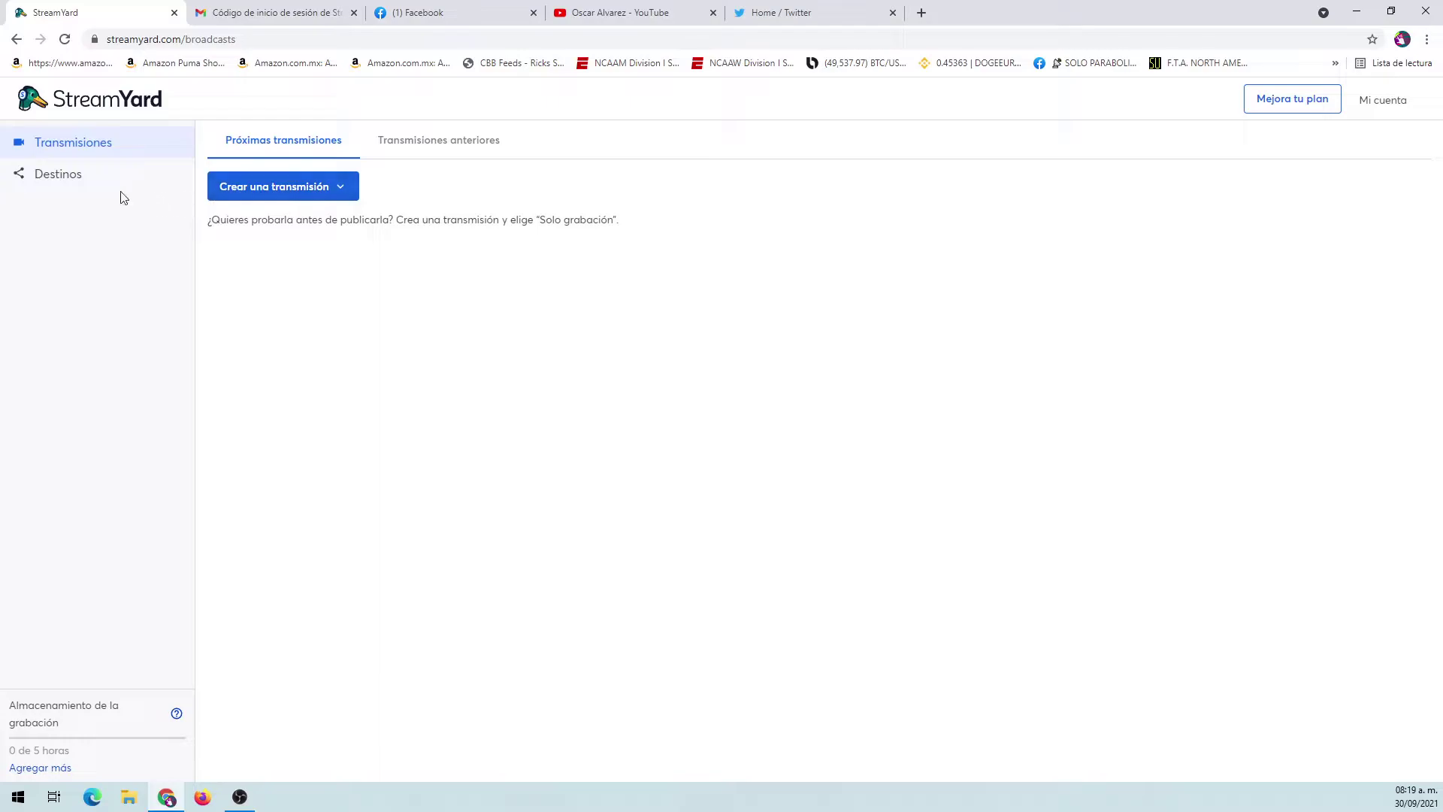
left_click(54, 174)
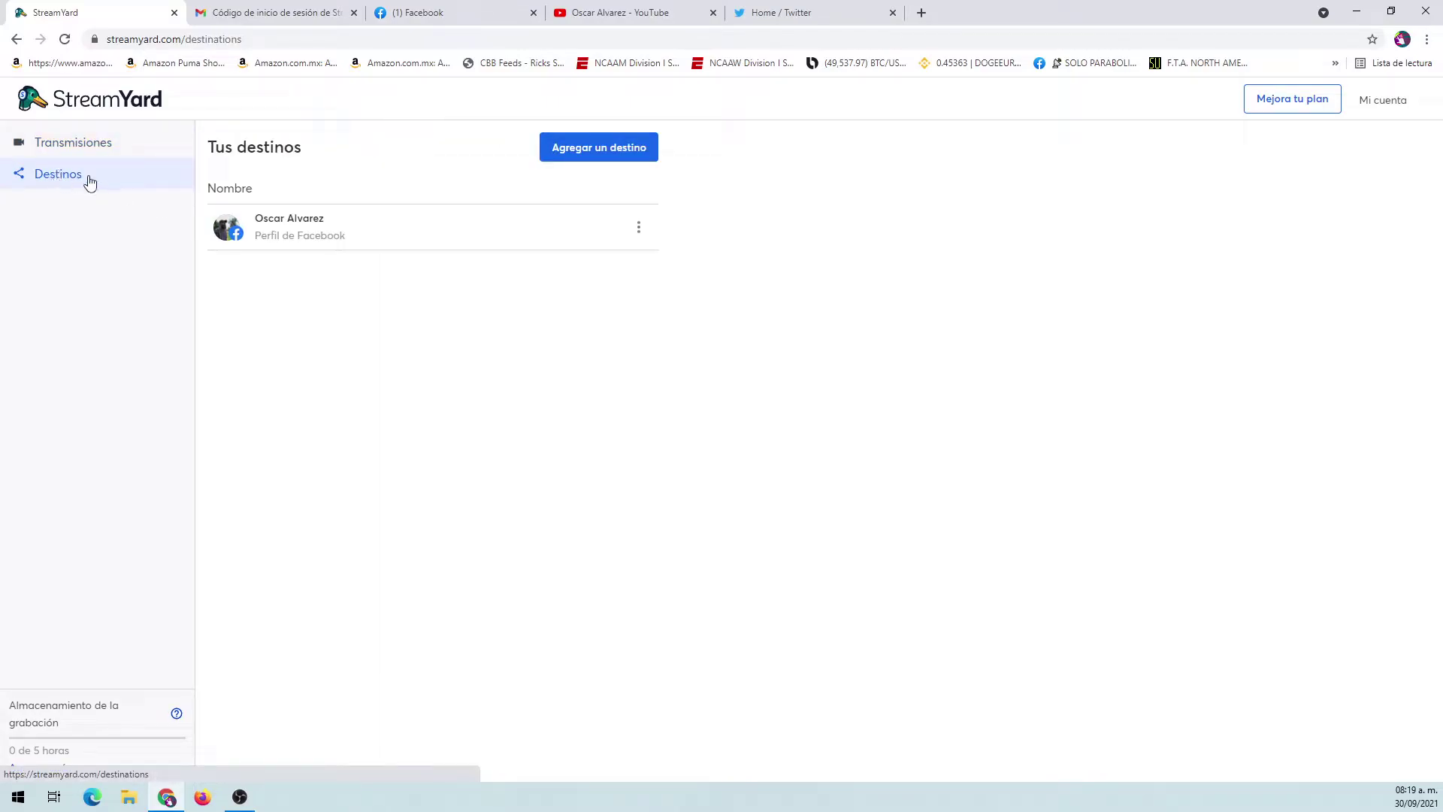
left_click(601, 153)
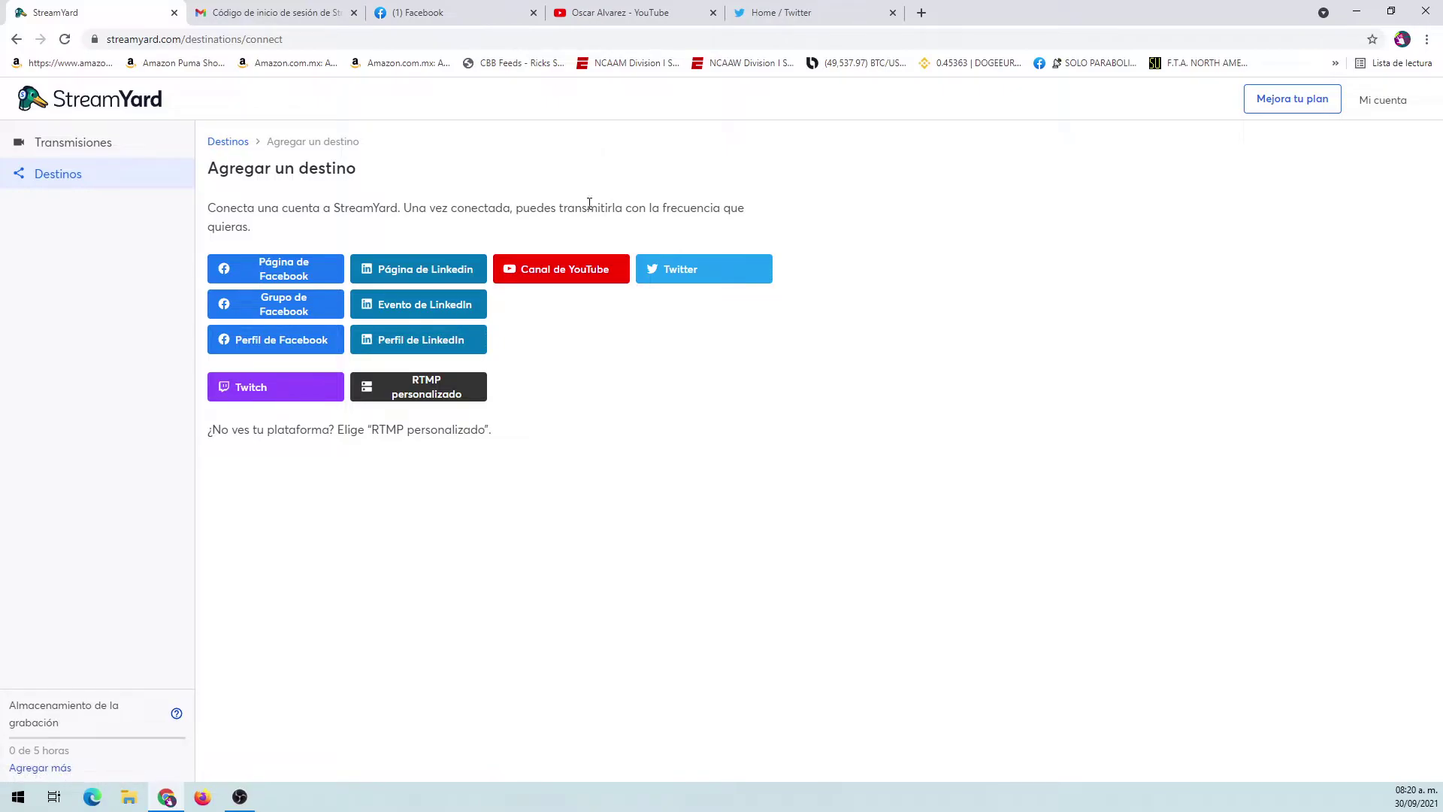
- Connect the YouTube channel through its Google account and check it in the destinations list
left_click(561, 272)
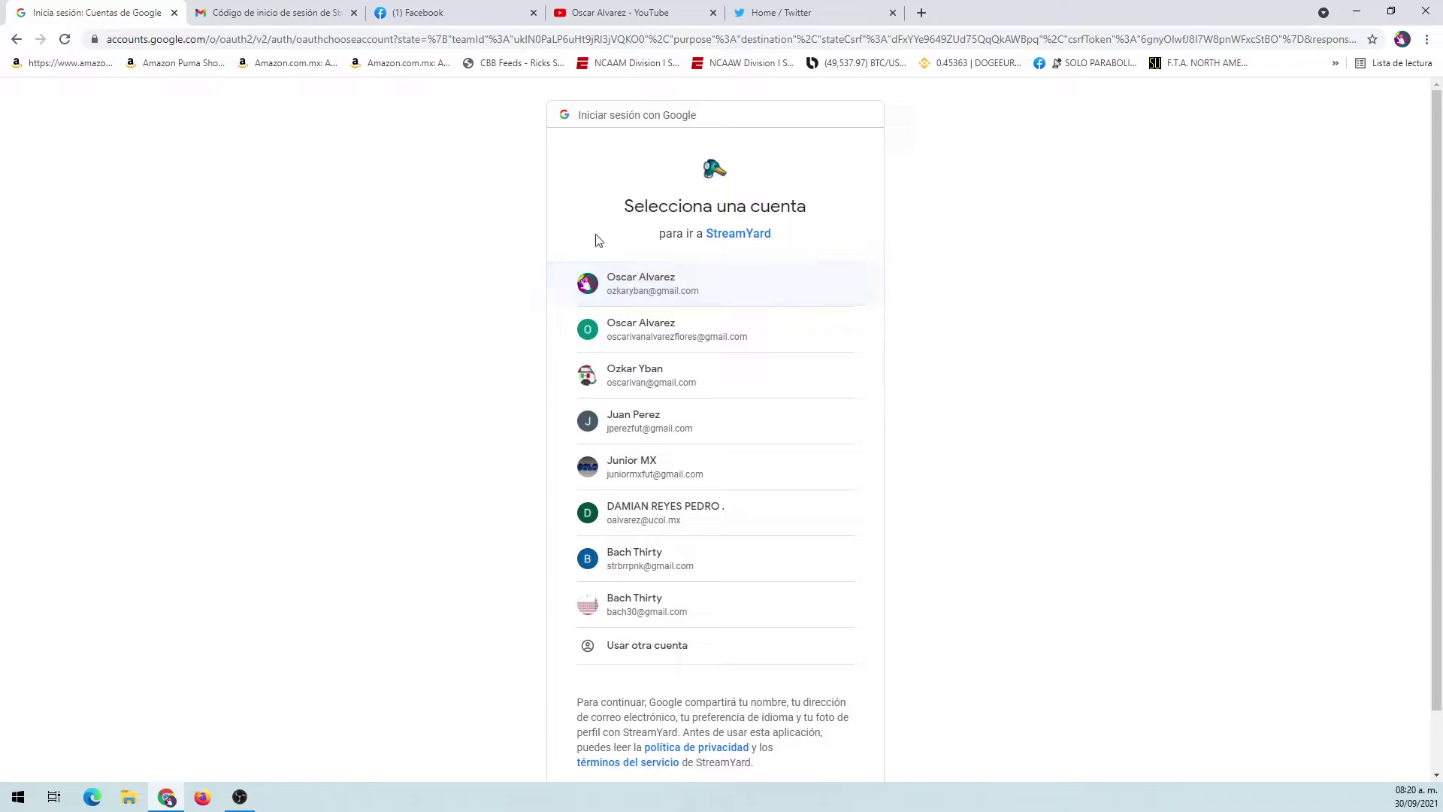
left_click(670, 294)
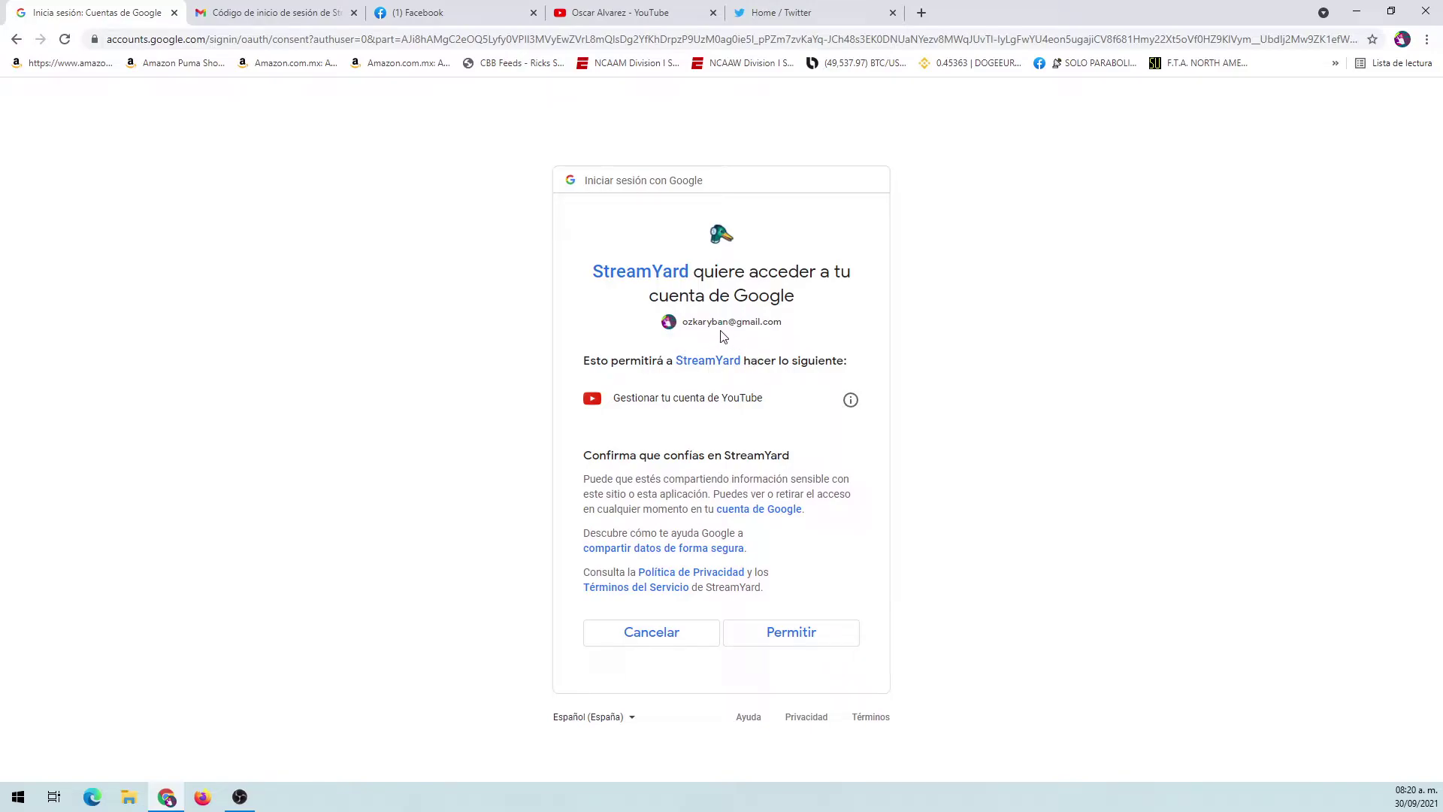
left_click(793, 633)
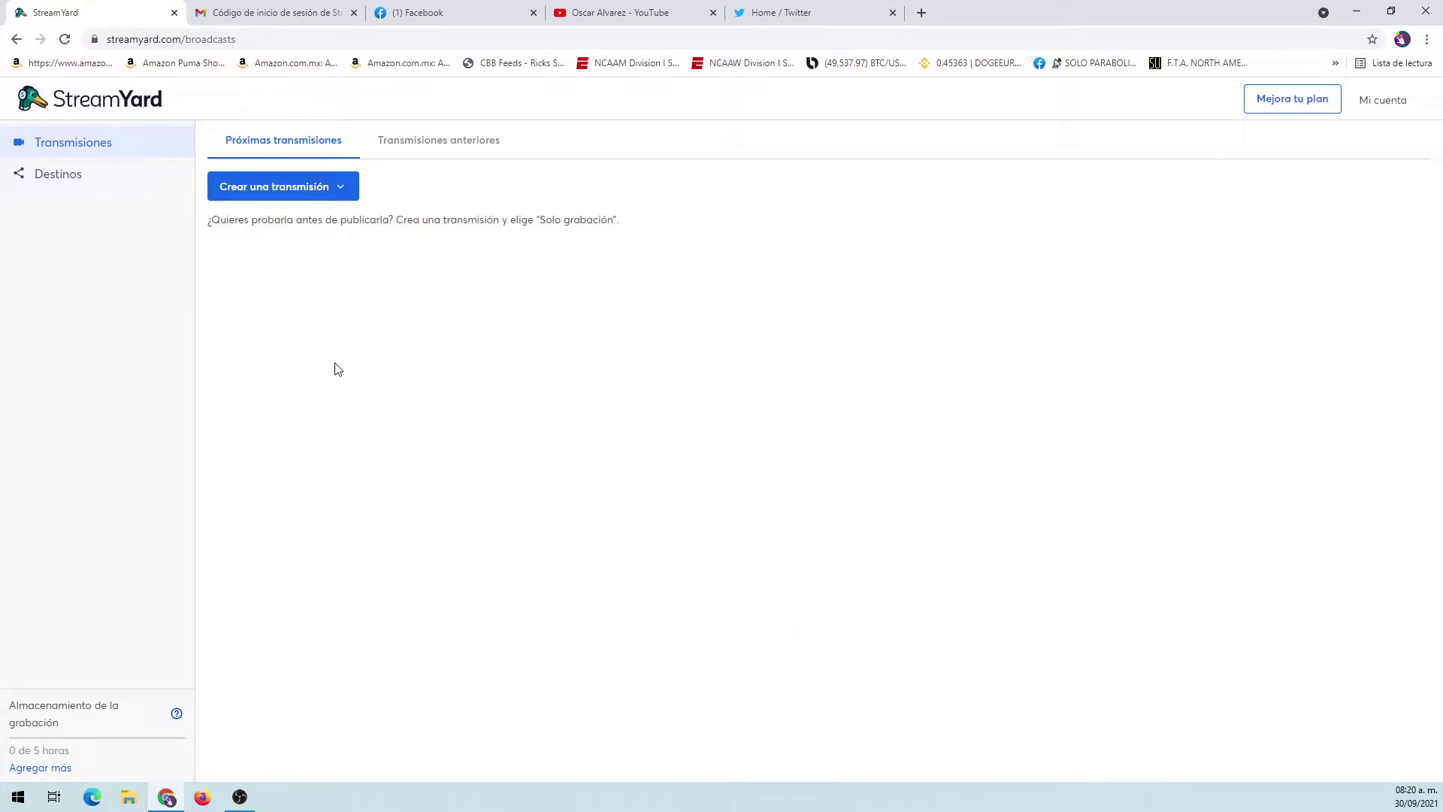
left_click(77, 179)
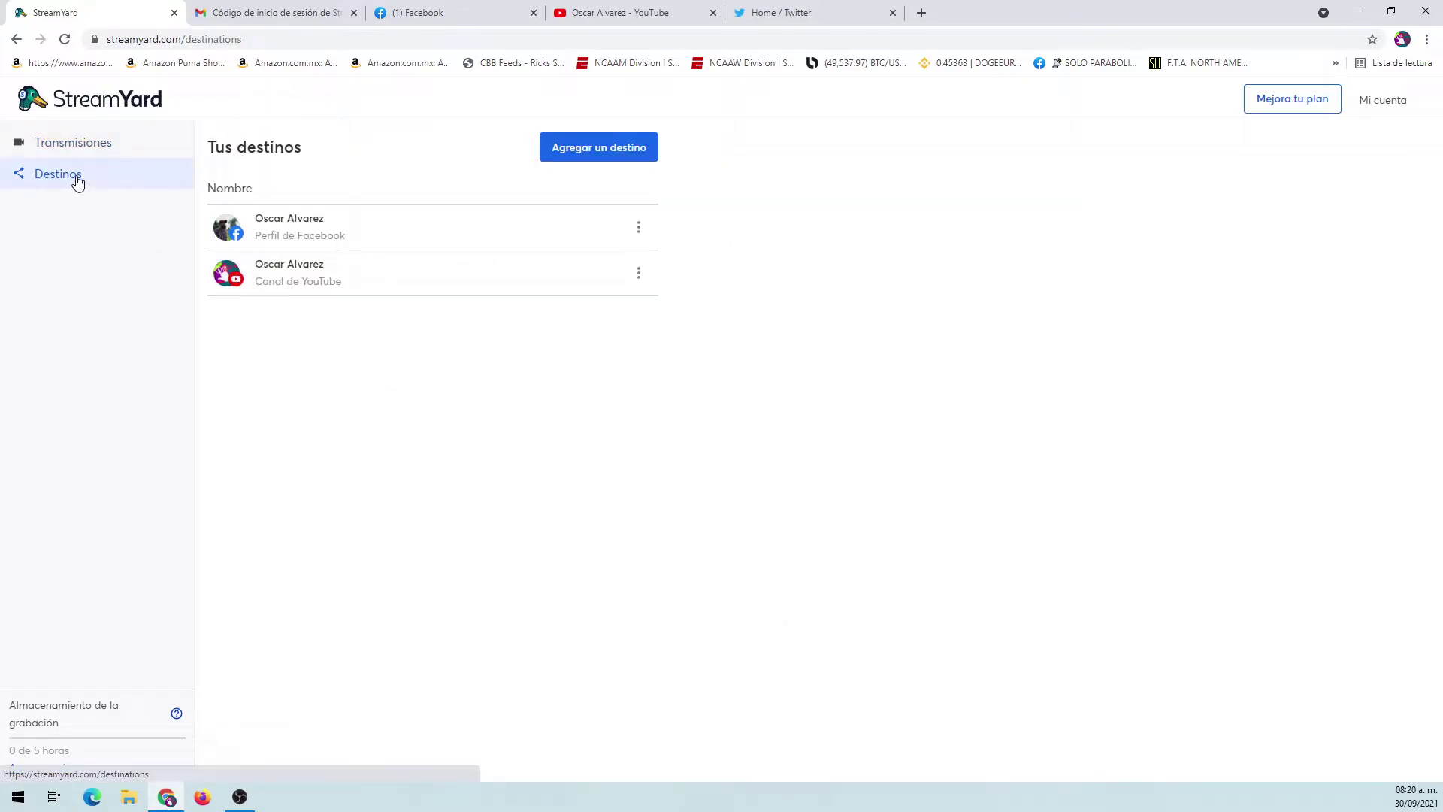
- Add Twitter as a destination, reviewing the listed permissions before authorizing the app
left_click(581, 157)
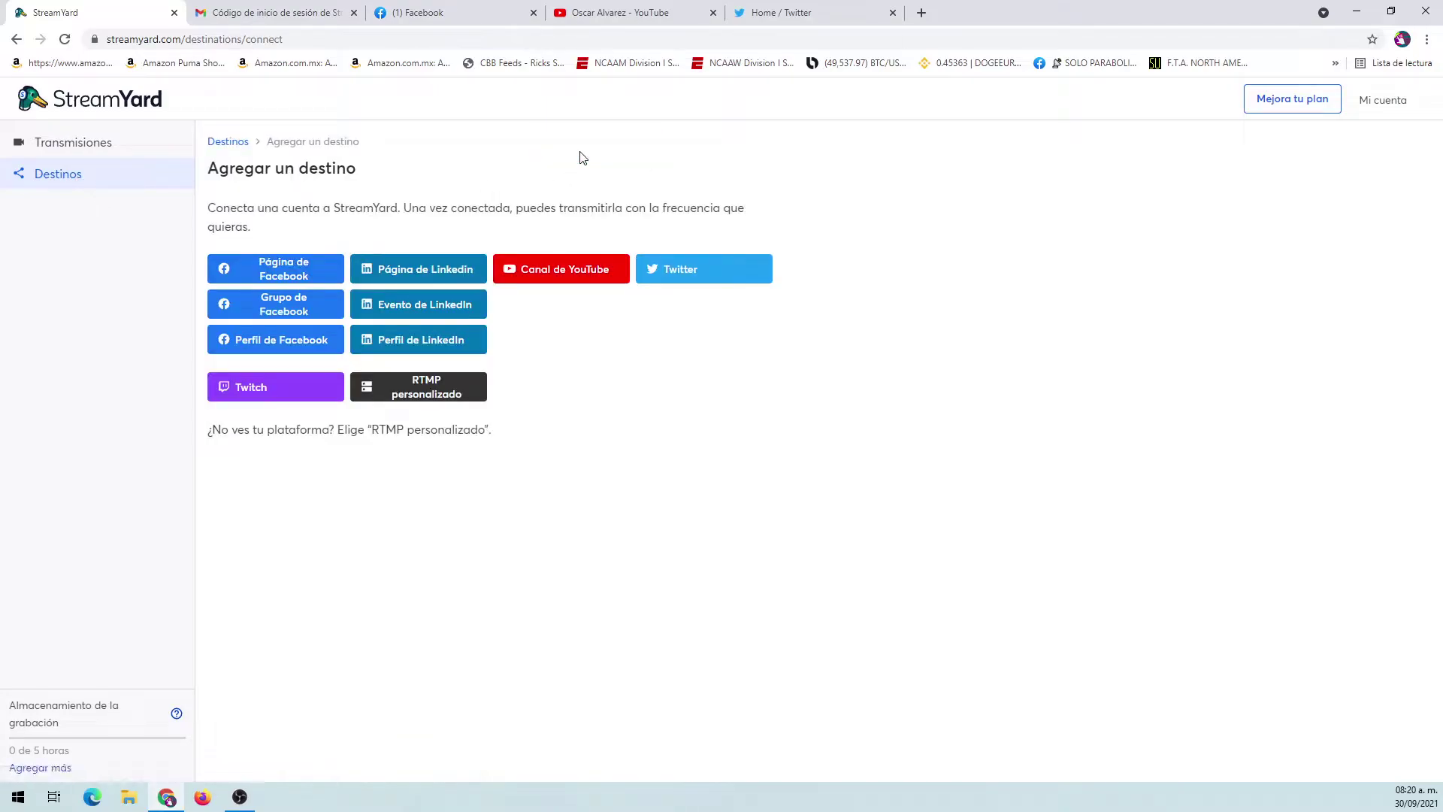
left_click(670, 269)
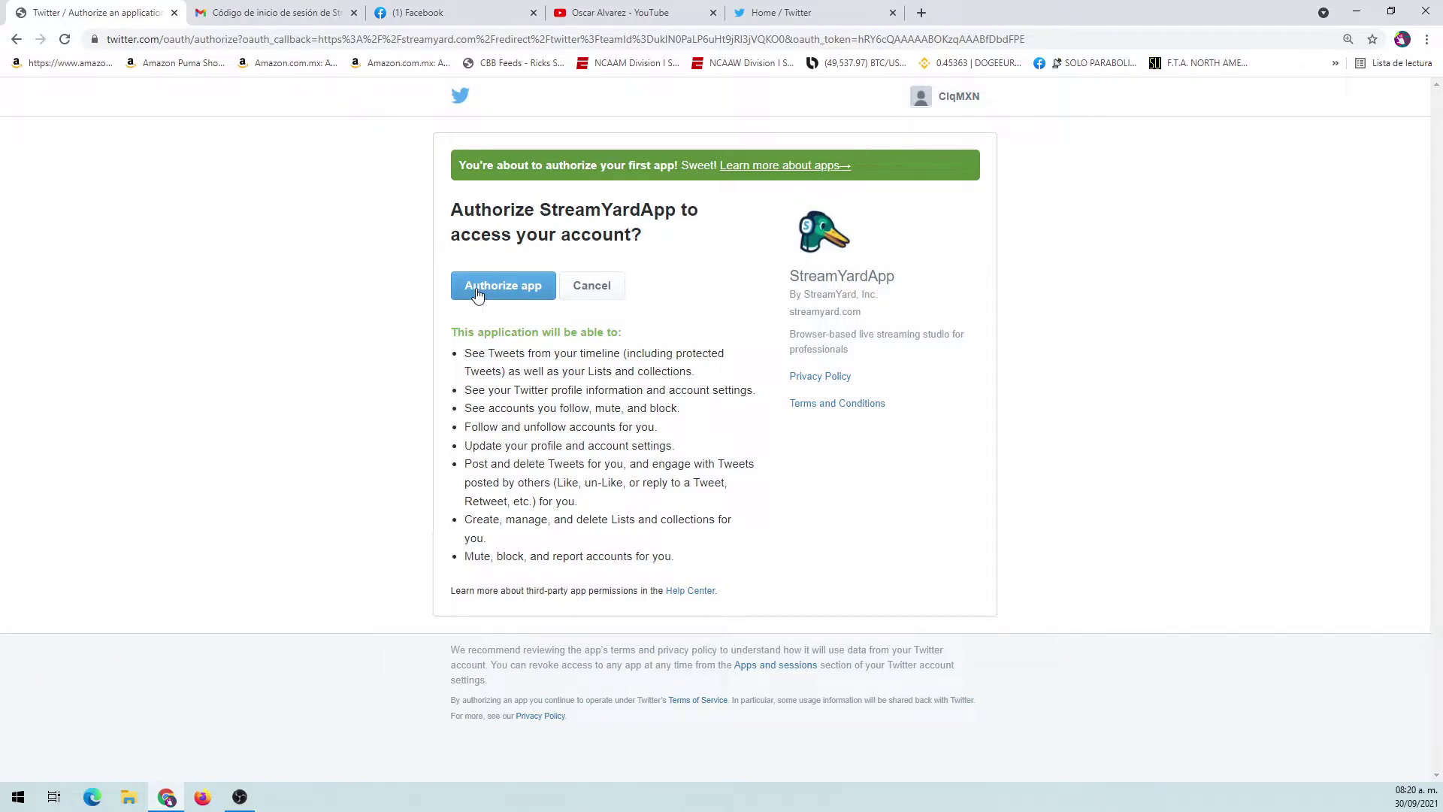
double_click(475, 354)
left_click(480, 387)
triple_click(480, 387)
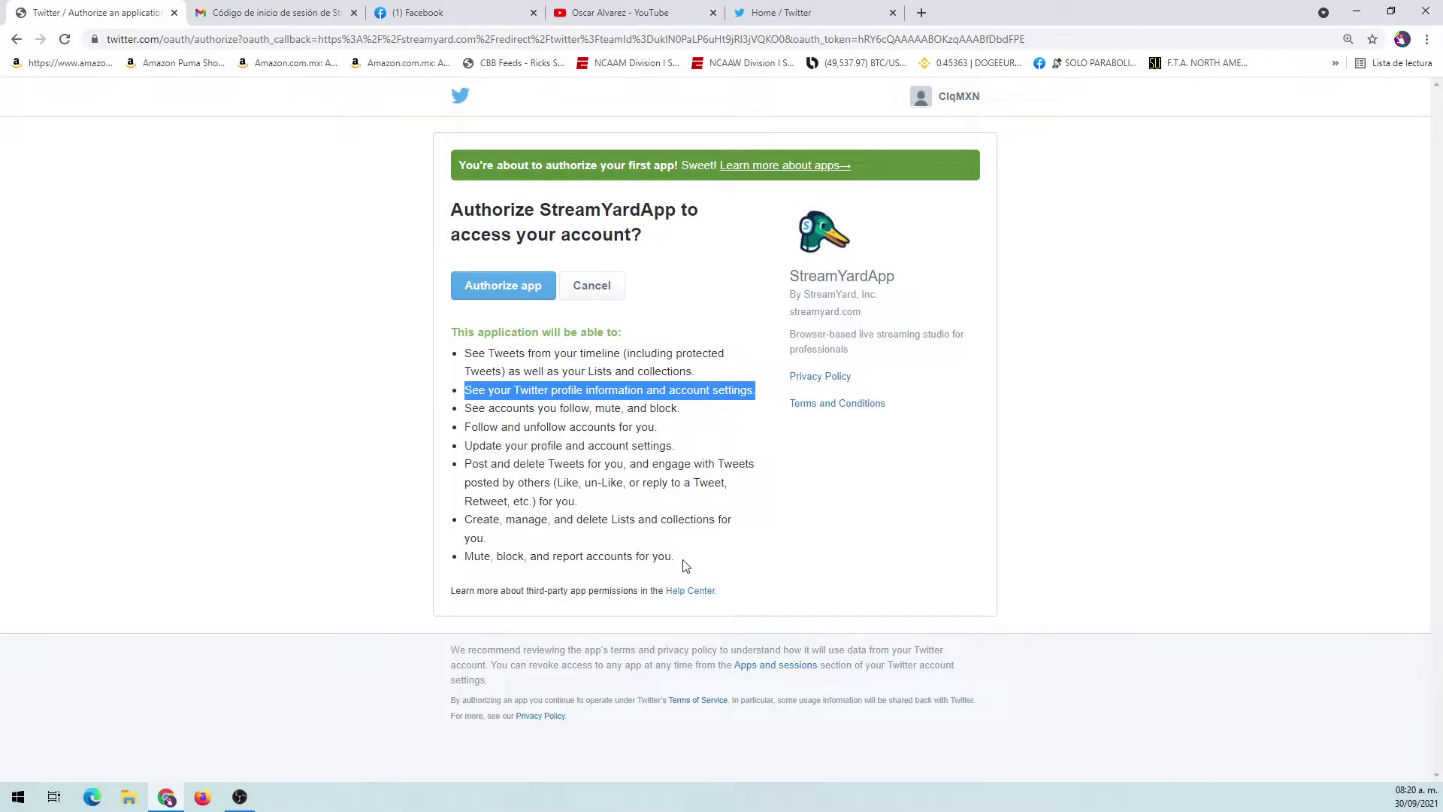
left_click_drag(684, 566, 462, 341)
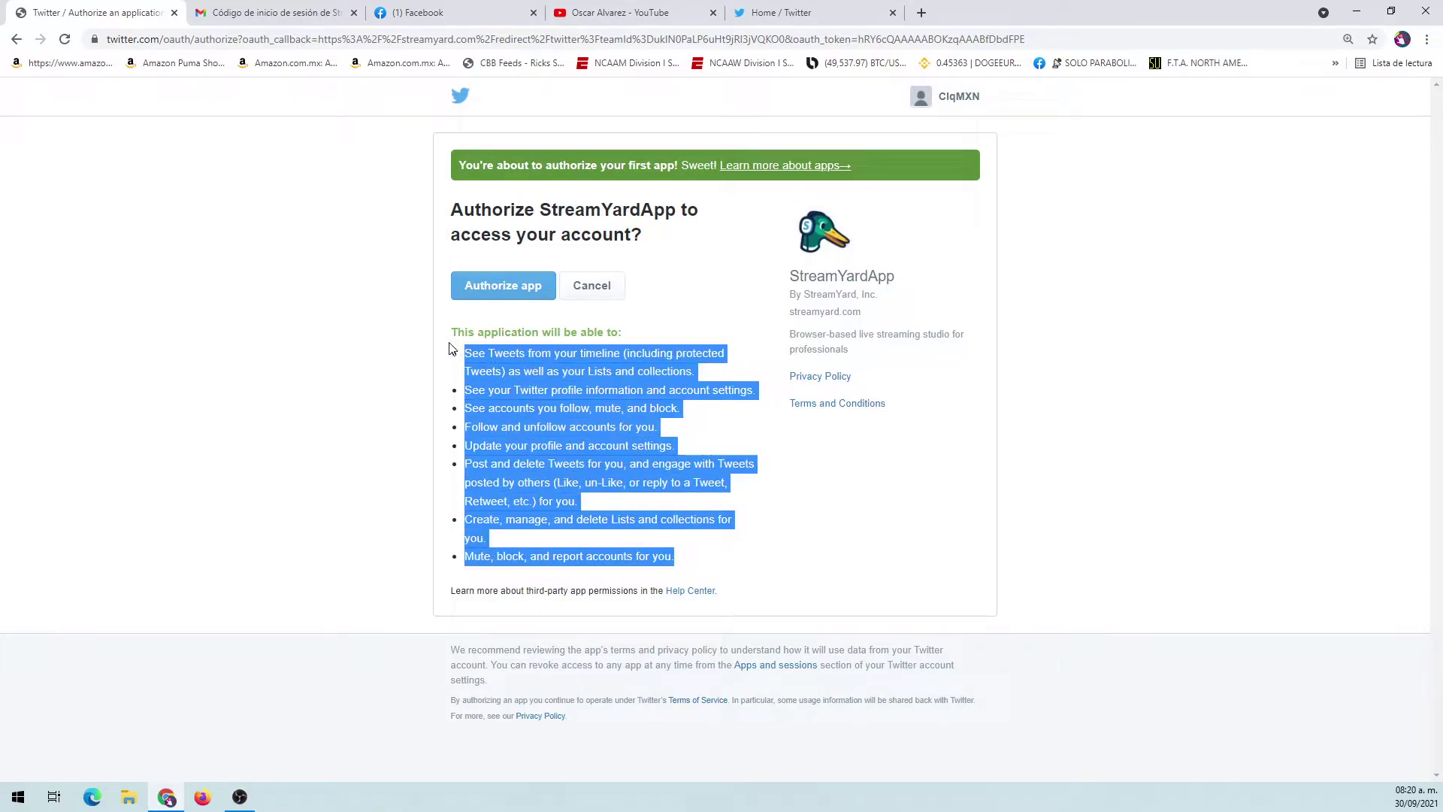
left_click(526, 290)
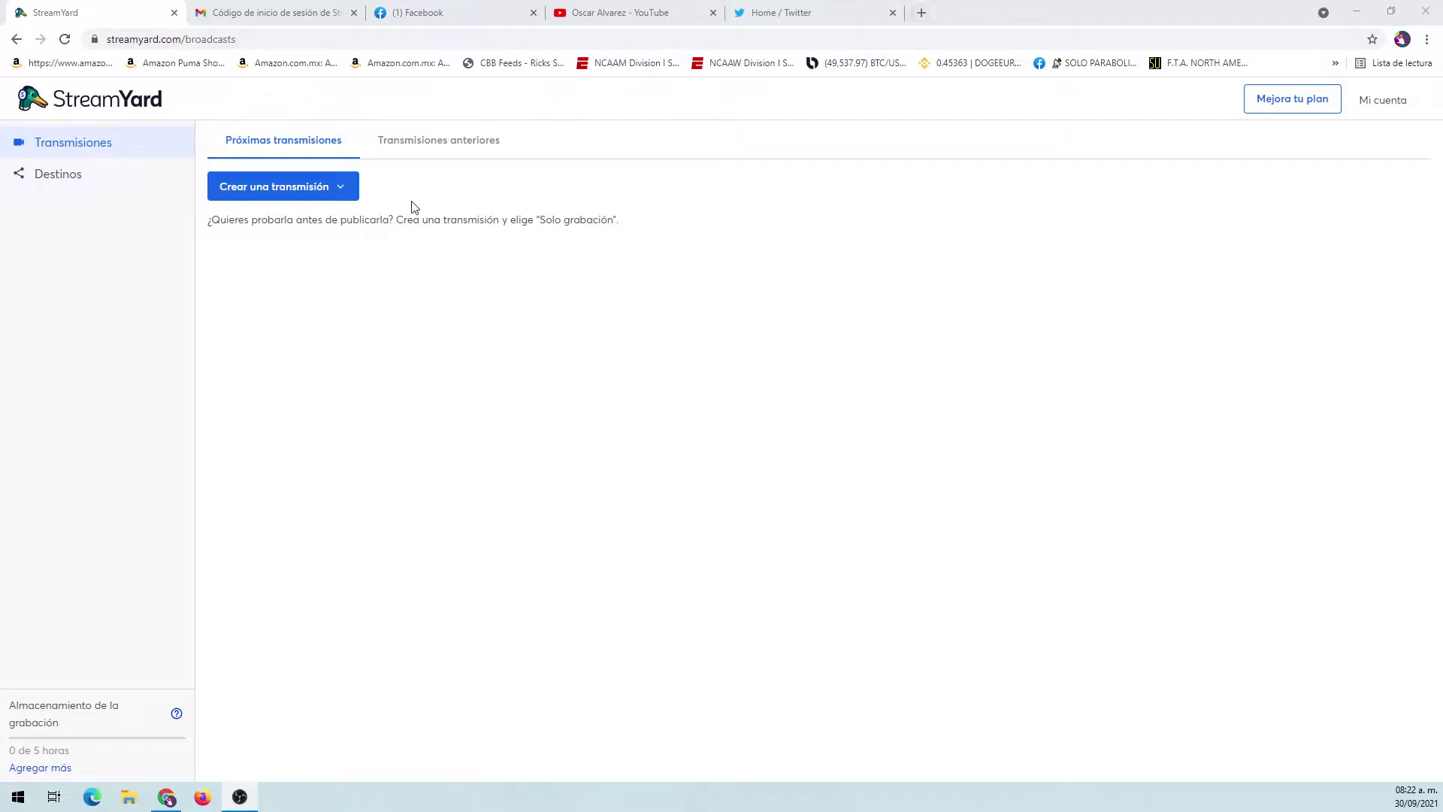
- Start a new live broadcast, dismiss the multi-platform upgrade prompts and leave no destination selected
left_click(342, 193)
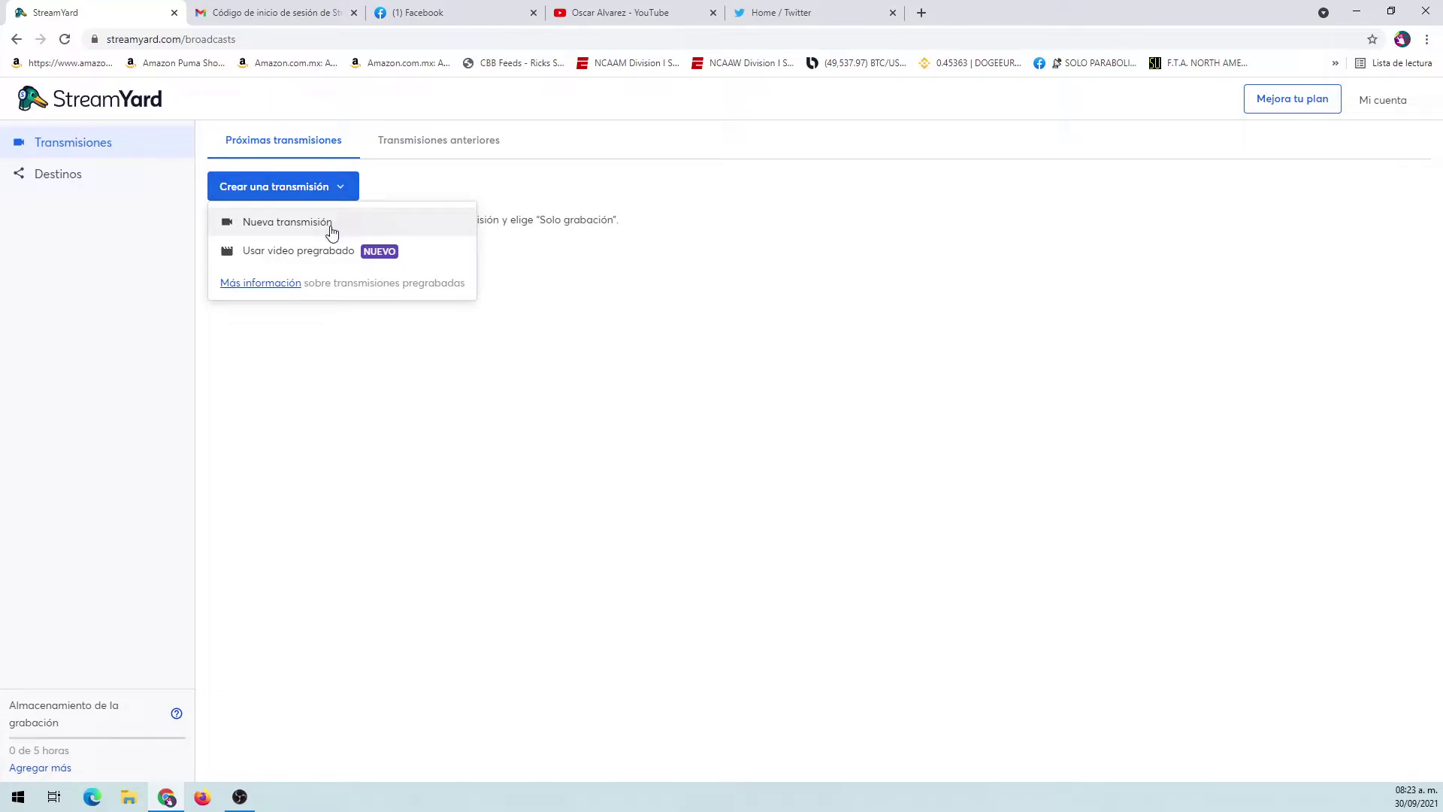
left_click(333, 226)
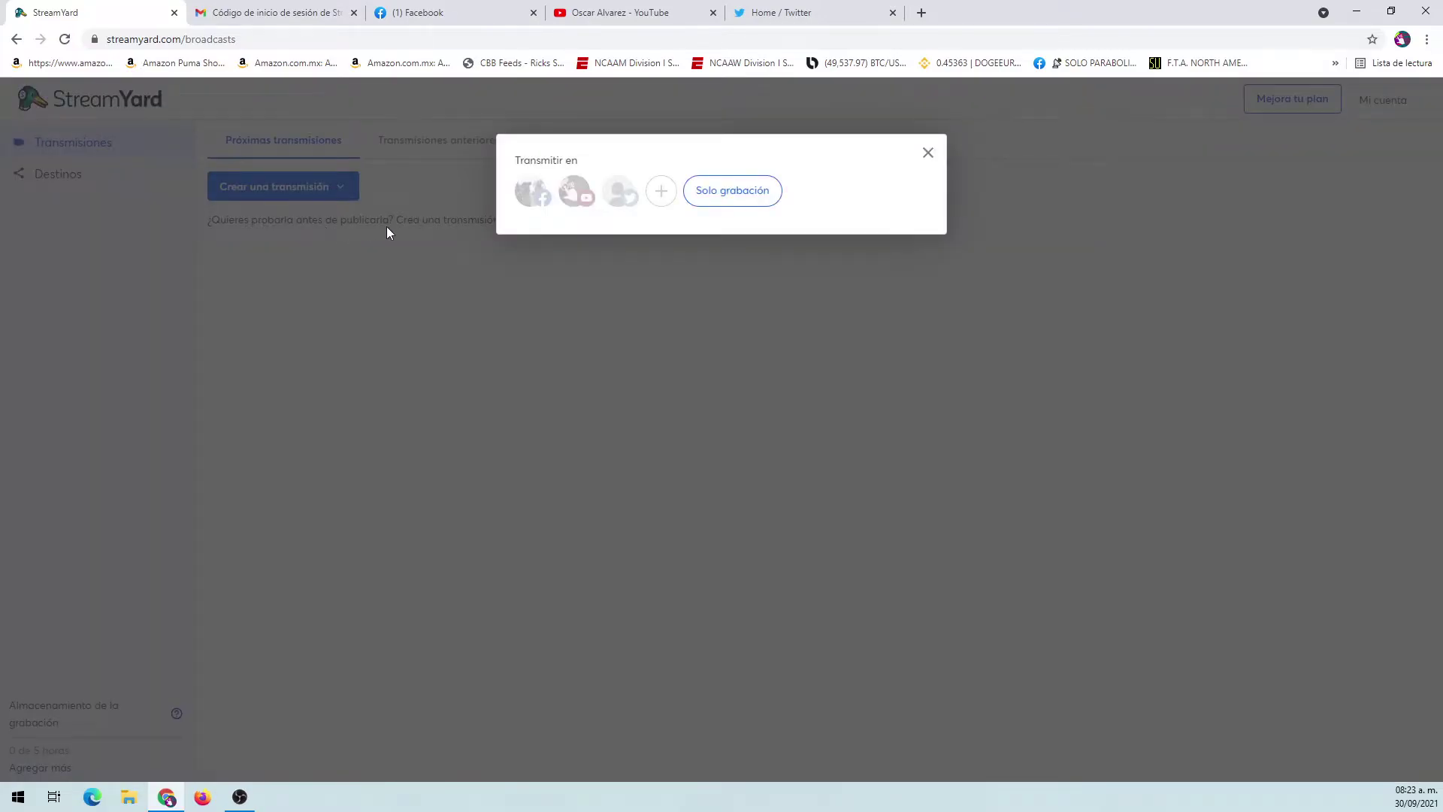
left_click(531, 194)
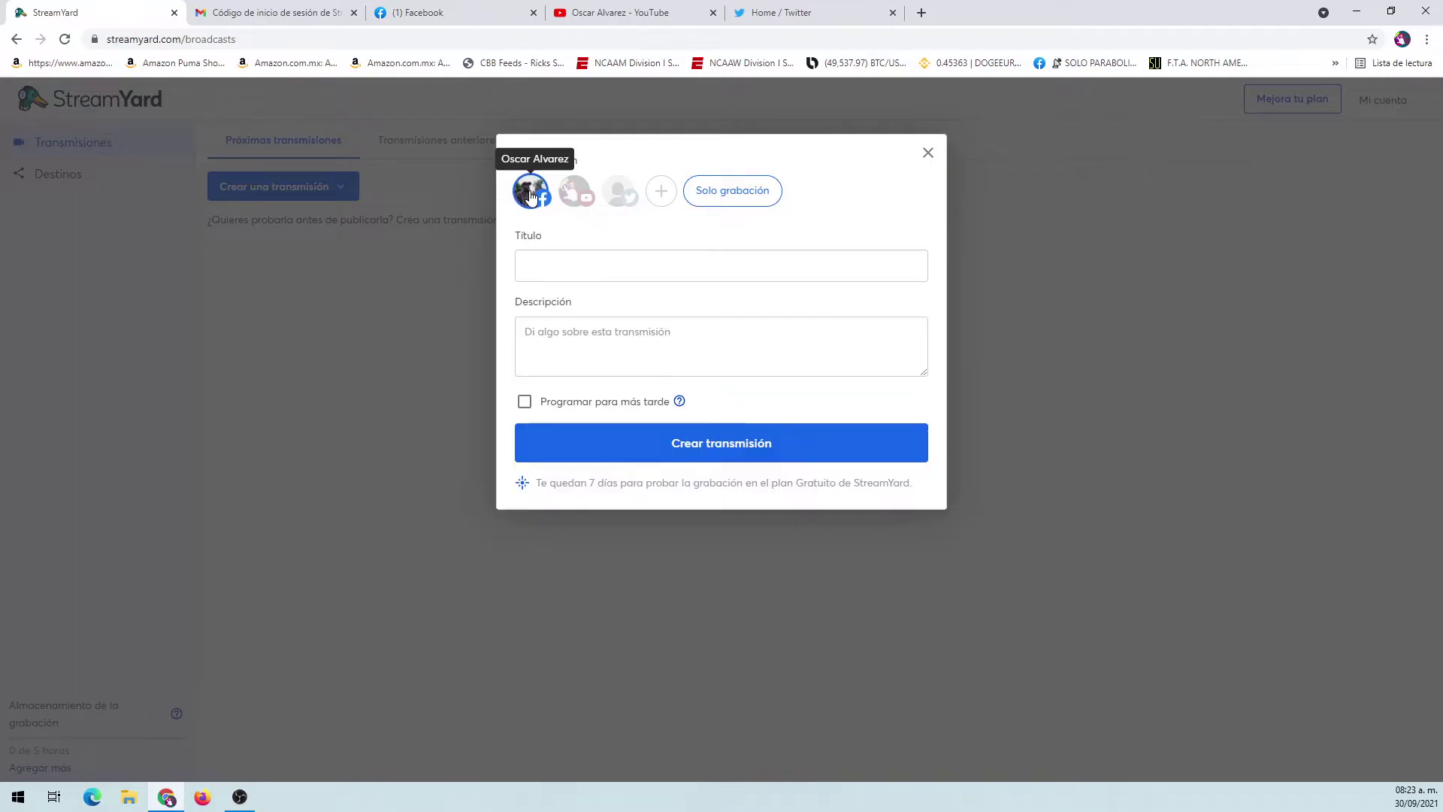
left_click(572, 197)
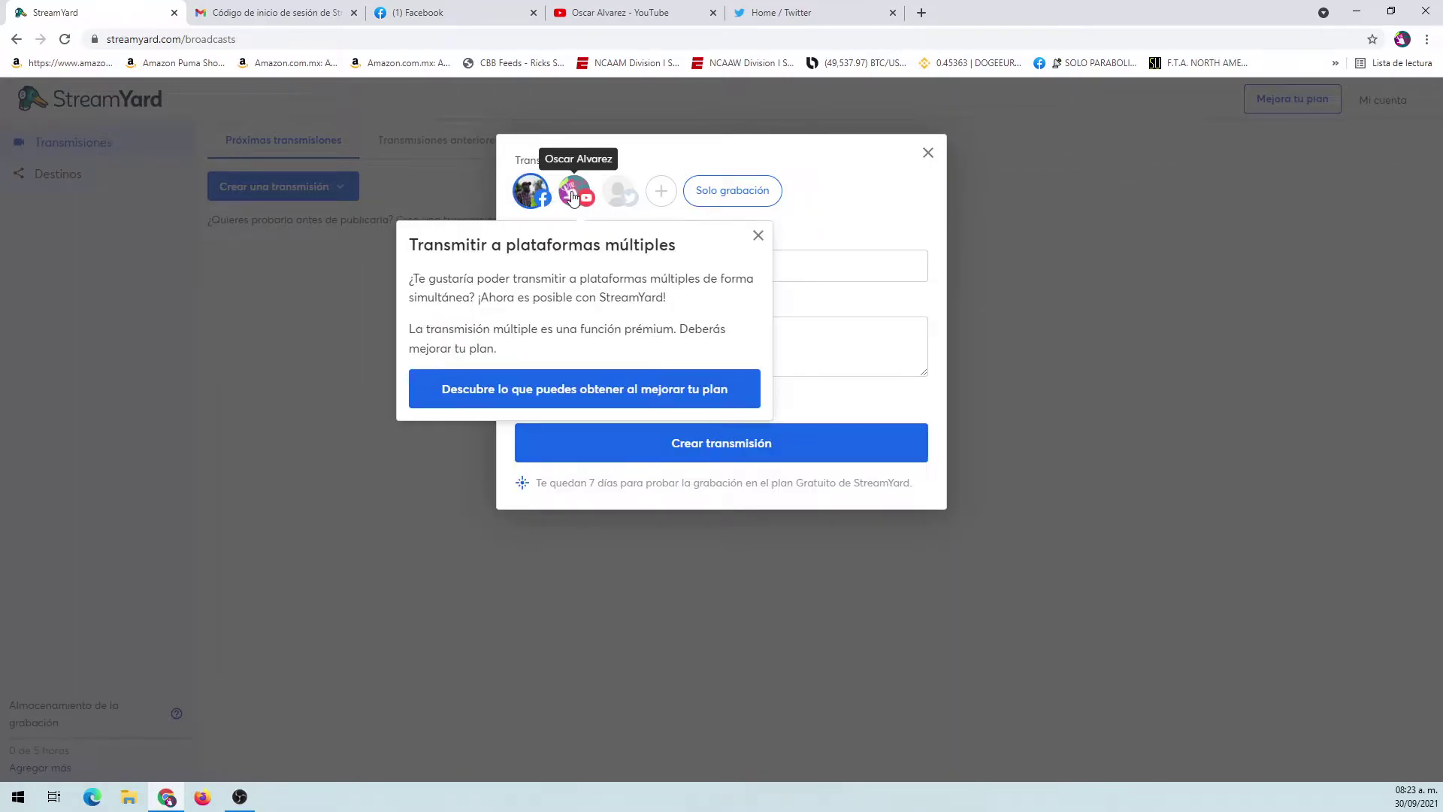
left_click(614, 193)
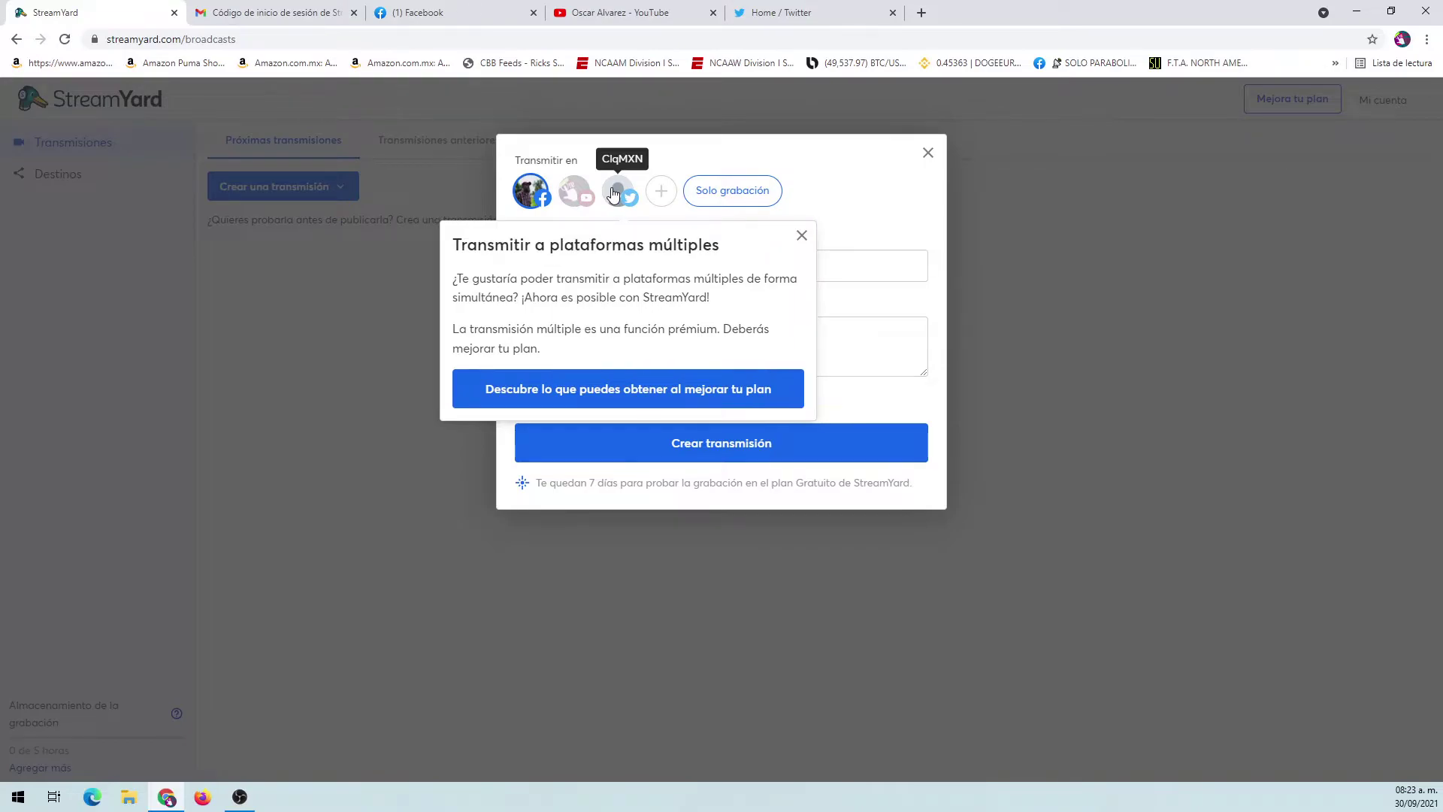
left_click(572, 193)
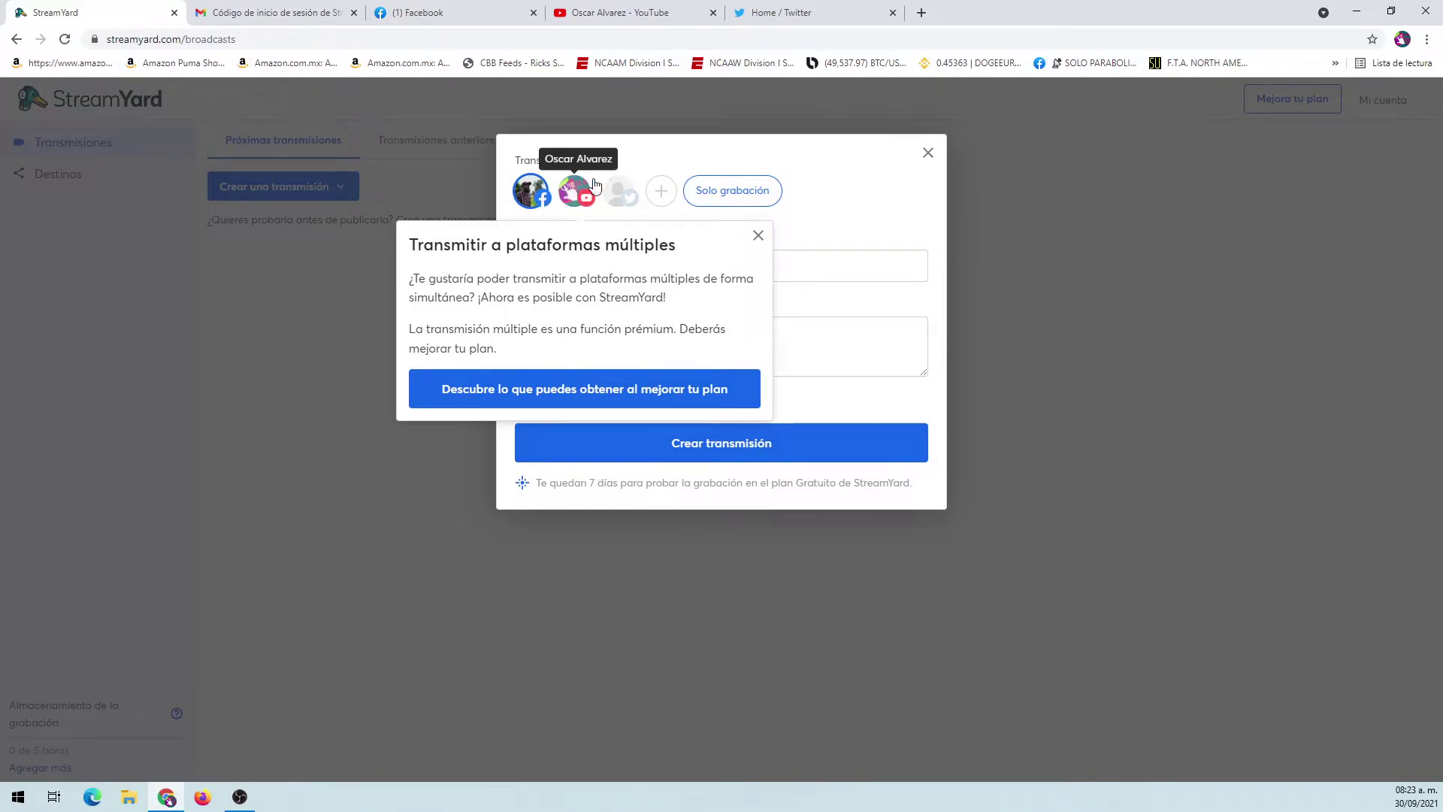
left_click(627, 159)
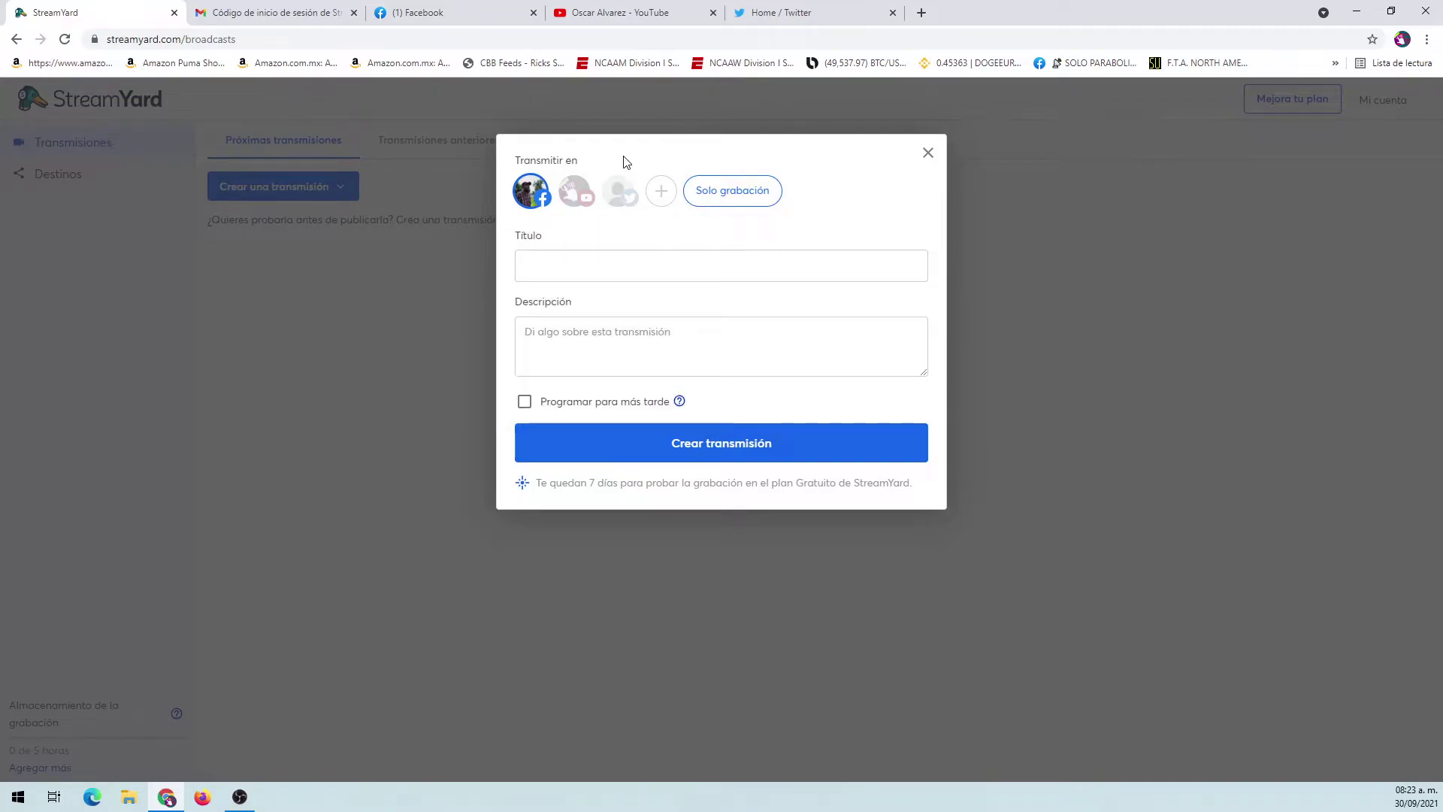
left_click(578, 191)
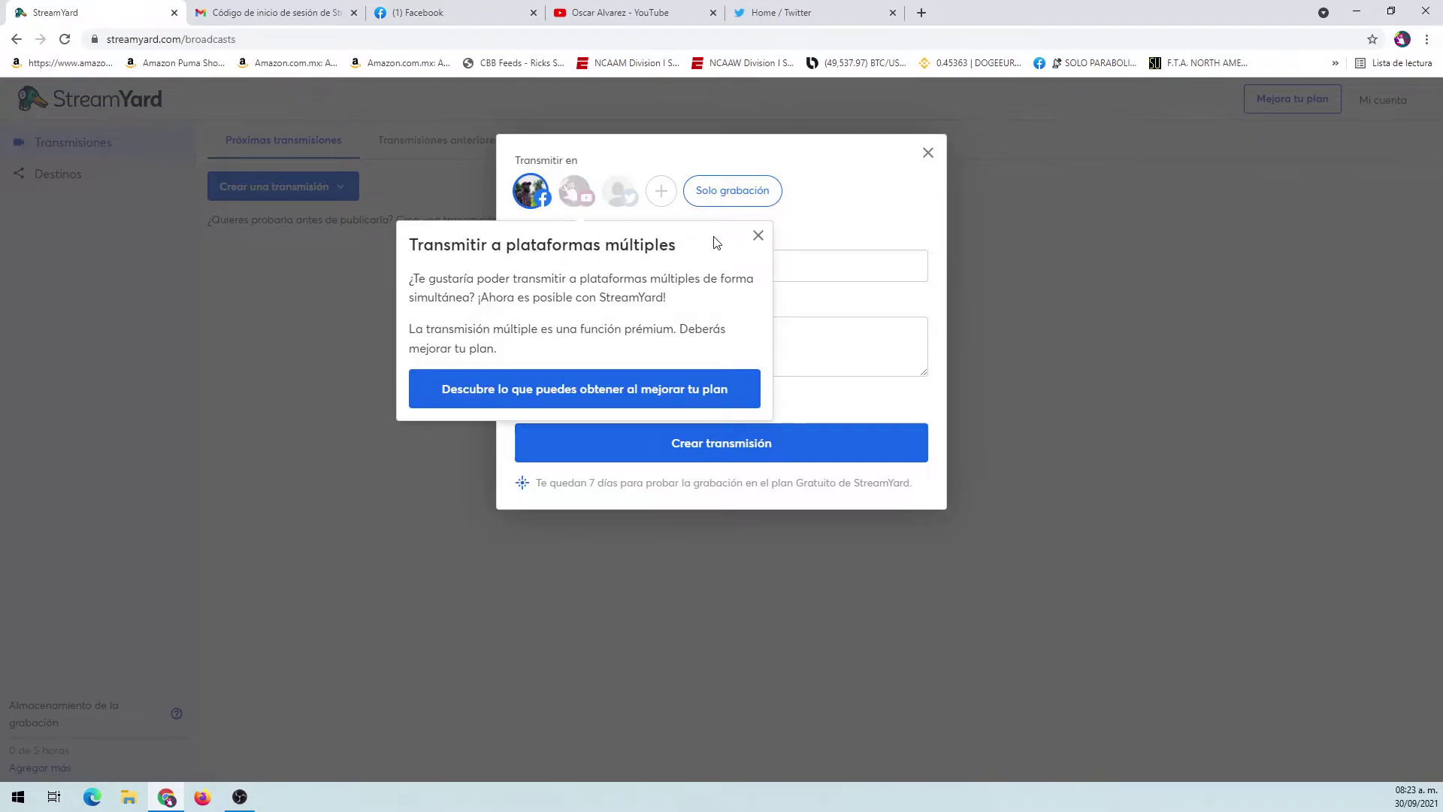
left_click(760, 233)
left_click(526, 201)
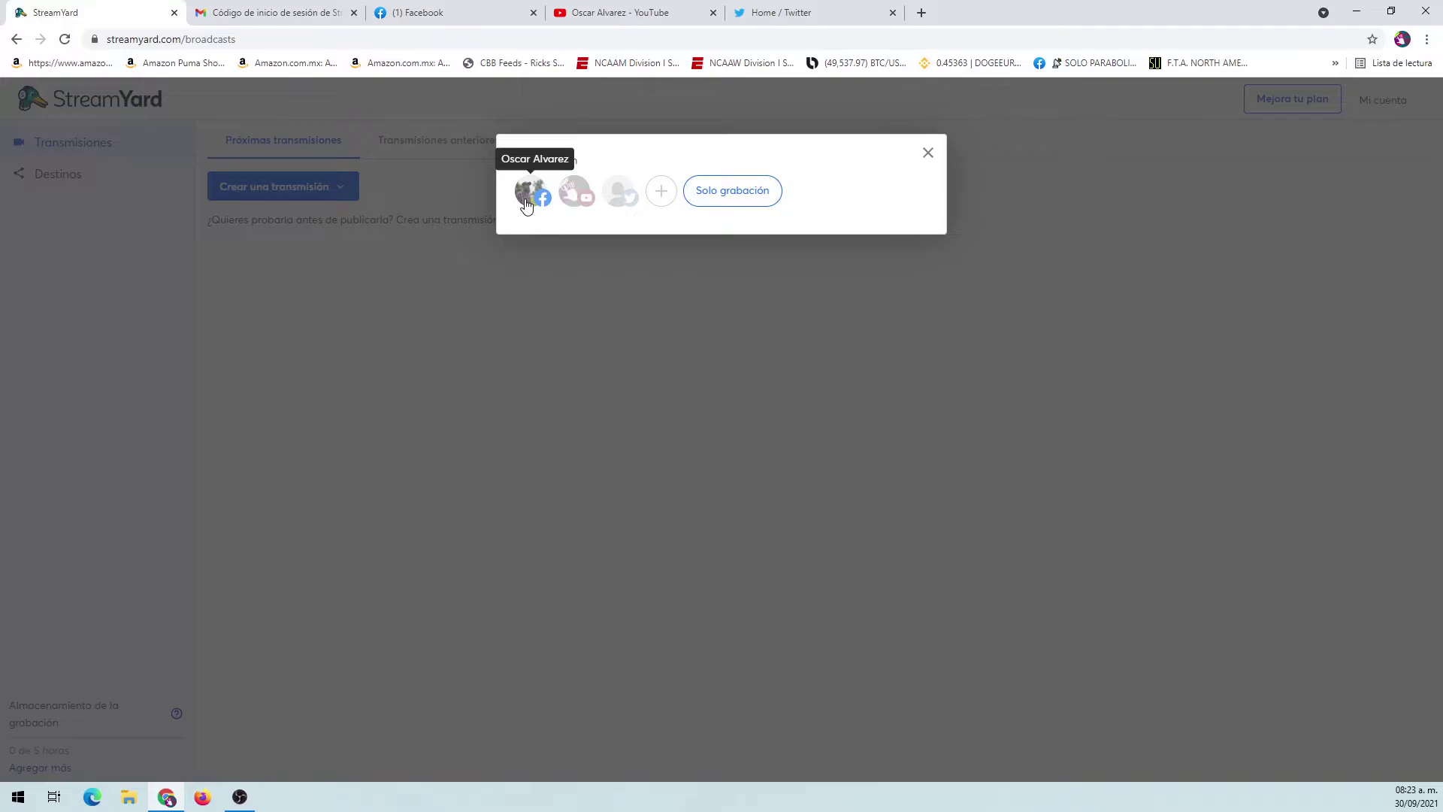
- Title the broadcast 'Literatura Mexicana' while switching its destination from YouTube to Twitter
left_click(568, 202)
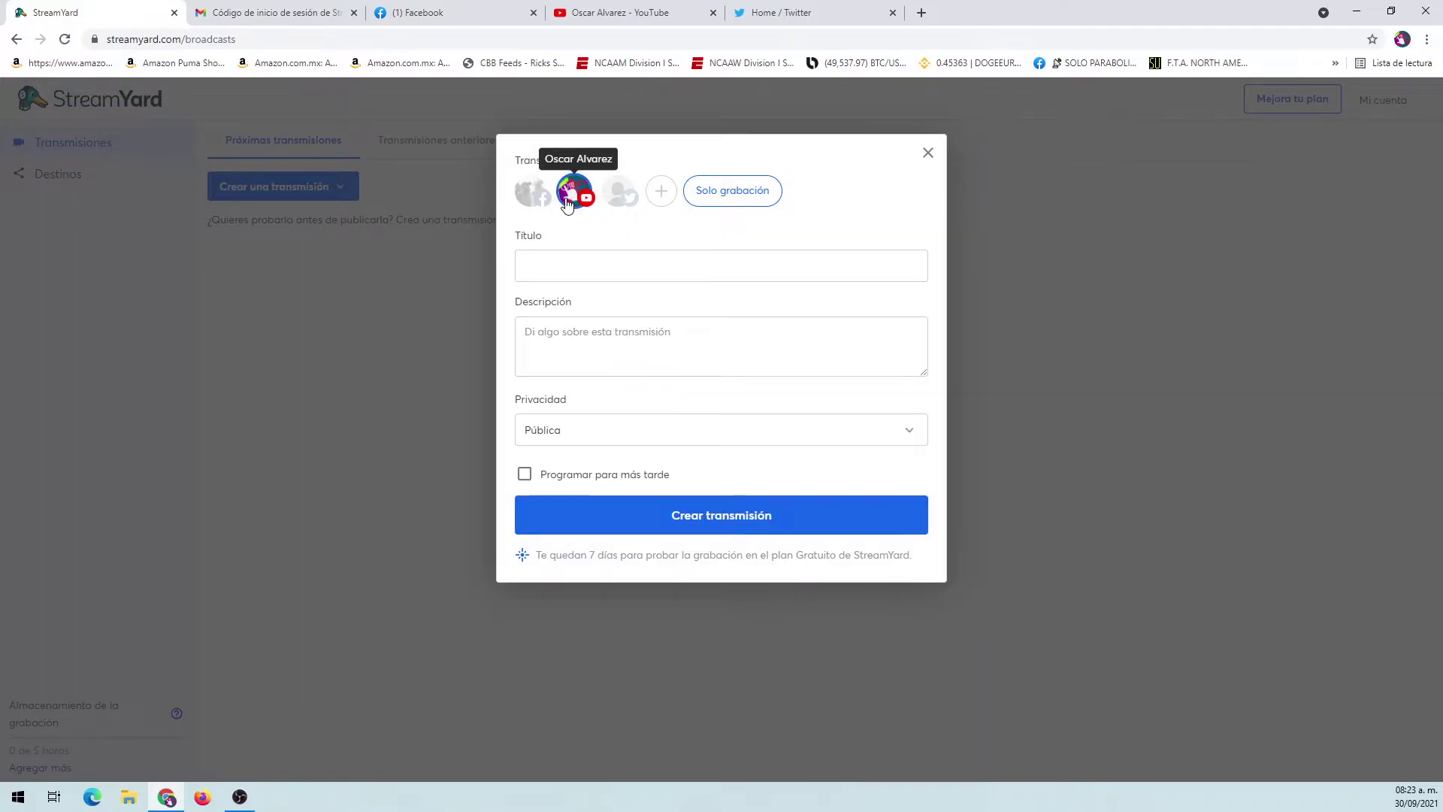
left_click(575, 267)
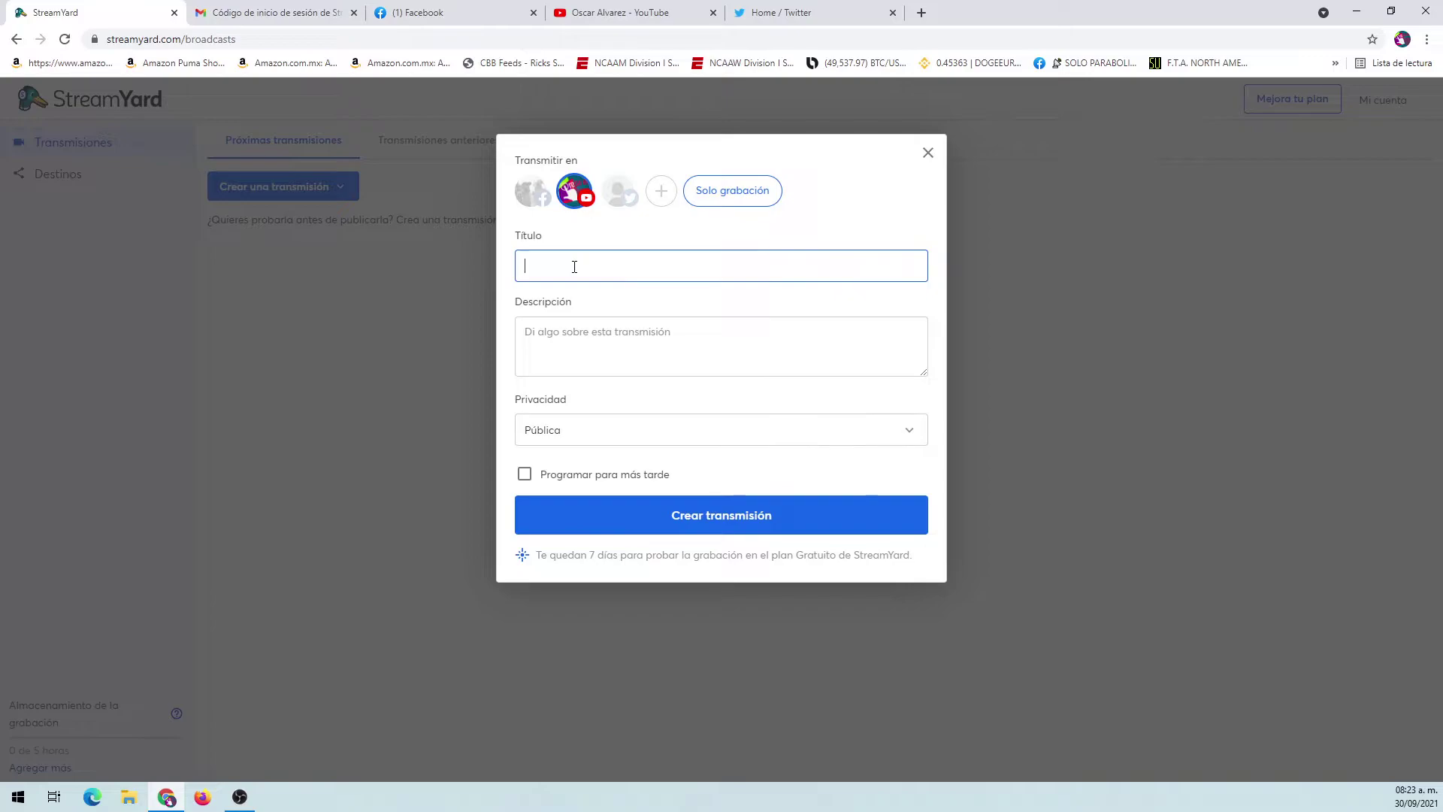
type("Literatura Mexicana")
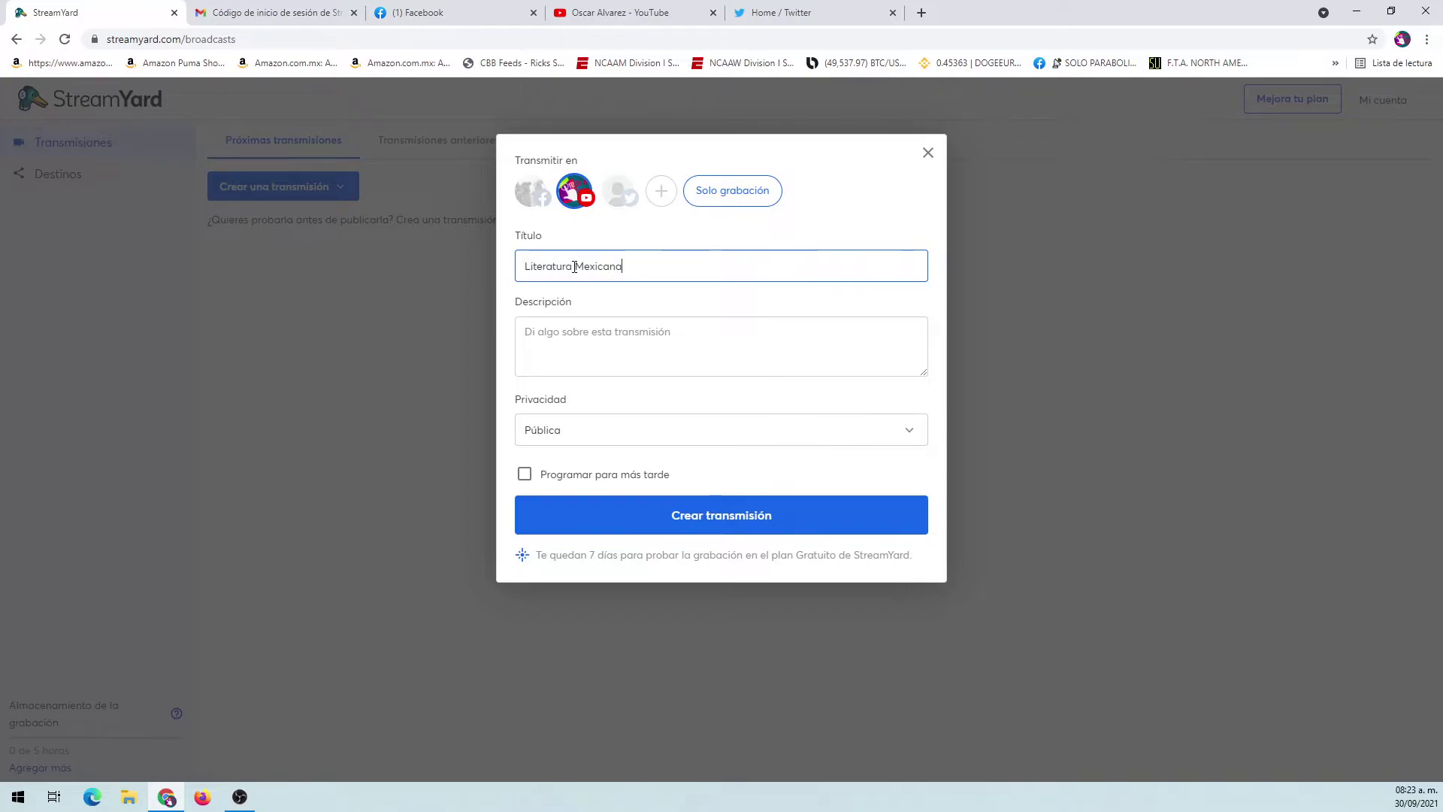
left_click(587, 331)
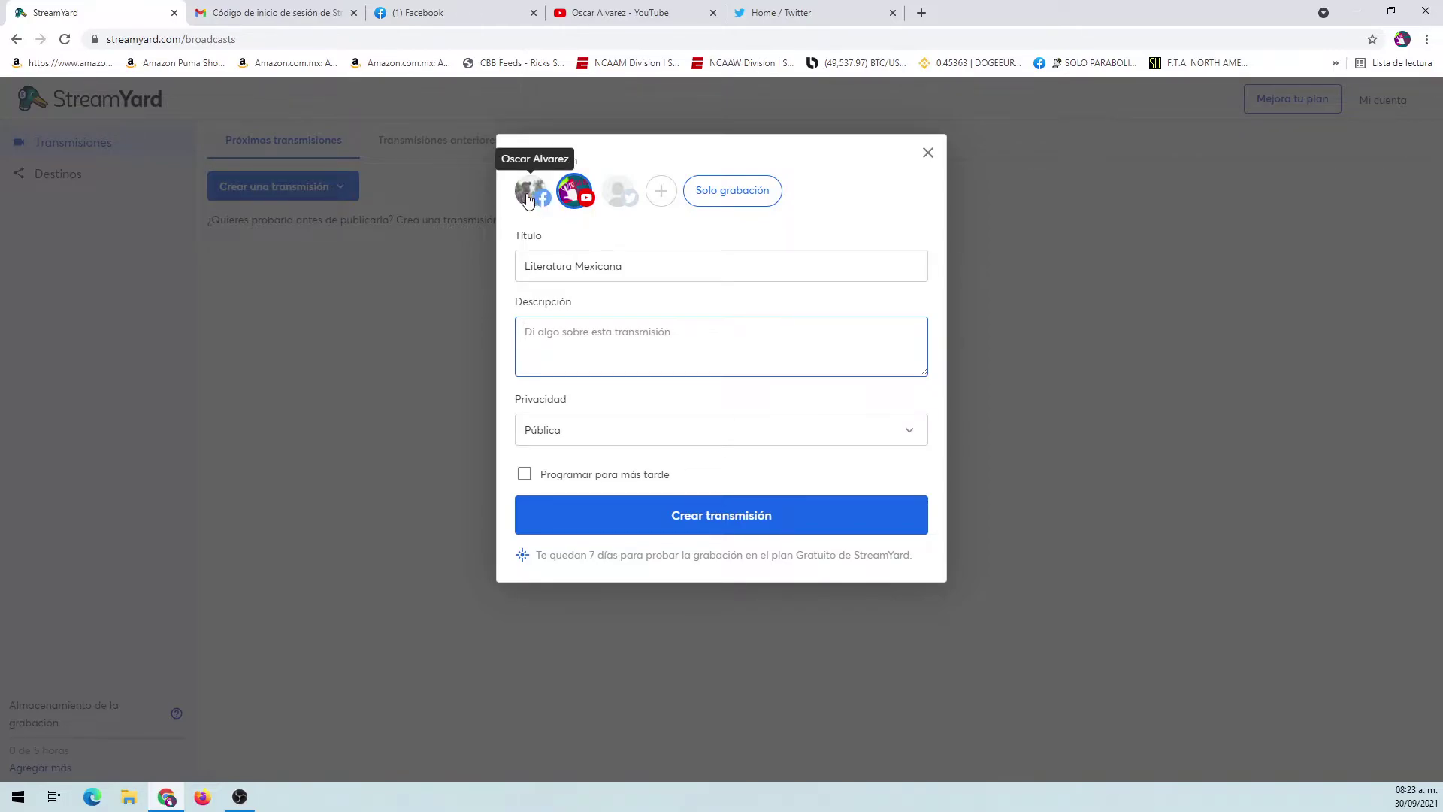
left_click(569, 194)
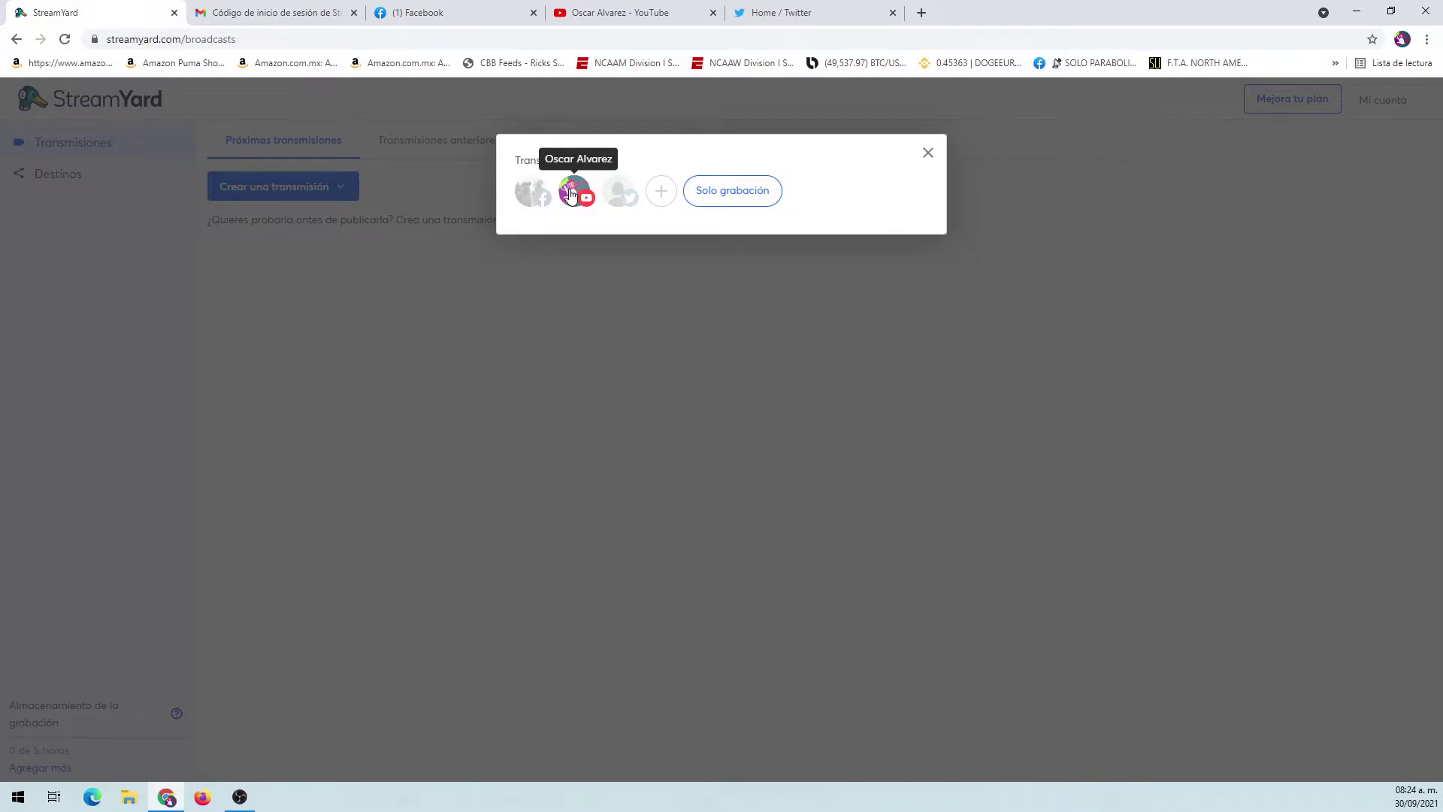
left_click(529, 195)
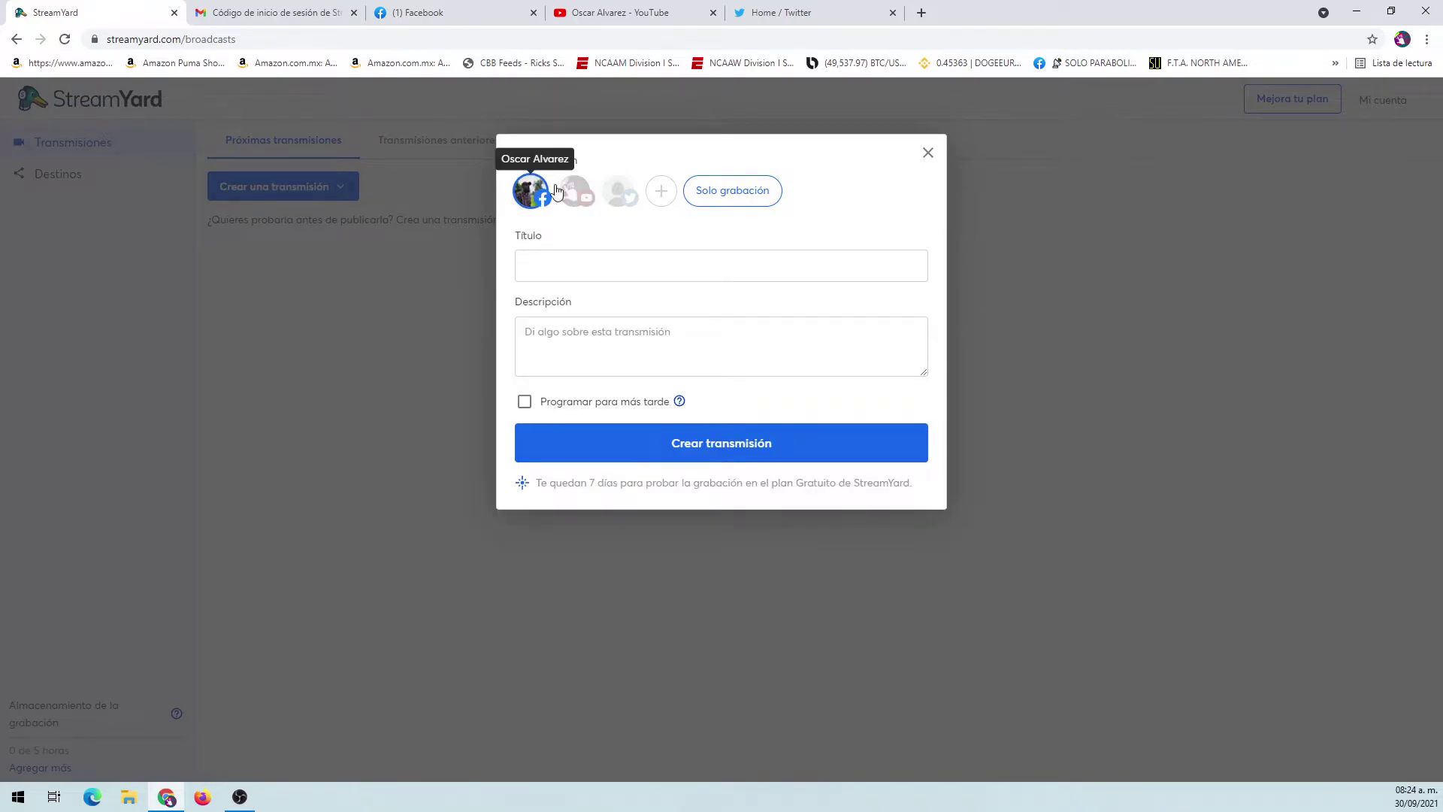
left_click(532, 193)
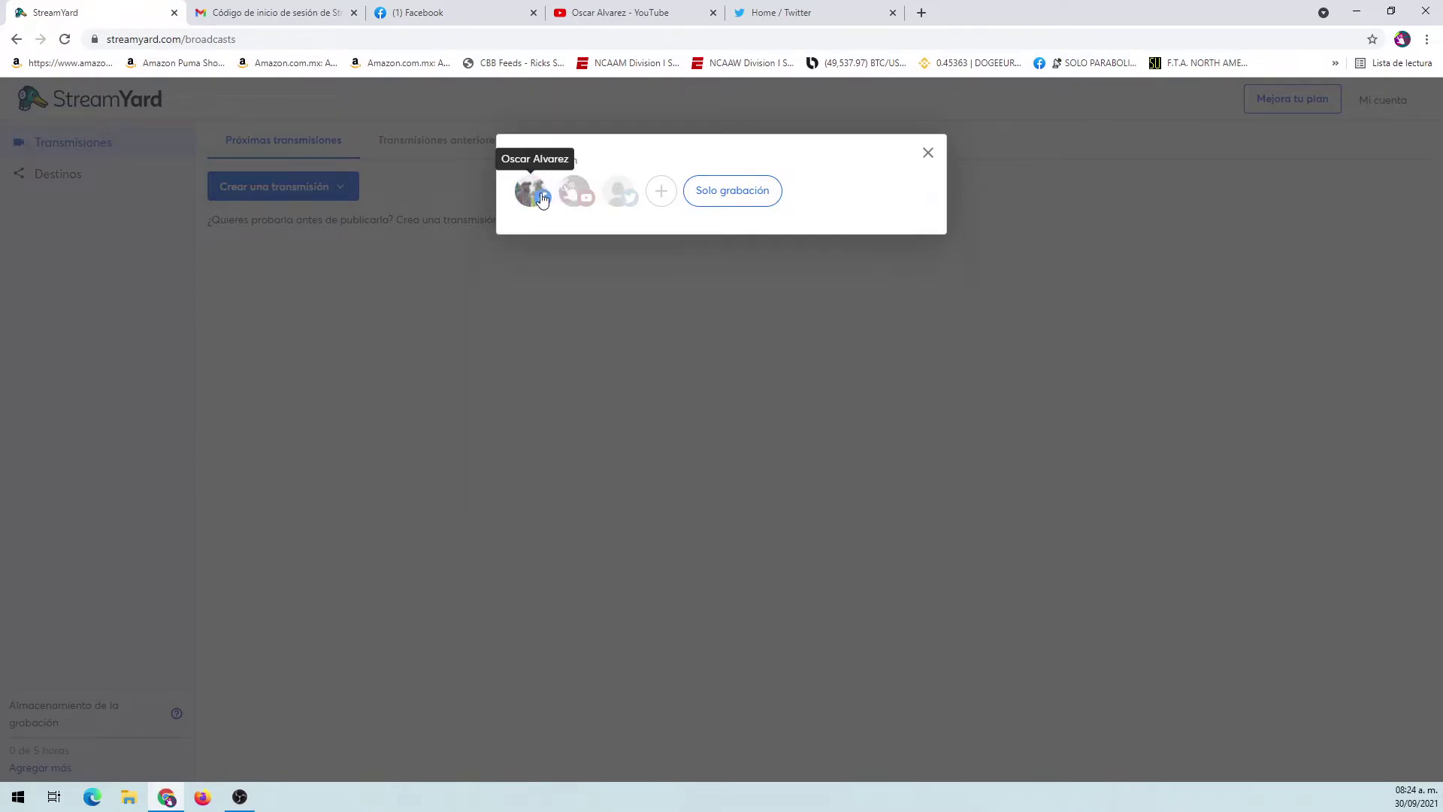
left_click(623, 191)
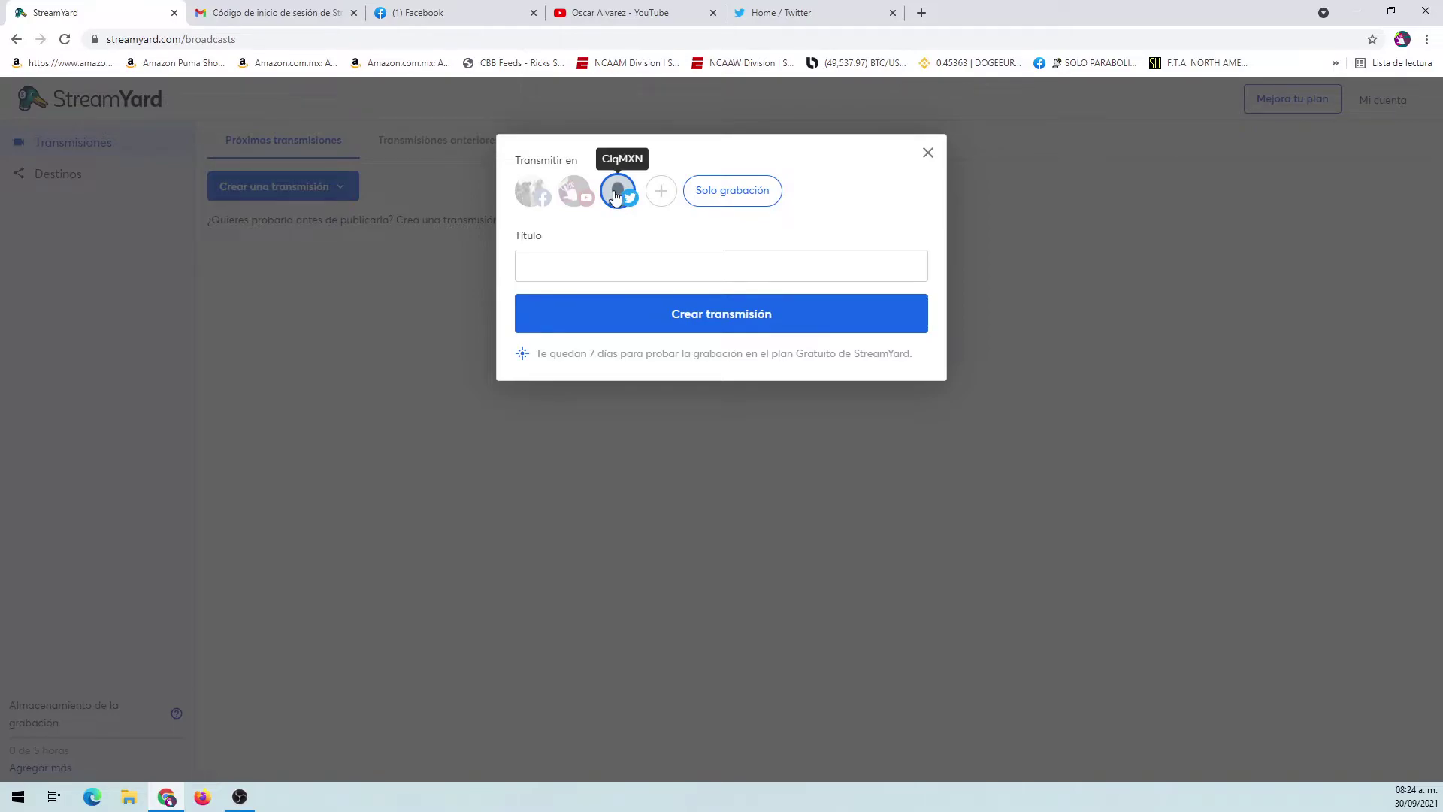
left_click(603, 270)
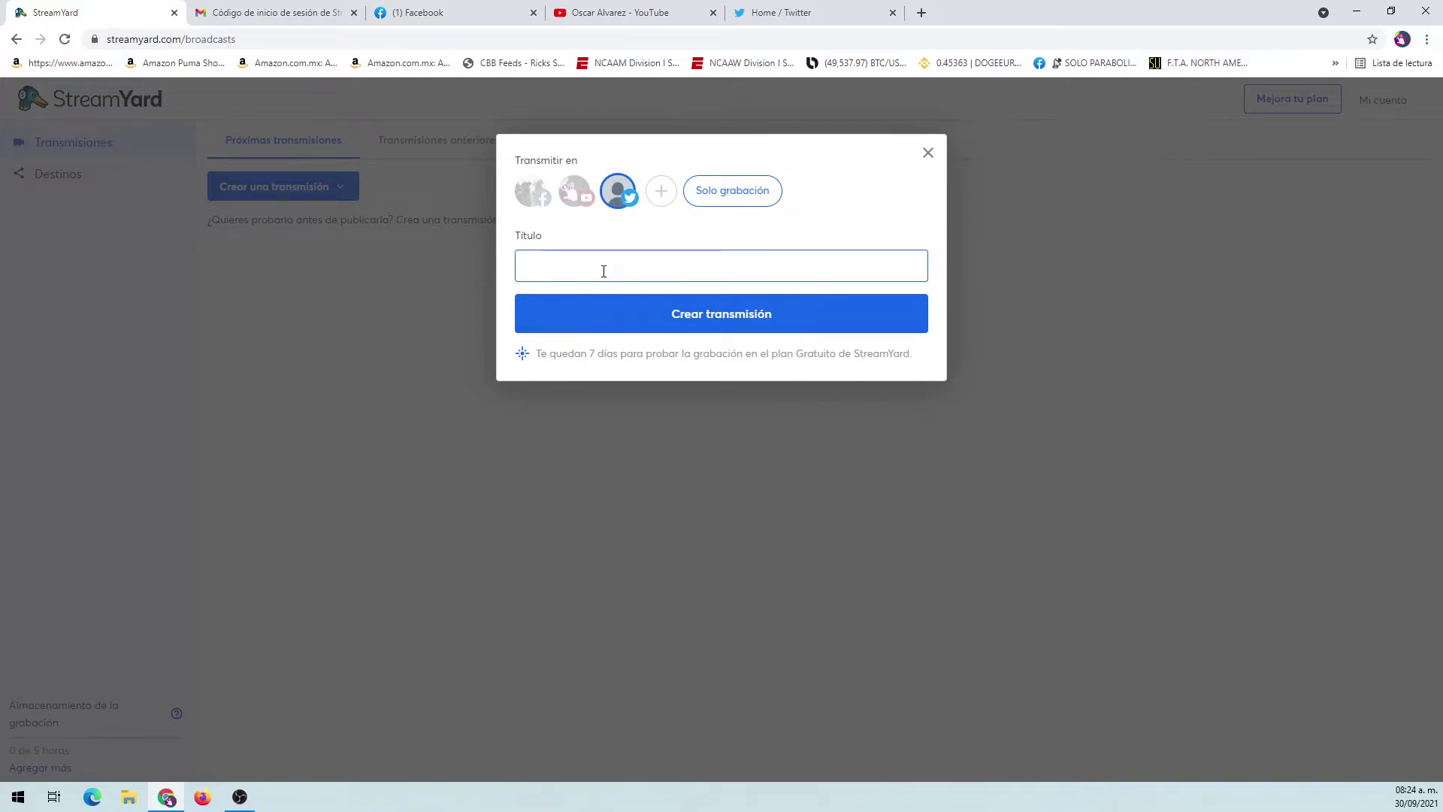
type("Literatura Mexicana")
- Reselect Twitter as the only destination, retype 'Literatura Mexicana' and create the broadcast
left_click(618, 192)
left_click(529, 194)
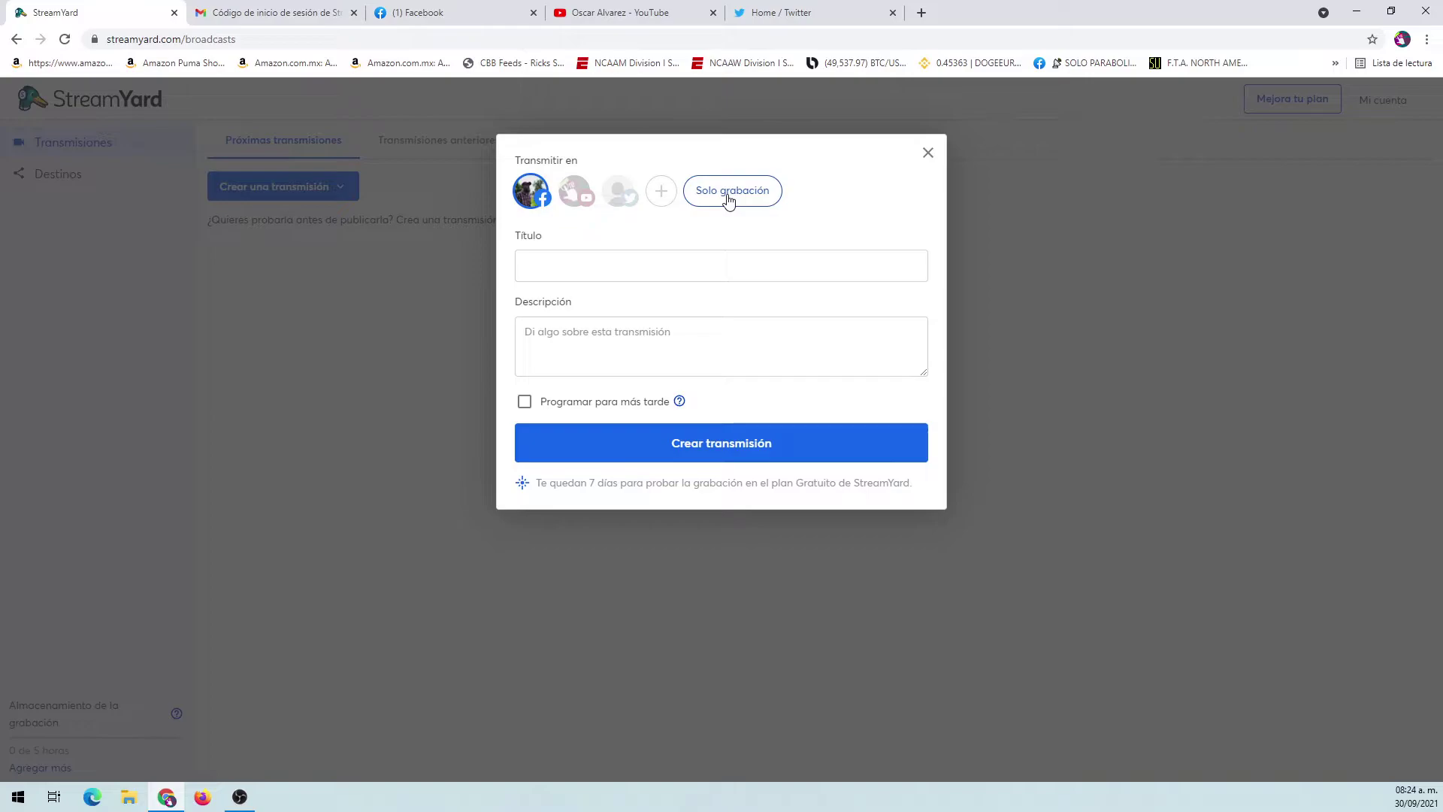
left_click(532, 193)
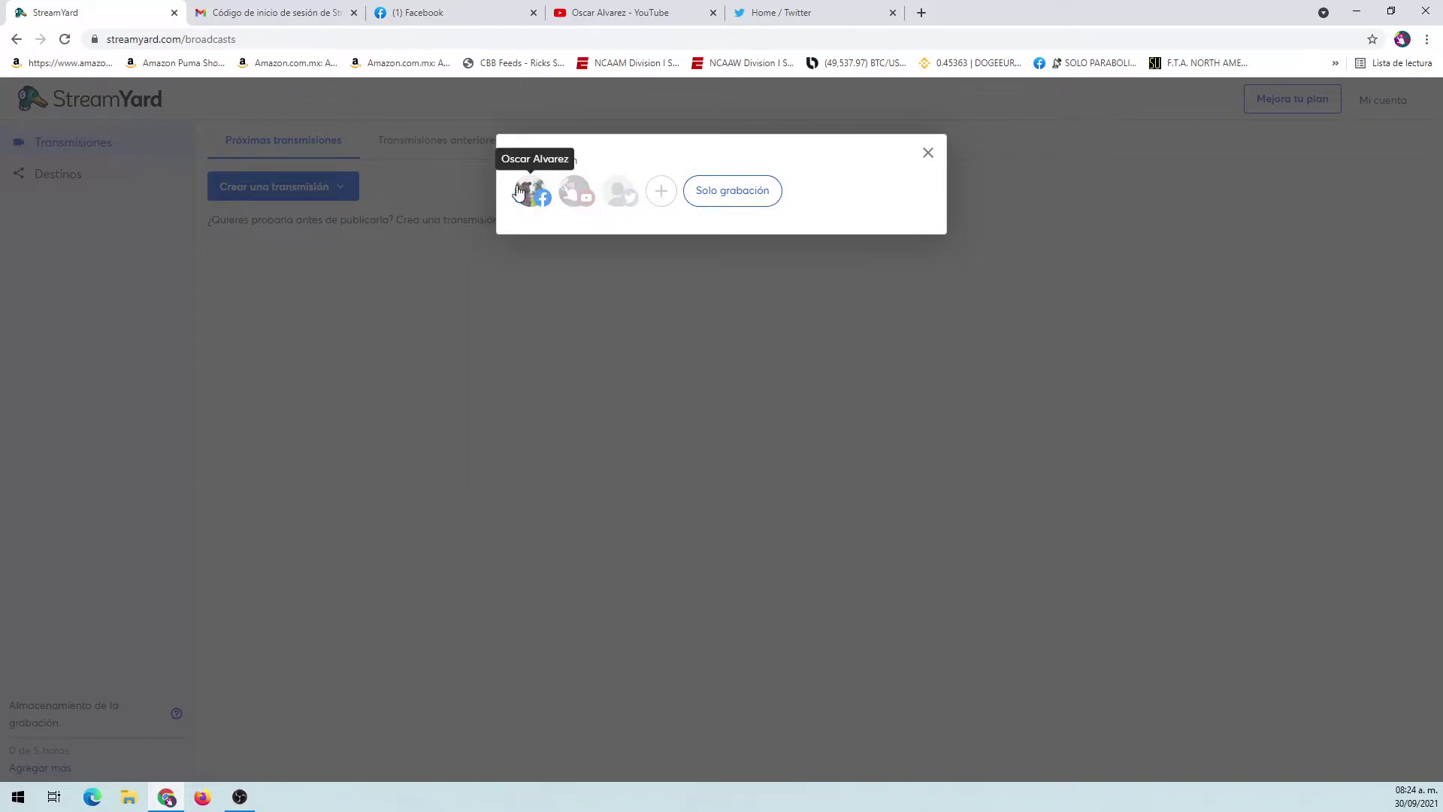
left_click(616, 188)
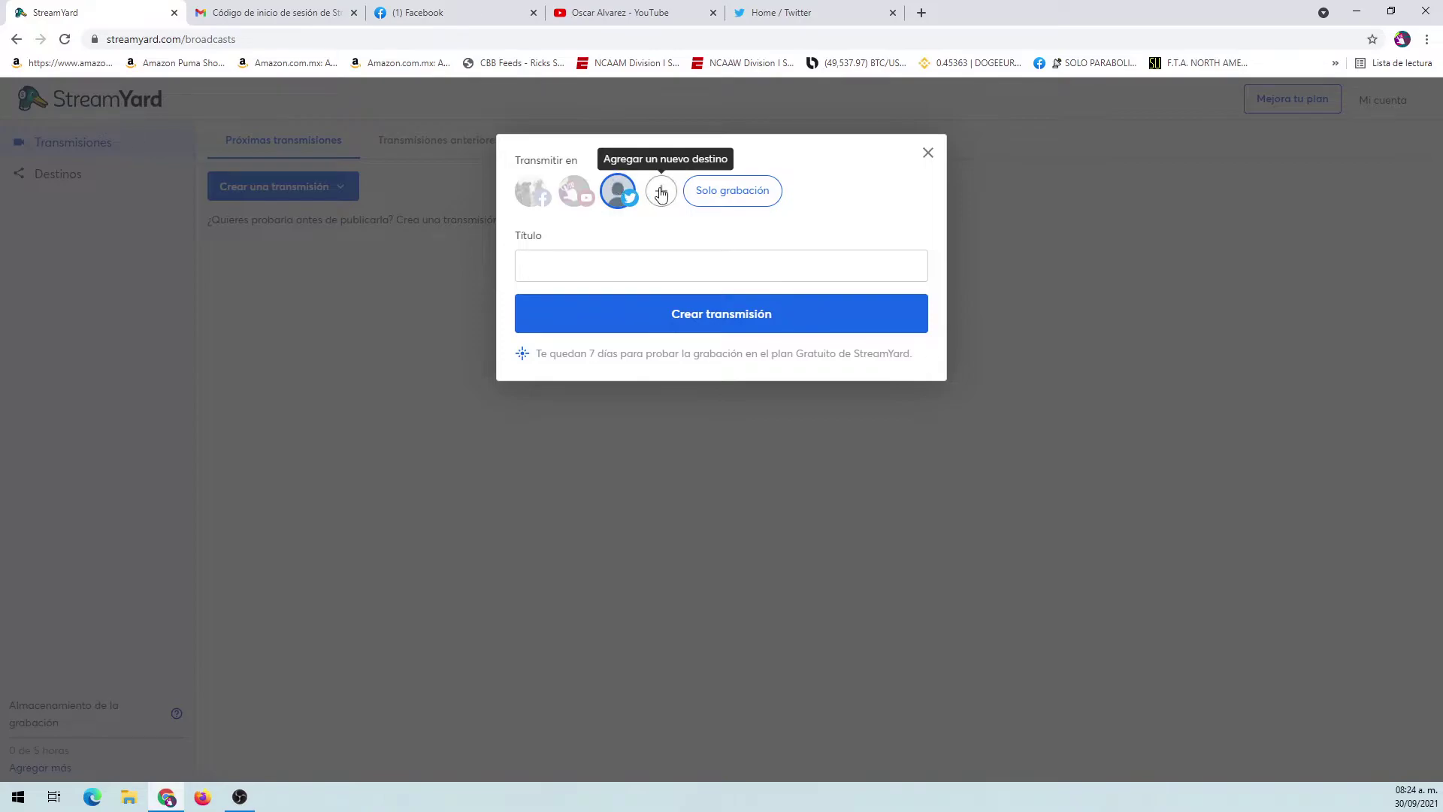
left_click(605, 266)
type("Literatura Mexi")
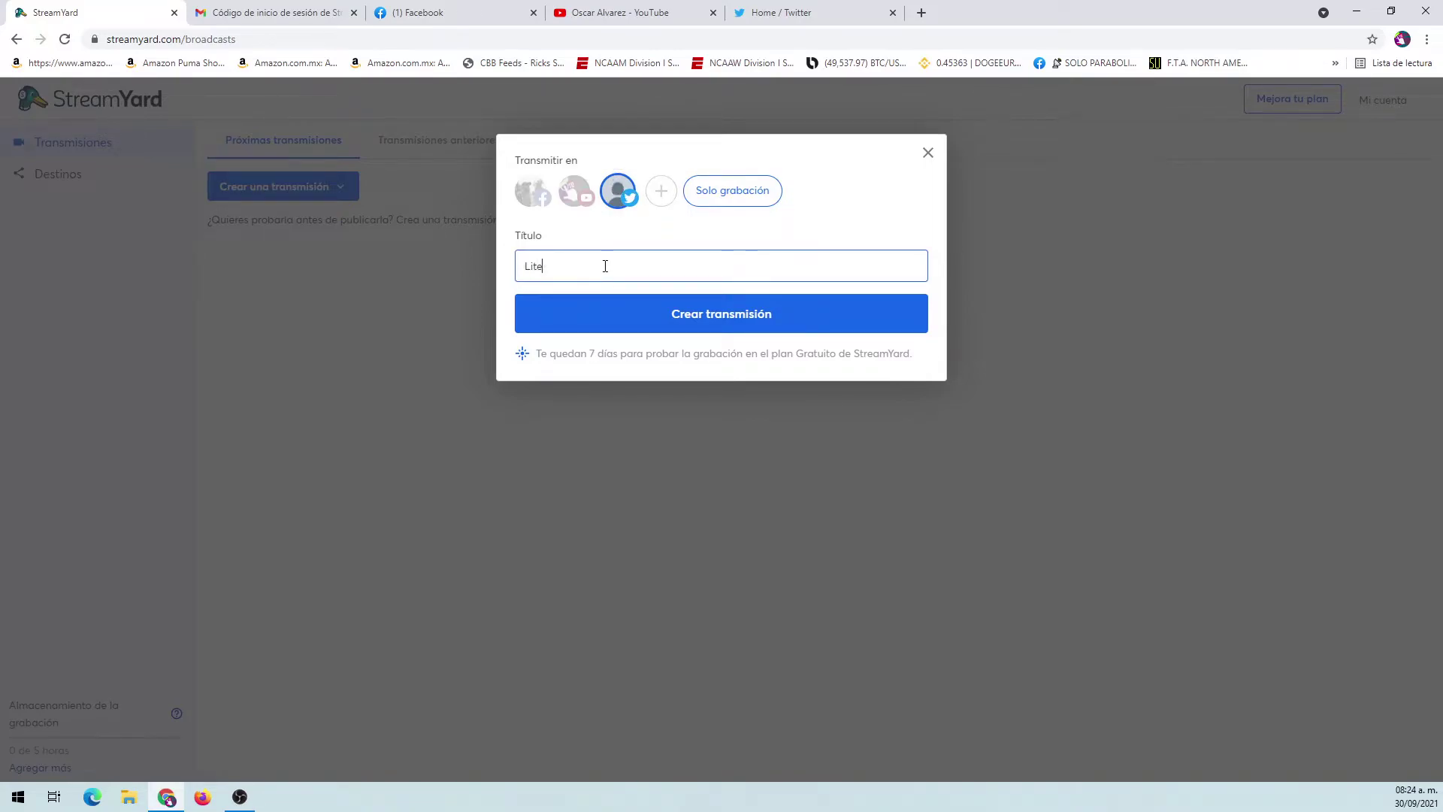
type("cana")
left_click(696, 319)
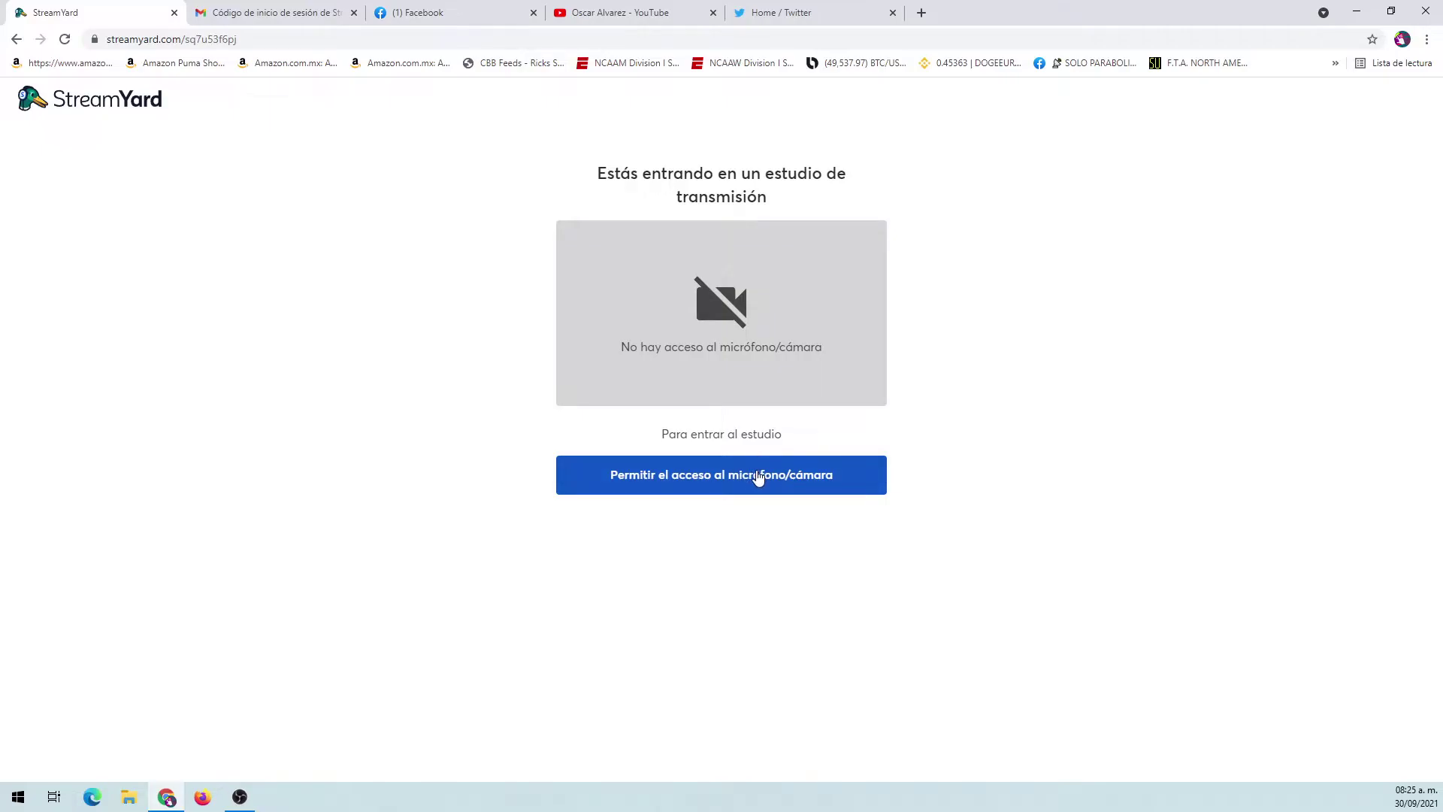
- Grant the browser camera and microphone access for the studio
left_click(757, 478)
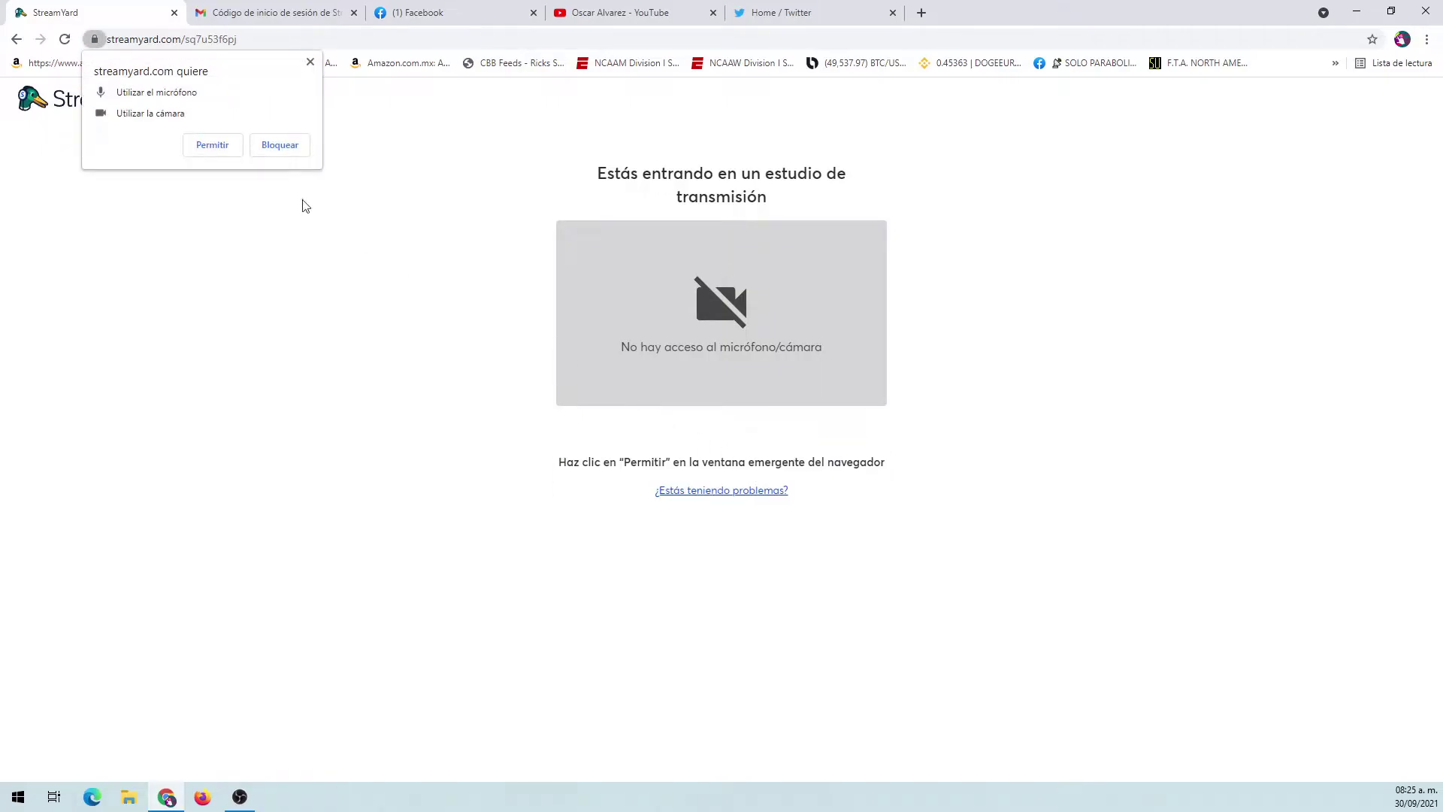
left_click(211, 146)
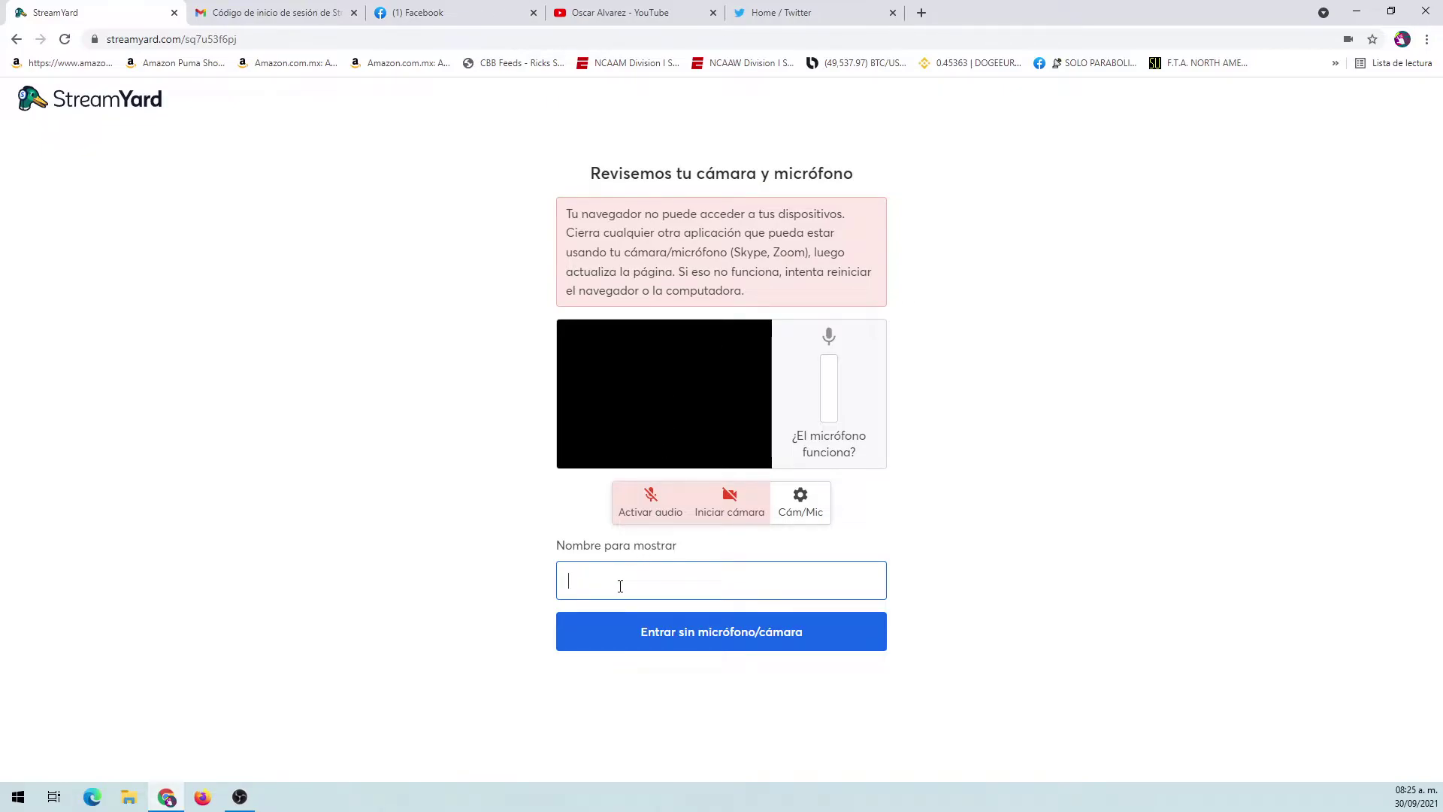
- Enter the display name, then try the USB2.0 HD UVC WebCam and OBS Virtual Camera
type("Oscar Alvarez")
left_click(801, 502)
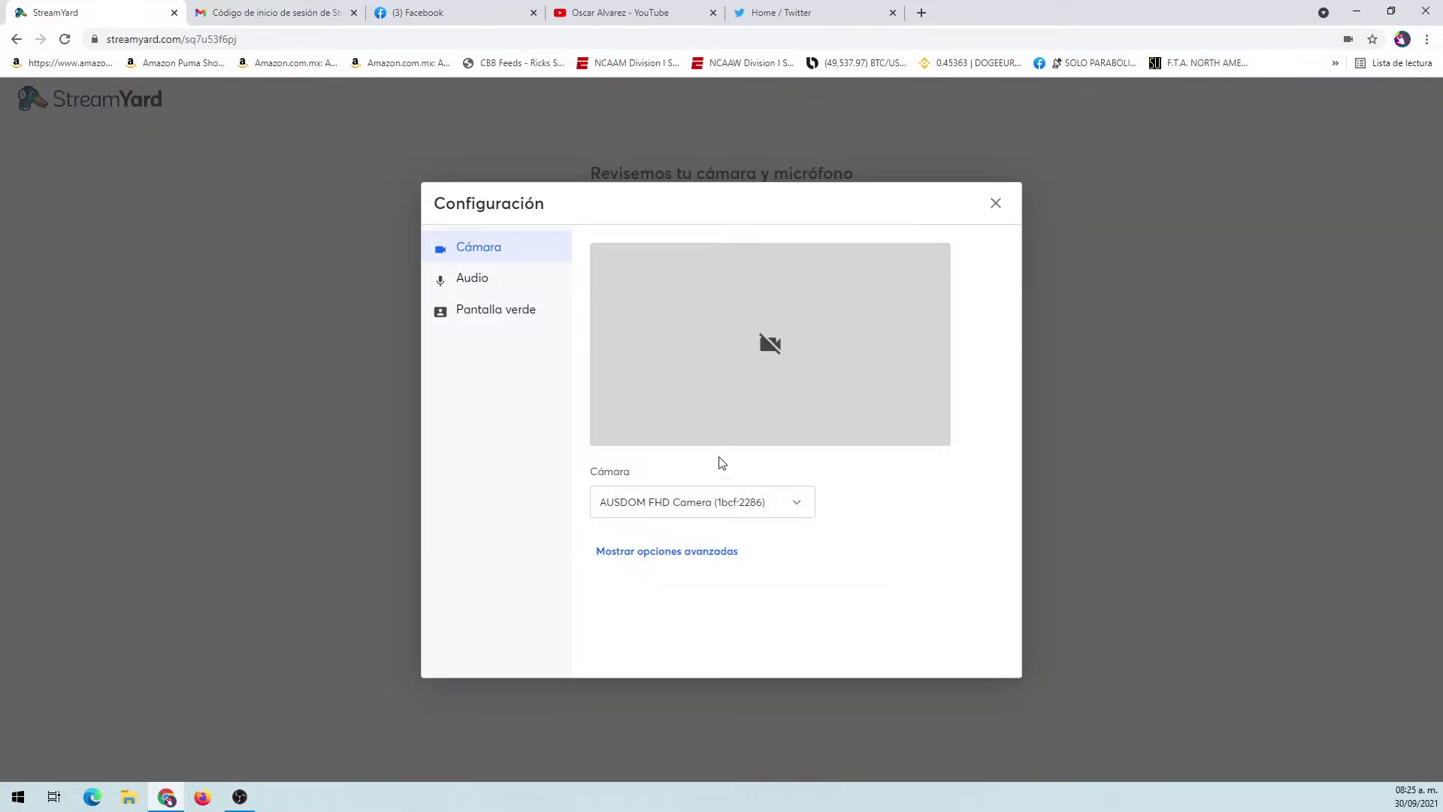
left_click(761, 509)
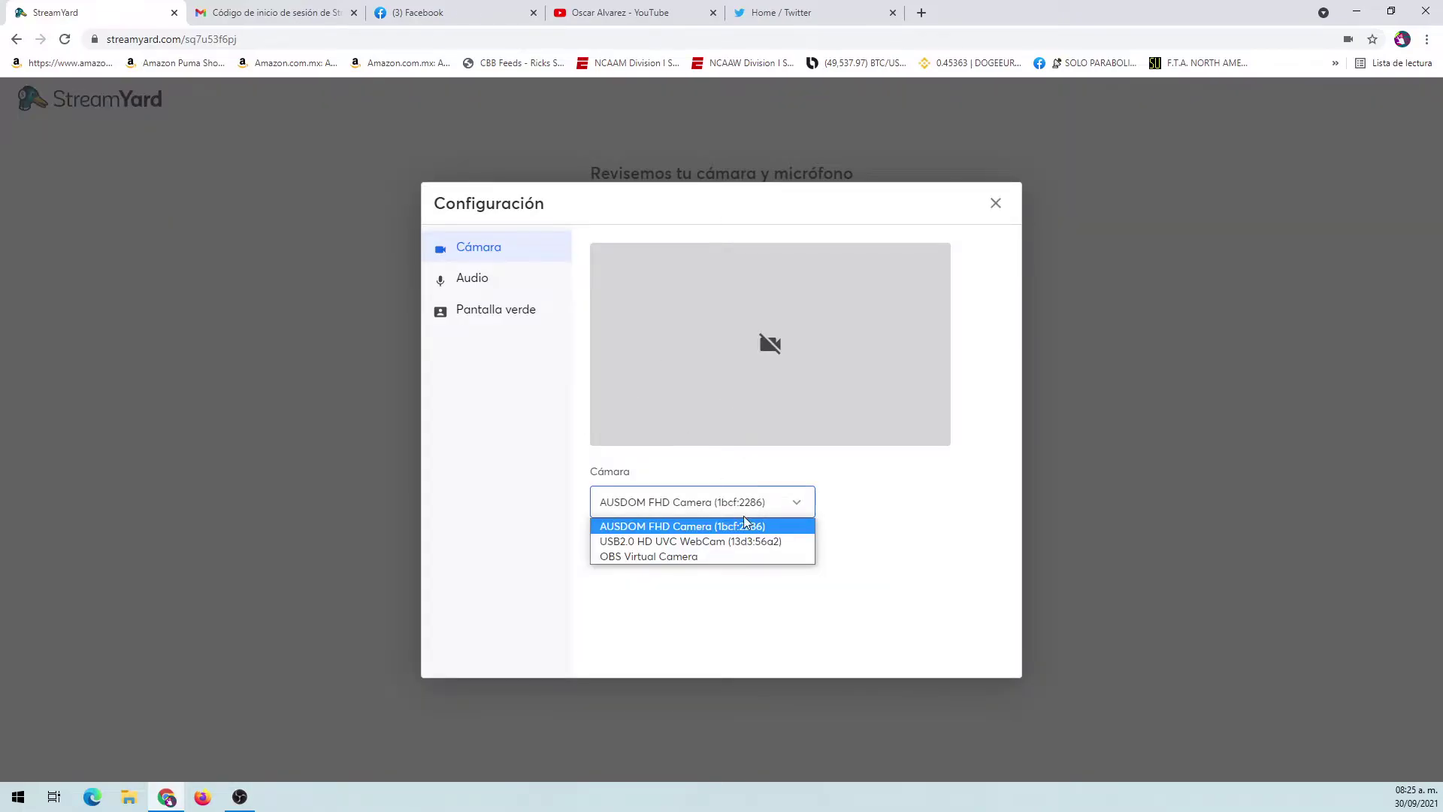
left_click(724, 542)
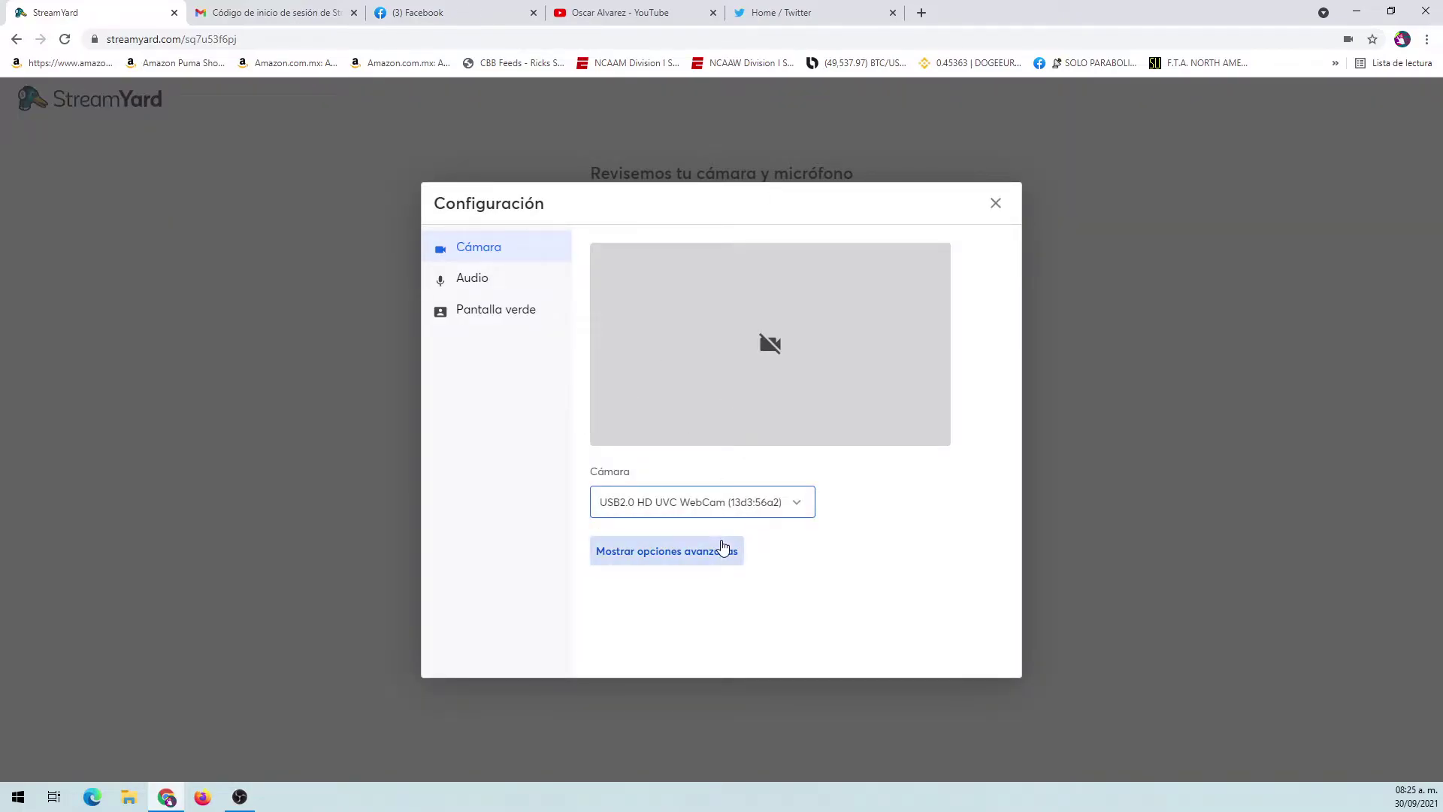
left_click(723, 508)
left_click(701, 554)
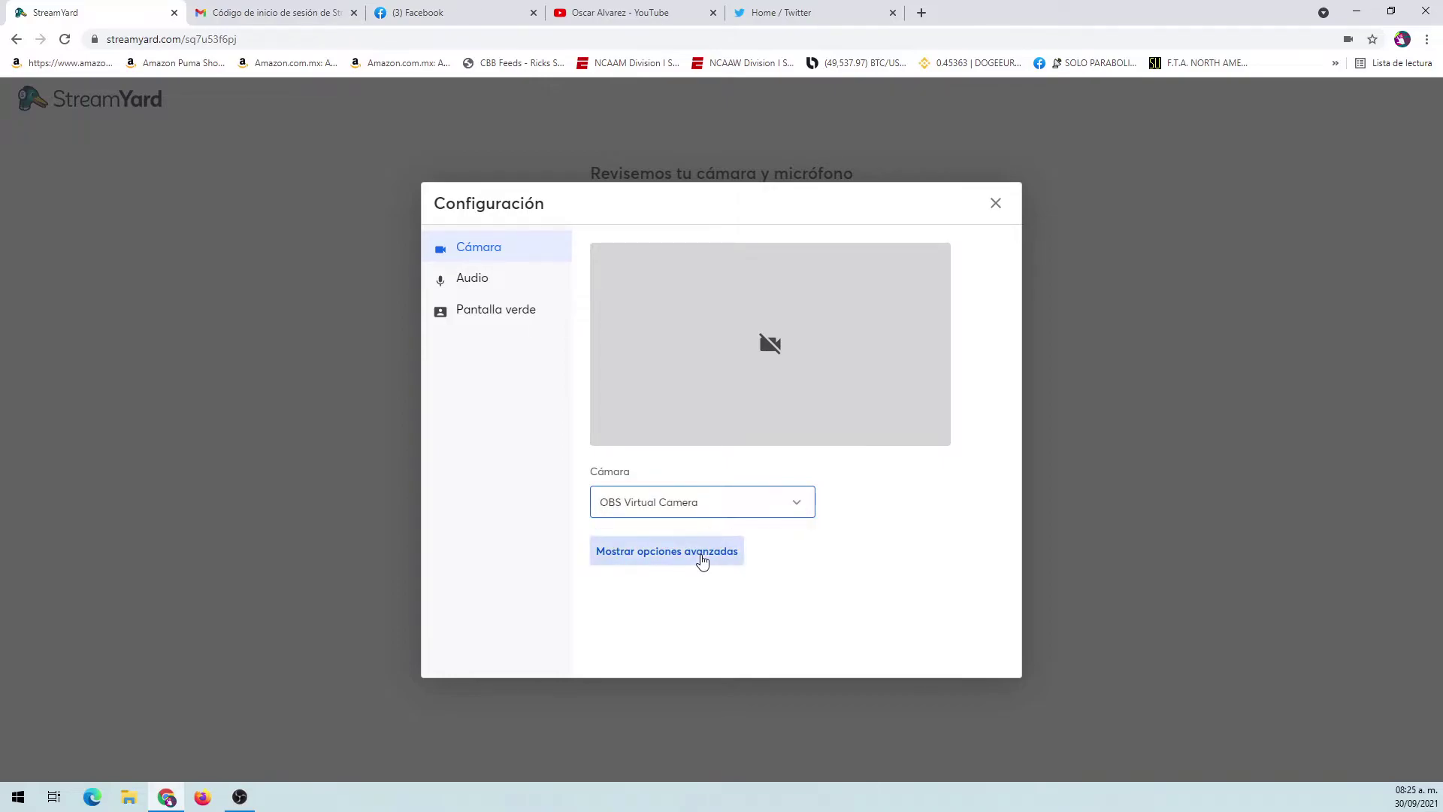
- Settle on the AUSDOM FHD Camera after comparing it with the USB2.0 HD UVC WebCam
left_click(716, 510)
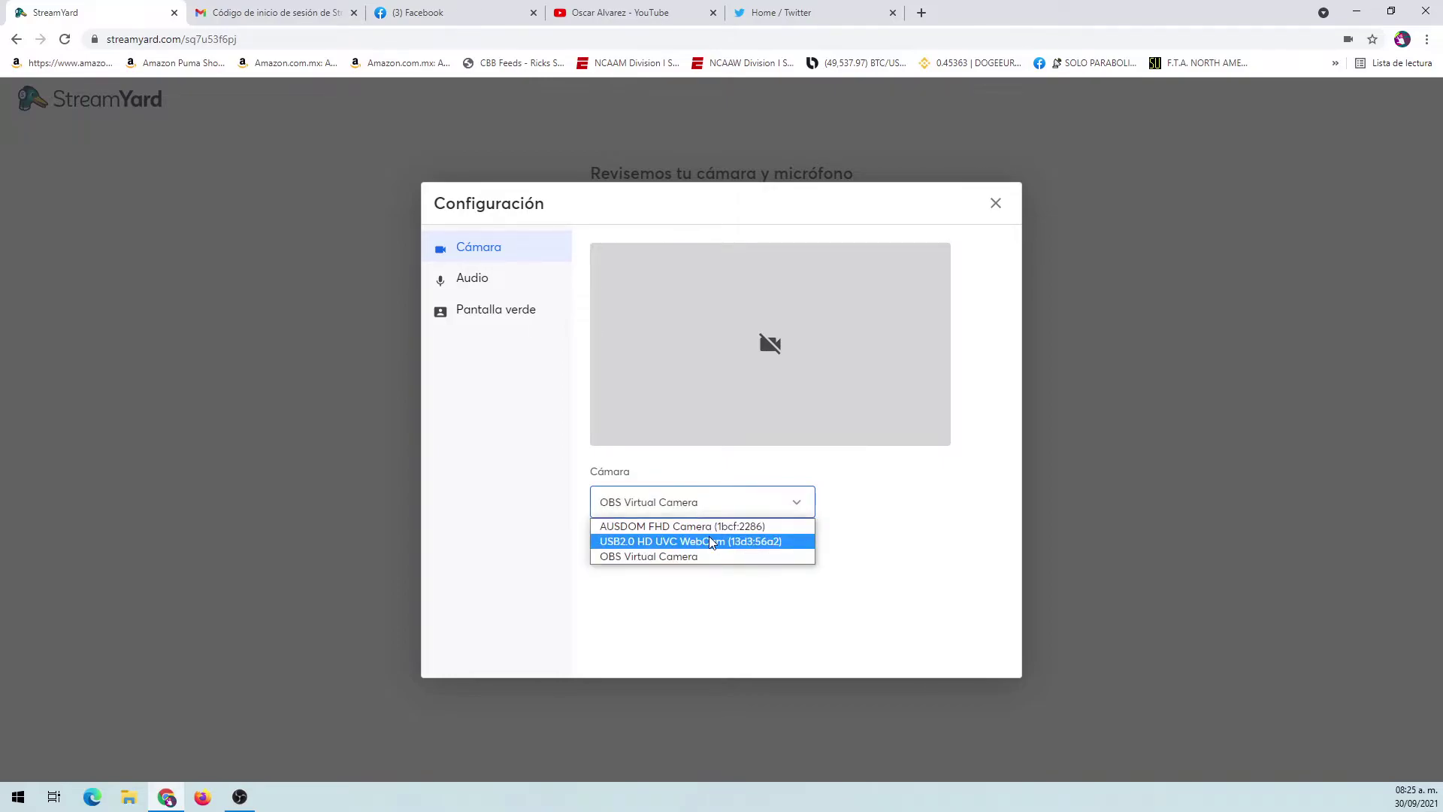
left_click(712, 542)
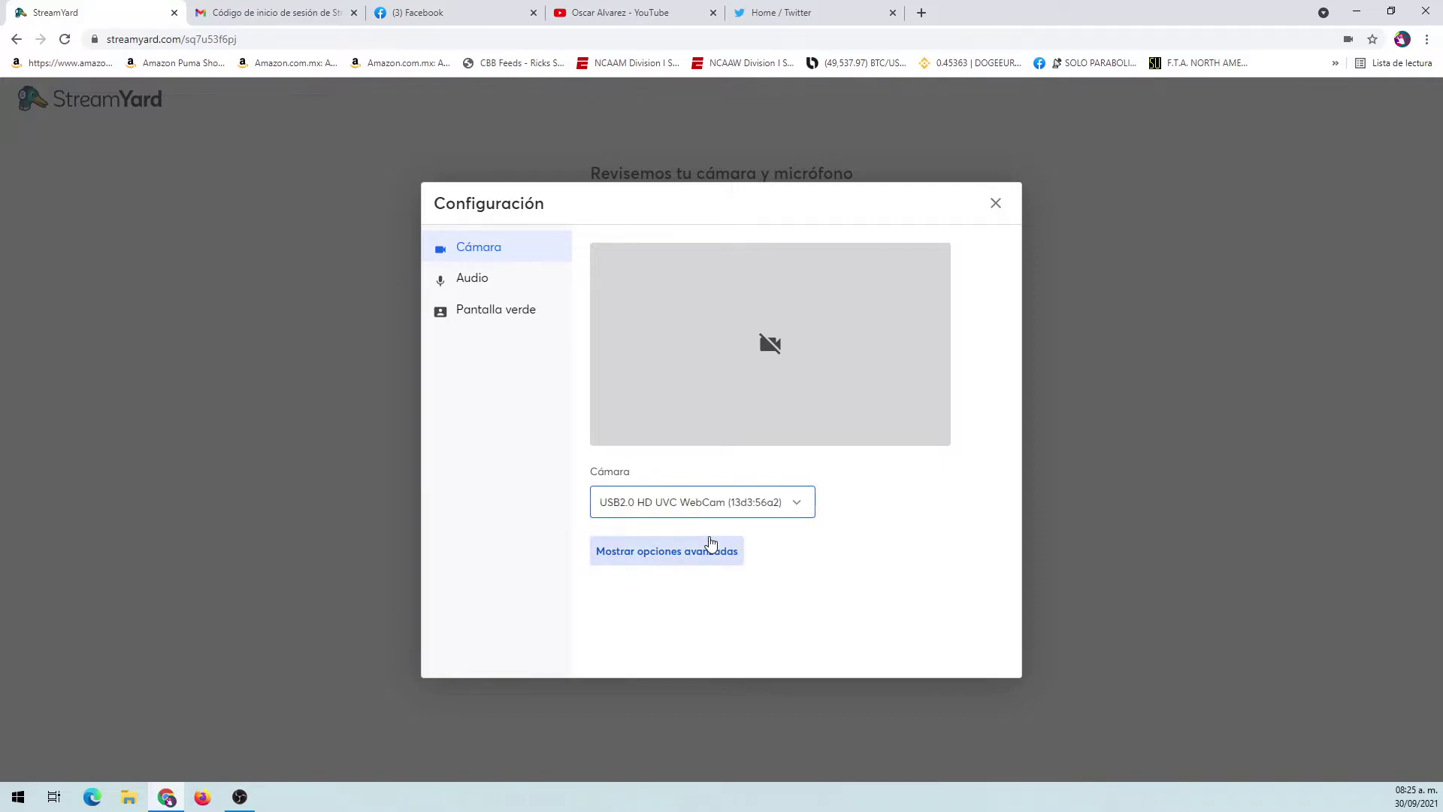
left_click(717, 505)
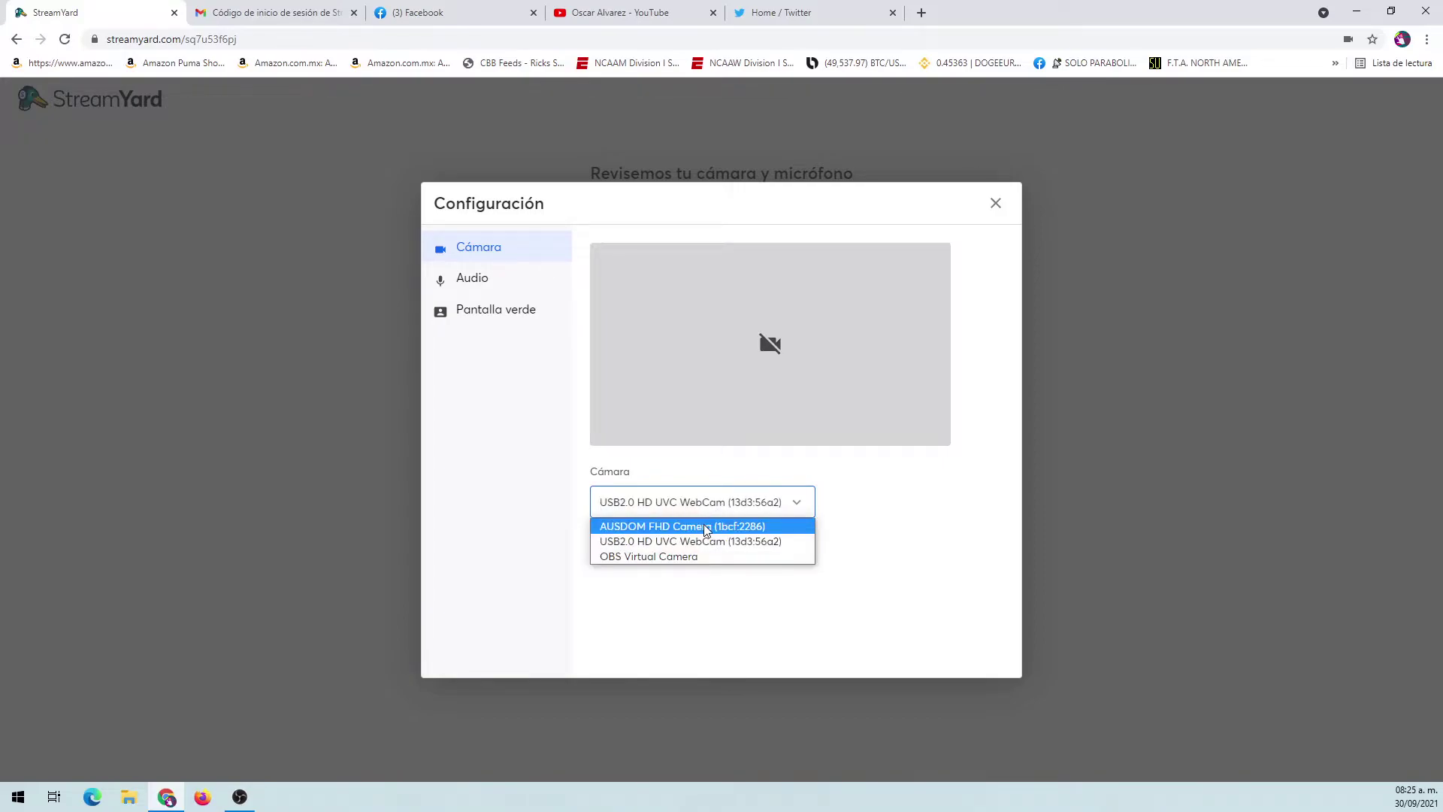
left_click(707, 528)
left_click(725, 510)
left_click(709, 541)
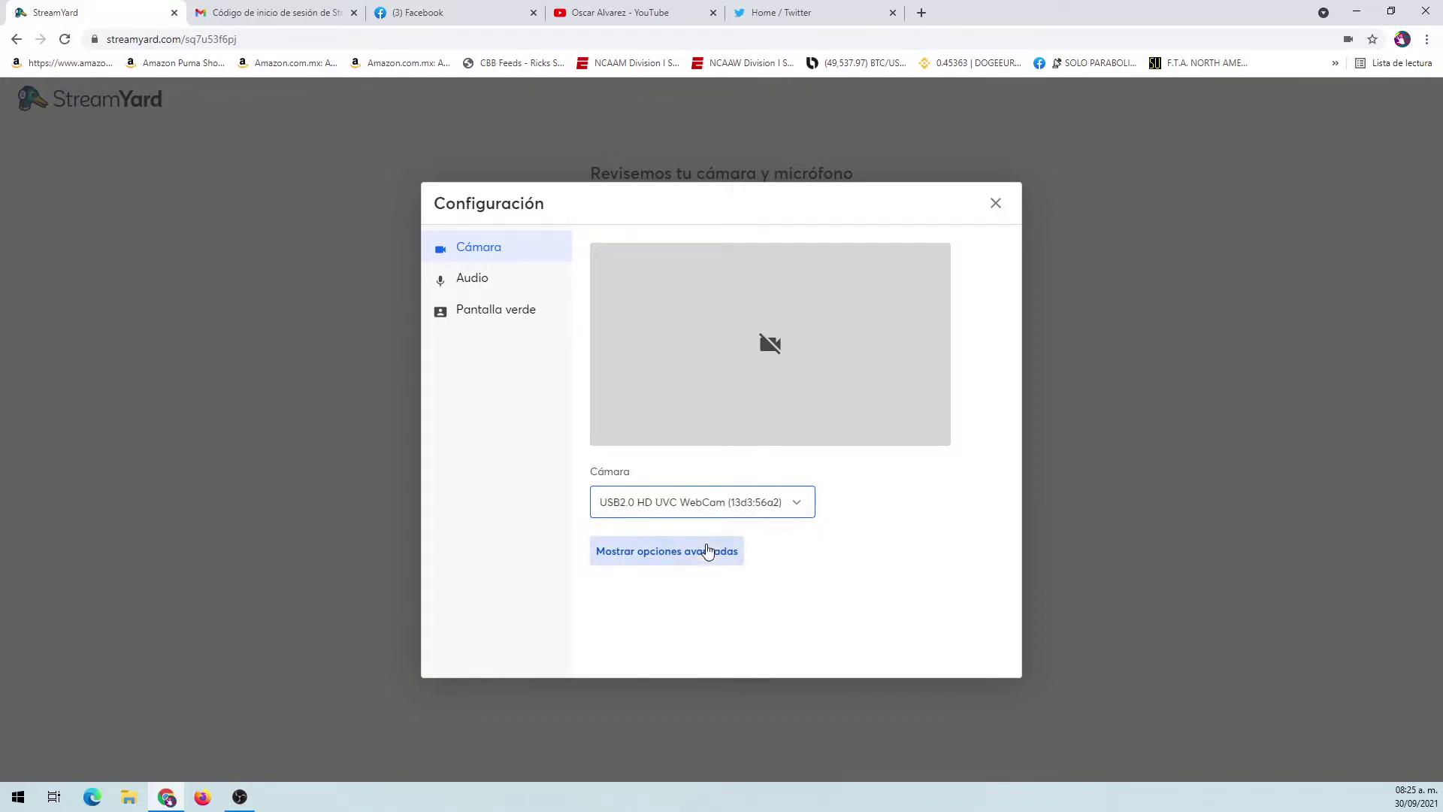
left_click(723, 505)
left_click(714, 527)
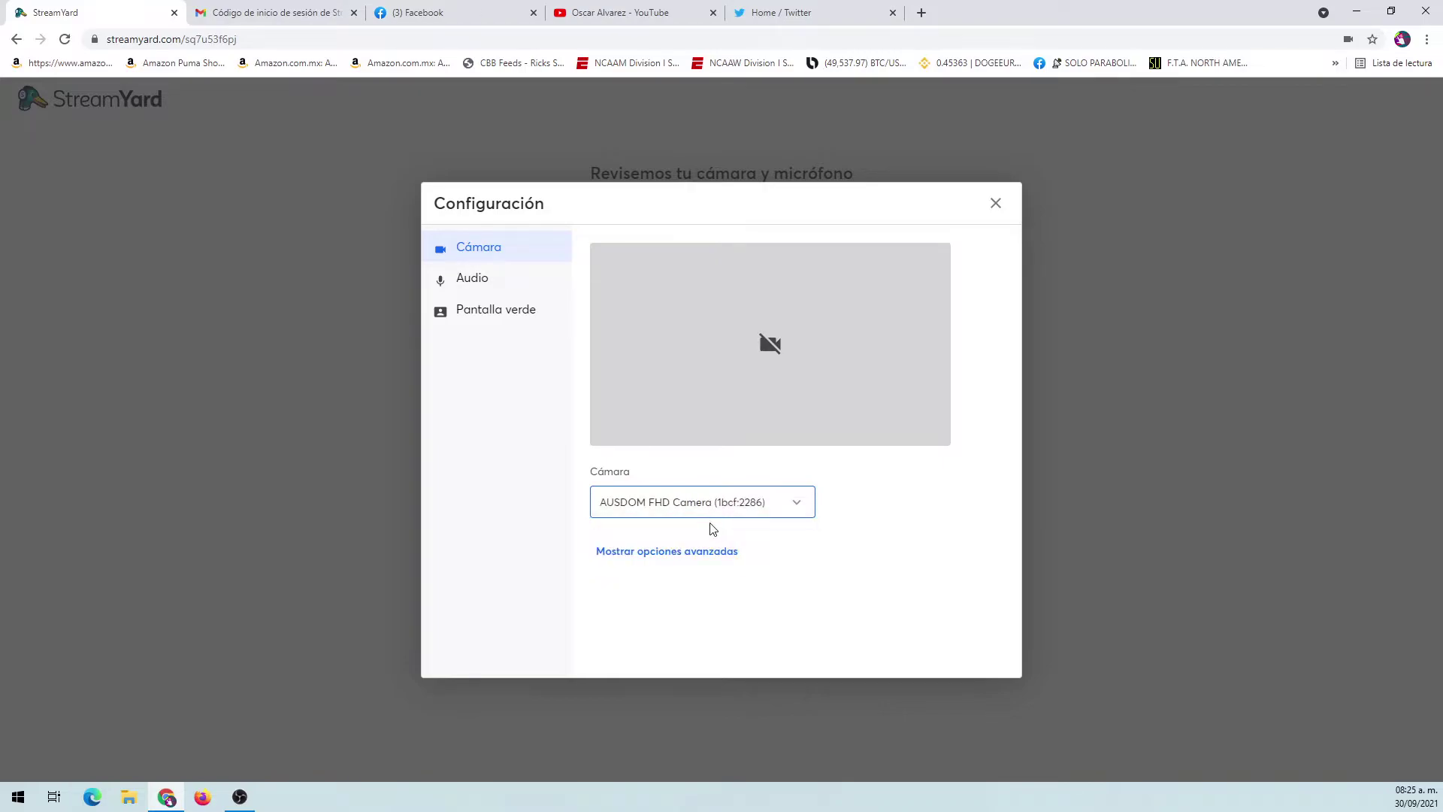
left_click(472, 279)
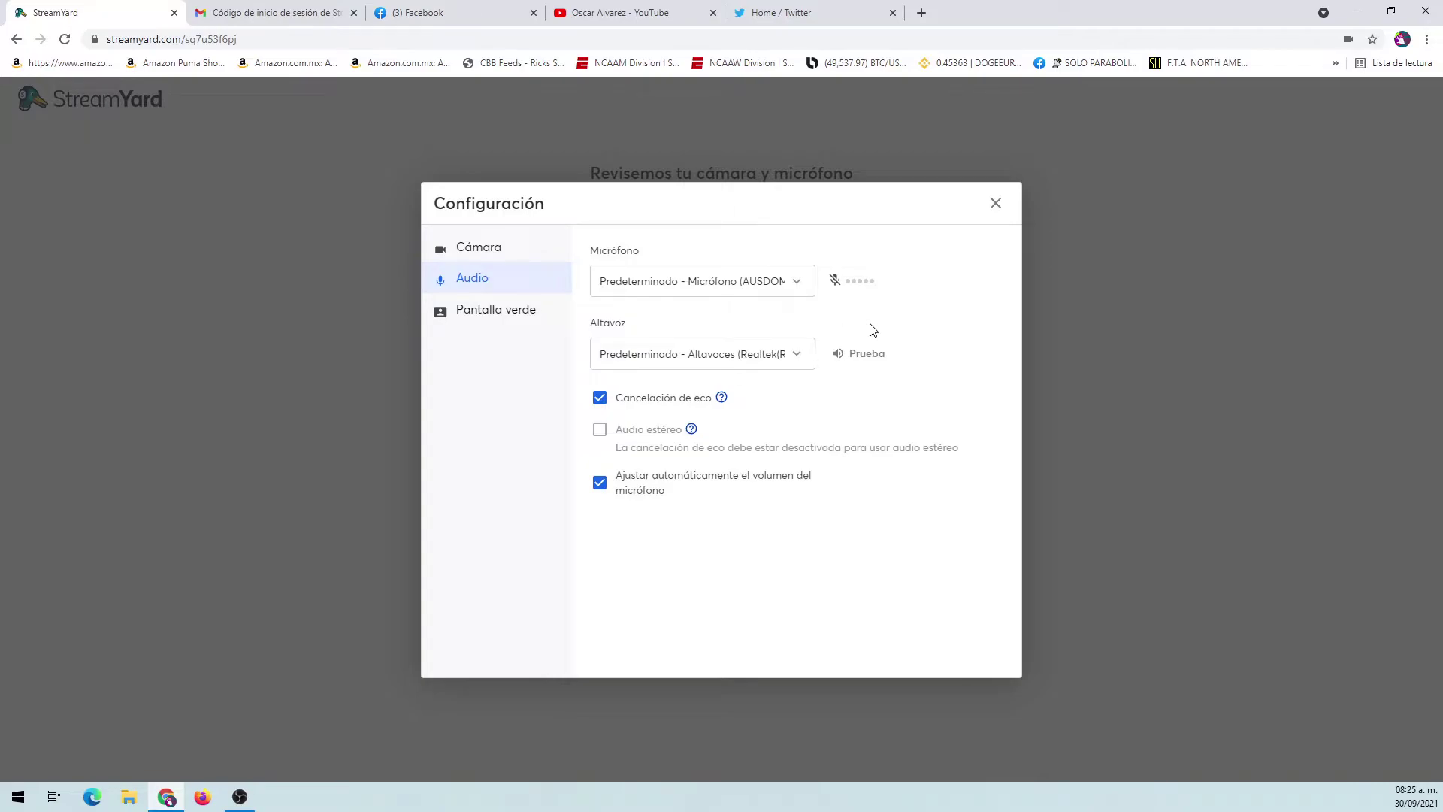
- Try the Sound Blaster Play! 3 microphone, then revert to the default AUSDOM microphone
left_click(750, 289)
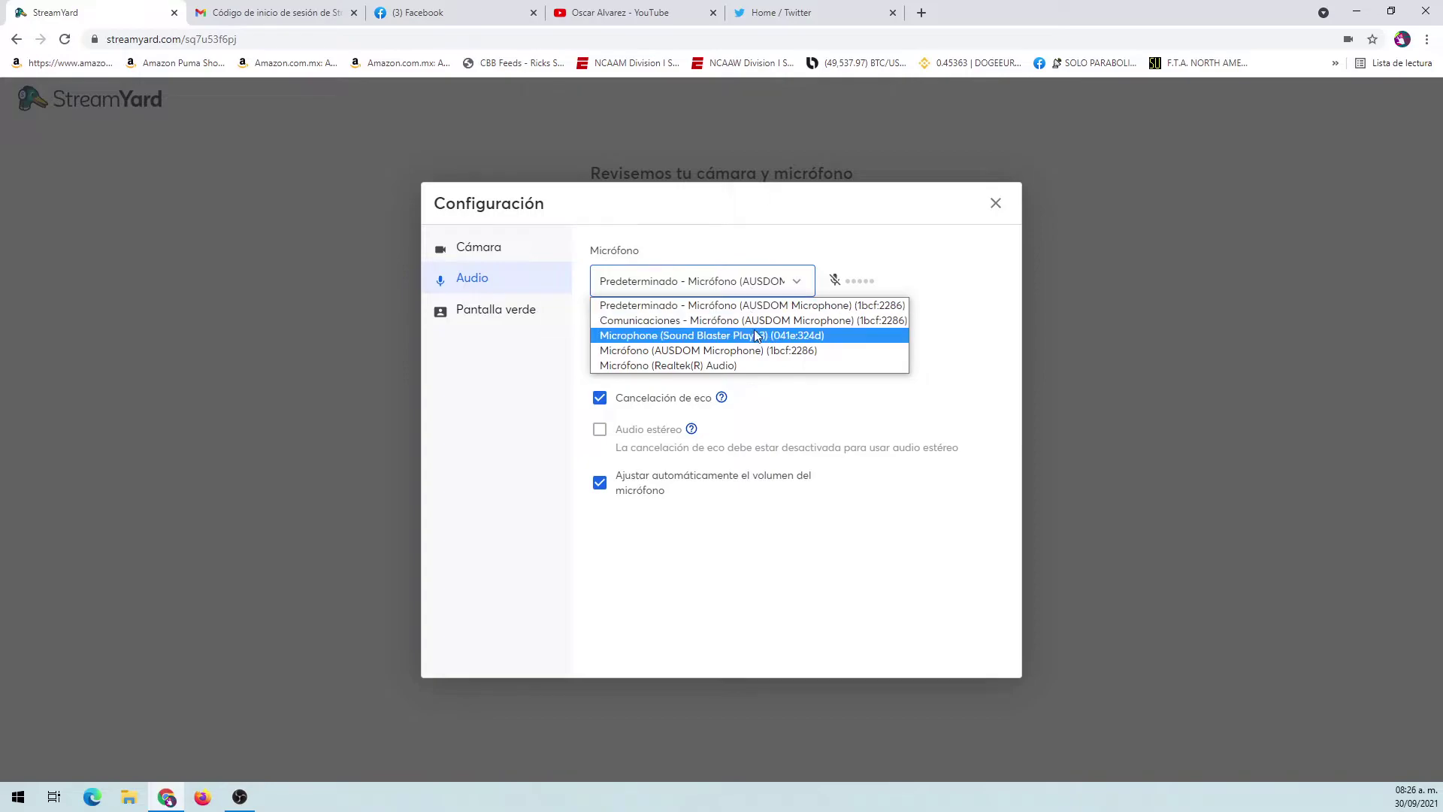
left_click(755, 335)
left_click(773, 291)
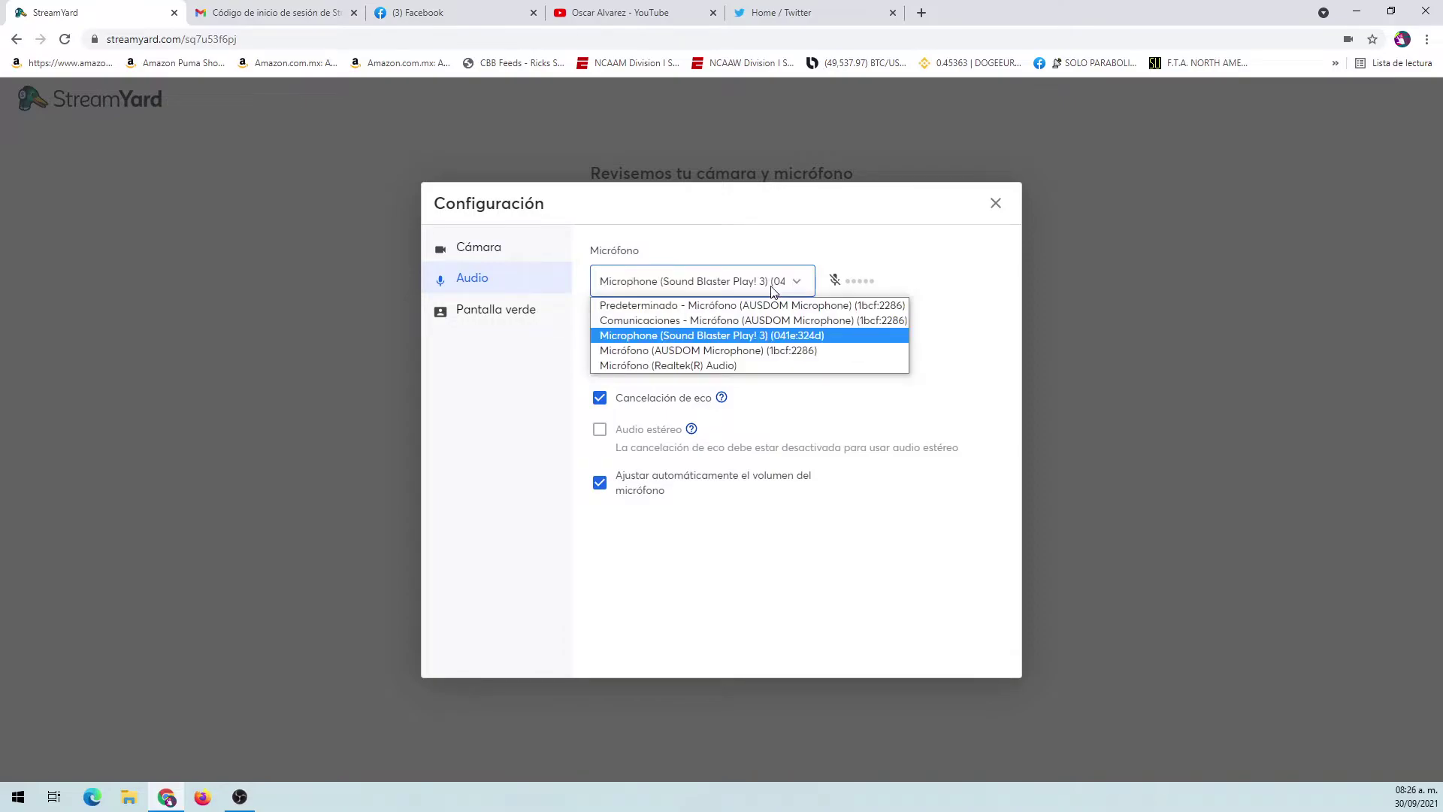
left_click(758, 305)
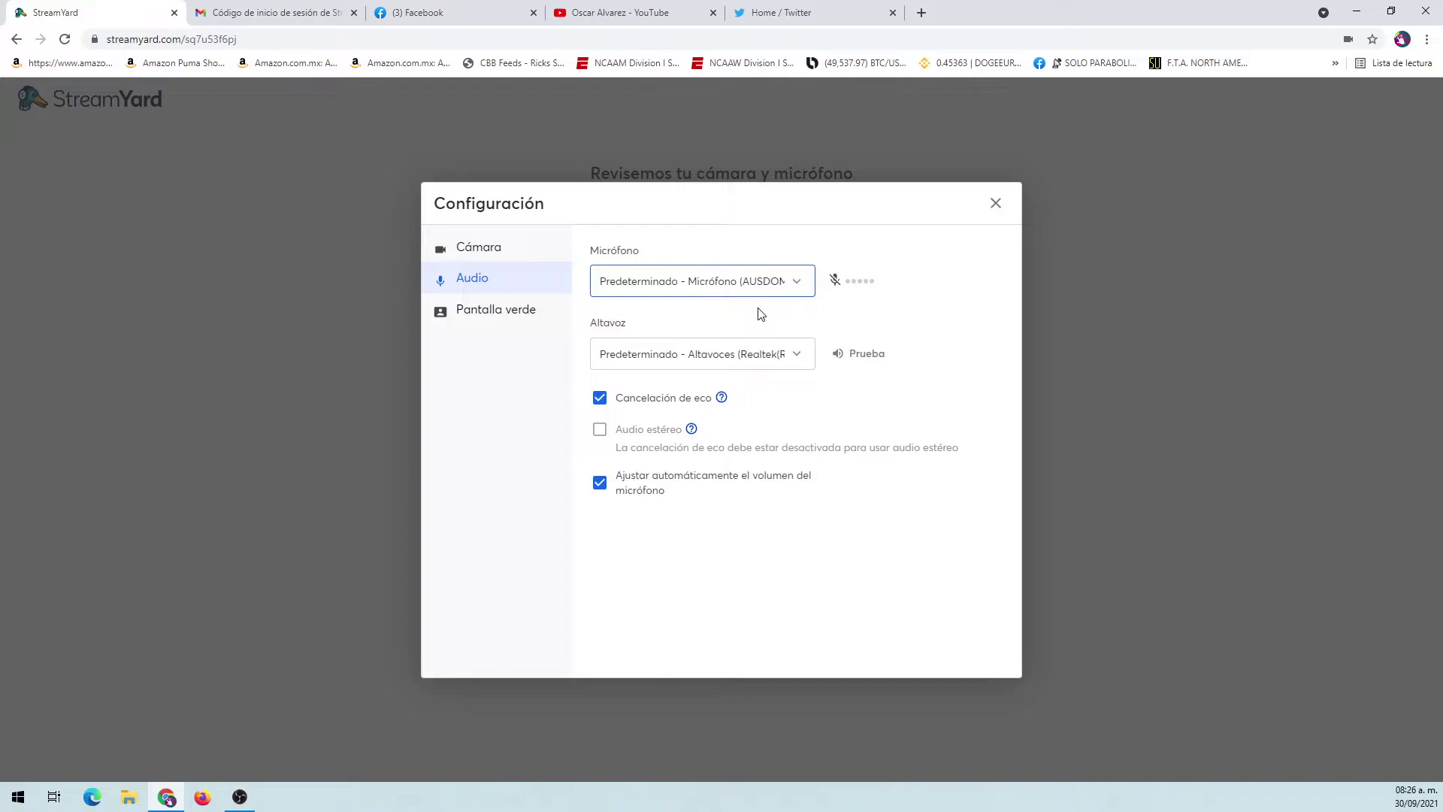
left_click(487, 314)
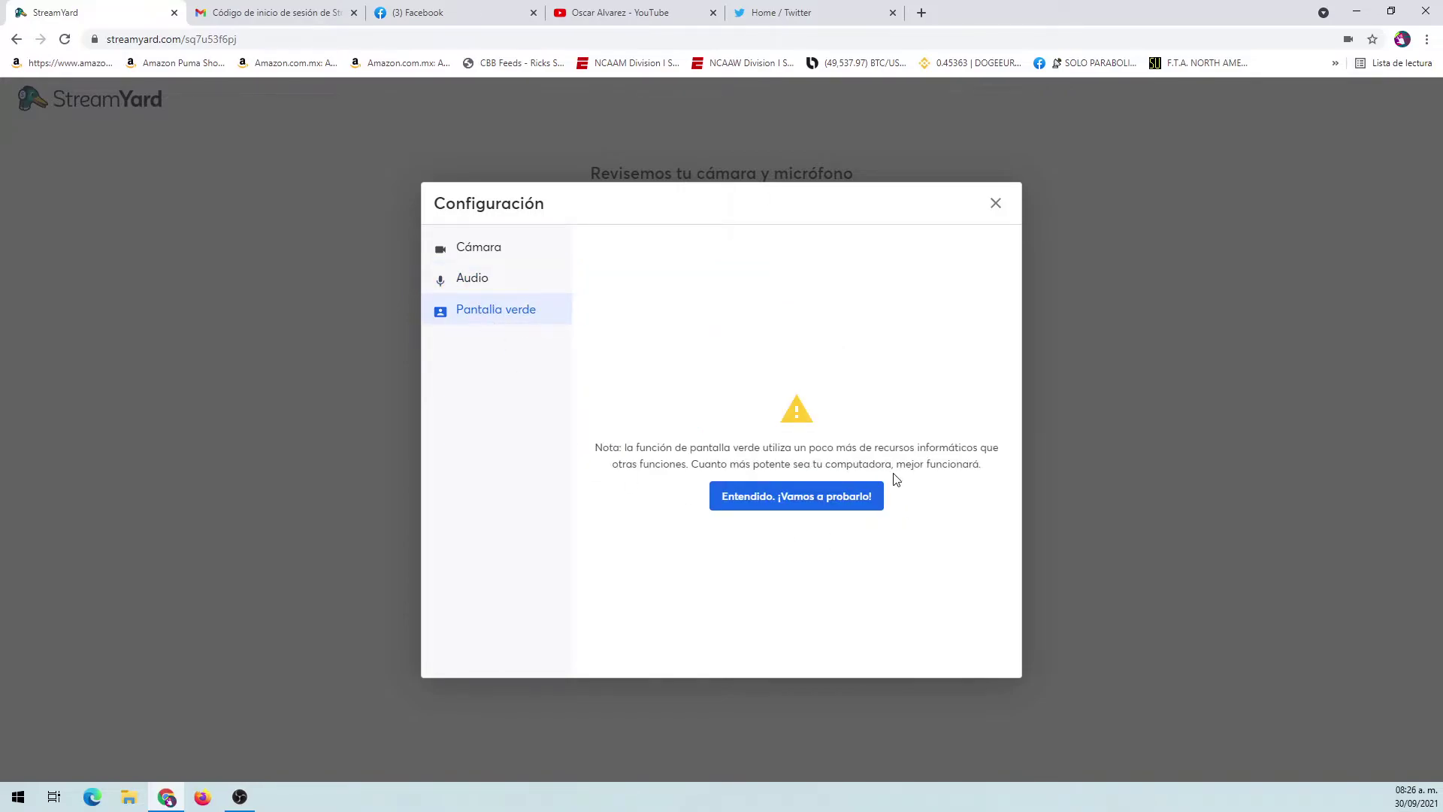
- Accept the green-screen warning, set the camera's virtual background to brick instead of living room, and close settings
left_click(856, 498)
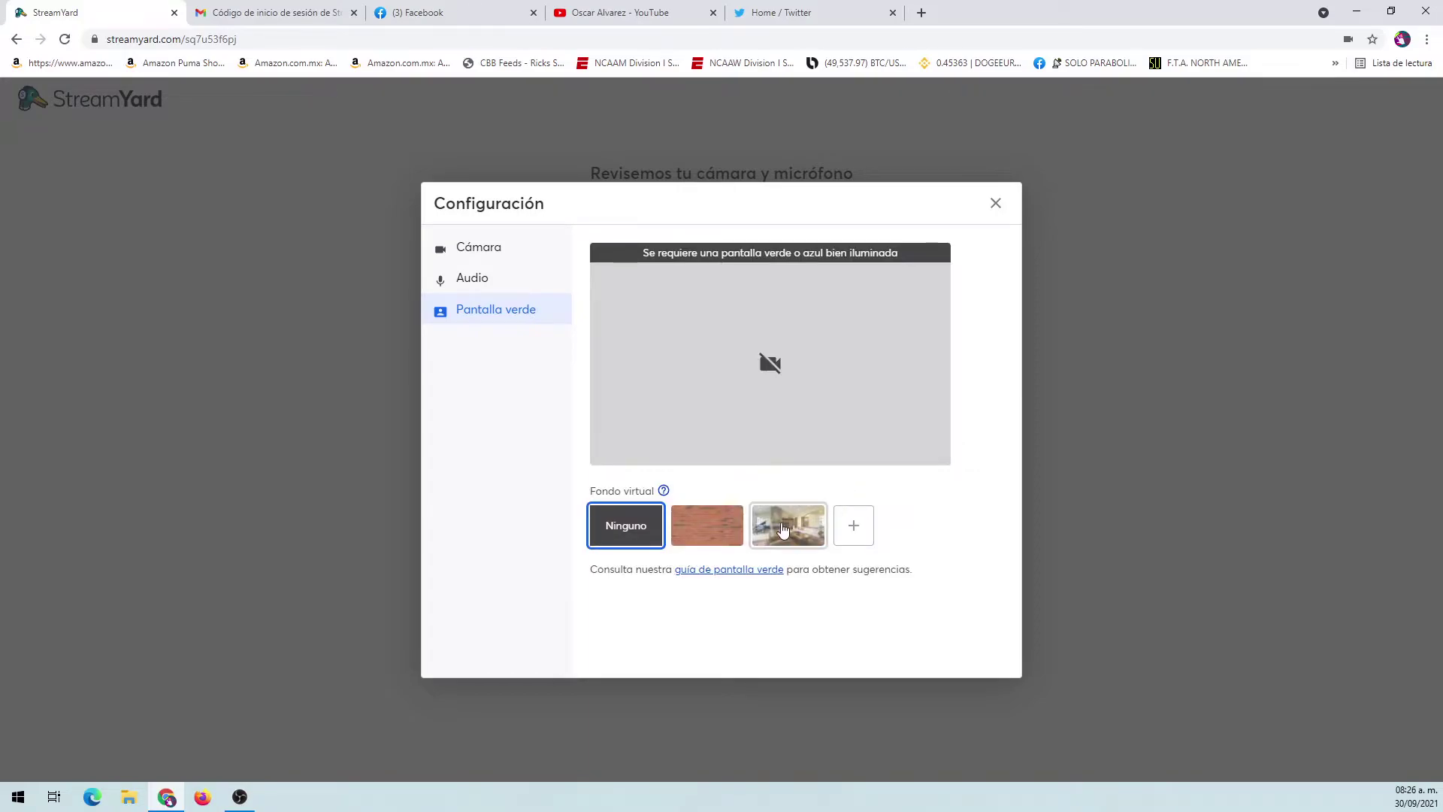
left_click(720, 528)
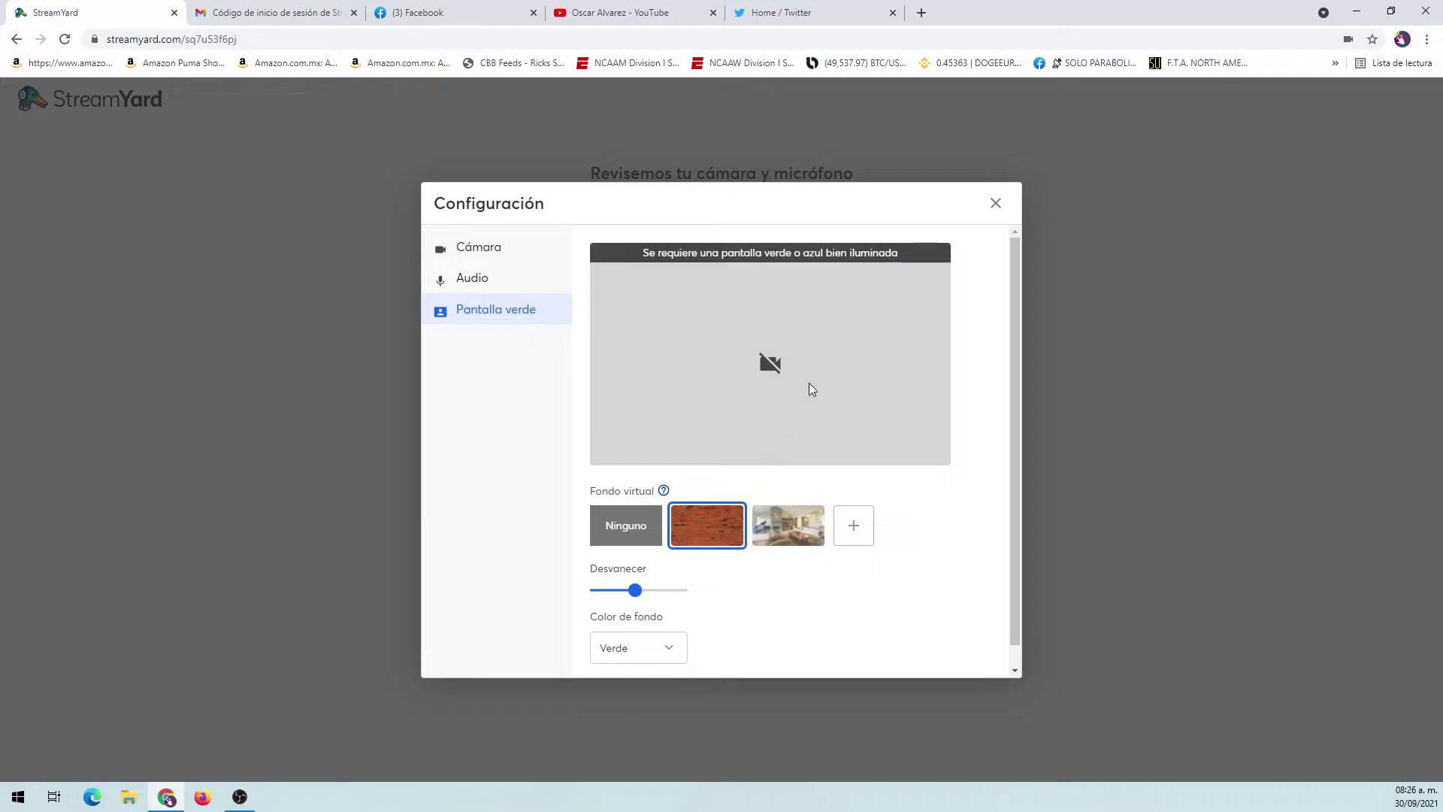
scroll(856, 431, "down", 1)
left_click(797, 505)
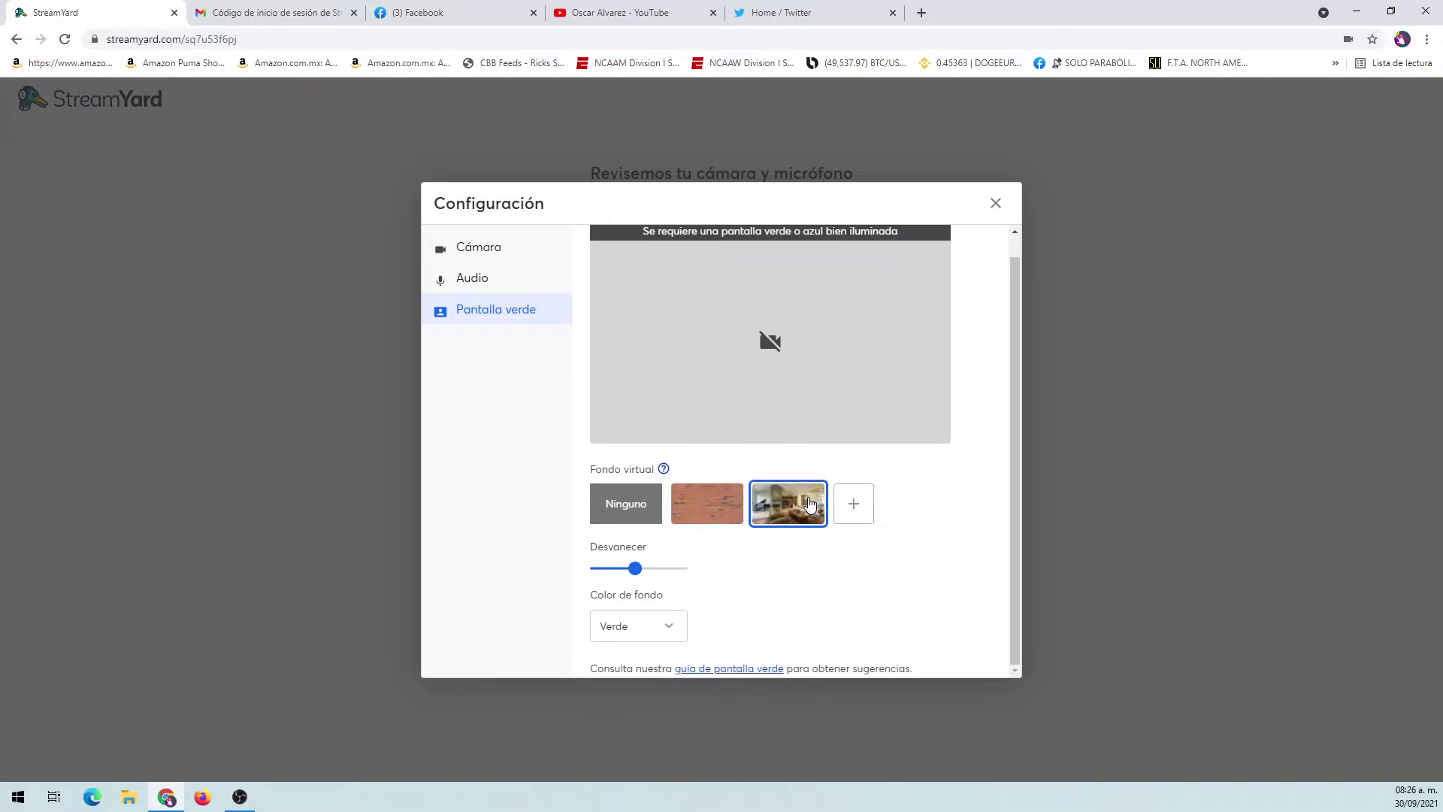
left_click(708, 502)
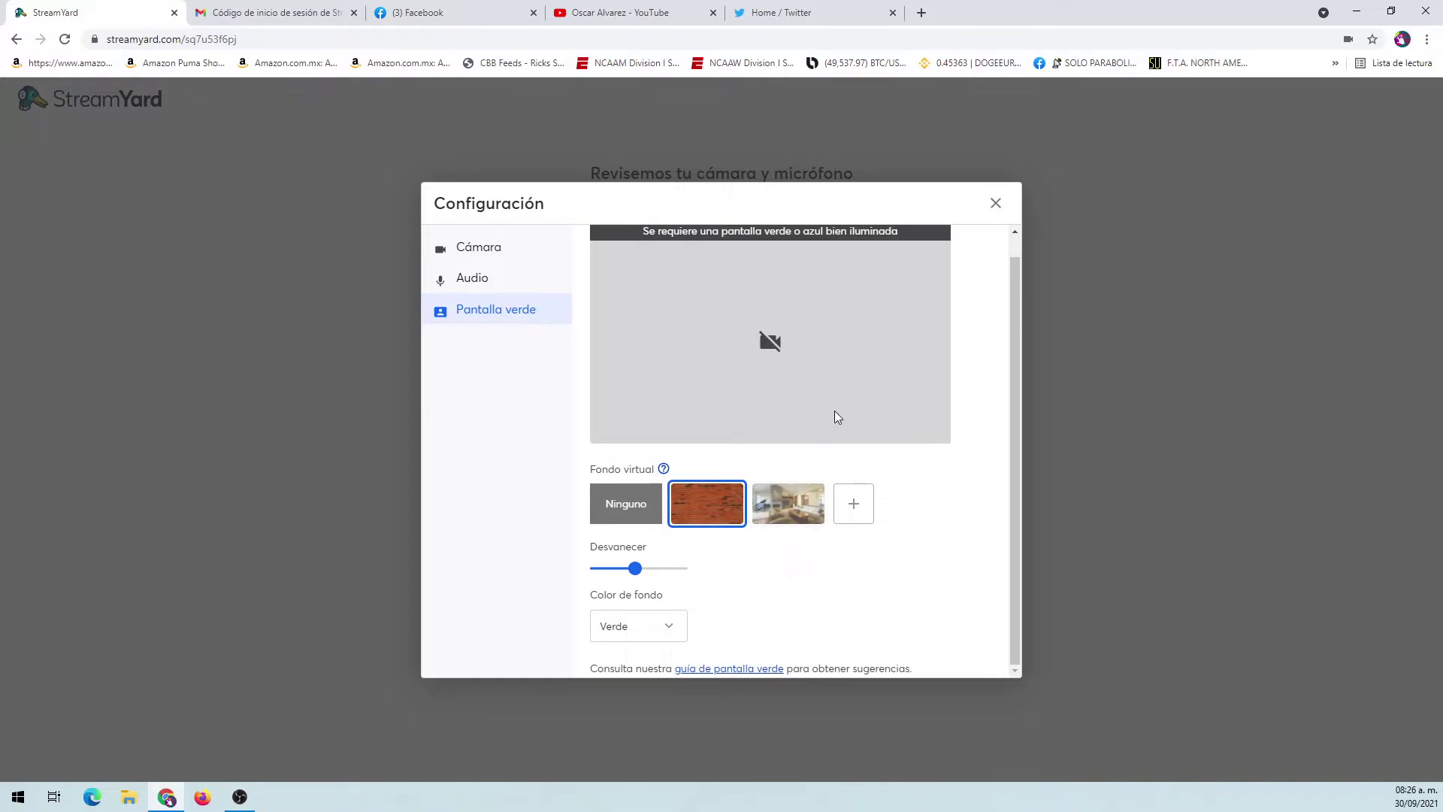
scroll(834, 410, "up", 1)
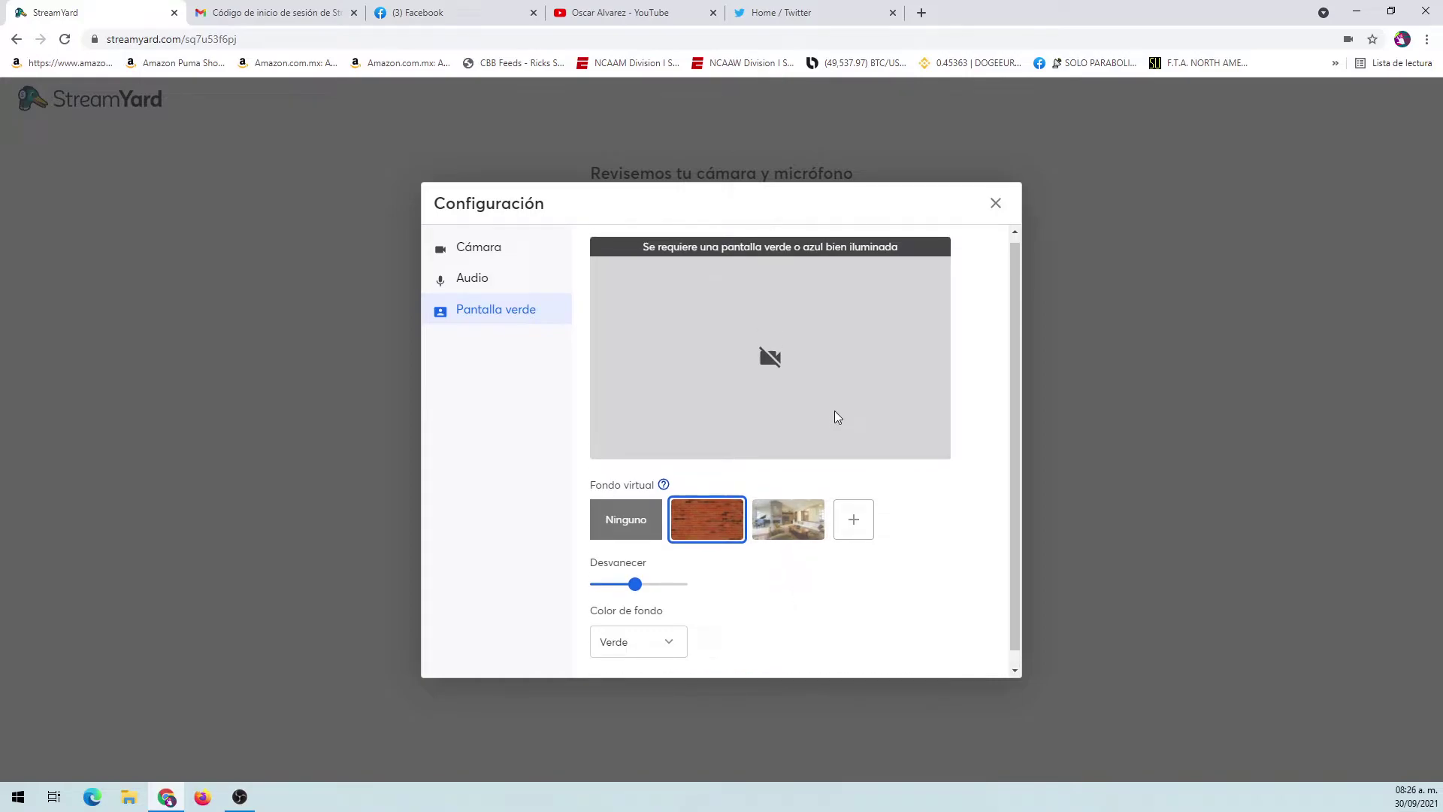
left_click(999, 202)
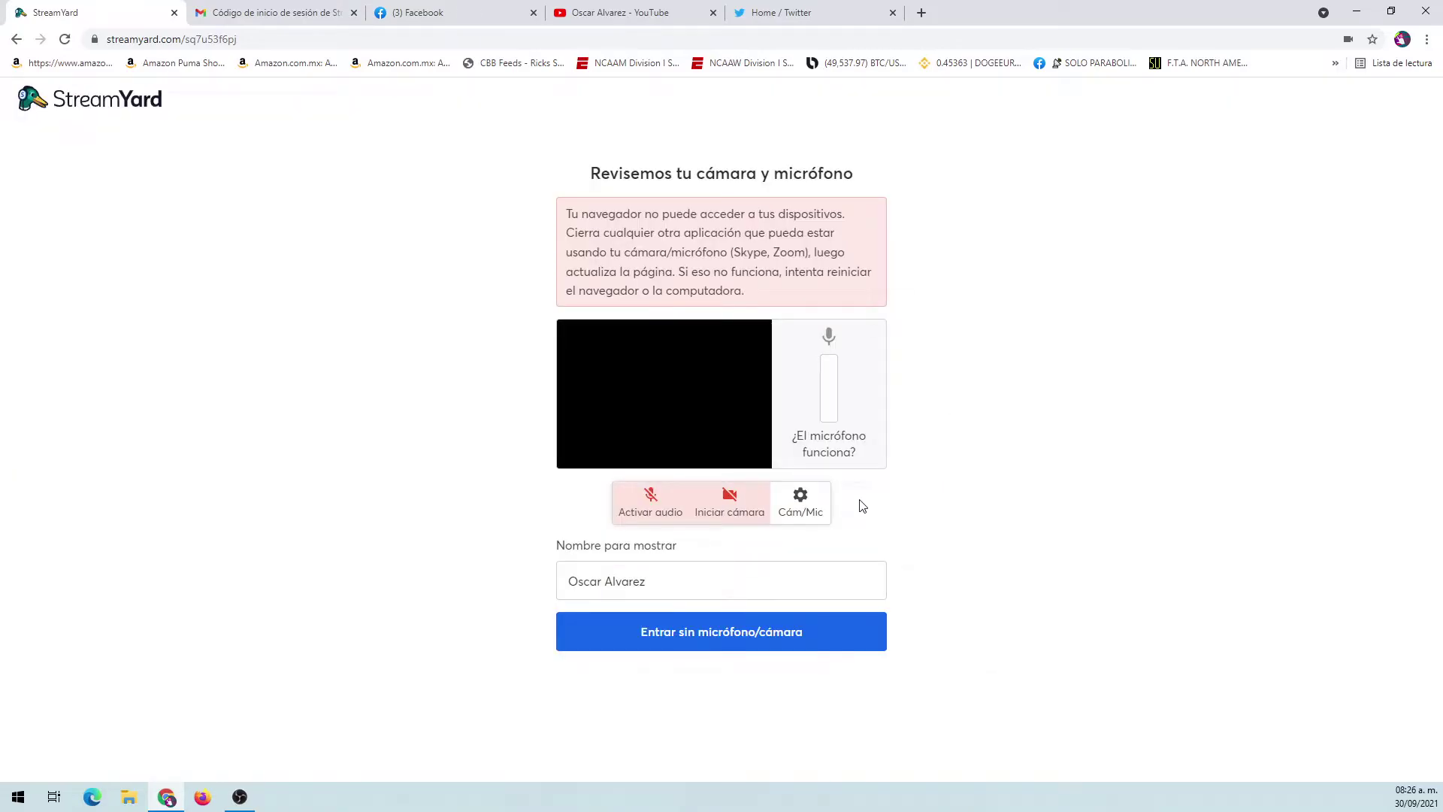
- Join the 'Literatura Mexicana' studio with no microphone or camera and close the red device-access banner
left_click(729, 641)
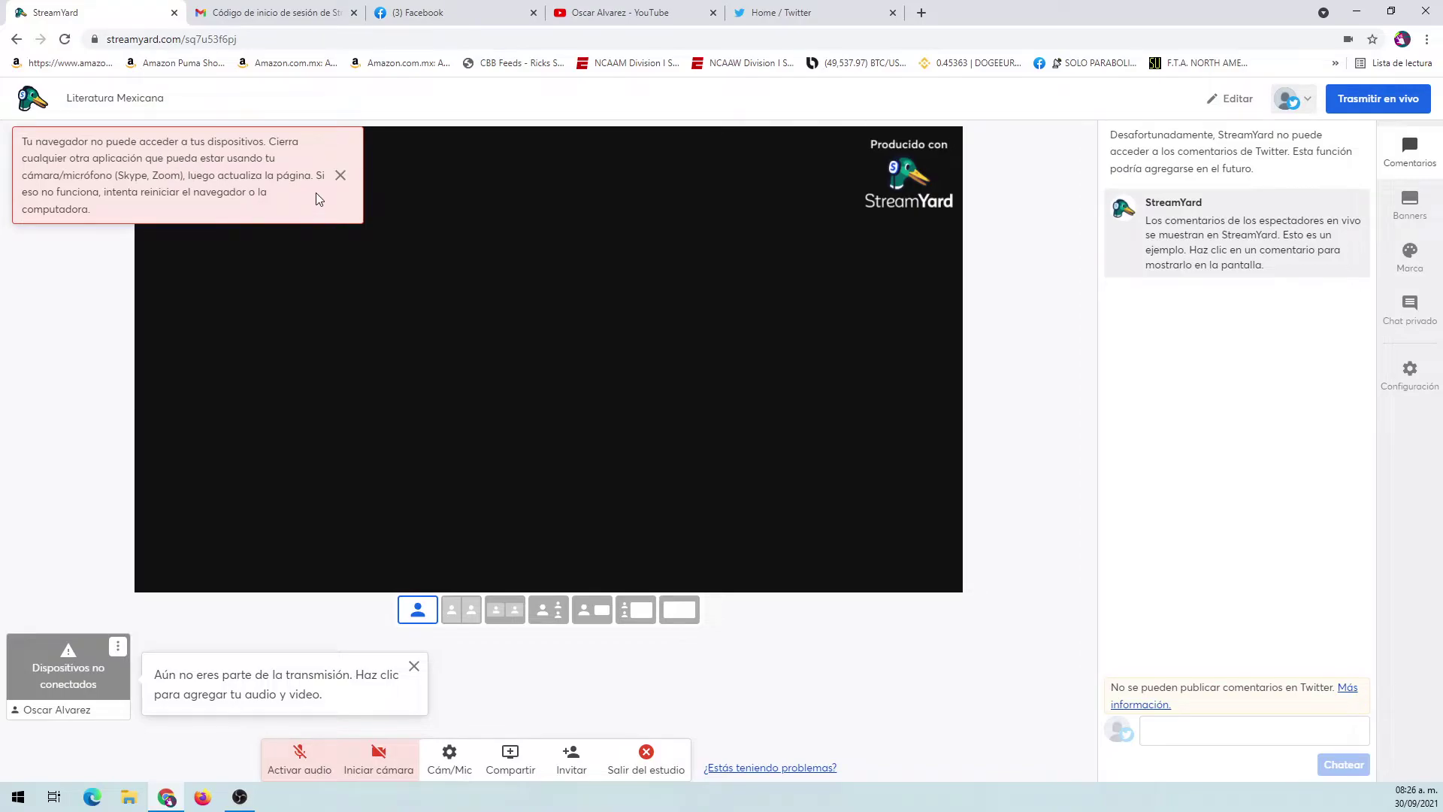
left_click(339, 178)
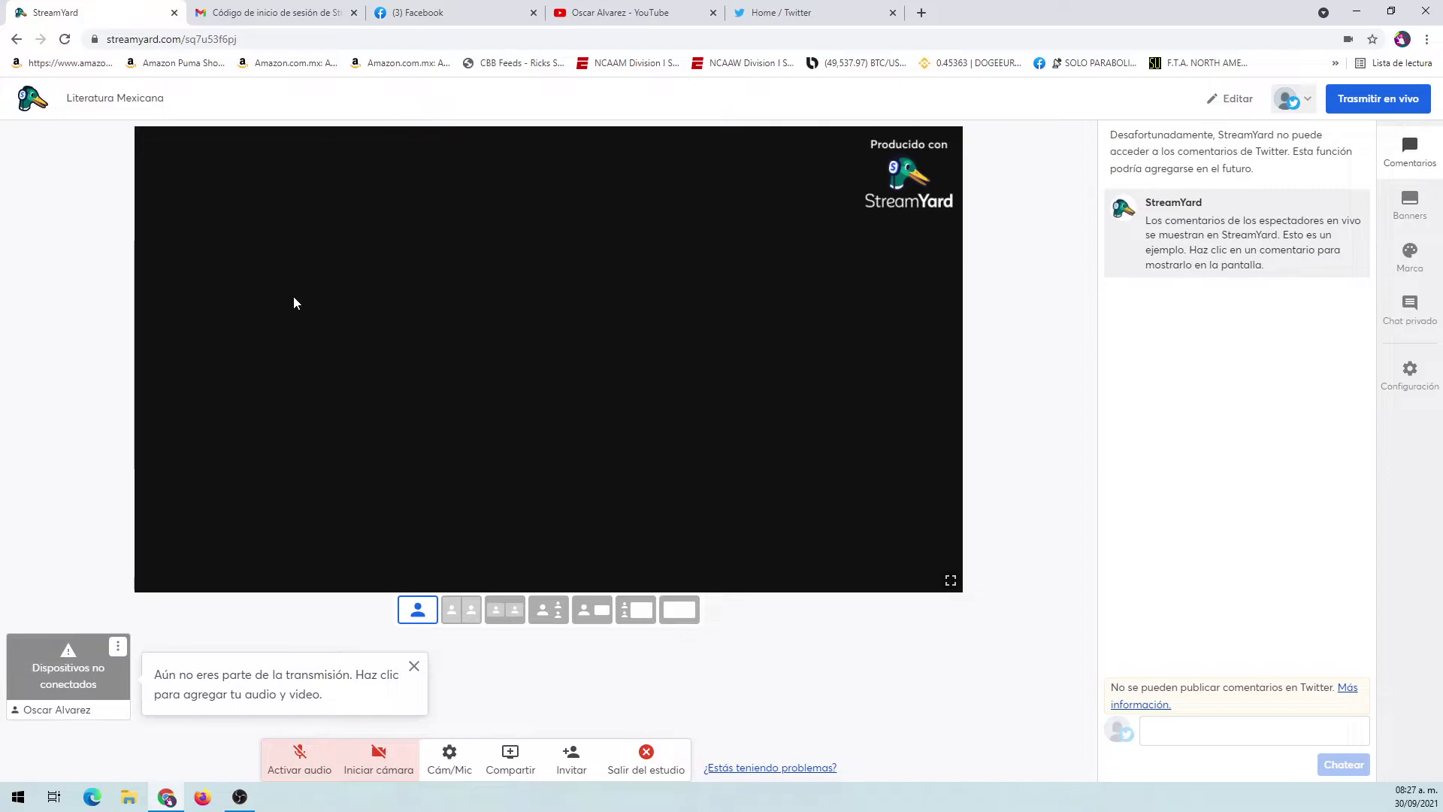
- Share the entire Pantalla 1 desktop onto the broadcast stage, then stop sharing it
left_click(508, 770)
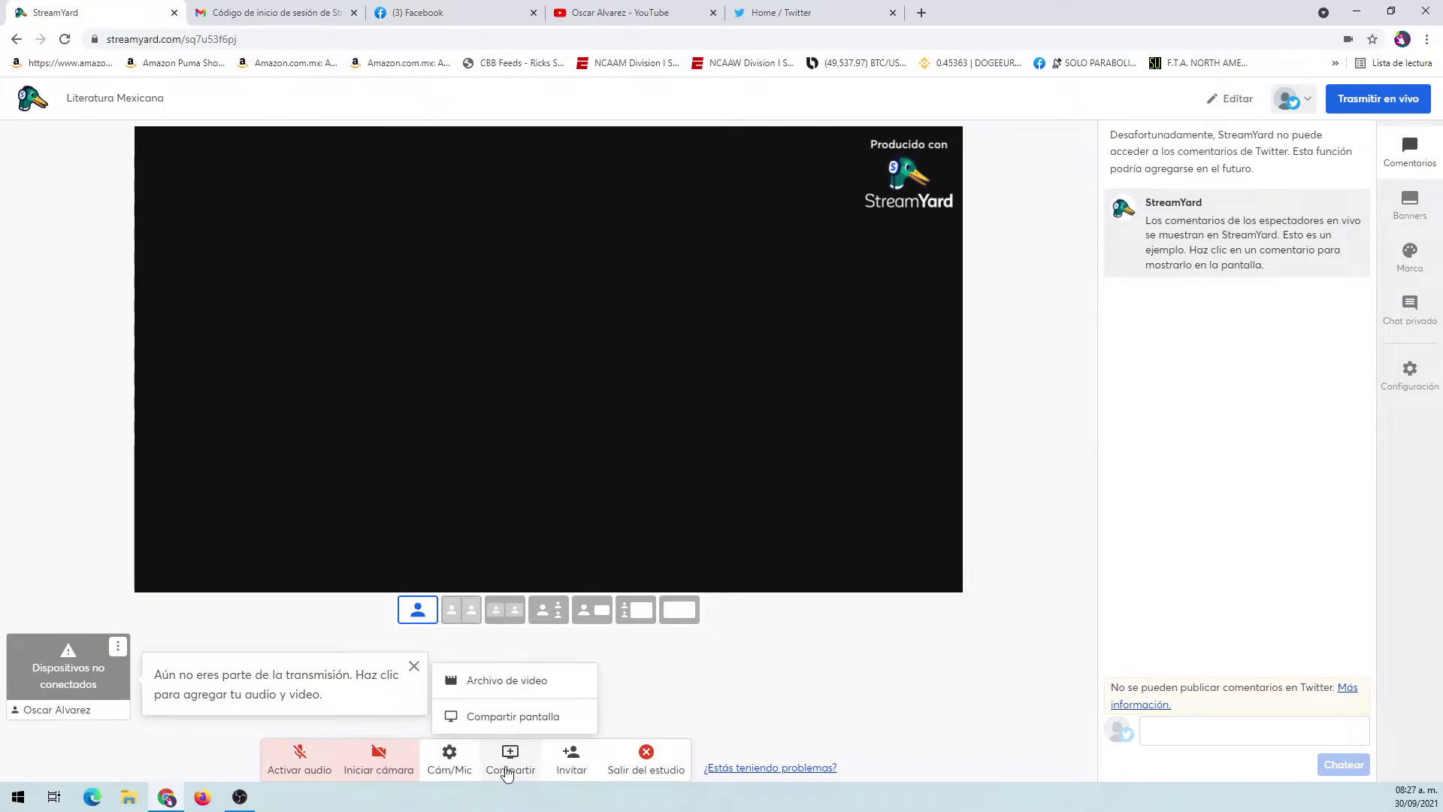
left_click(524, 717)
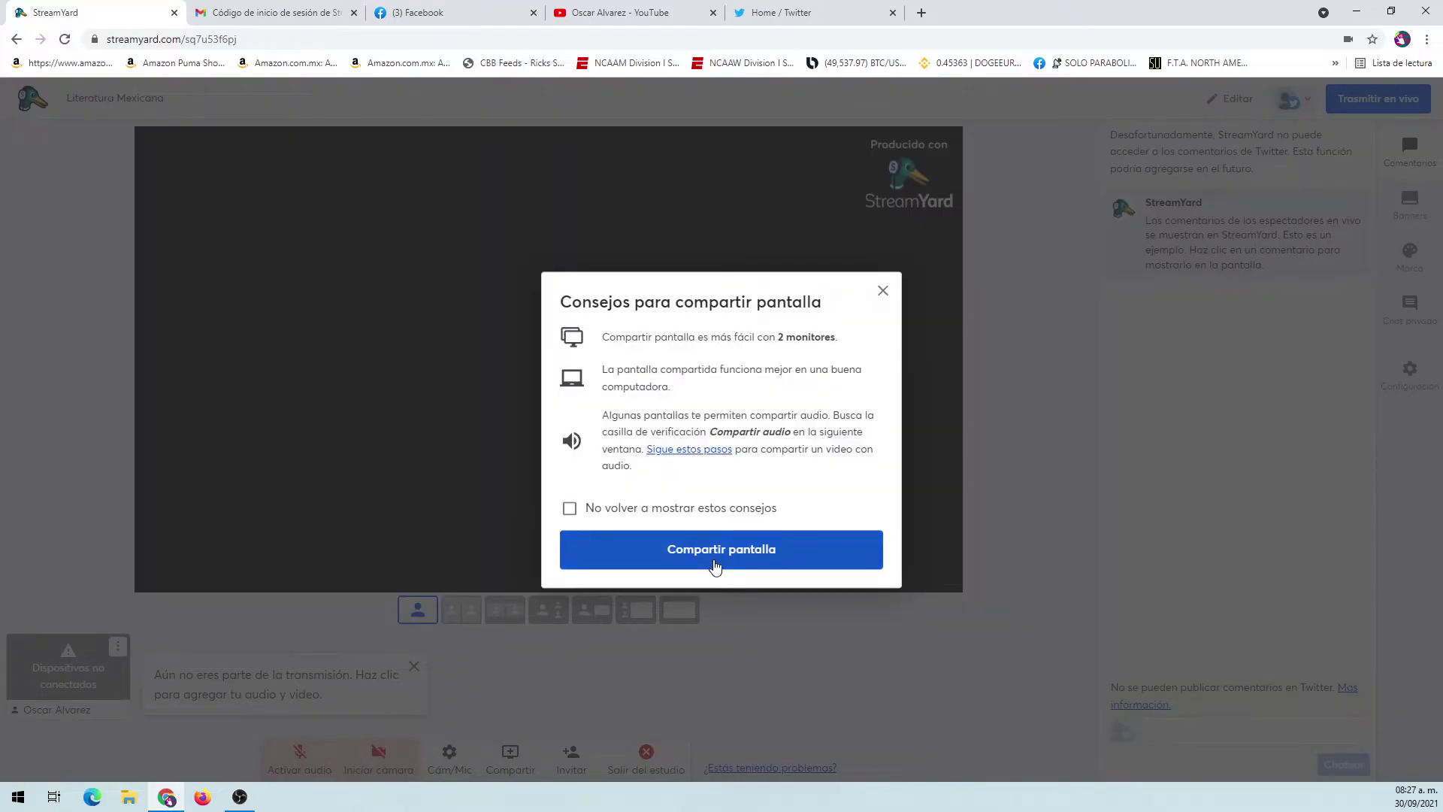
left_click(714, 567)
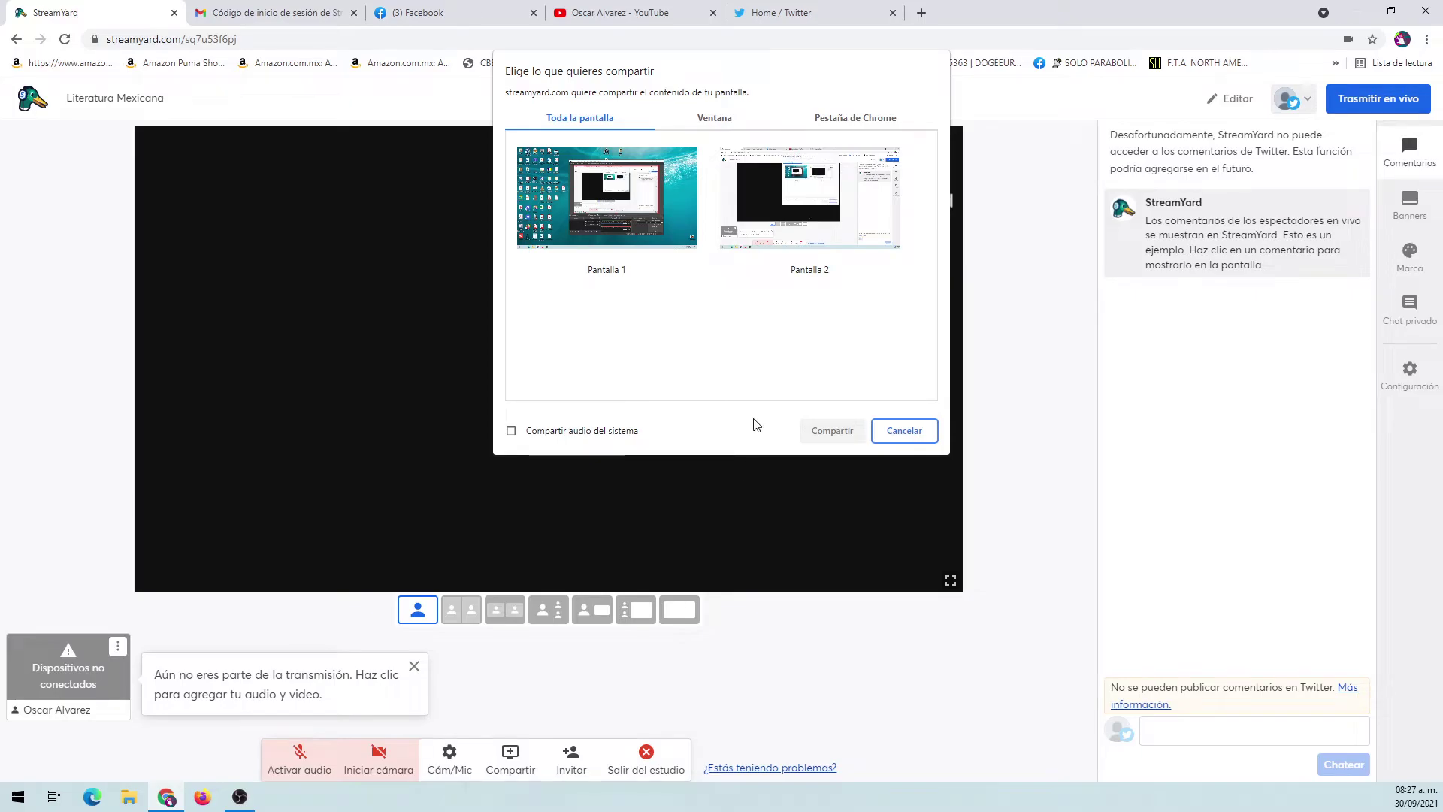
left_click(635, 226)
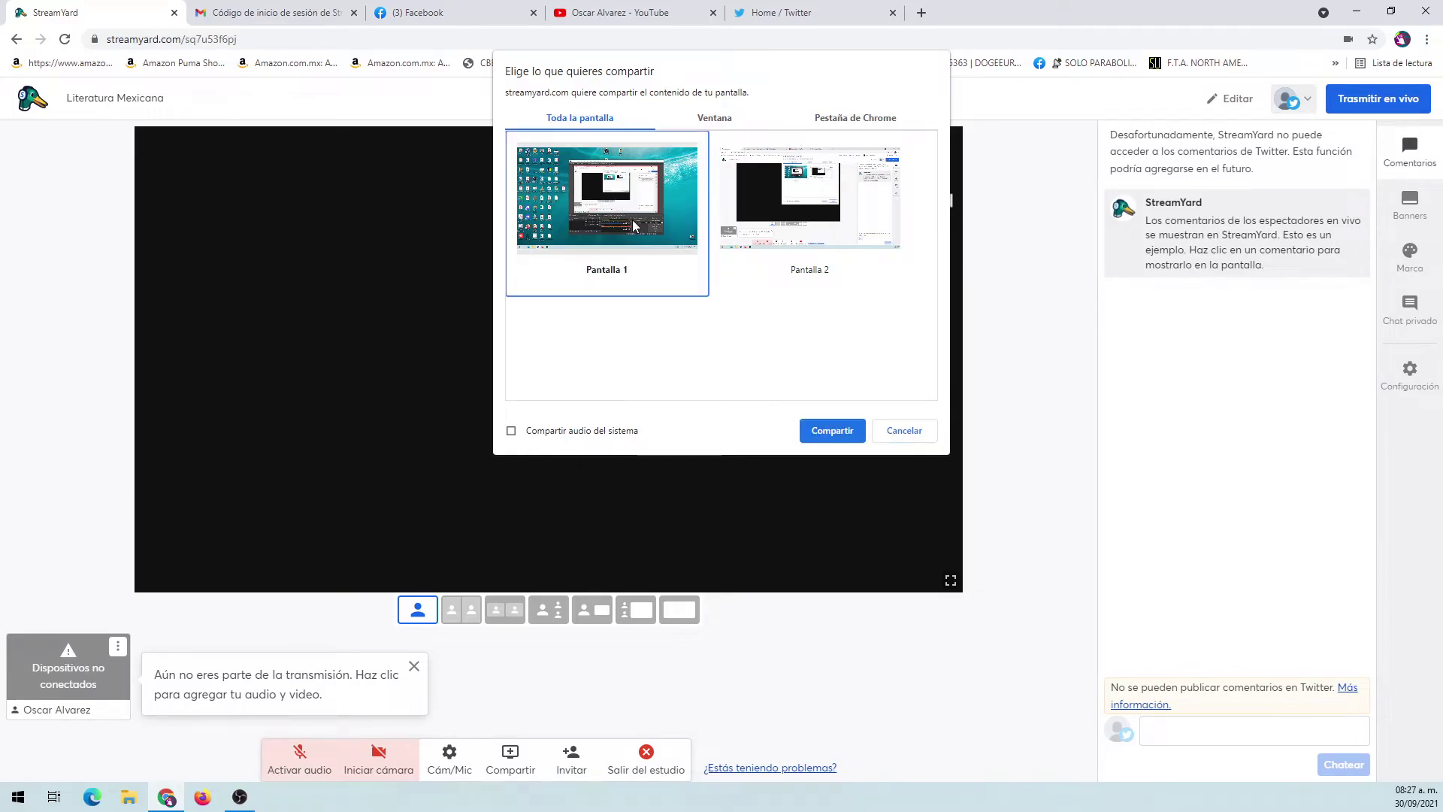
left_click(826, 430)
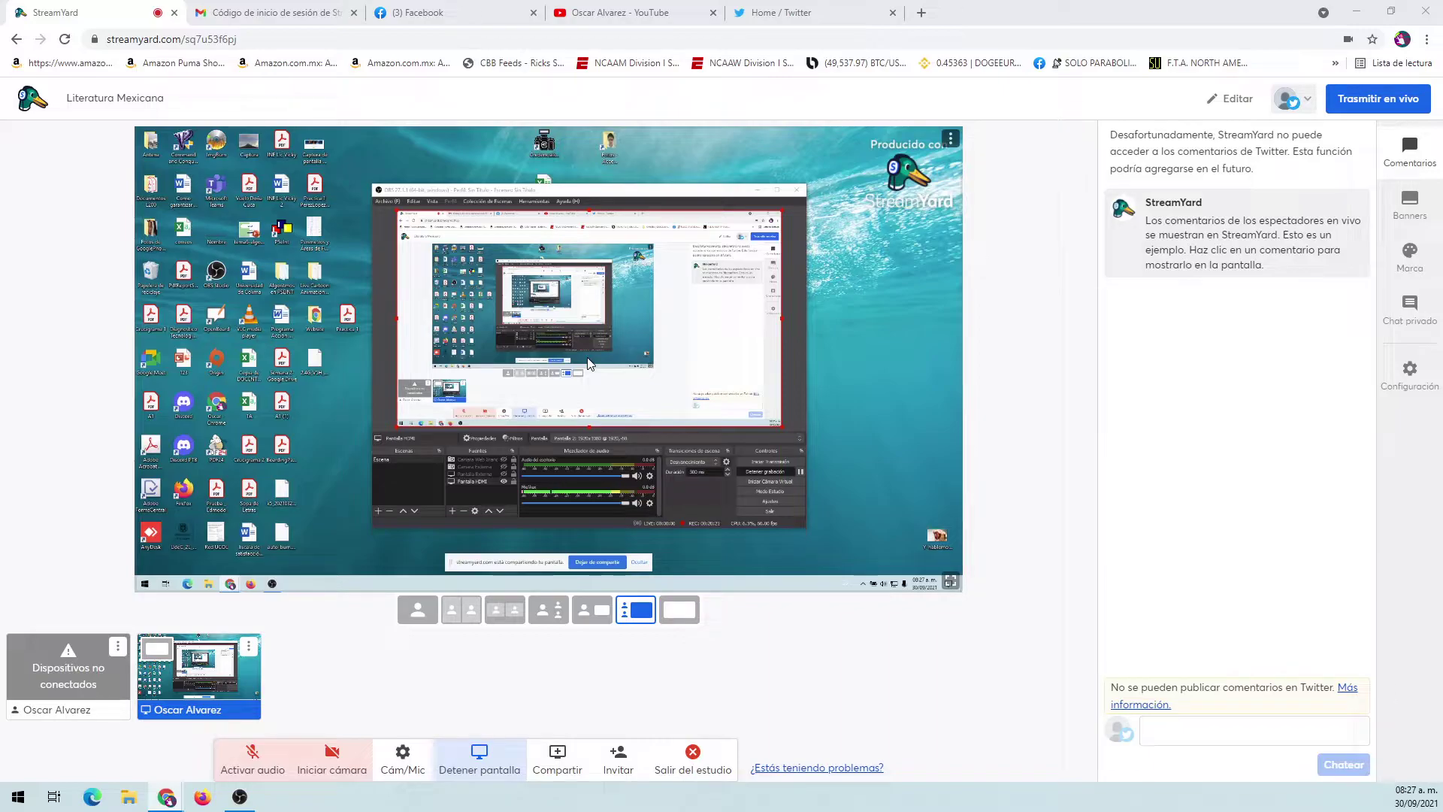
left_click(479, 763)
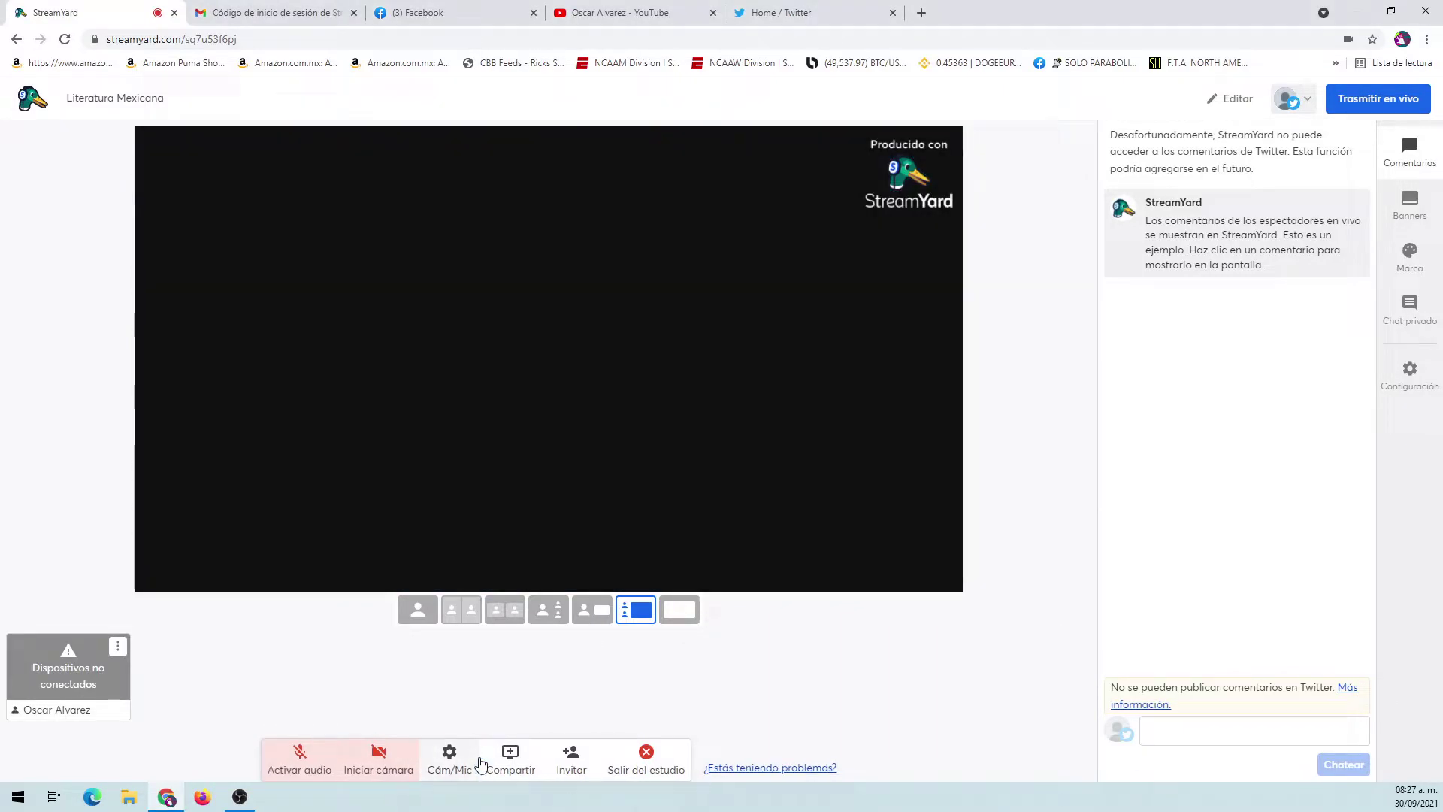
- Reopen the screen-share picker and show its Ventana list of windows, such as OBS 27.1.1
left_click(517, 760)
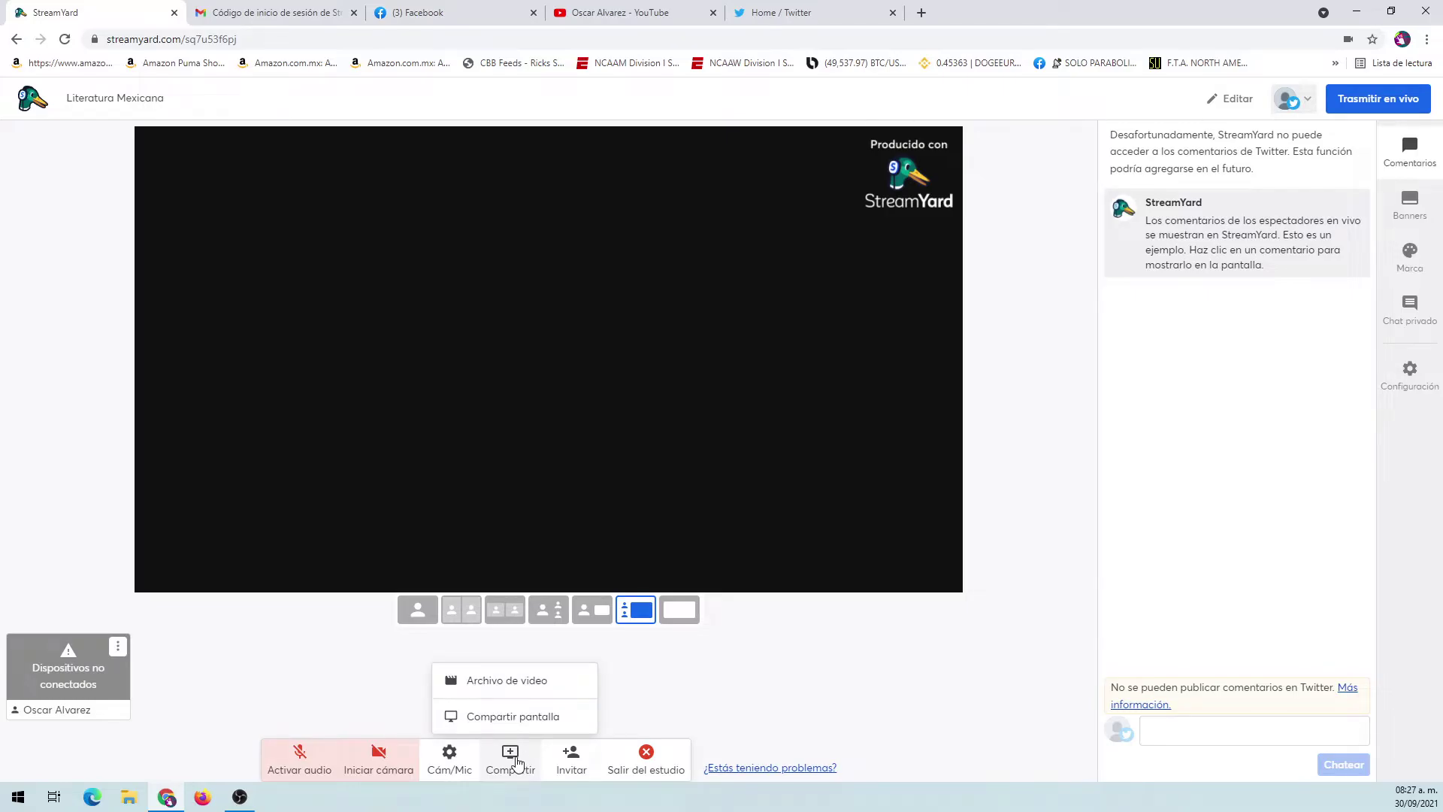
left_click(535, 718)
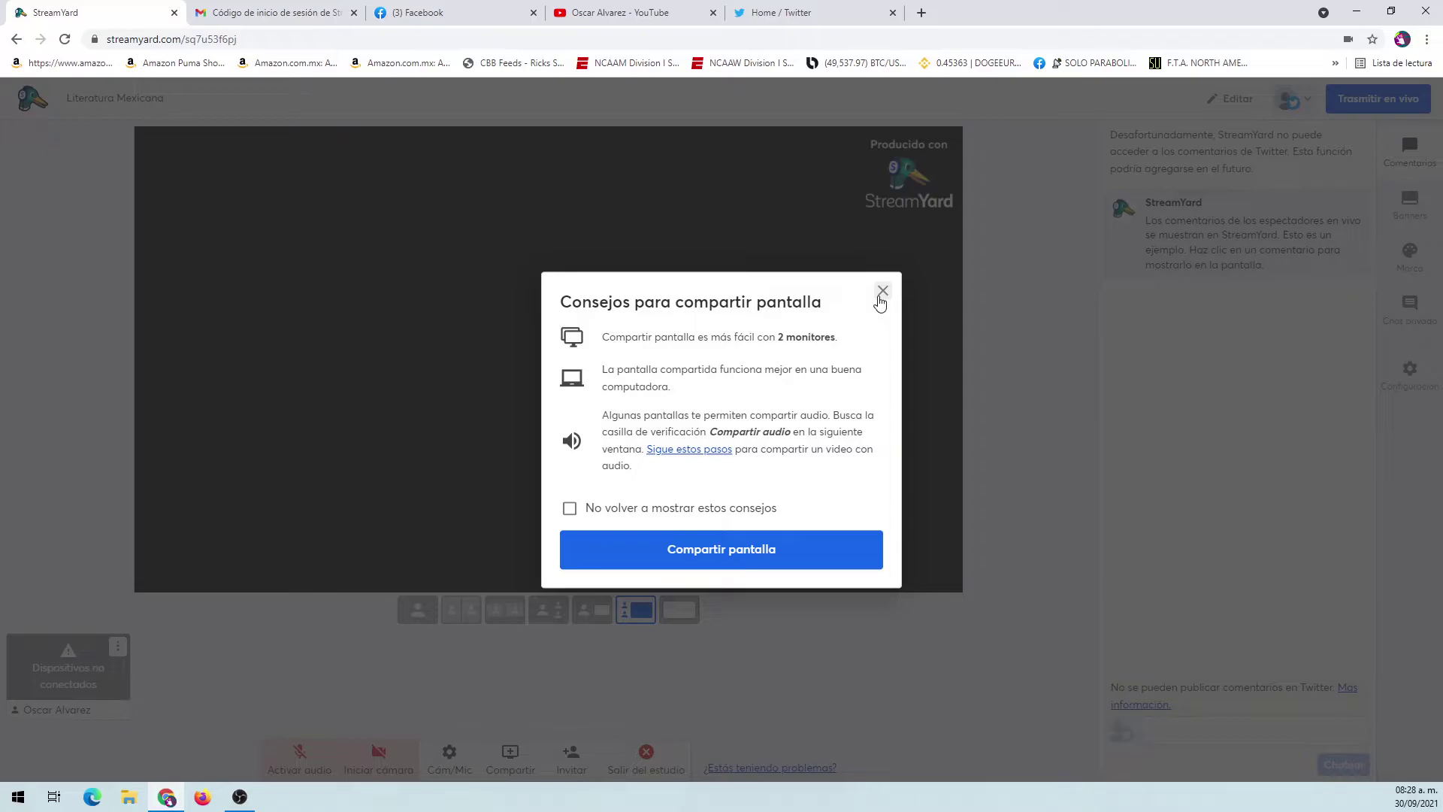
left_click(786, 542)
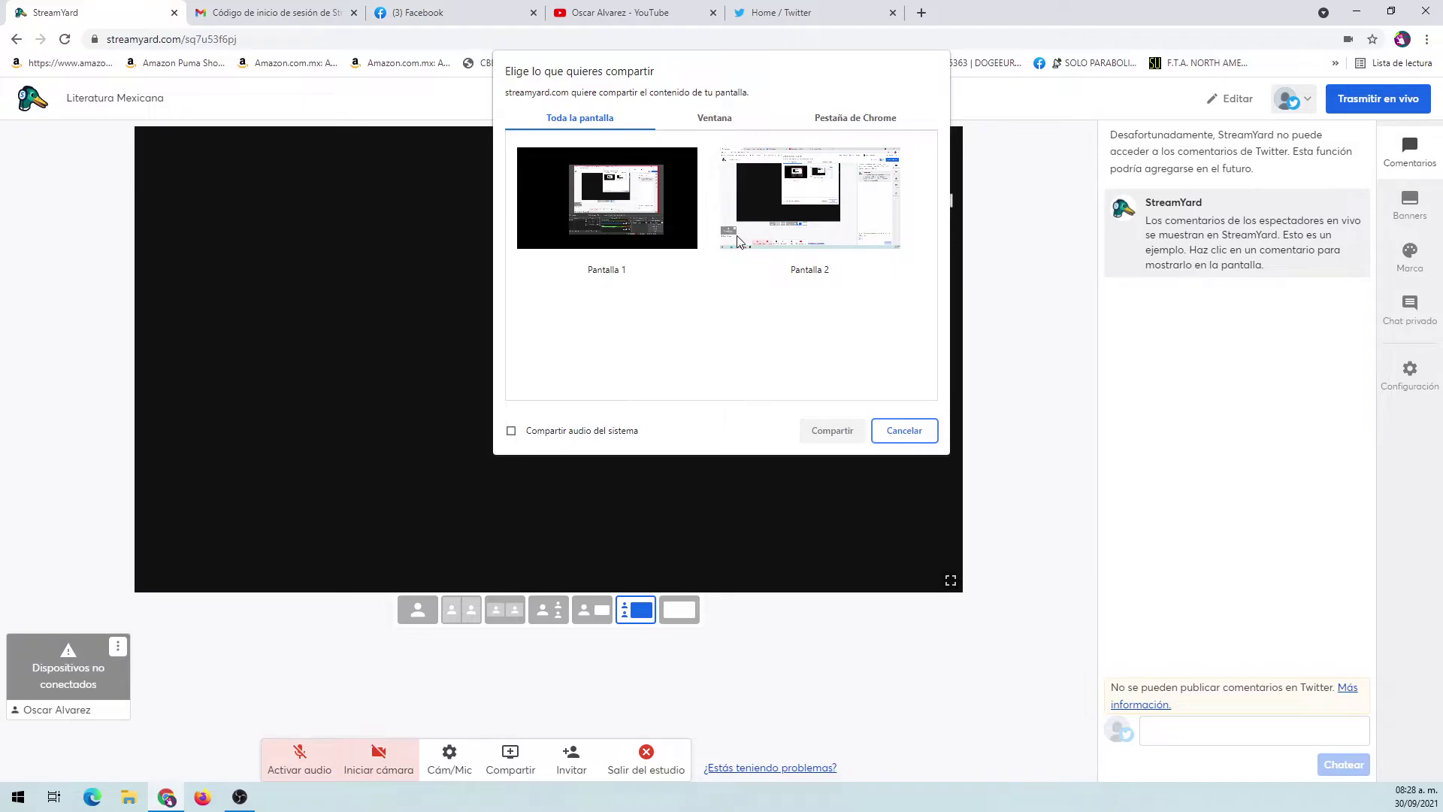
left_click(622, 223)
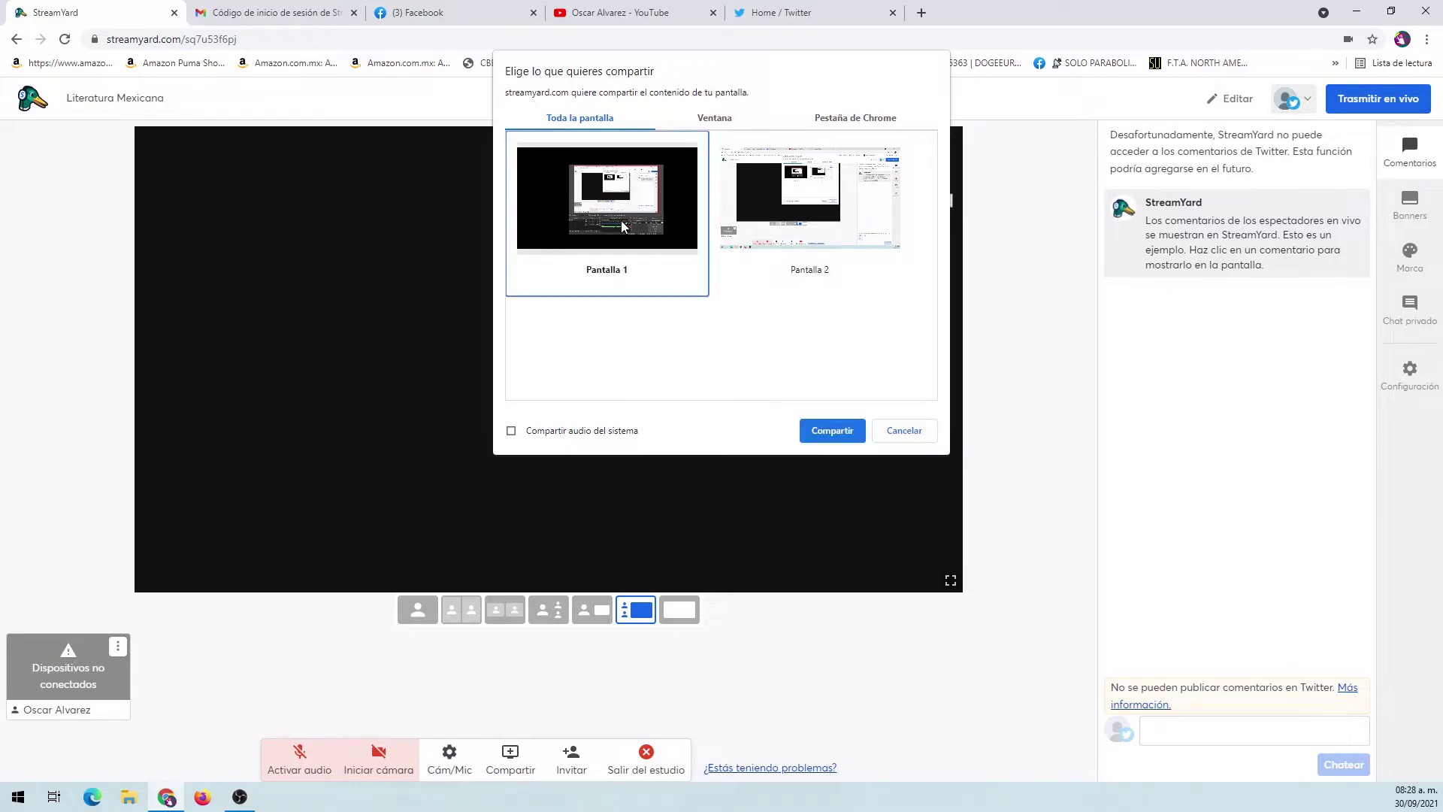
left_click(714, 120)
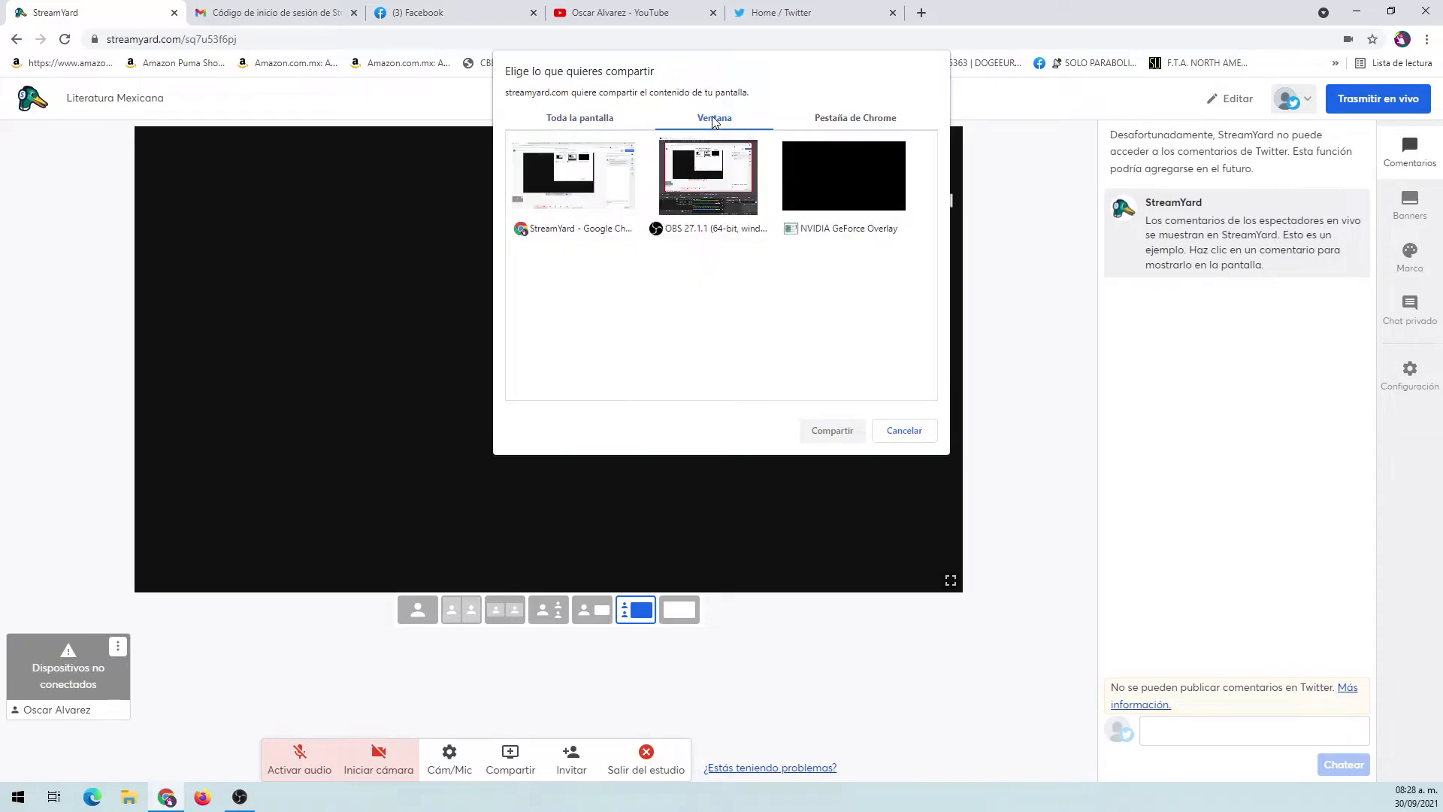
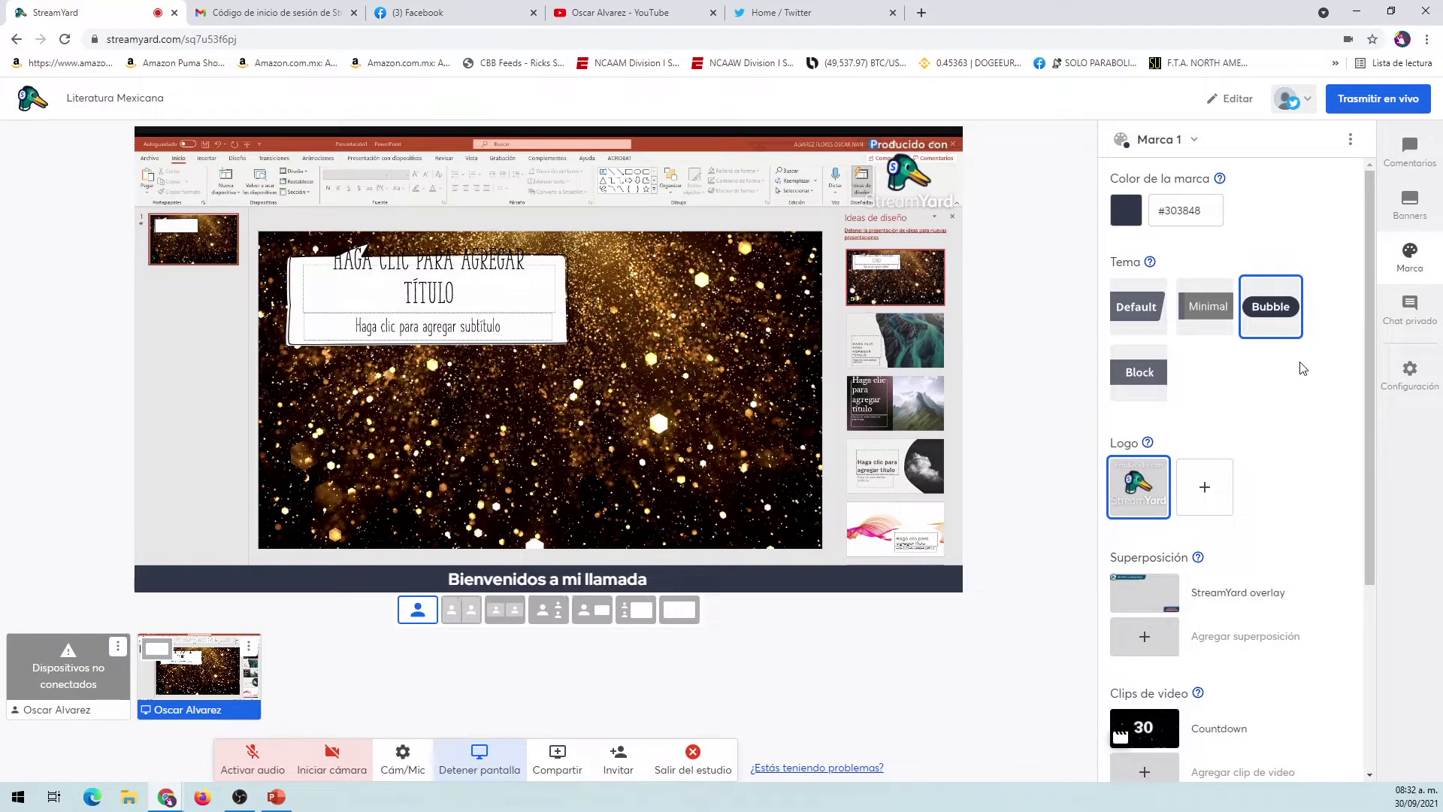
- Show the private guest chat and keep broadcast quality at 720p after the 1080p upgrade notice
left_click(1418, 310)
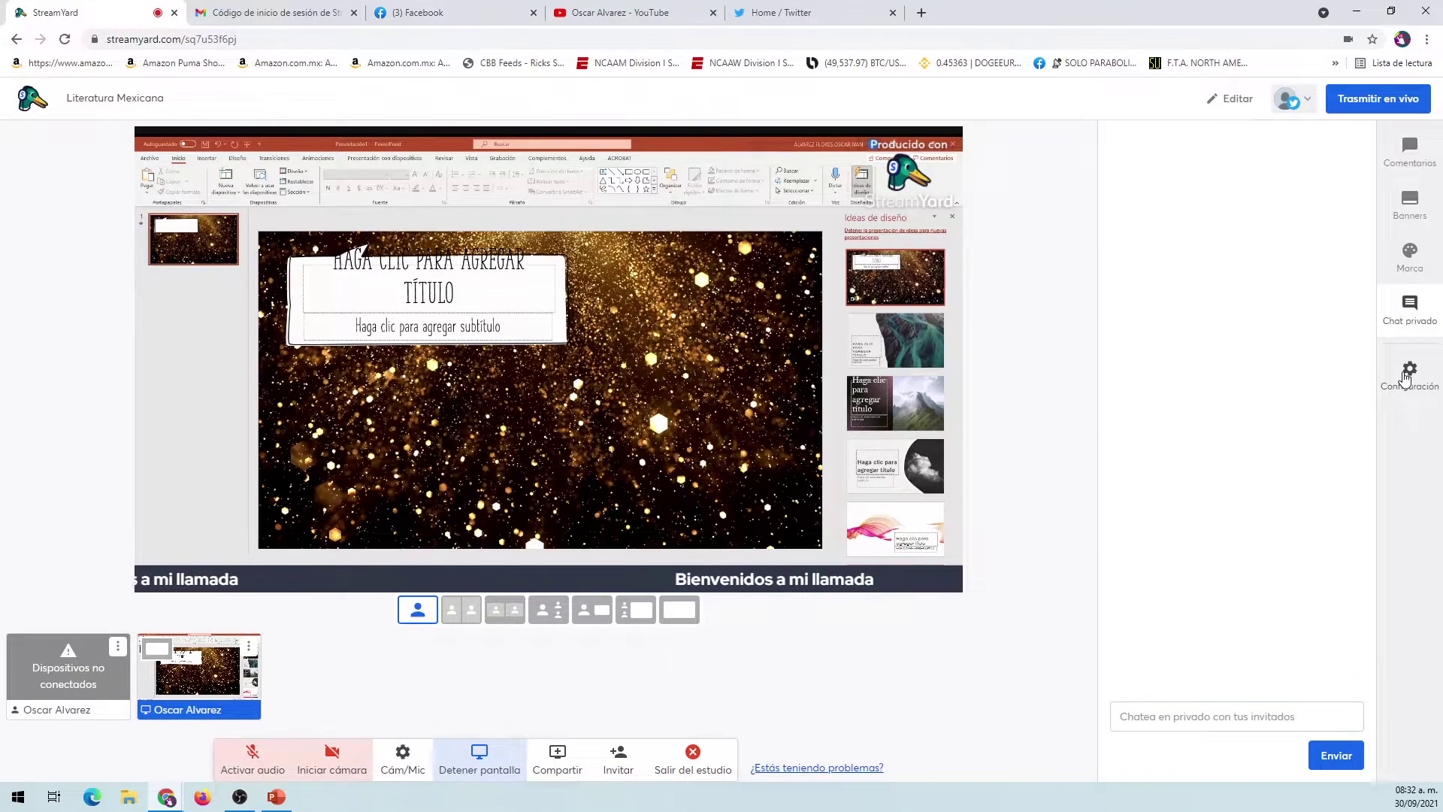
left_click(1406, 374)
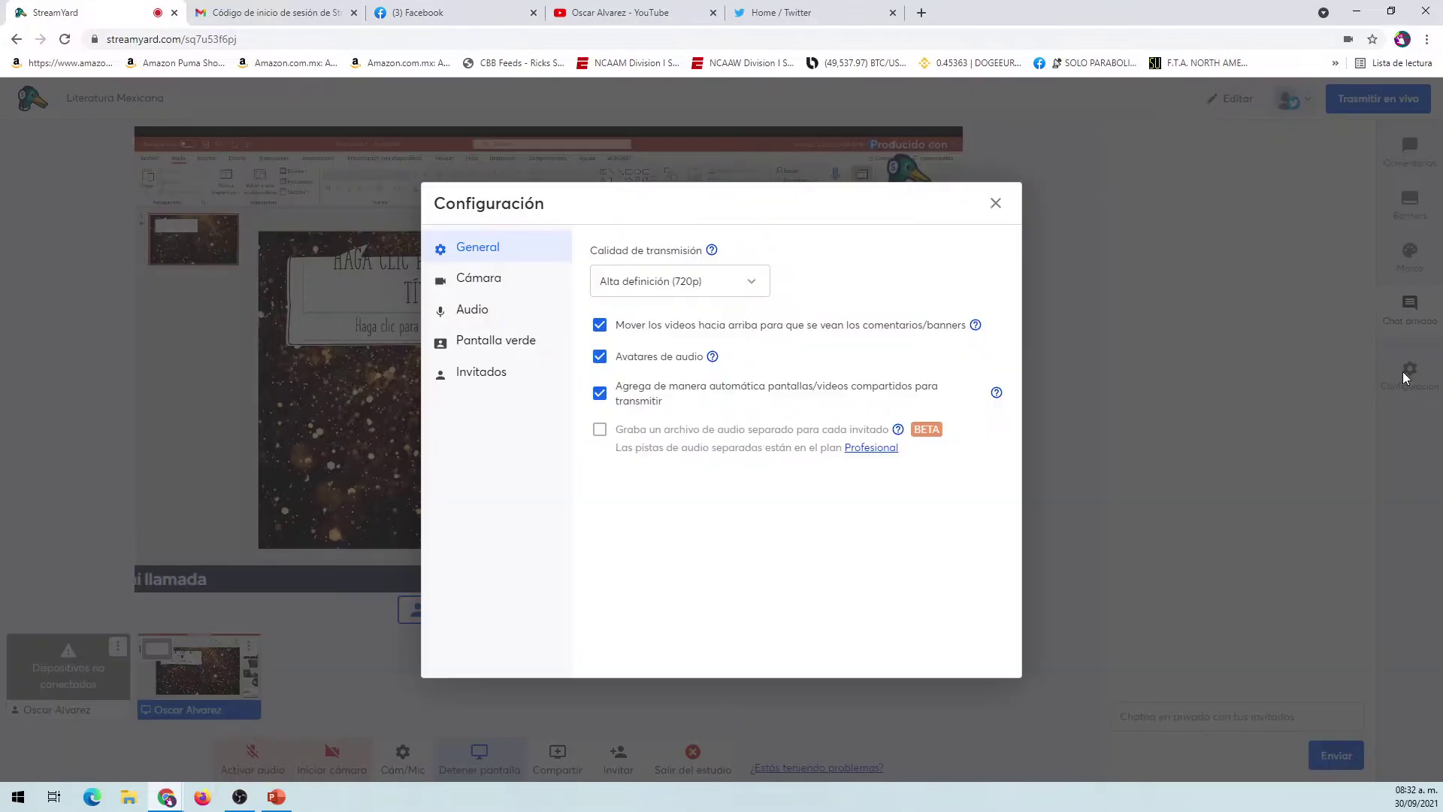
left_click(694, 293)
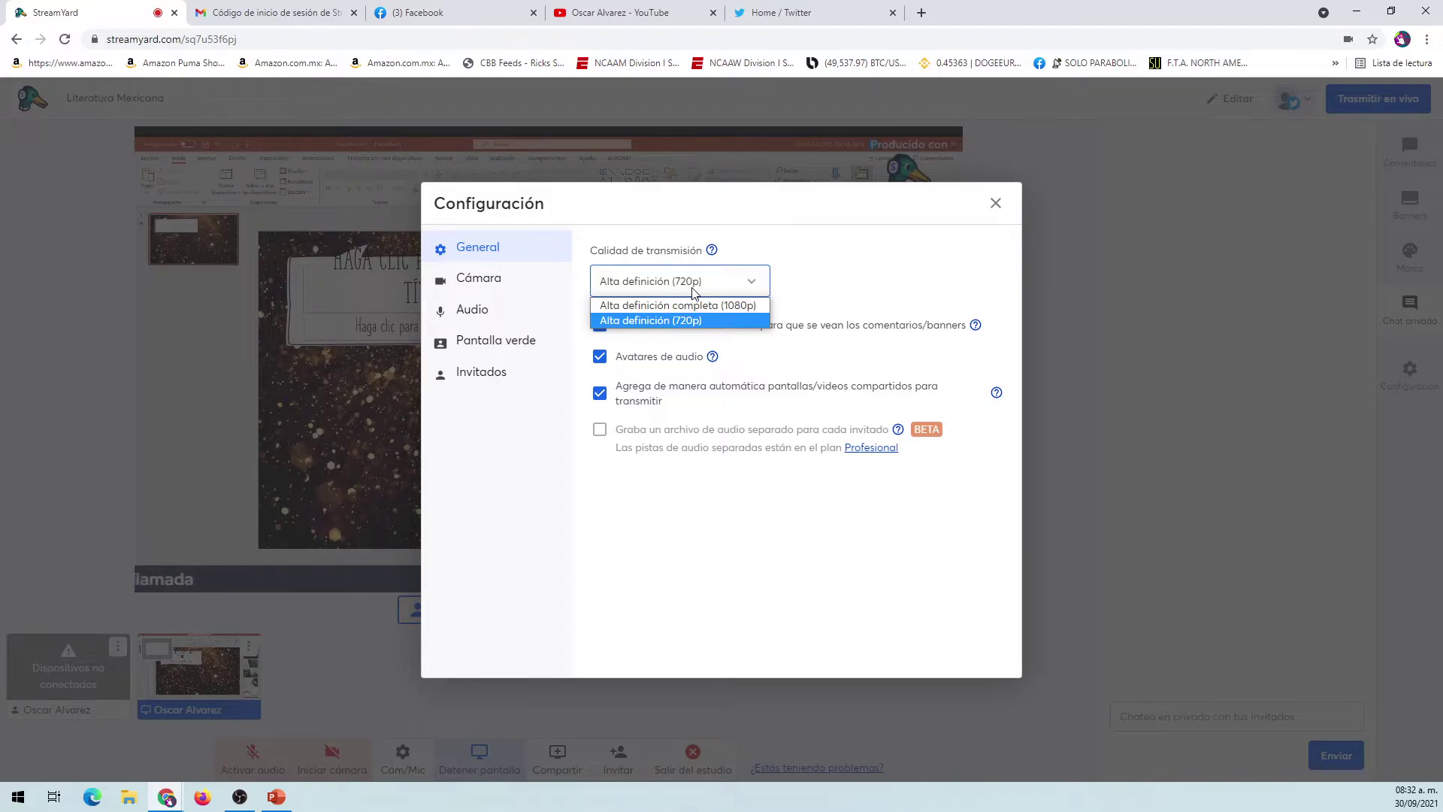
left_click(695, 292)
left_click(694, 292)
left_click(688, 303)
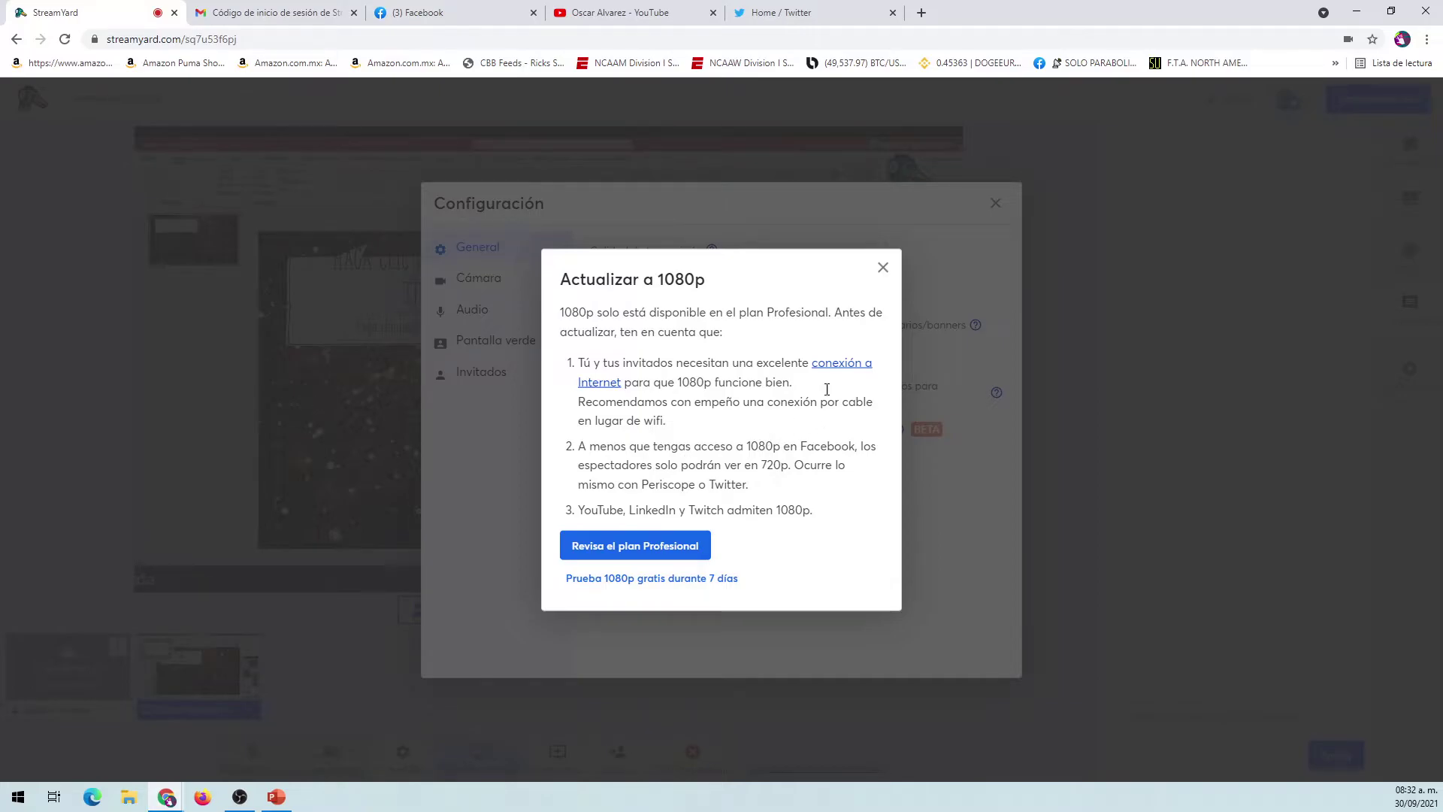
left_click(882, 268)
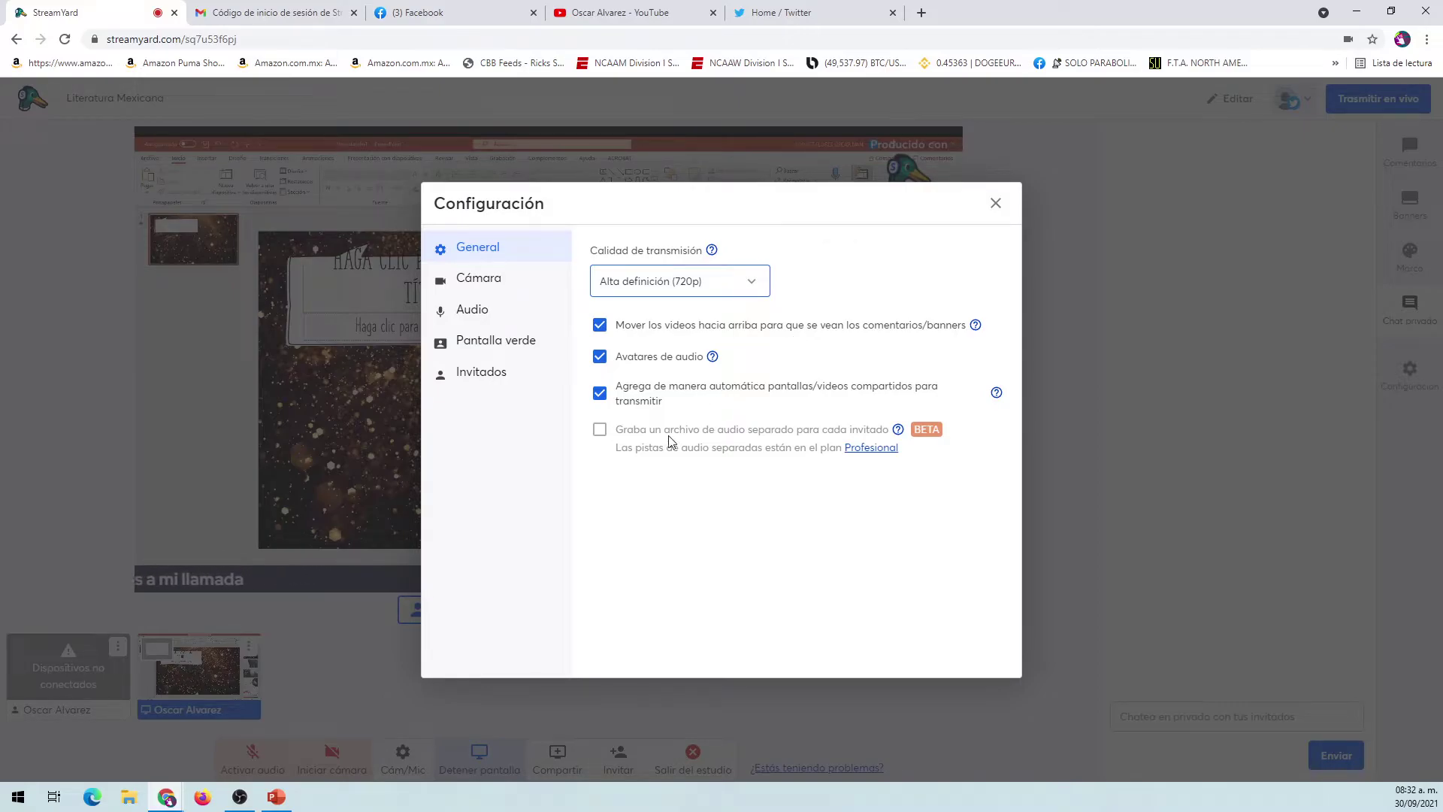
left_click(995, 203)
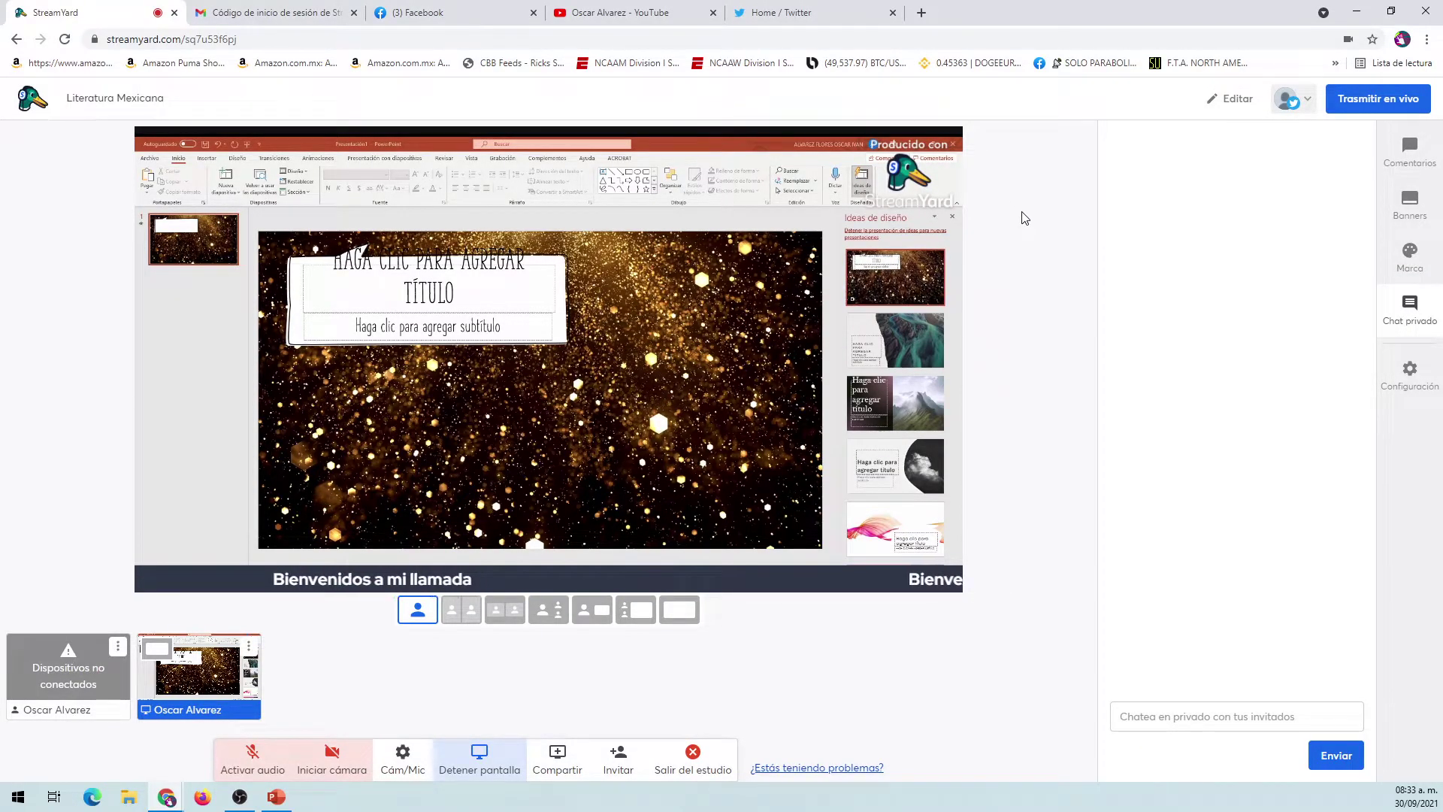
- Show viewer comments, go live with the 'Literatura Mexicana' broadcast, and switch to the Twitter feed
left_click(1409, 165)
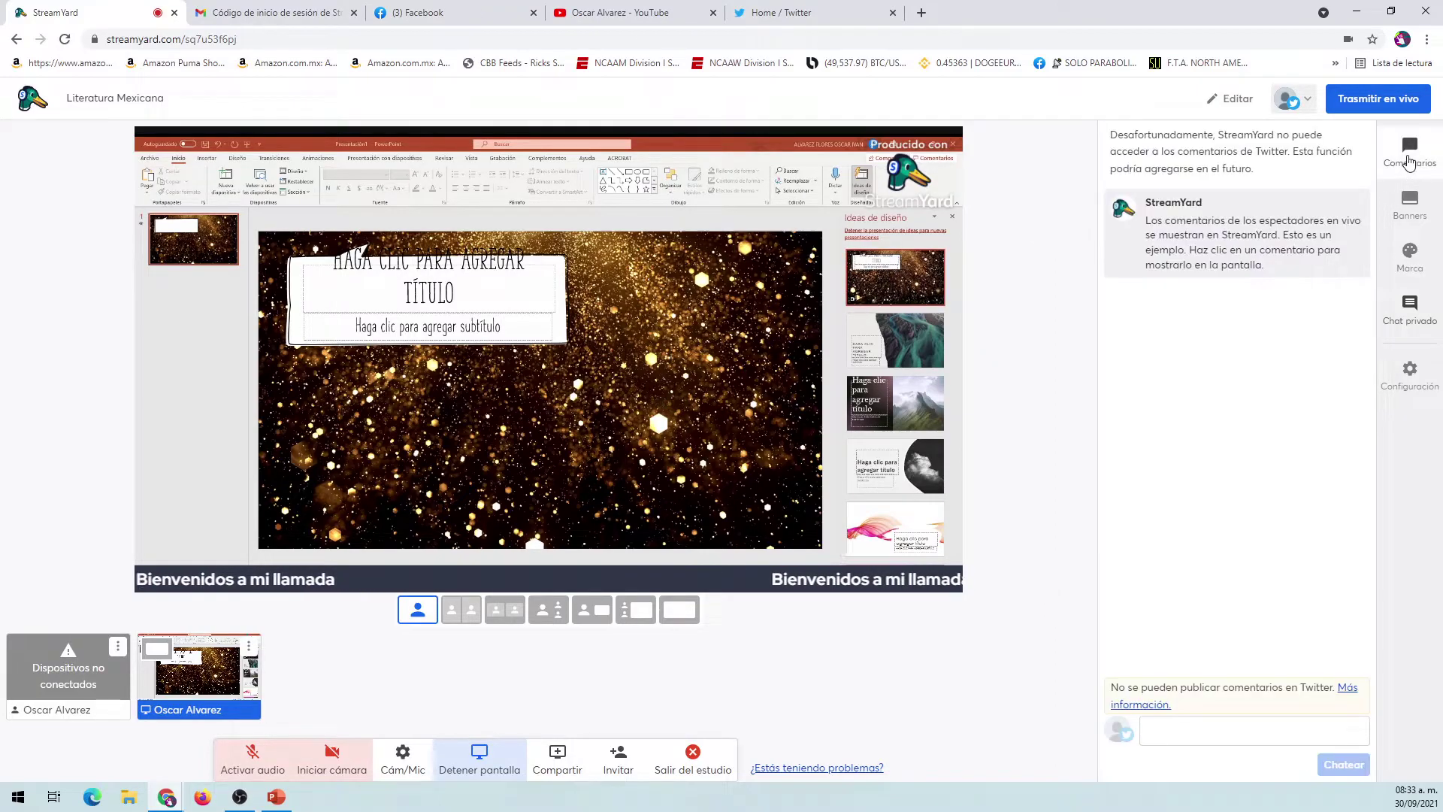
mouse_move(1312, 200)
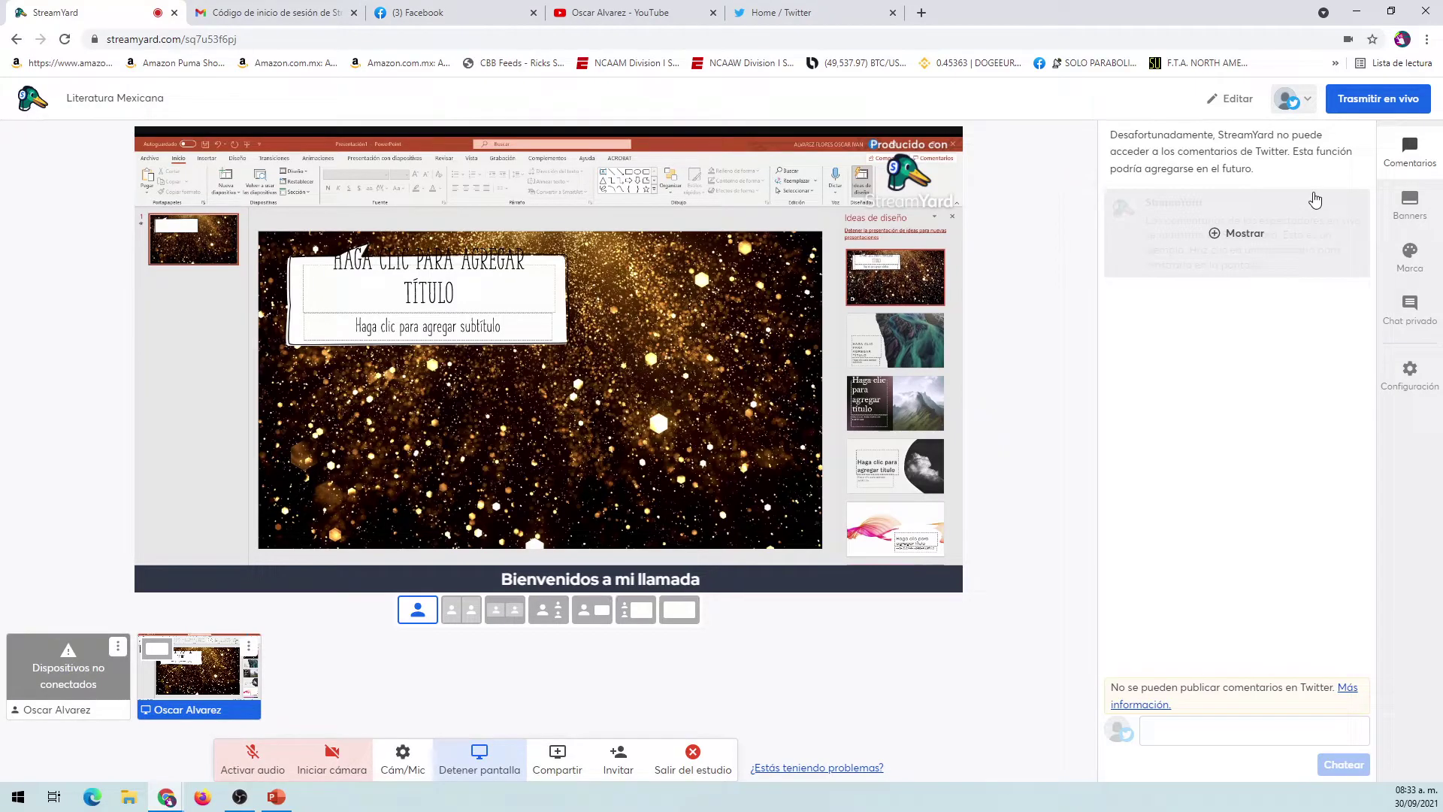
left_click(1359, 108)
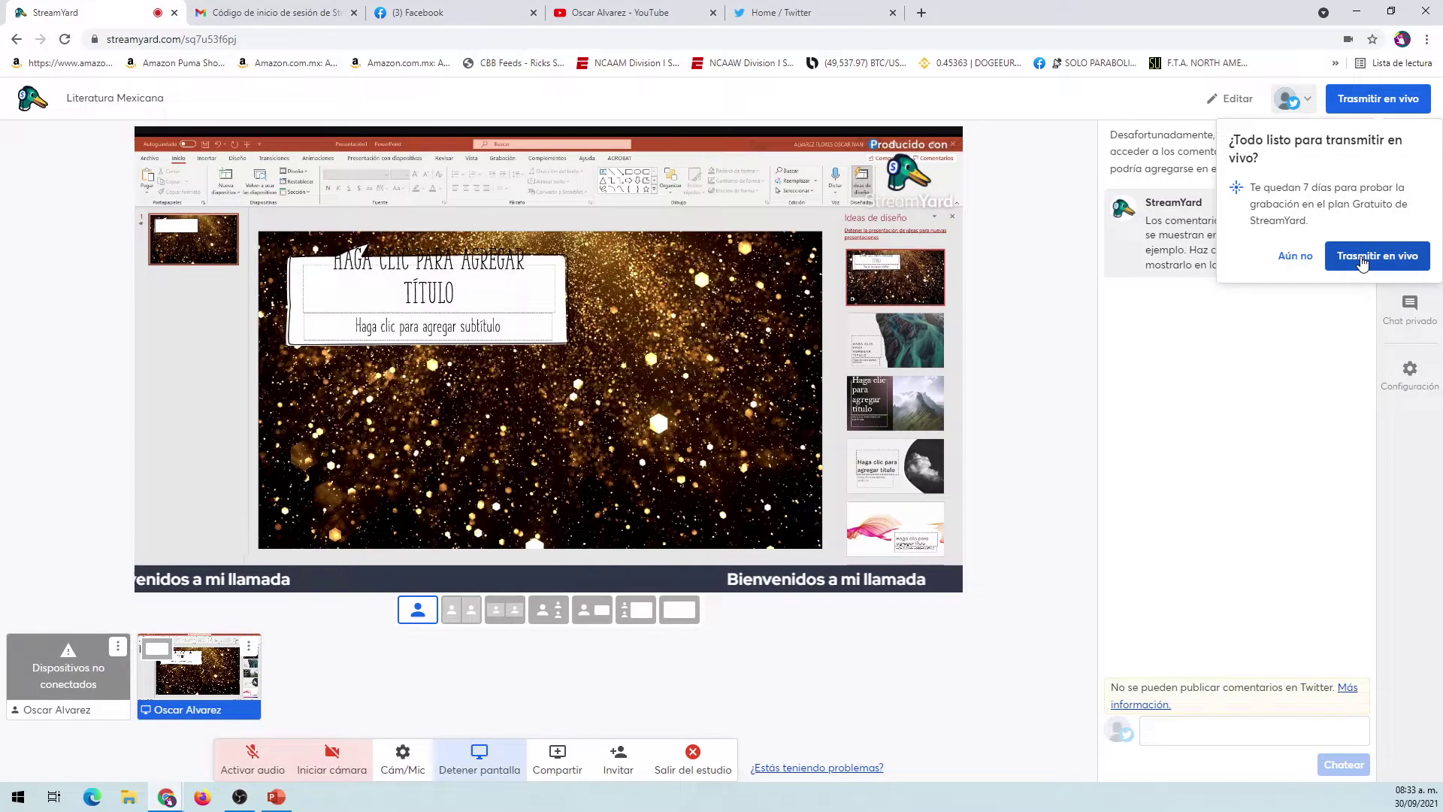
left_click(1361, 261)
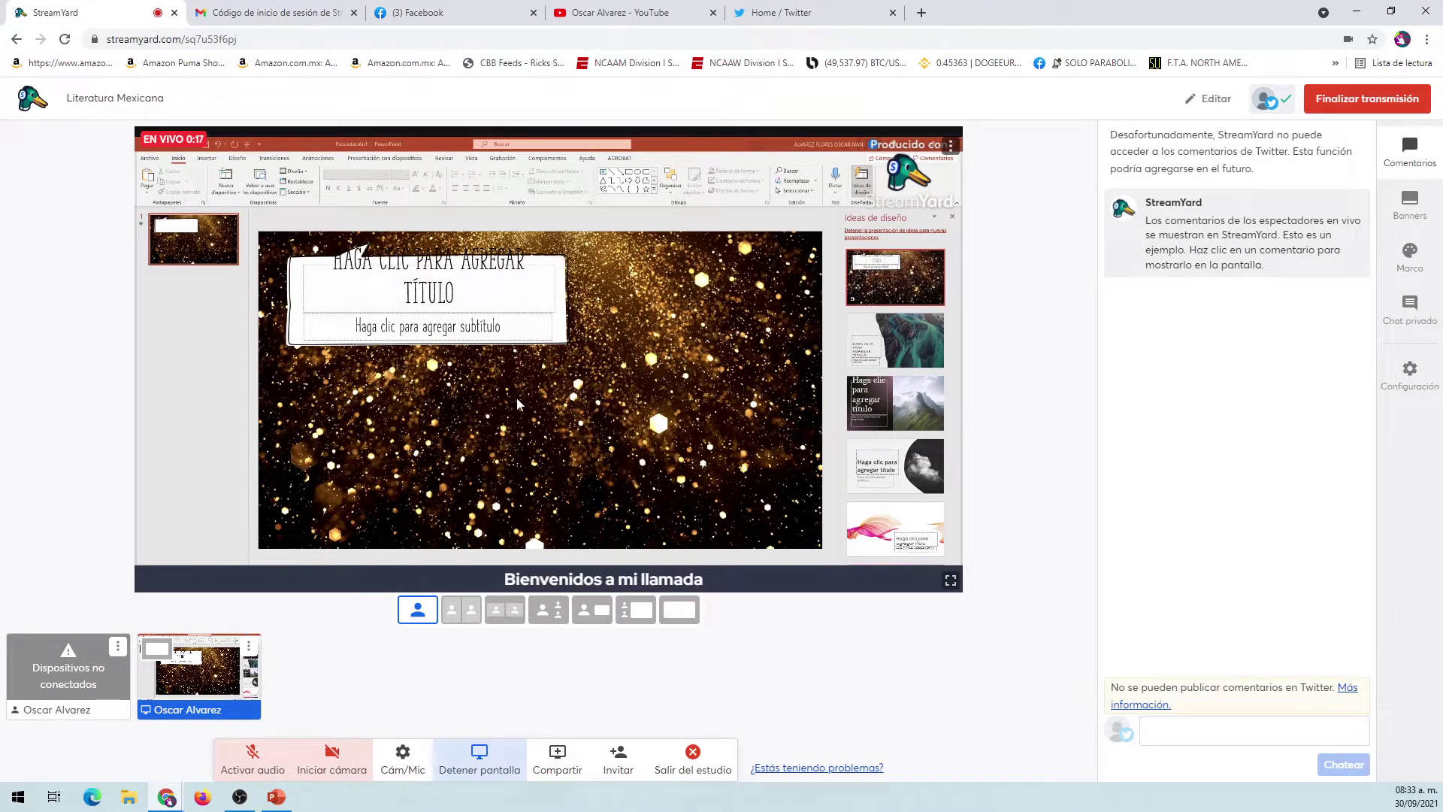
left_click(797, 13)
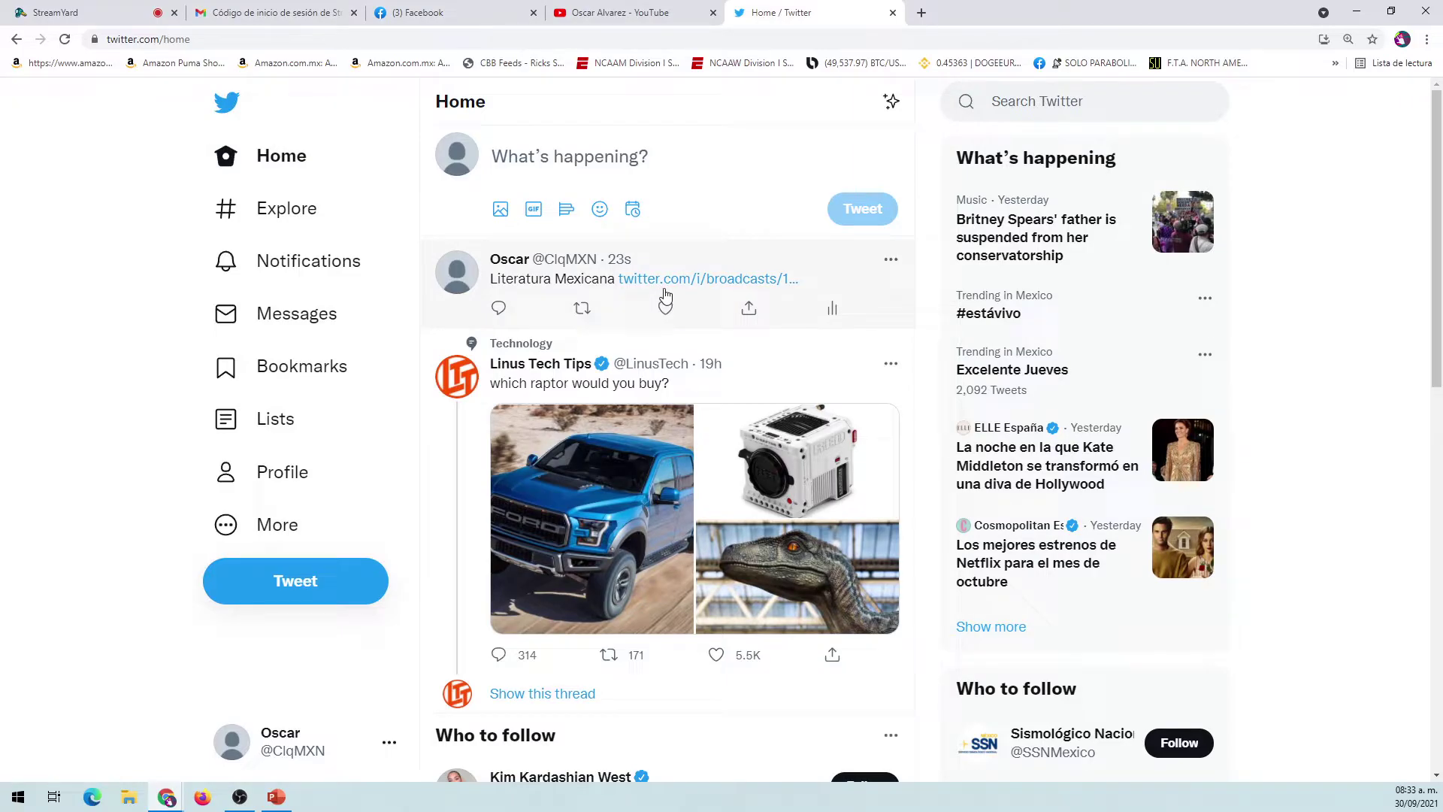
- Open the live 'Literatura Mexicana' broadcast from its tweet and select the page's URL
scroll(606, 346, "down", 5)
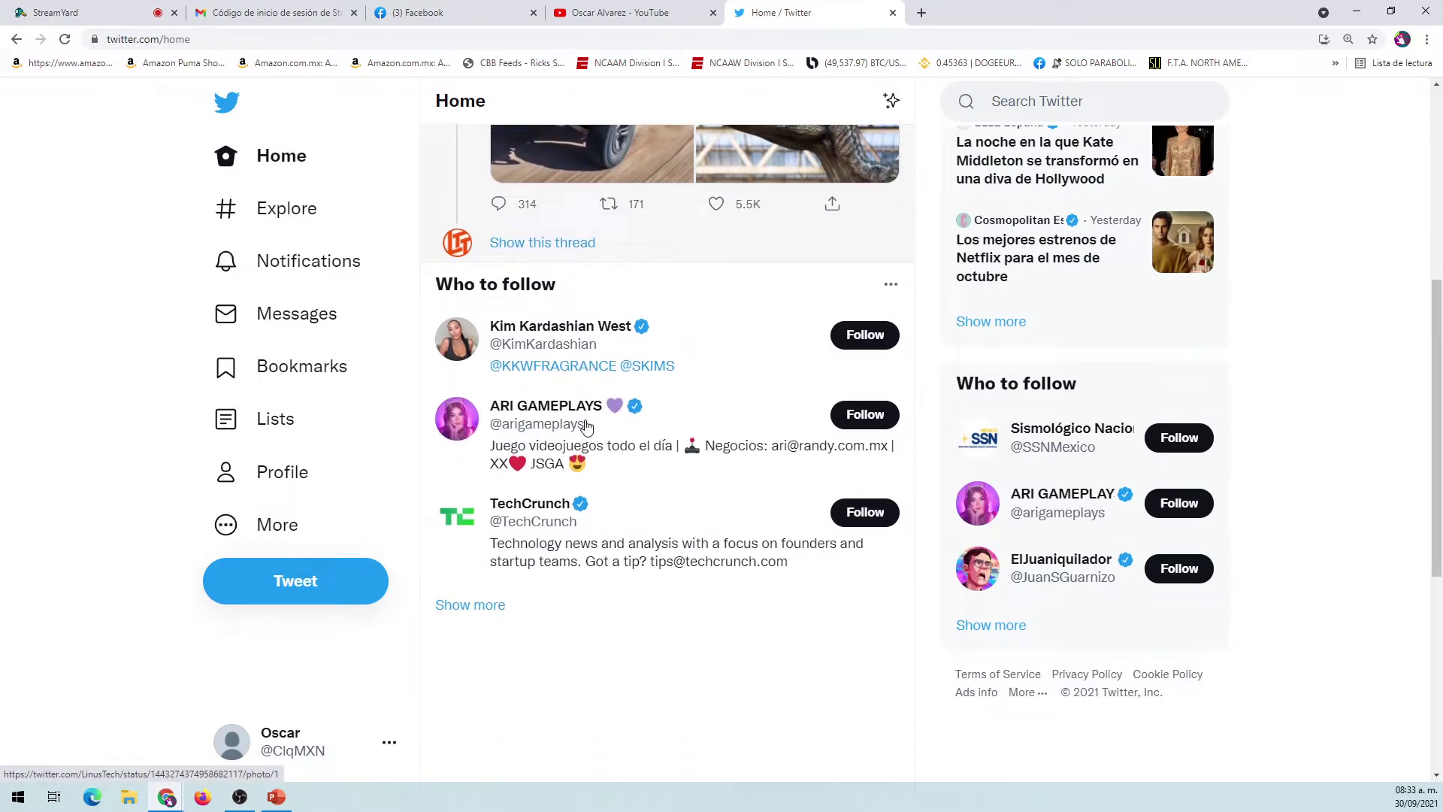
mouse_move(587, 426)
scroll(586, 426, "up", 5)
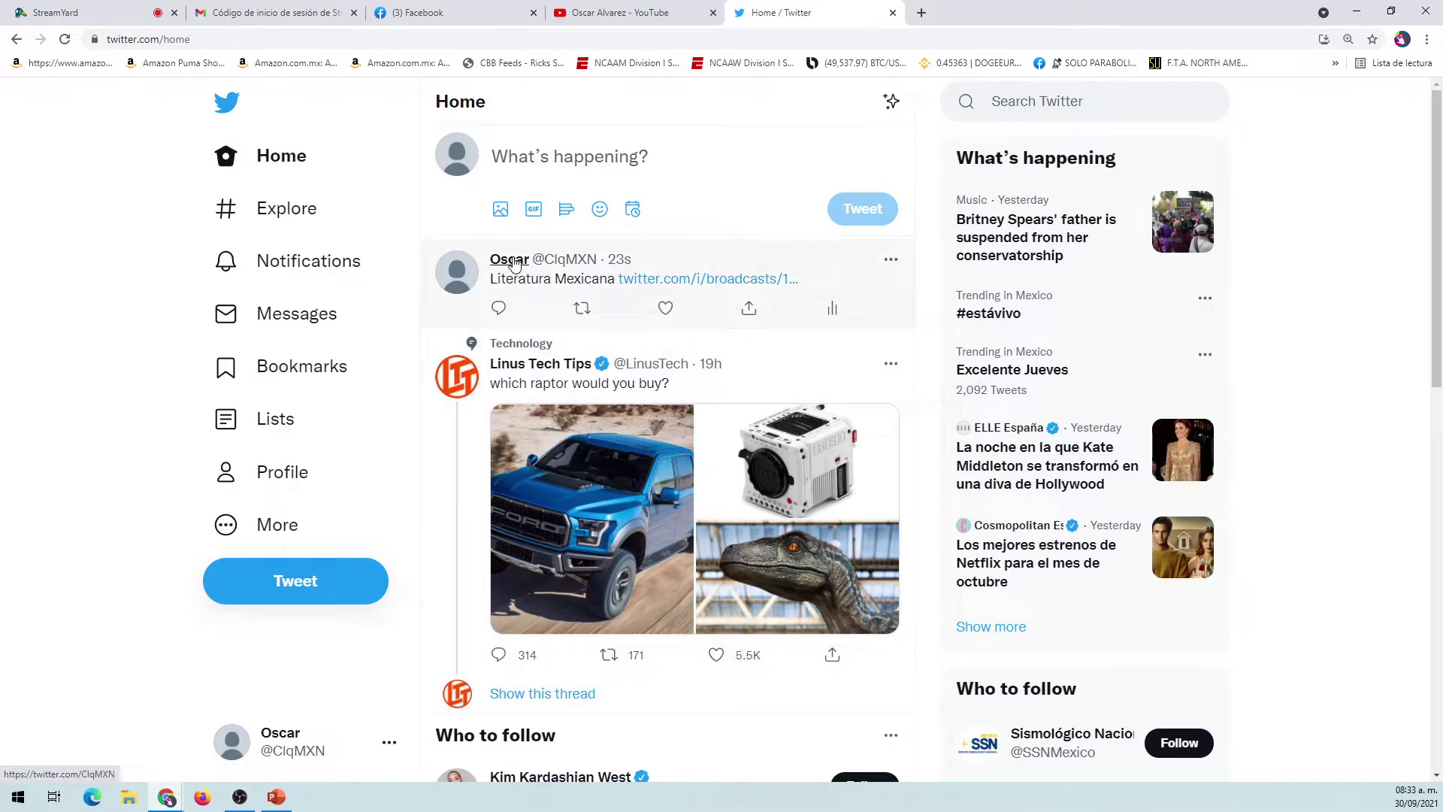
mouse_move(509, 264)
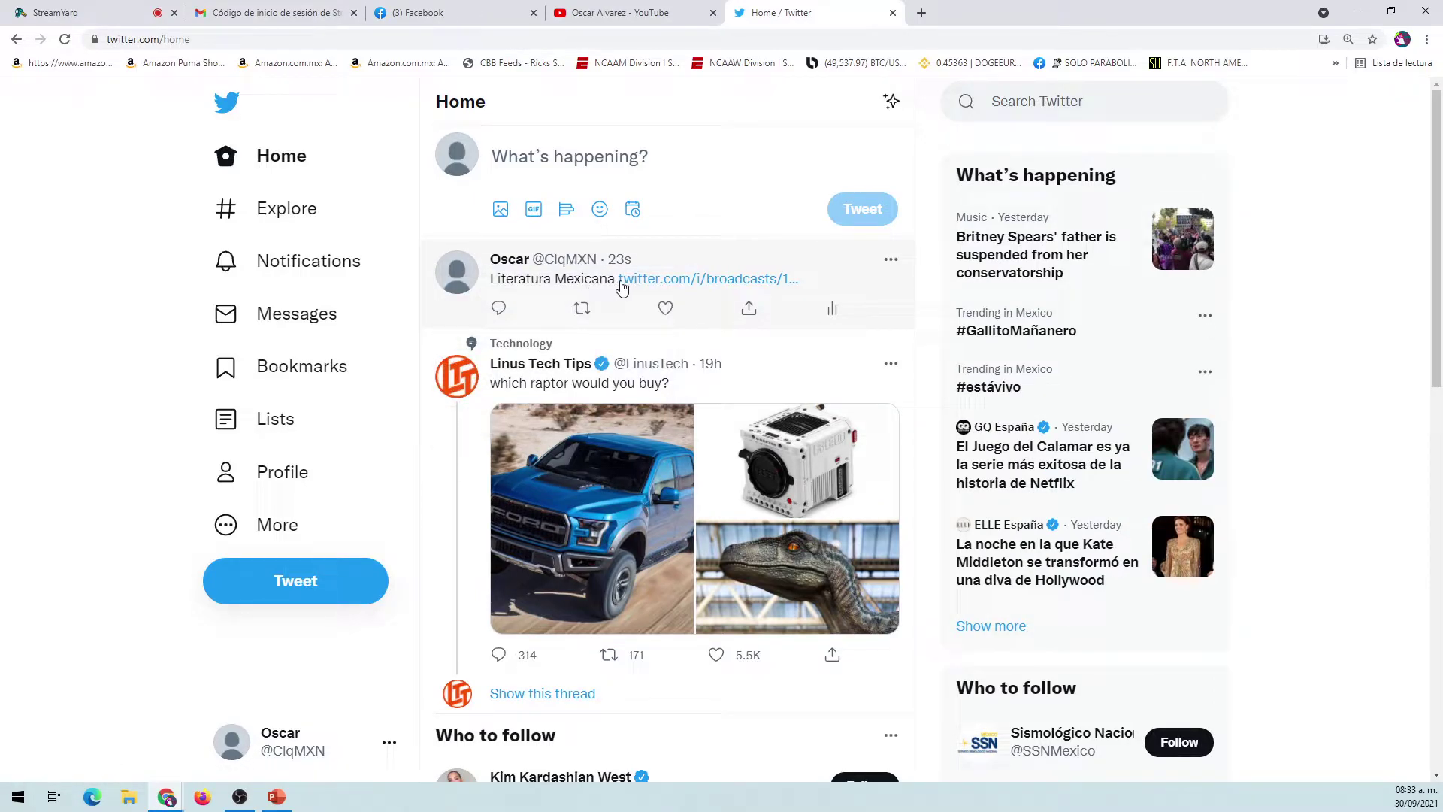
left_click(653, 289)
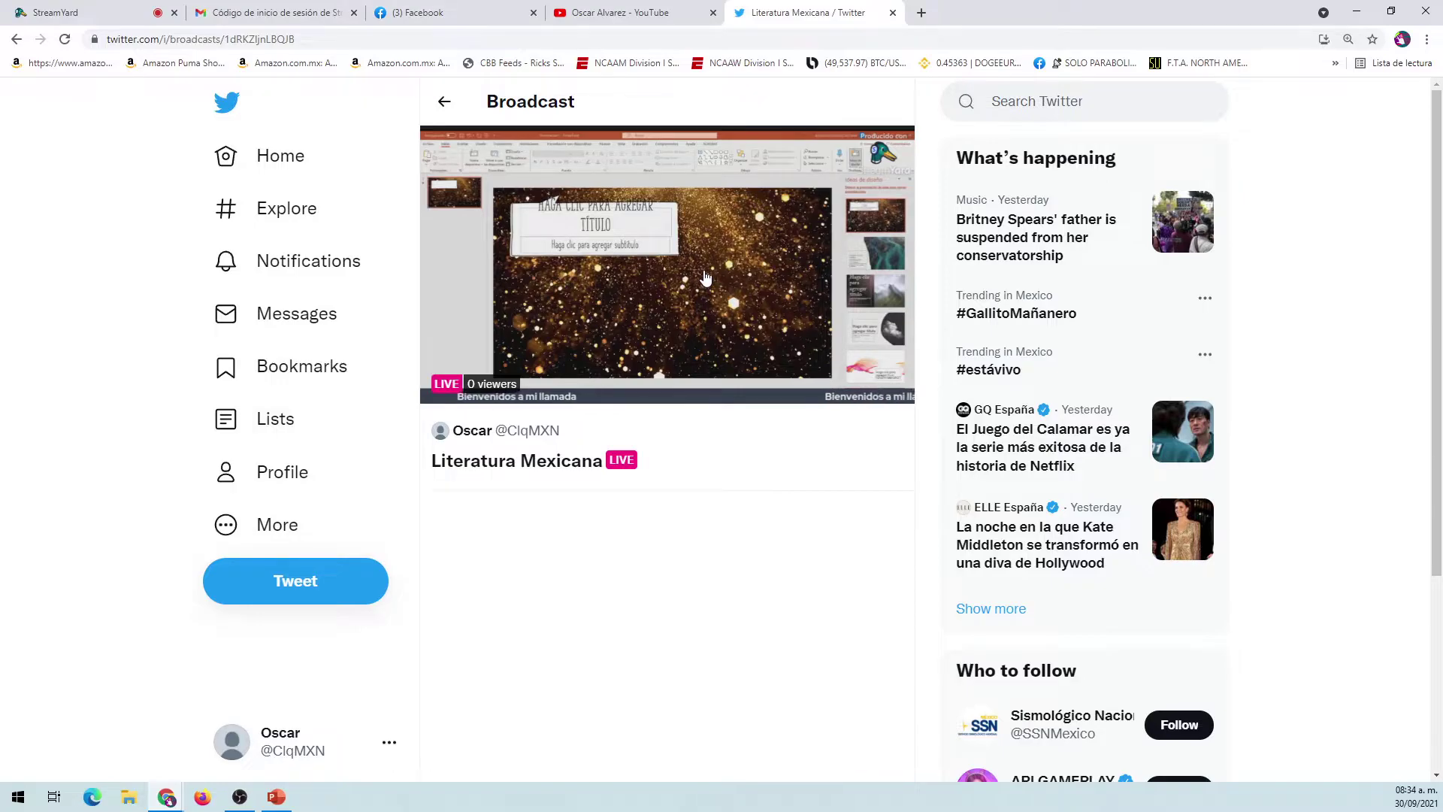
left_click(322, 36)
key("ctrl+c")
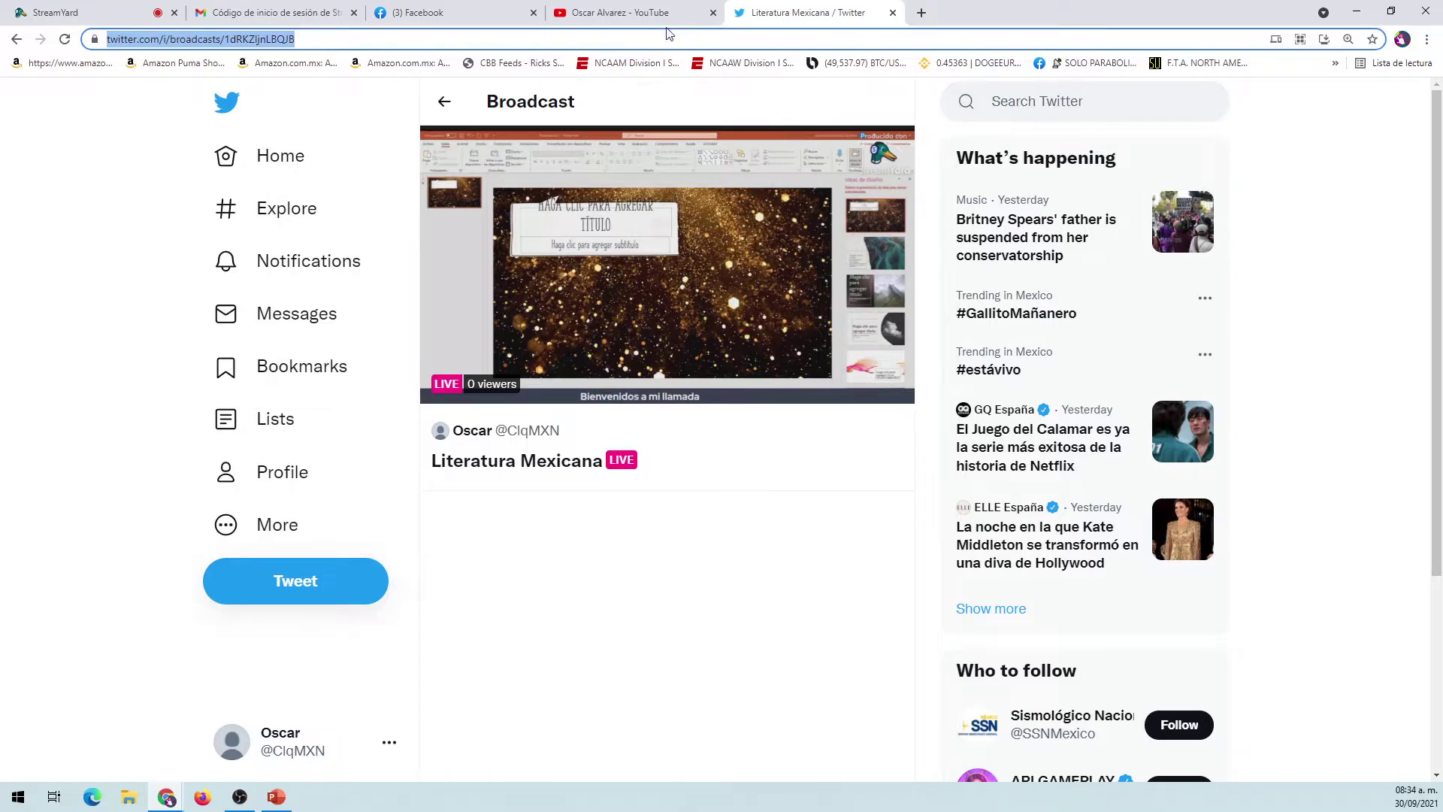
- Load WhatsApp Web in a new tab and open the '3U Manejo de Internet' group
left_click(923, 15)
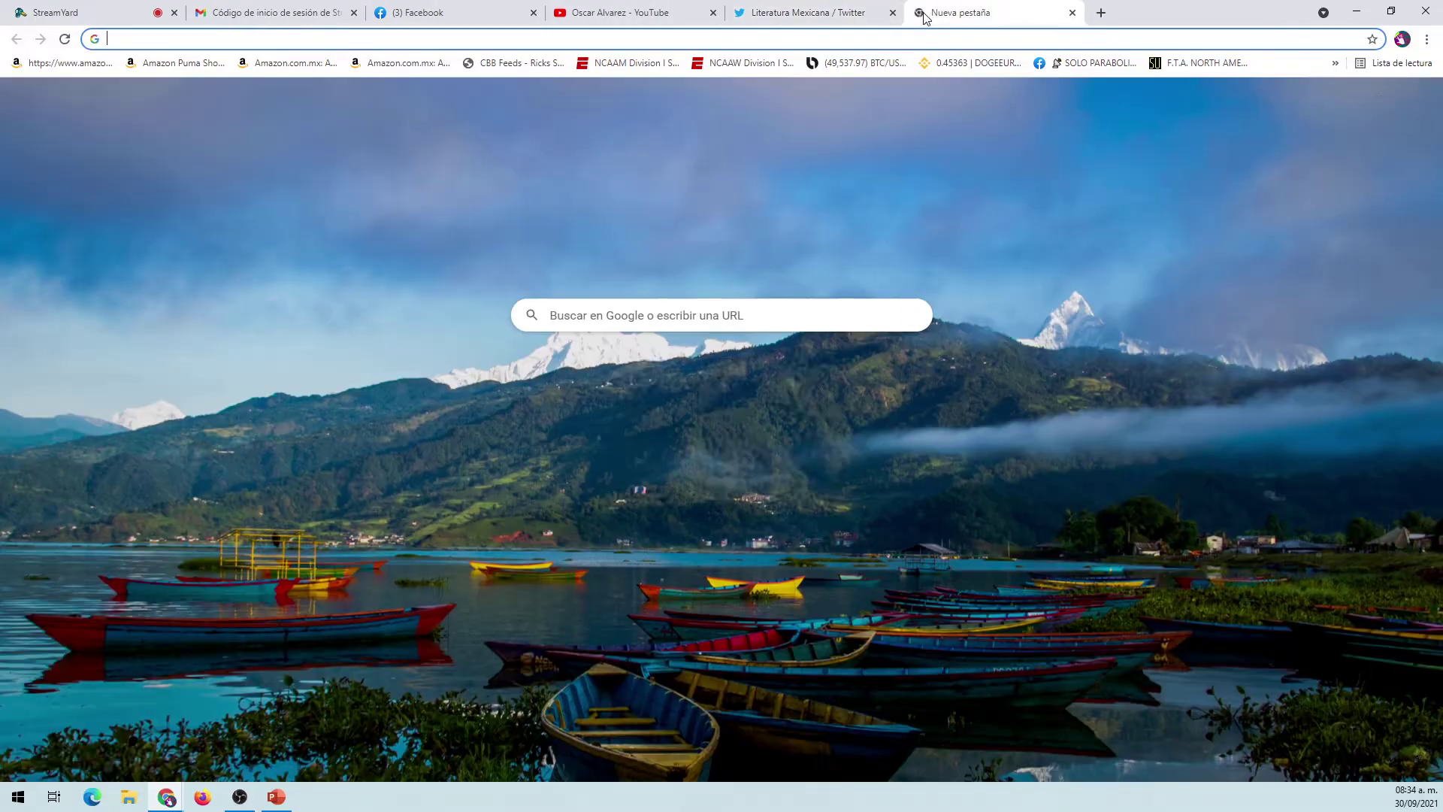
type("web.")
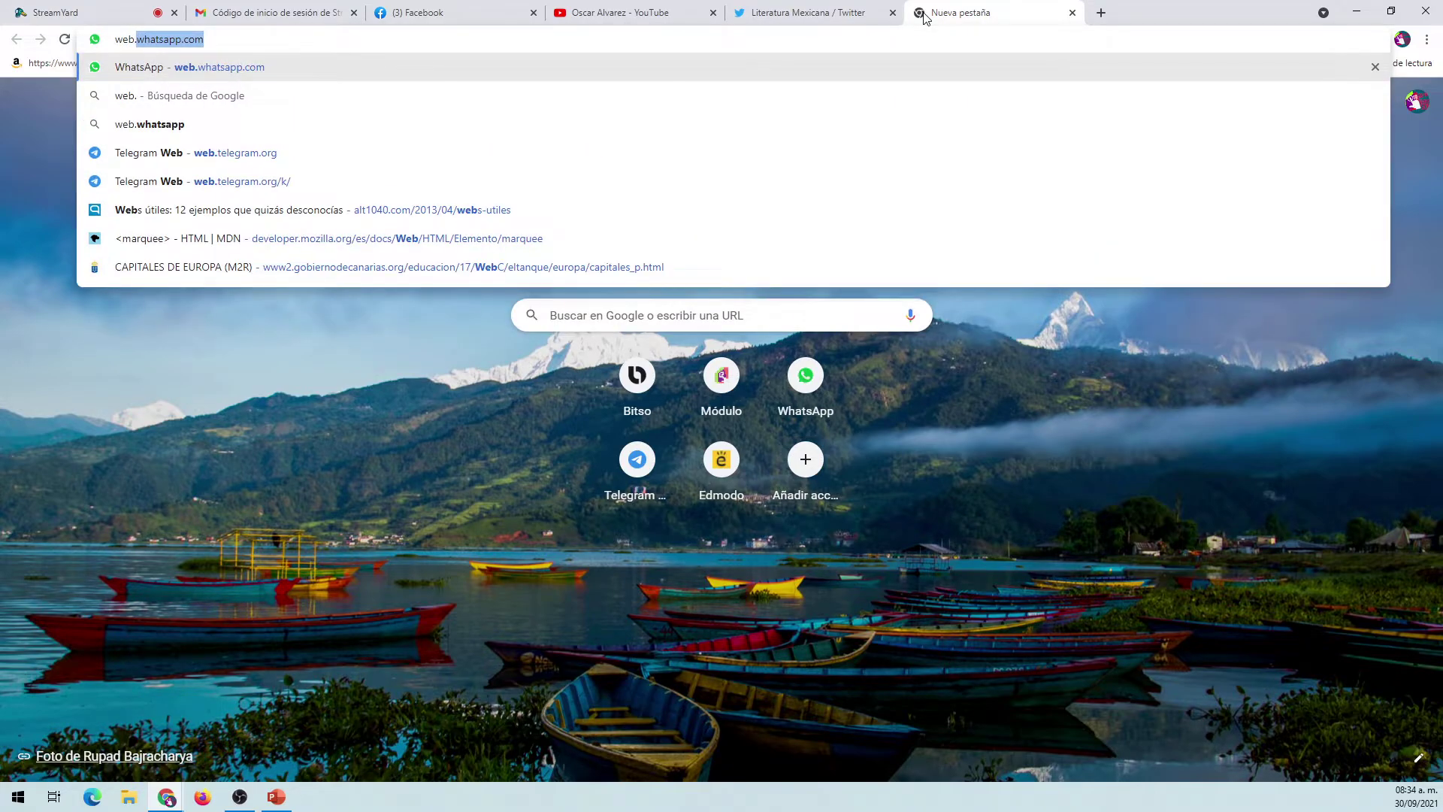
key("Return")
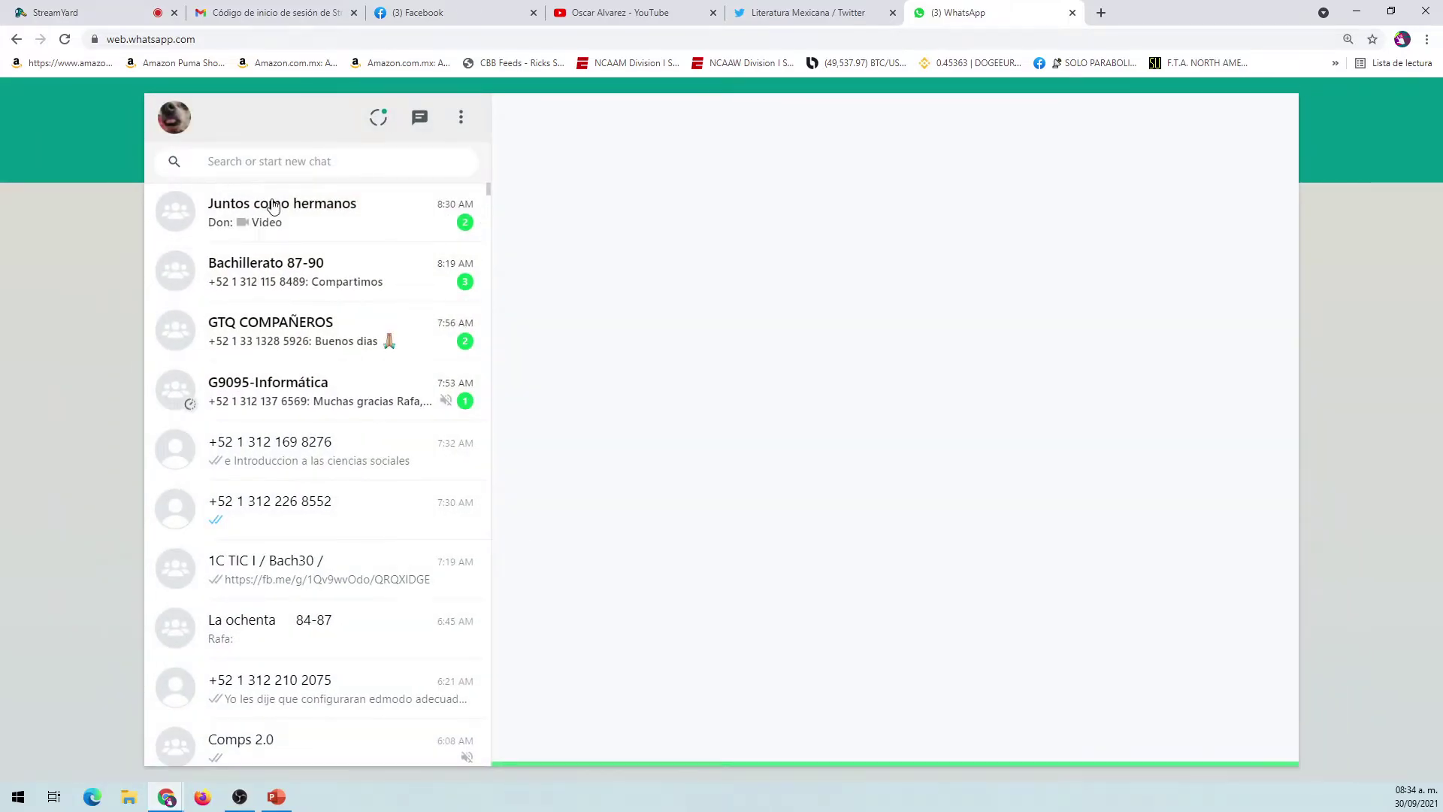
left_click(288, 162)
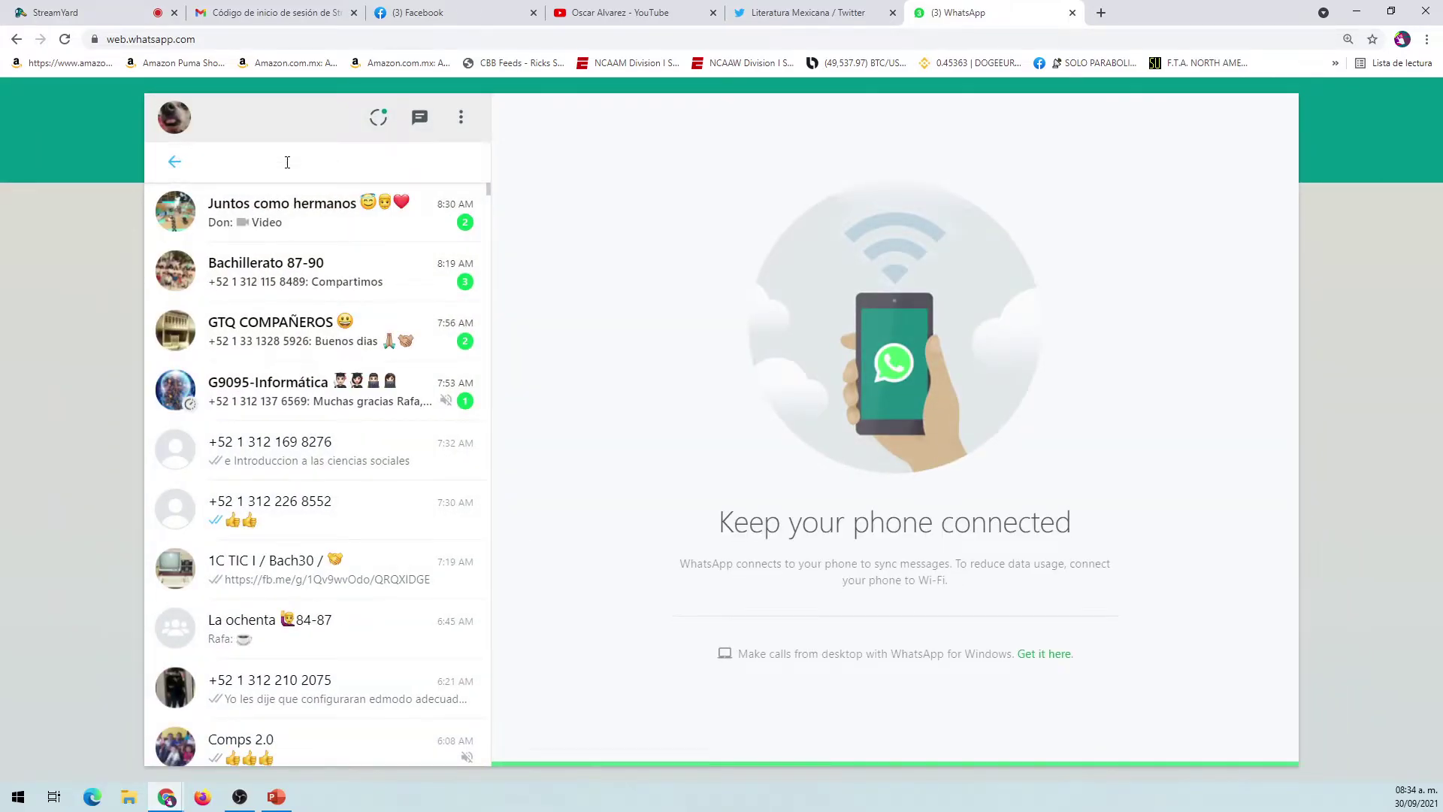
type("3u")
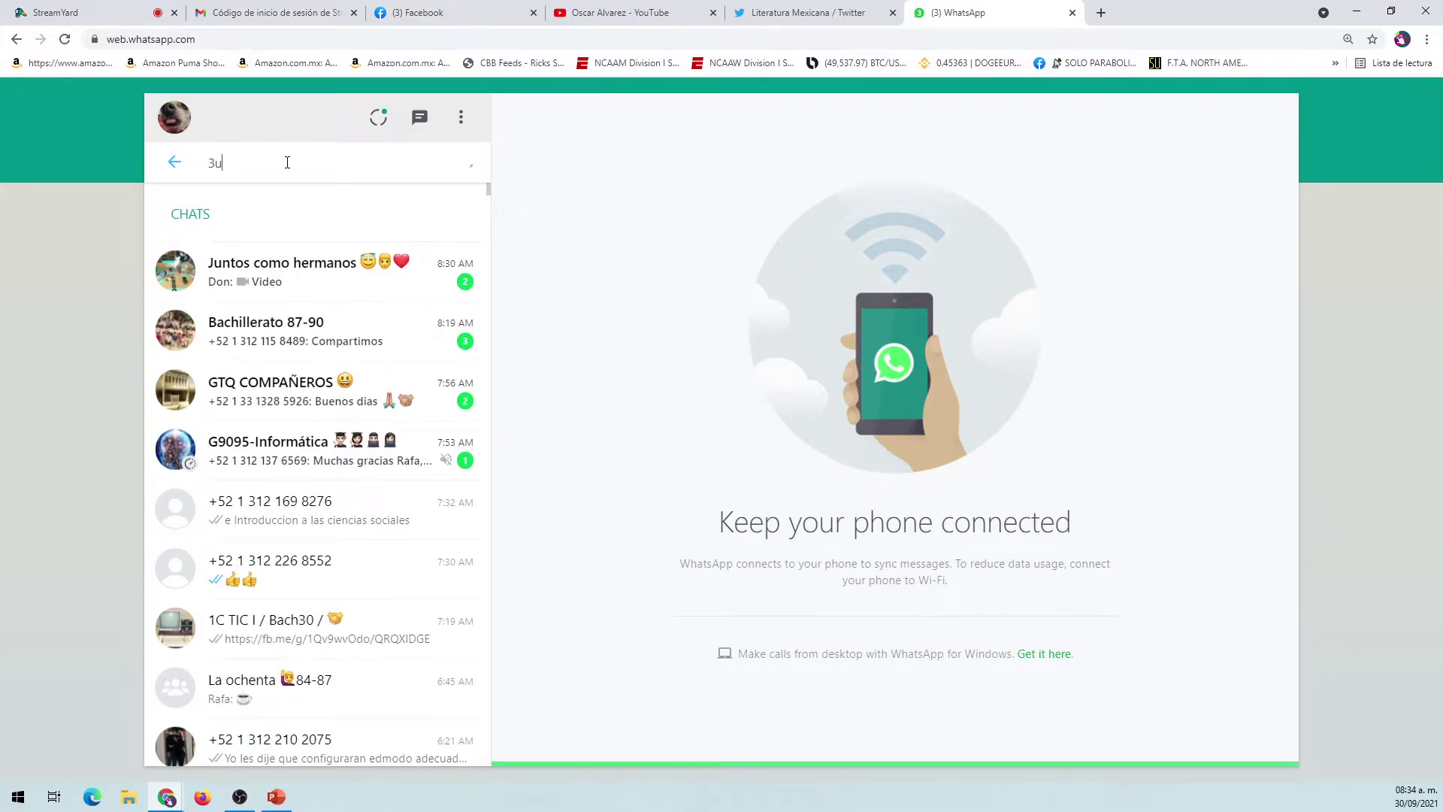
left_click(296, 278)
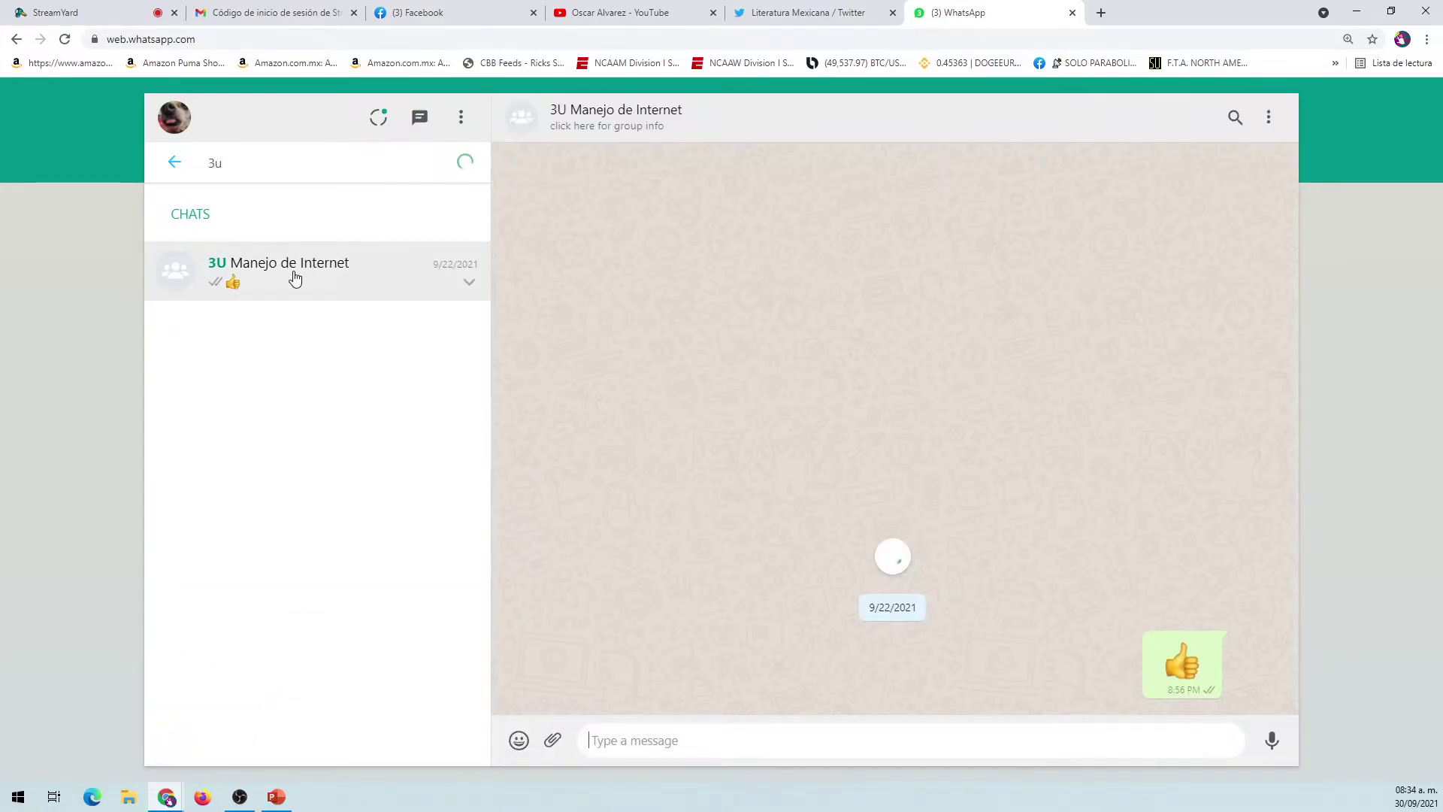
- Paste and send the broadcast link to the group, then return to the Twitter broadcast
key("ctrl+v")
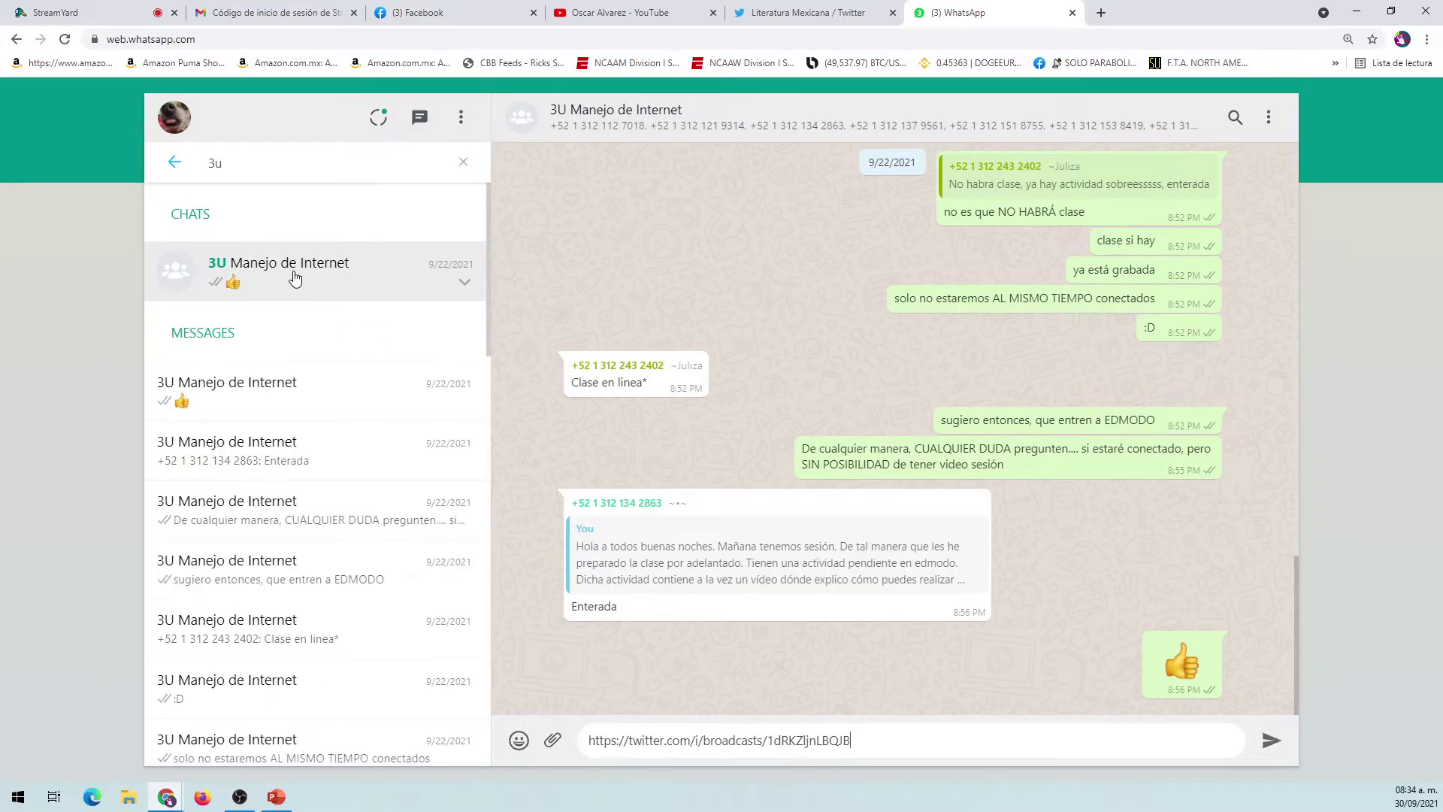
key("Return")
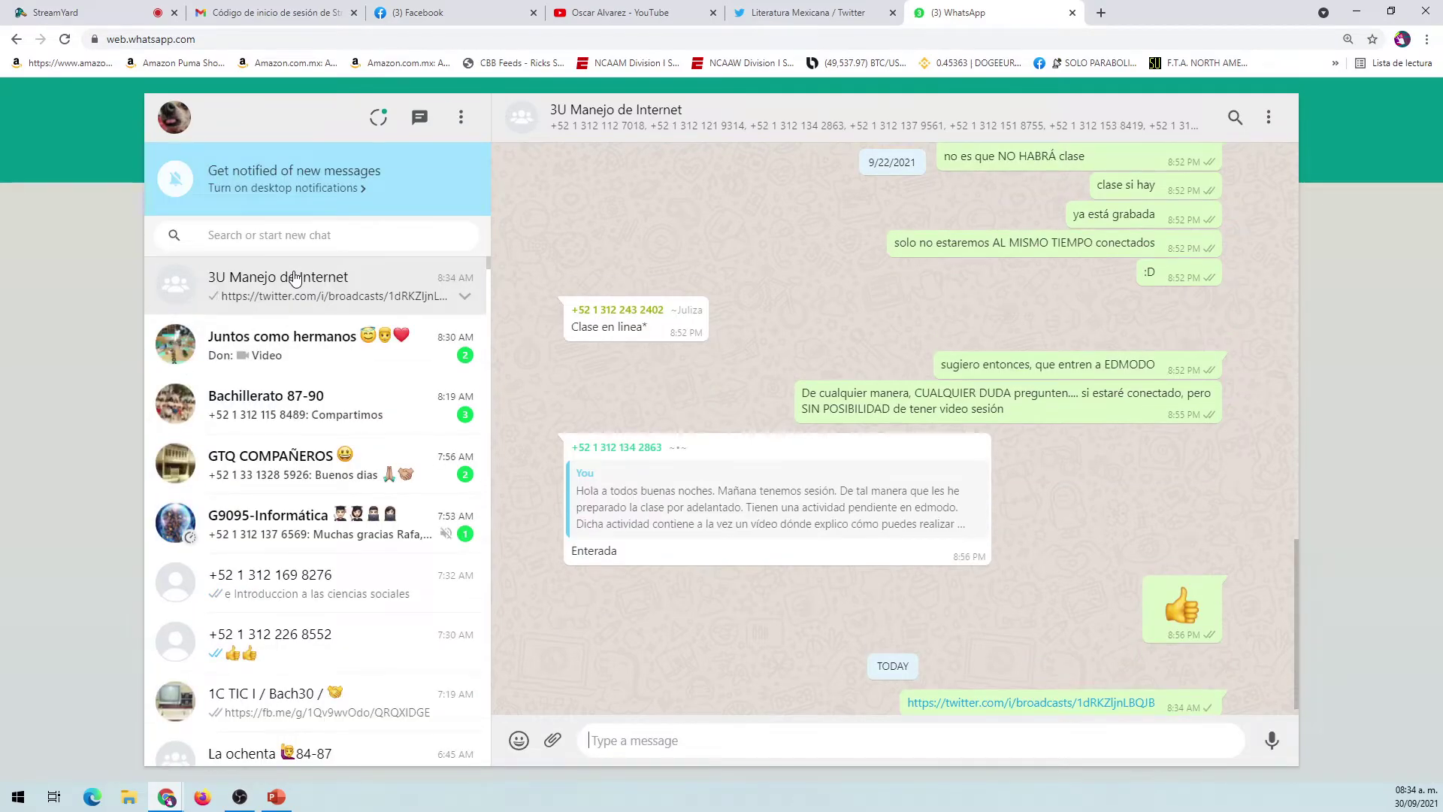
left_click(788, 13)
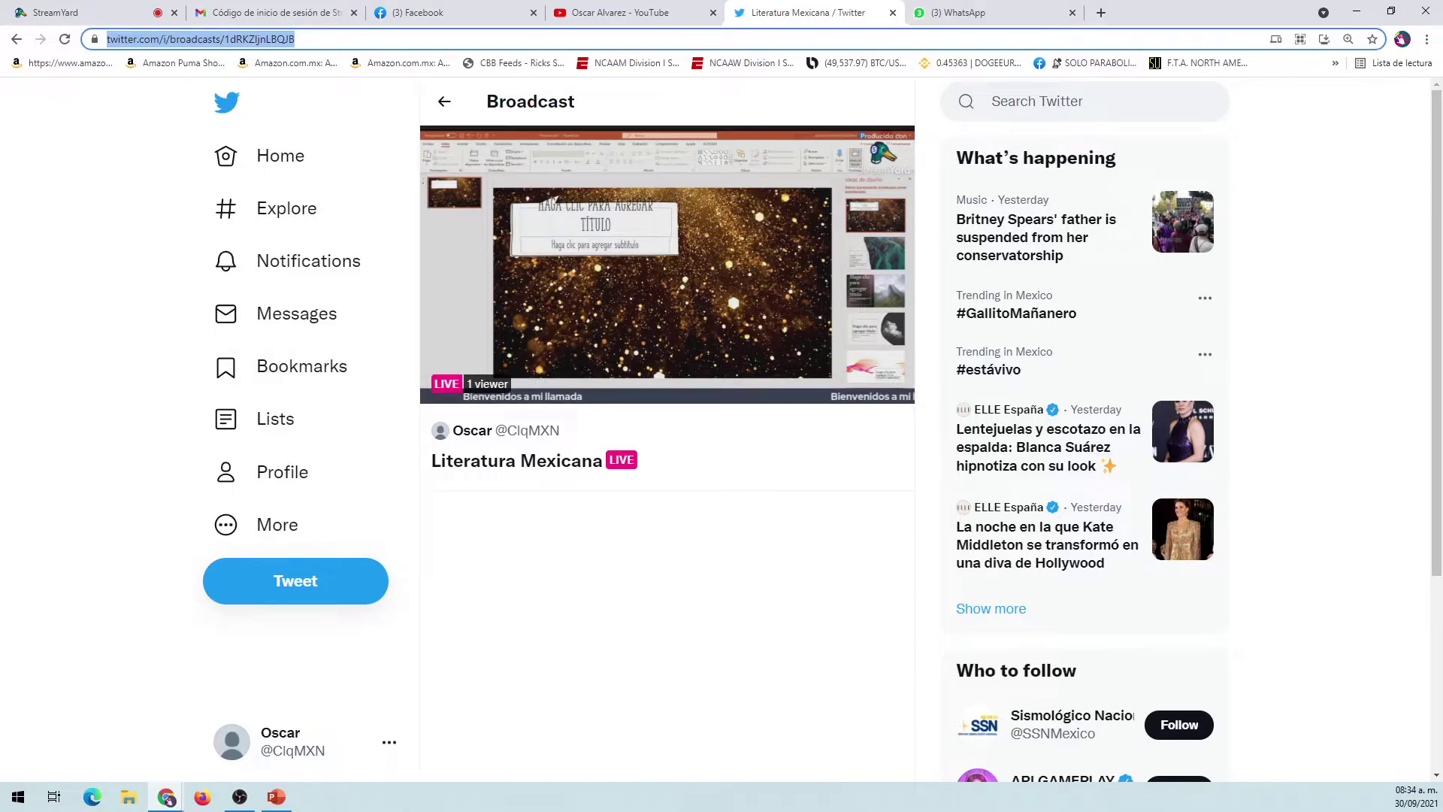
- Watch the broadcast reach 3 viewers, then check the WhatsApp group's new '¿qué es?' message
key("alt+Tab")
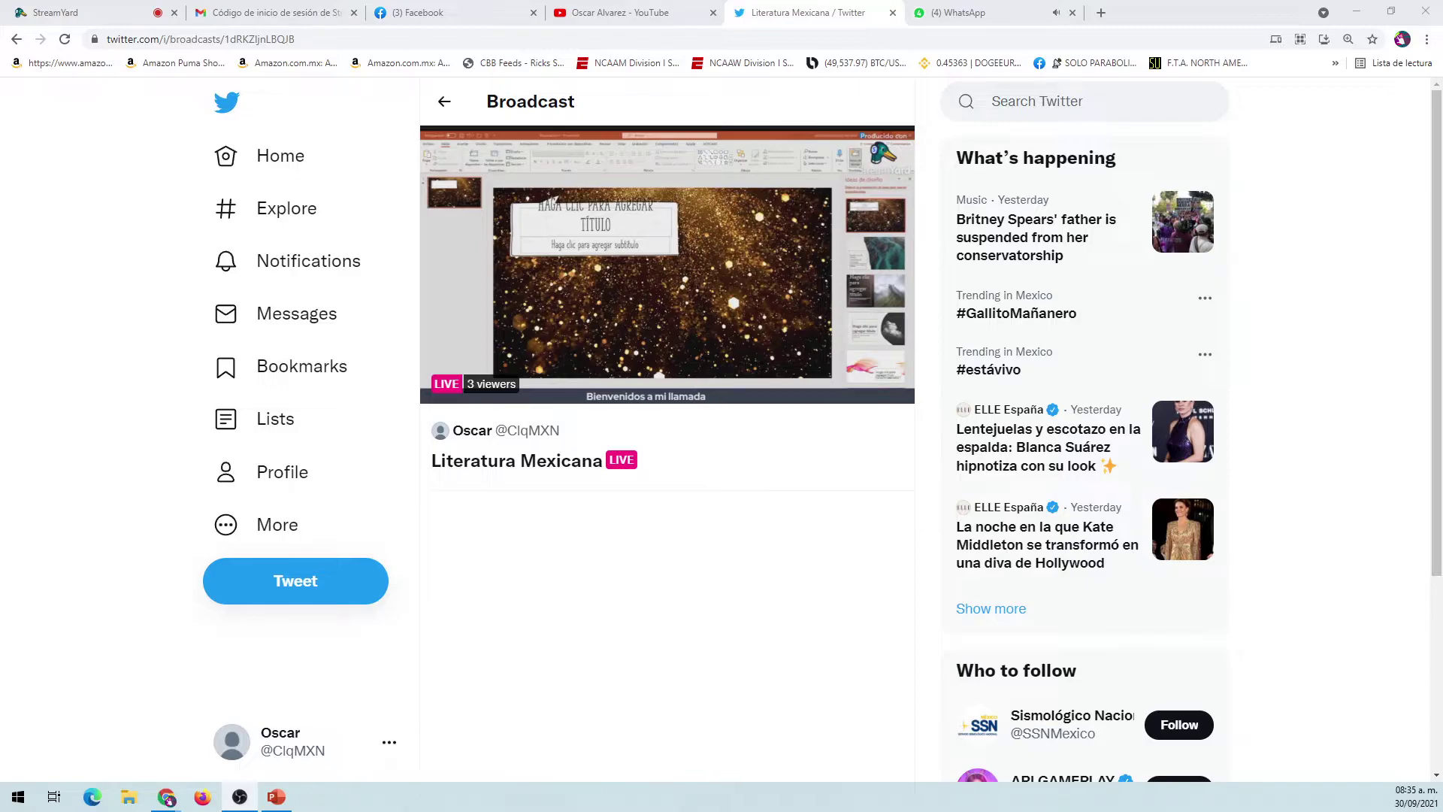
left_click(1012, 12)
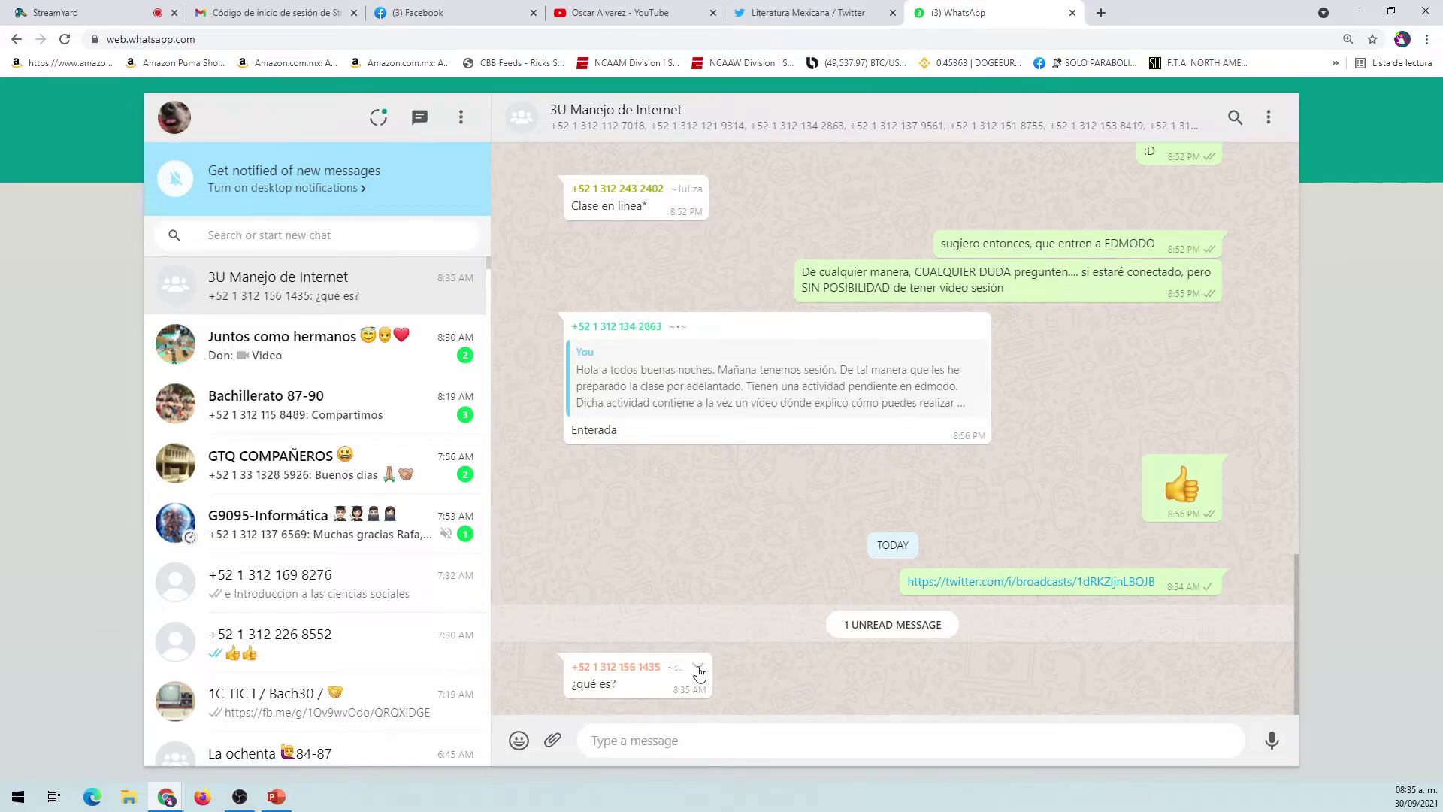
- Send a quoted reply 'tu picale' to the member's '¿qué es?' message, then go back to Twitter
left_click(699, 669)
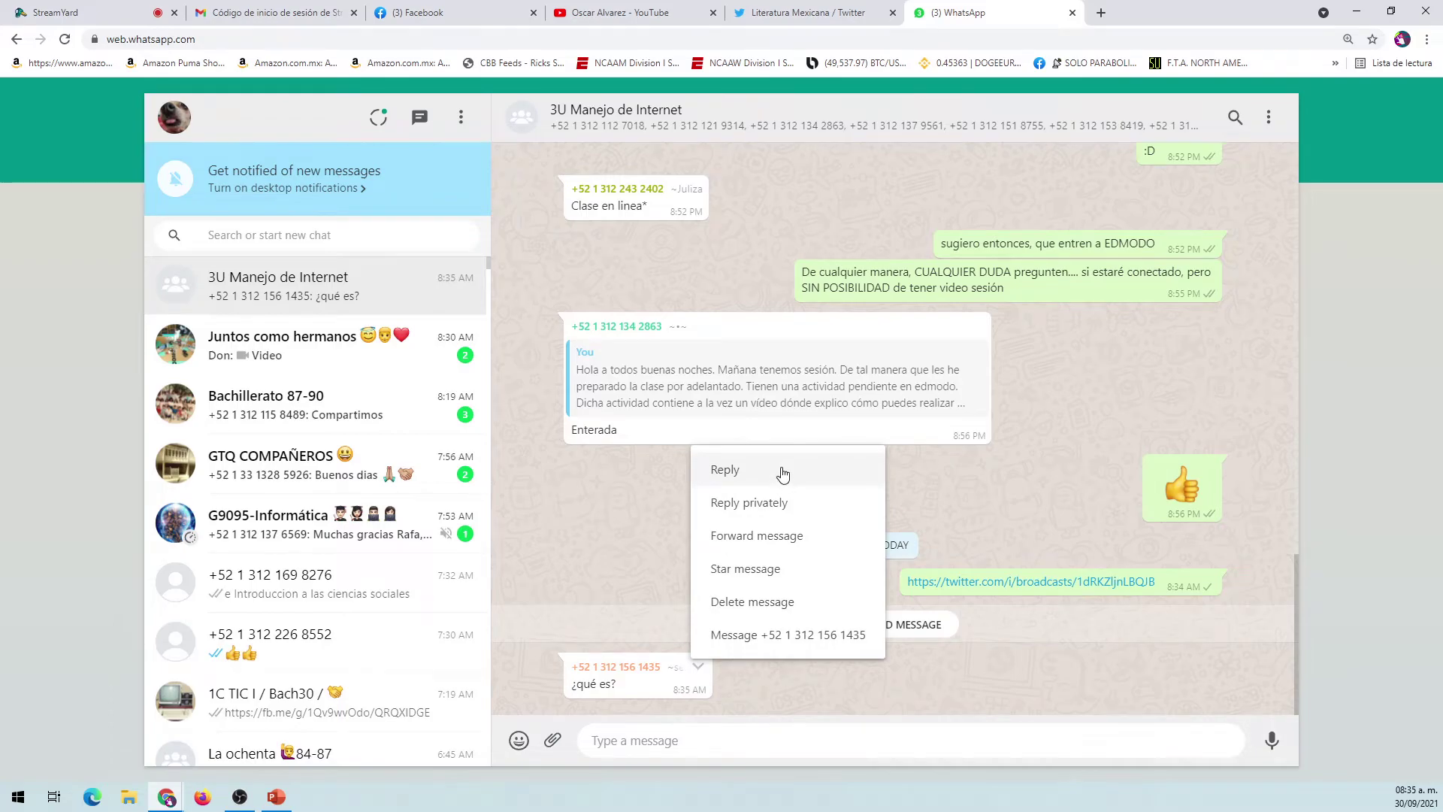
left_click(782, 472)
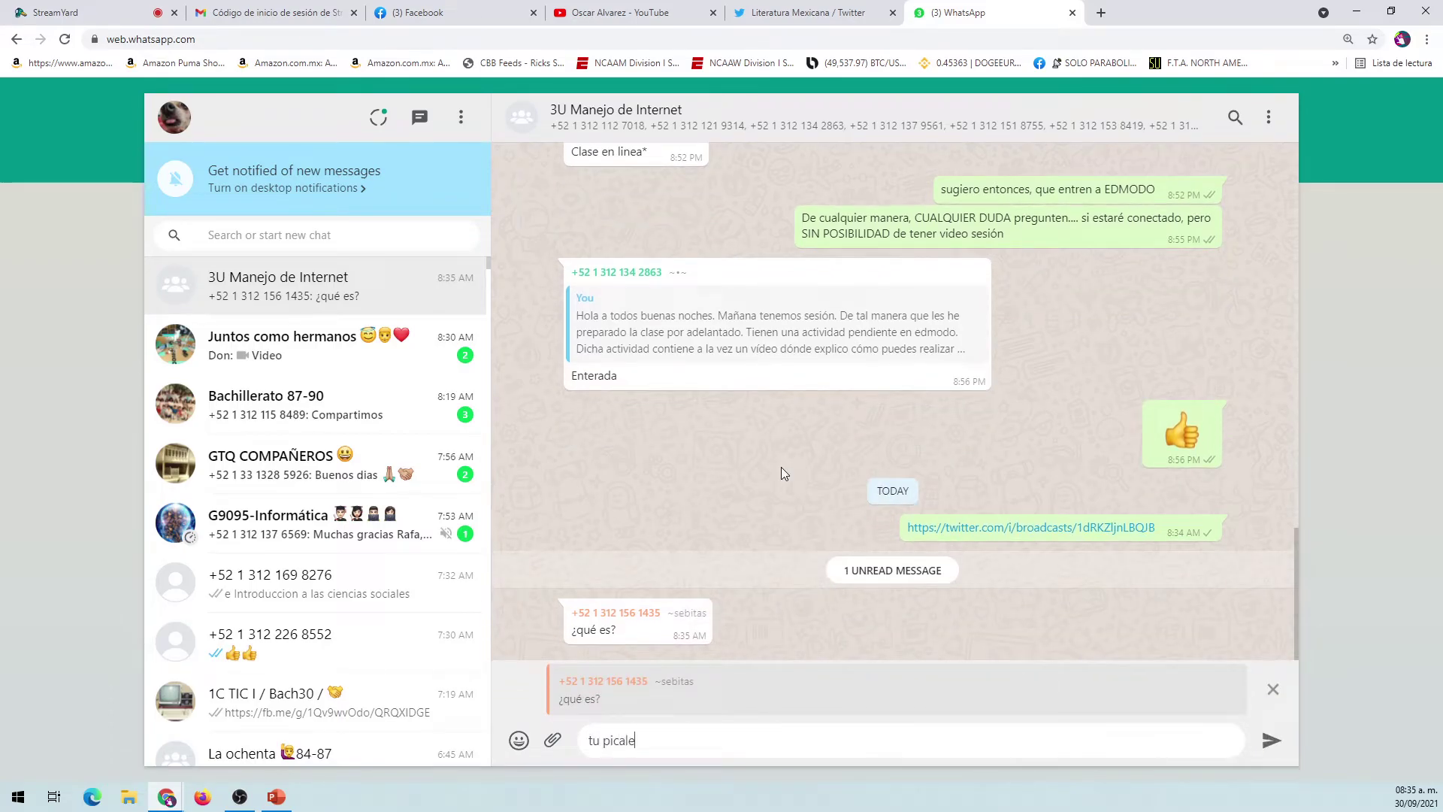
key("Return")
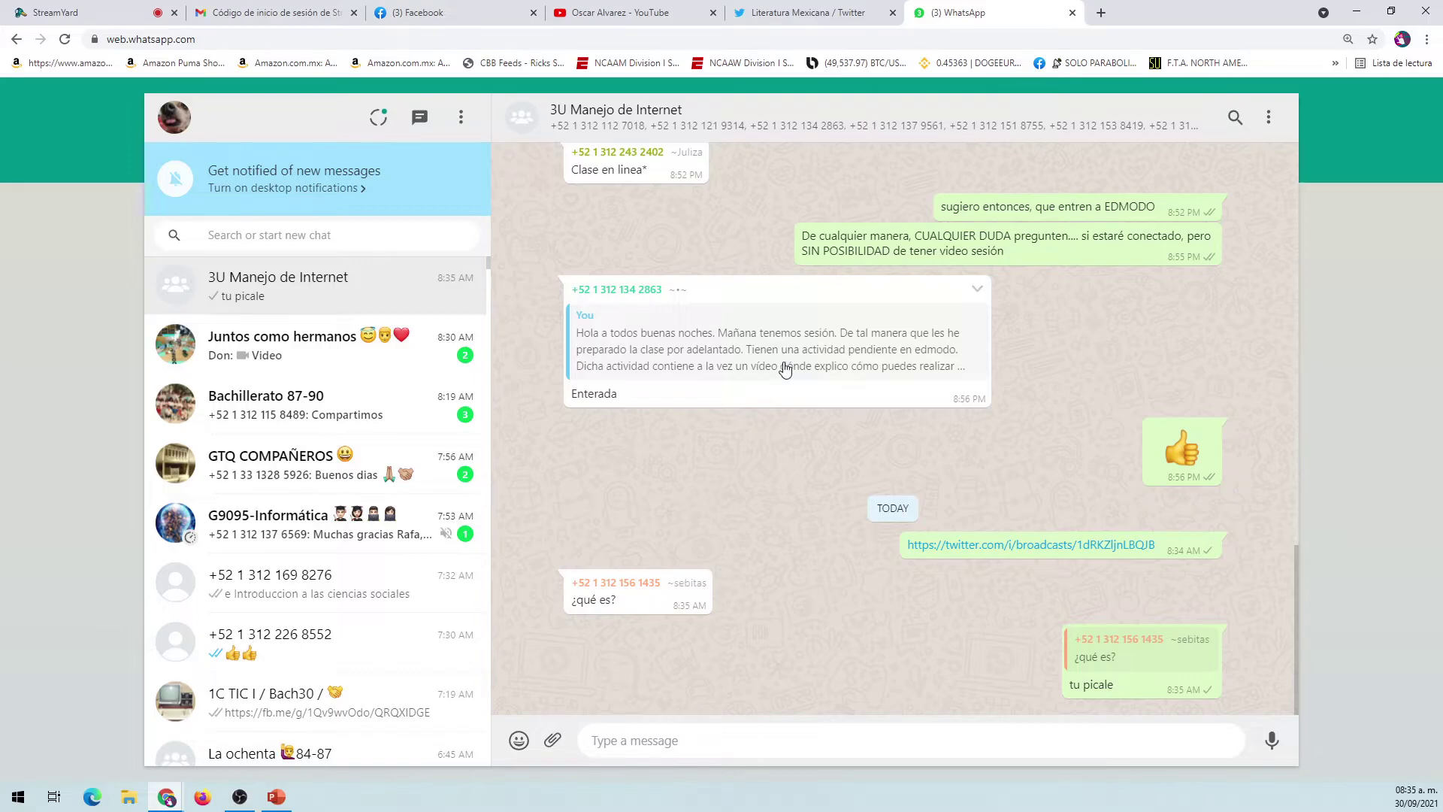
left_click(806, 23)
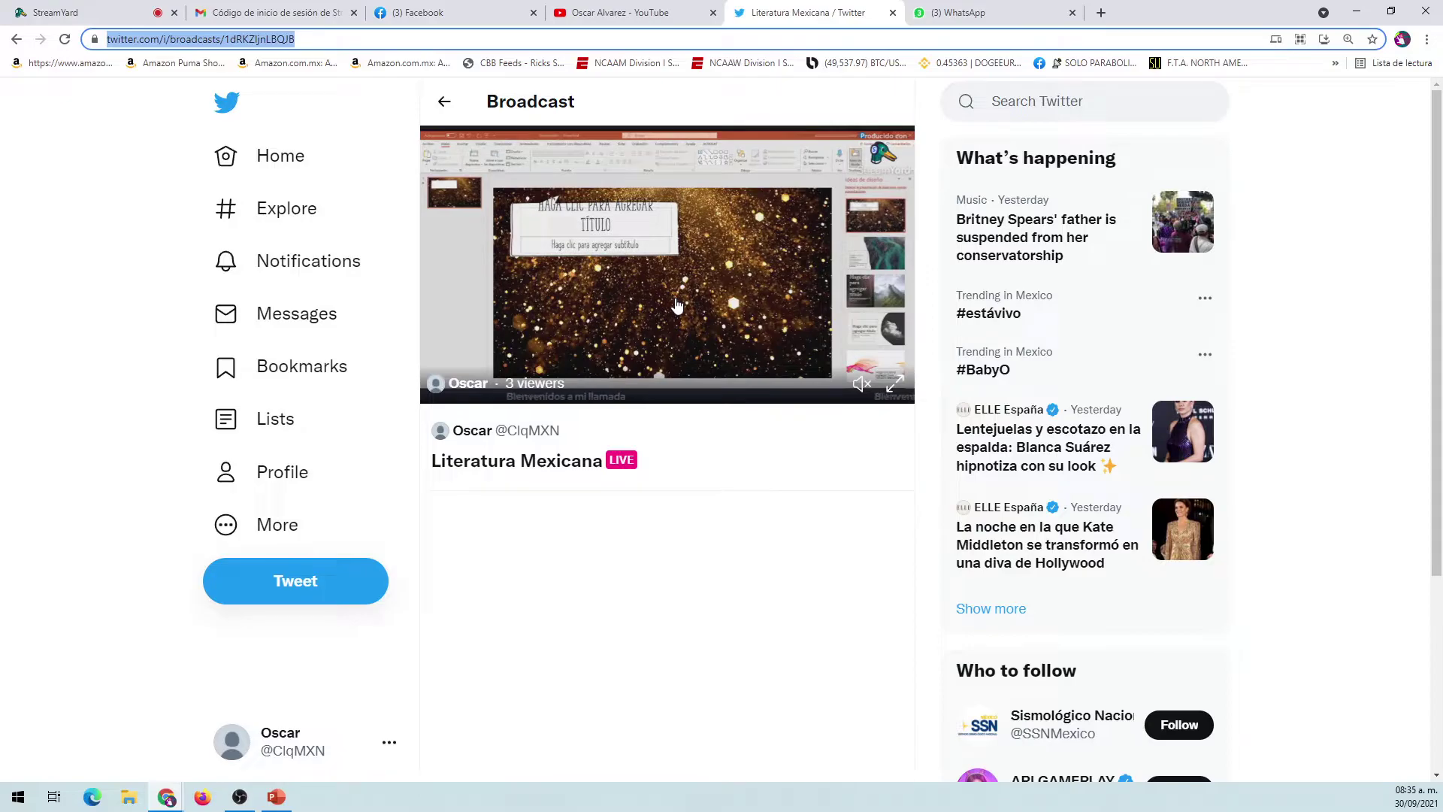
- Return to the StreamYard studio, live at 2:17 with the presentation shared
left_click(93, 16)
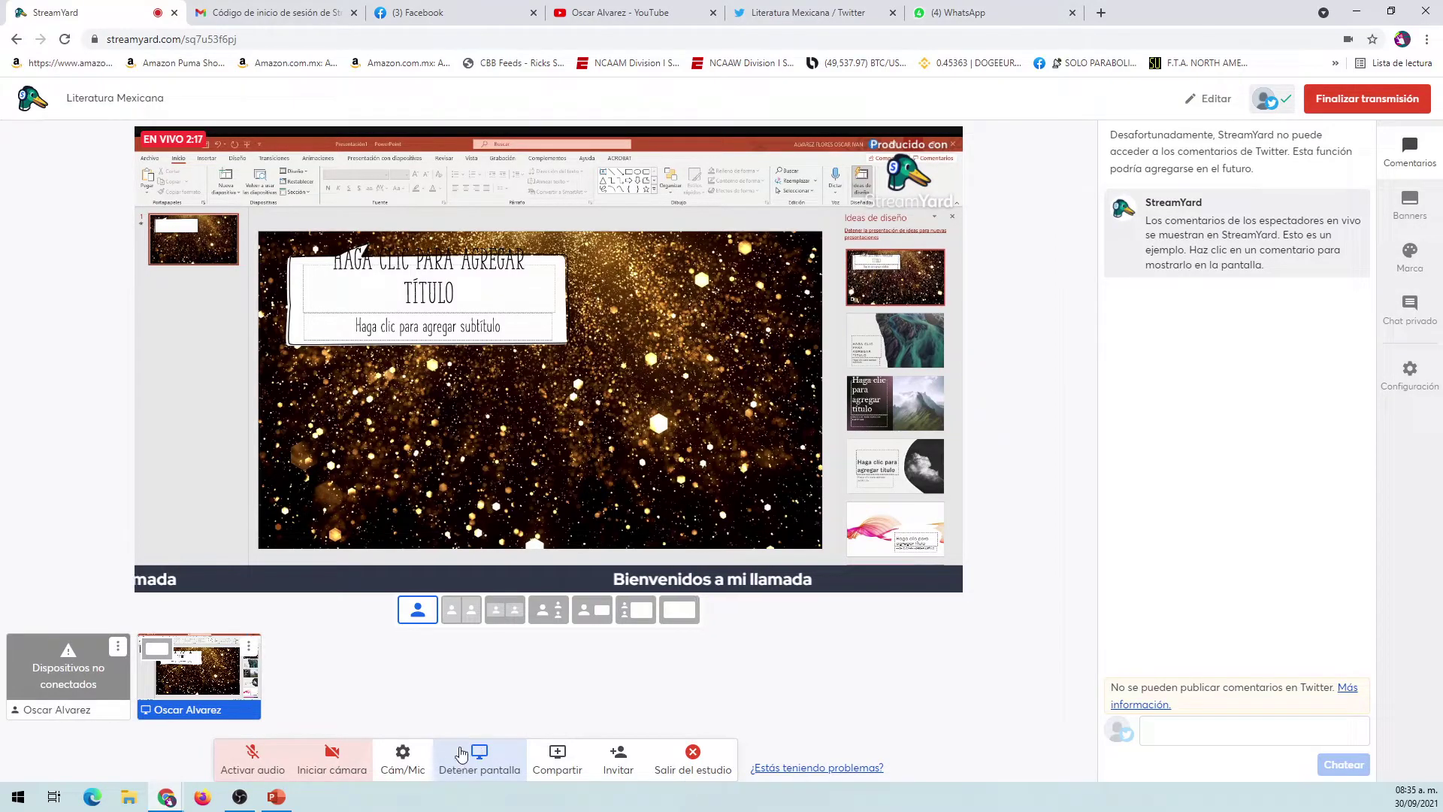
- Try the USB2.0 HD UVC WebCam and OBS Virtual Camera, then keep AUSDOM FHD Camera
left_click(404, 764)
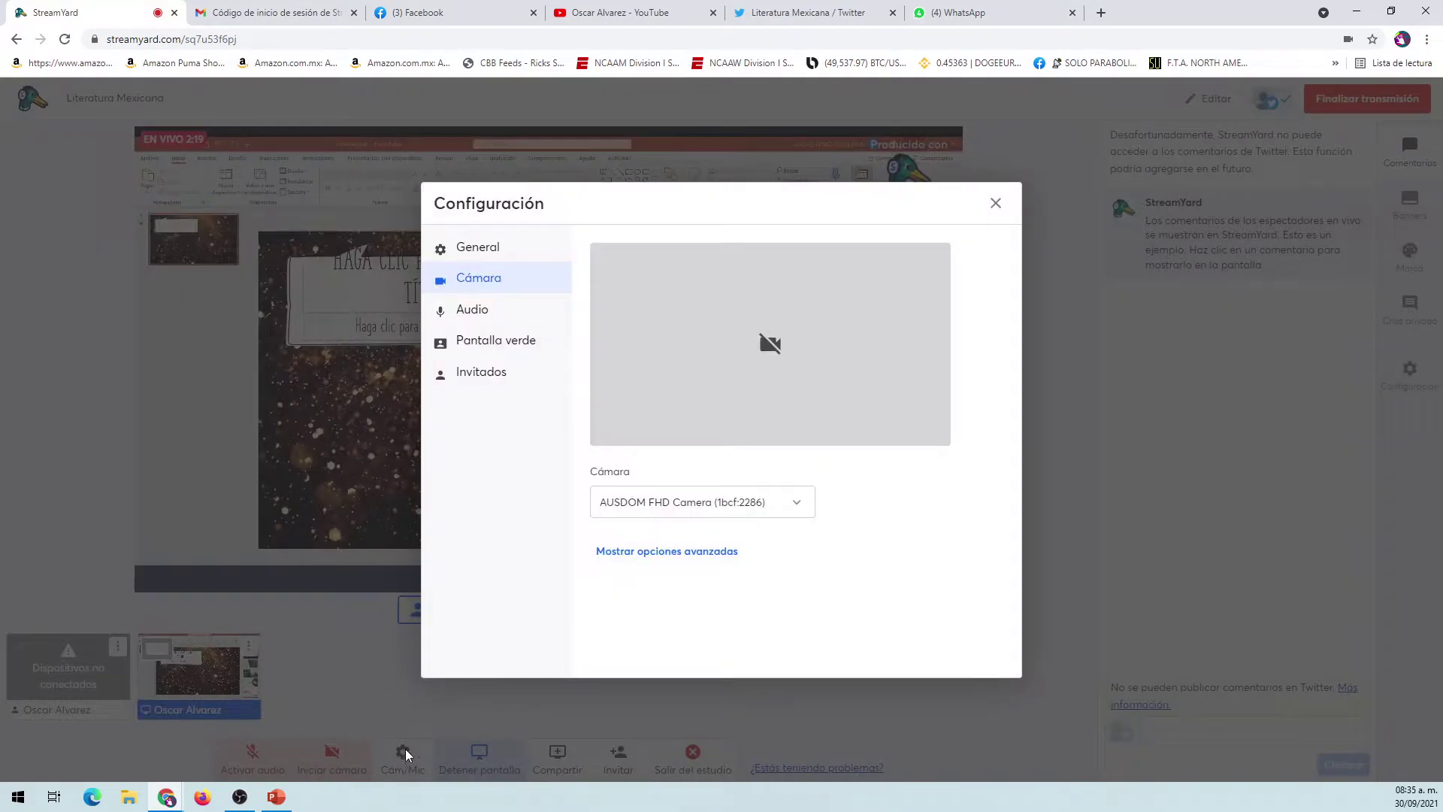
left_click(734, 510)
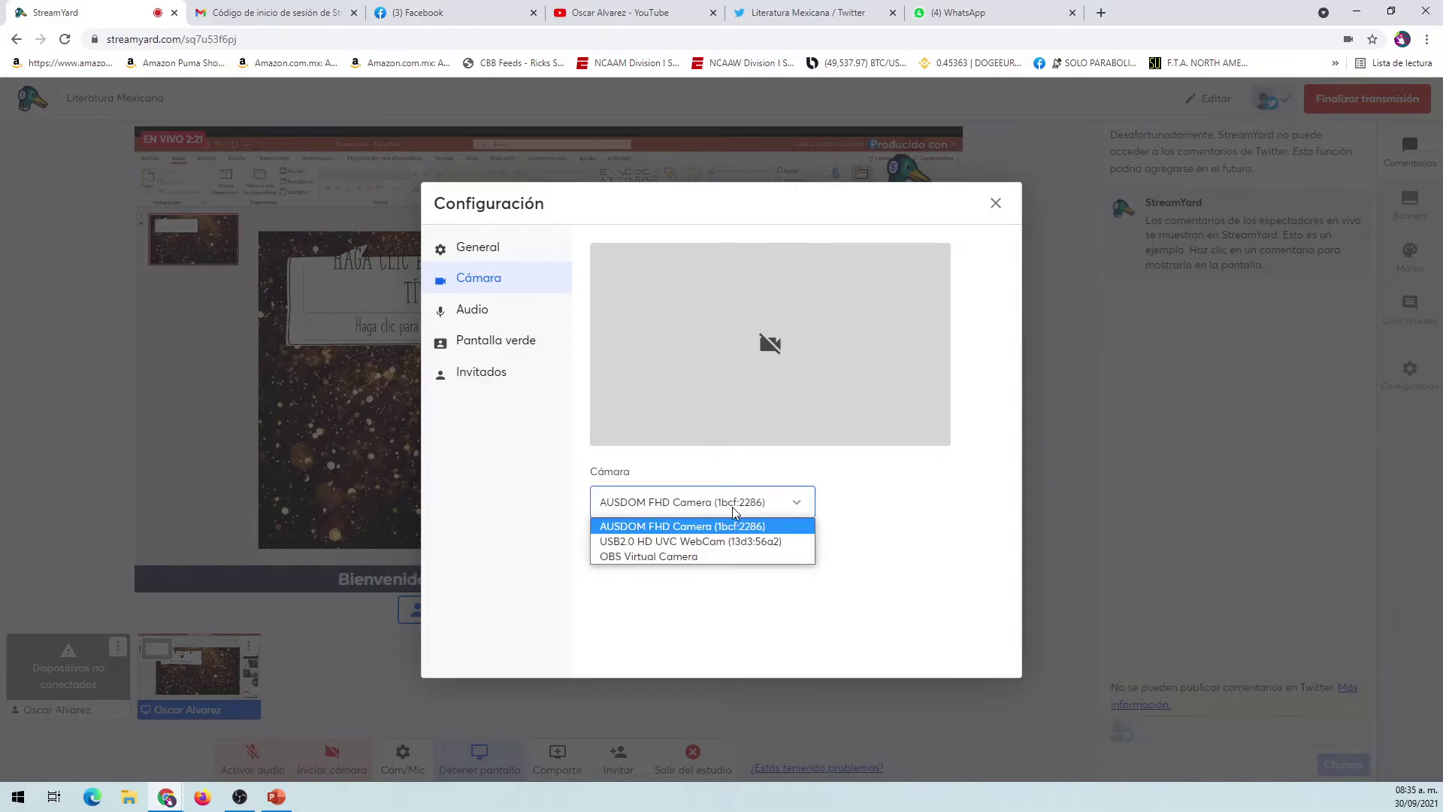
left_click(708, 530)
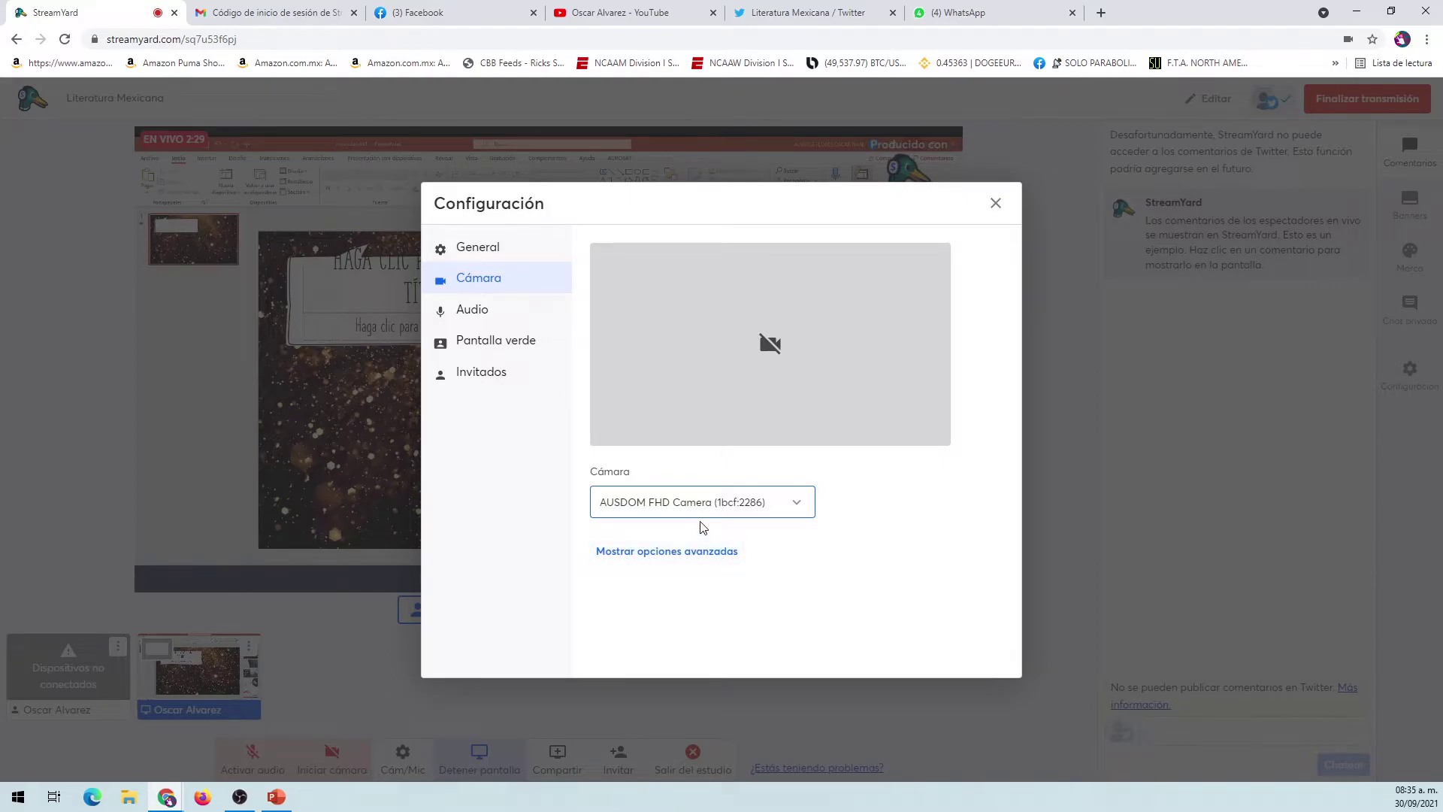
left_click(674, 500)
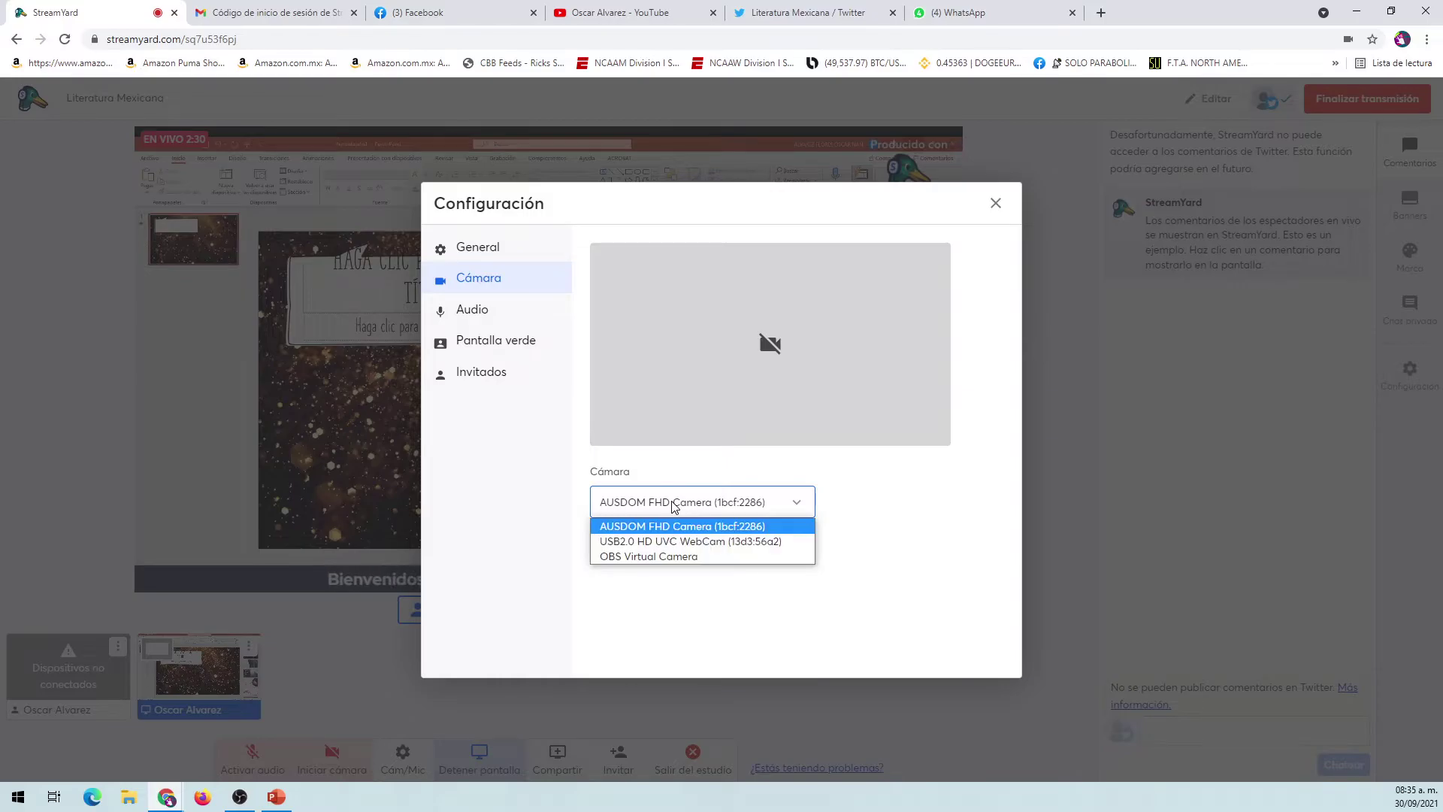
left_click(661, 541)
left_click(680, 502)
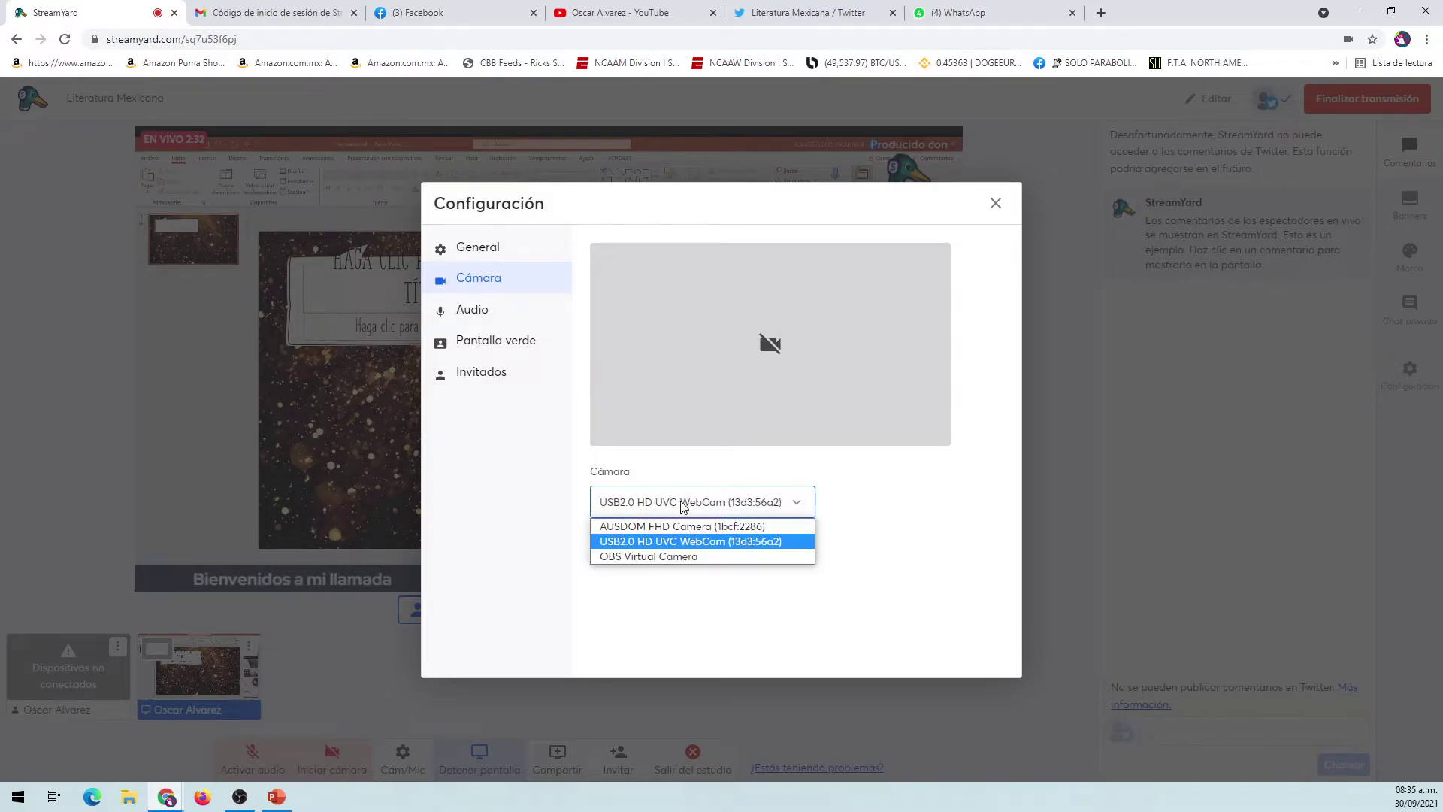
left_click(665, 556)
left_click(684, 508)
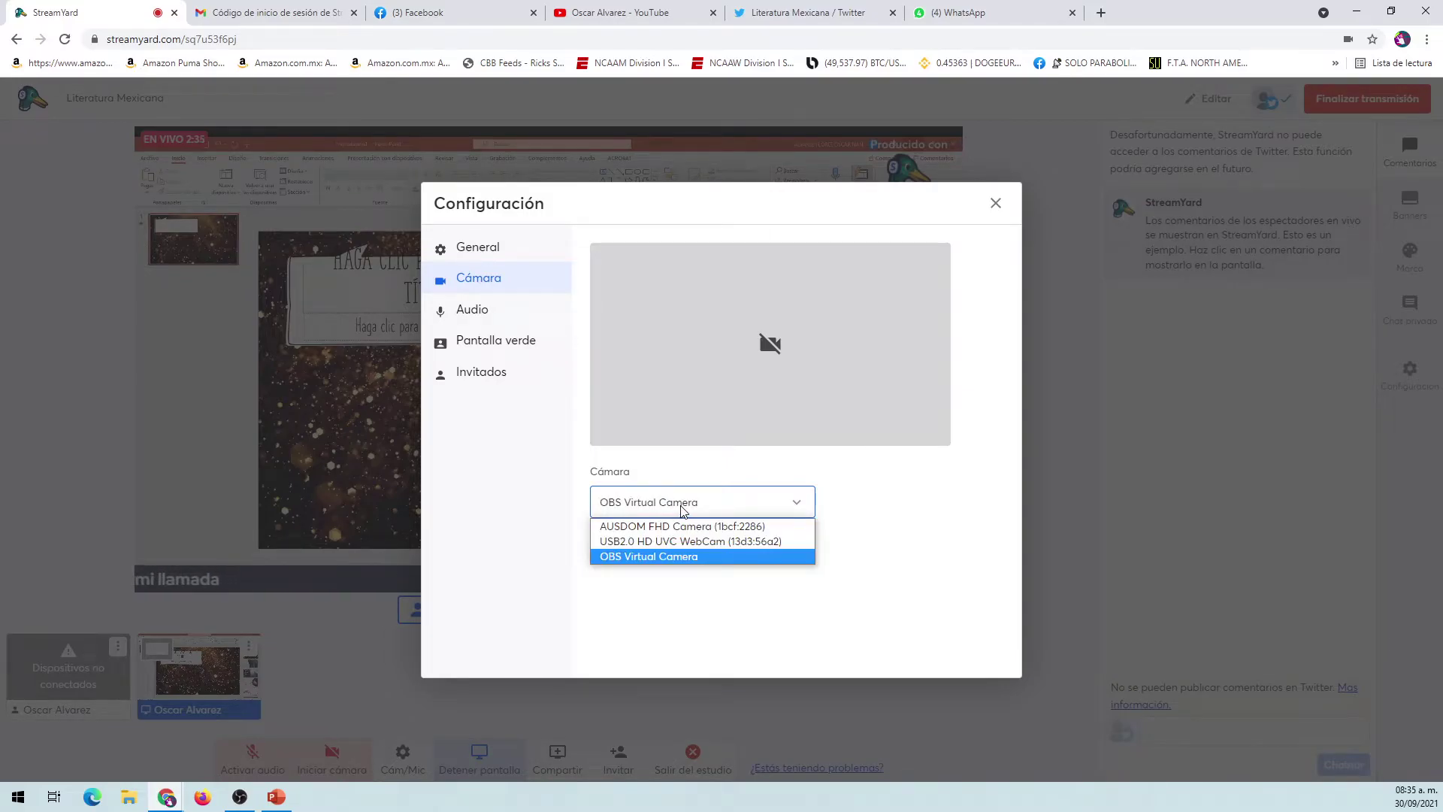
left_click(669, 526)
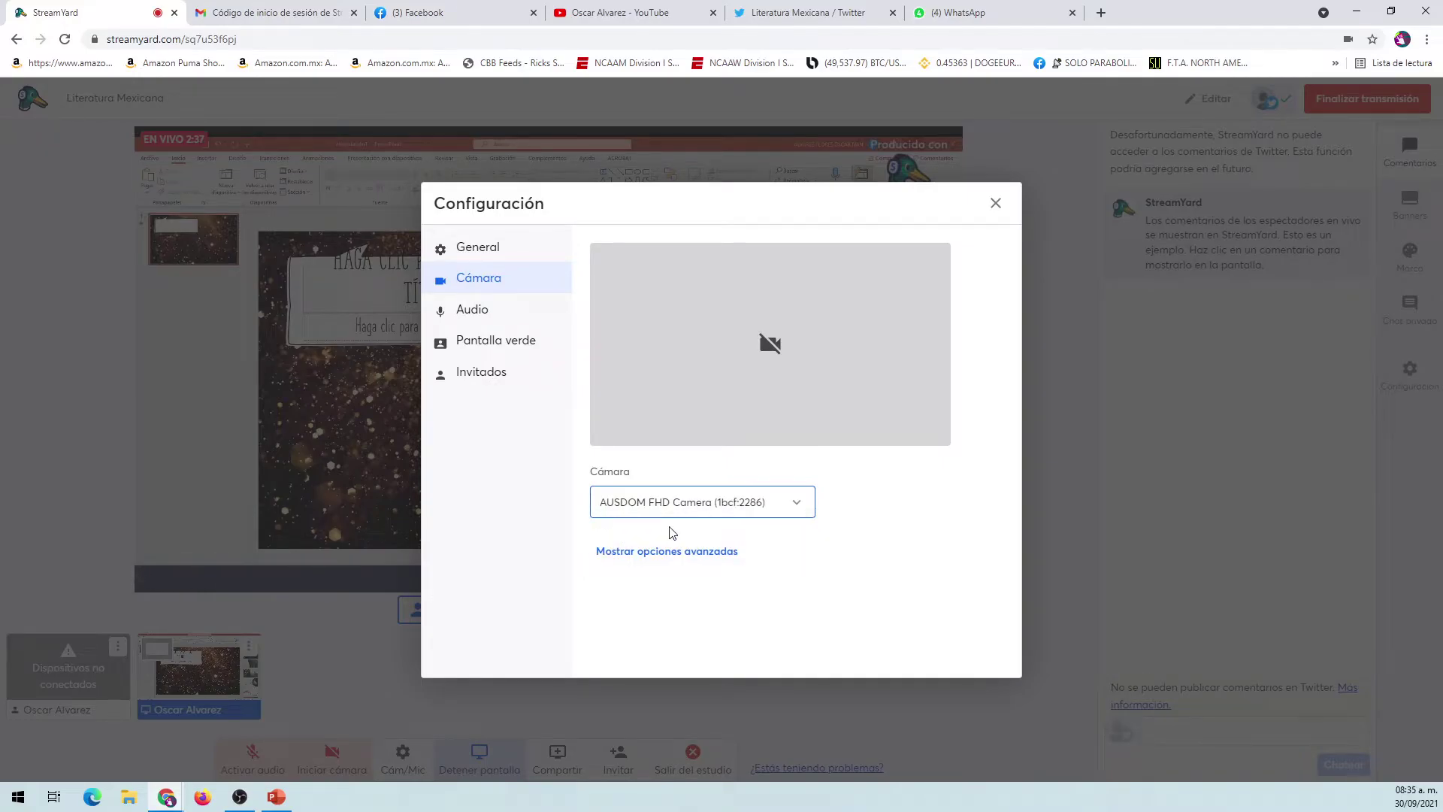
left_click(995, 207)
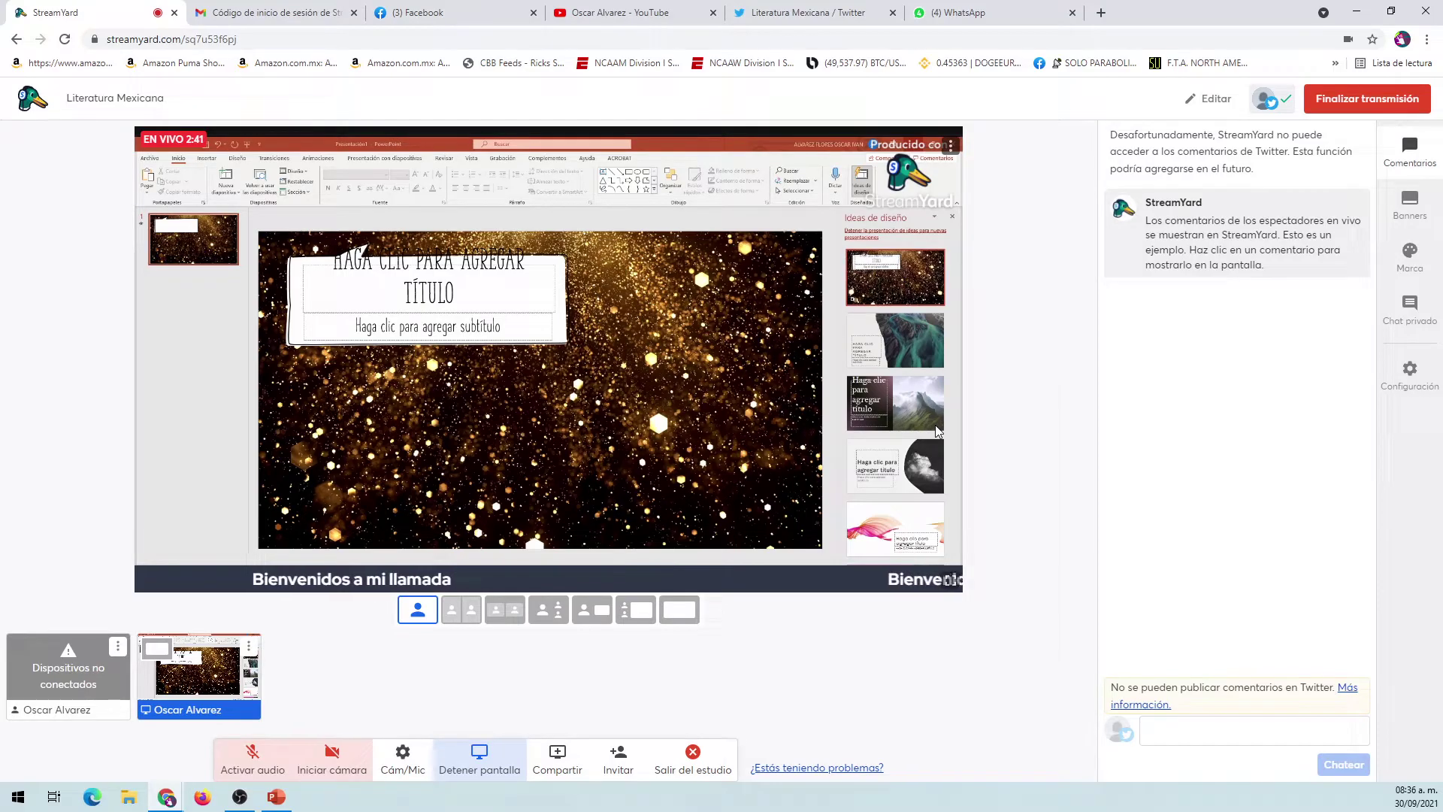
left_click(977, 16)
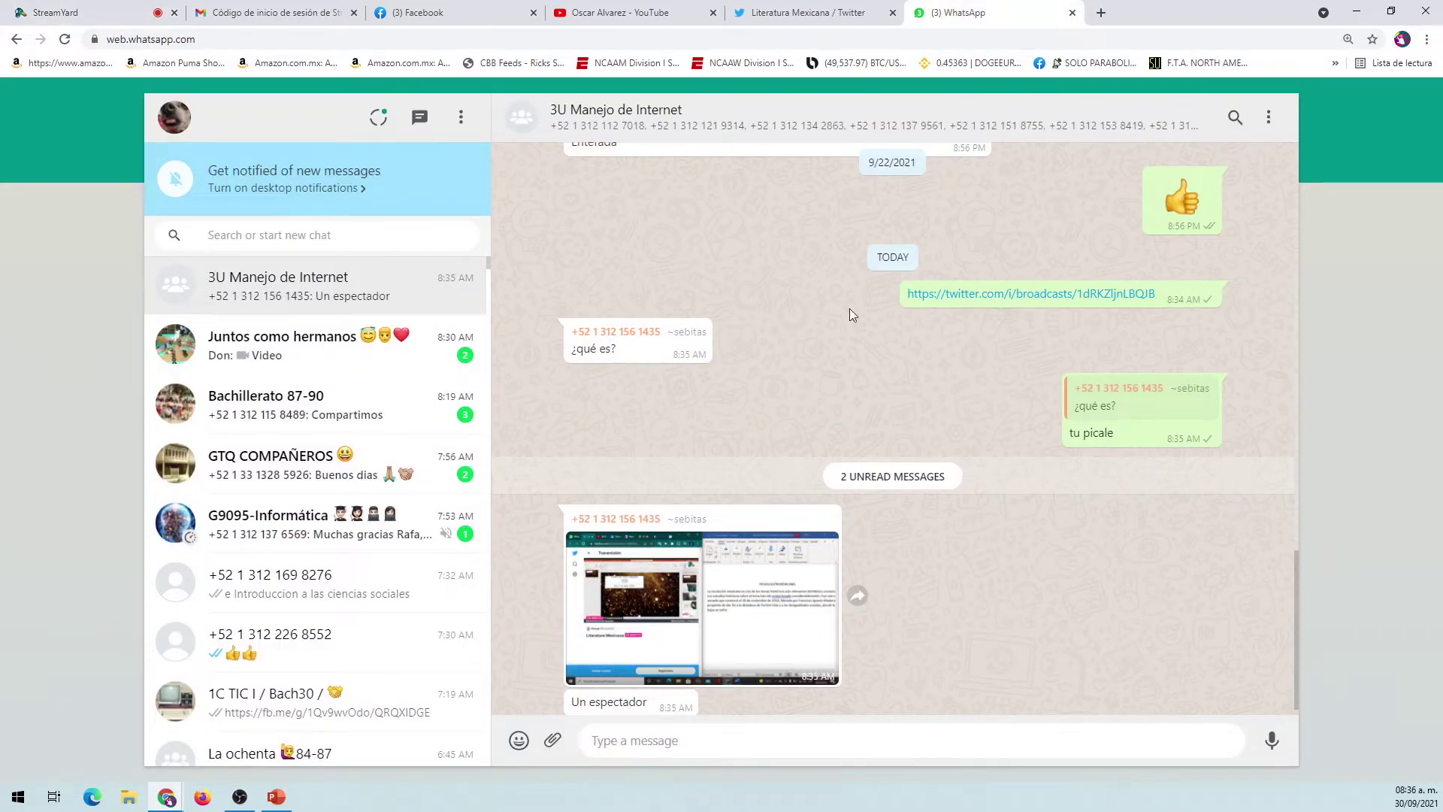
- View the shared stream screenshot full size, send 'gracias' to the group, and reopen the Twitter broadcast
left_click(682, 599)
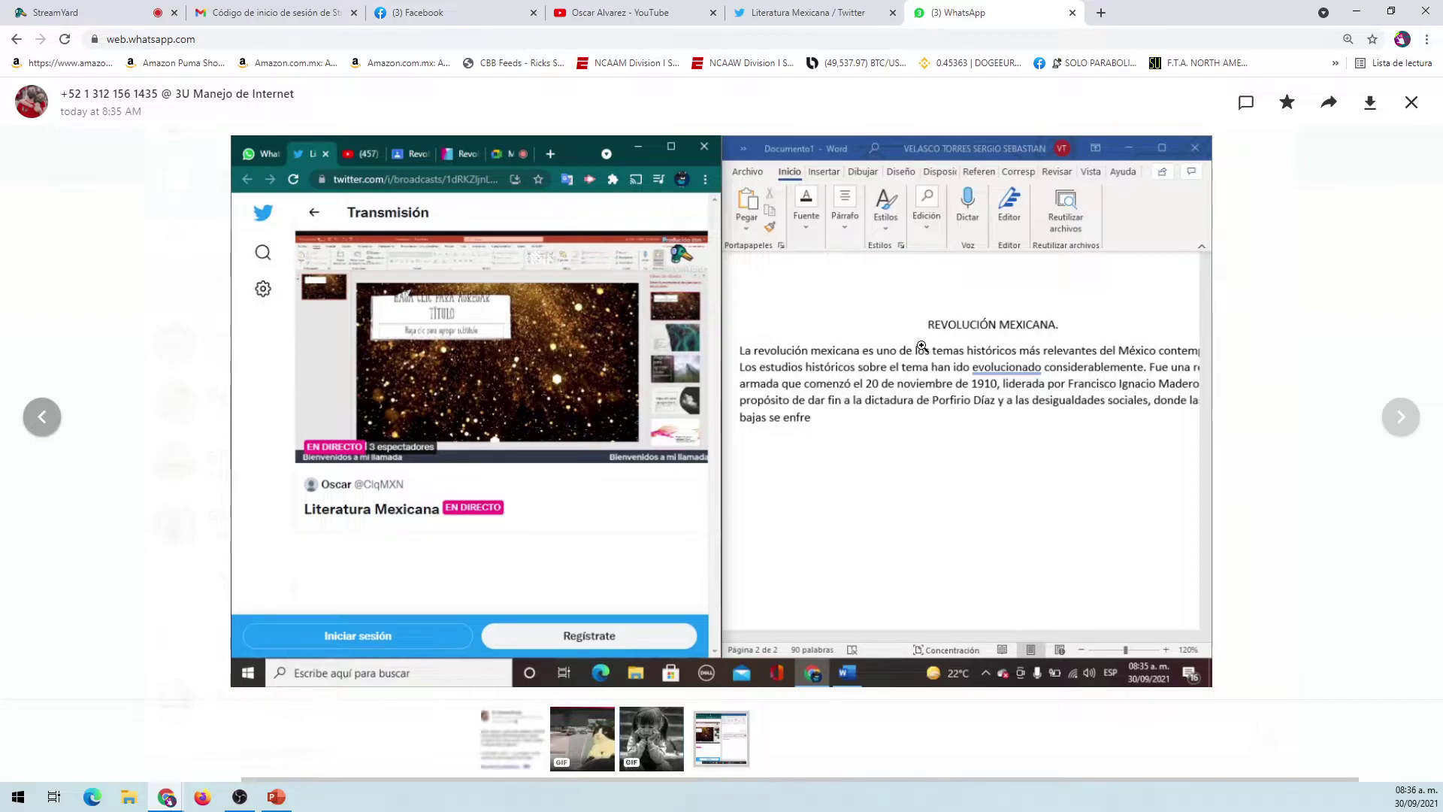
key("Escape")
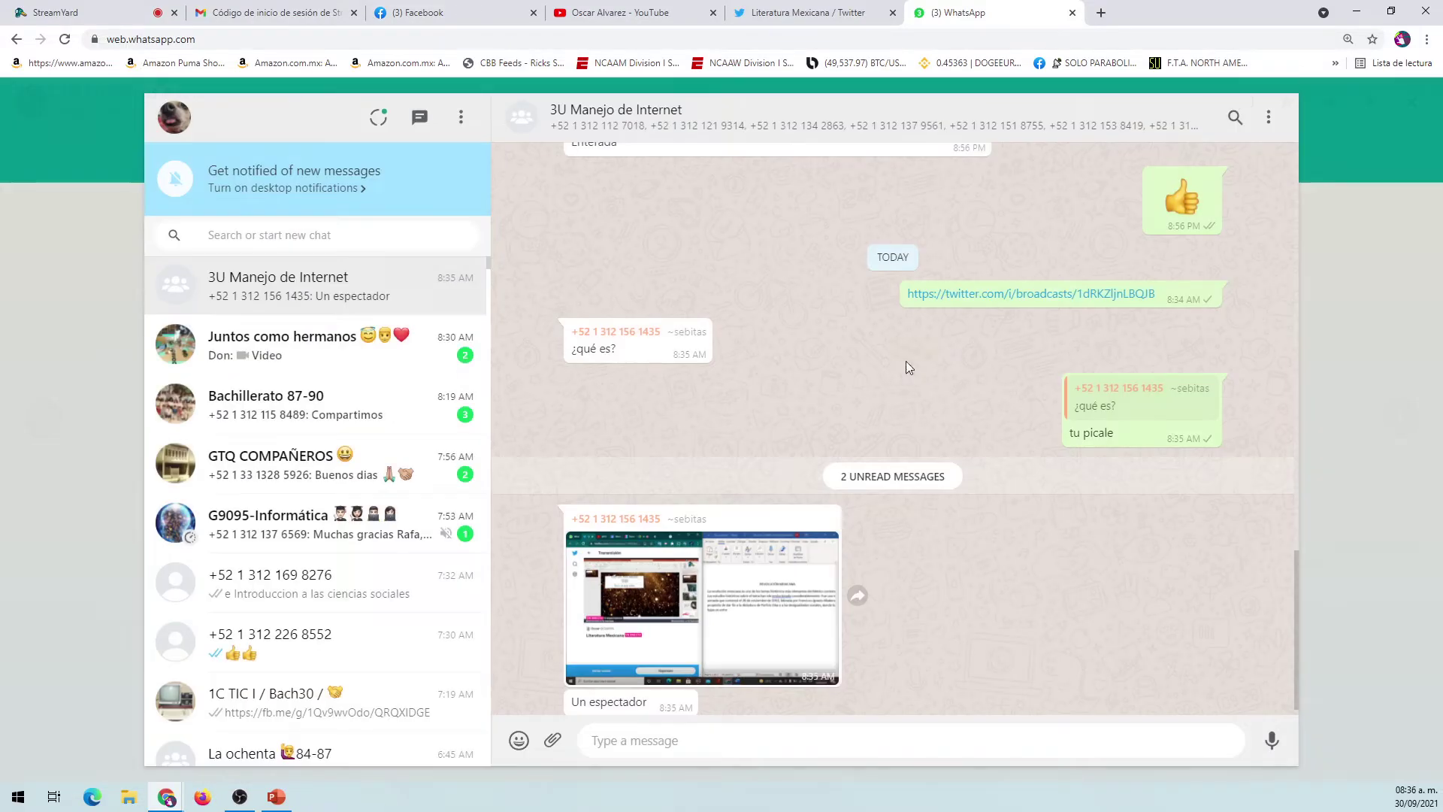
type("gracias")
key("Return")
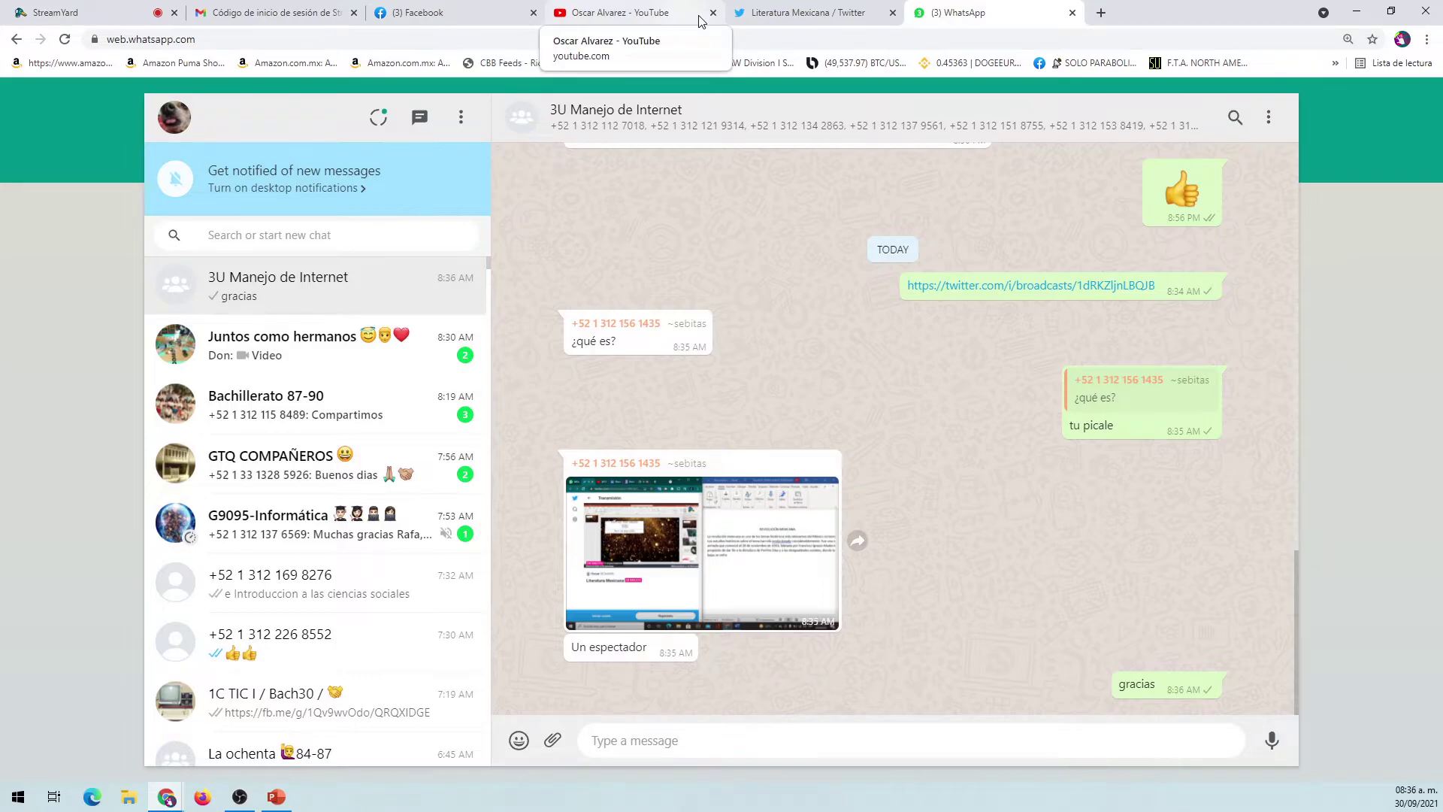
left_click(772, 25)
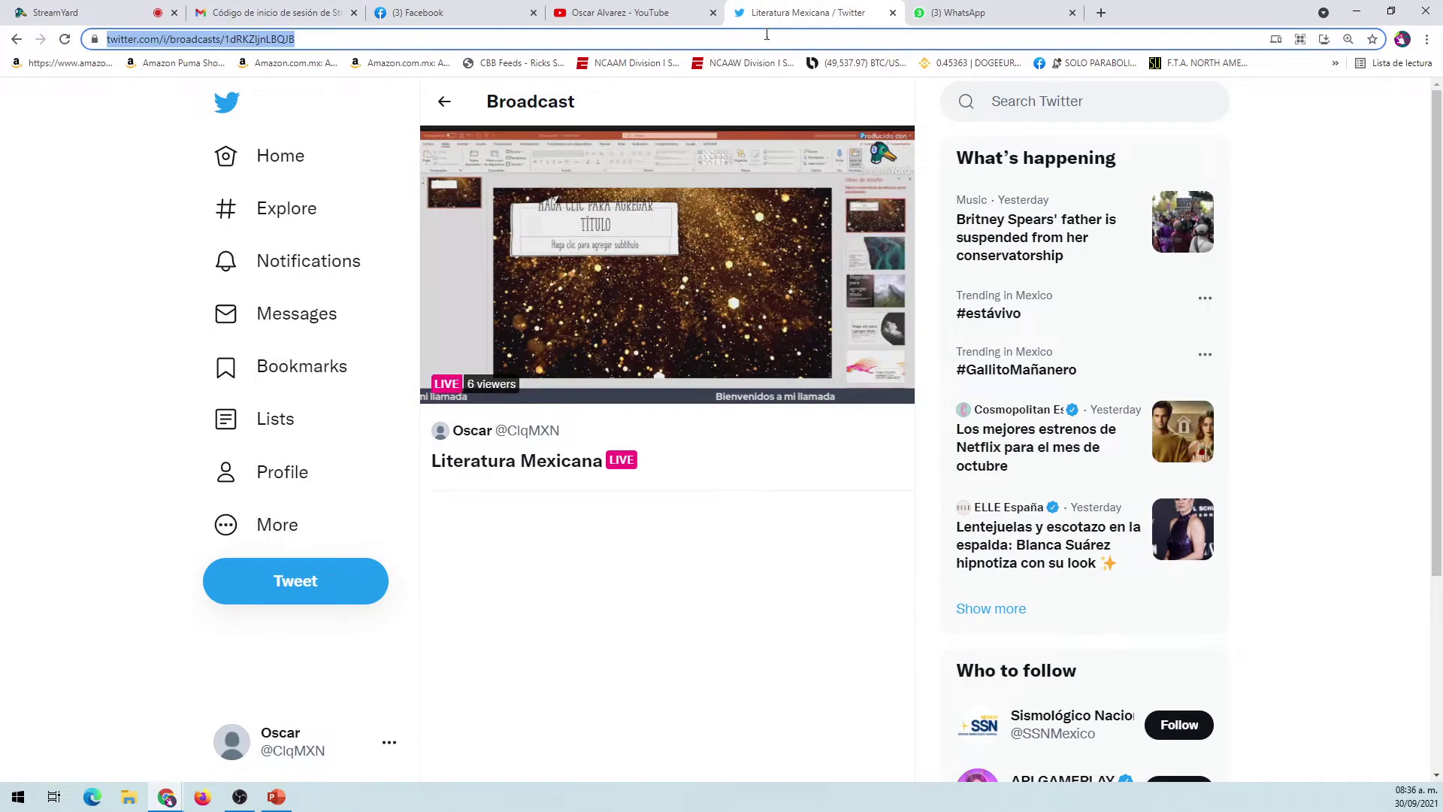
- Drag the Twitter broadcast tab into its own window snapped to the screen's right half
mouse_move(549, 374)
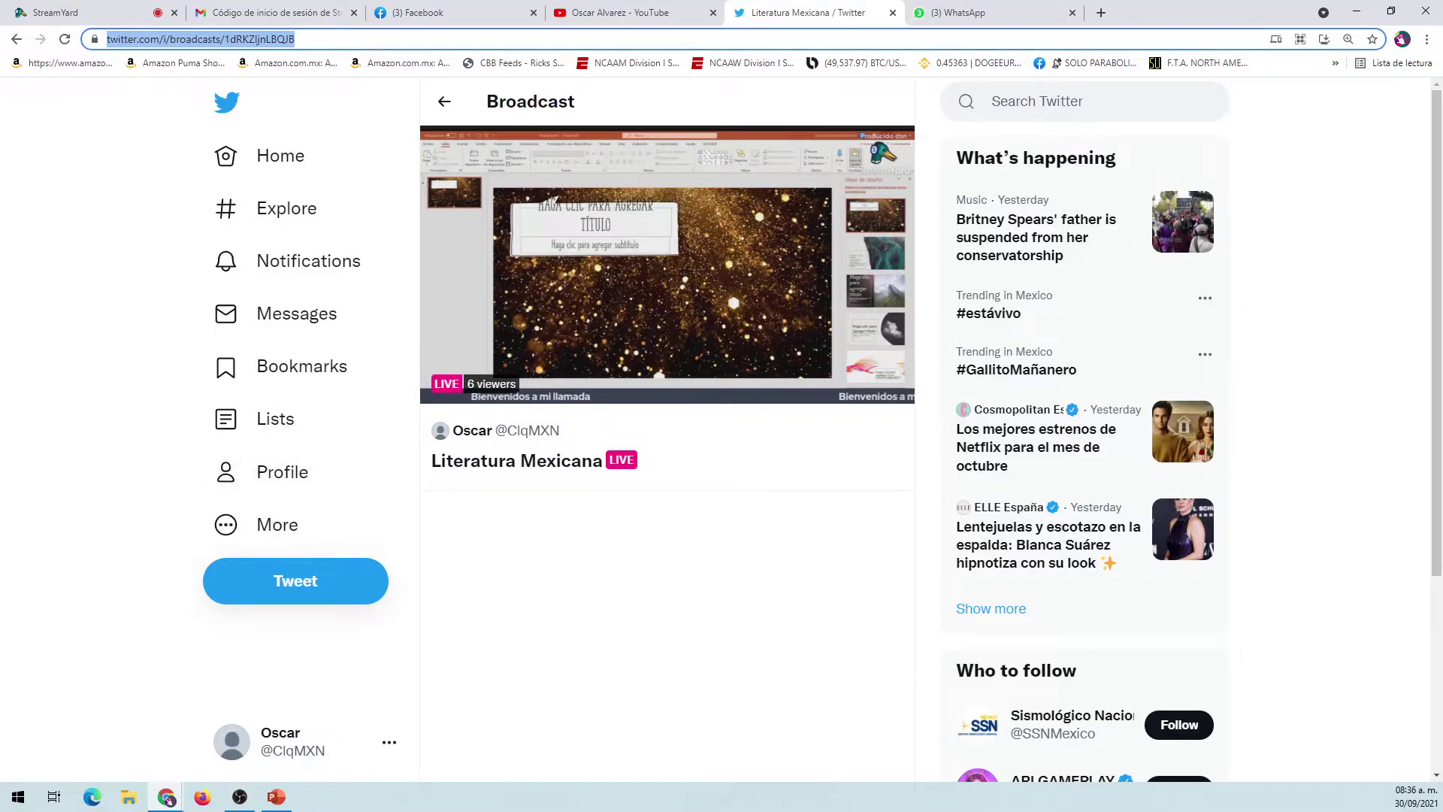
left_click_drag(796, 13, 1439, 361)
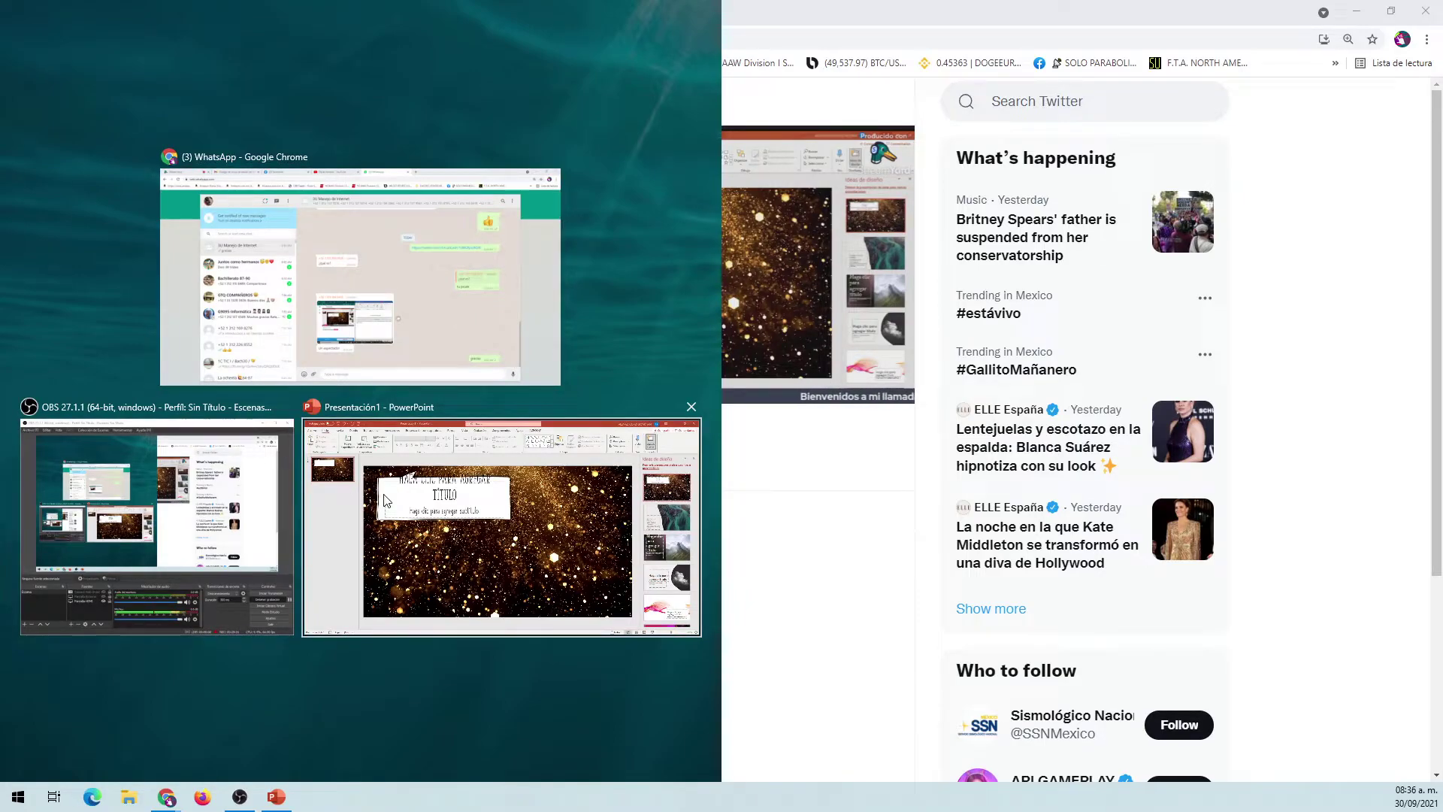
- Stop sharing the screen to the StreamYard stream via Detener pantalla
left_click(349, 299)
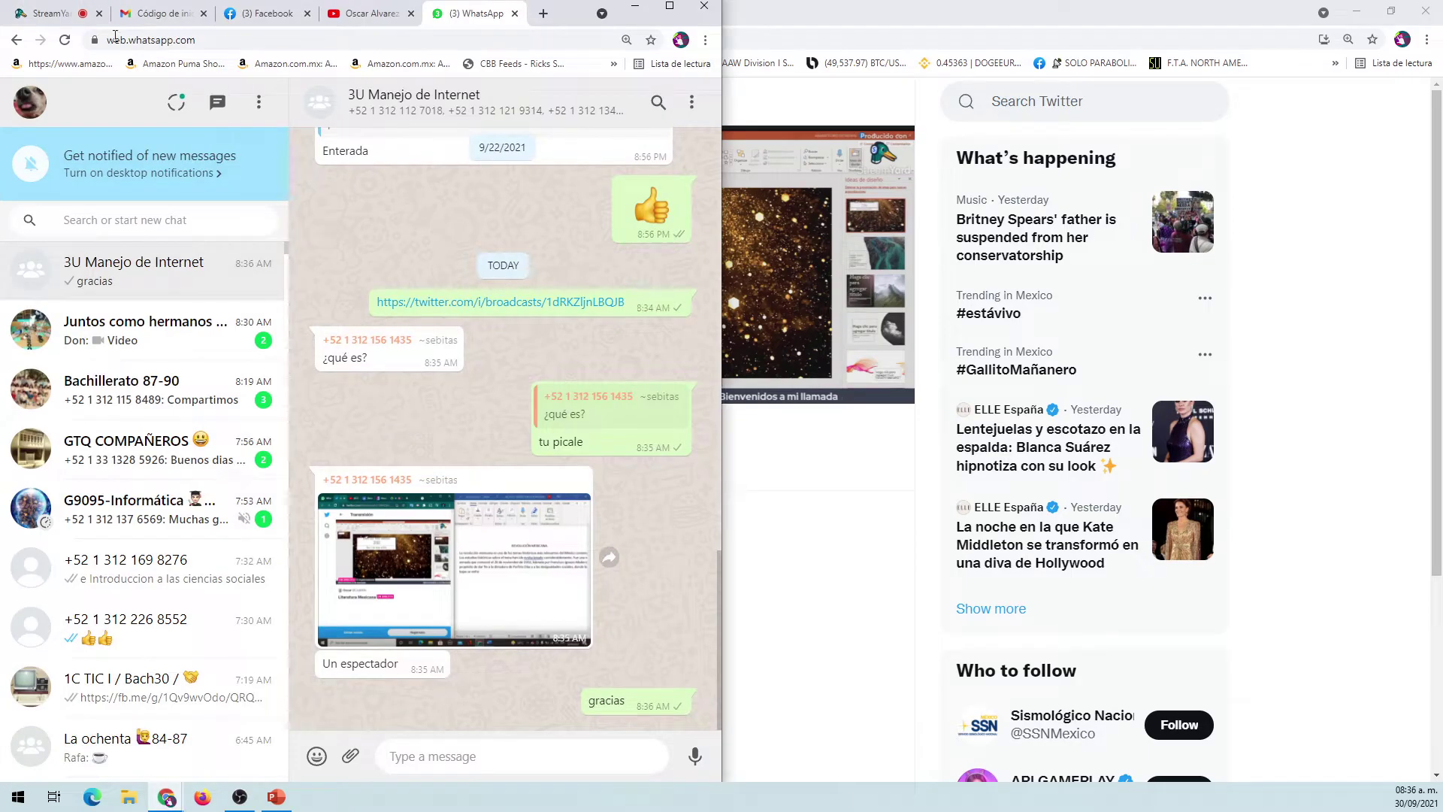
left_click(51, 14)
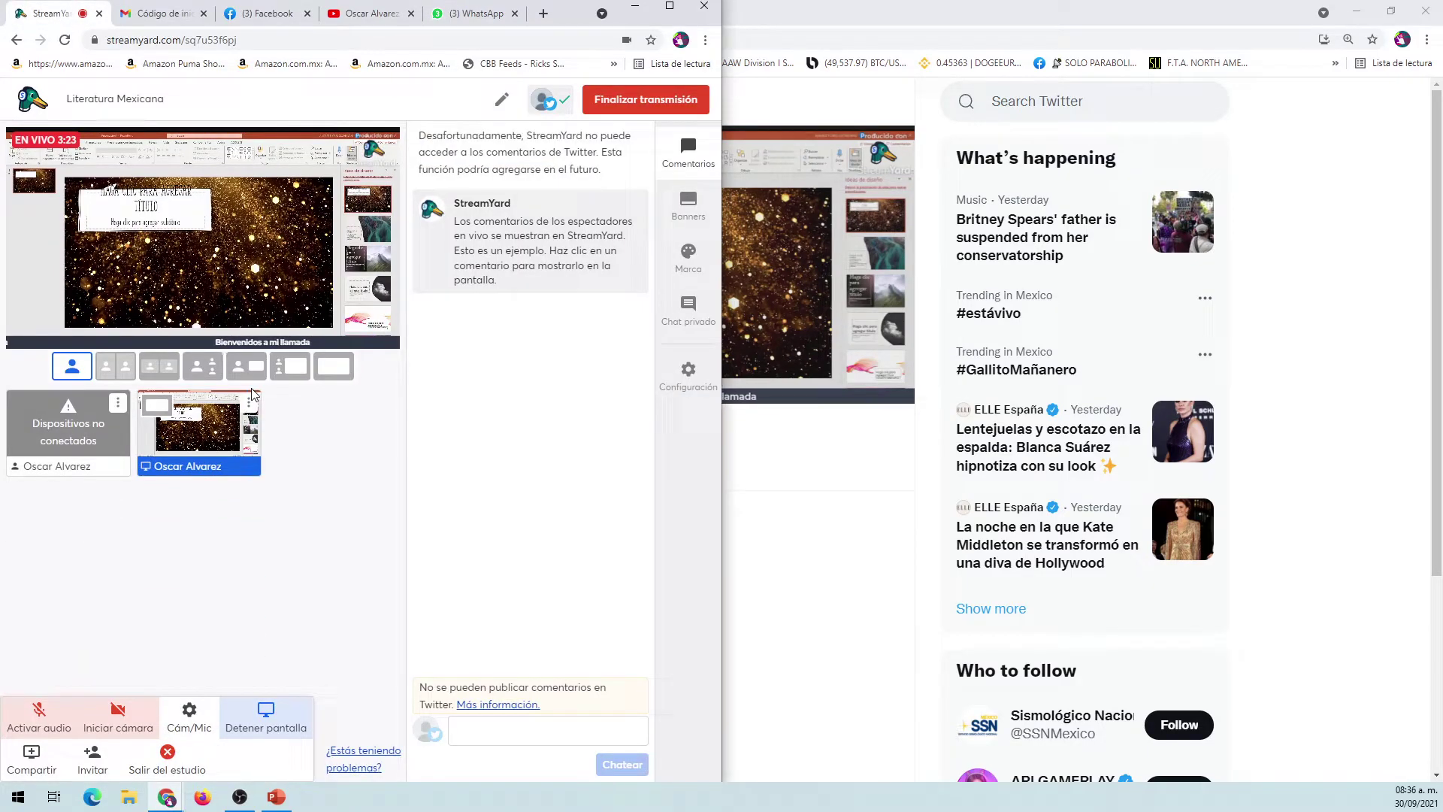
left_click(266, 723)
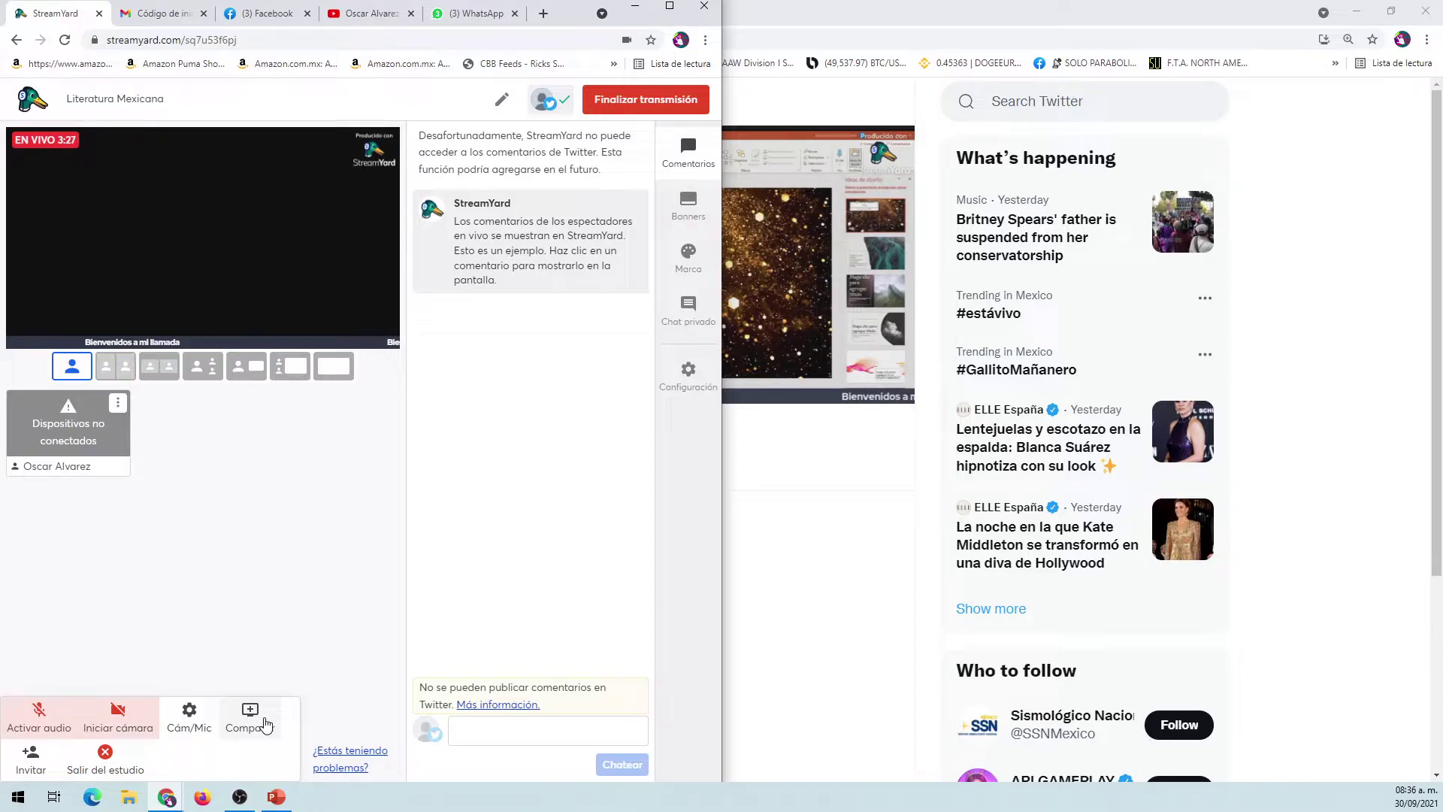
- Snap the Twitter broadcast to the right half and StreamYard to the left, then show the Banners panel
left_click(848, 10)
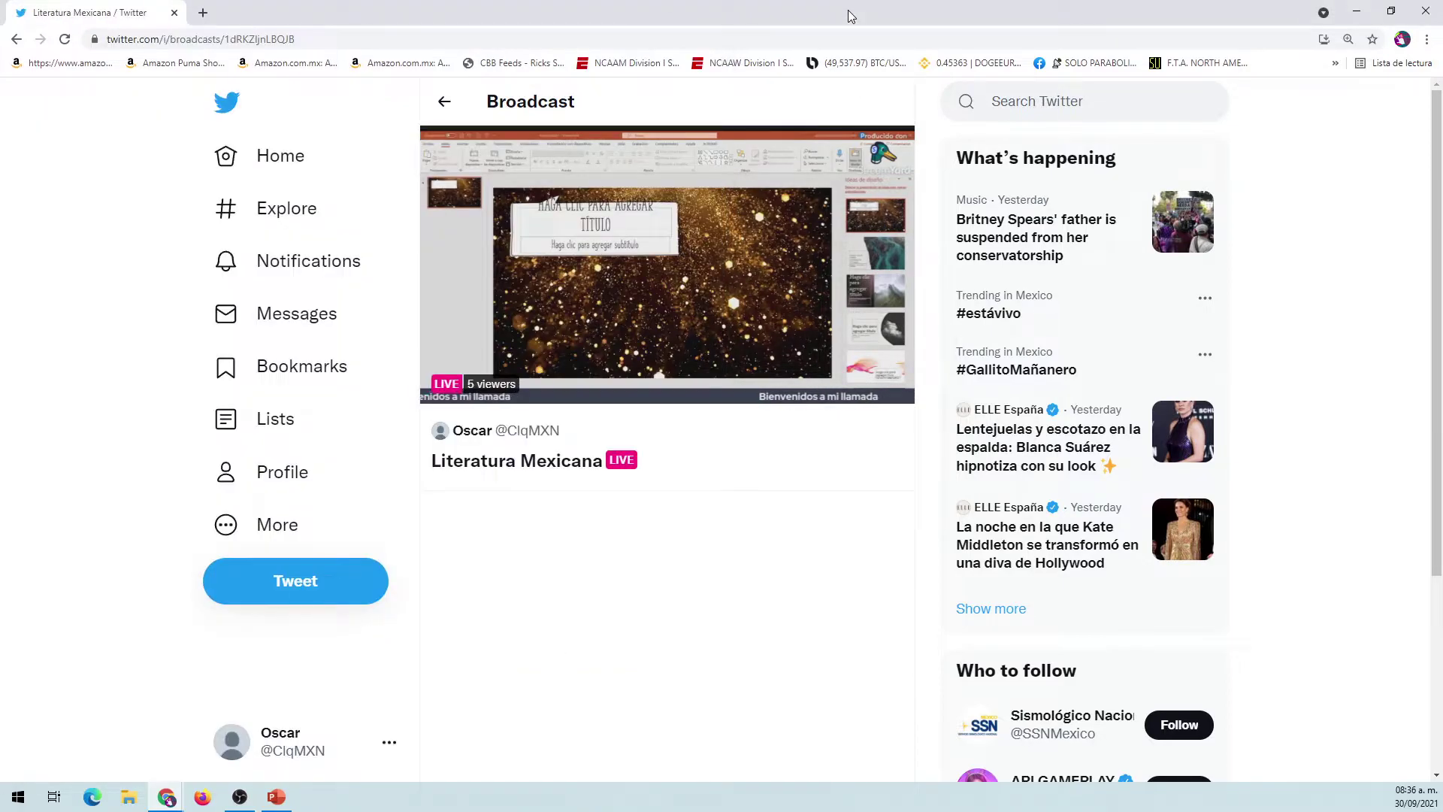
left_click_drag(844, 12, 1437, 202)
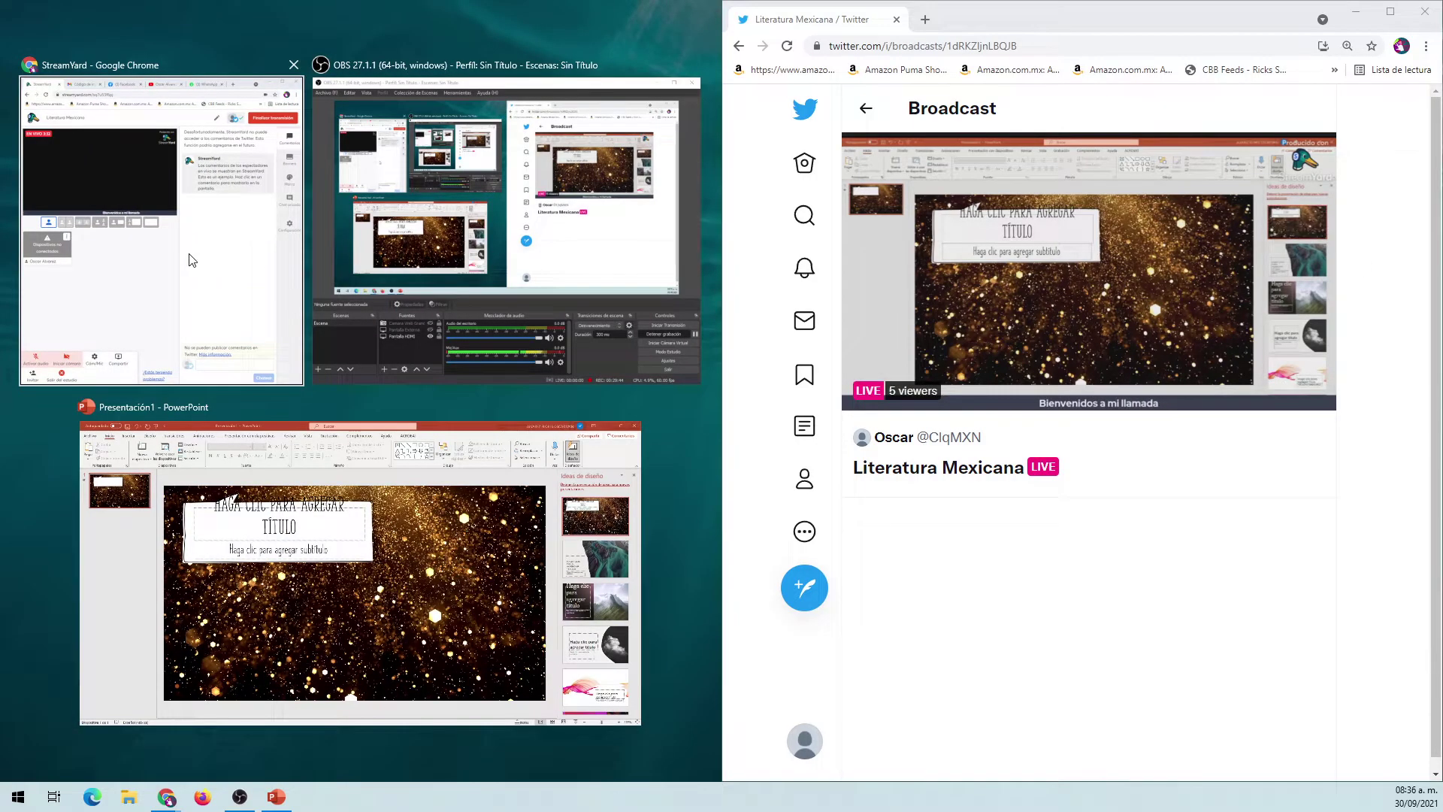
left_click(188, 256)
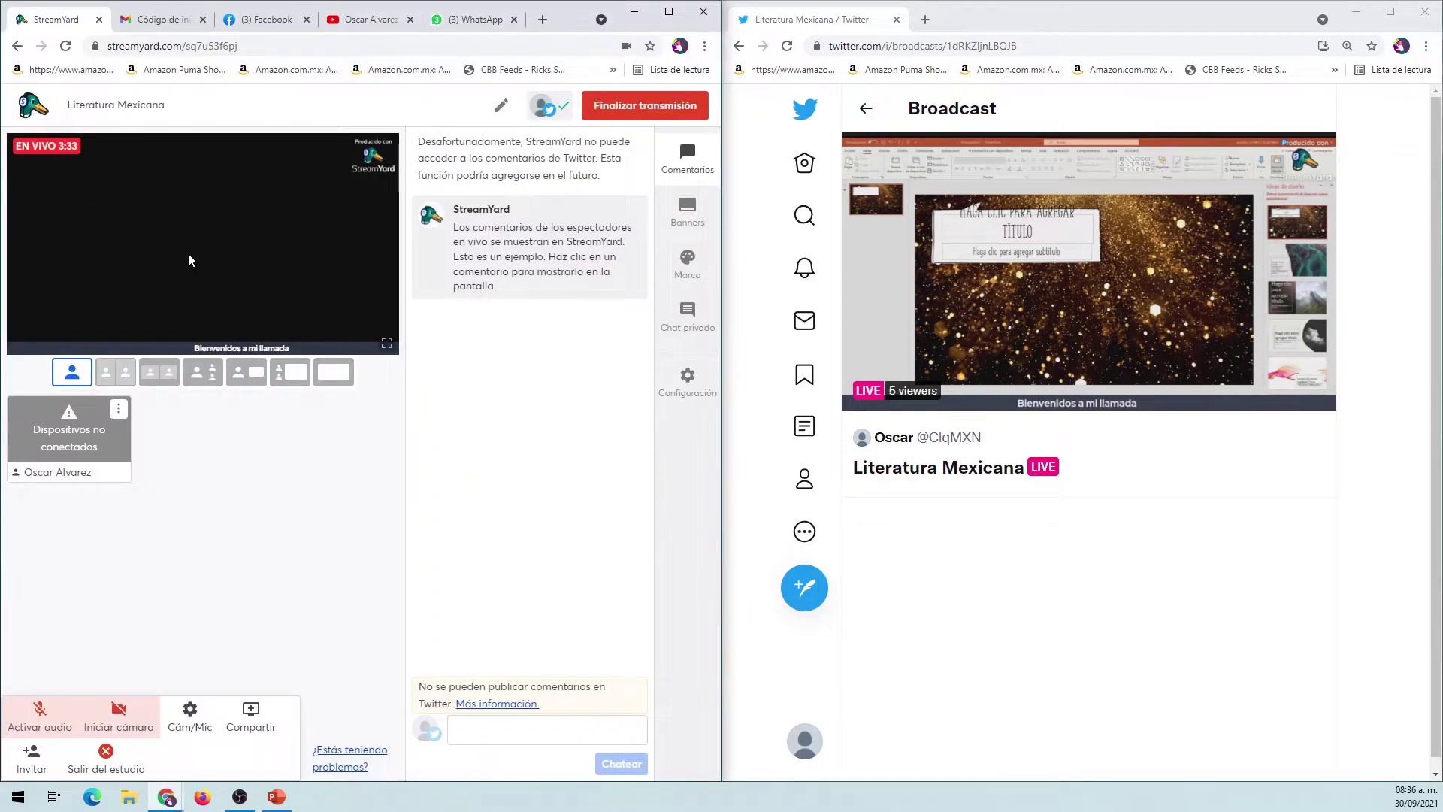
mouse_move(1019, 316)
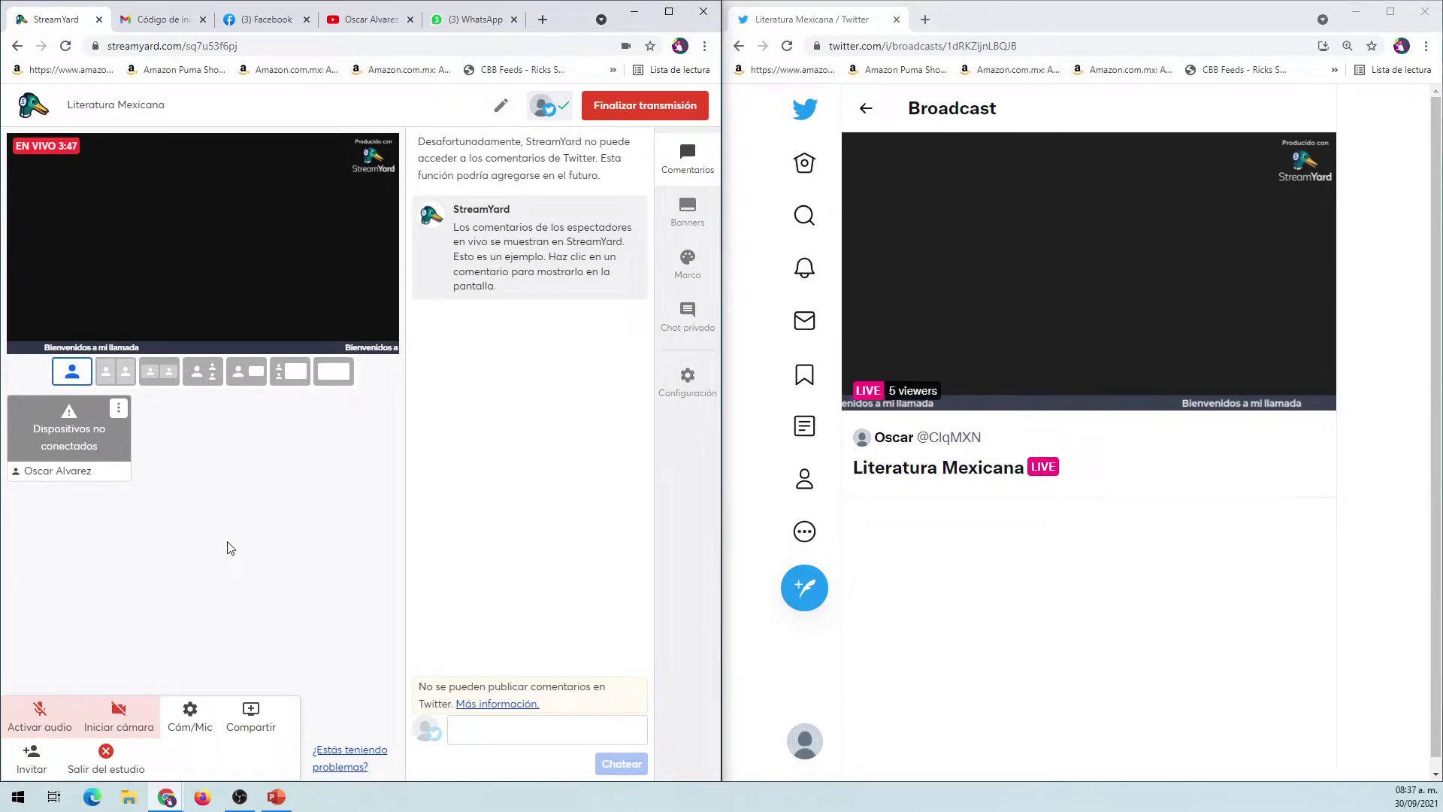
mouse_move(1091, 289)
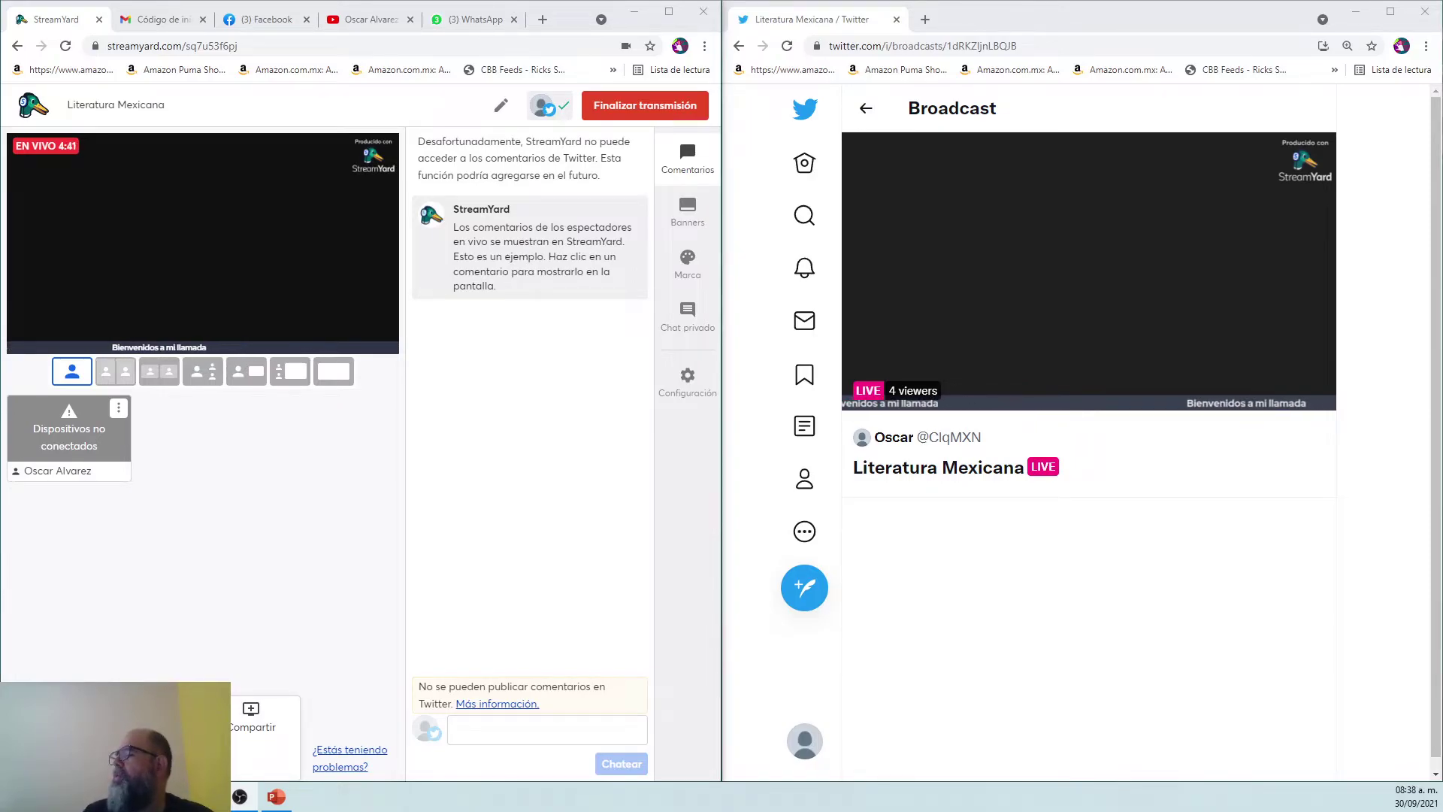
left_click(688, 218)
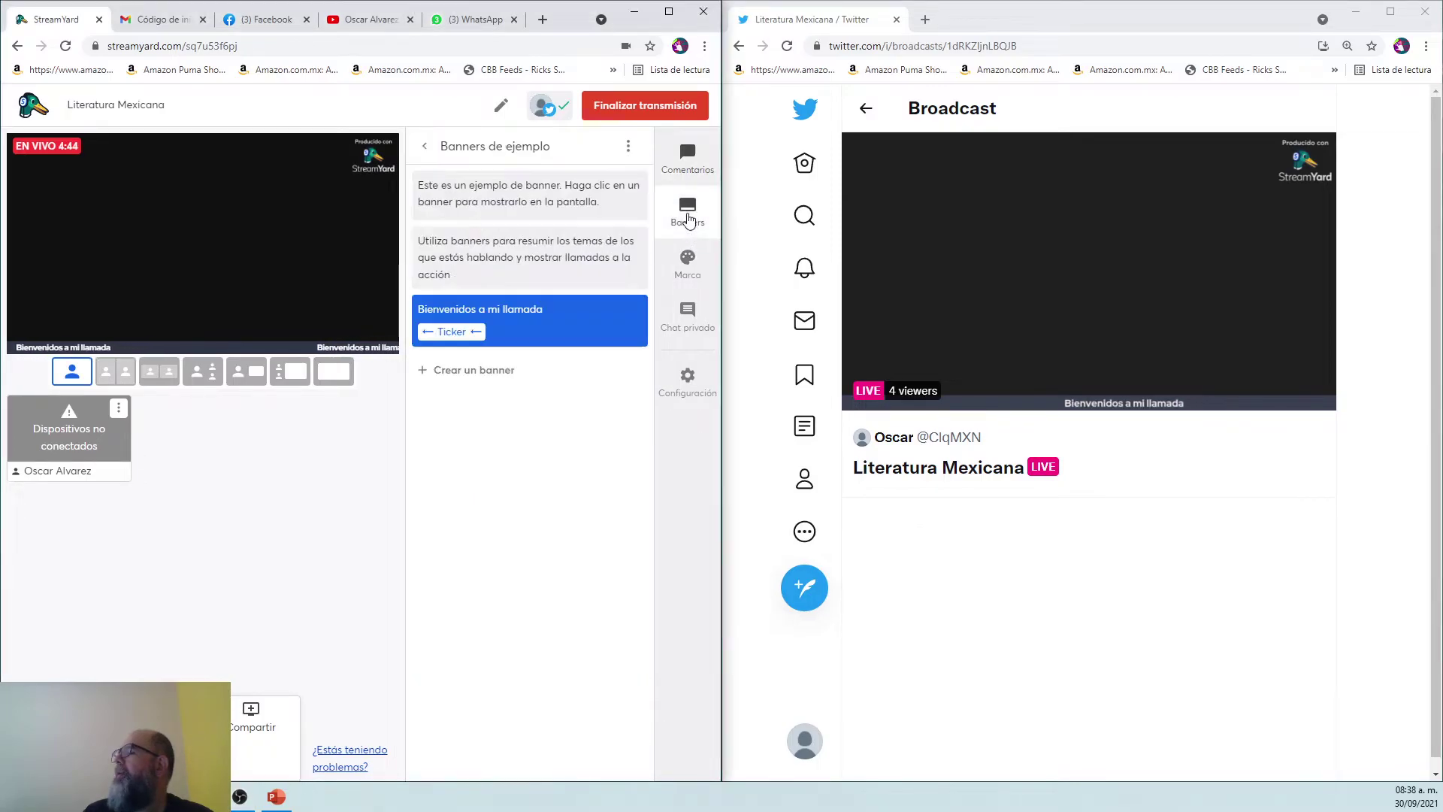
- Hide the welcome banner, retype it as 'Puro 30 - Albarrada', save, and show it on stream
left_click(527, 331)
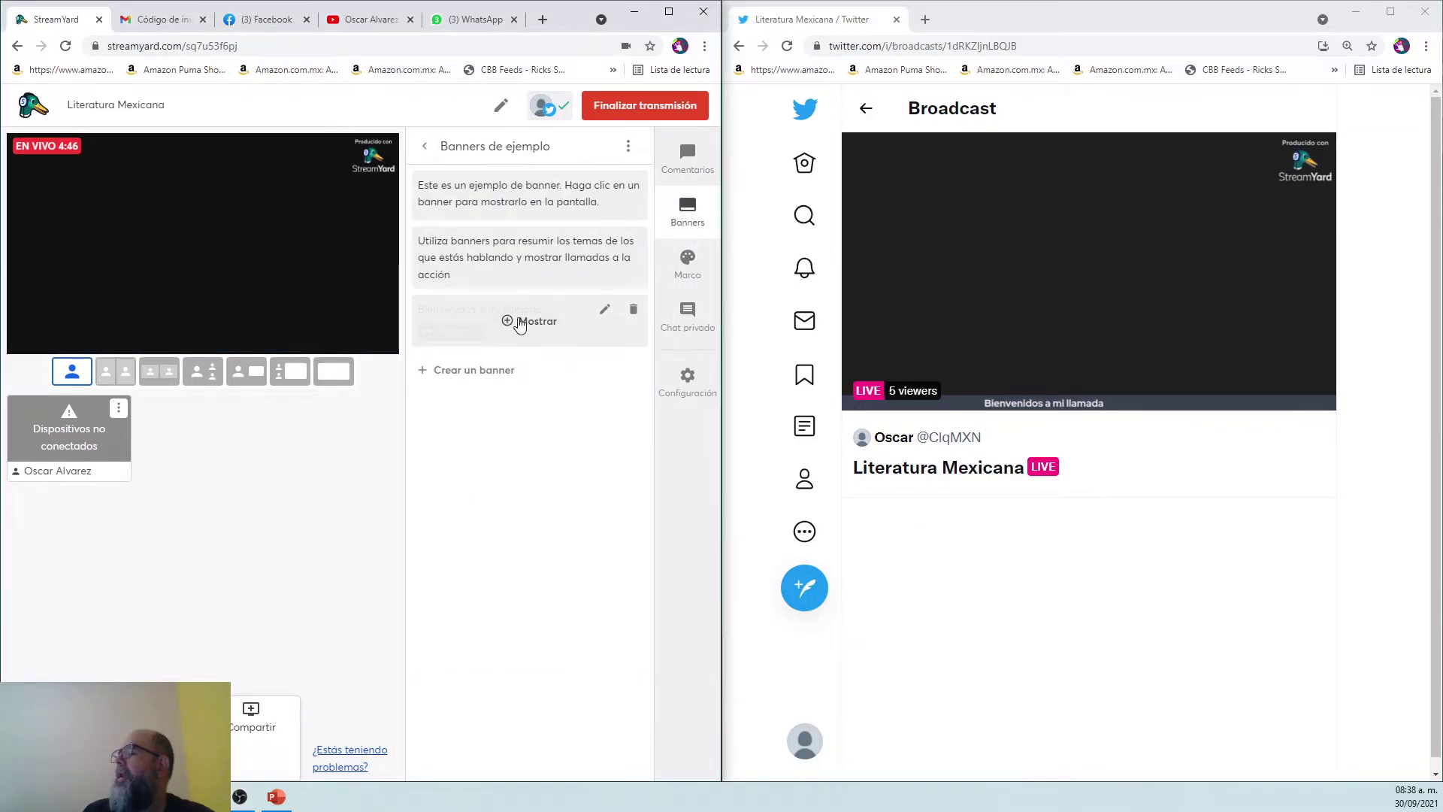
left_click(602, 316)
left_click_drag(563, 312, 292, 299)
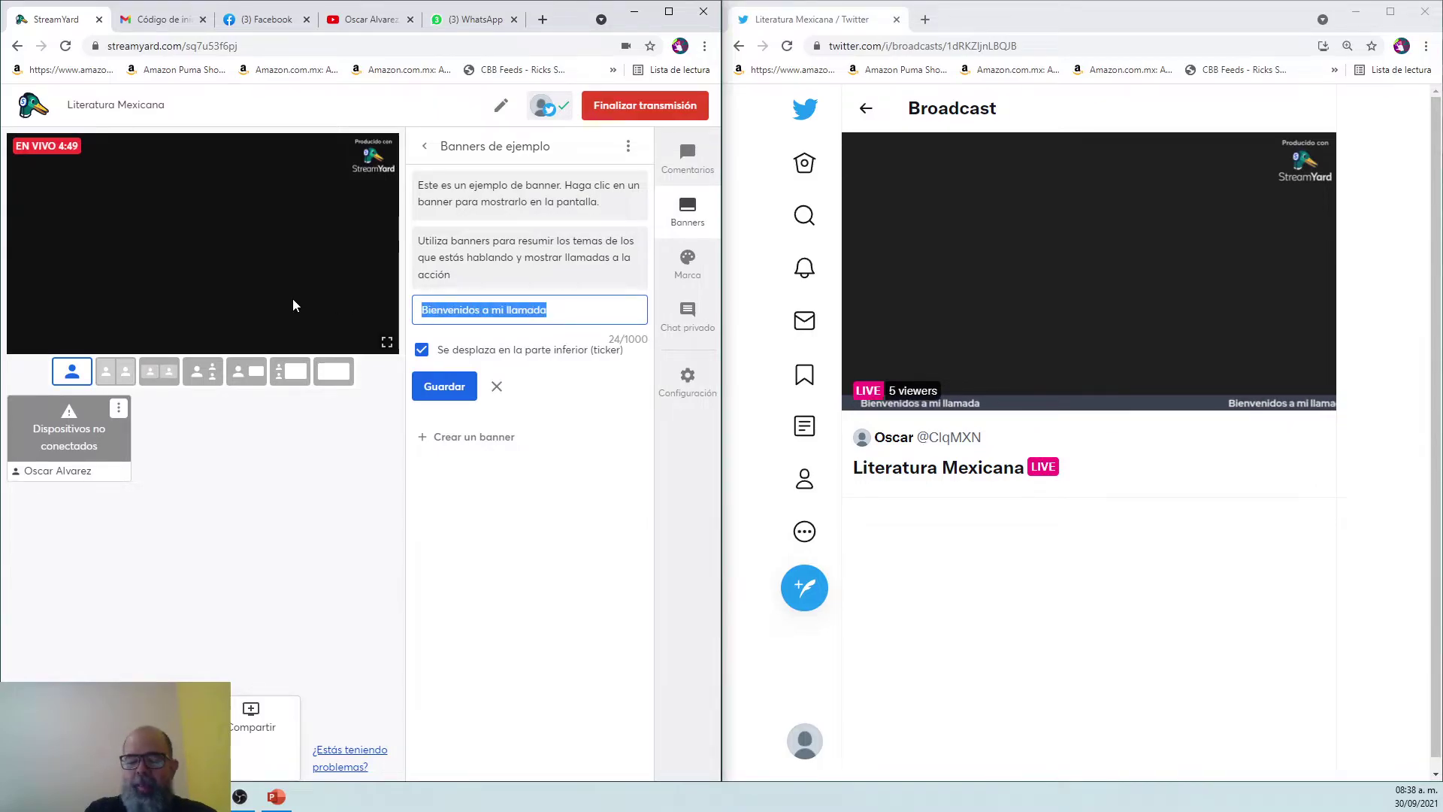
type("Puro 30")
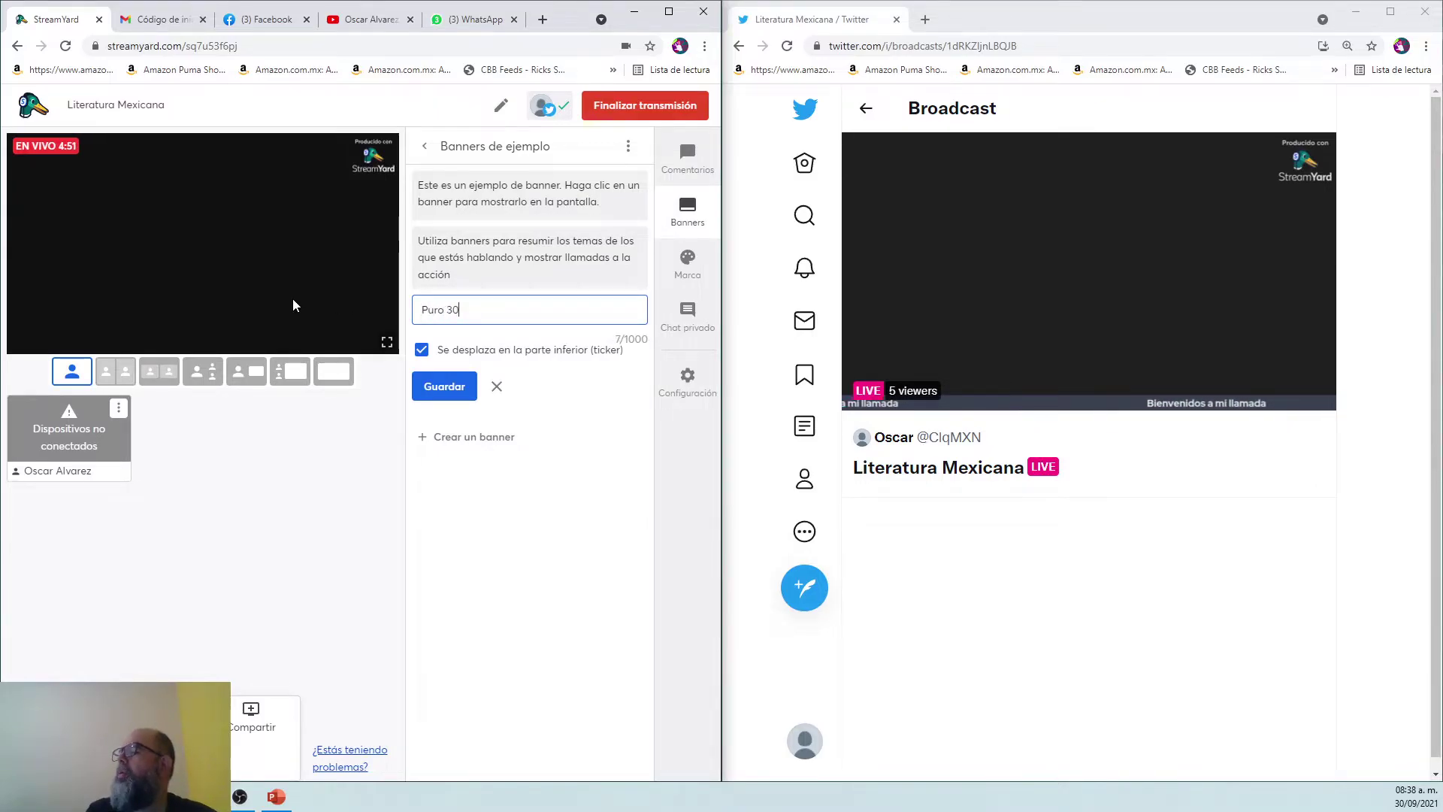
type(" - Albarrada")
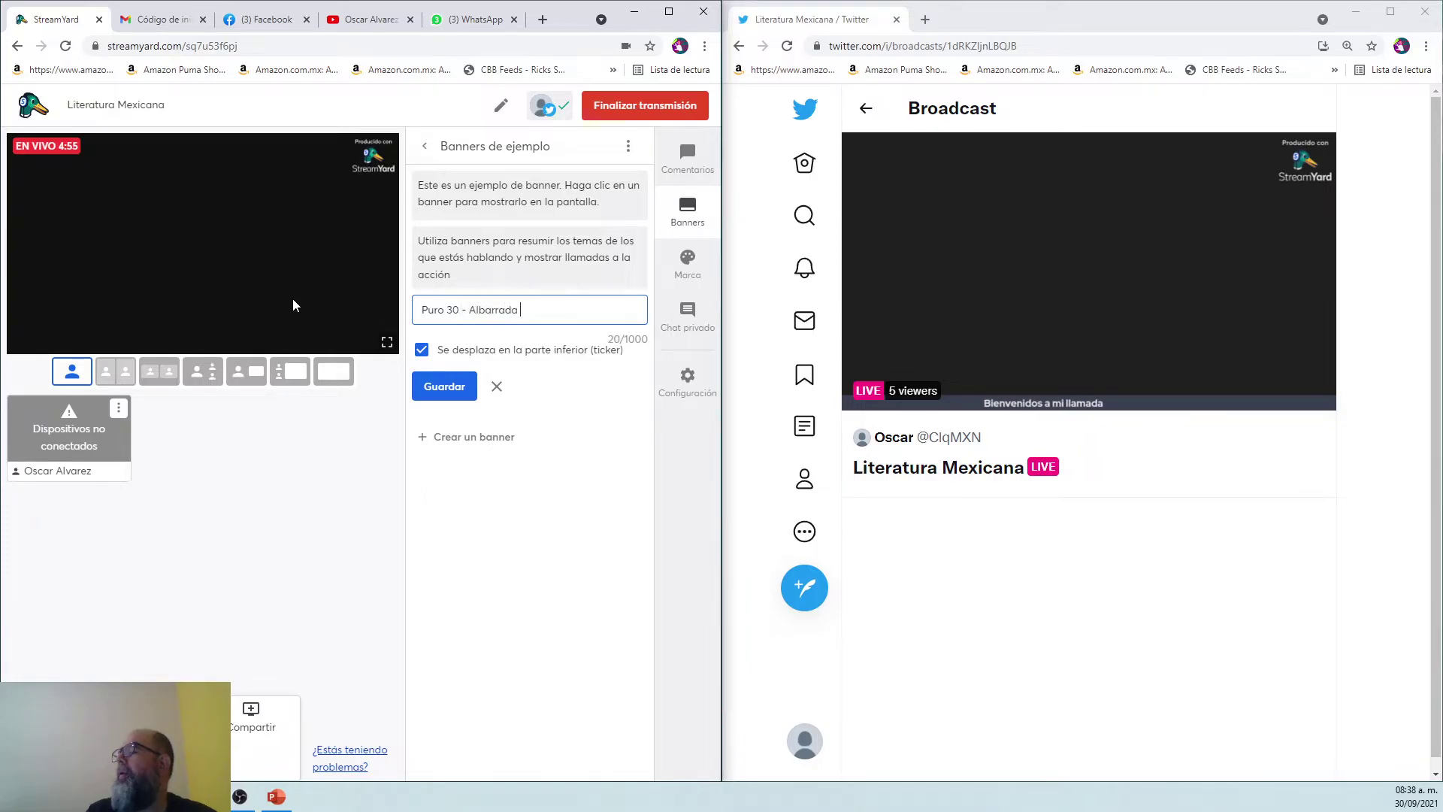
left_click(443, 385)
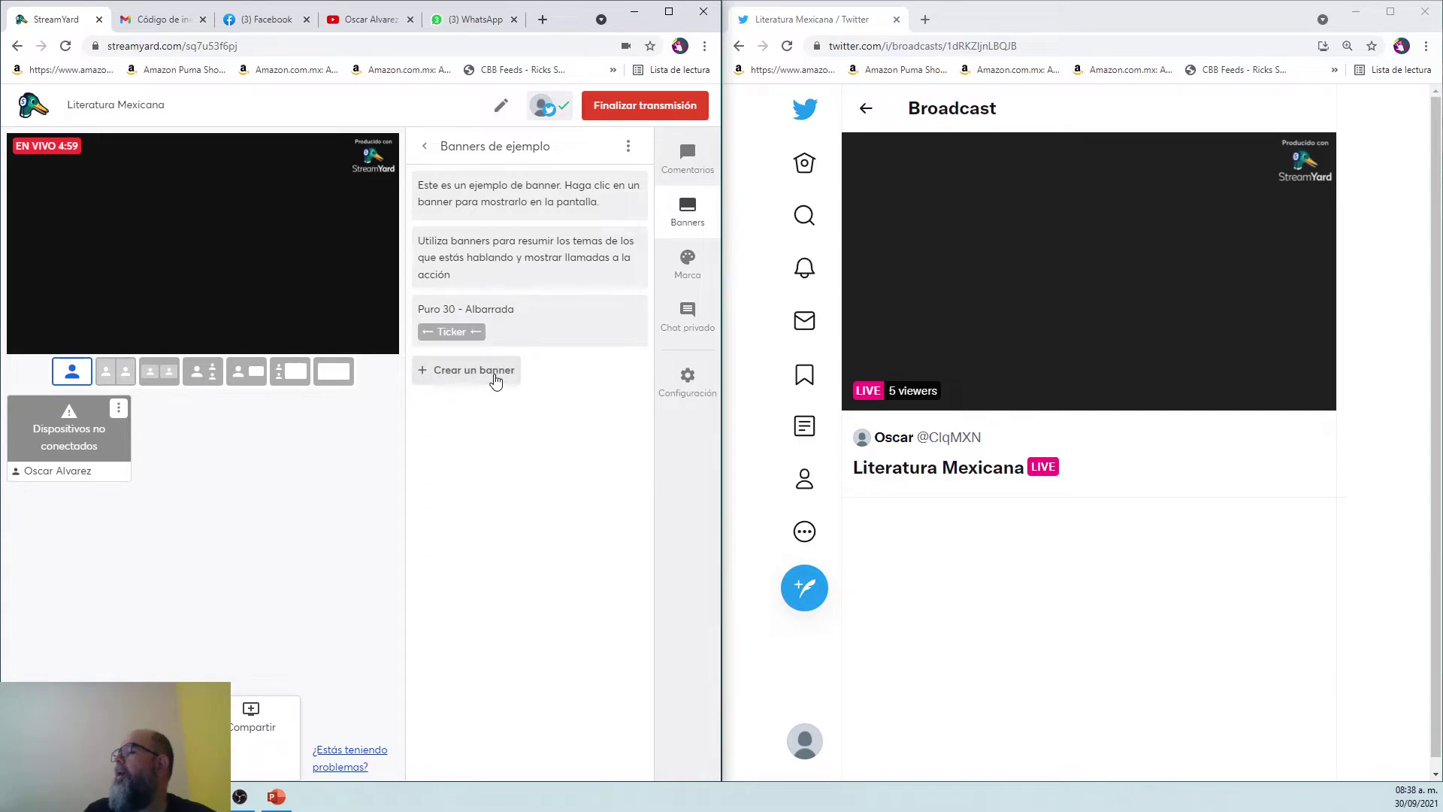
left_click(537, 323)
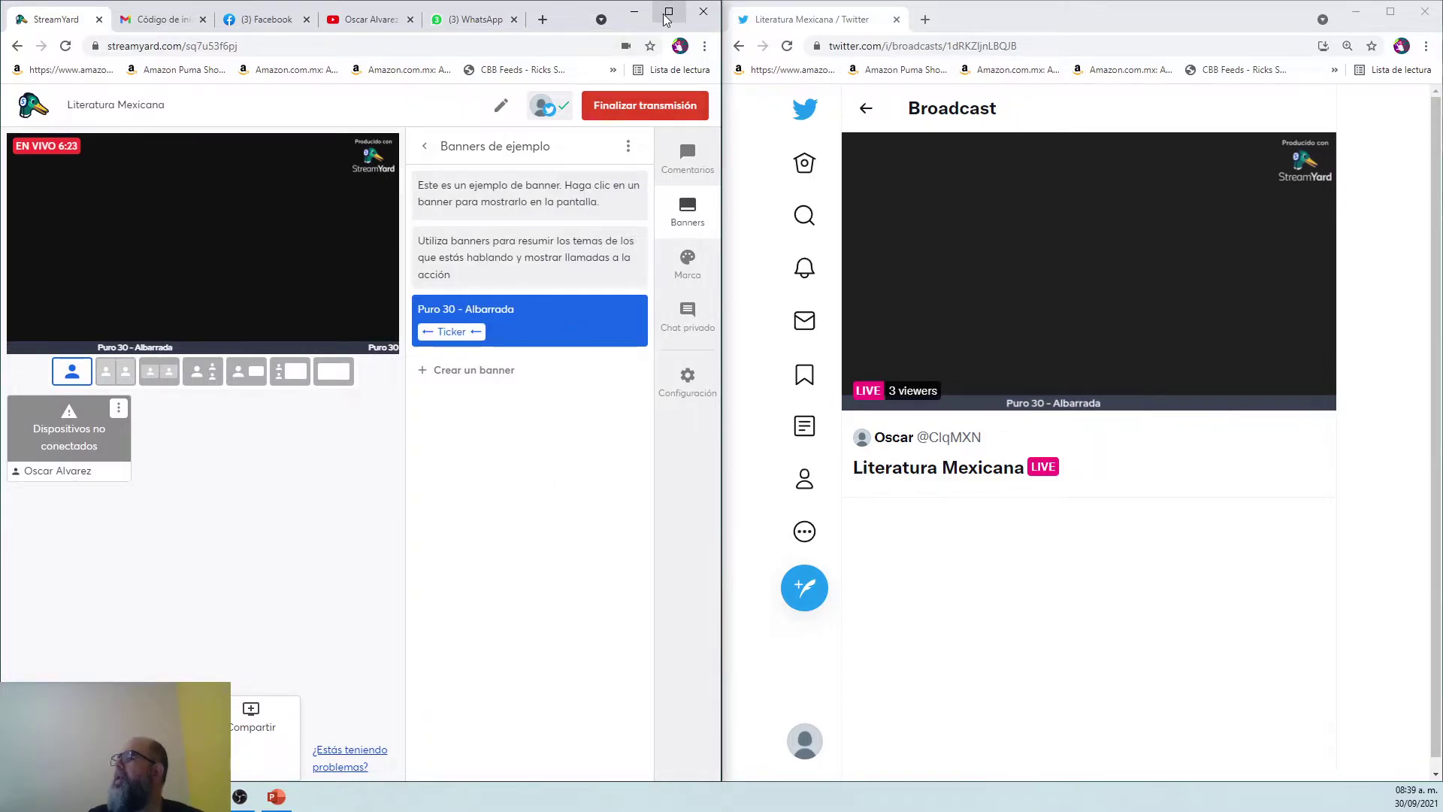
mouse_move(1062, 384)
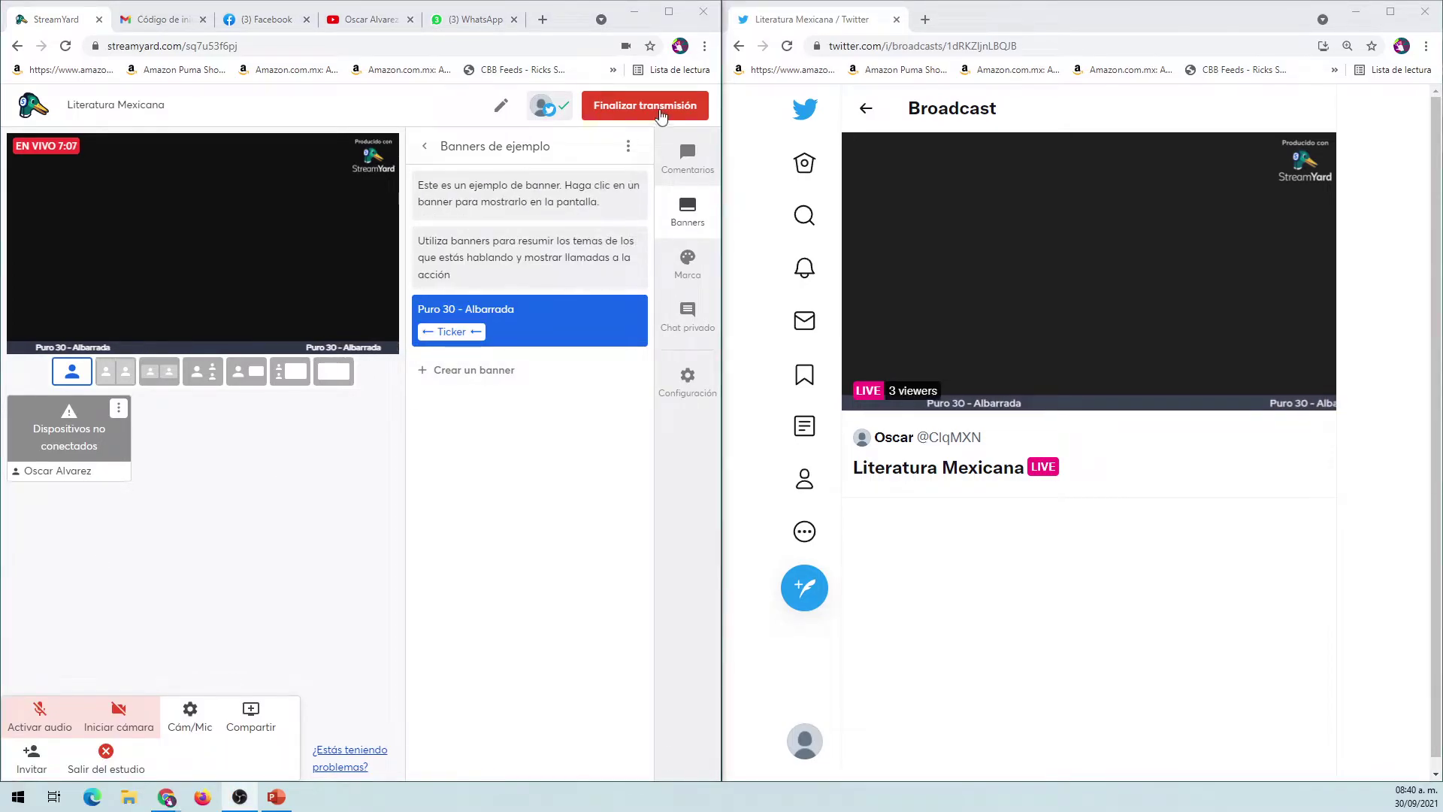
- Maximize StreamYard, confirm Finalizar transmisión, rate it Bien with thumbs-up, and choose Ahora no
left_click(670, 12)
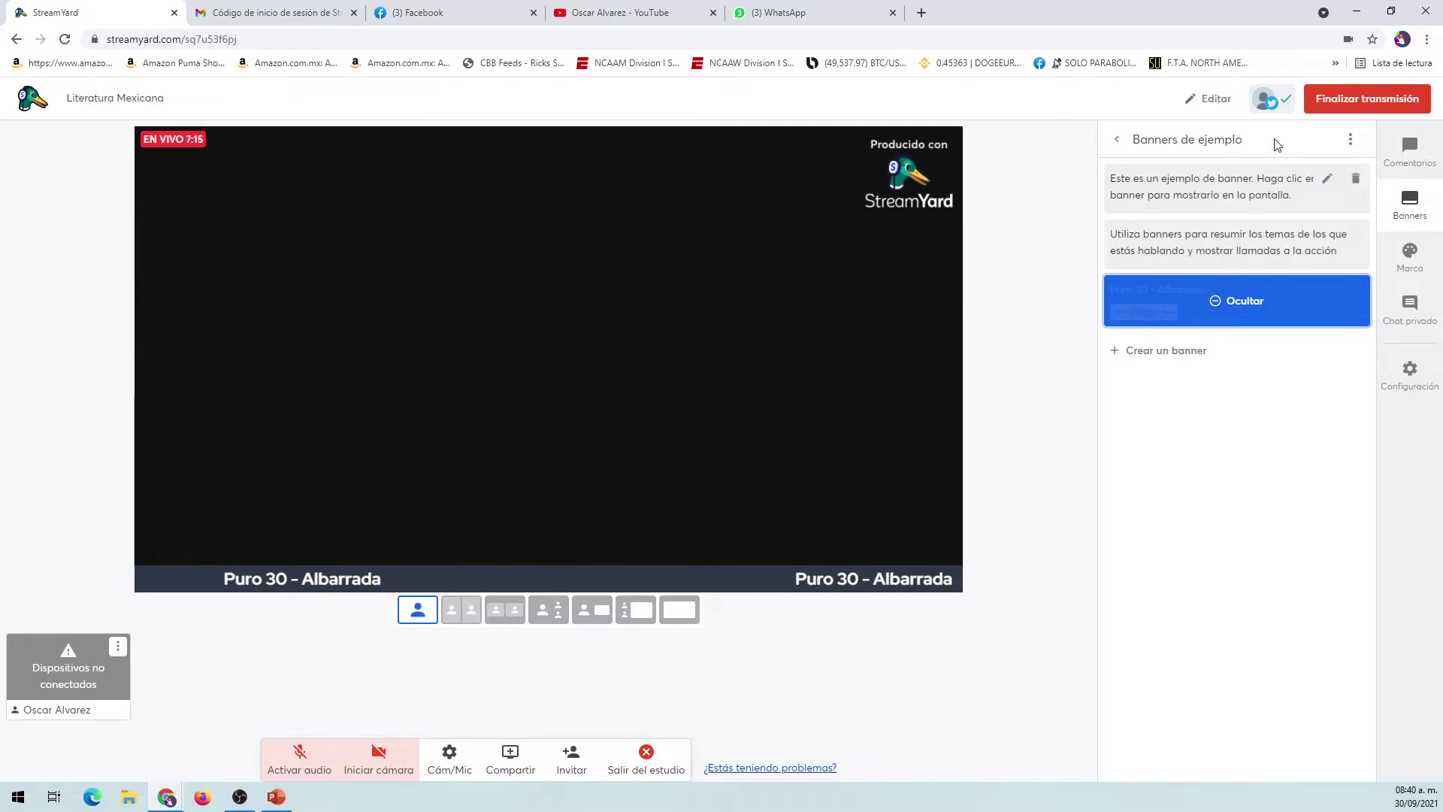
left_click(1328, 109)
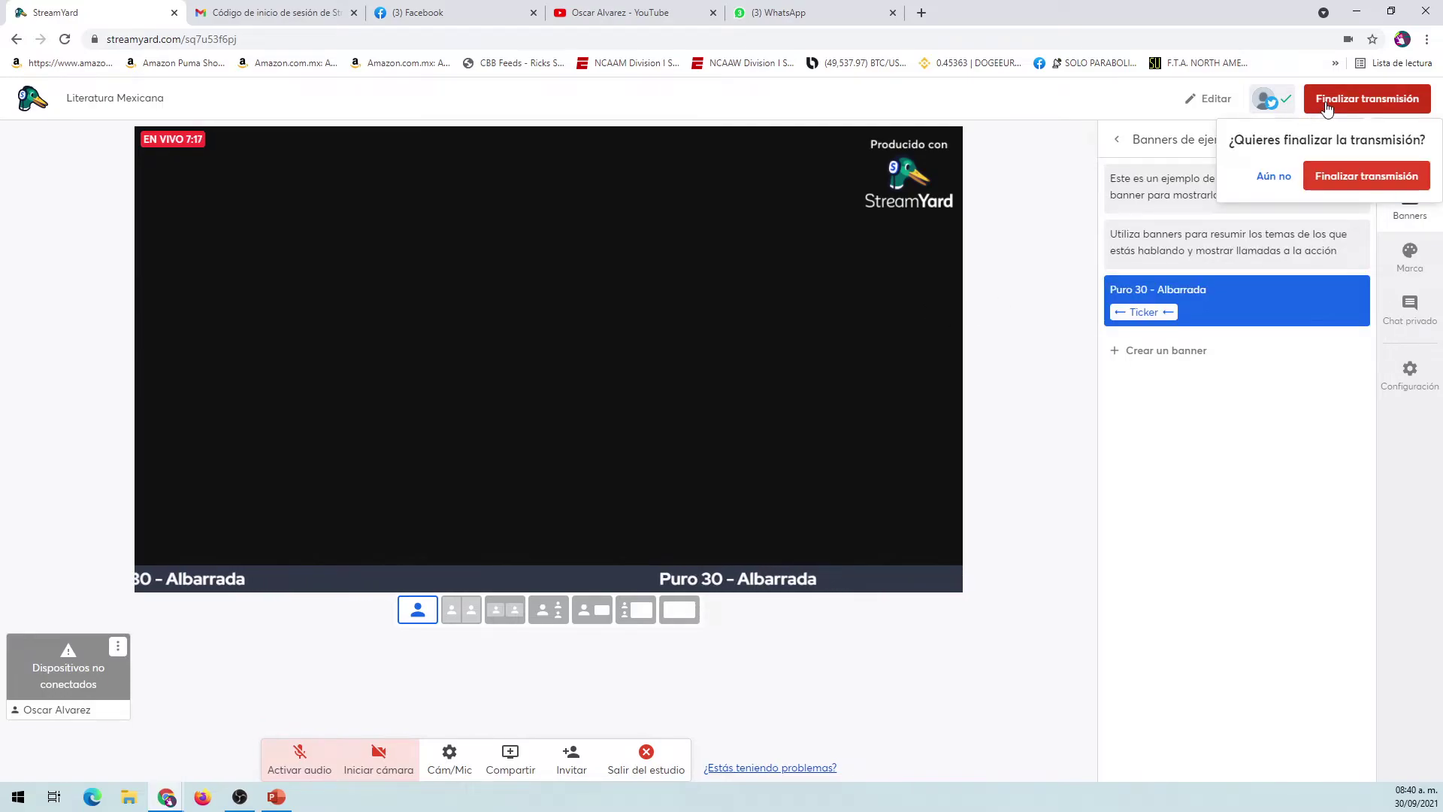
left_click(1337, 181)
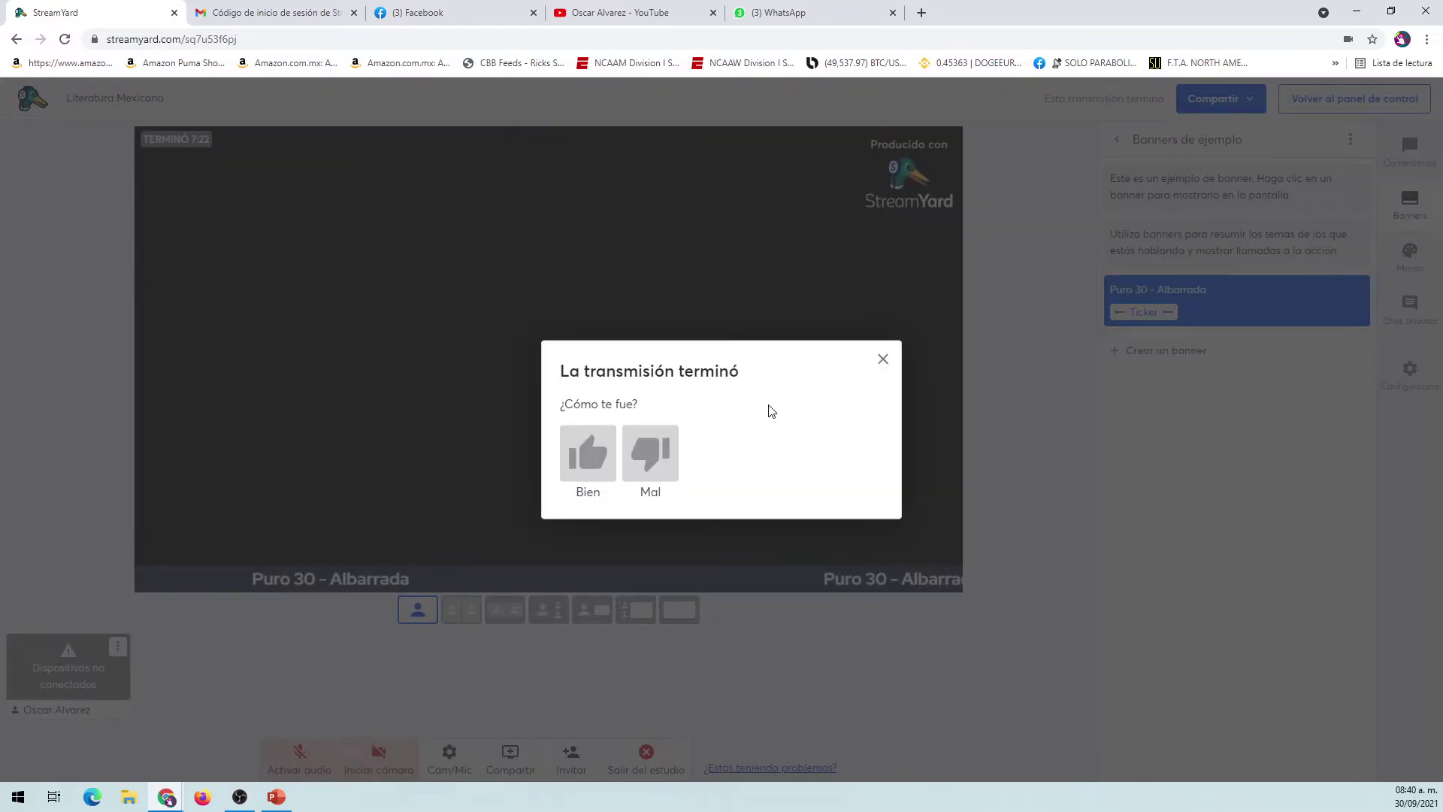
left_click(576, 455)
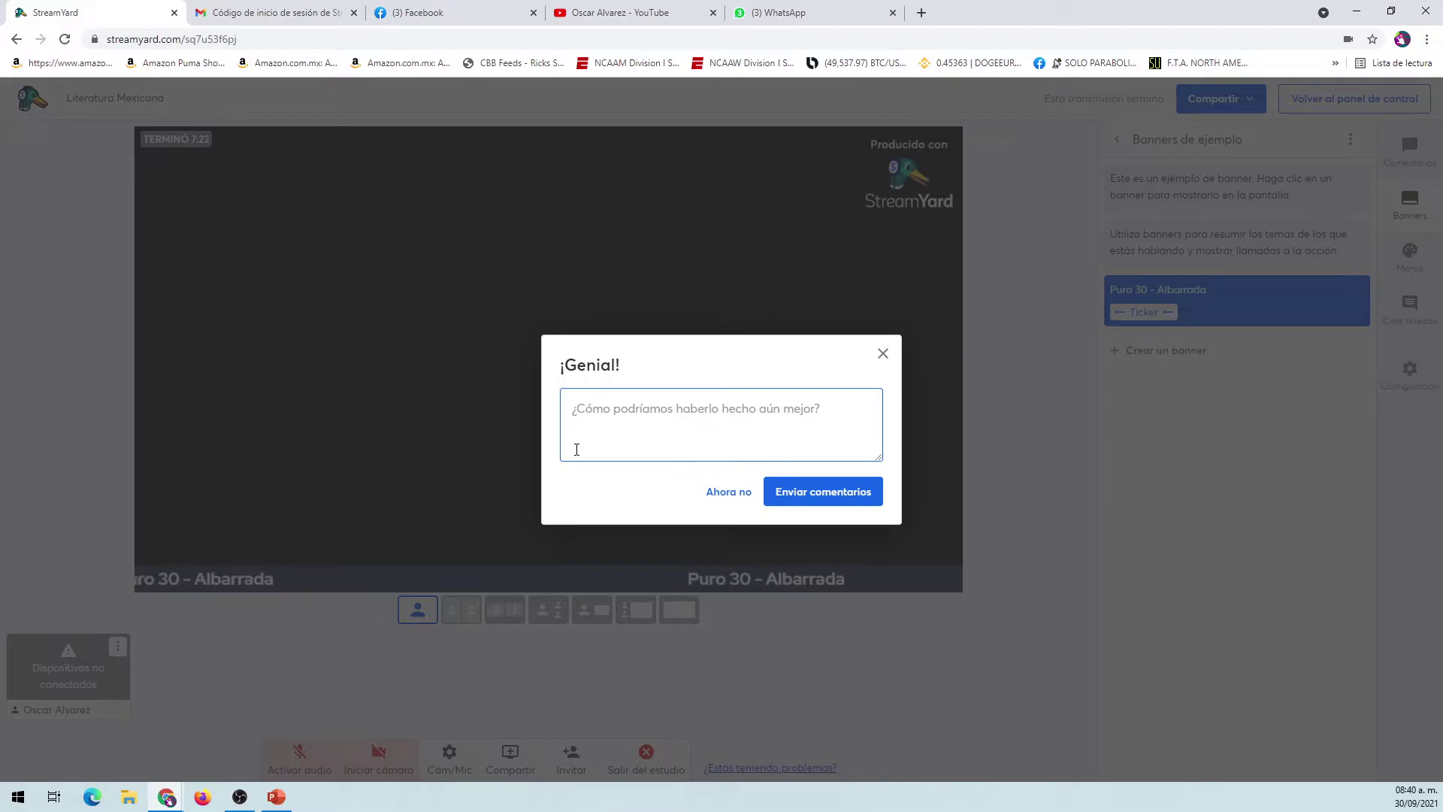
left_click(714, 492)
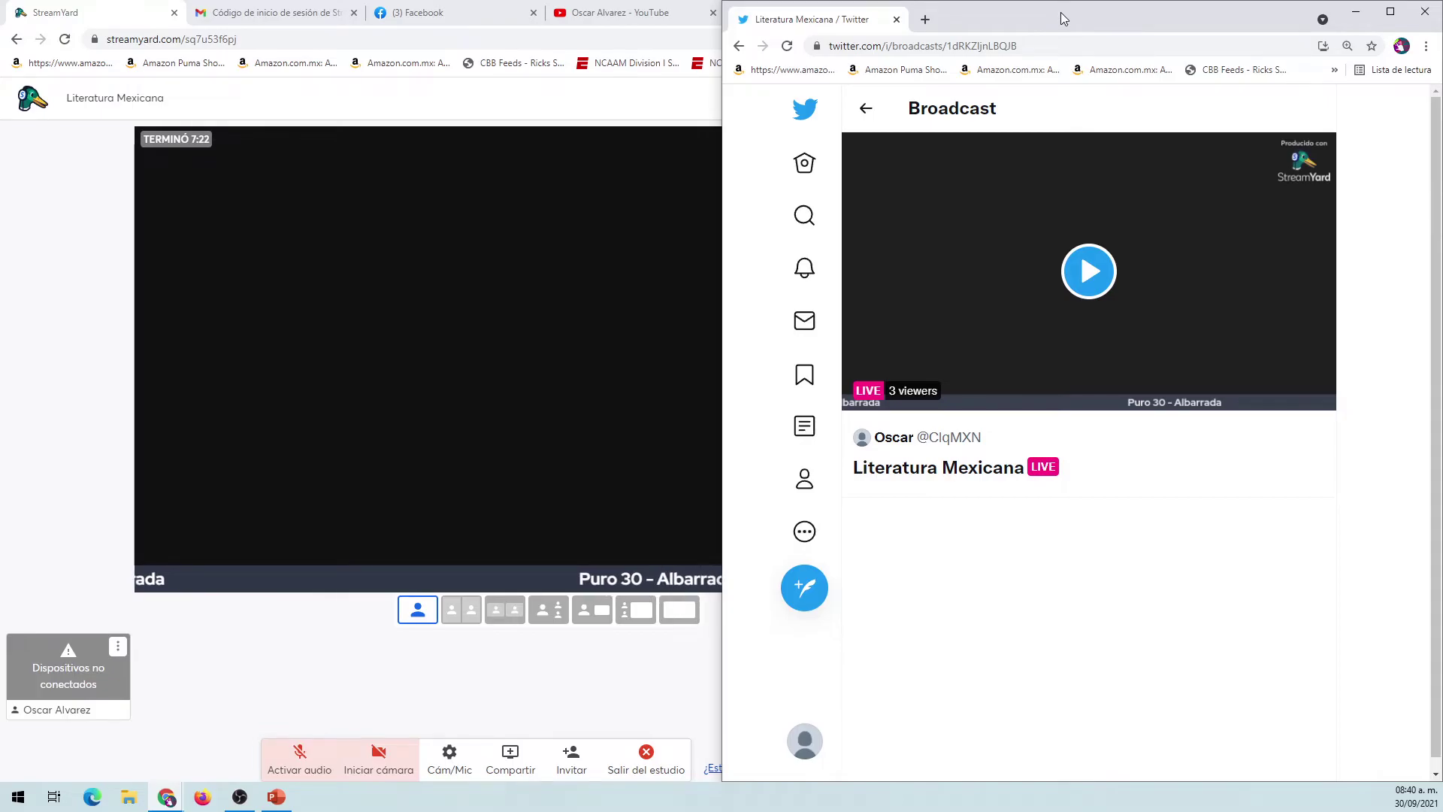
- Merge the Twitter page into the main window and play, then pause, the recorded broadcast
left_click_drag(861, 21, 996, 9)
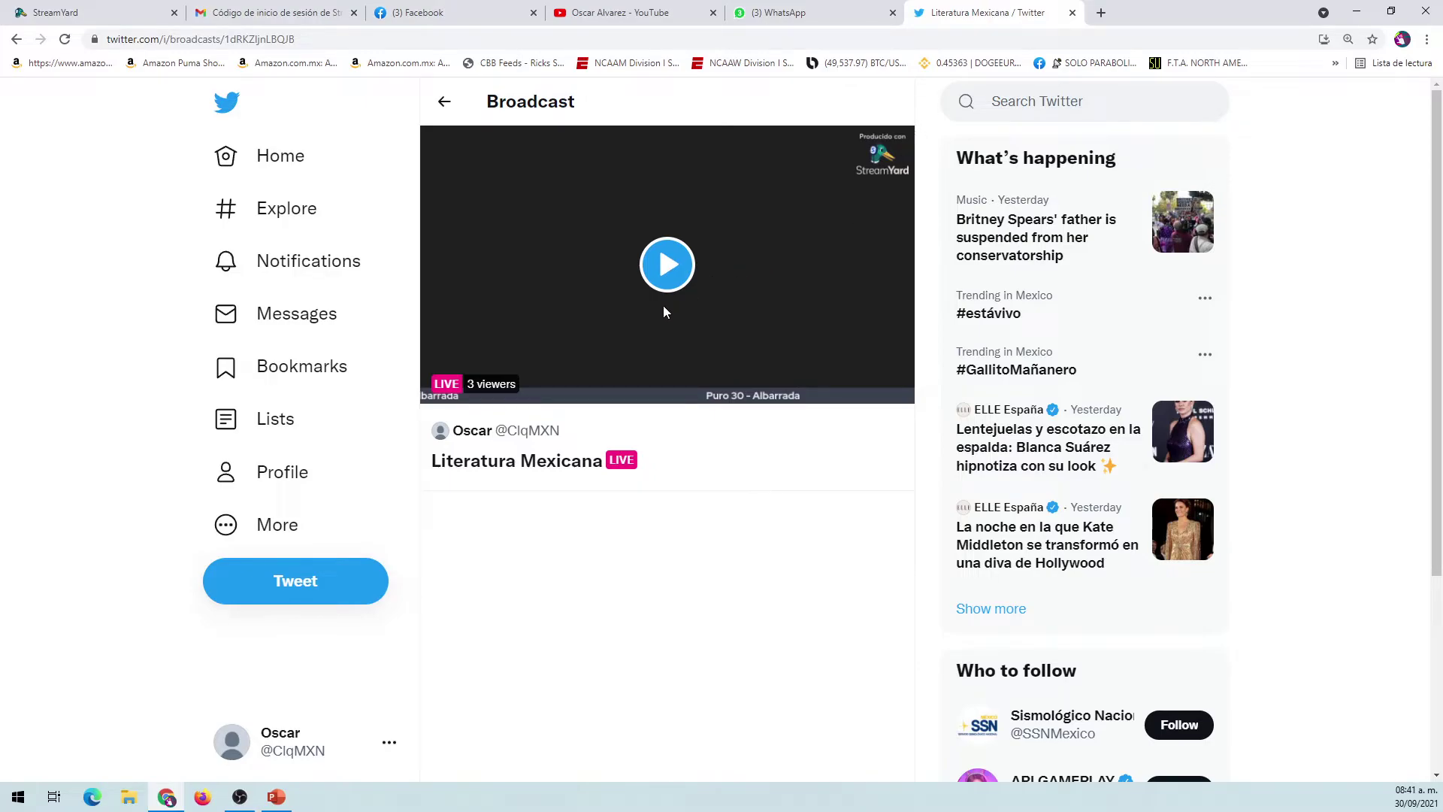
left_click(664, 278)
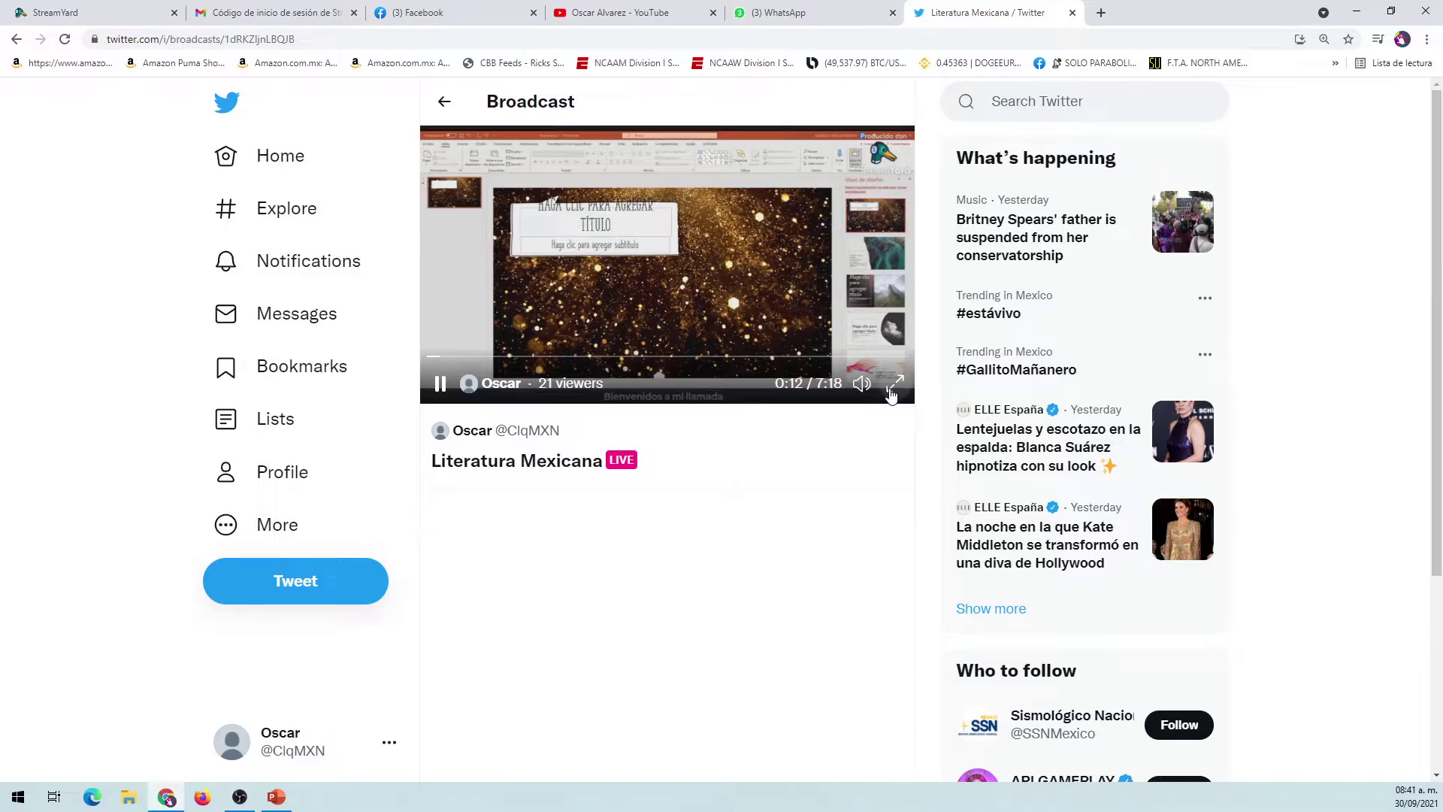
left_click(894, 383)
left_click(891, 396)
key("Escape")
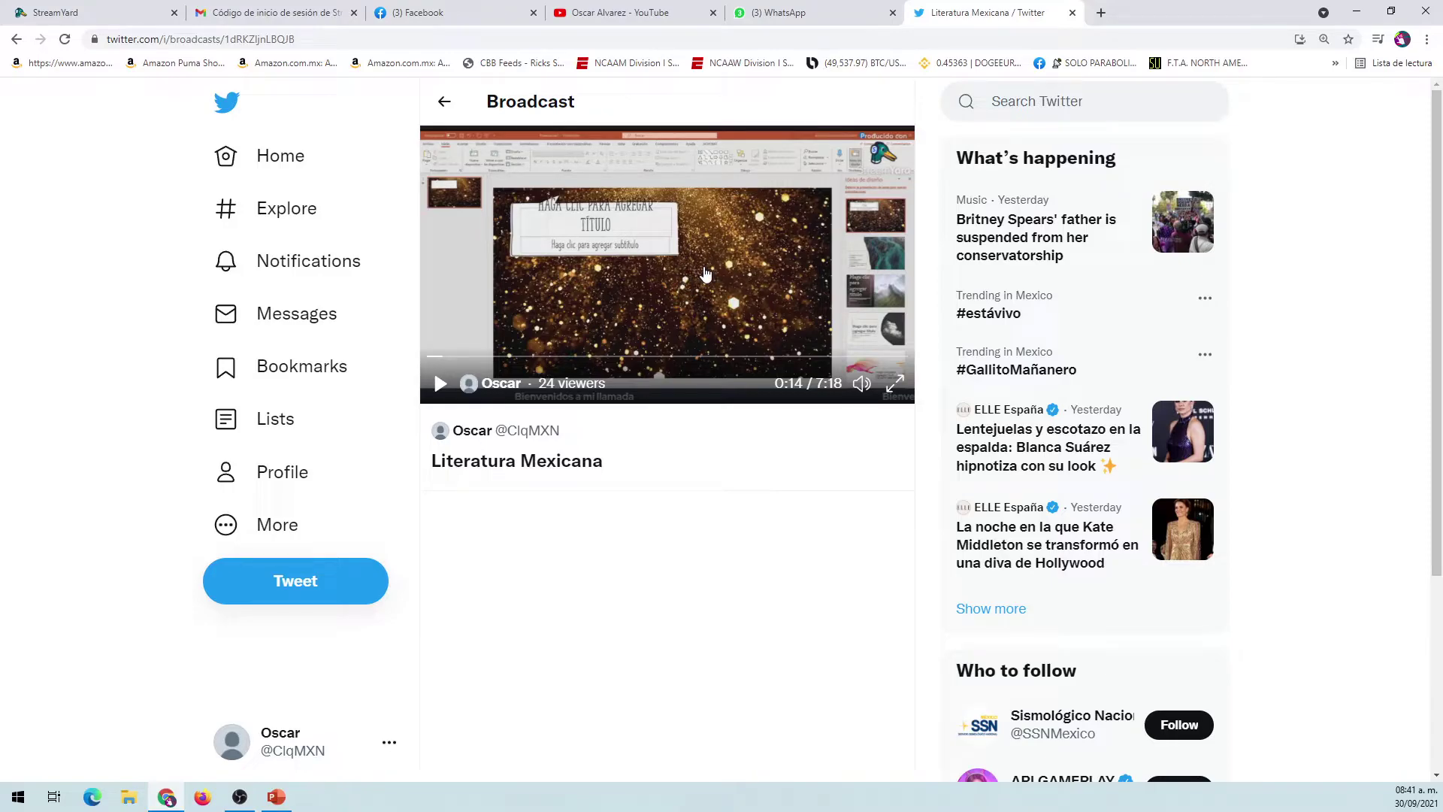
- Copy the broadcast video's address, load it in a new tab, then enter sites.google.com in another
right_click(704, 269)
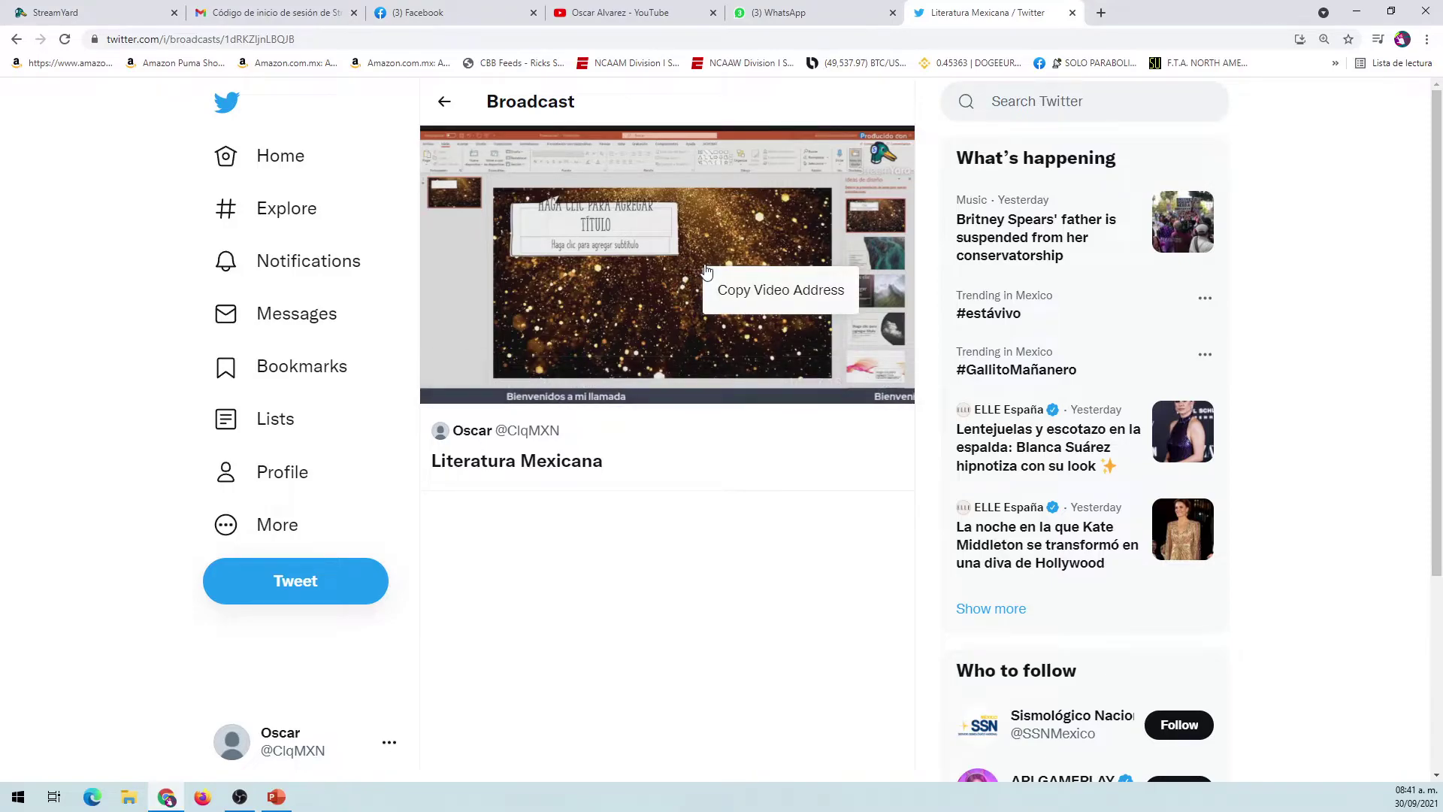
left_click(772, 295)
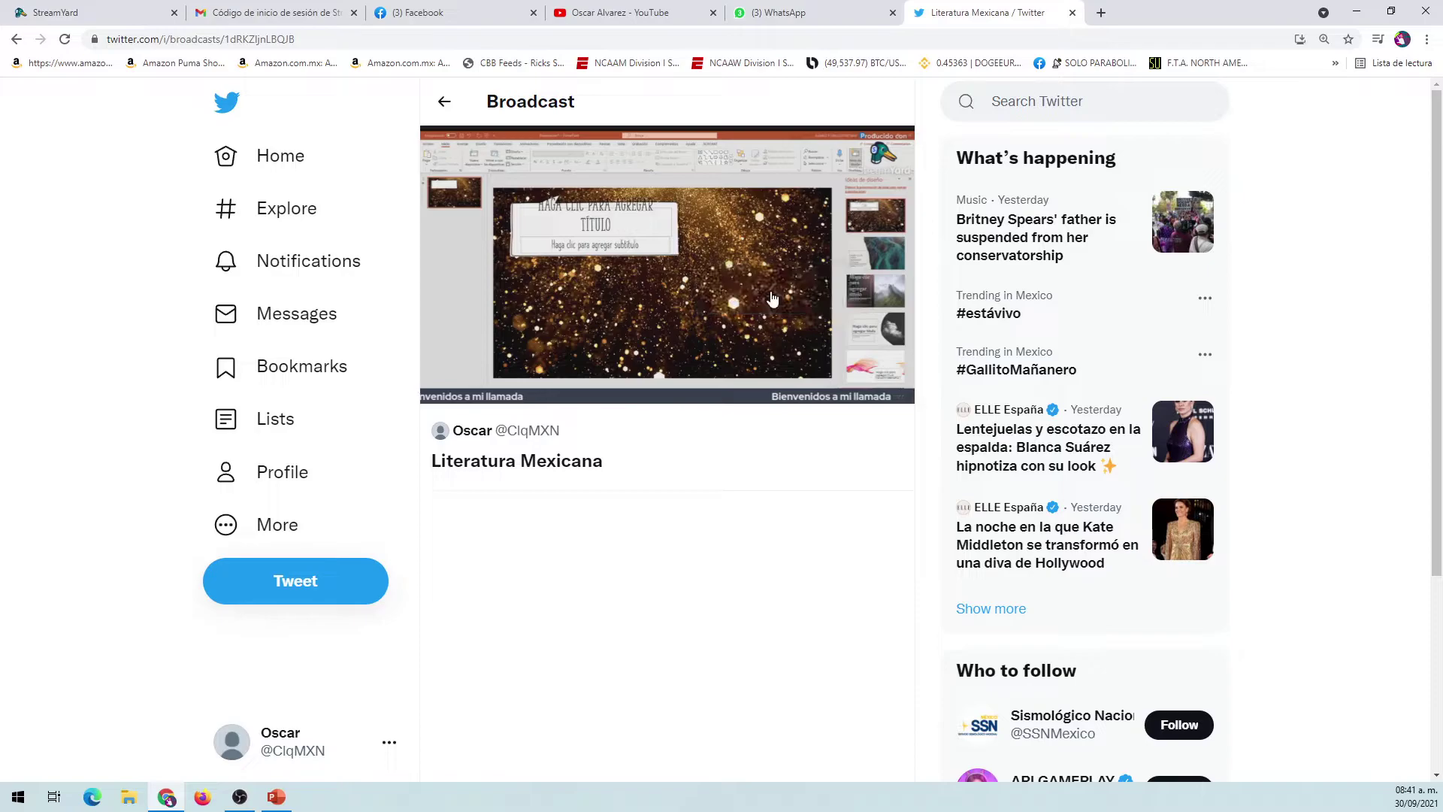
left_click(1101, 13)
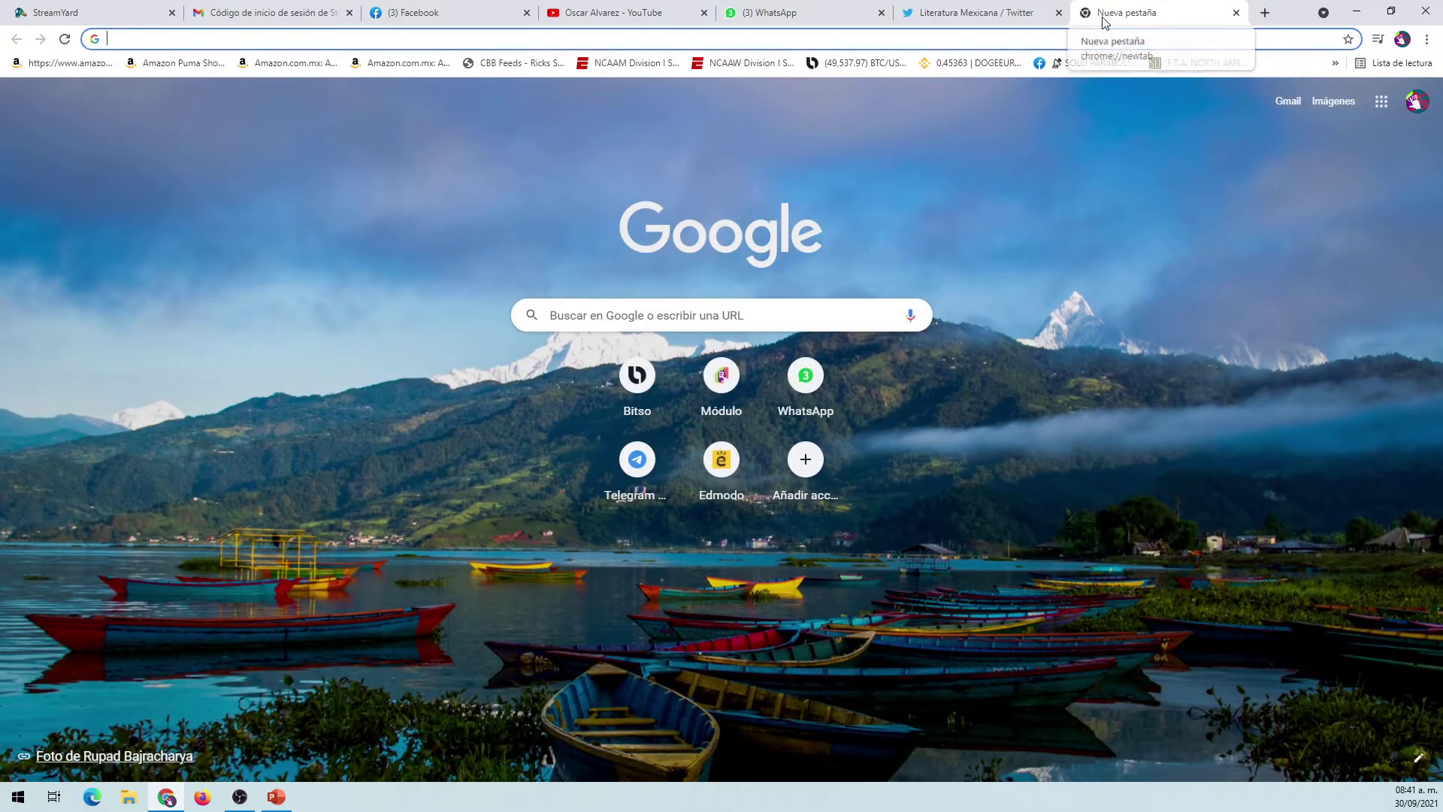
type("https://twitter.com/i/broadcasts/1dRKZljnLBQJB")
key("Return")
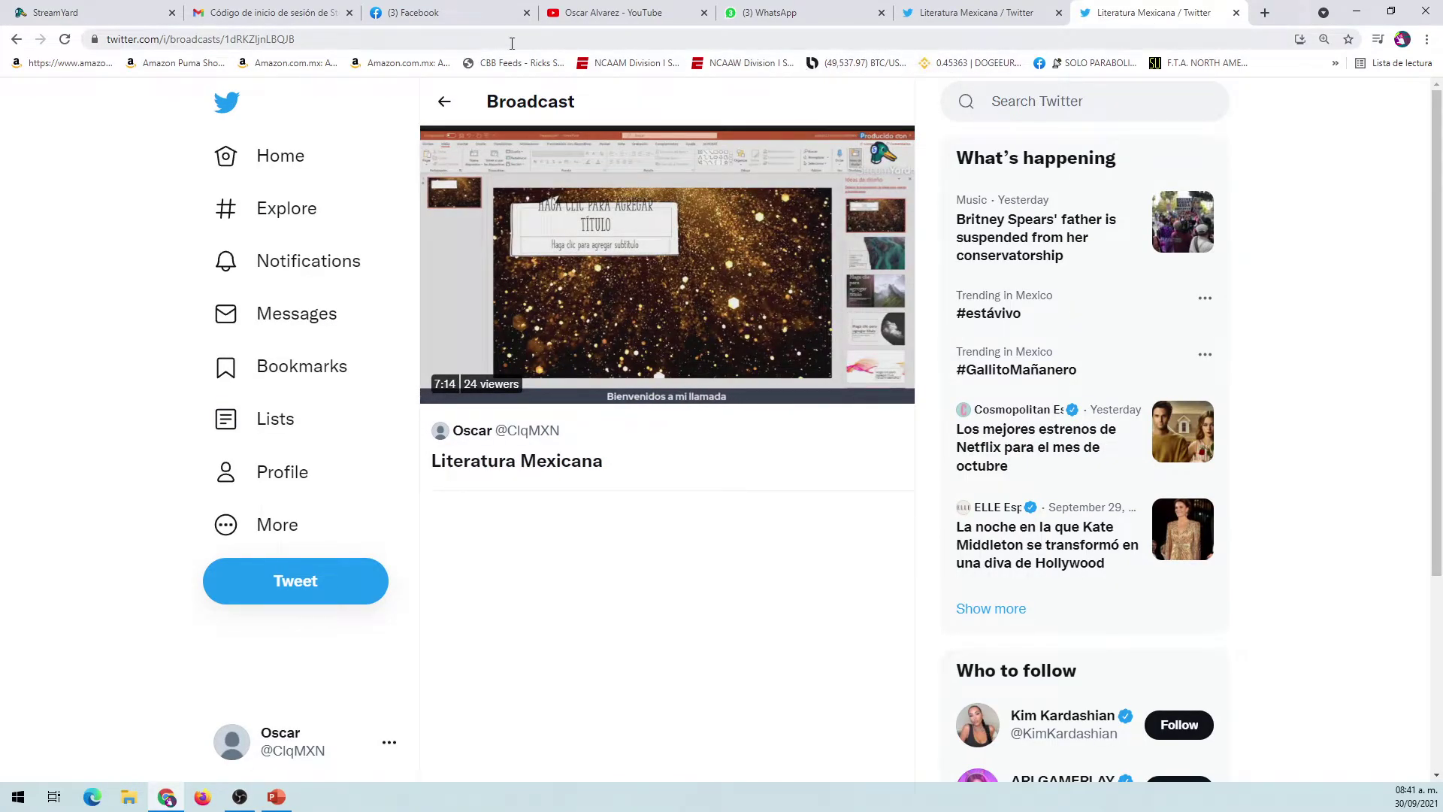
key("ctrl+t")
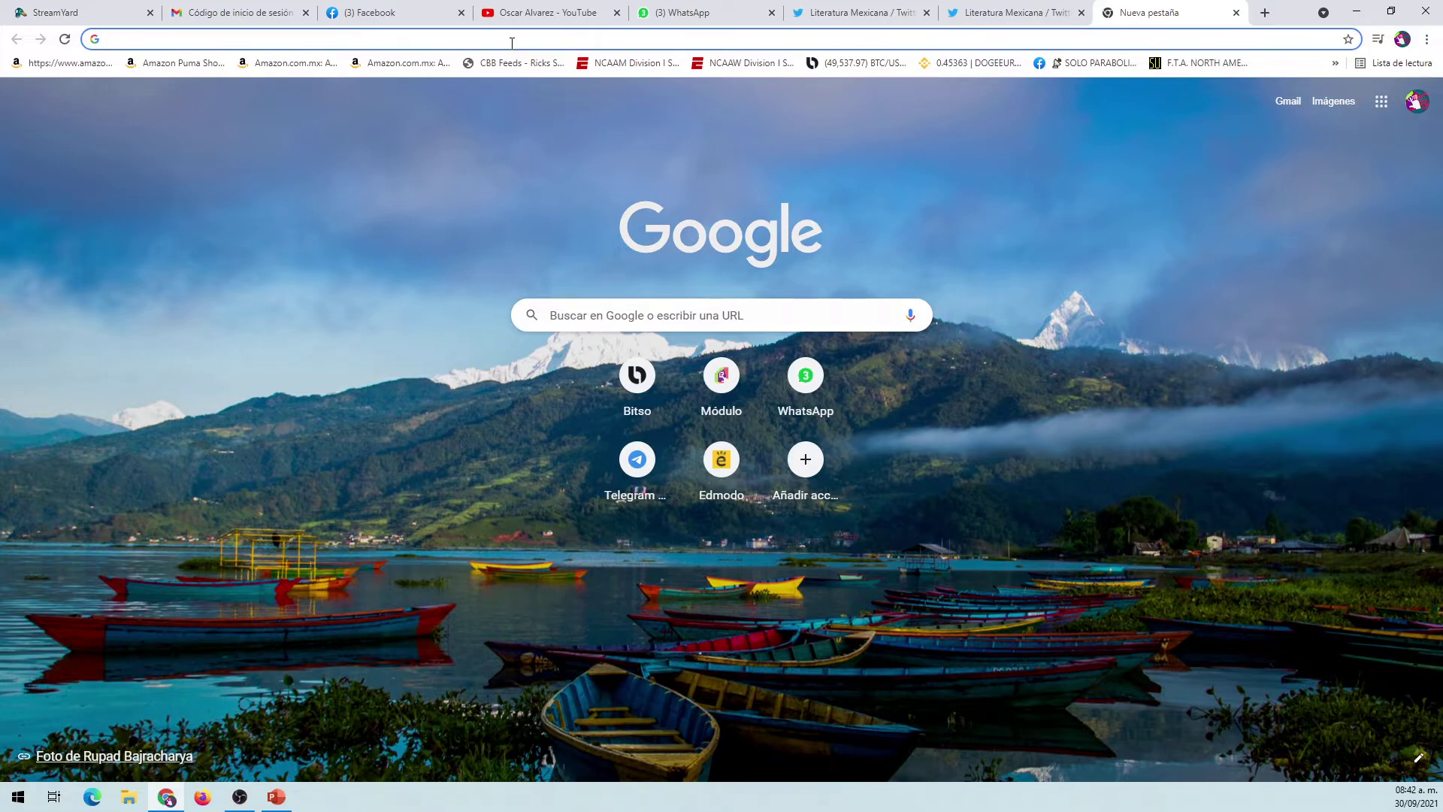
type("sit")
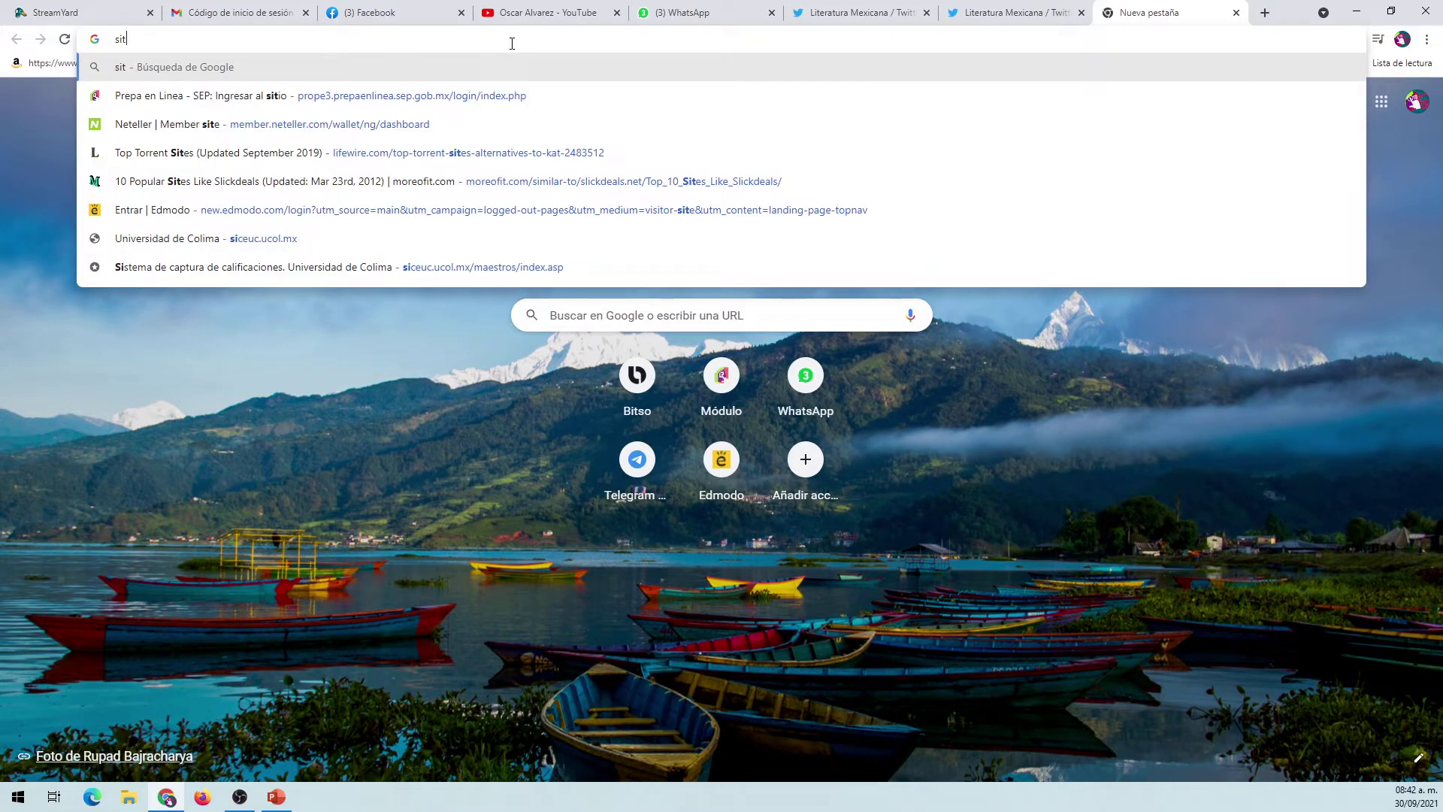
type("es.google.com")
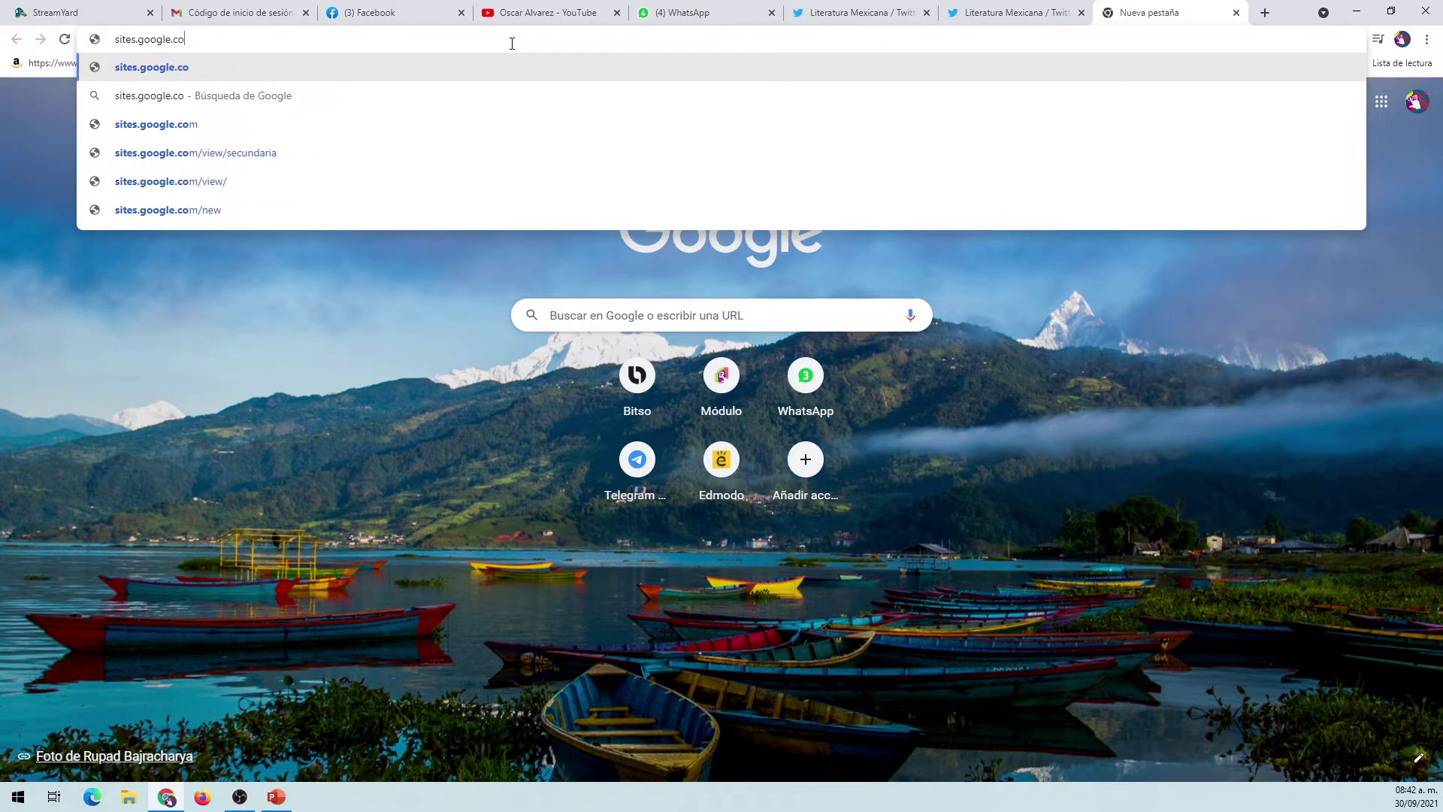
- Create a blank Google Site, try embedding the Twitter broadcast link, and cancel after the refusal
key("Return")
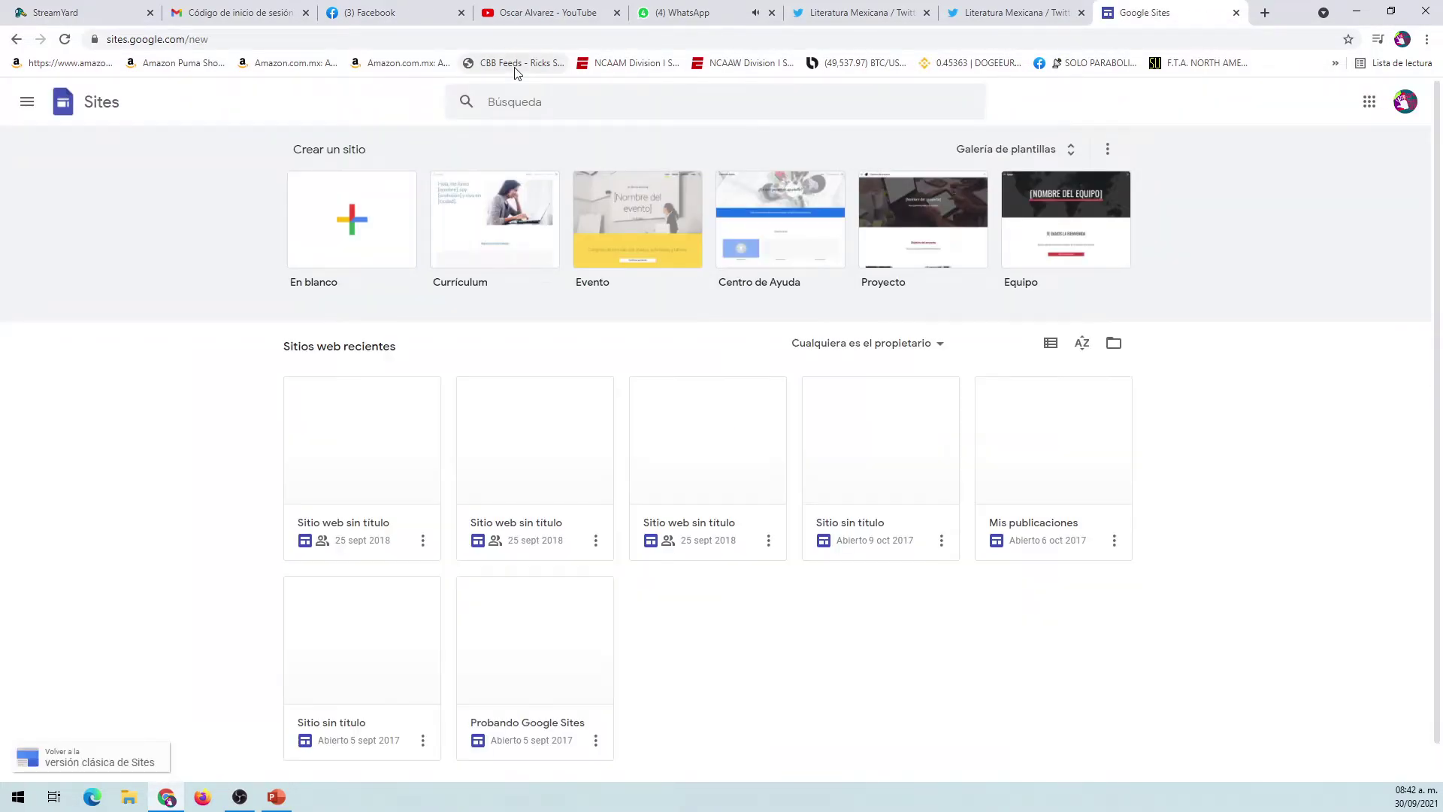
left_click(389, 238)
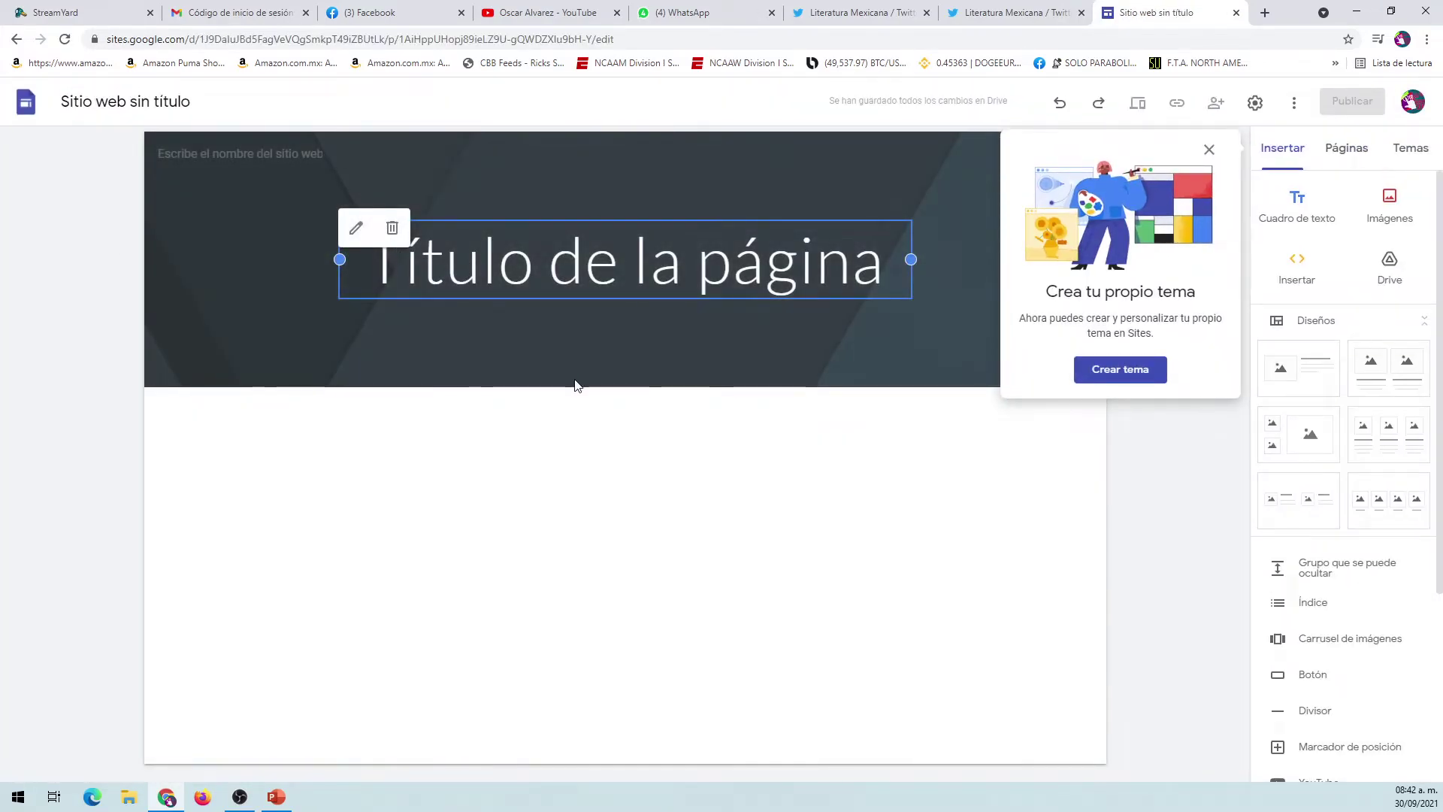
left_click(601, 481)
double_click(609, 501)
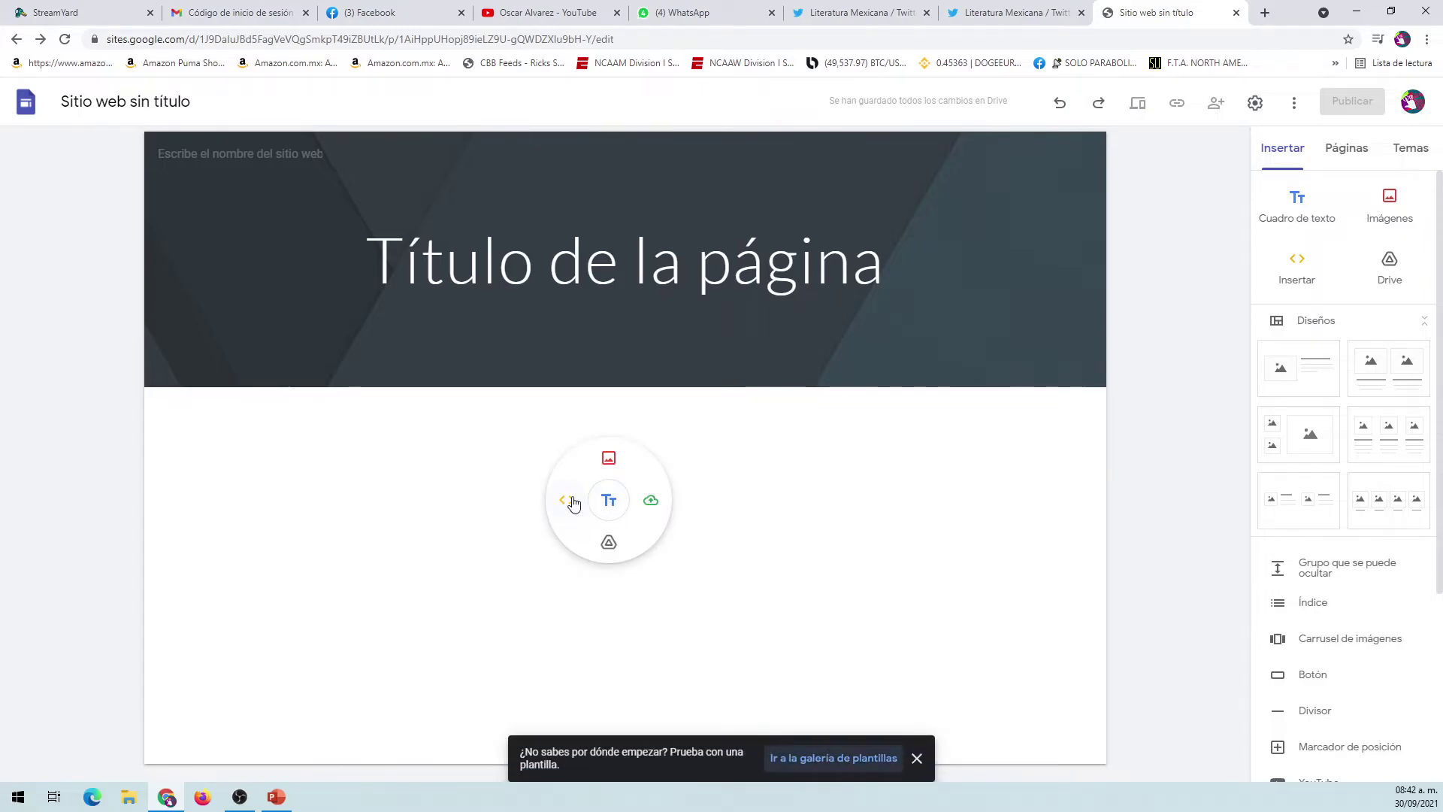
left_click(573, 503)
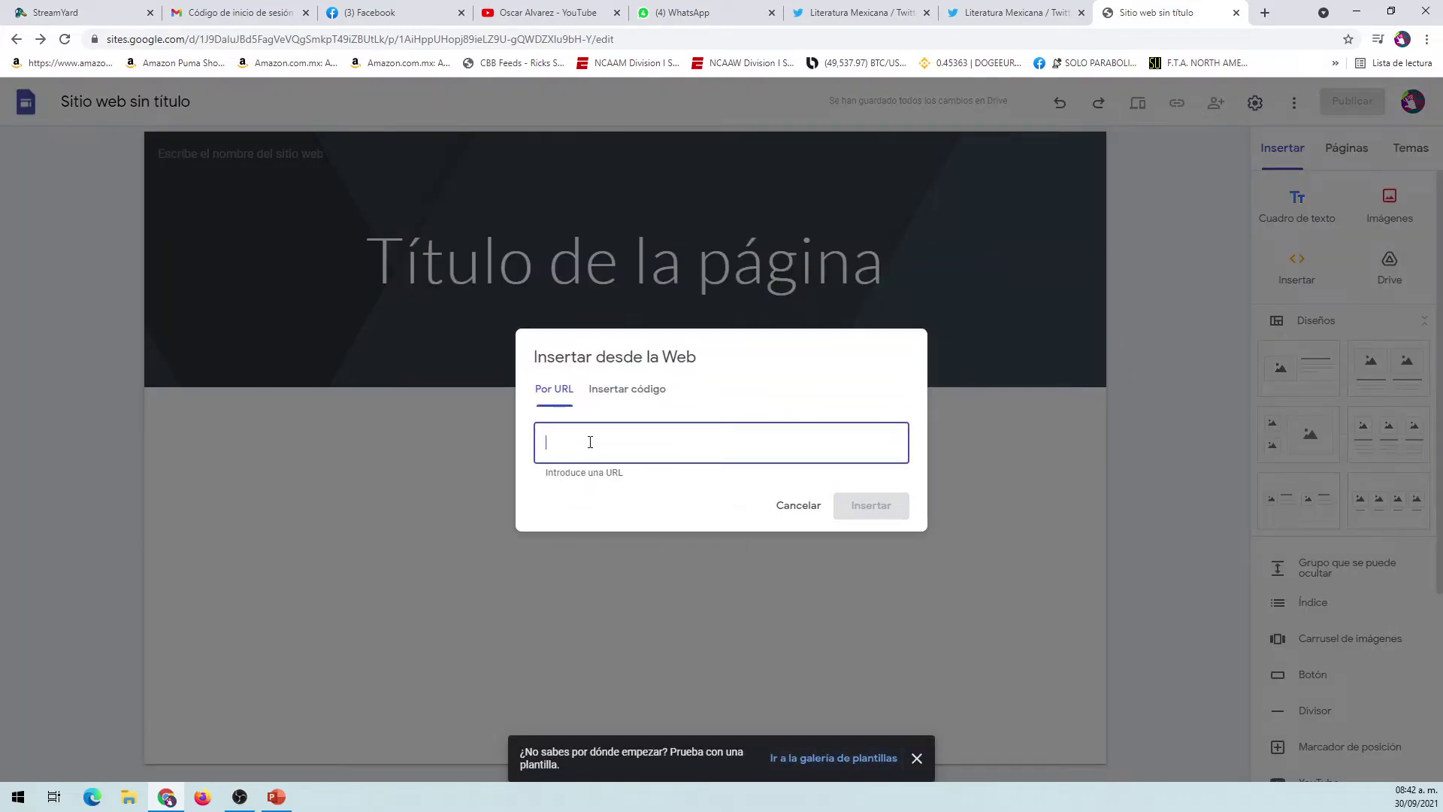
type("https://twitter.com/i/broadcasts/1dRKZljnLBQJB")
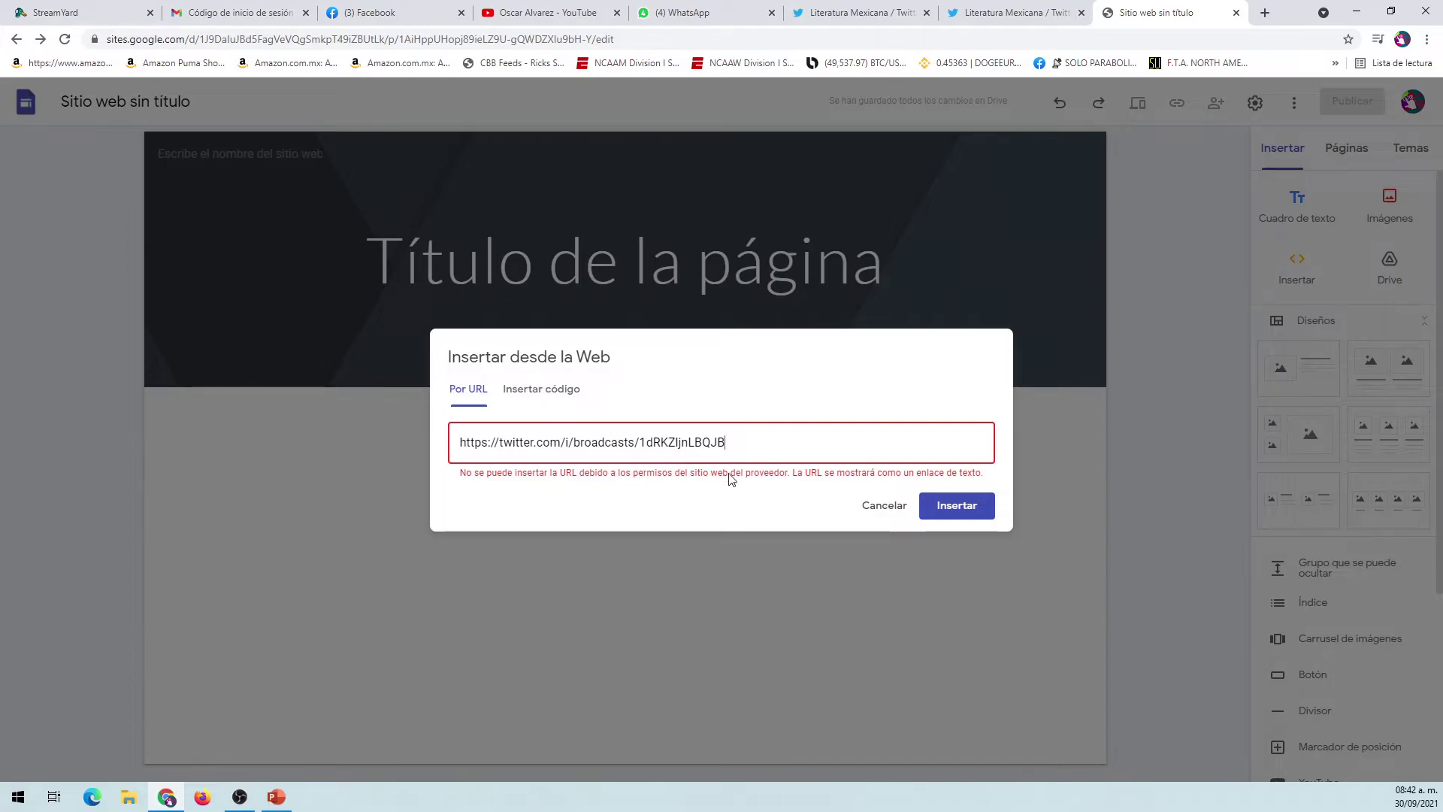
left_click(882, 508)
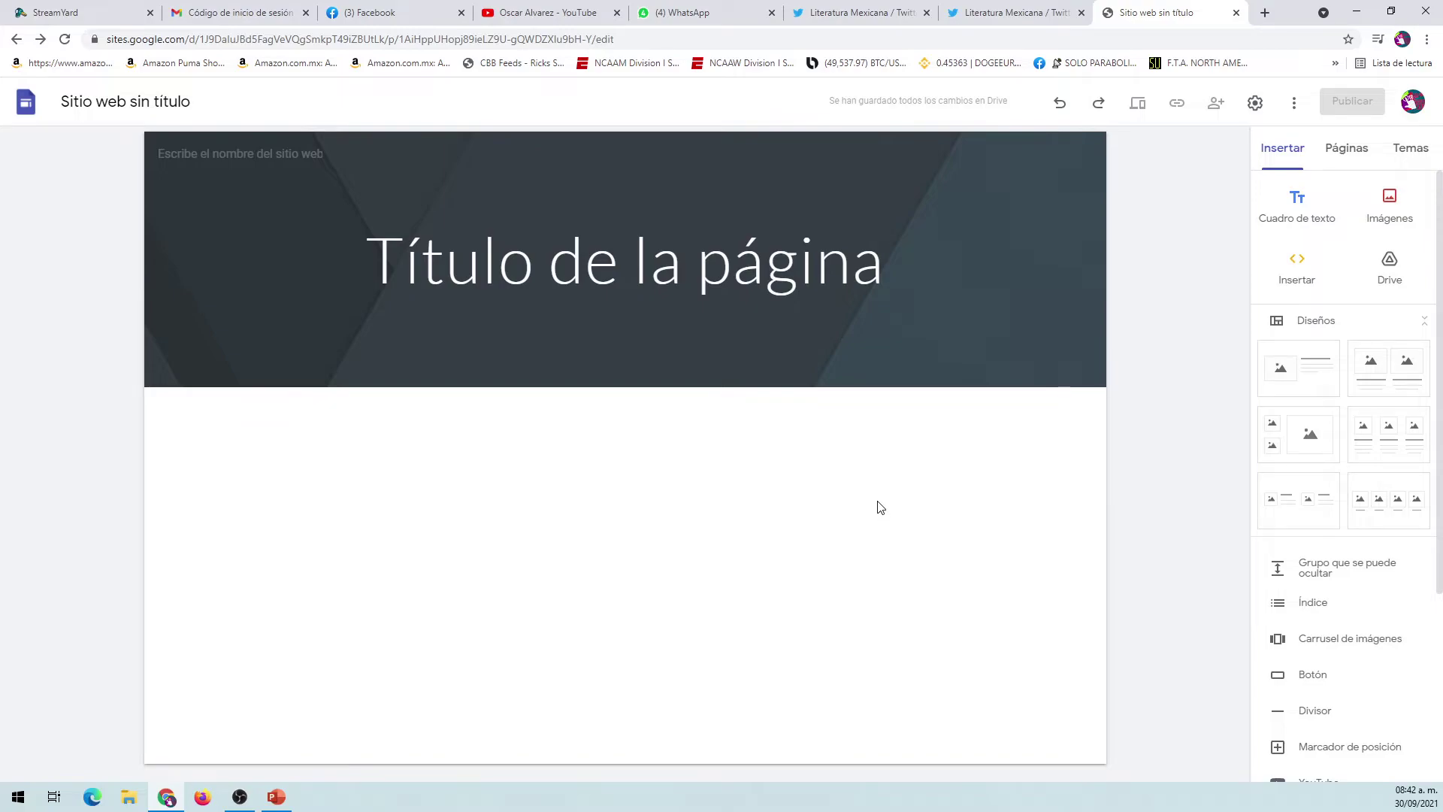
- Rename the site to 'VideoConferencias'
double_click(411, 445)
left_click(139, 103)
type("VideoConfenren")
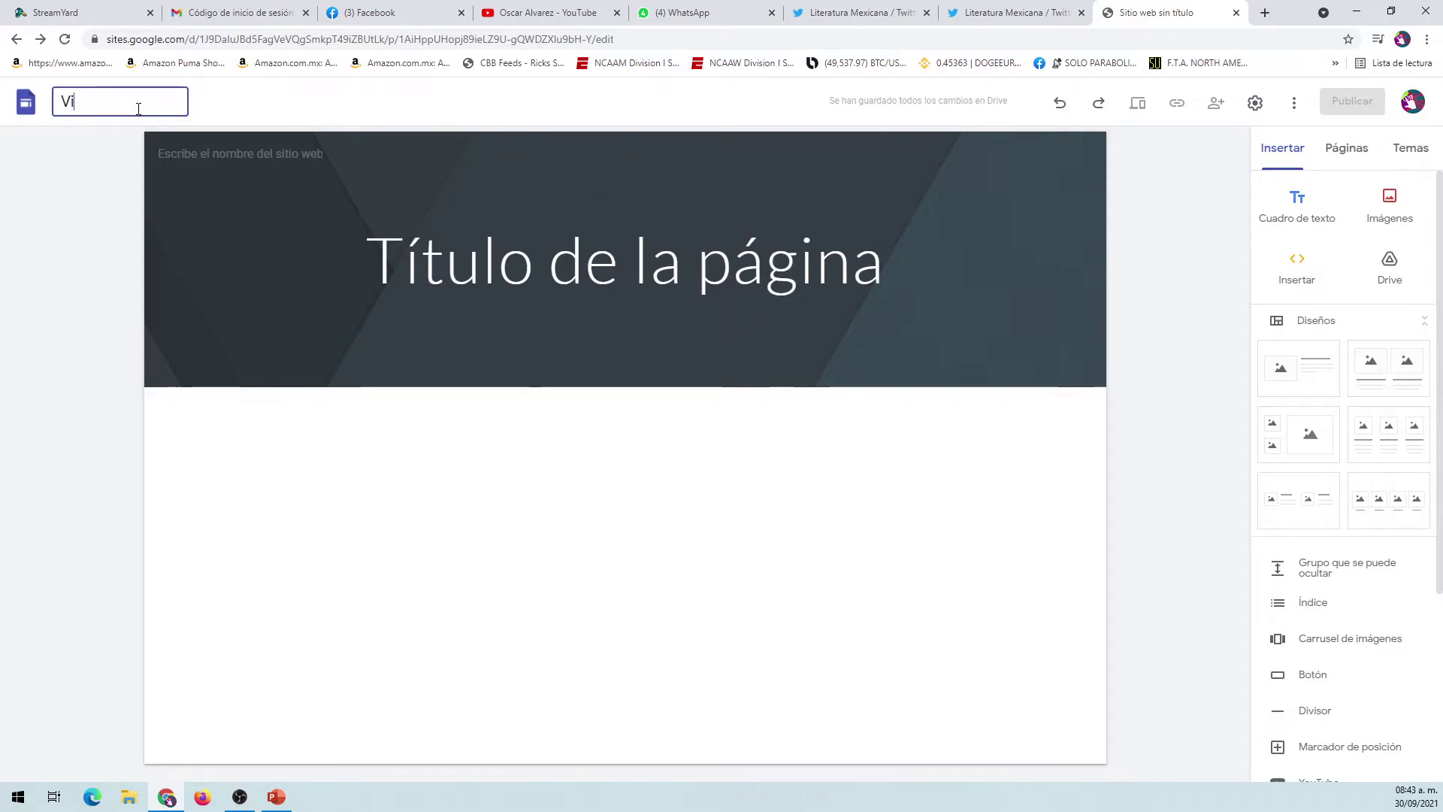
key("BackSpace")
key("BackSpace")
key("BackSpace")
key("BackSpace")
type("rencias")
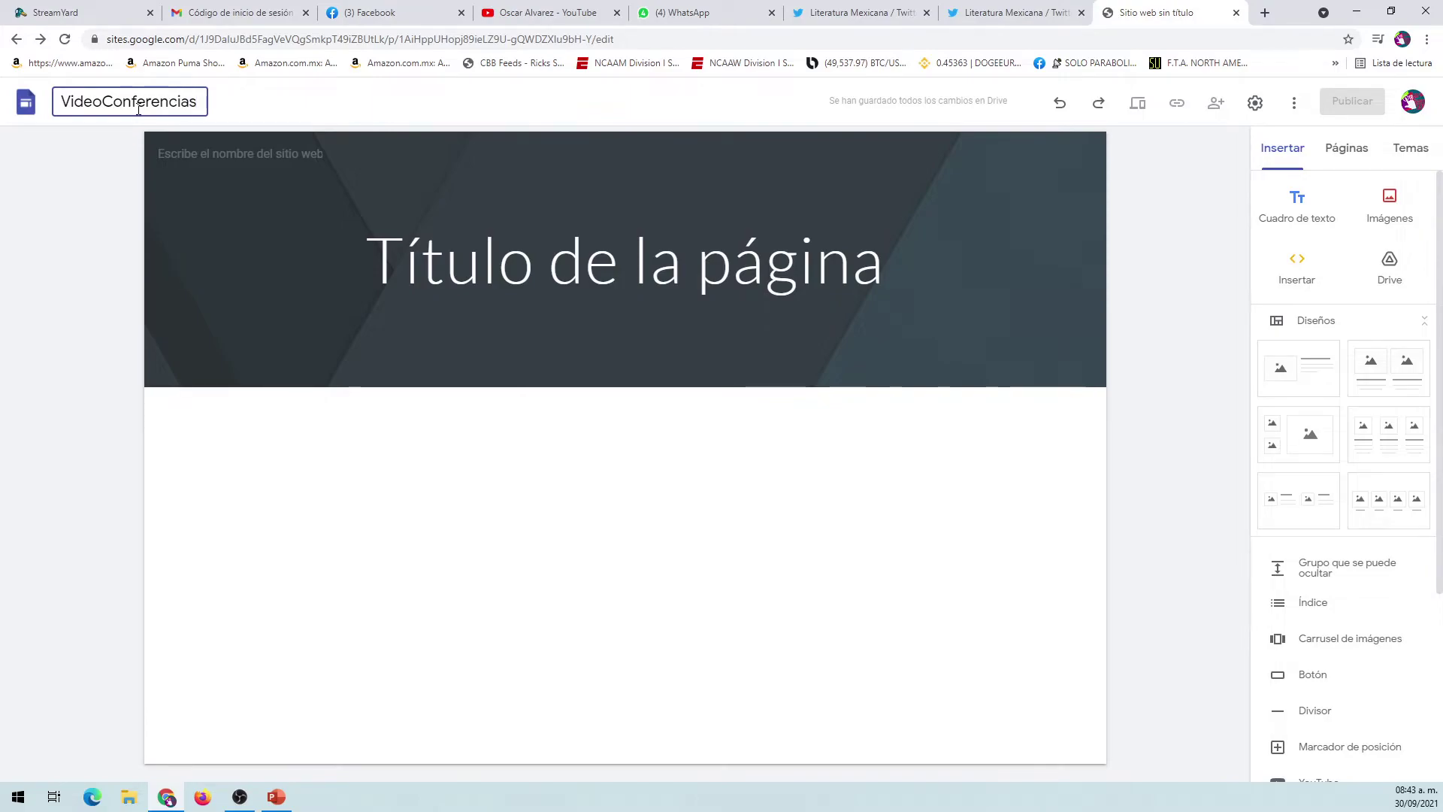
- Replace the page title text with 'Streamyard y' and open a new browser tab
left_click(465, 254)
triple_click(465, 254)
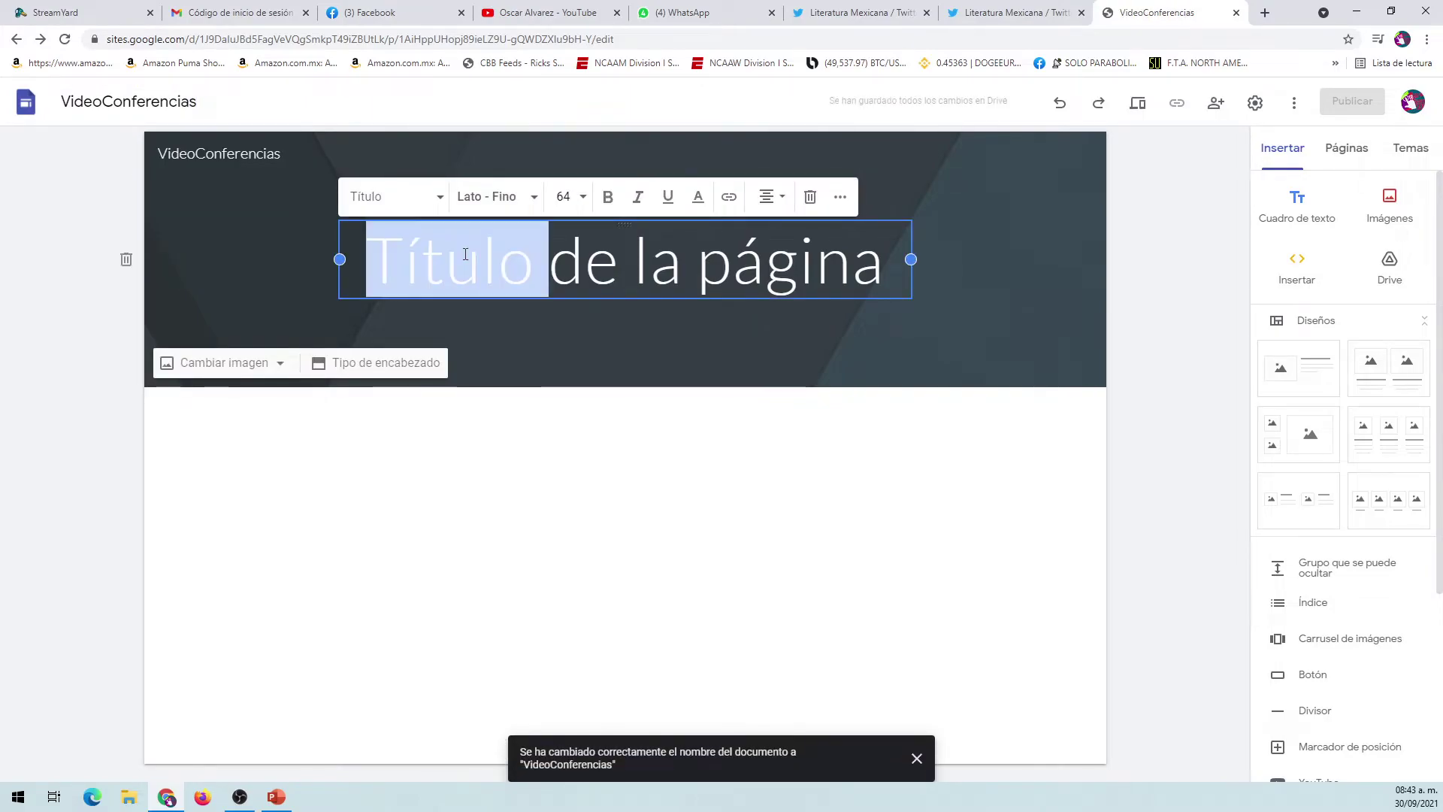
type("St")
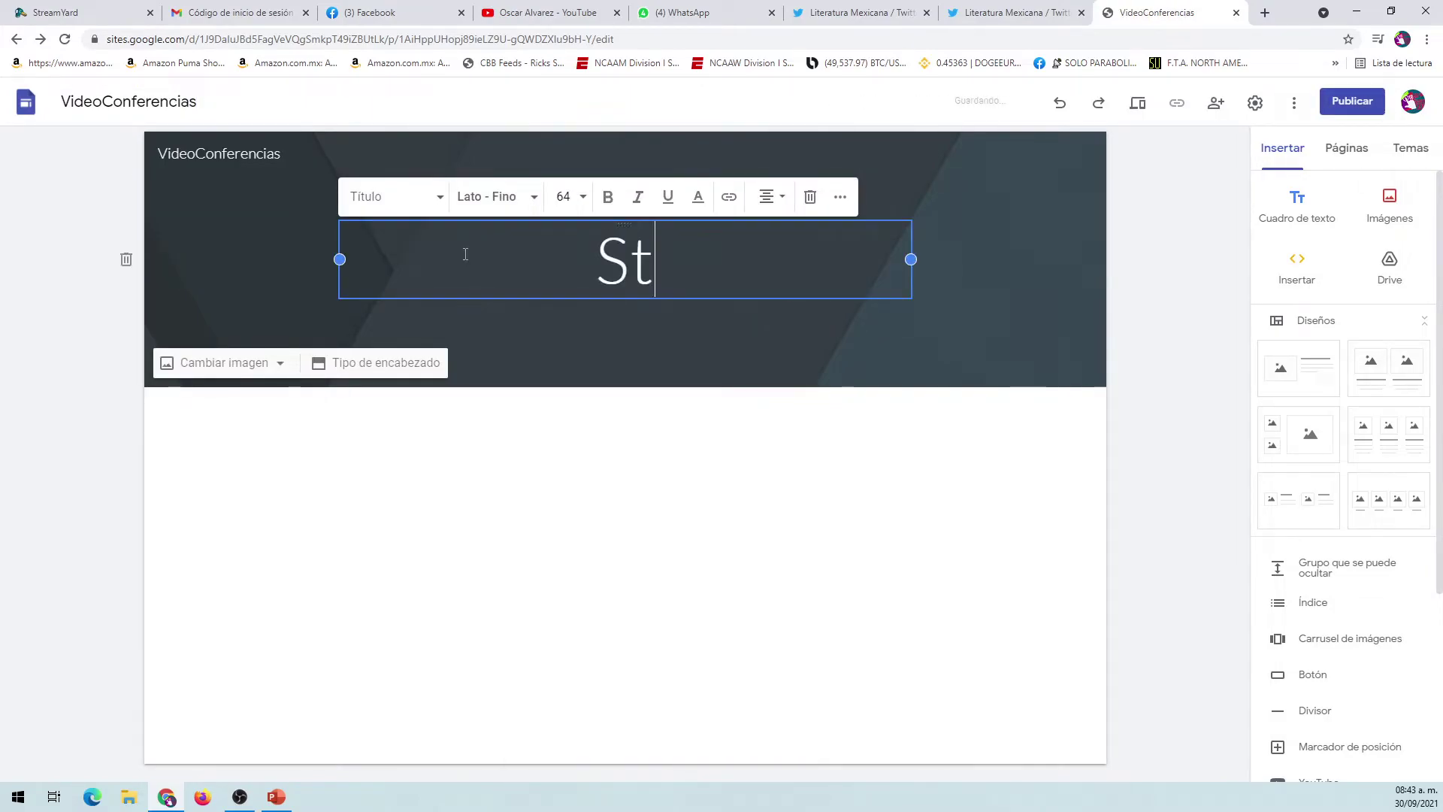
type("reamyard y")
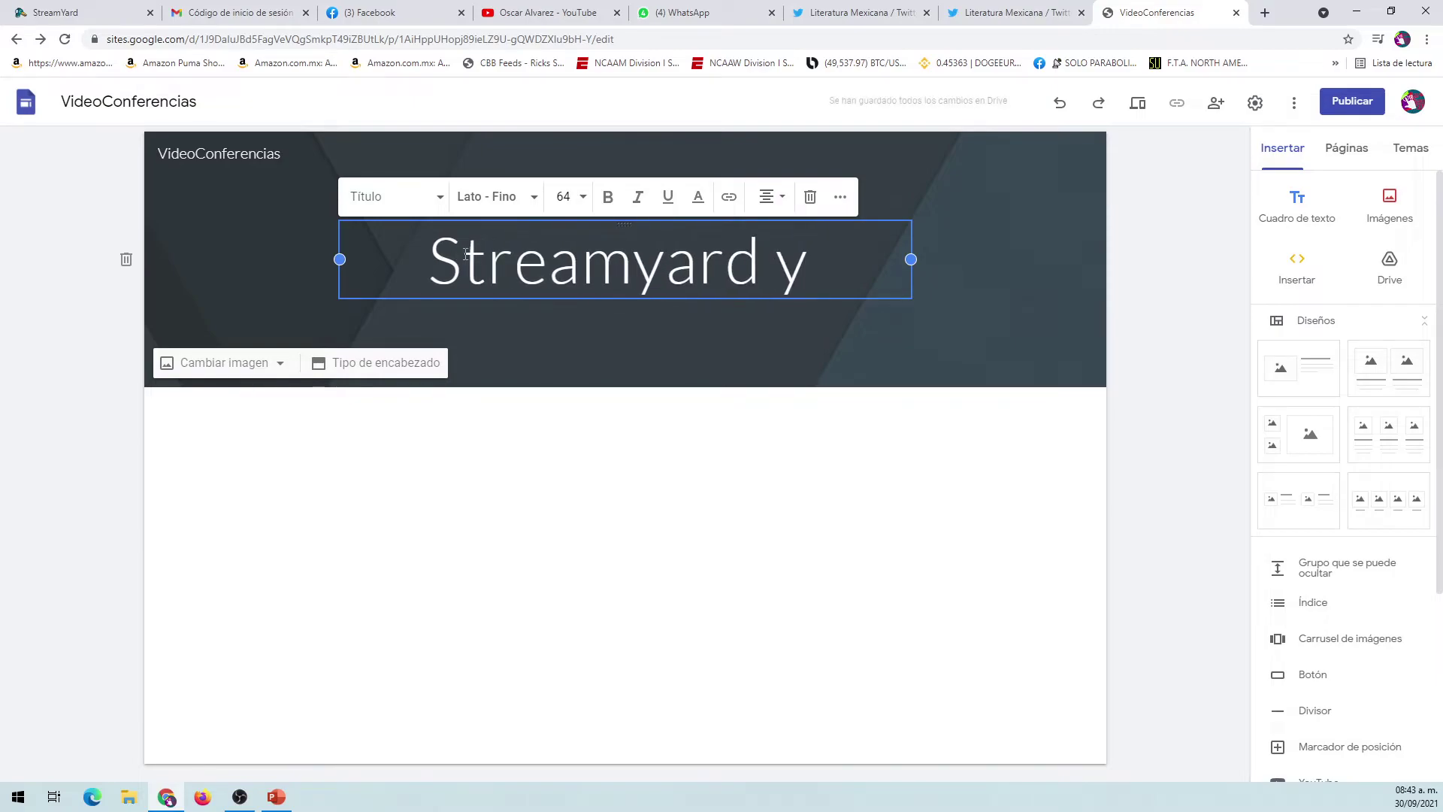
left_click(1264, 13)
- Go to restream.io and log out of the Restream account
type("restream.io")
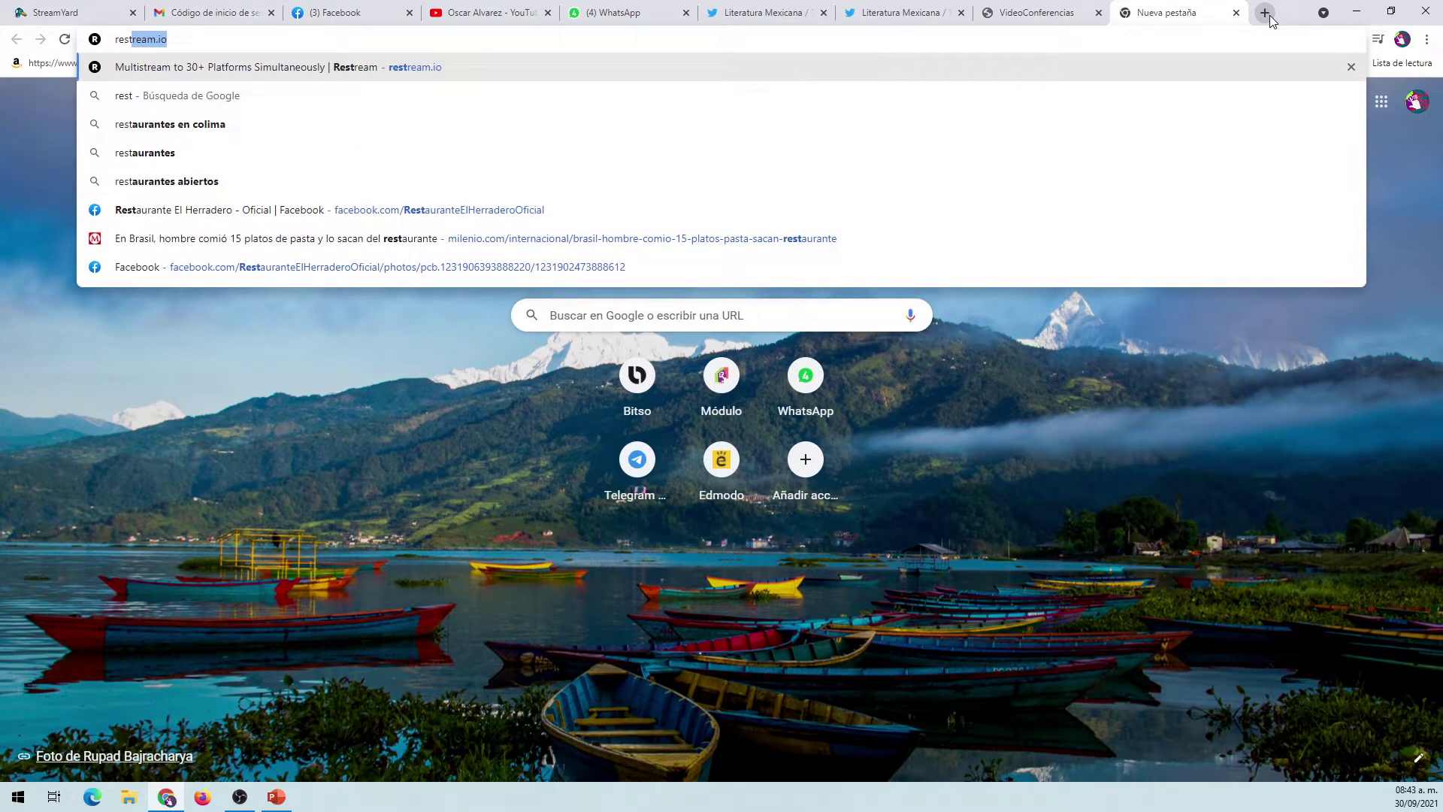
key("Return")
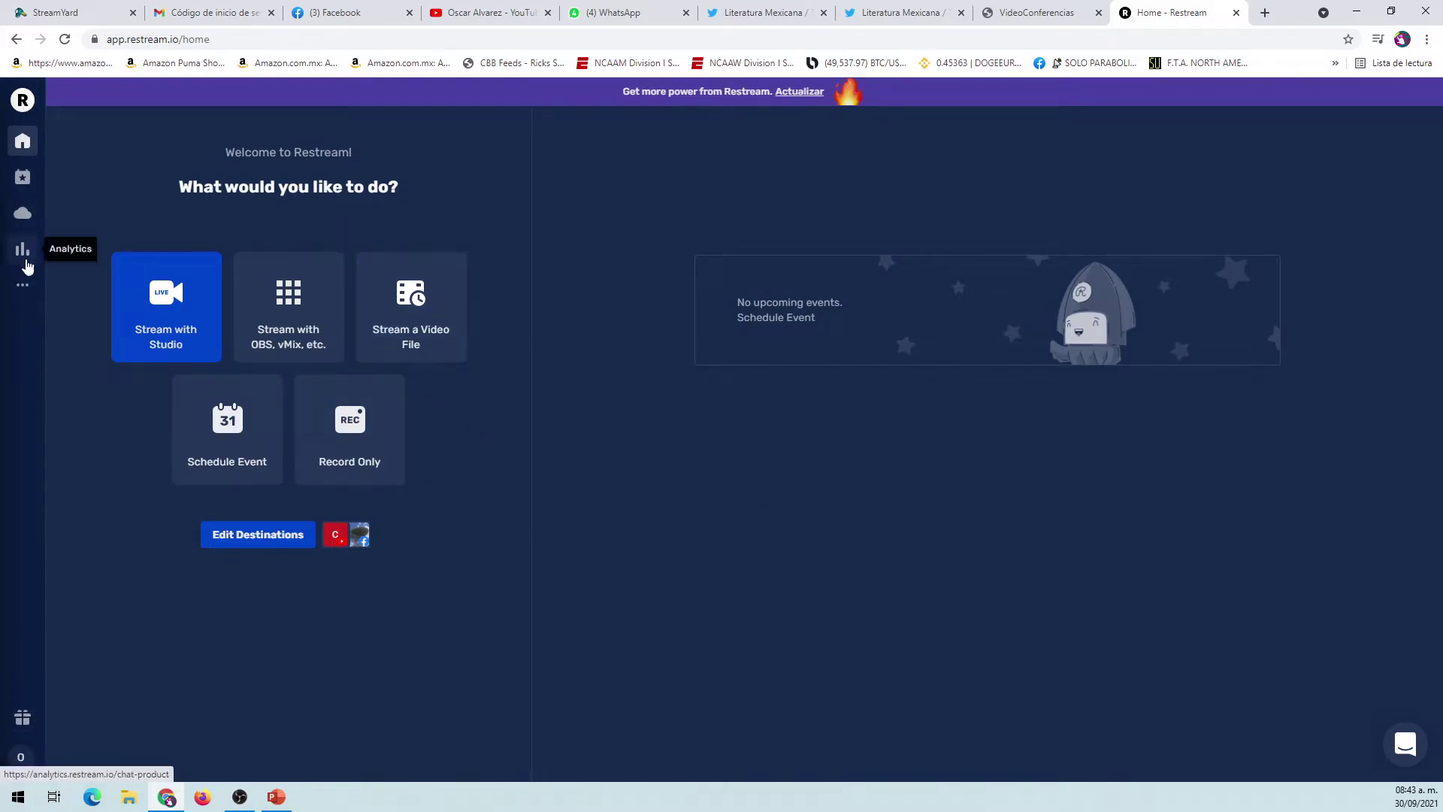
mouse_move(24, 292)
left_click(103, 453)
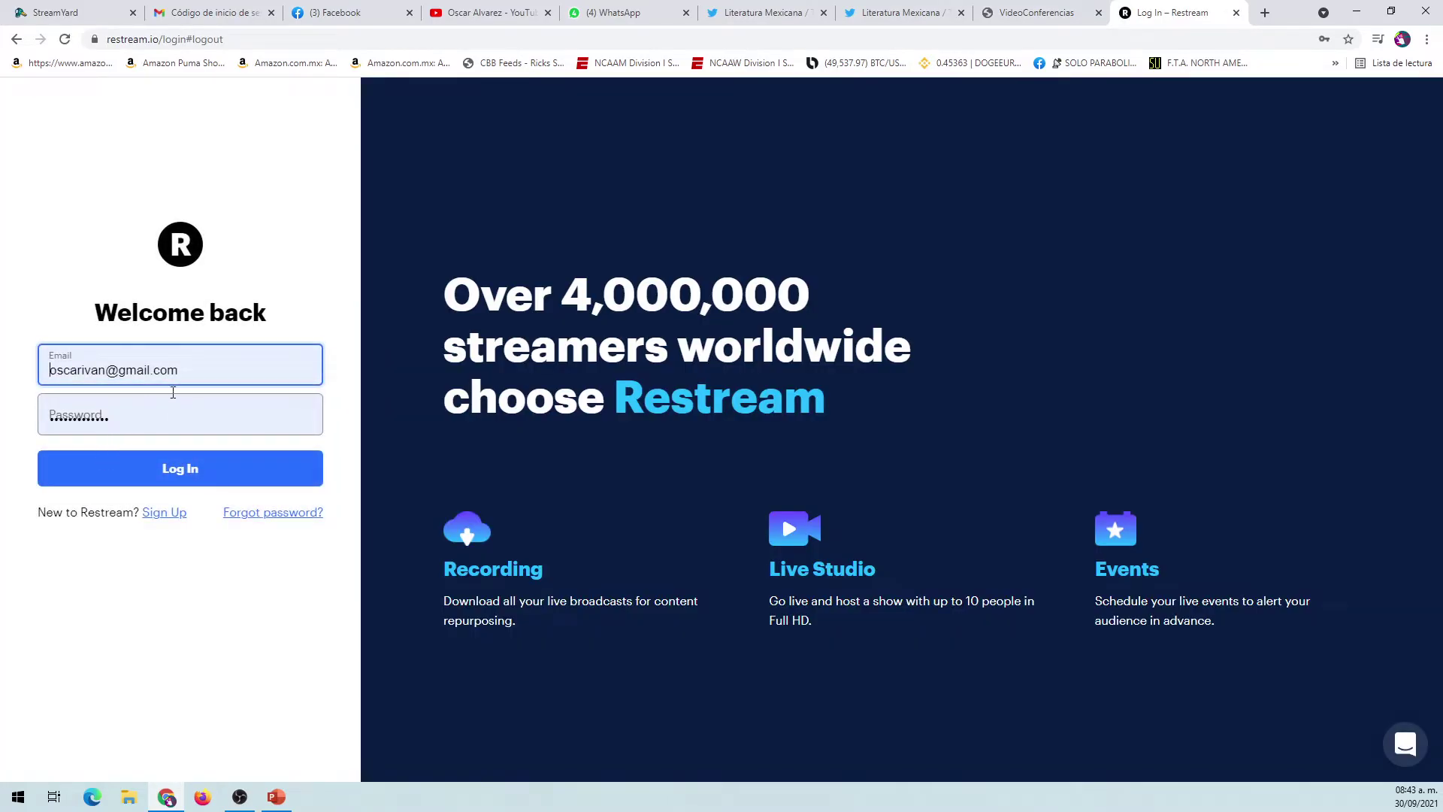
- Clear the prefilled login email and return to the VideoConferencias site editor
triple_click(193, 371)
key("BackSpace")
key("Tab")
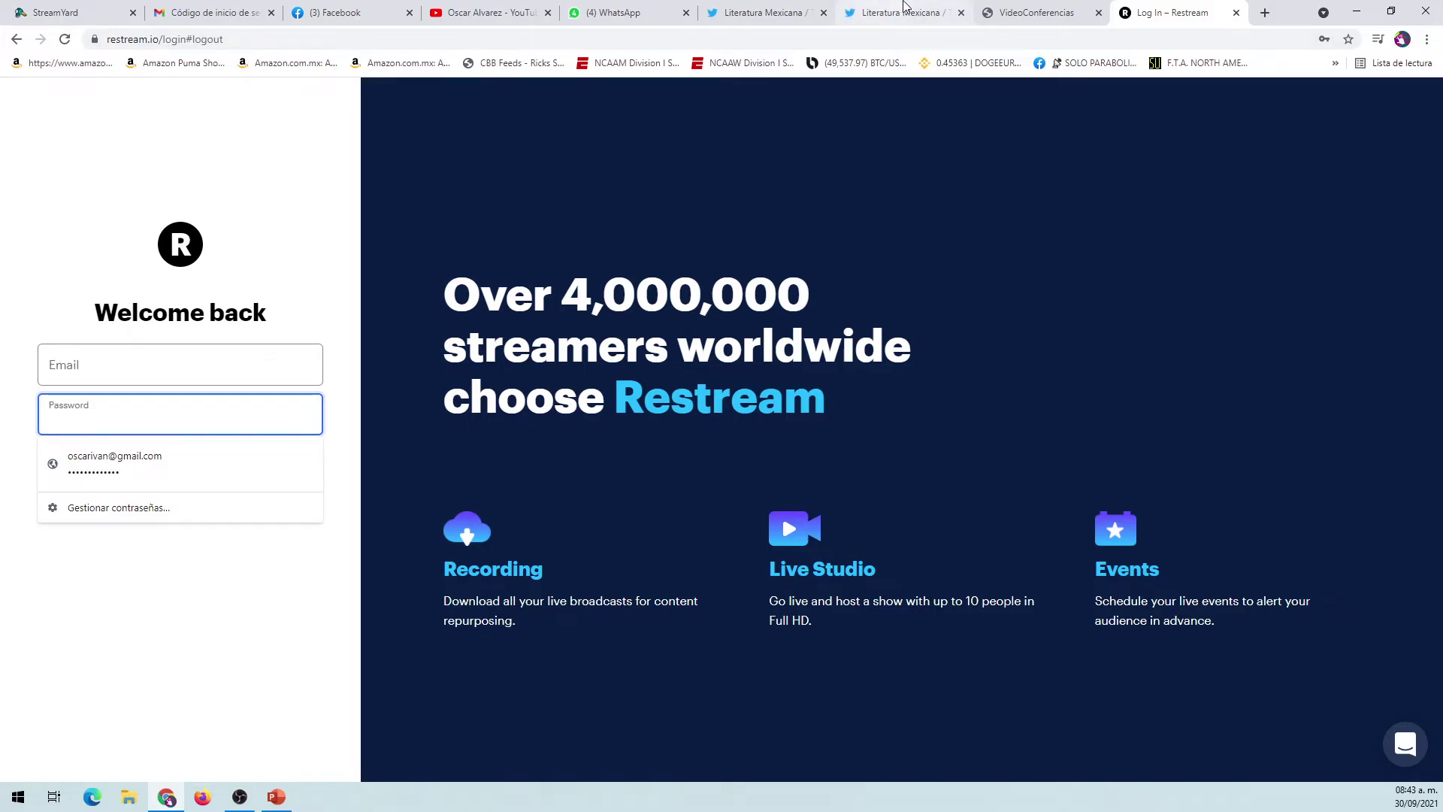
left_click(1024, 15)
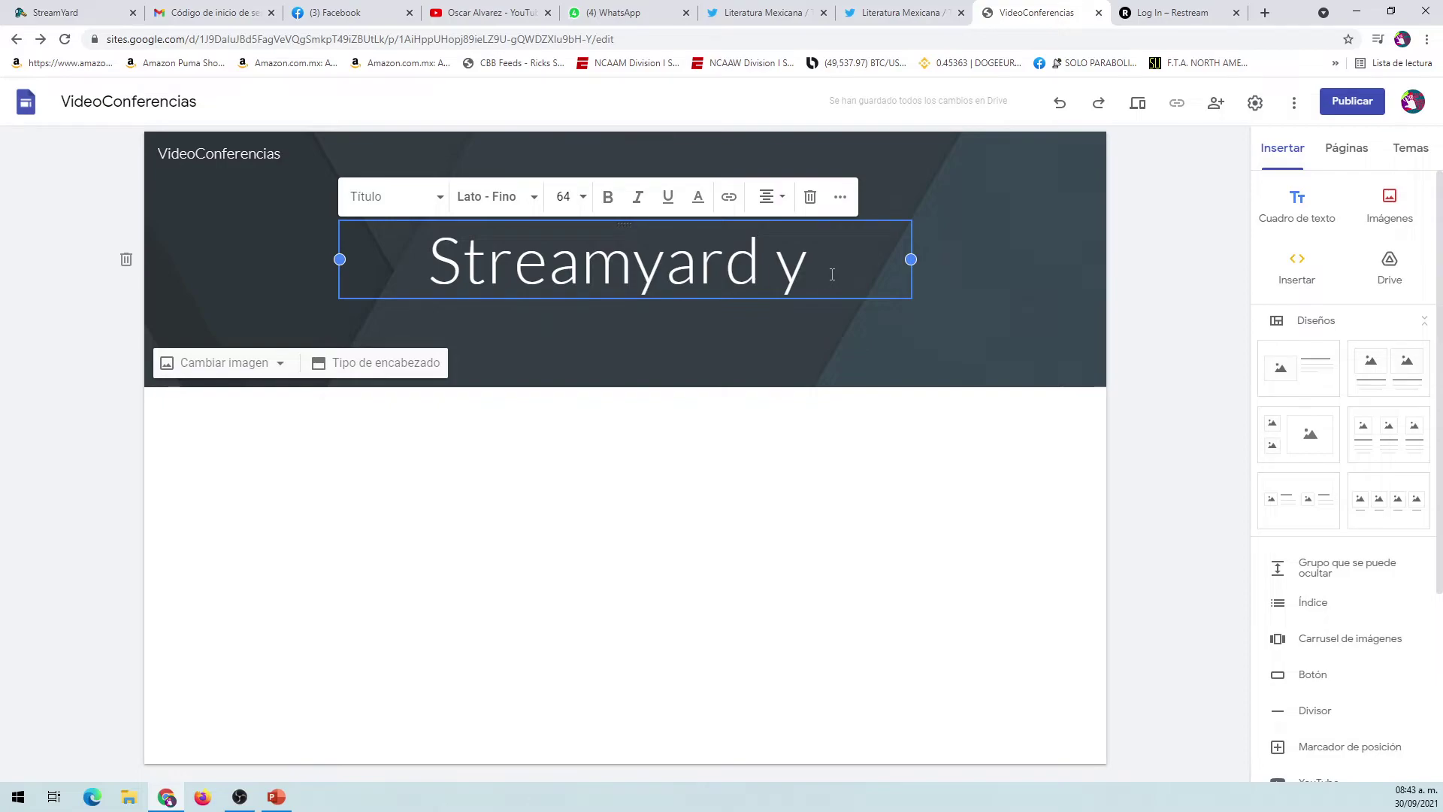
- Complete the page title as 'Streamyard y Restream.io' and switch to the YouTube channel's Vídeos list
type("Restream.io")
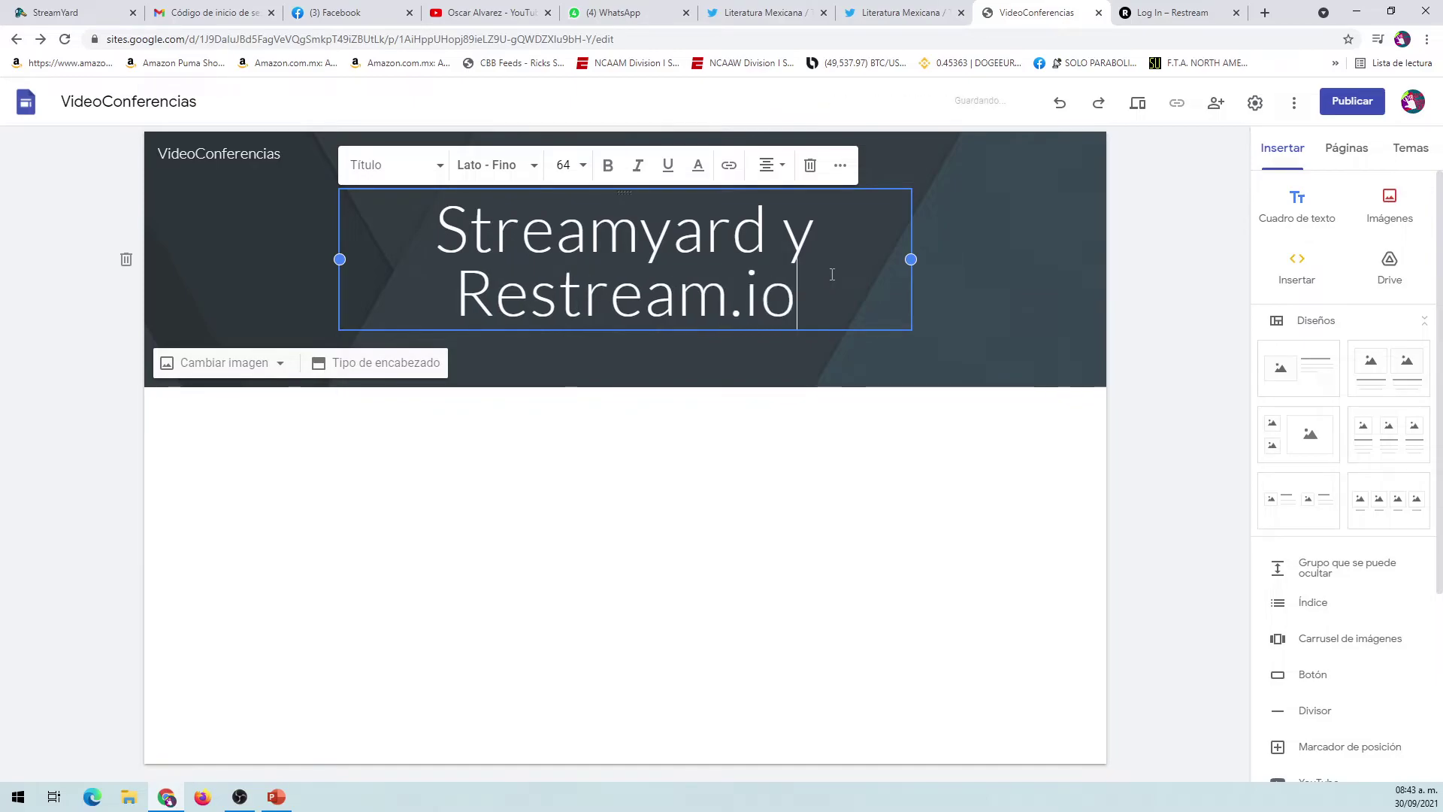
left_click(746, 482)
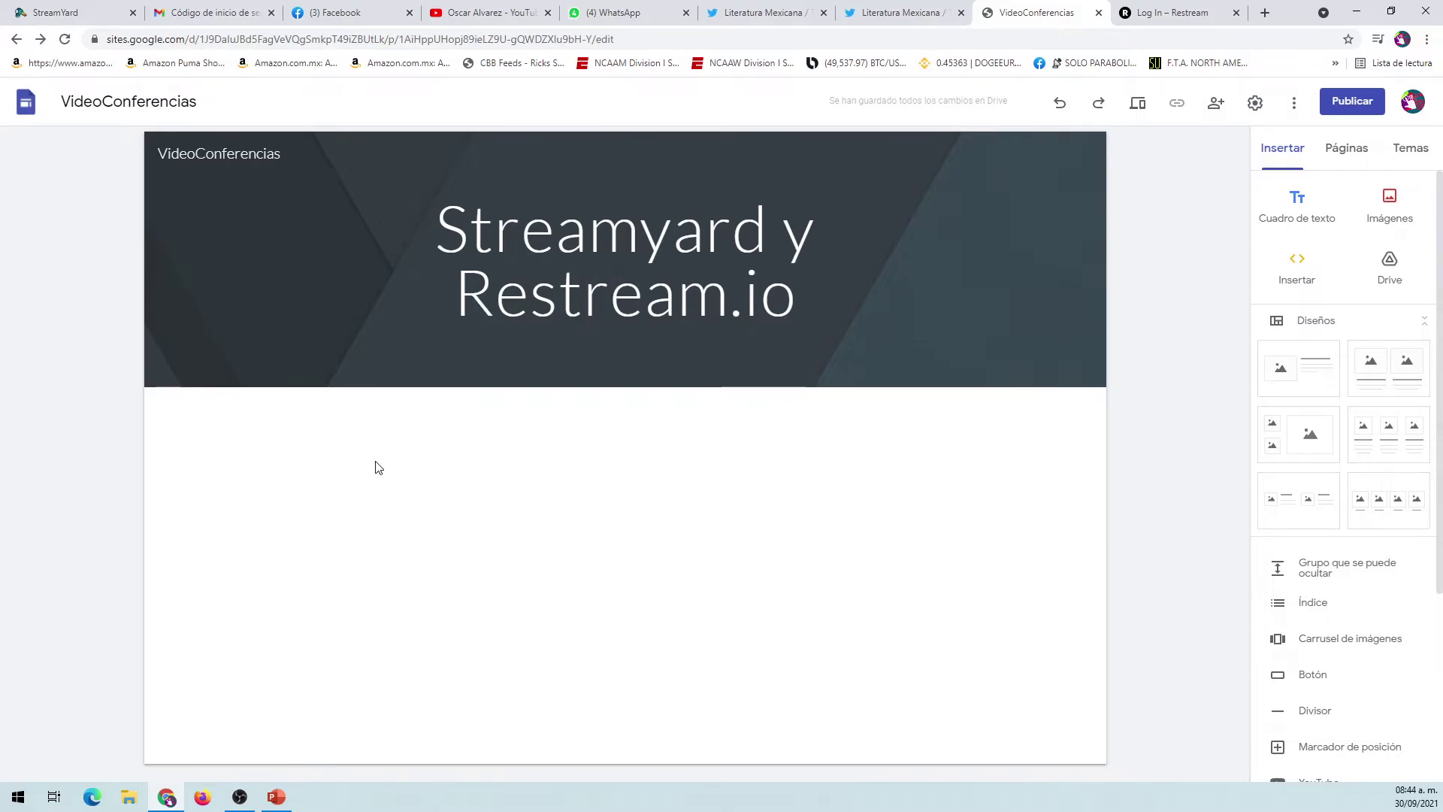
left_click(477, 14)
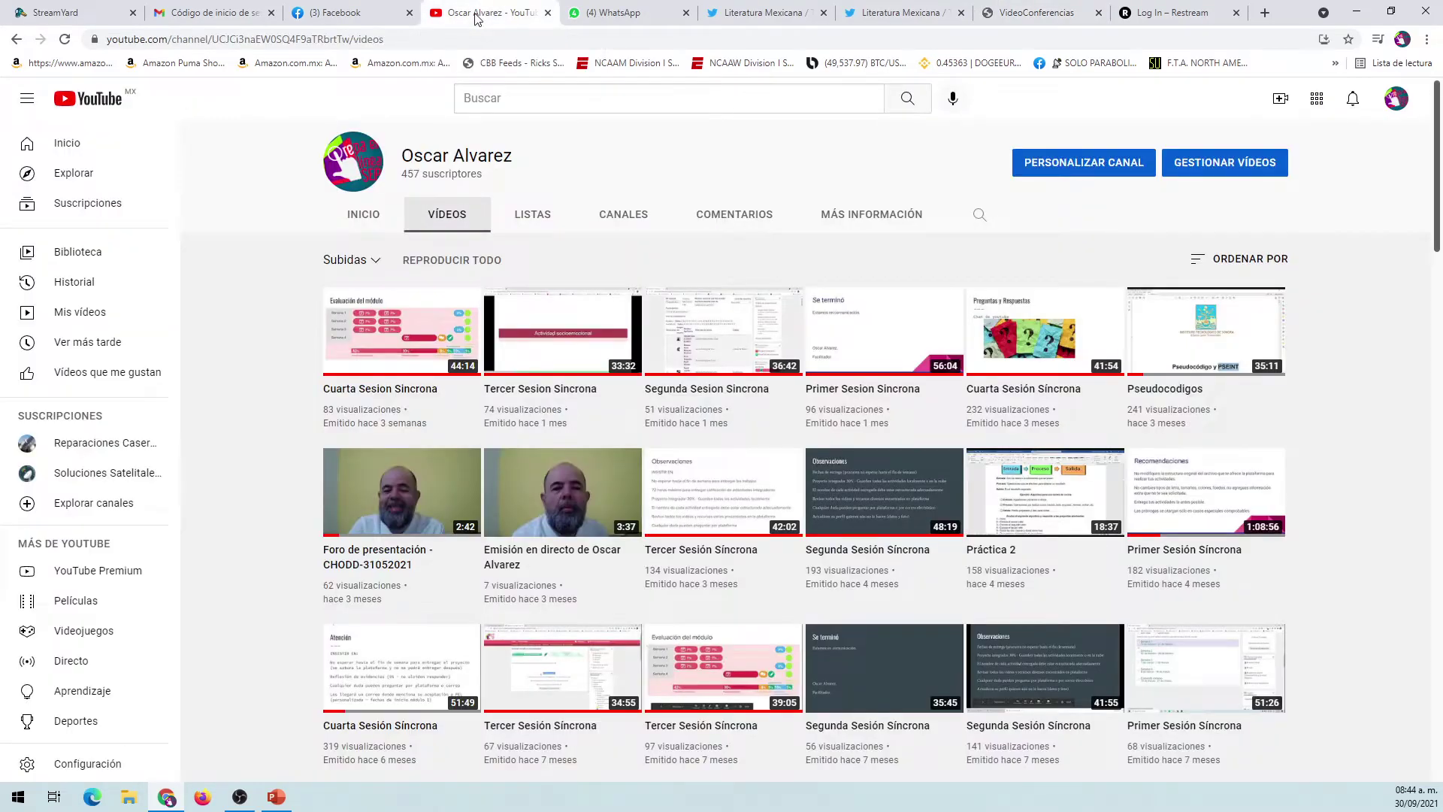
- Open and pause 'Cuarta Sesion Sincrona', select its Insertar iframe code, then return to the site editor
left_click(398, 349)
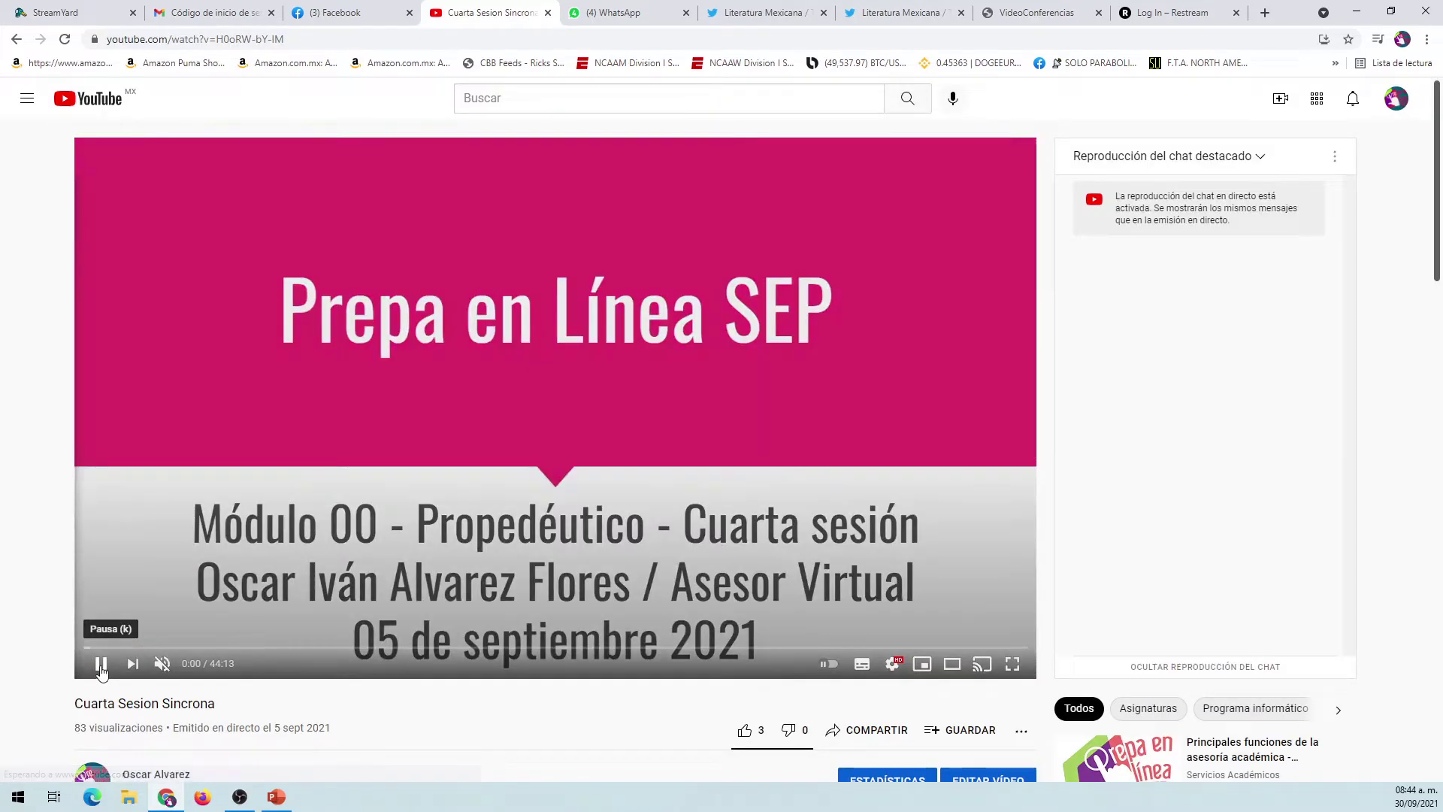
left_click(101, 664)
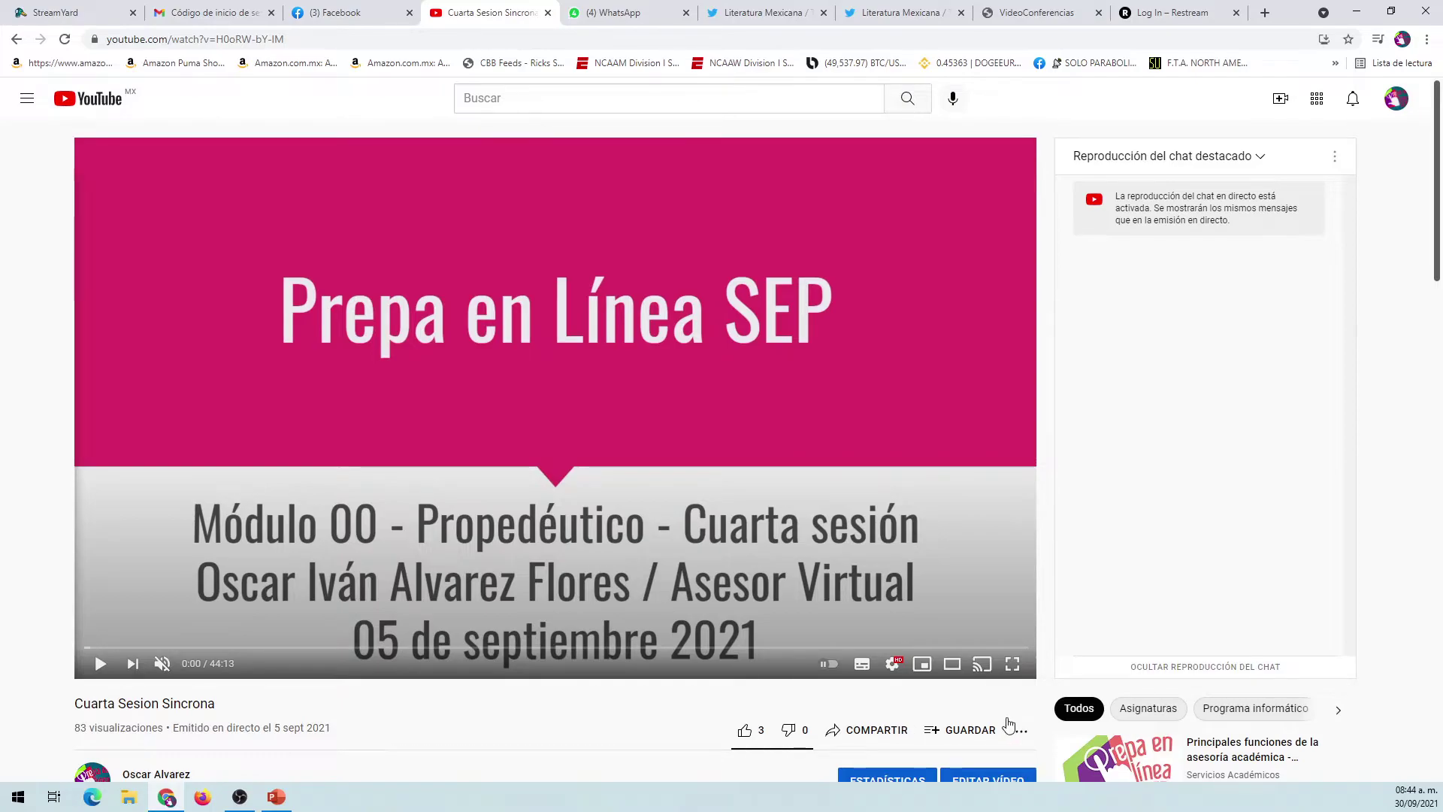
left_click(885, 732)
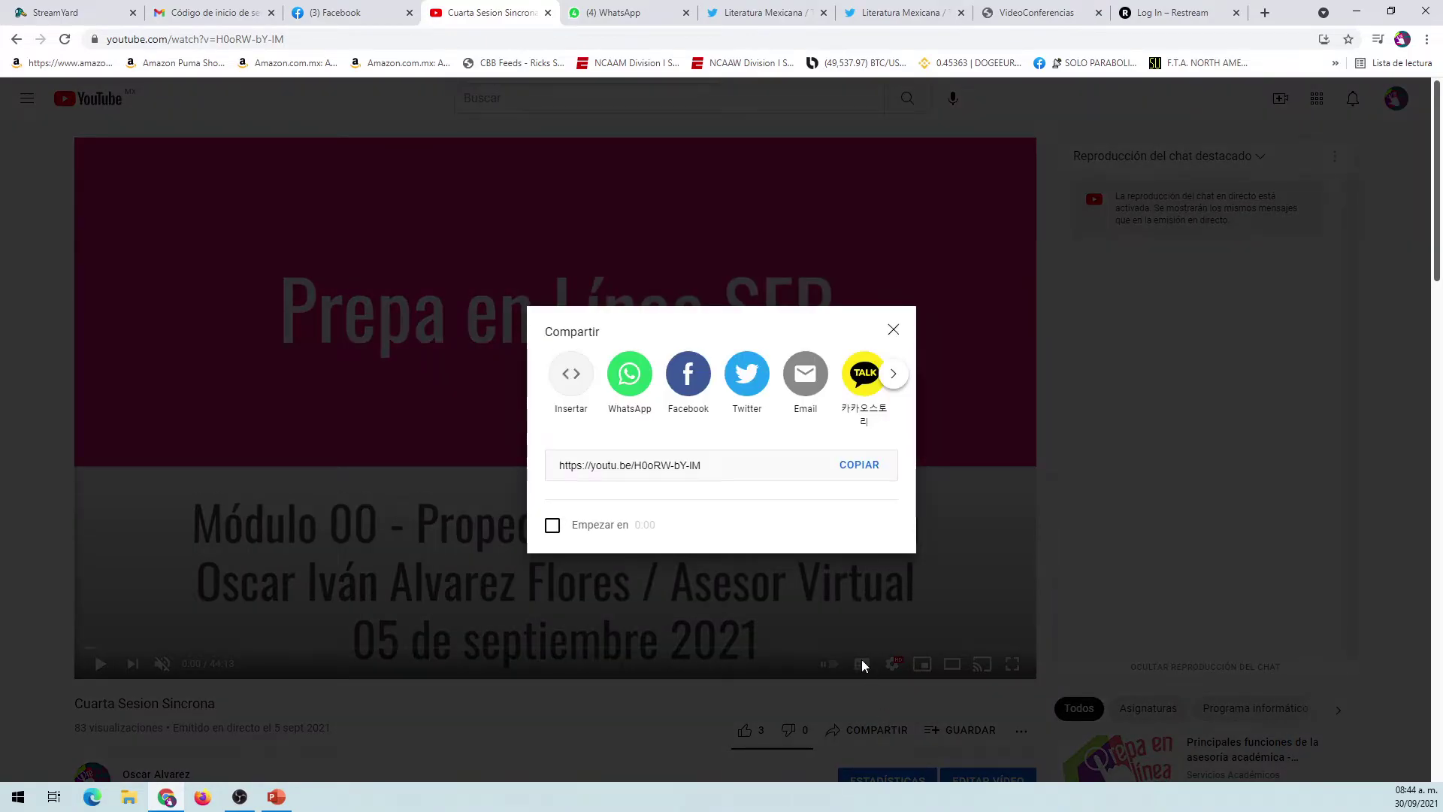
left_click(573, 380)
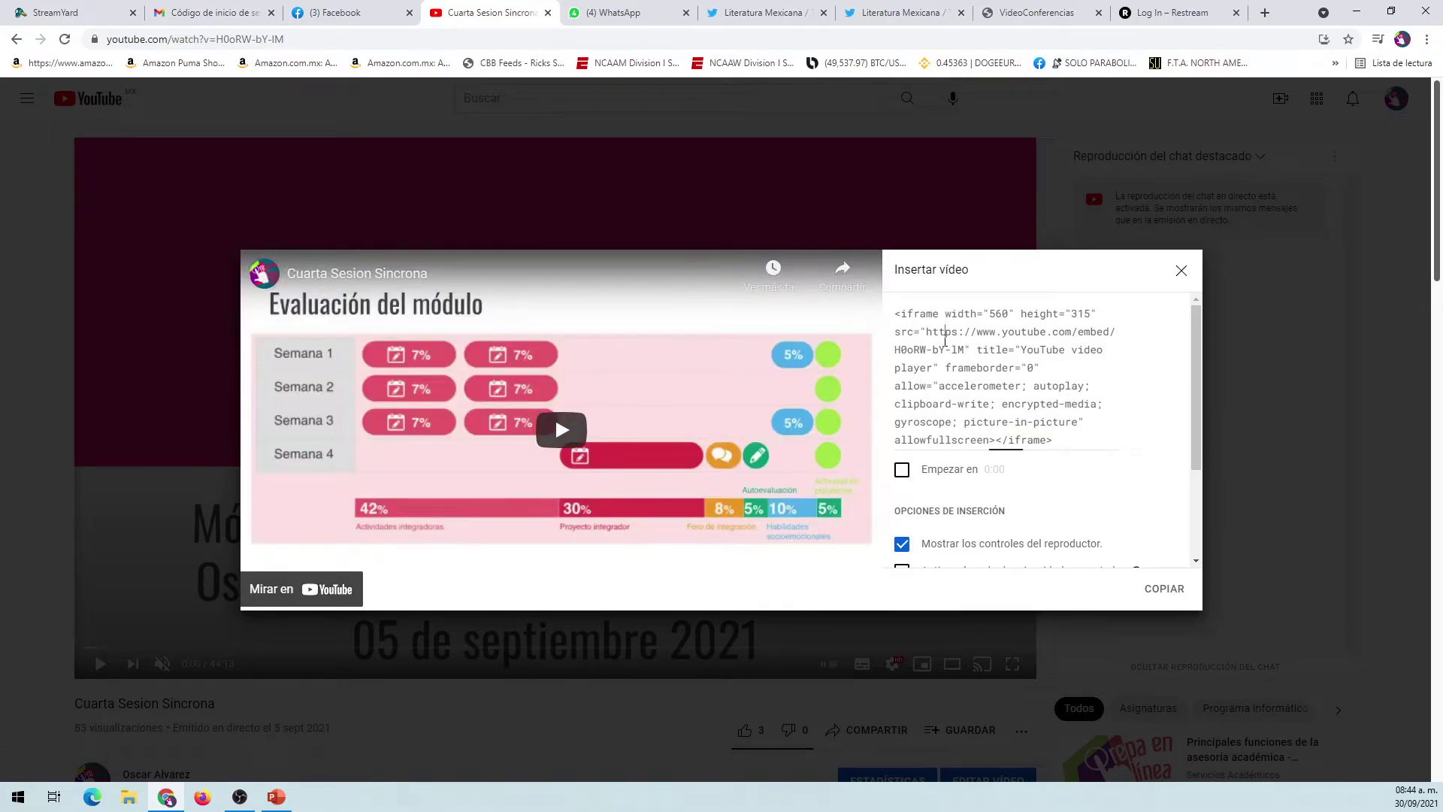
left_click(945, 339)
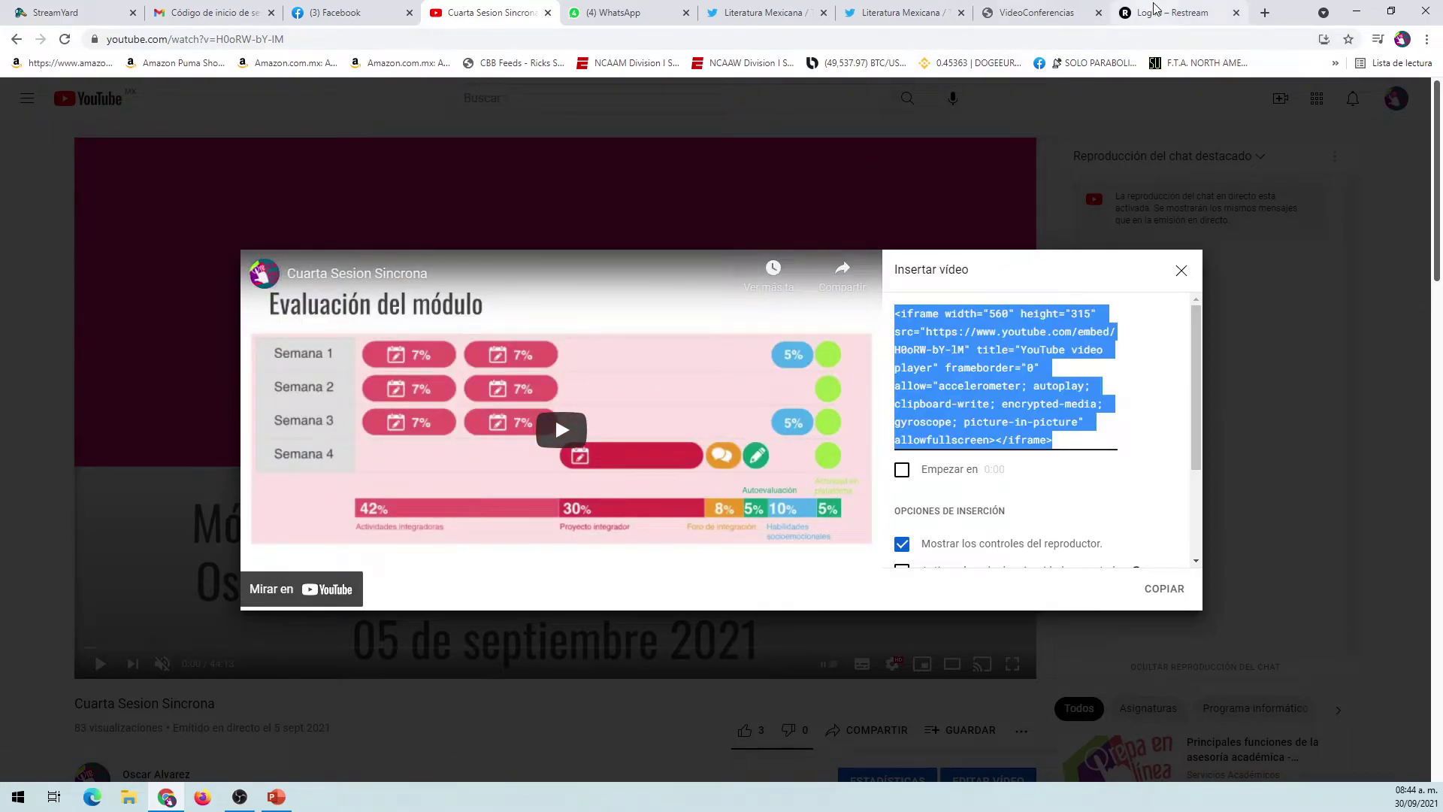
left_click(1029, 15)
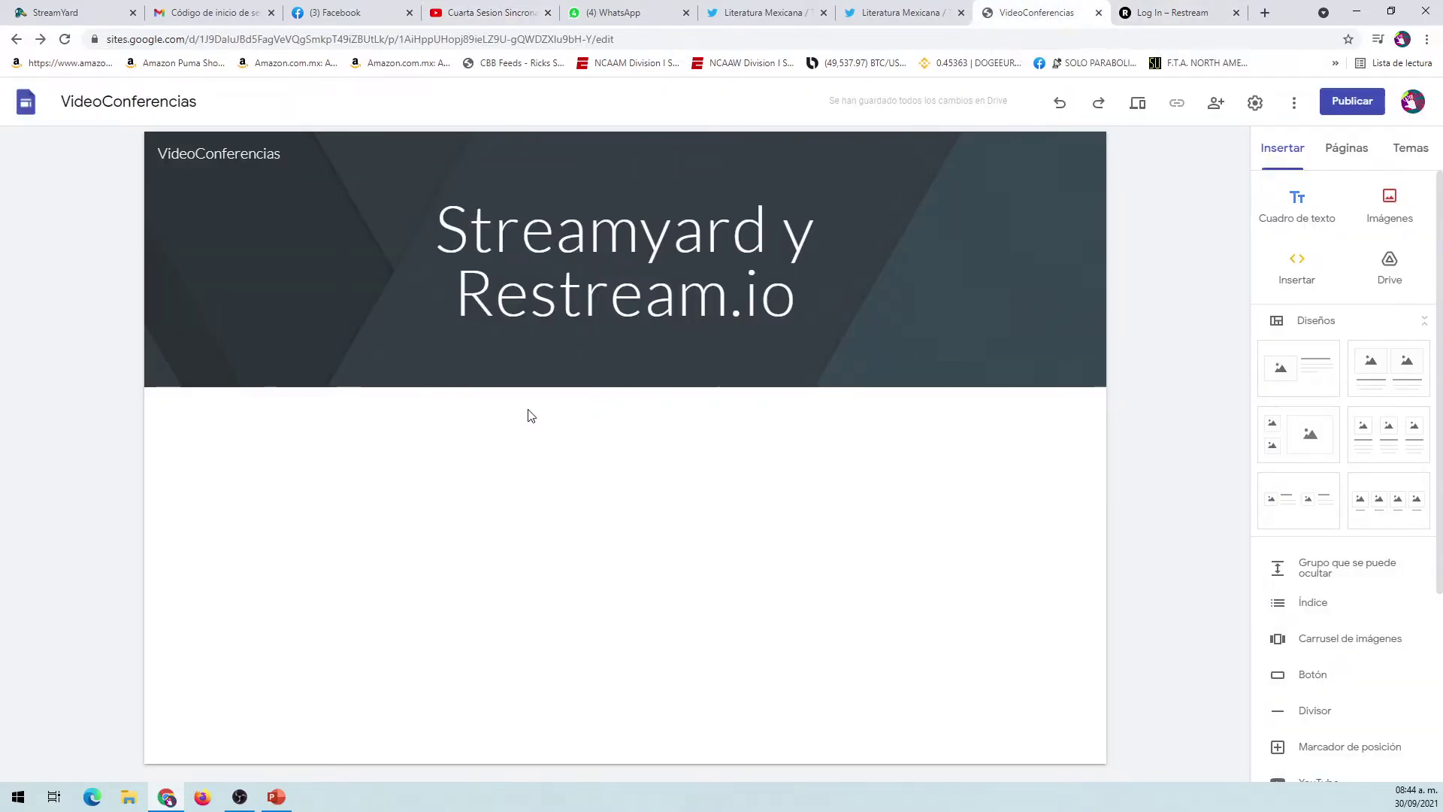
- Embed the pasted iframe code for 'Cuarta Sesion Sincrona' under the title and shrink the video block
double_click(354, 456)
left_click(314, 452)
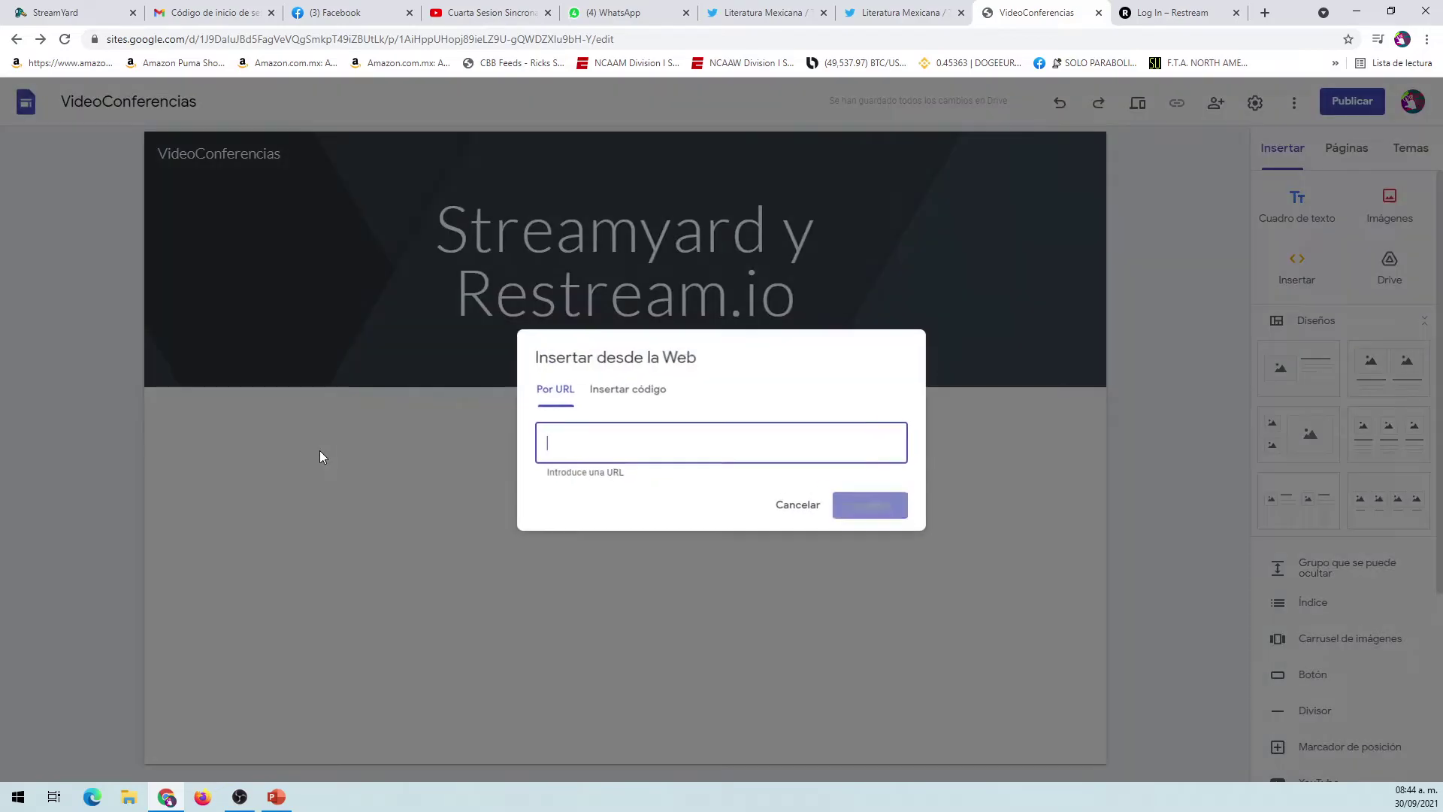
left_click(641, 391)
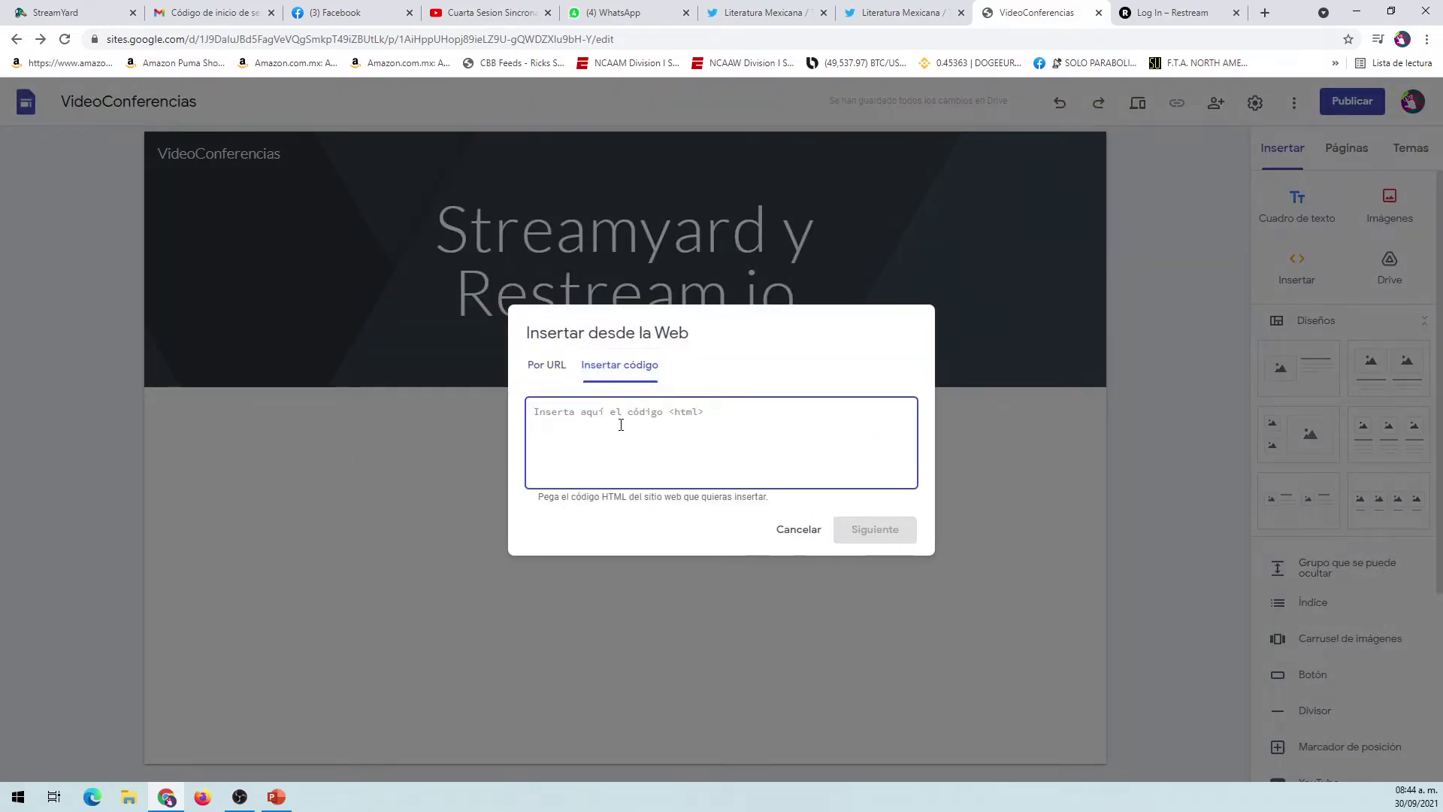
key("ctrl+v")
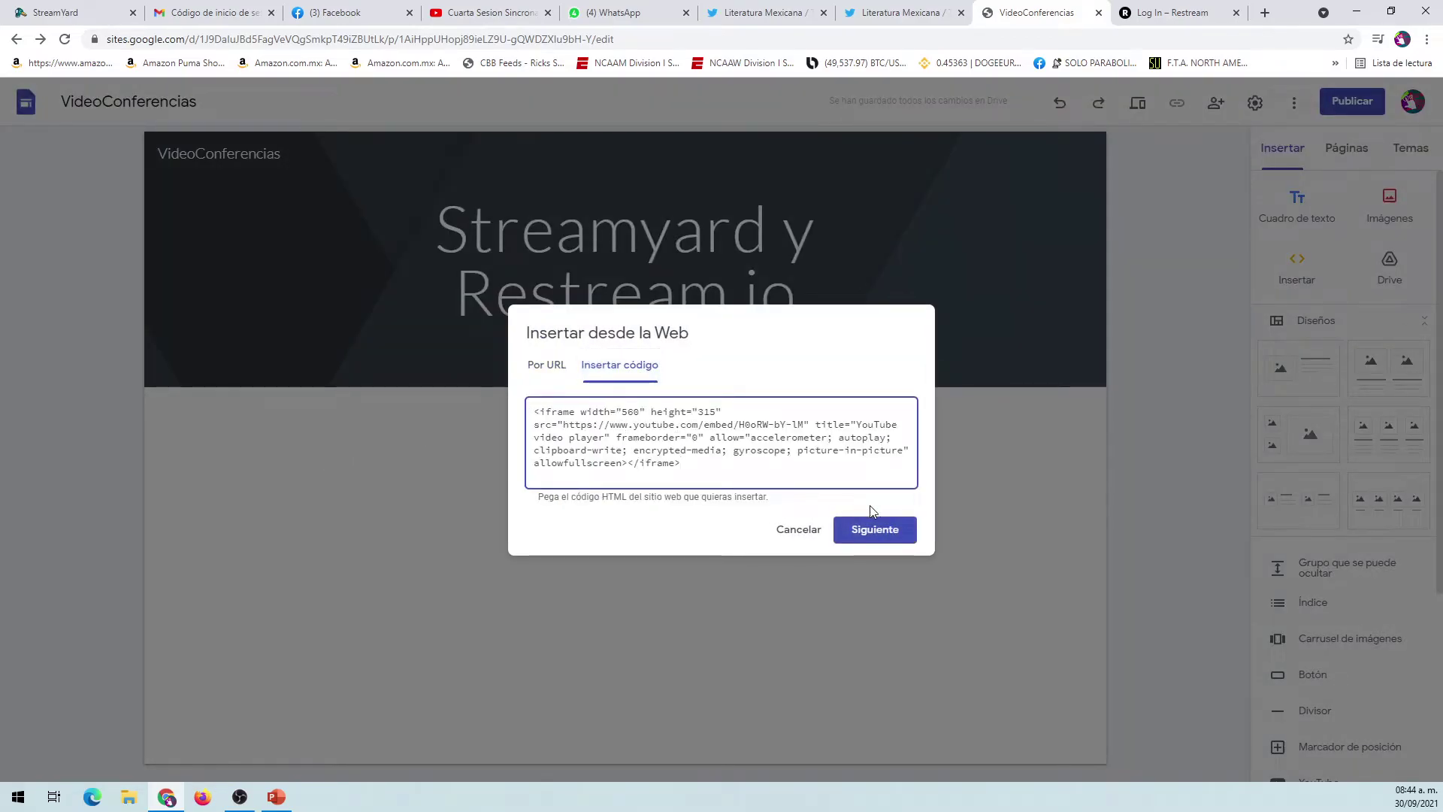
left_click(888, 530)
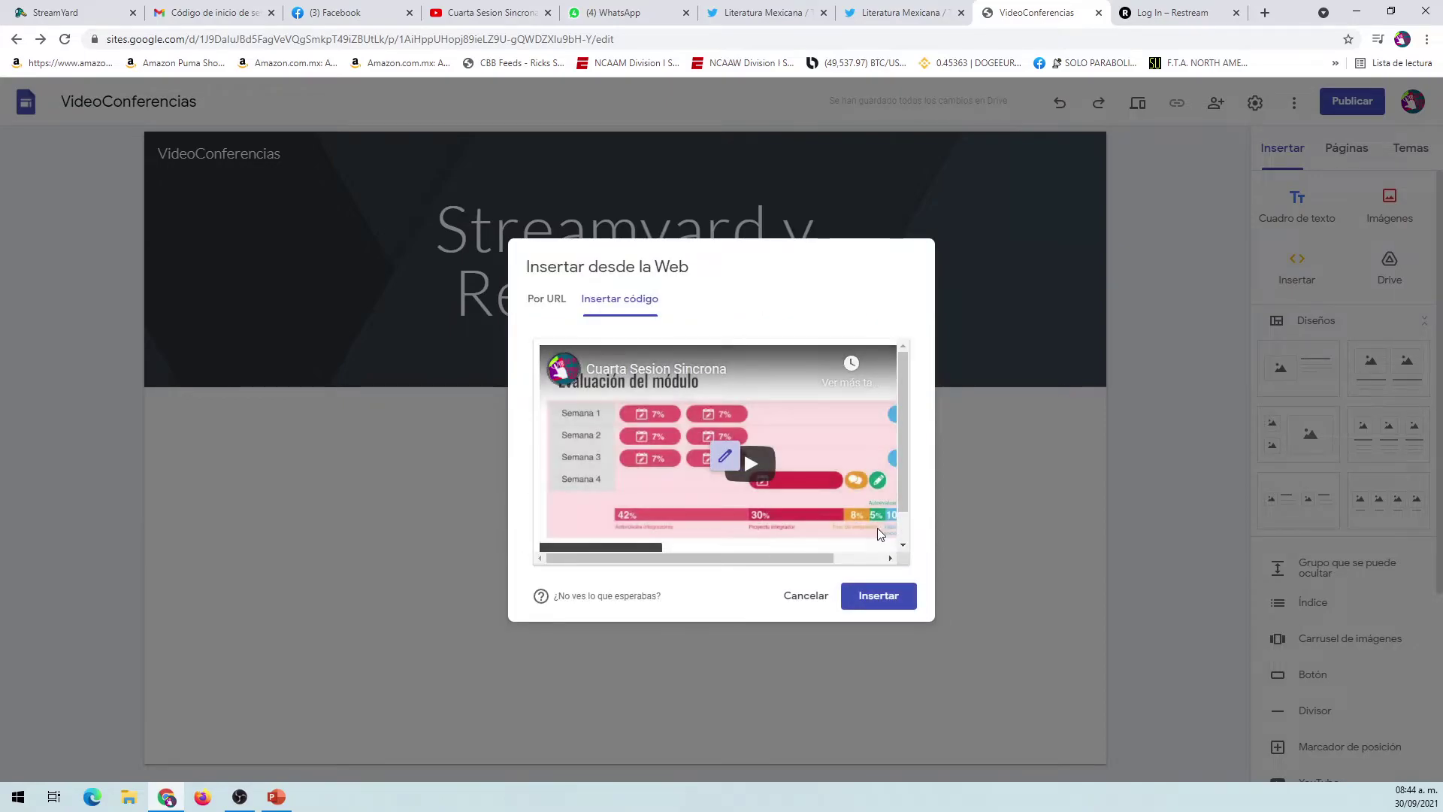
left_click(872, 604)
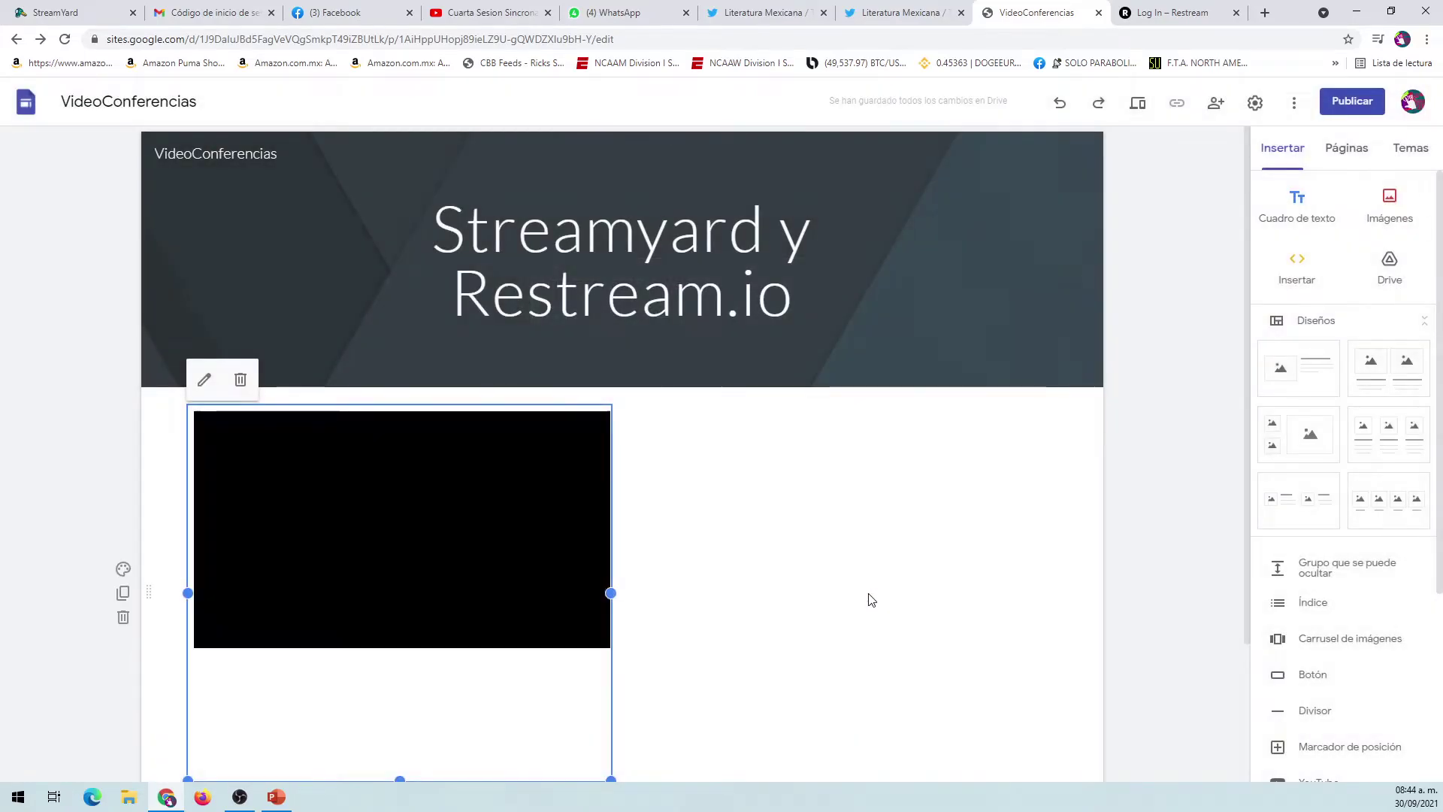
scroll(731, 496, "down", 3)
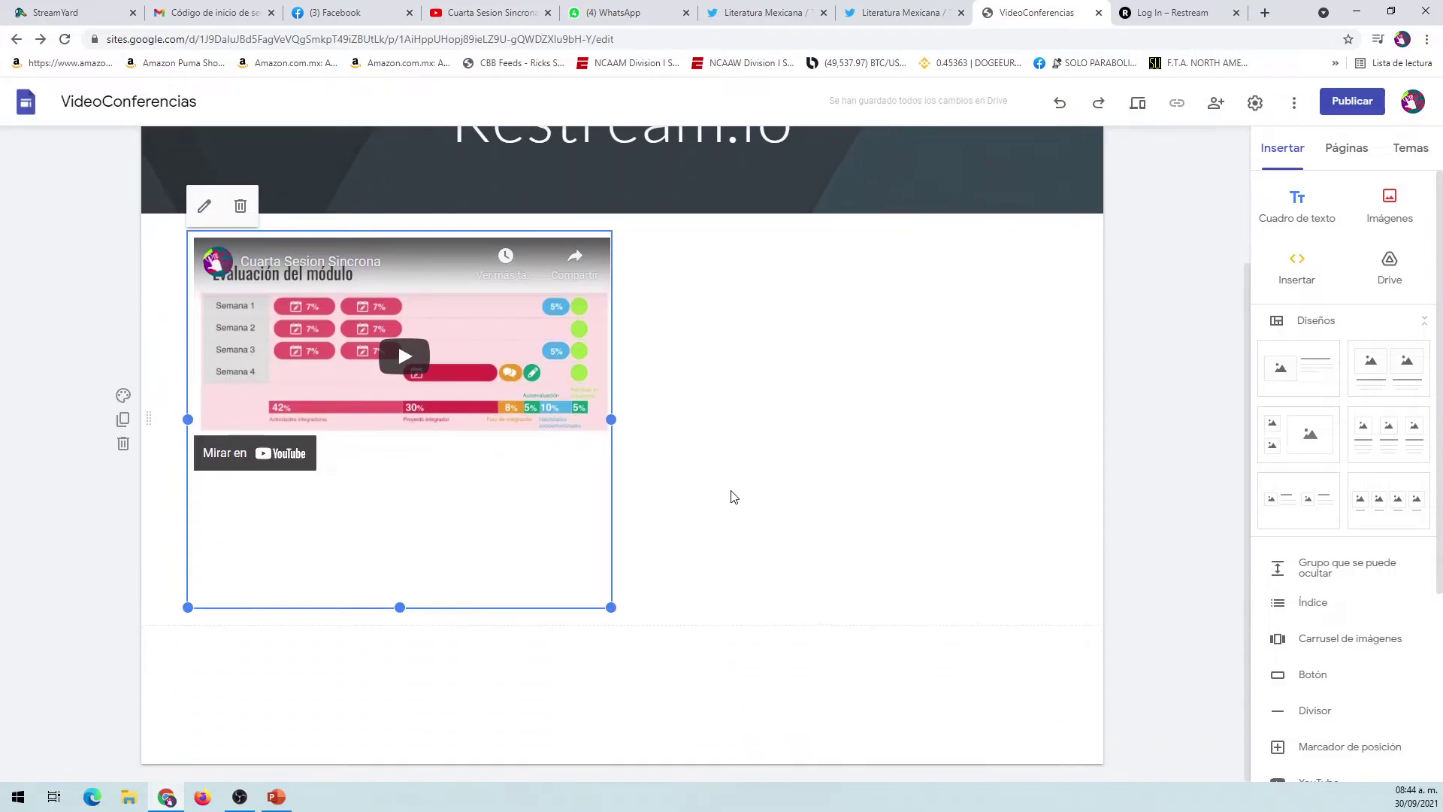
left_click_drag(611, 610, 599, 490)
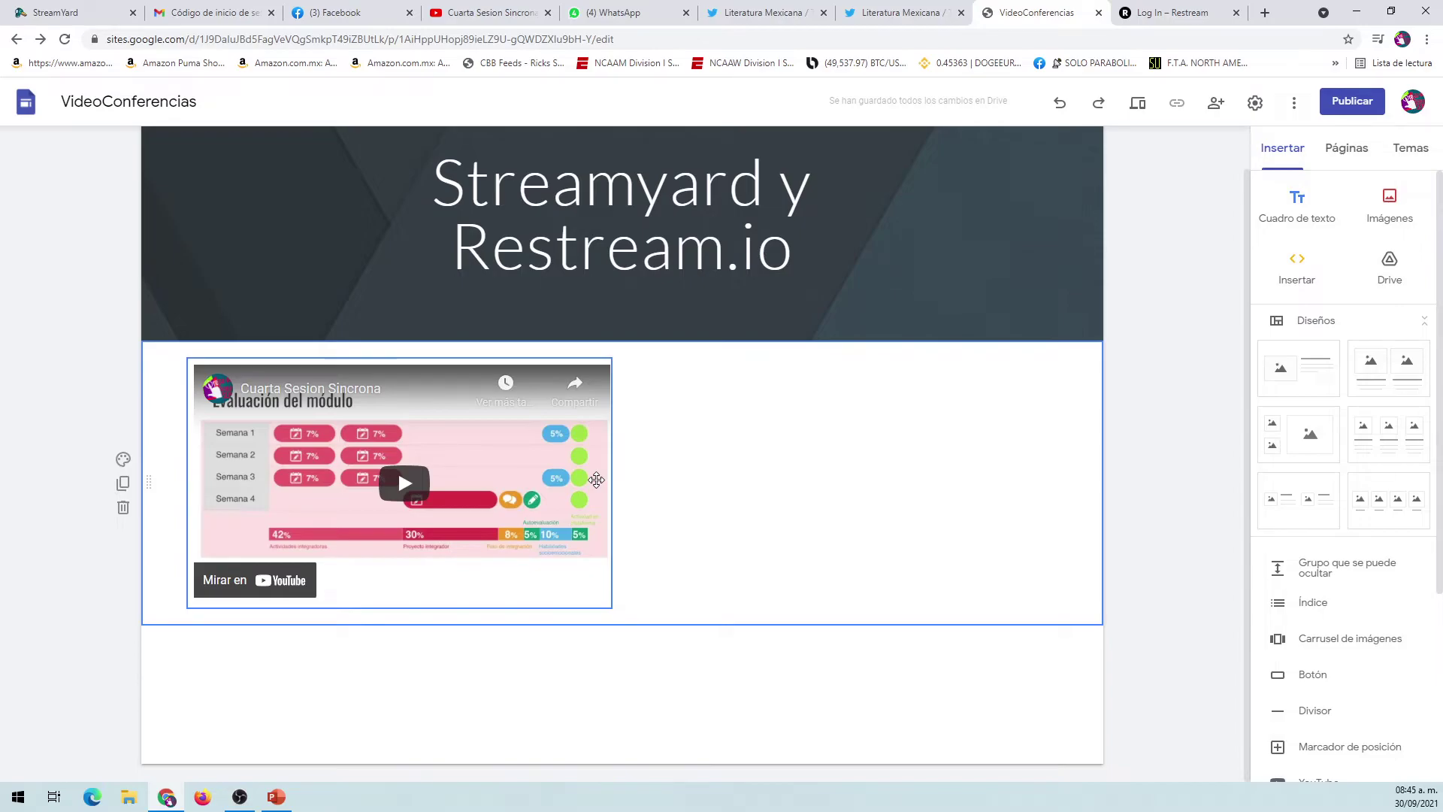
left_click(584, 205)
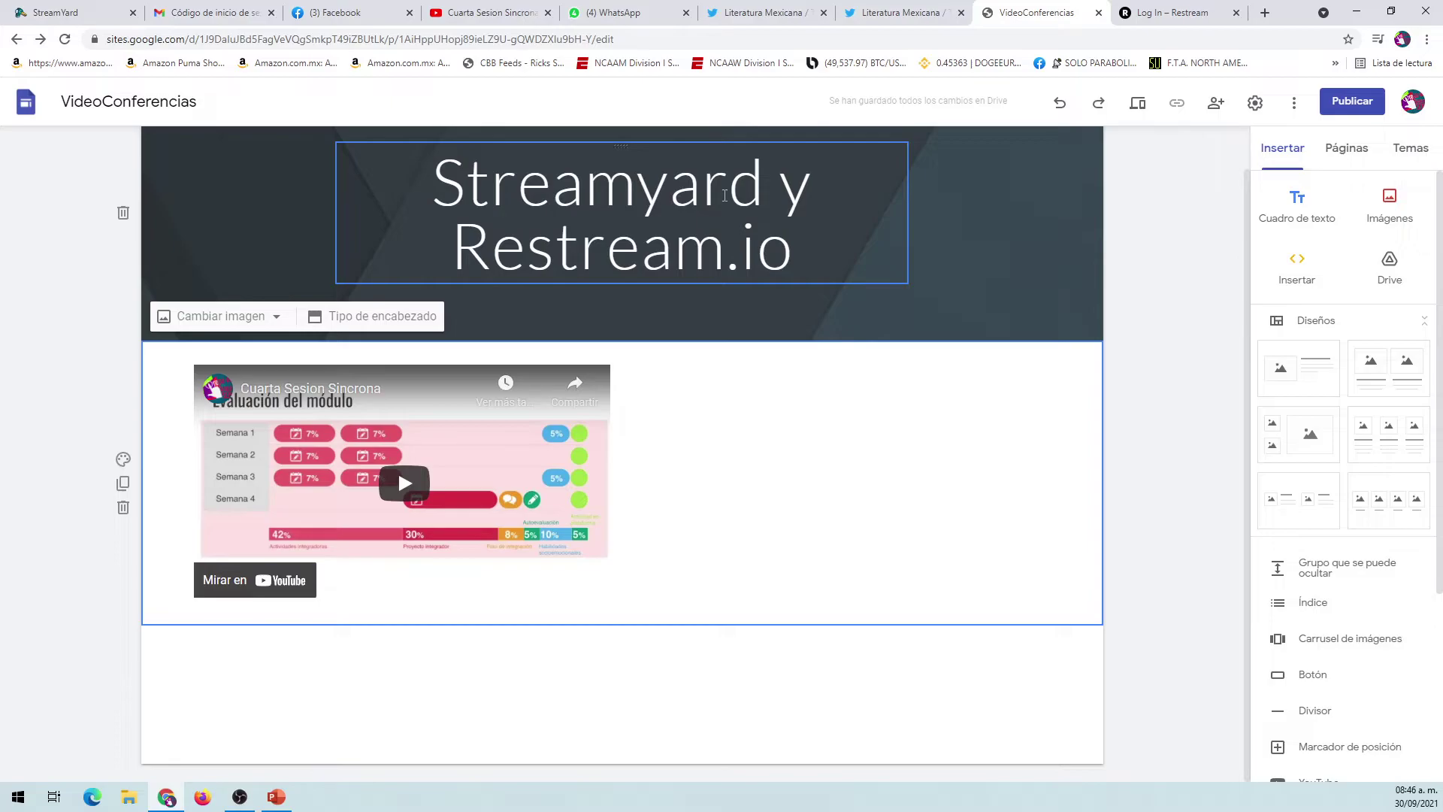
left_click(658, 251)
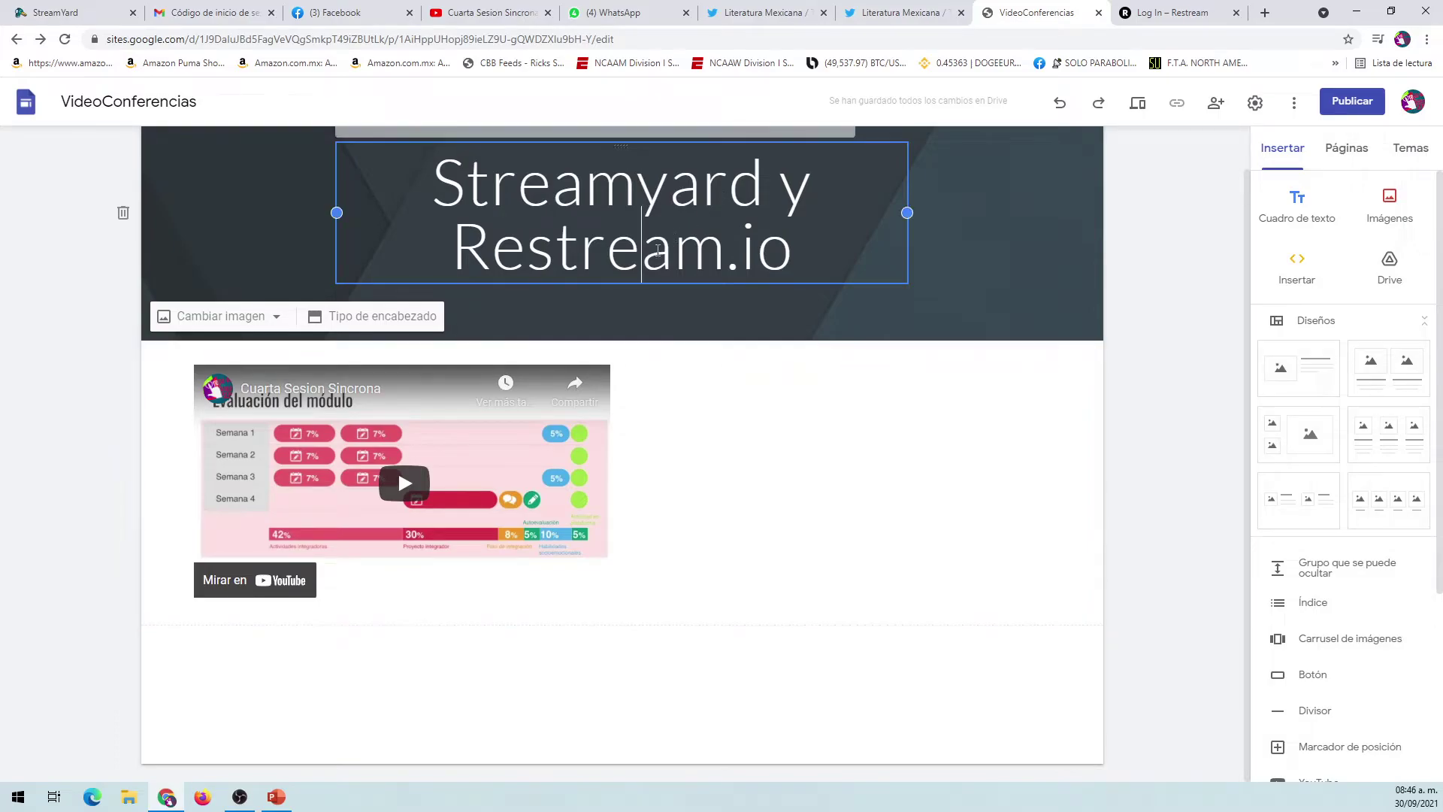
triple_click(658, 250)
left_click(659, 253)
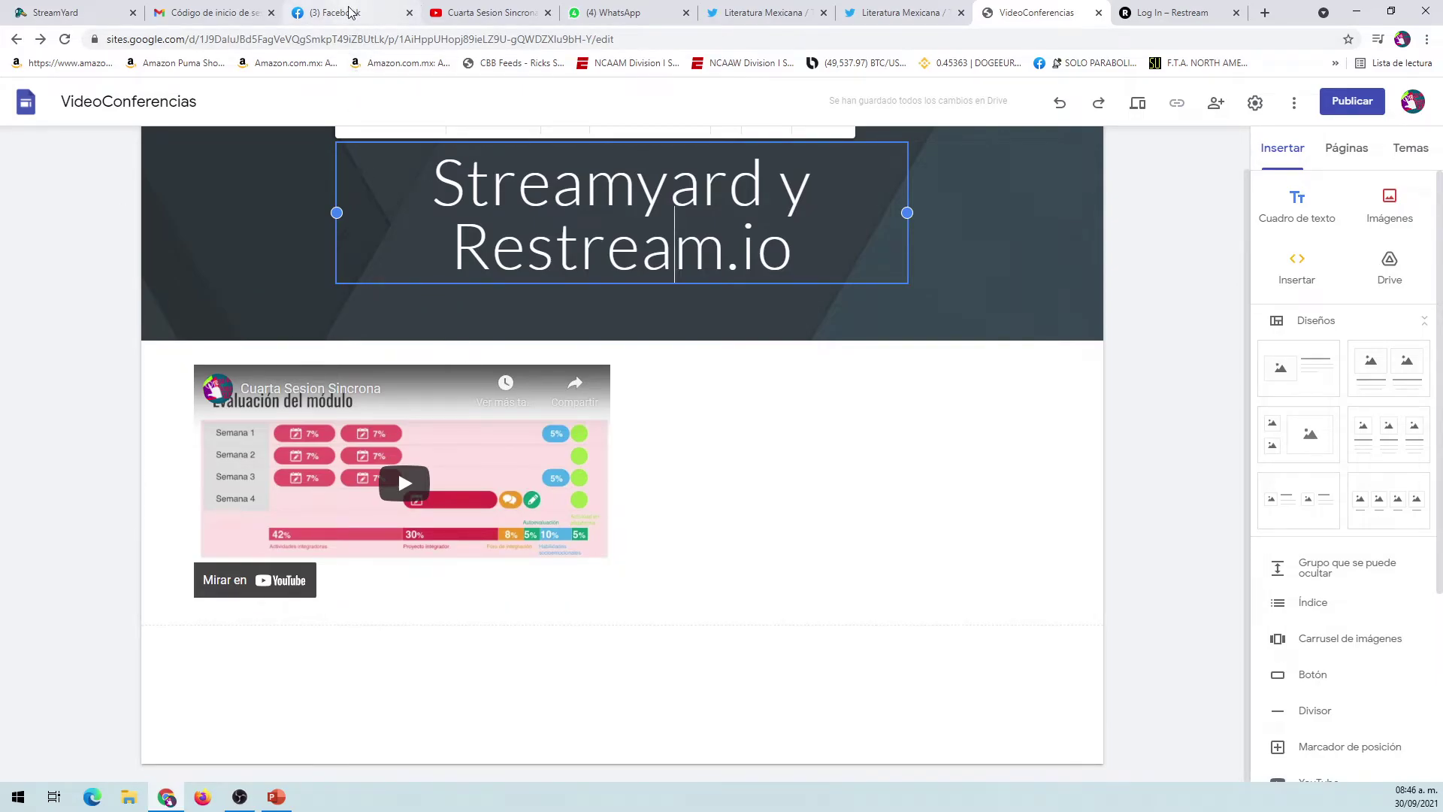
- Check the Facebook news feed tab, then switch to the 'Log In – Restream' tab
left_click(351, 12)
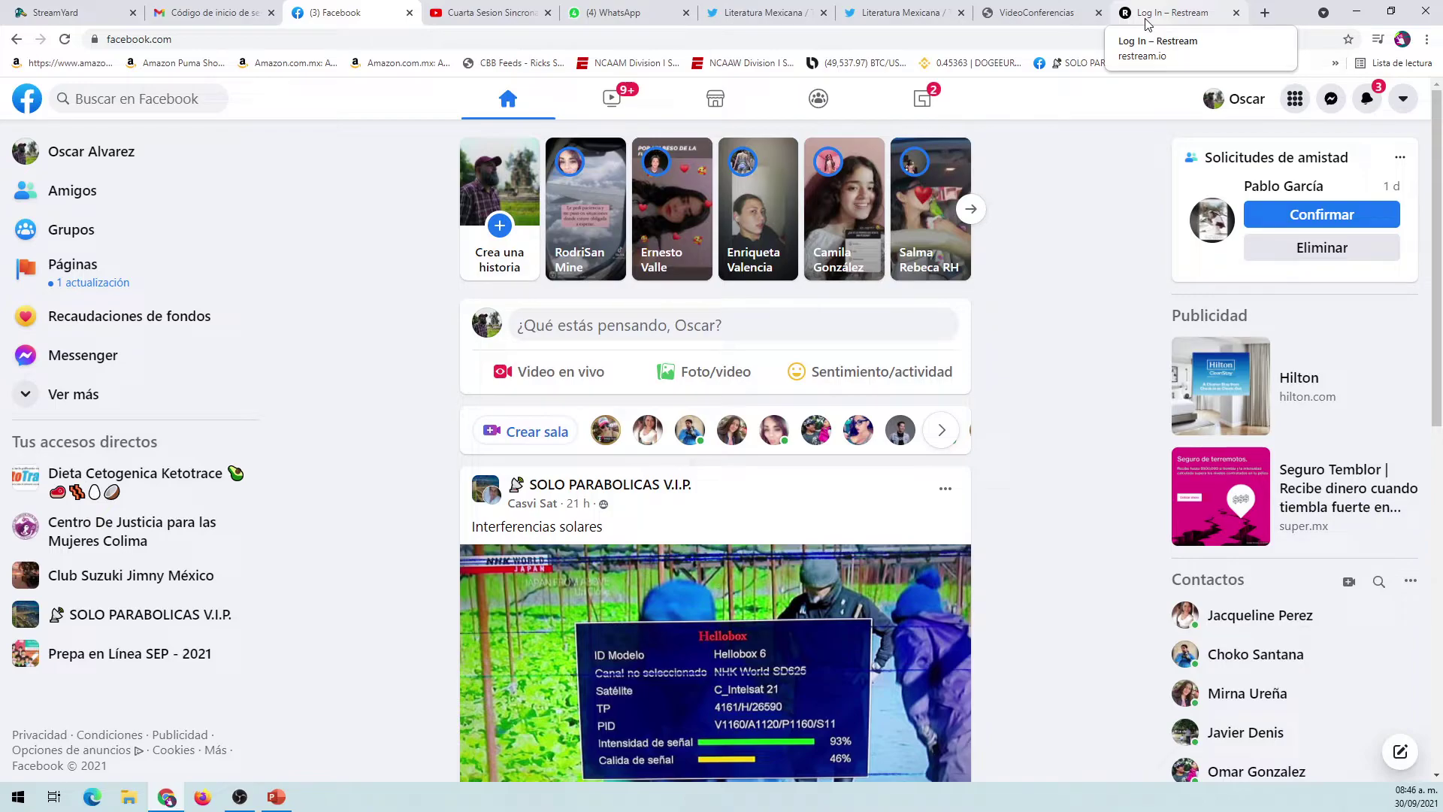
left_click(1147, 23)
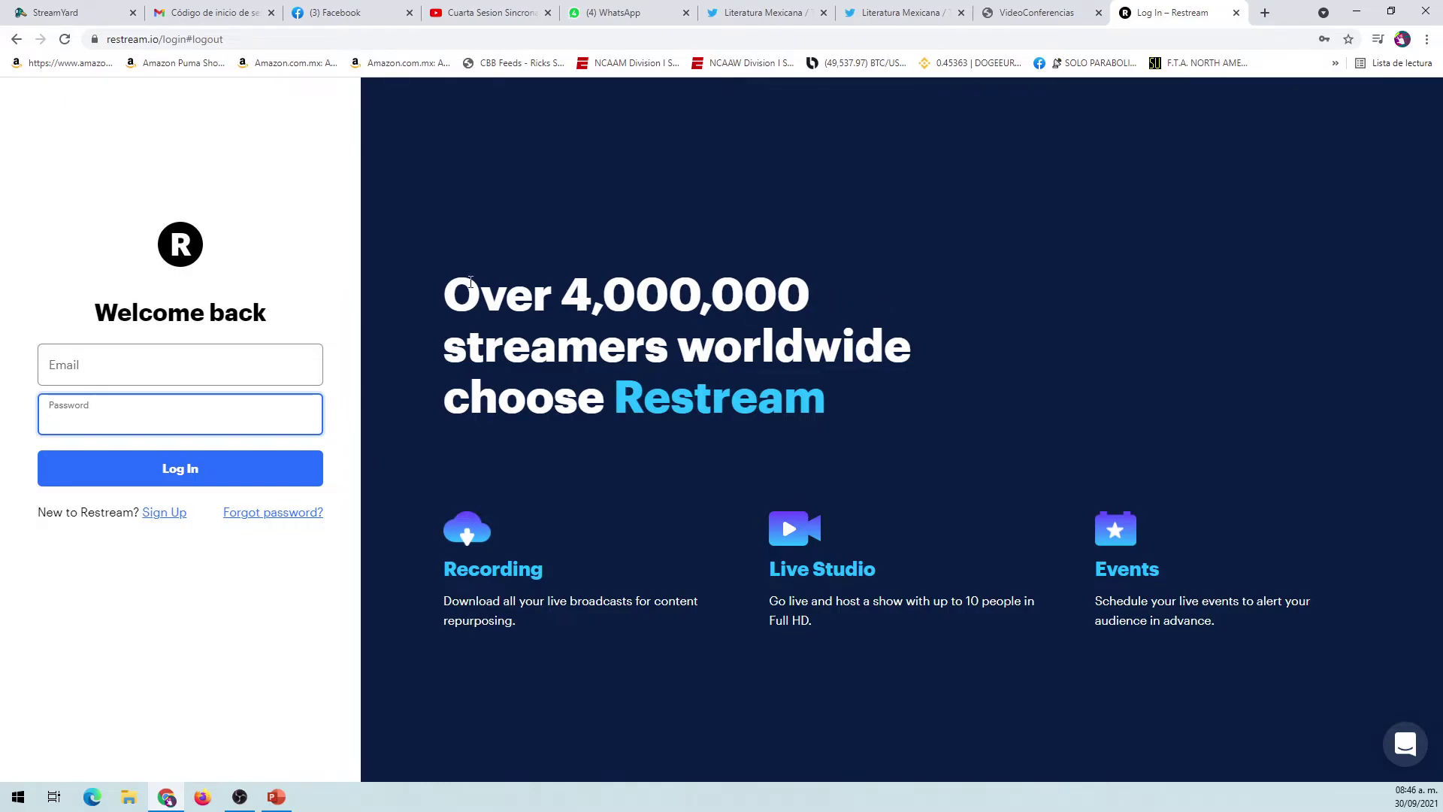
- Navigate the browser to restream.io
left_click(185, 41)
type("restream.io")
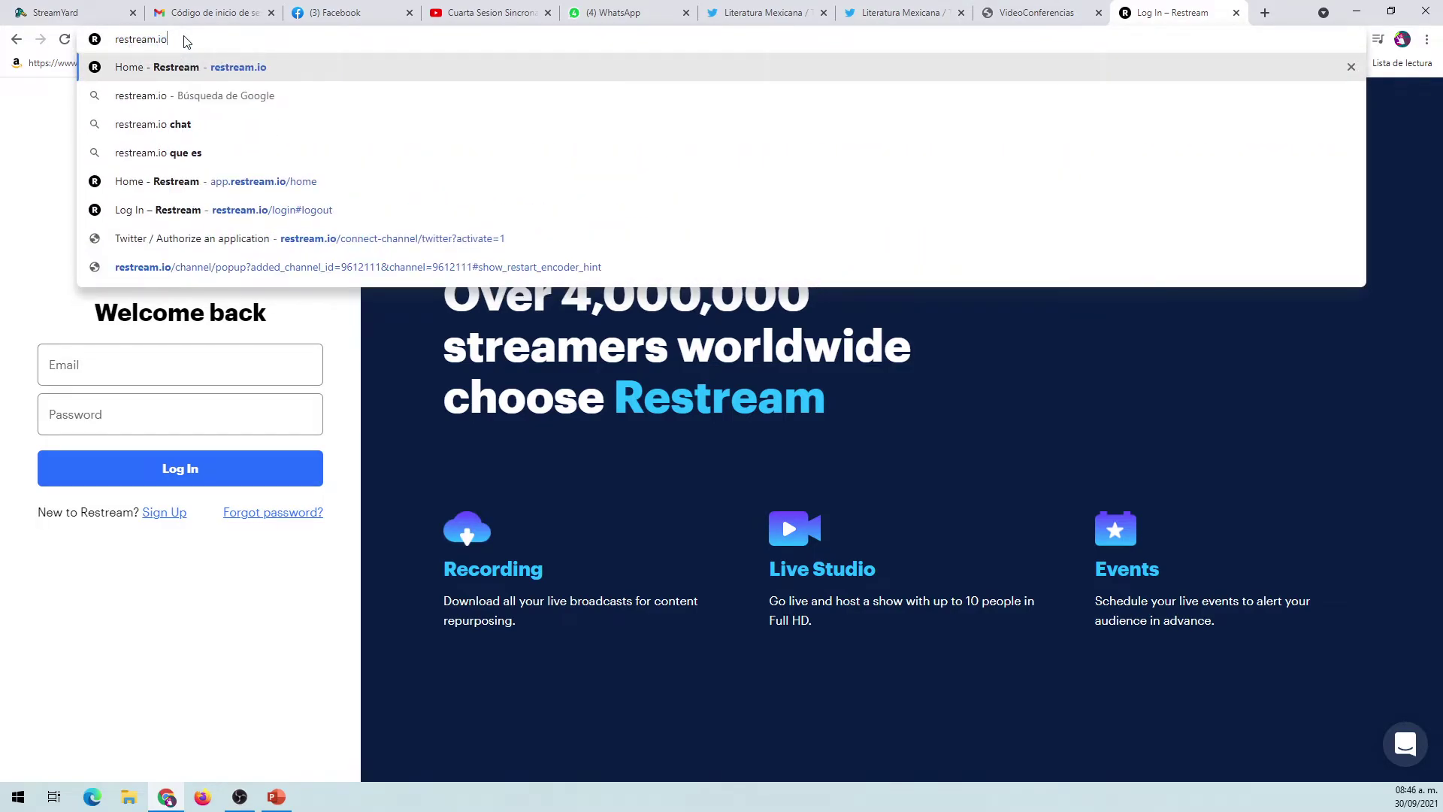
key("Return")
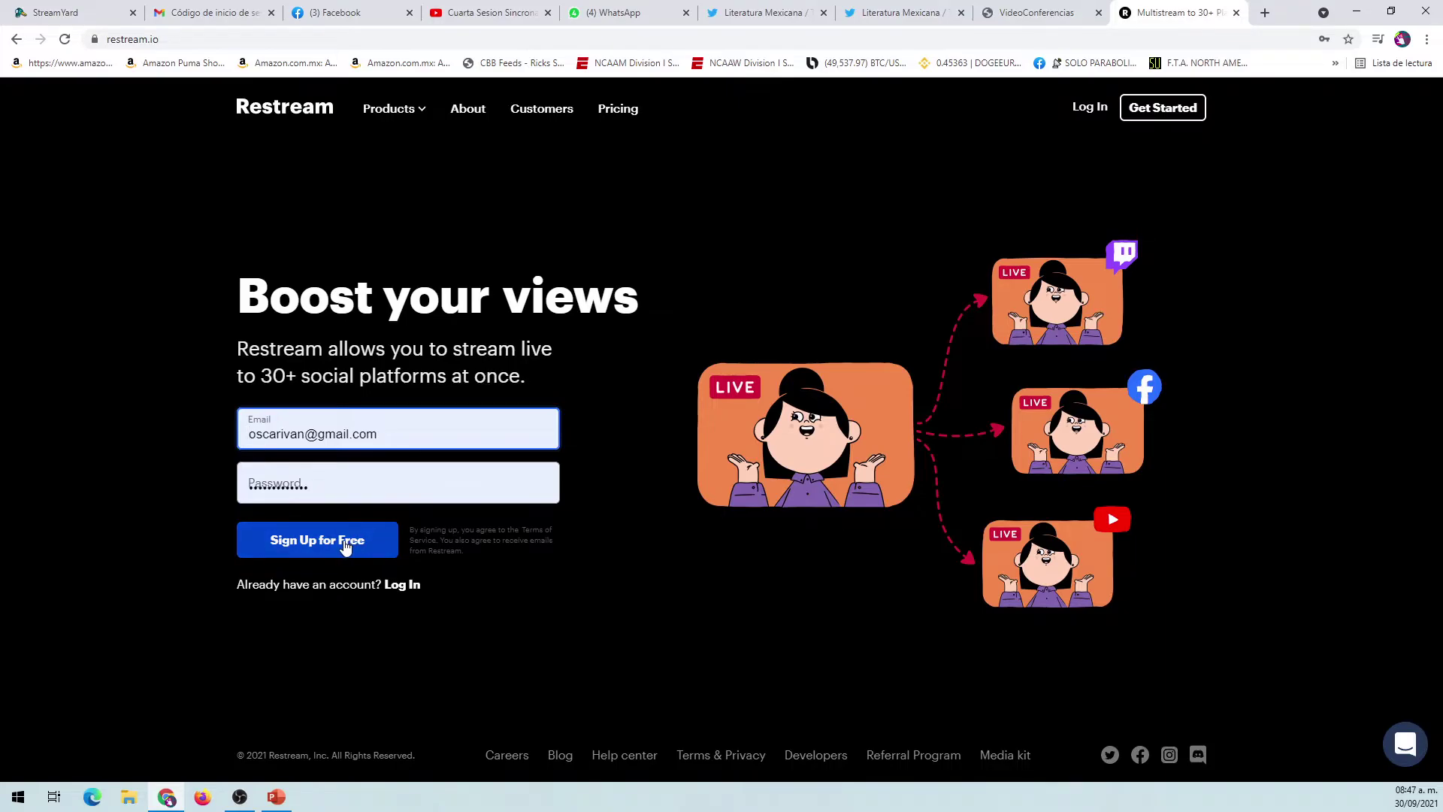
- Try Sign Up for Free, then reach the 'Create your account' page with the email prefilled
left_click(345, 546)
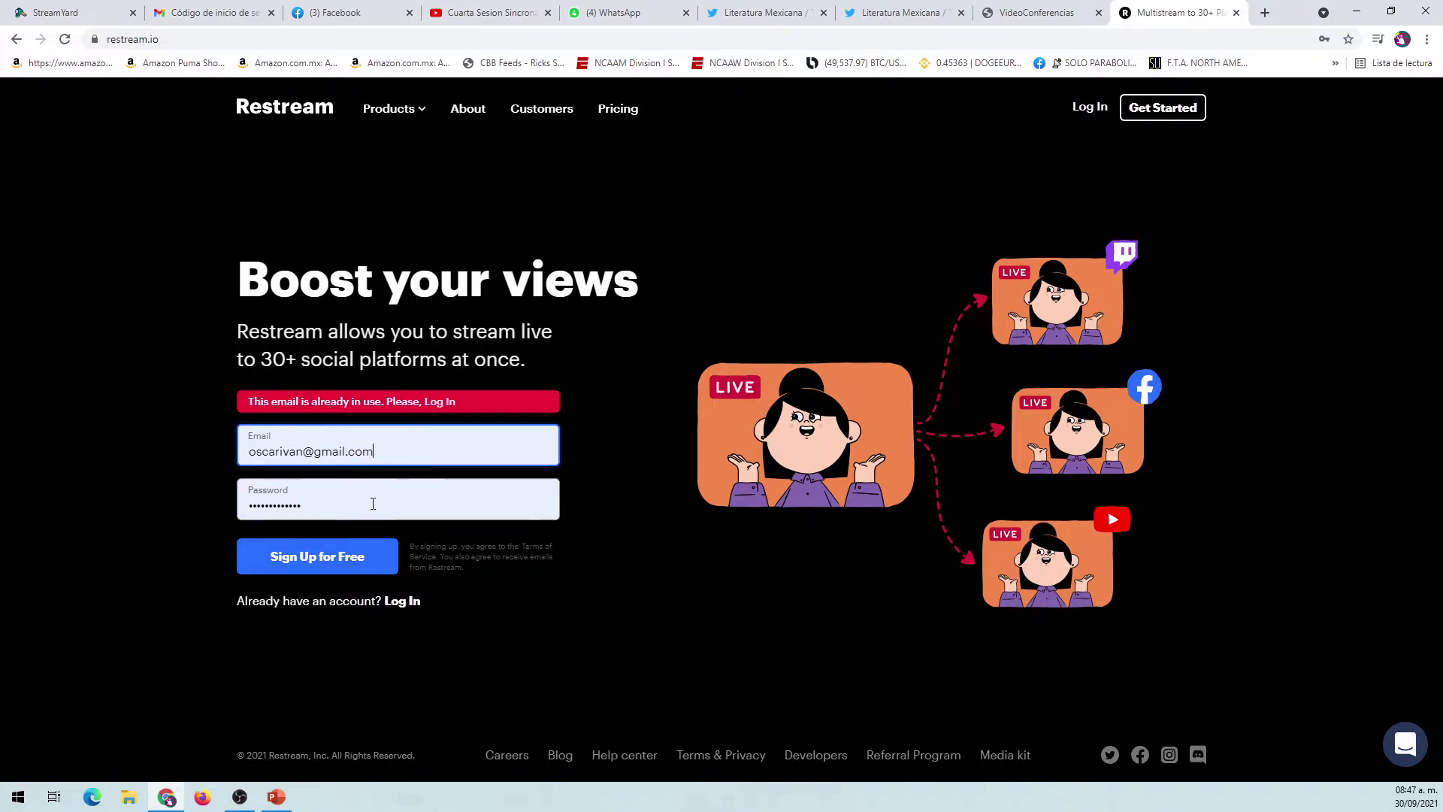
key("ctrl+shift+n")
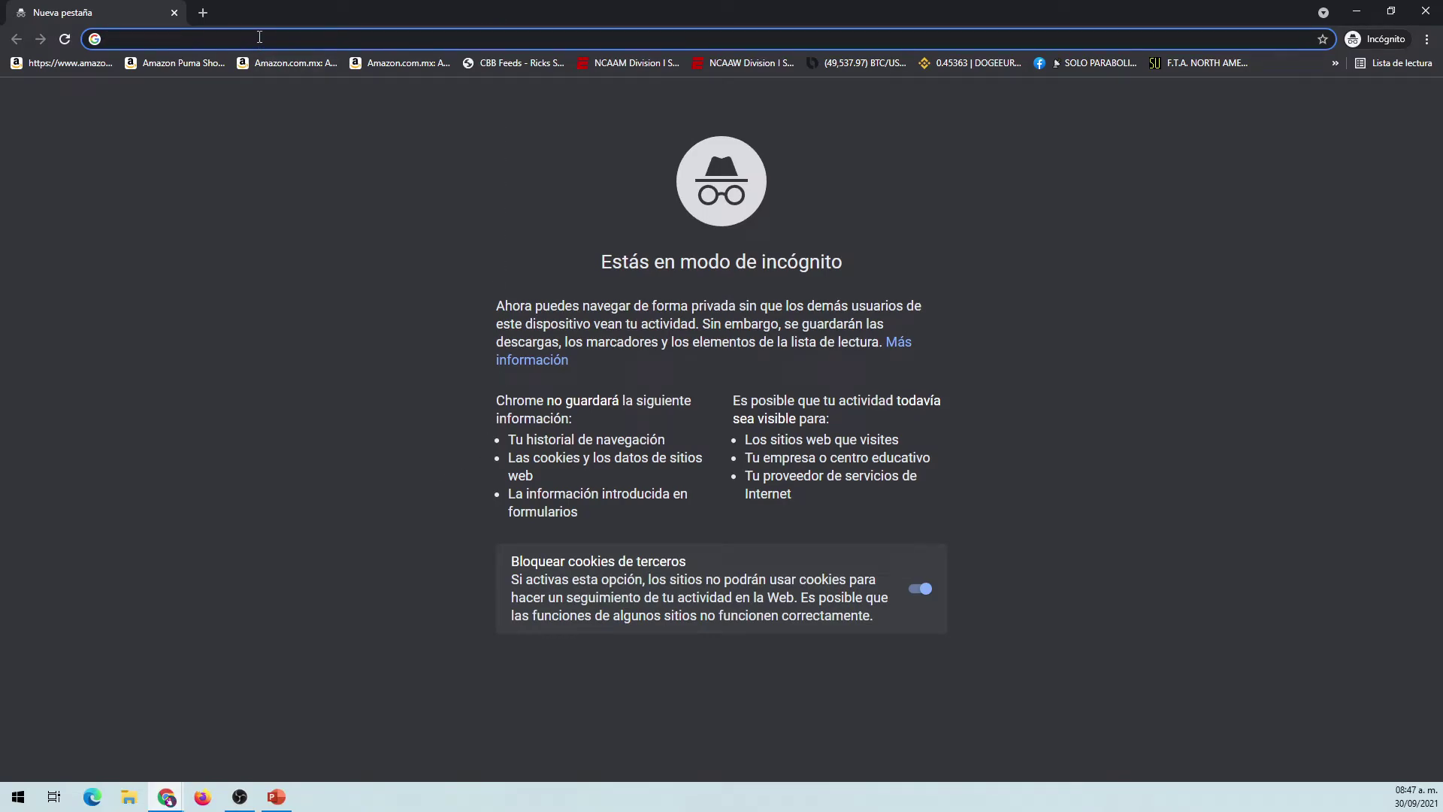
left_click(1424, 13)
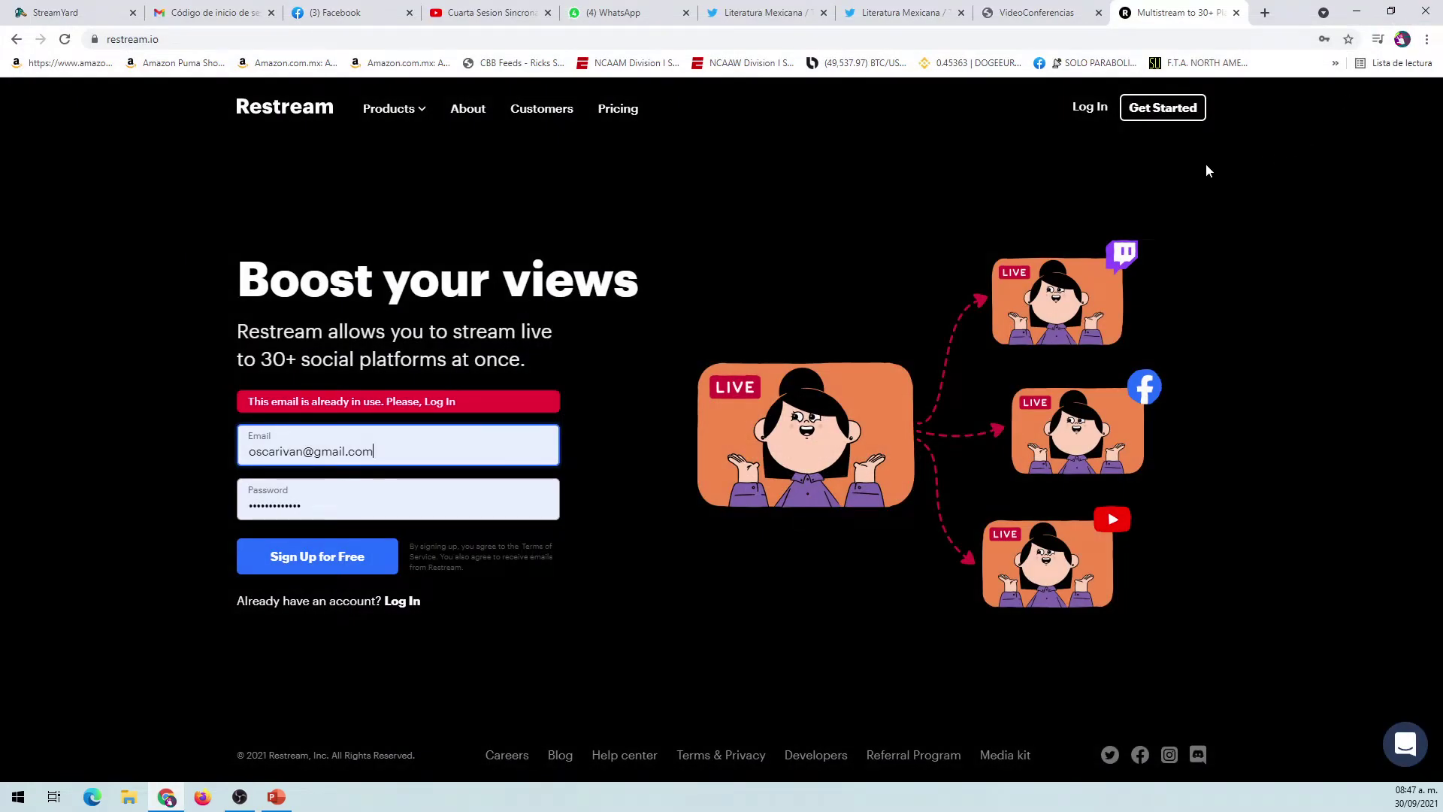
left_click(1162, 109)
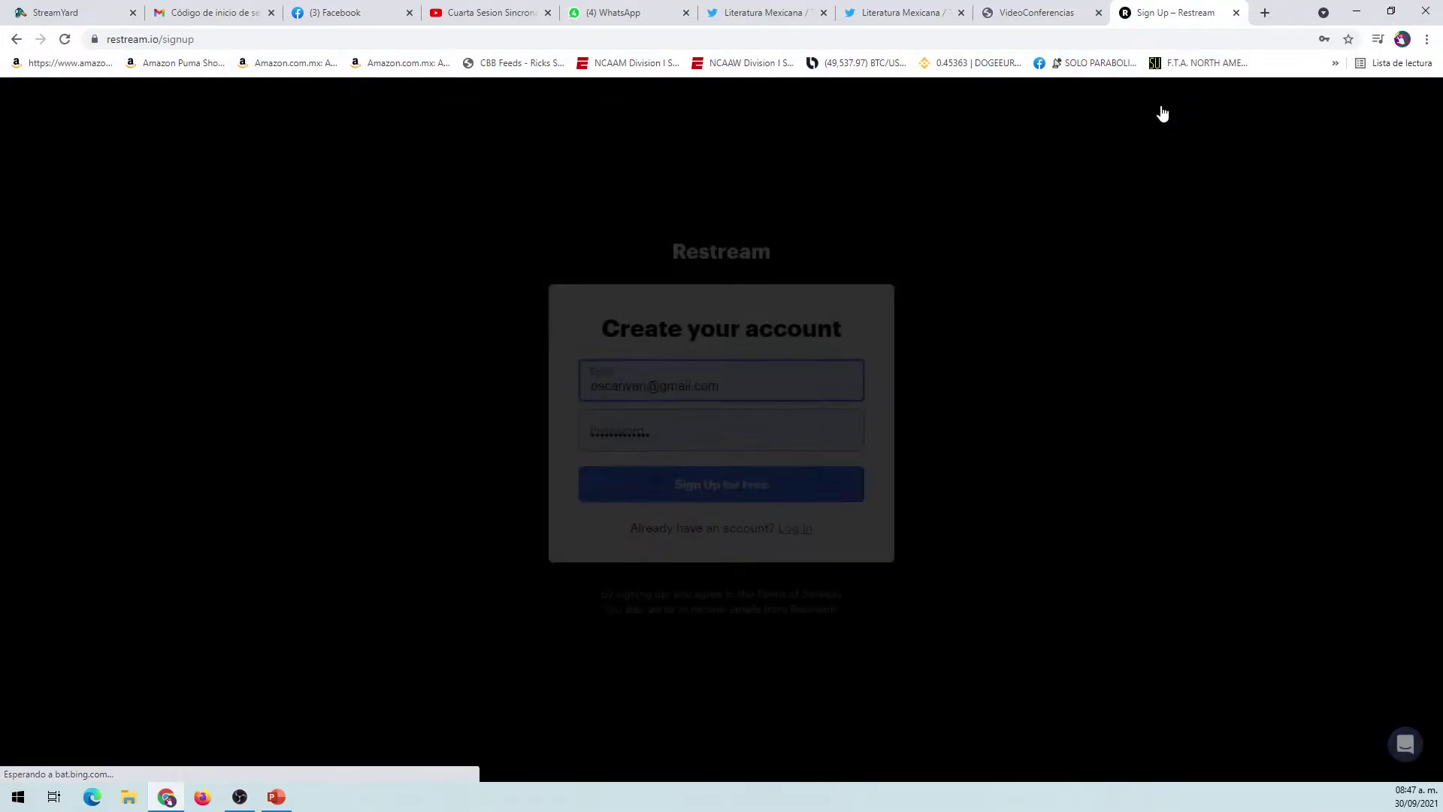
left_click(761, 390)
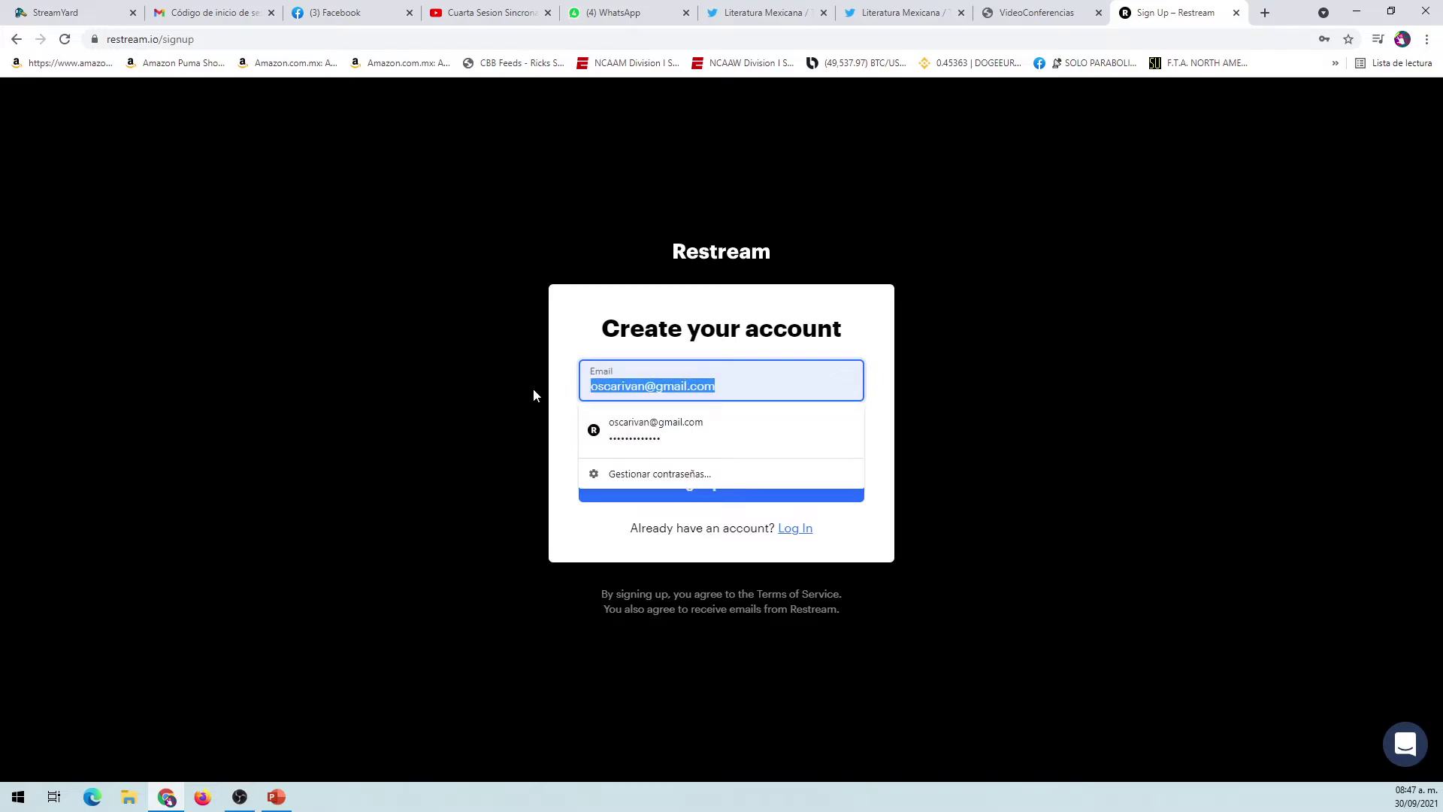
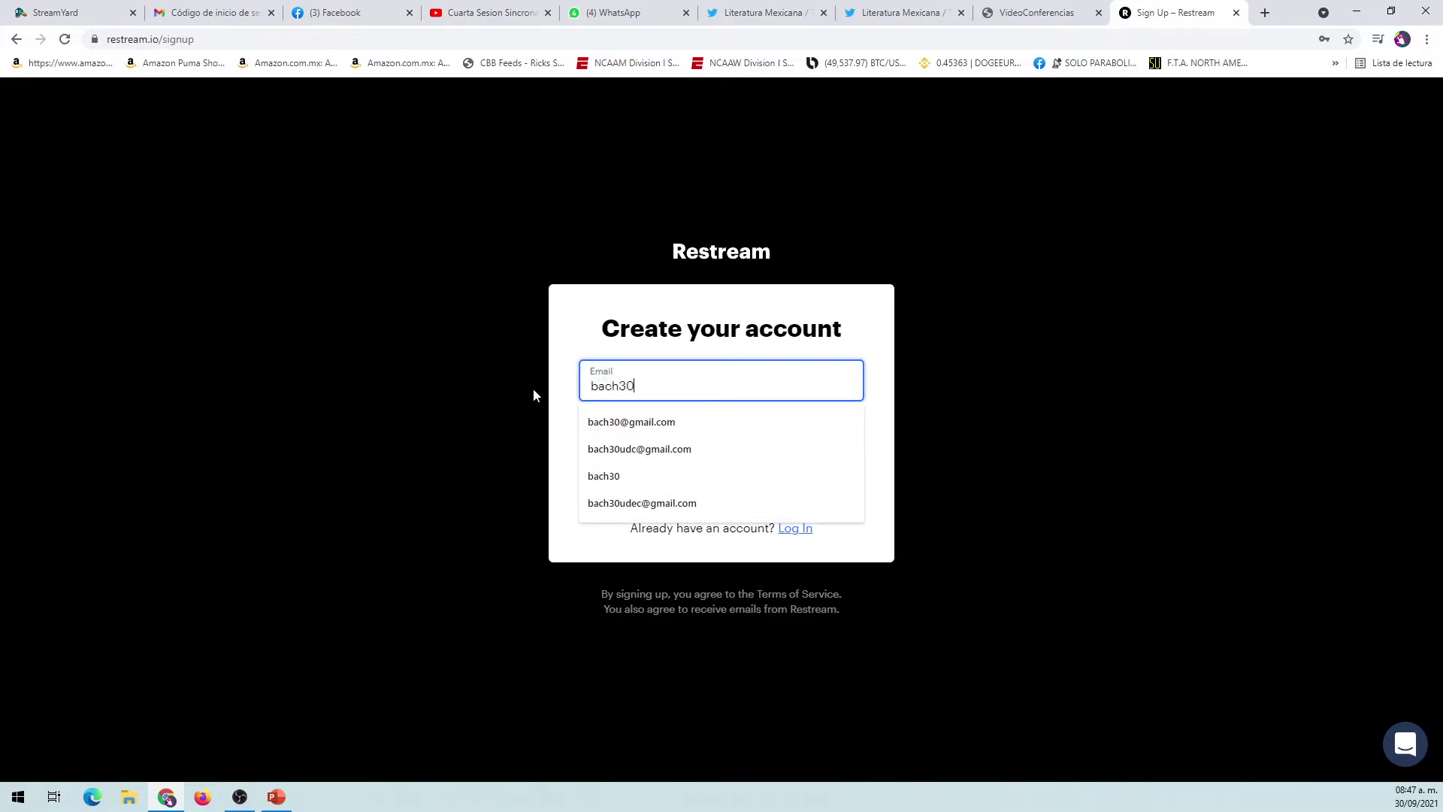
- Enter the account email and a password, submit sign-up, and save the login in Chrome
left_click(637, 425)
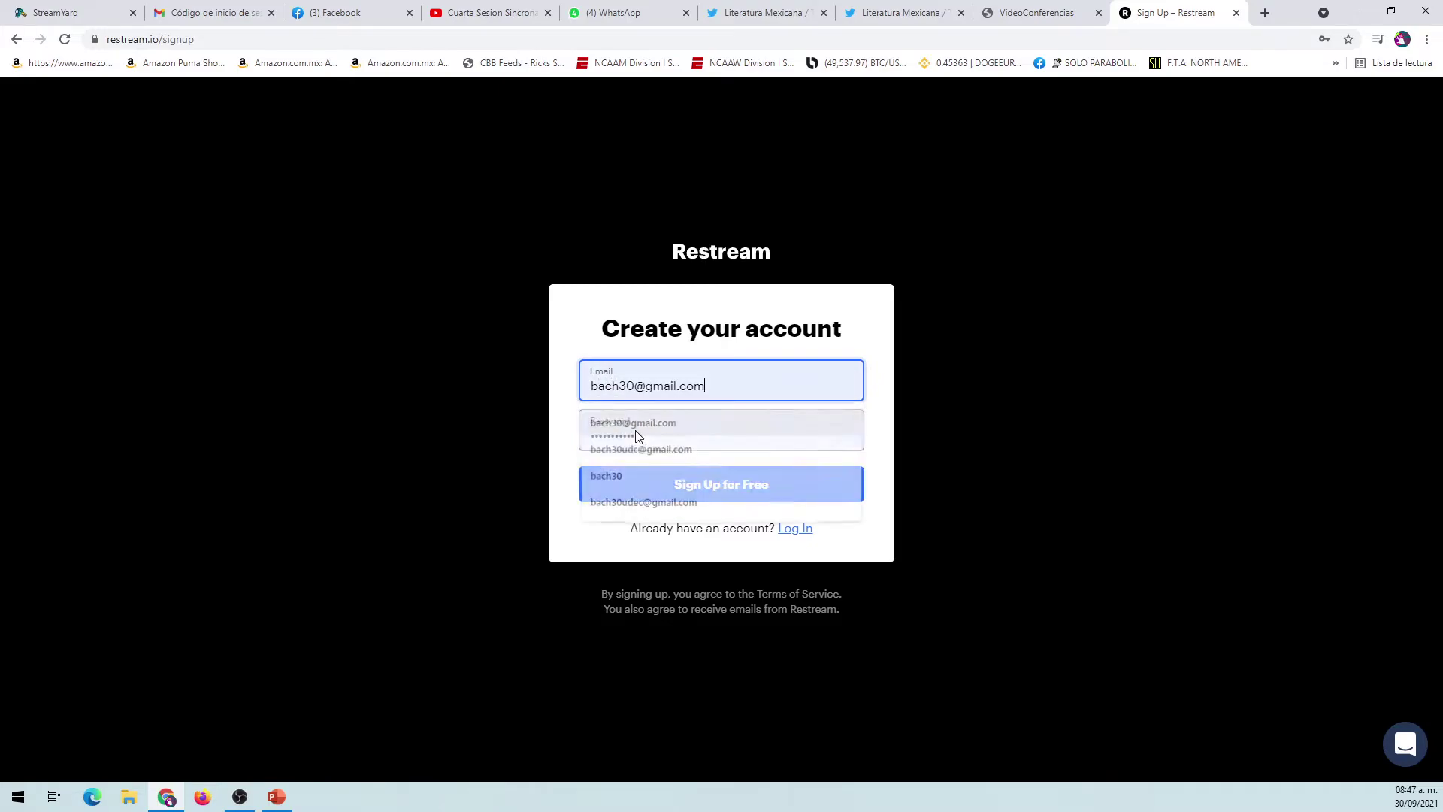
key("Tab")
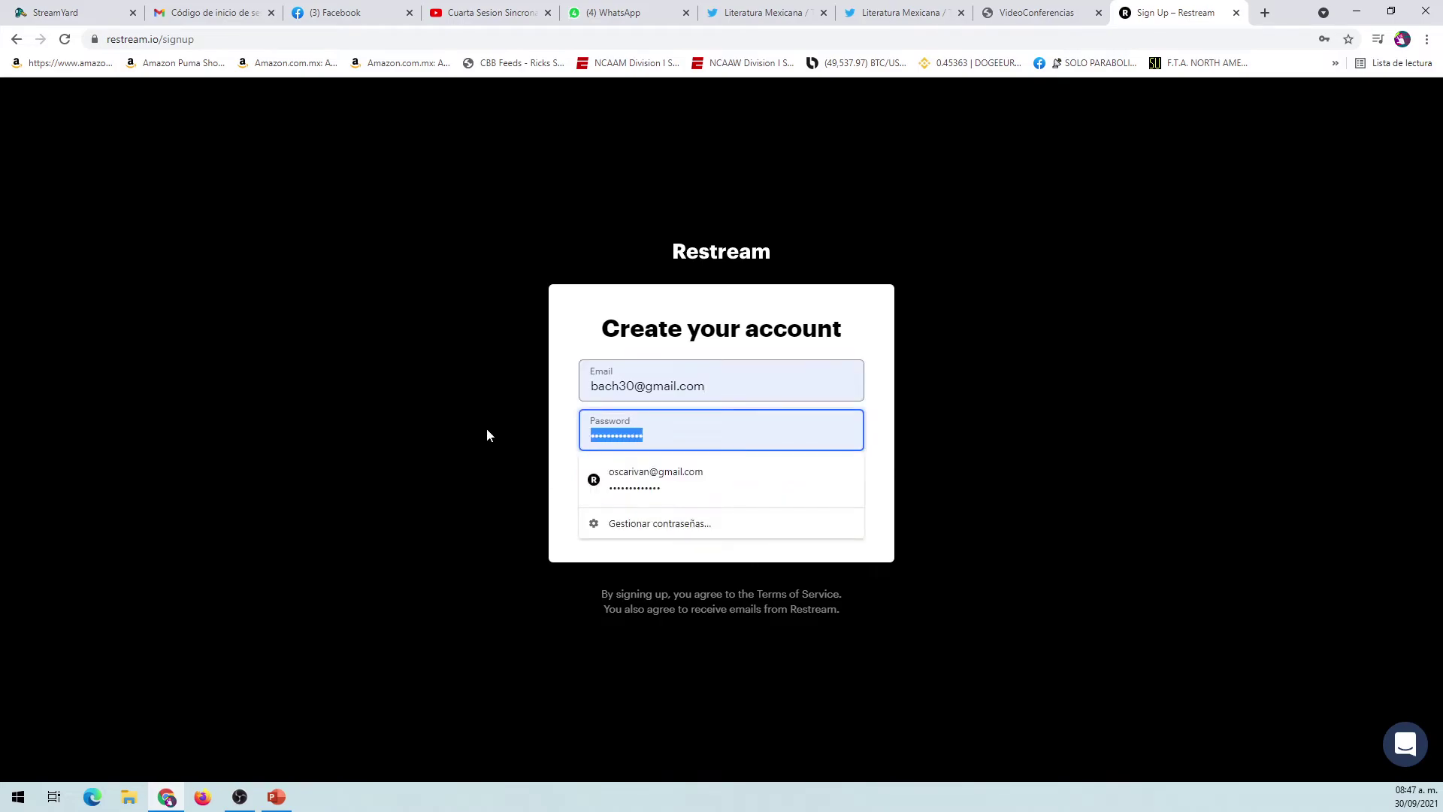
type("*********")
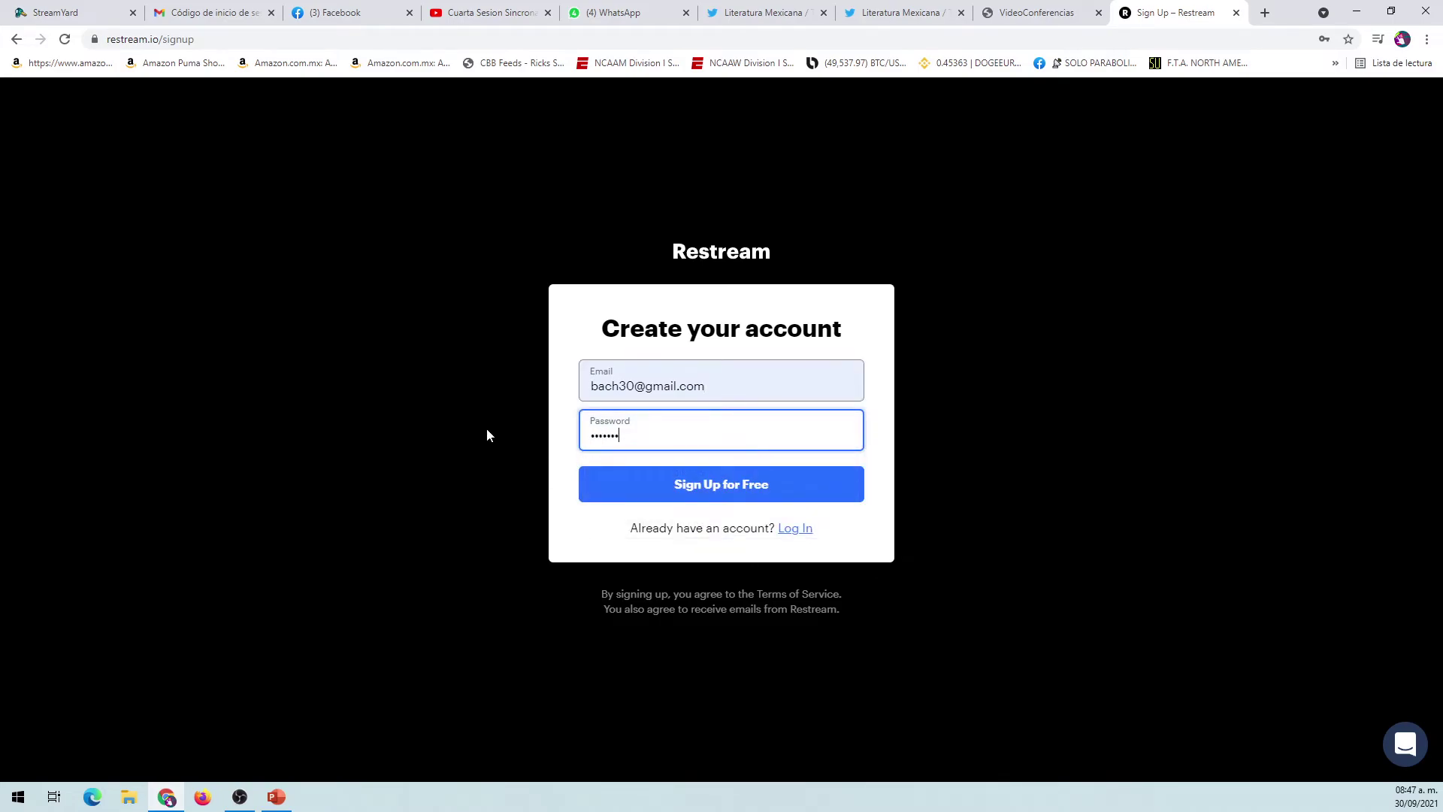
type("****")
left_click(714, 489)
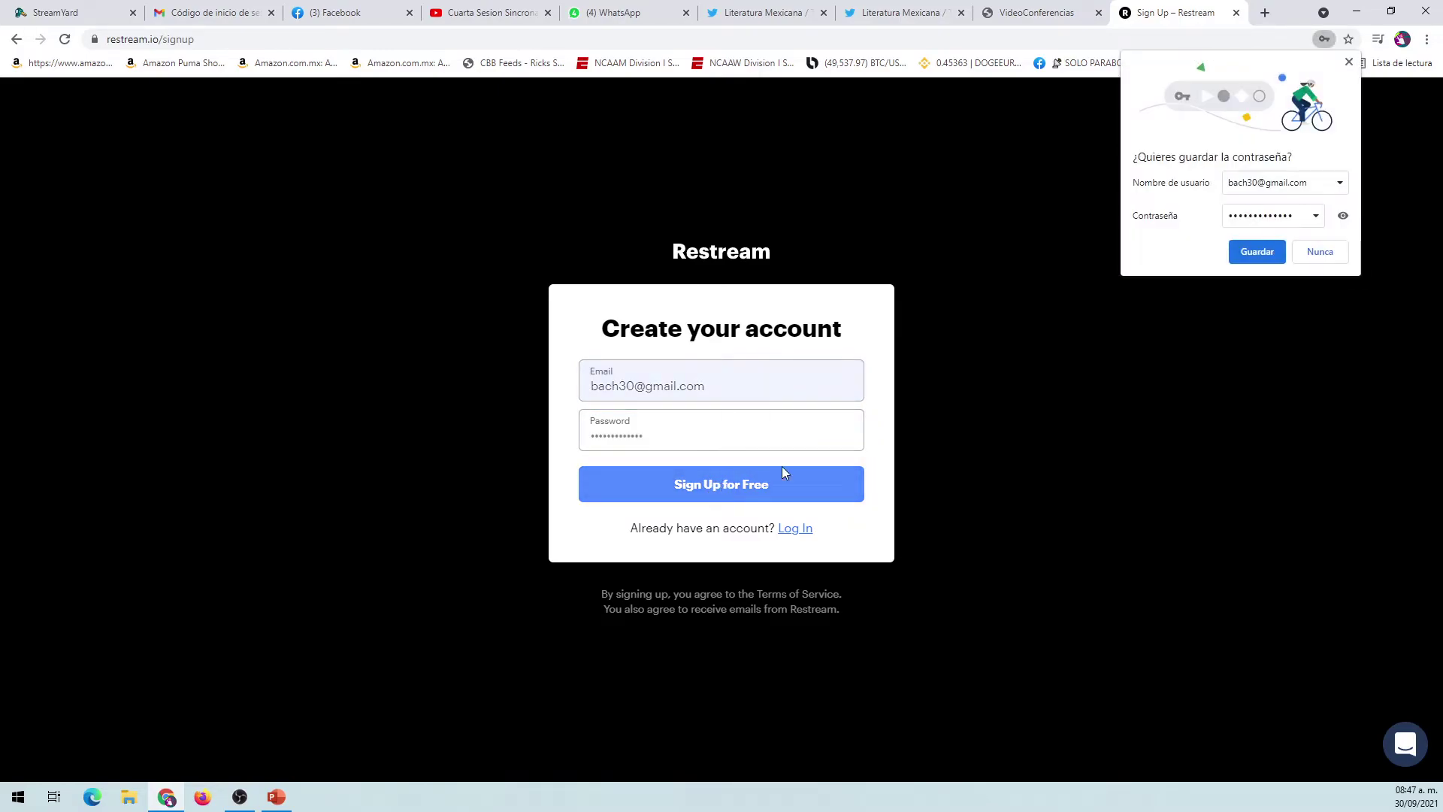
left_click(1262, 256)
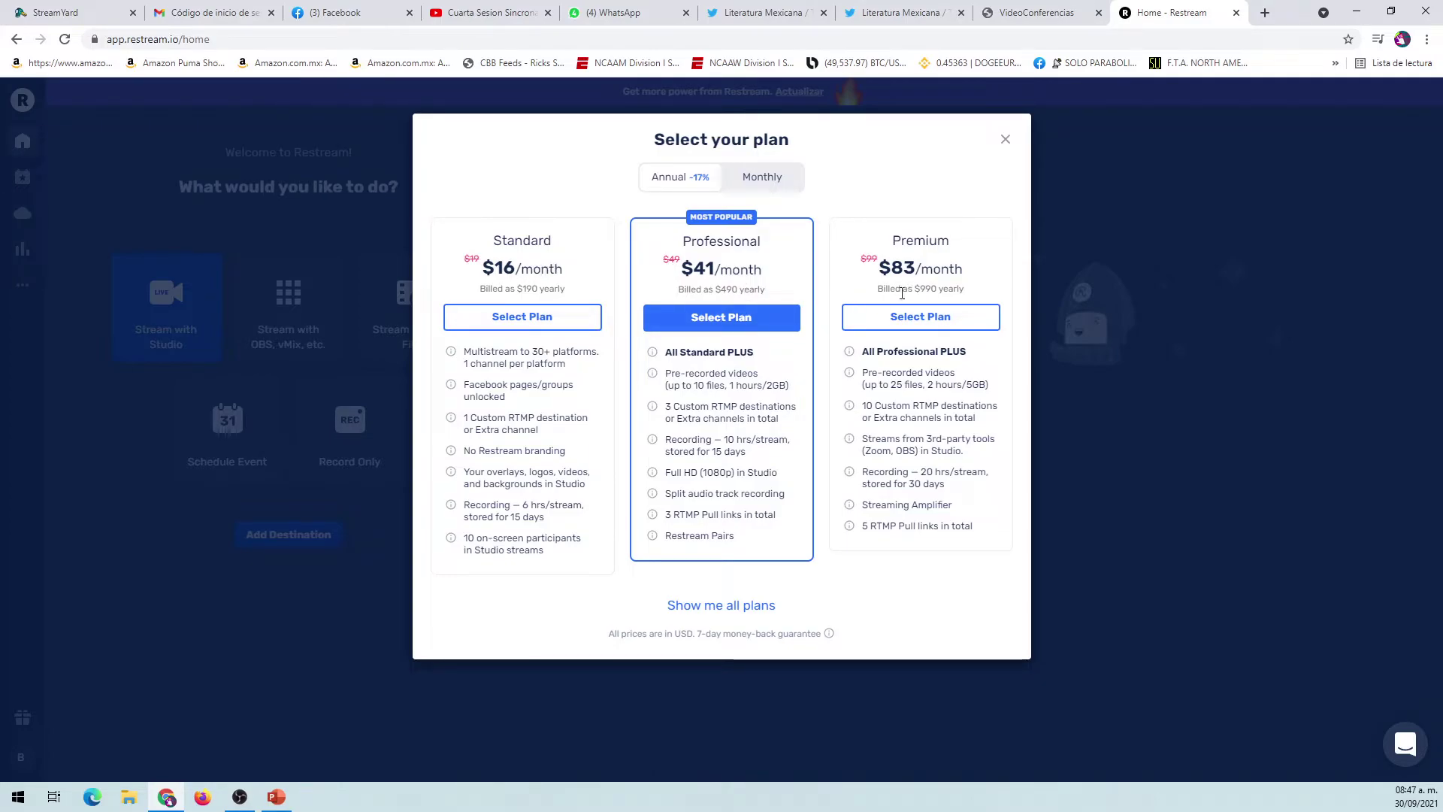
- Compare all Restream plans at monthly and annual prices, then close the Select your plan dialog
left_click(717, 607)
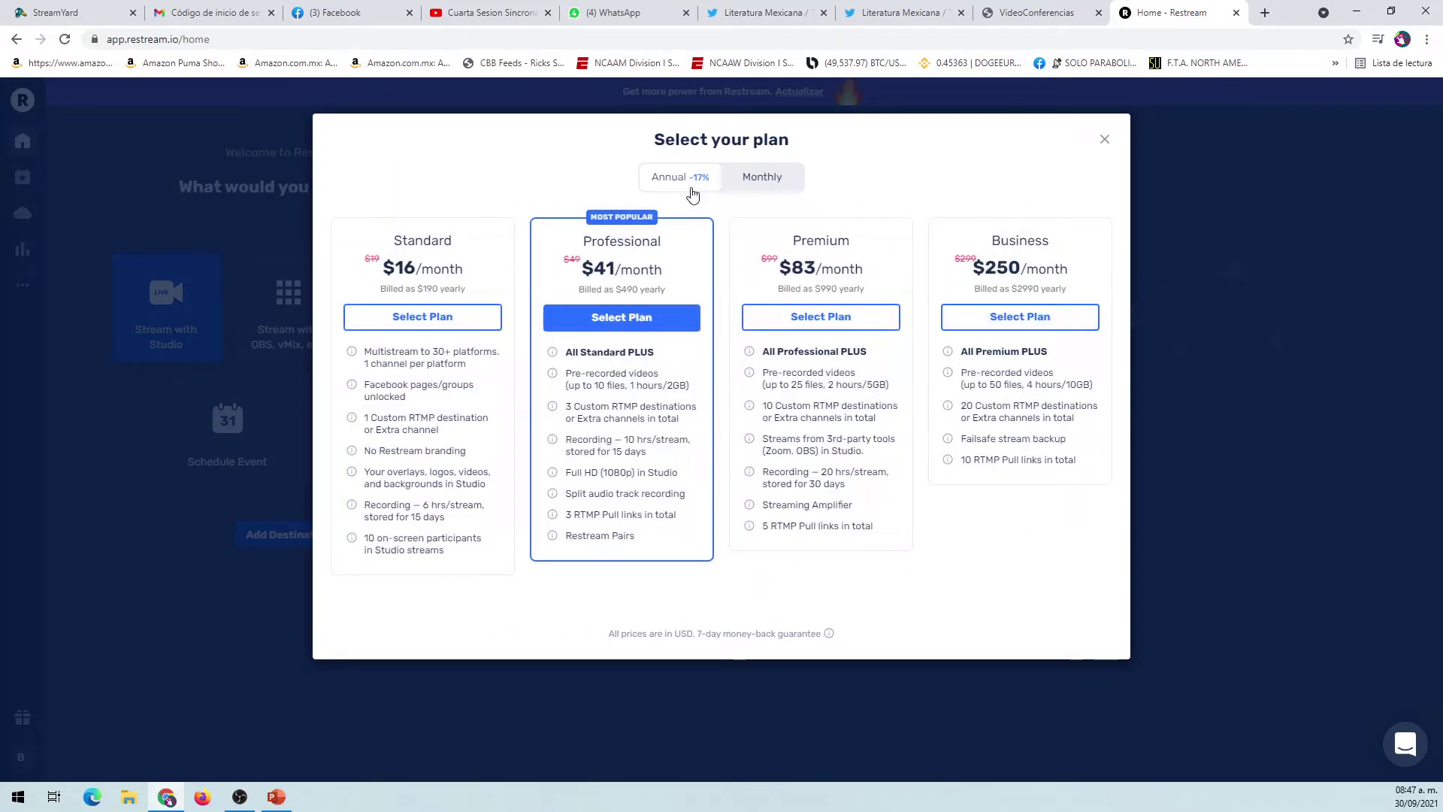
left_click(768, 179)
left_click(715, 185)
left_click(1105, 141)
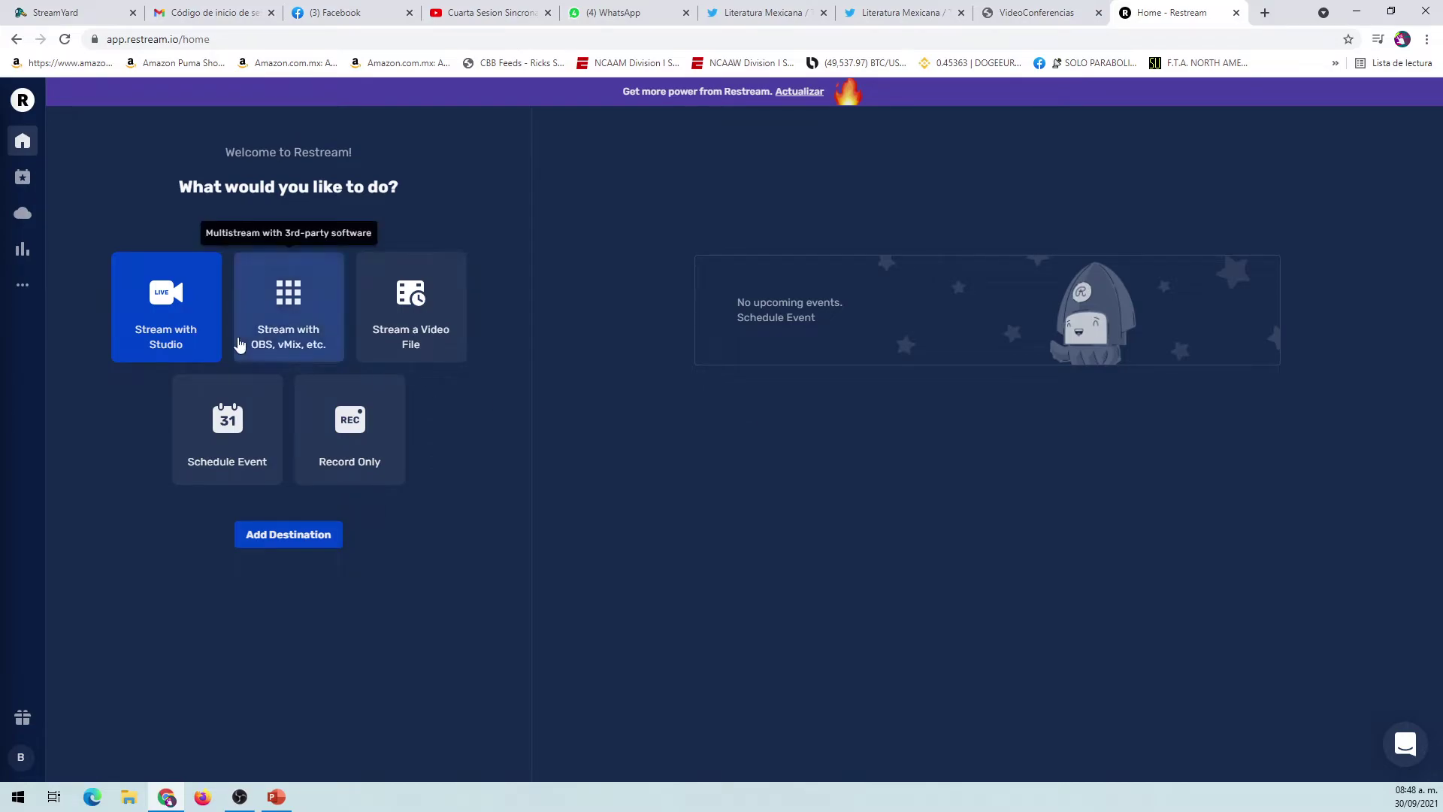
- Start Stream with Studio, try the camera, enter your name, and join without camera
left_click(170, 325)
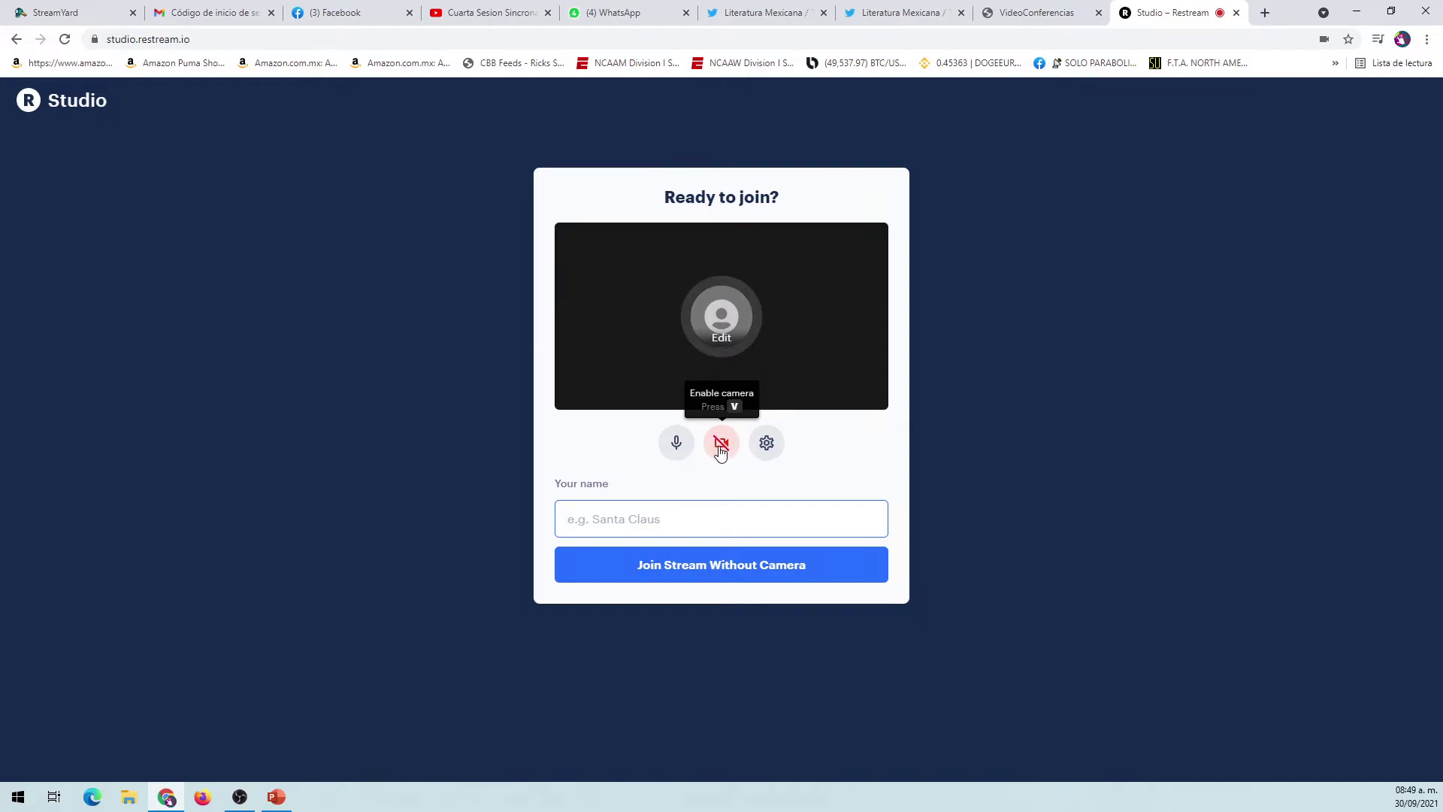
left_click(720, 443)
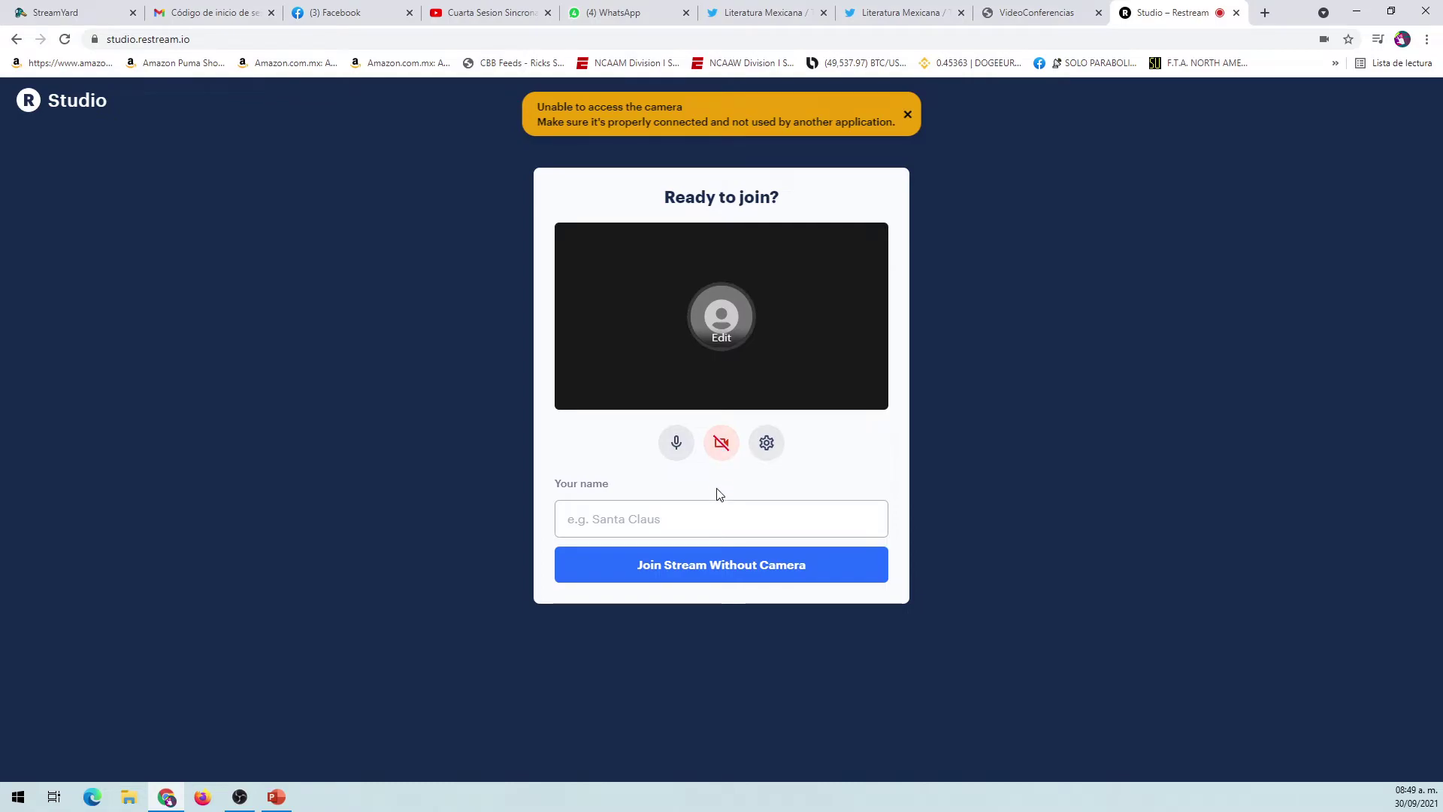
type("Oscar Ivan Alvarez Flores")
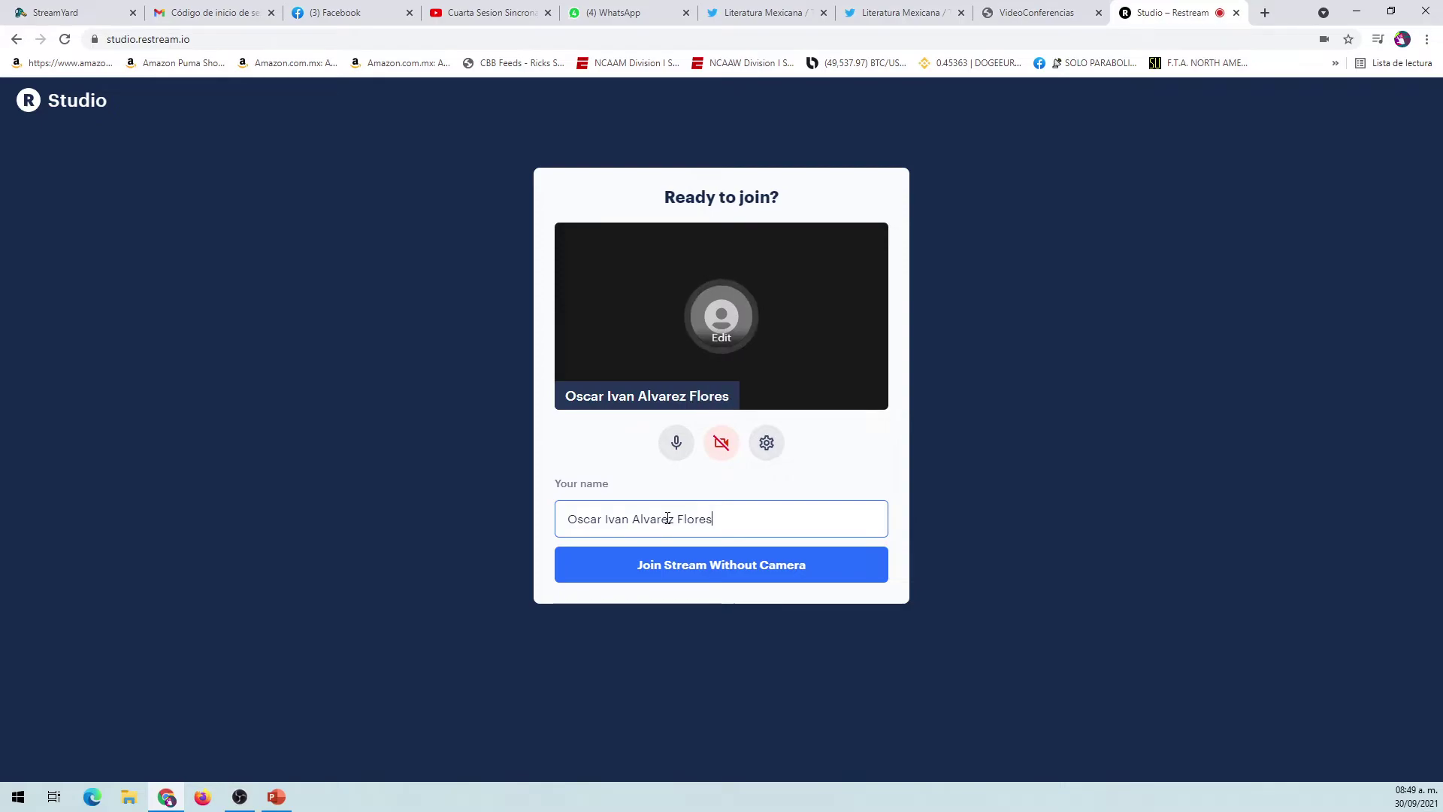
left_click(790, 570)
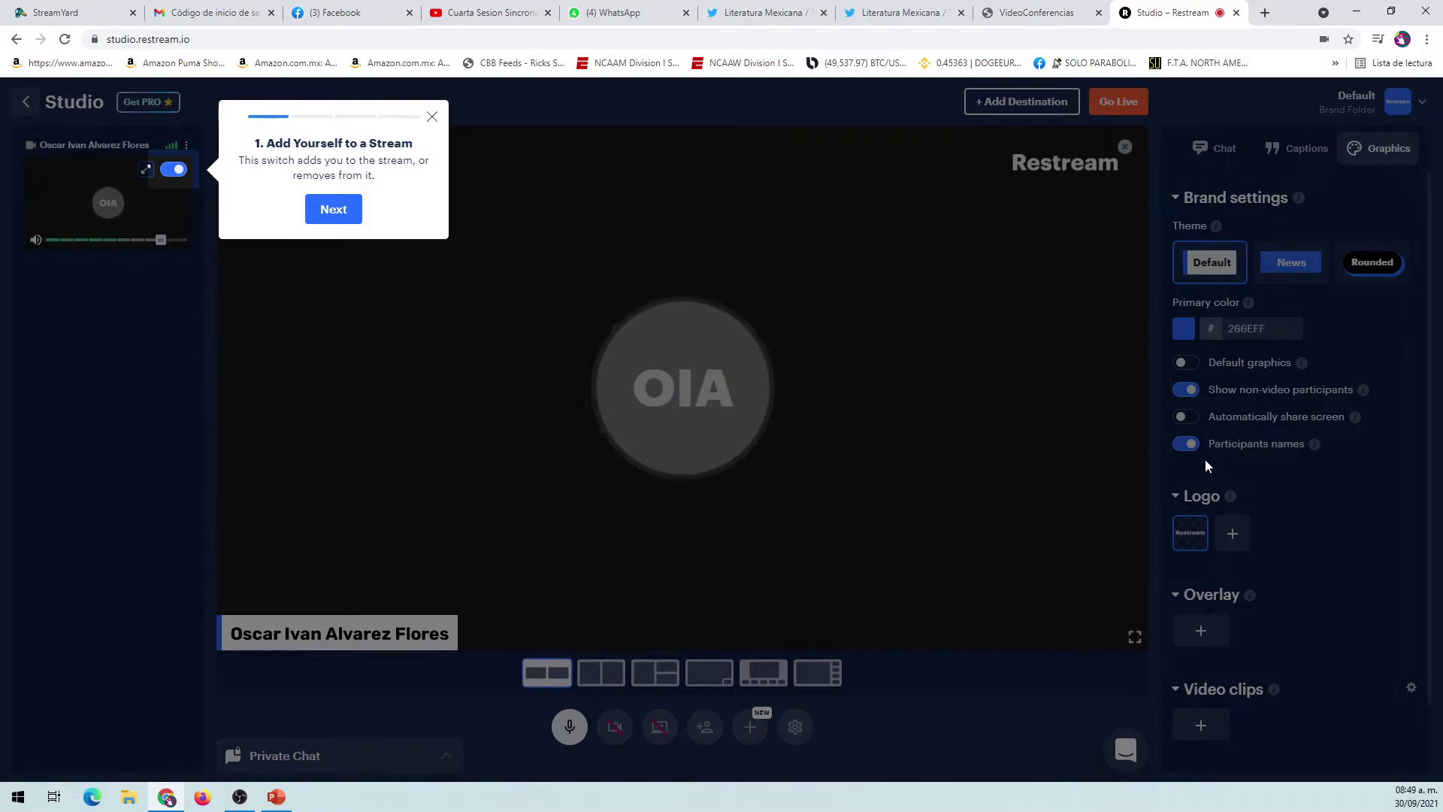
- Glance at the StreamYard tab, return to Studio, and step through the onboarding tour to the end
left_click(82, 15)
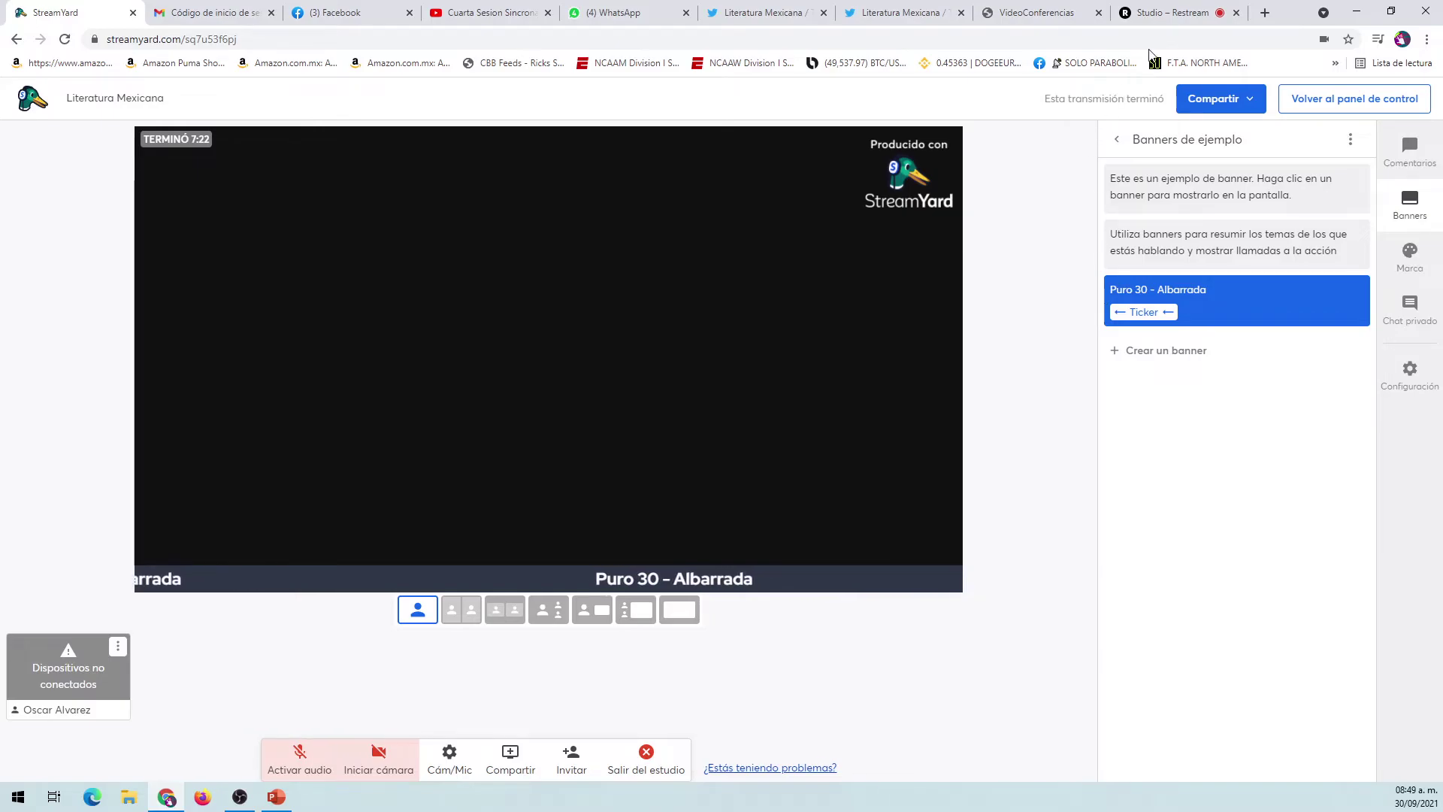
left_click(1169, 19)
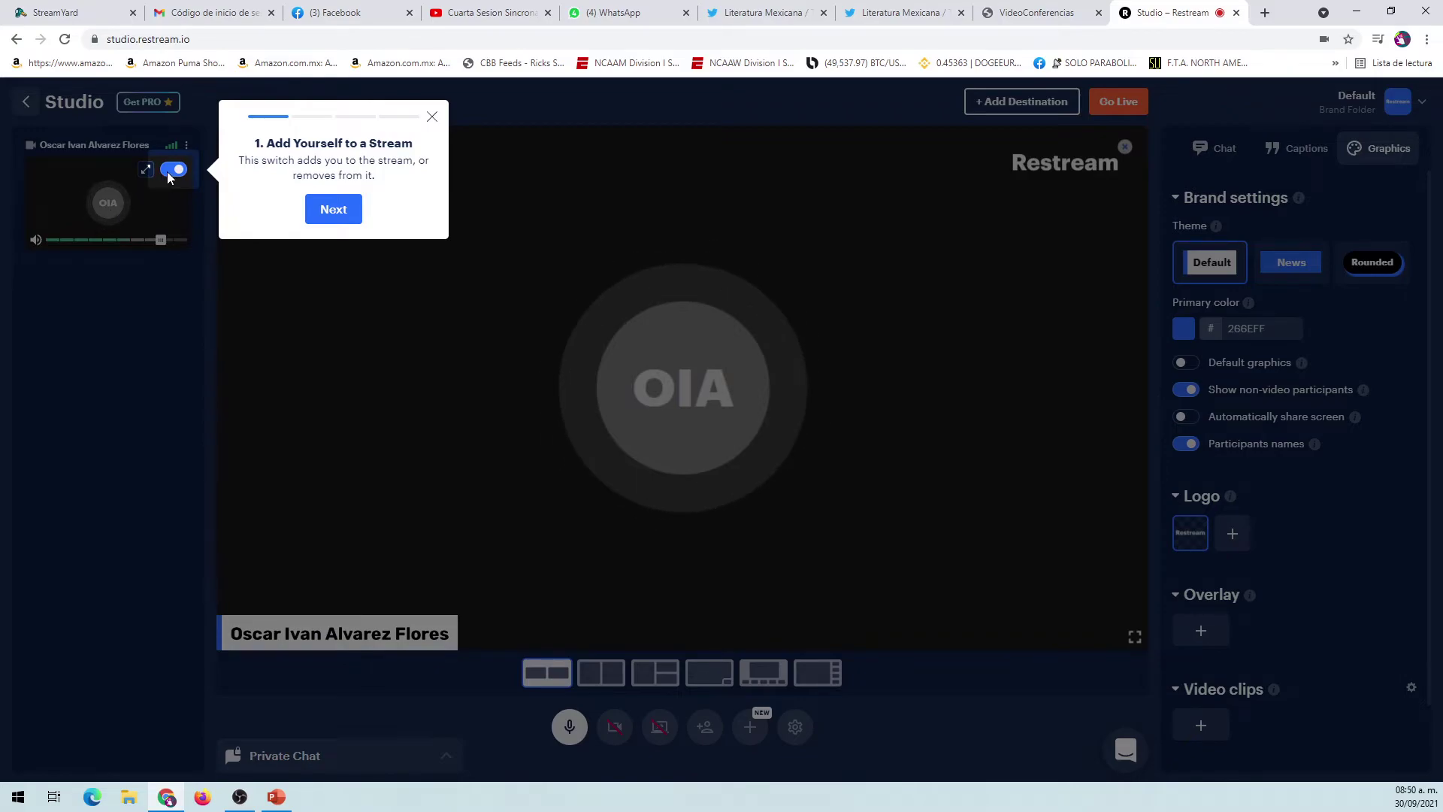
left_click(335, 208)
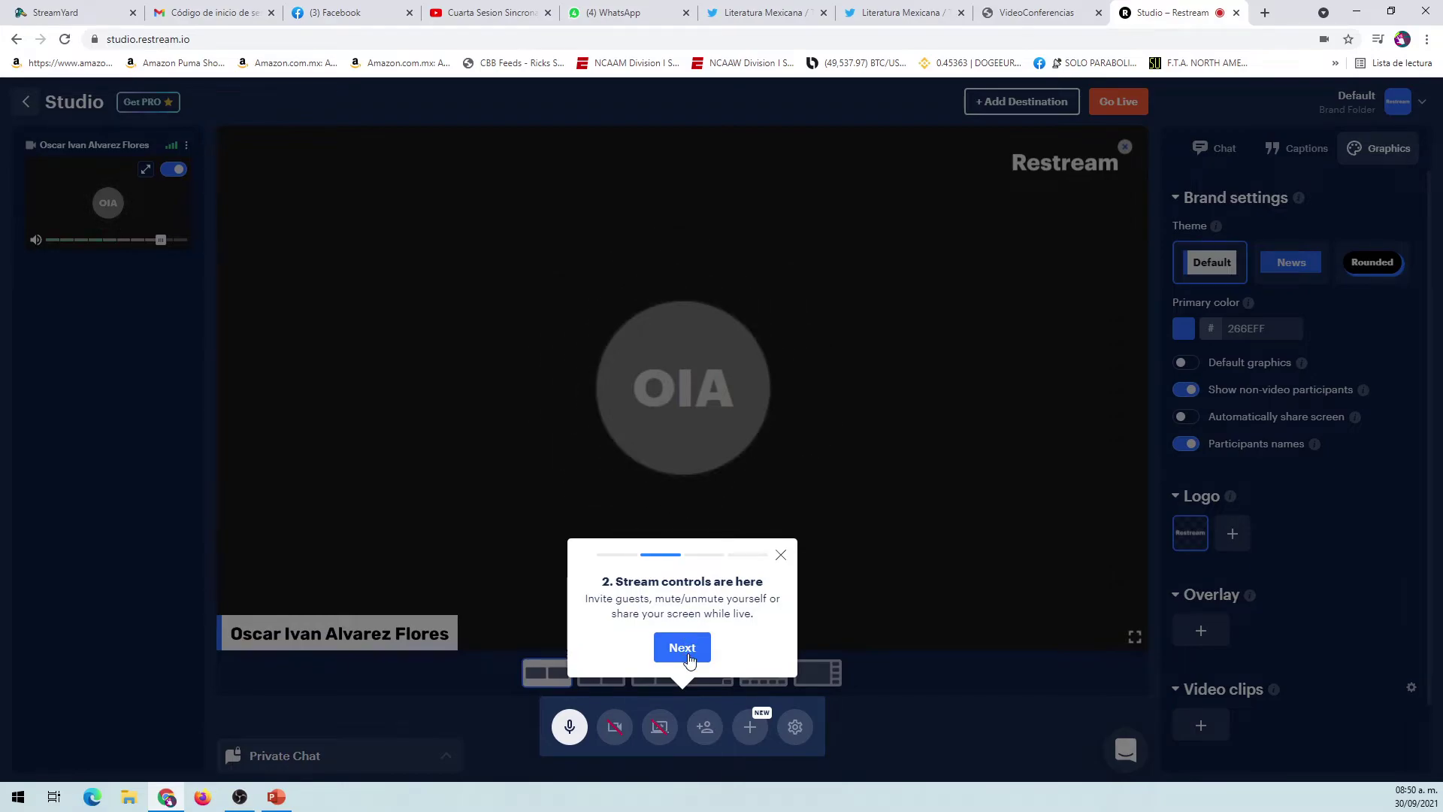
left_click(688, 652)
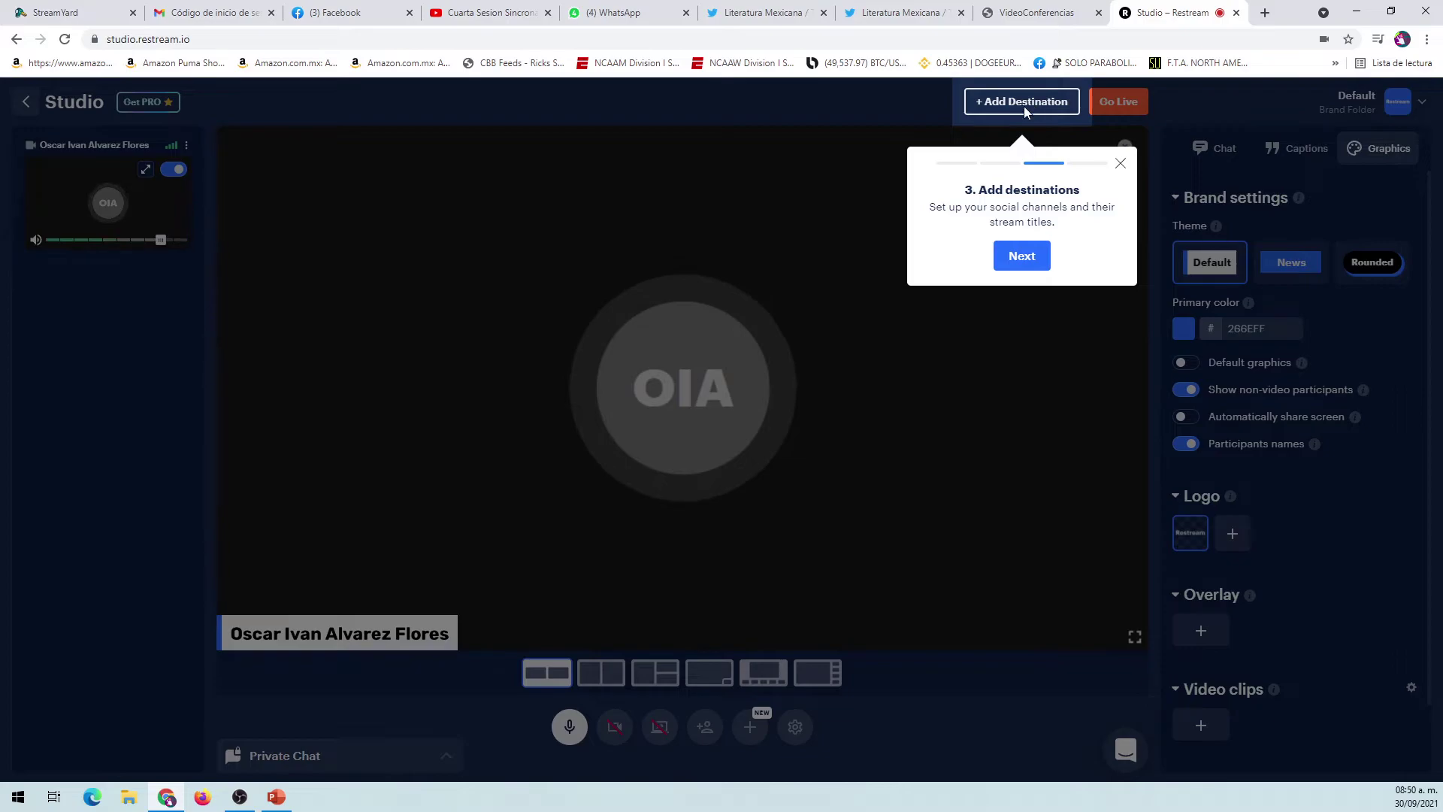
left_click(1027, 263)
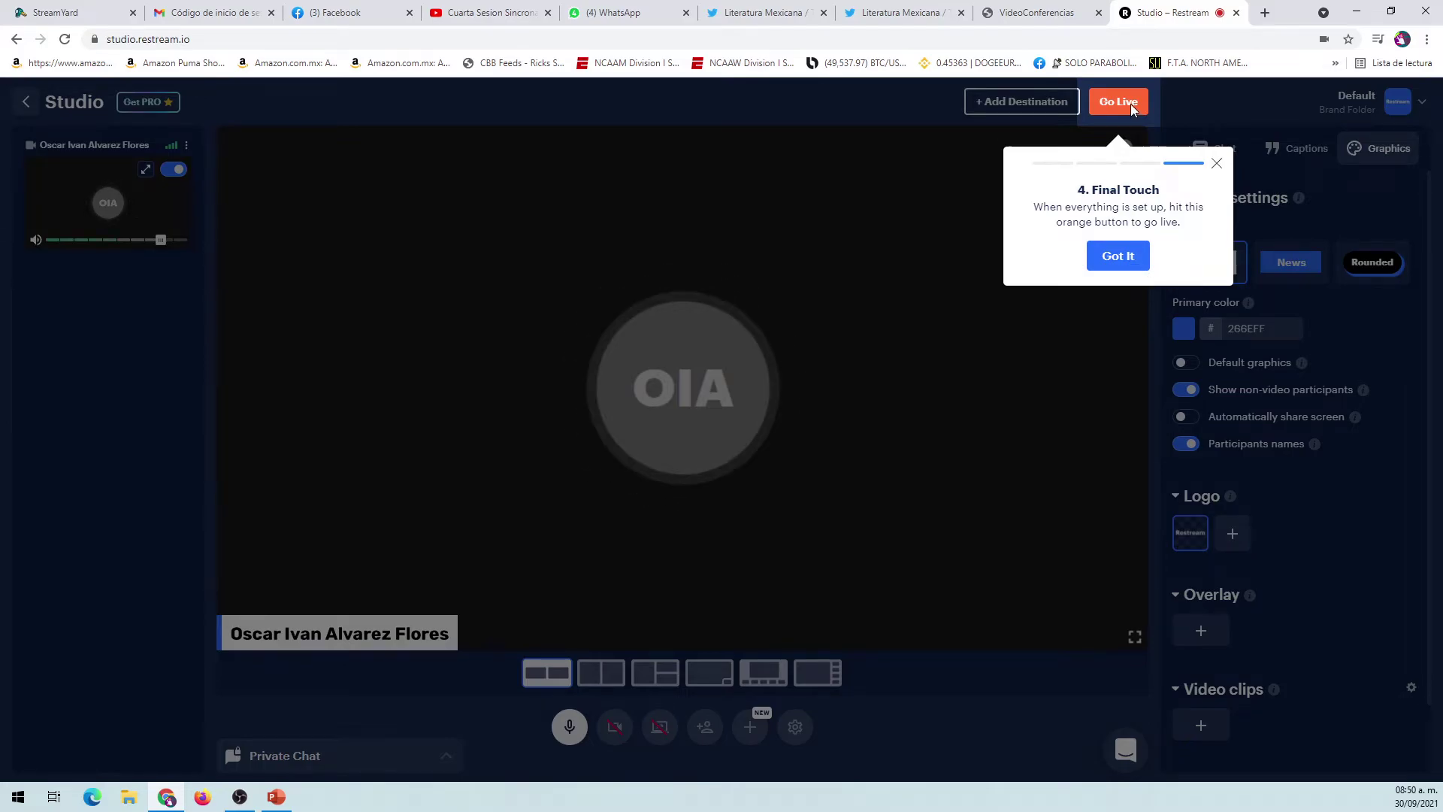
left_click(1136, 256)
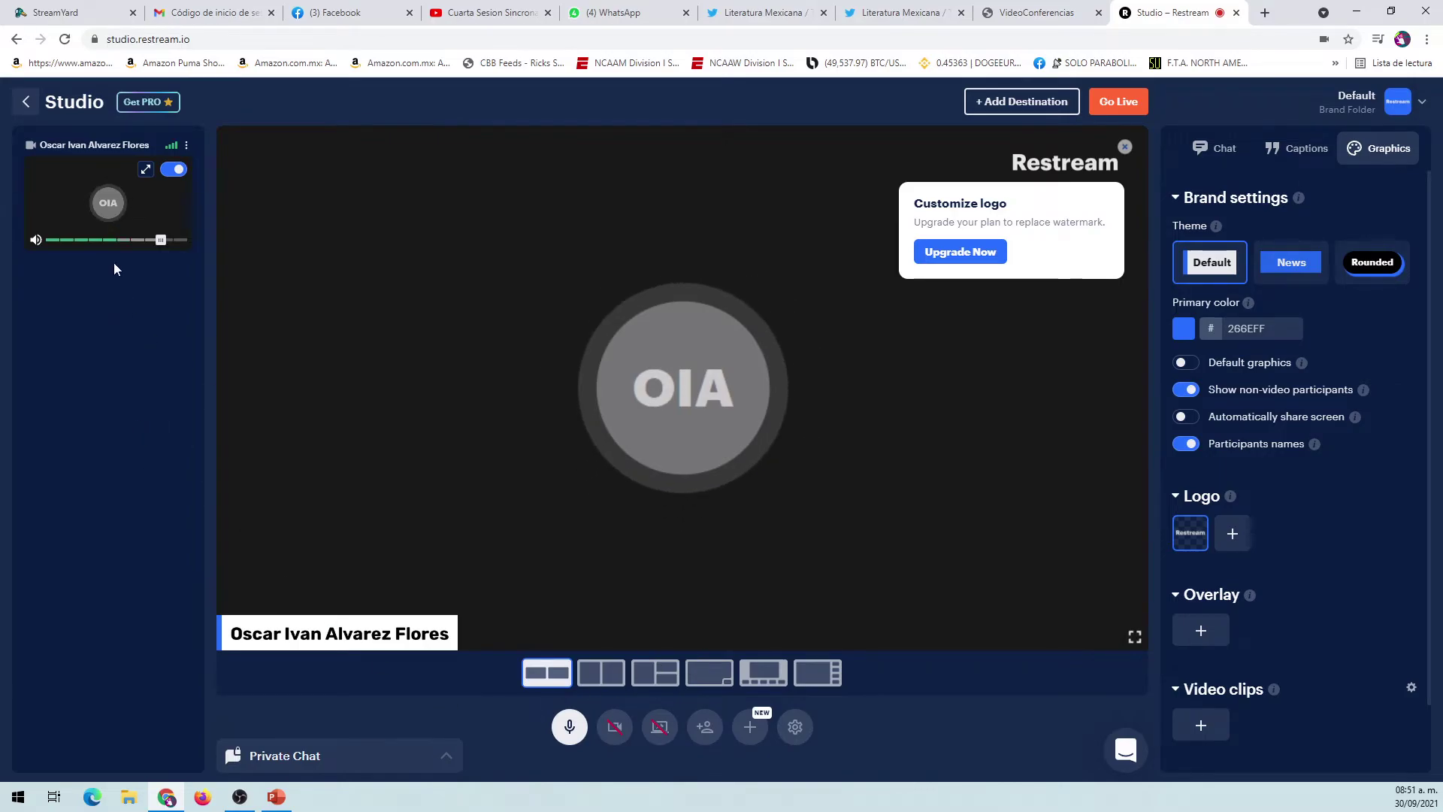
- Take yourself off the stage and back on, then set your volume to 120 and then 37
left_click(177, 173)
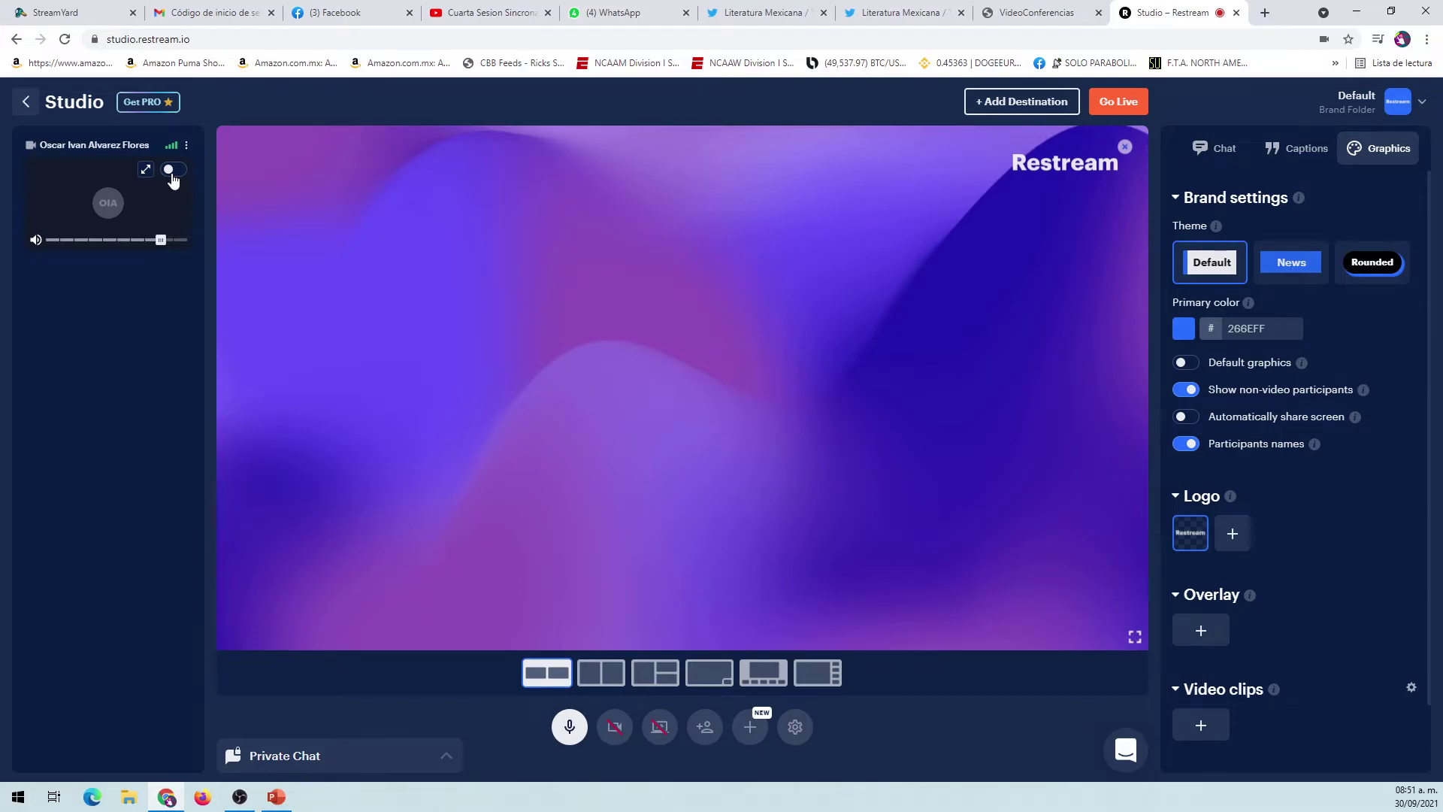
left_click(173, 171)
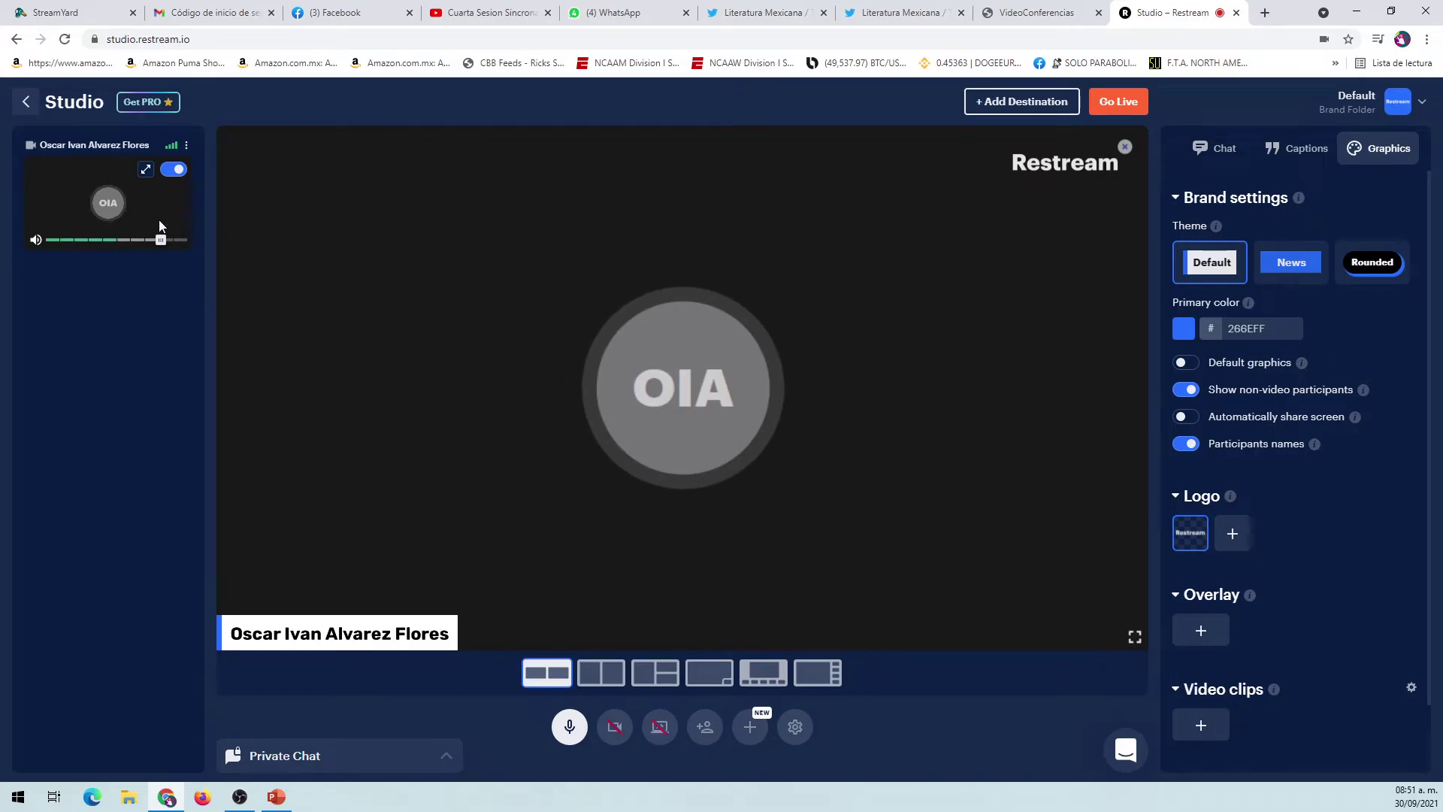
left_click_drag(160, 239, 182, 240)
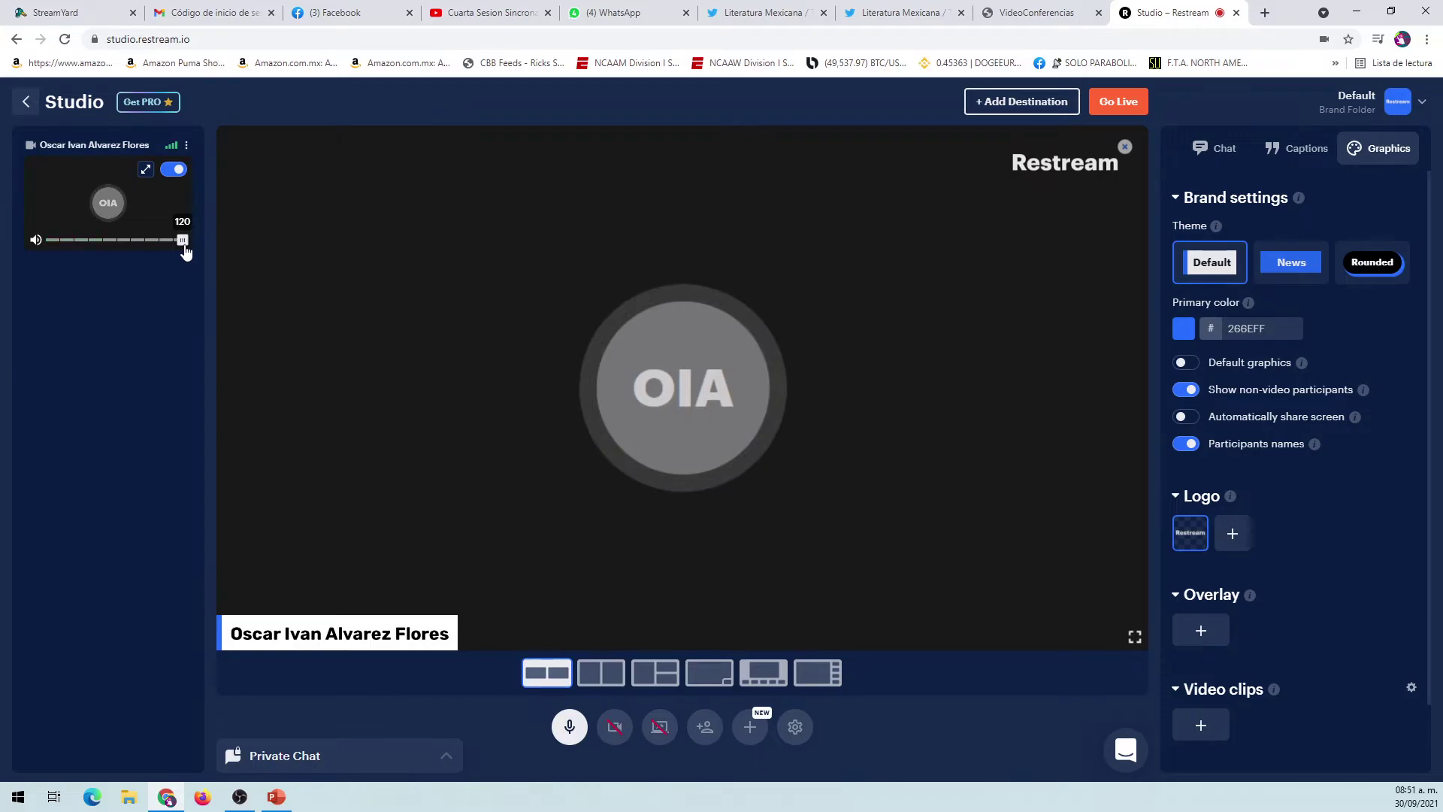
mouse_move(182, 240)
left_mouse_down()
mouse_move(92, 240)
mouse_move(194, 241)
left_mouse_up()
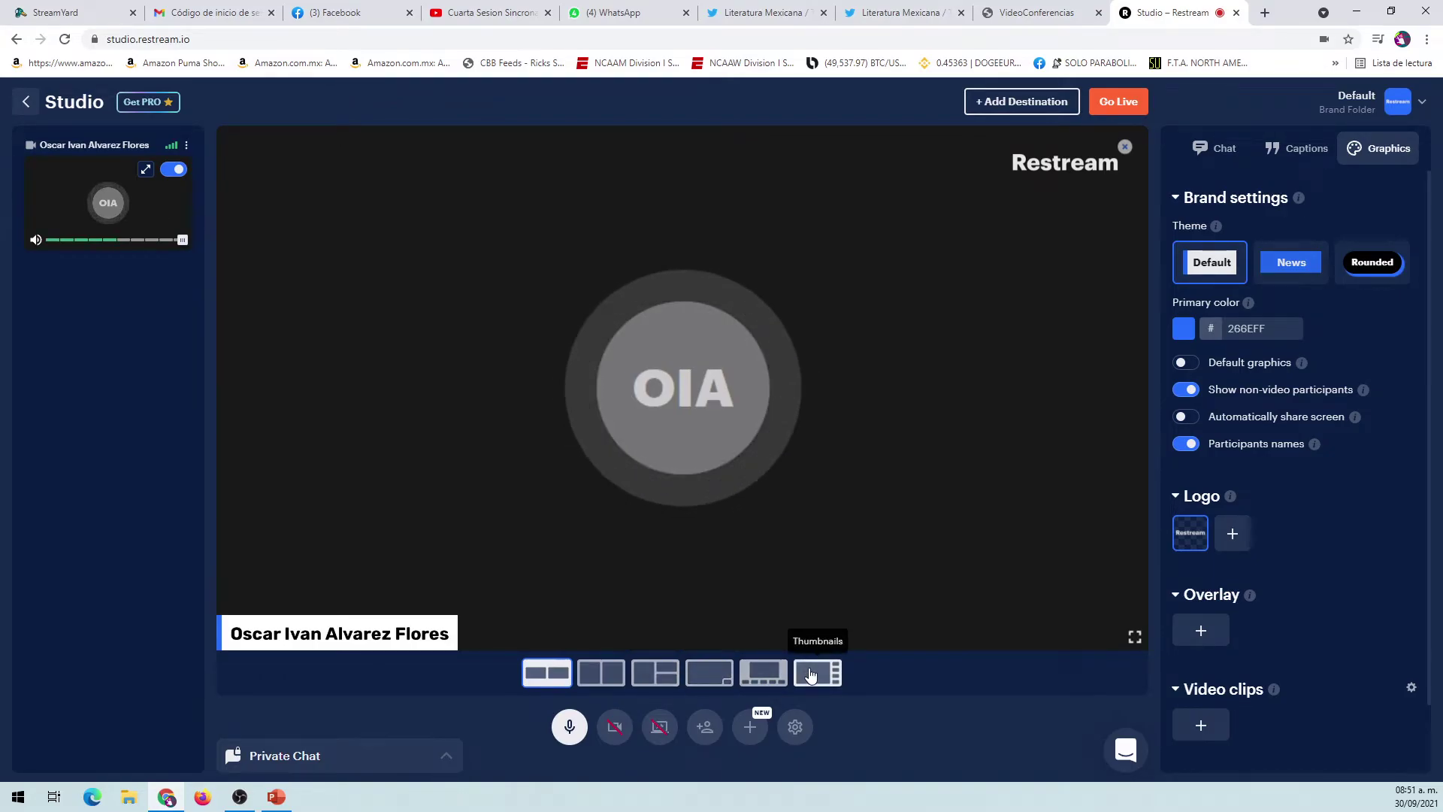
- Try Half Screen, Picture-in-Picture, Thumbnails and Cover layouts, settling on Cinema
left_click(587, 673)
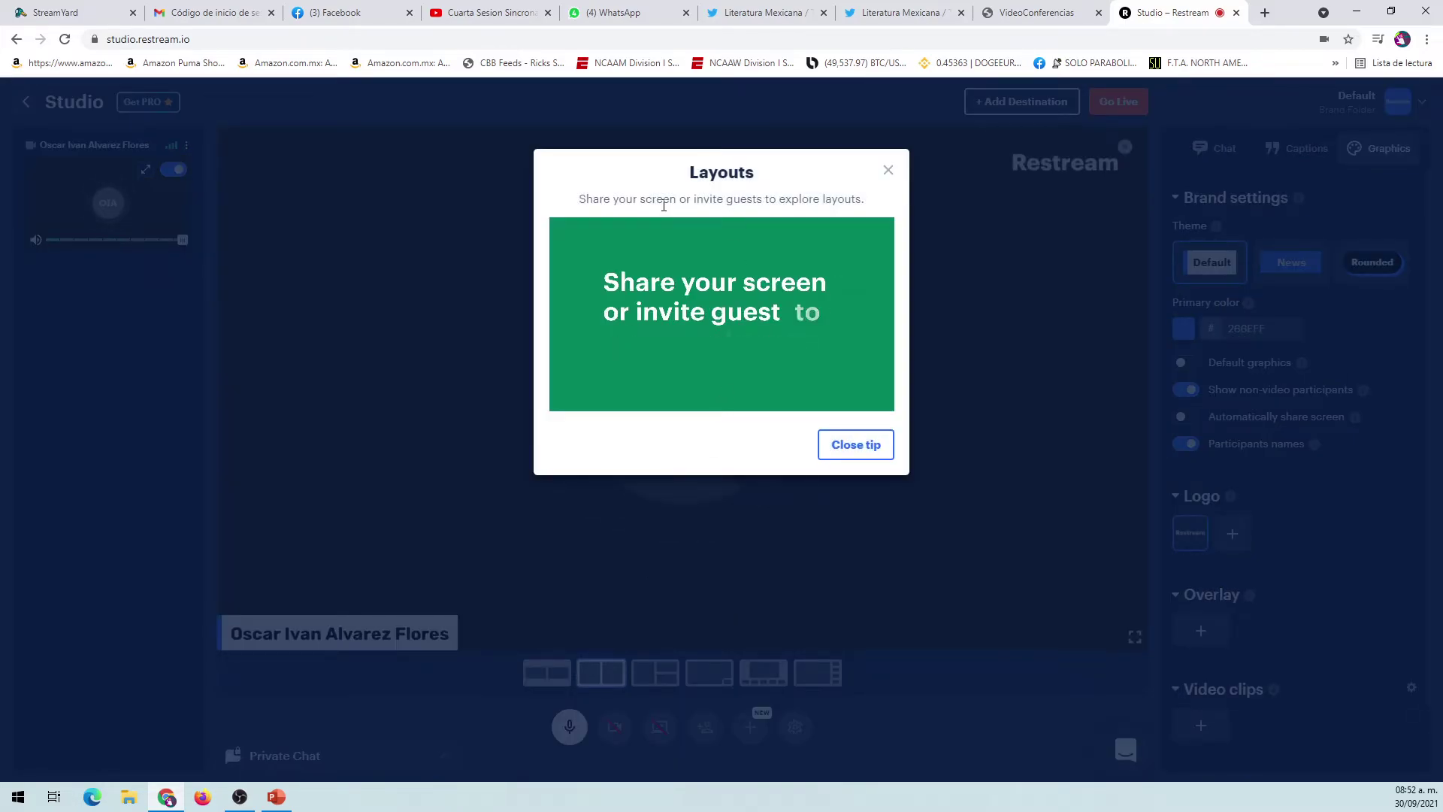
left_click(855, 449)
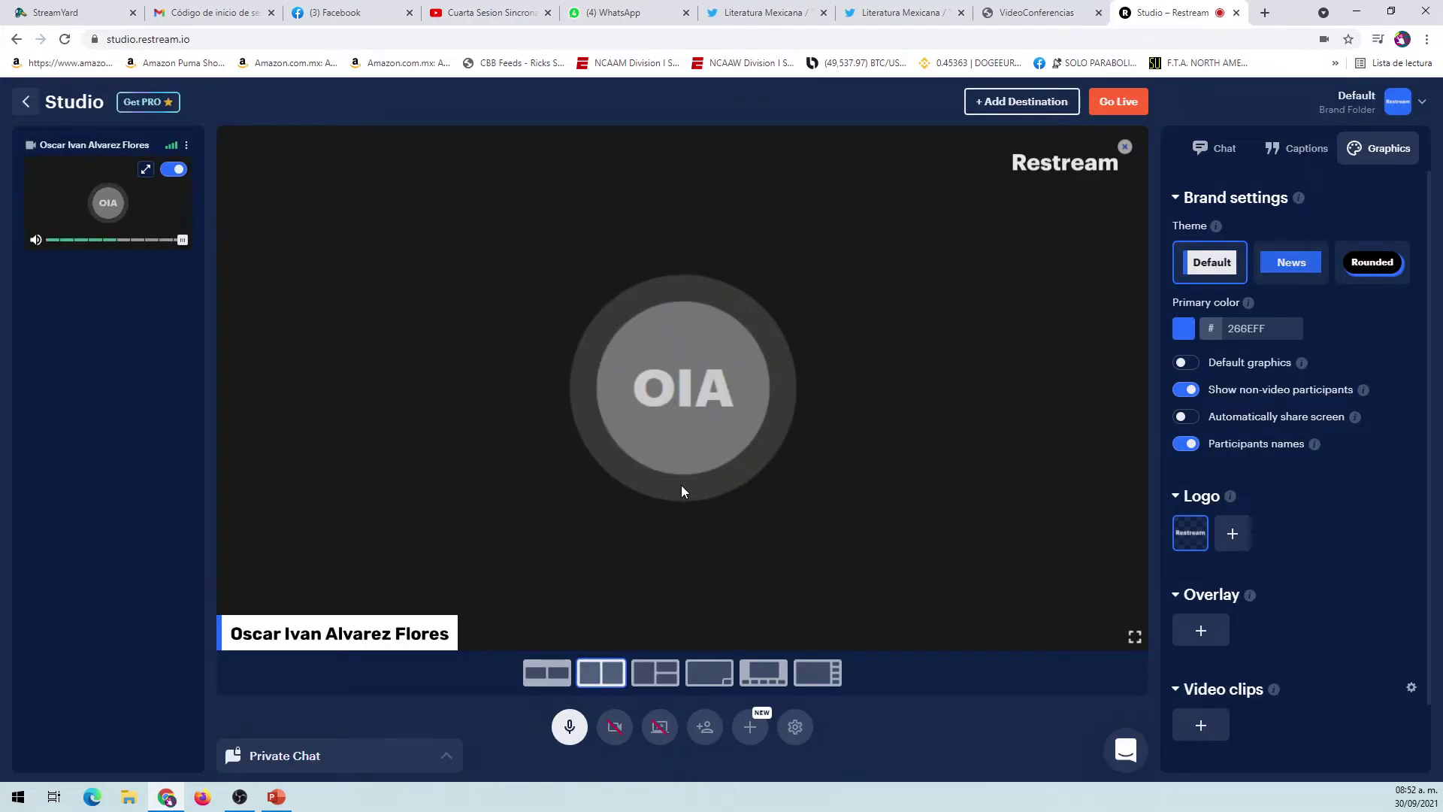
left_click(658, 674)
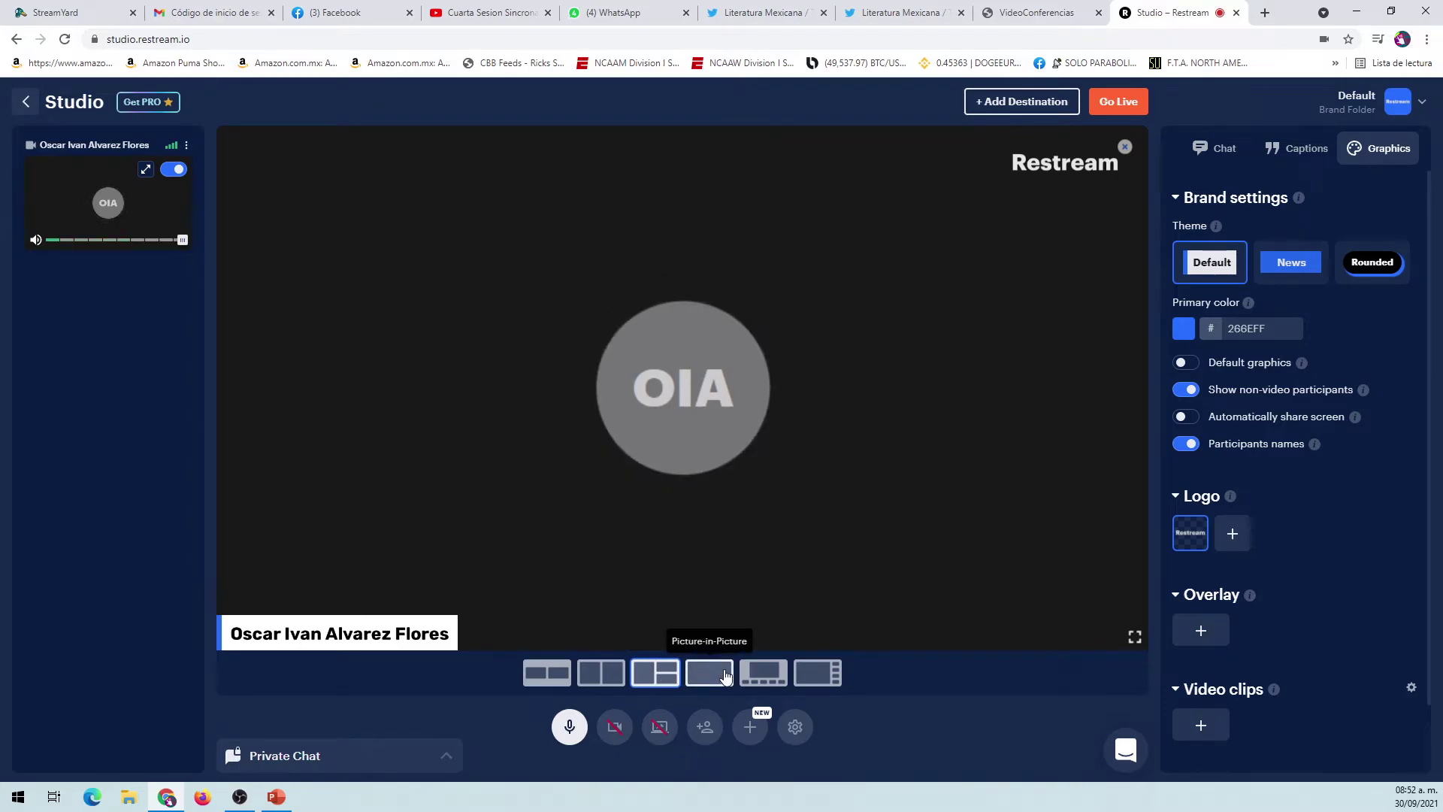
left_click(726, 677)
left_click(762, 674)
left_click(808, 674)
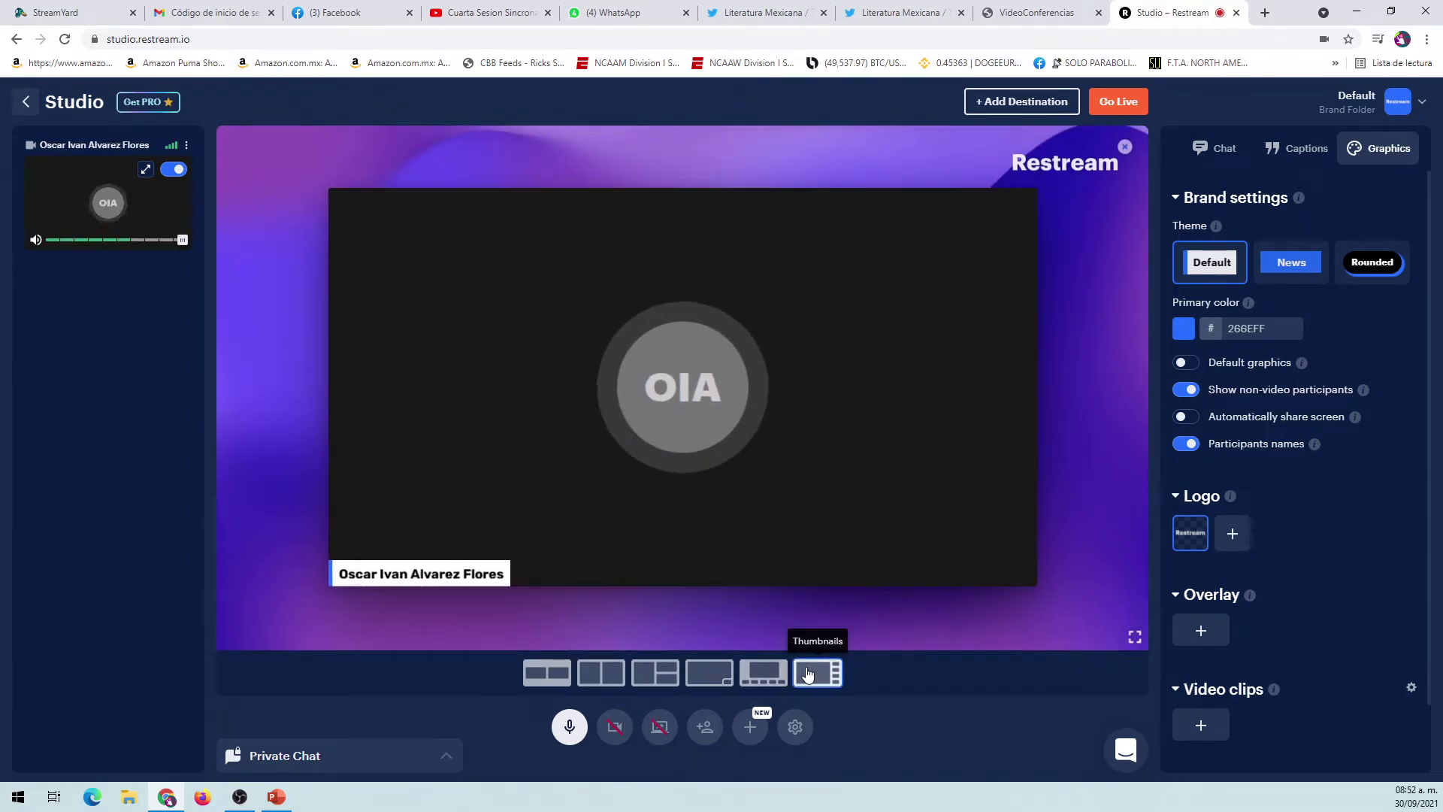
left_click(762, 674)
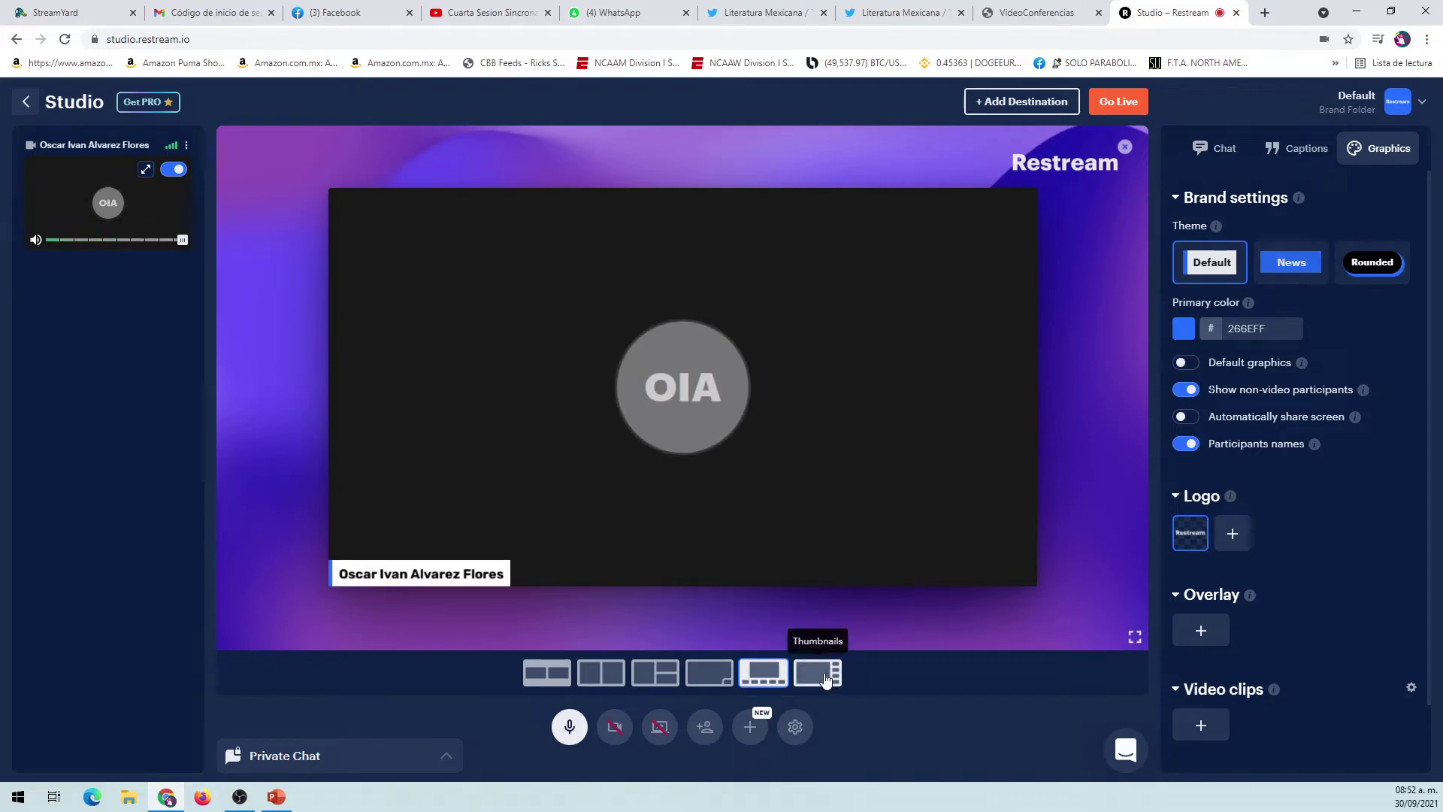
left_click(608, 676)
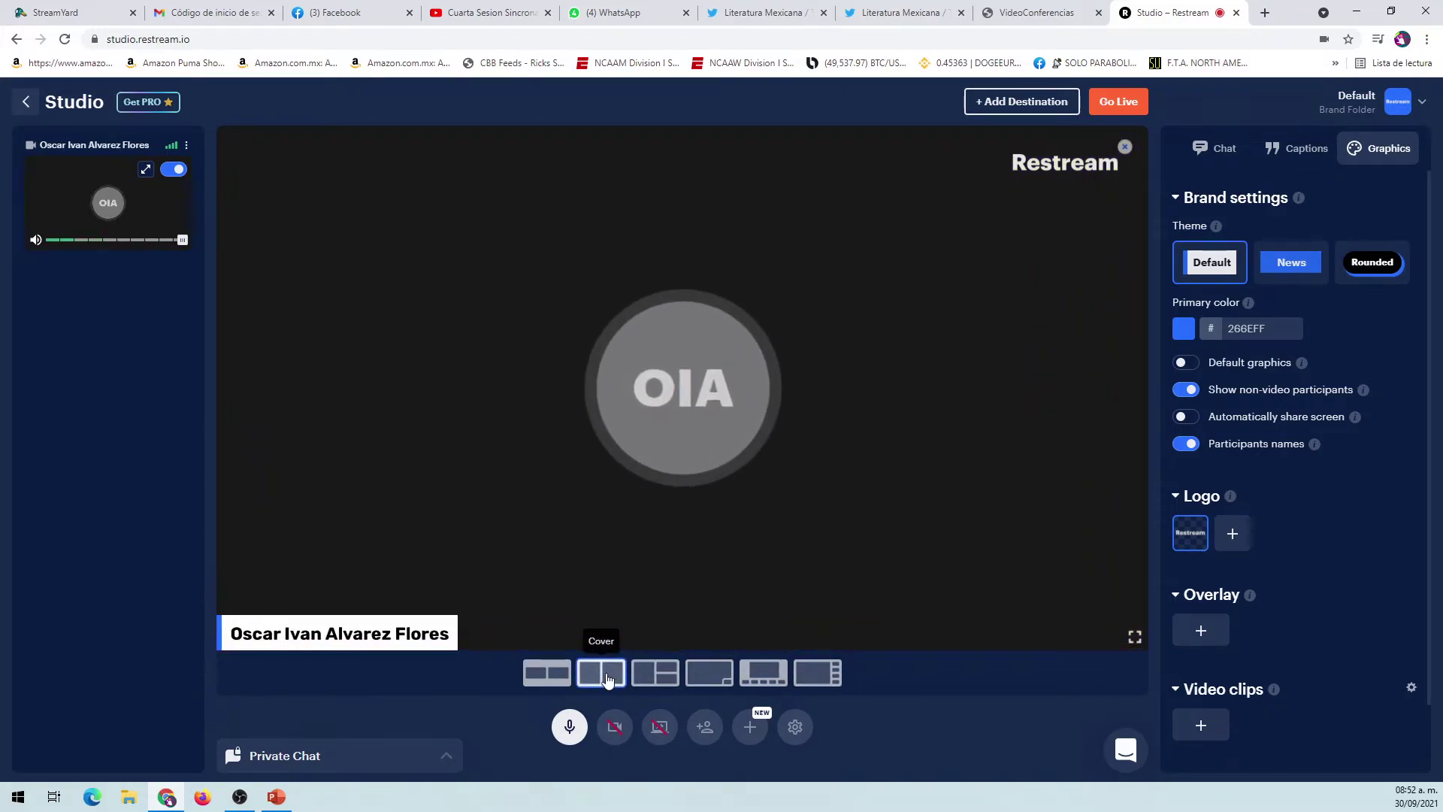
left_click(759, 676)
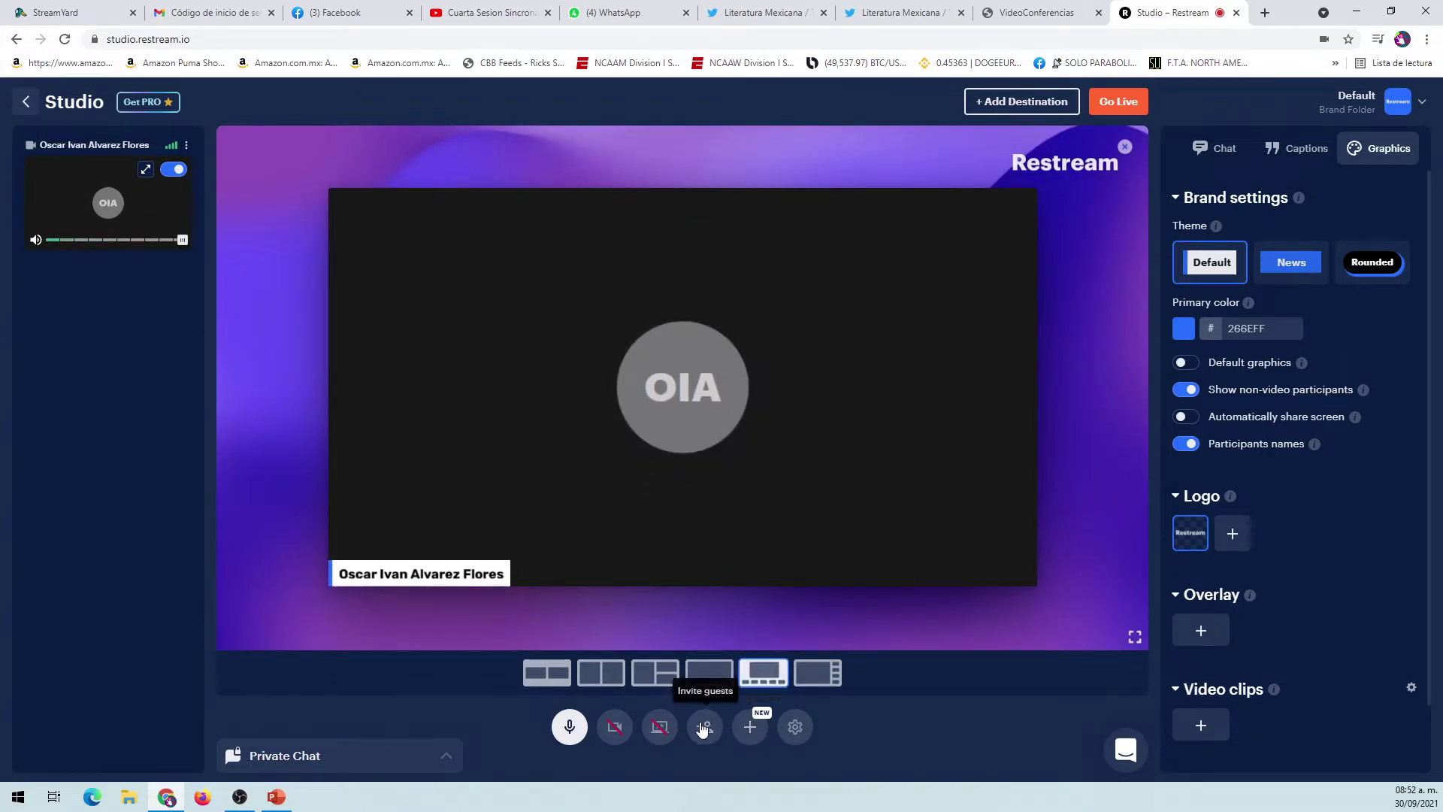
- Share the 'Cuarta Sesion Sincrona' YouTube Chrome tab into the Studio stream
left_click(660, 727)
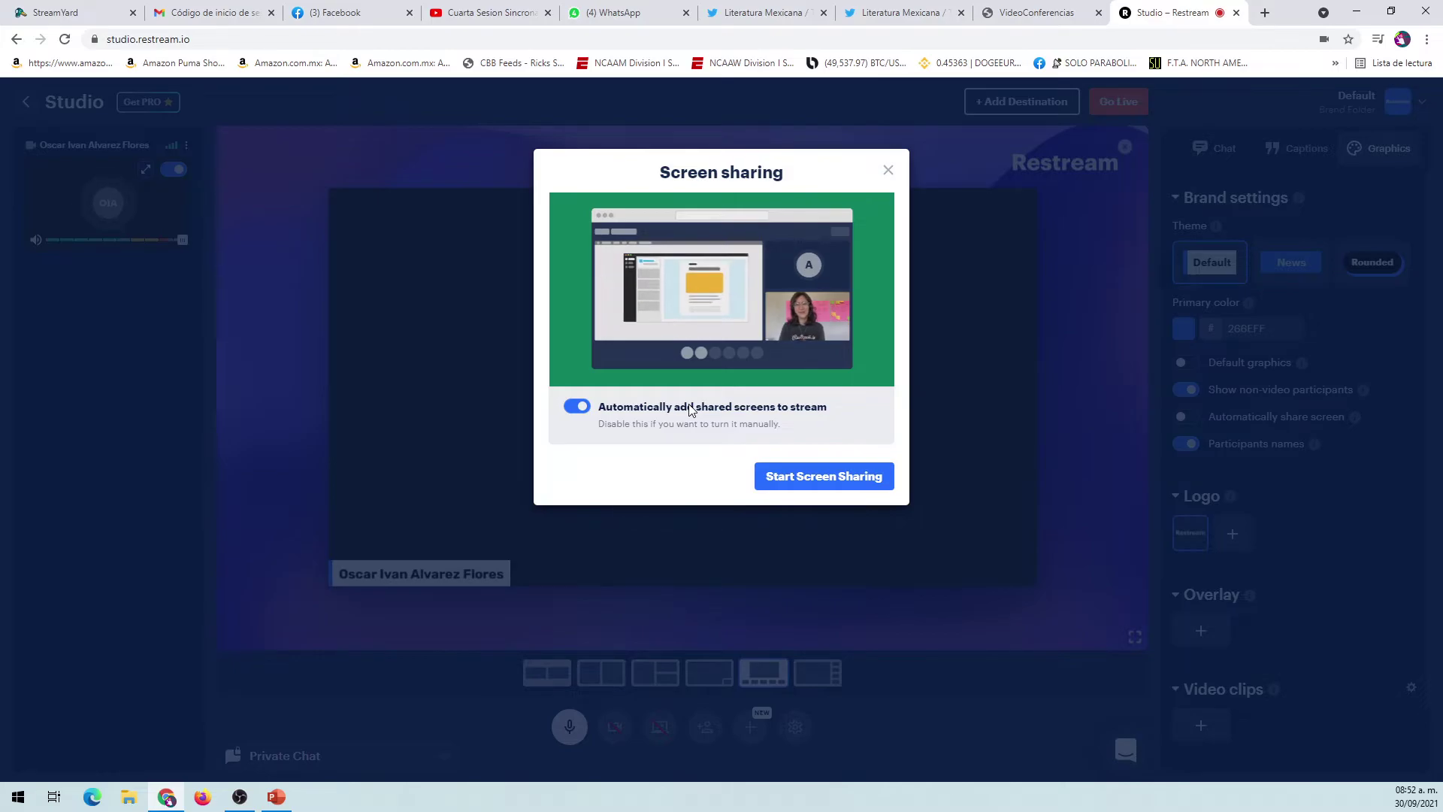
left_click(812, 480)
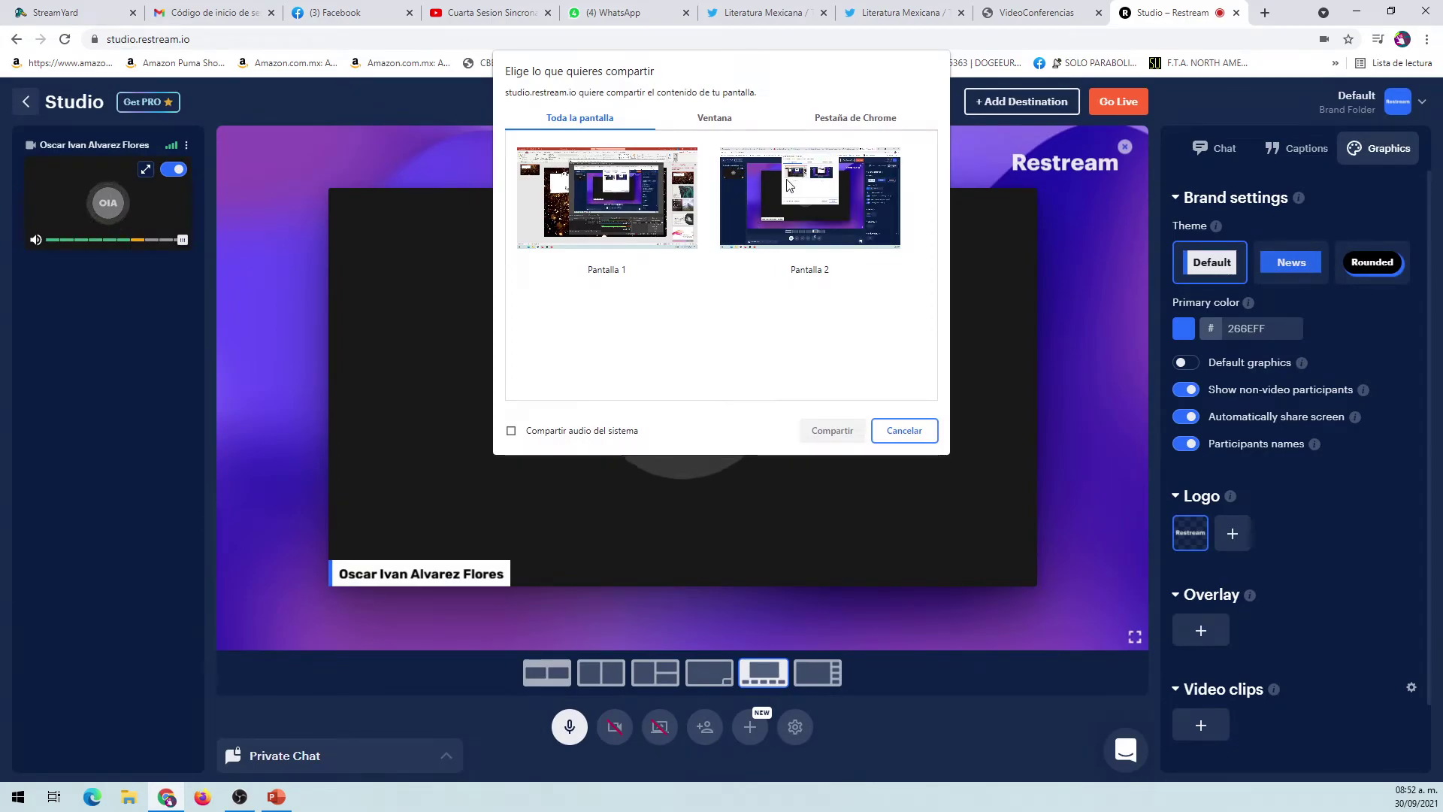
left_click(715, 119)
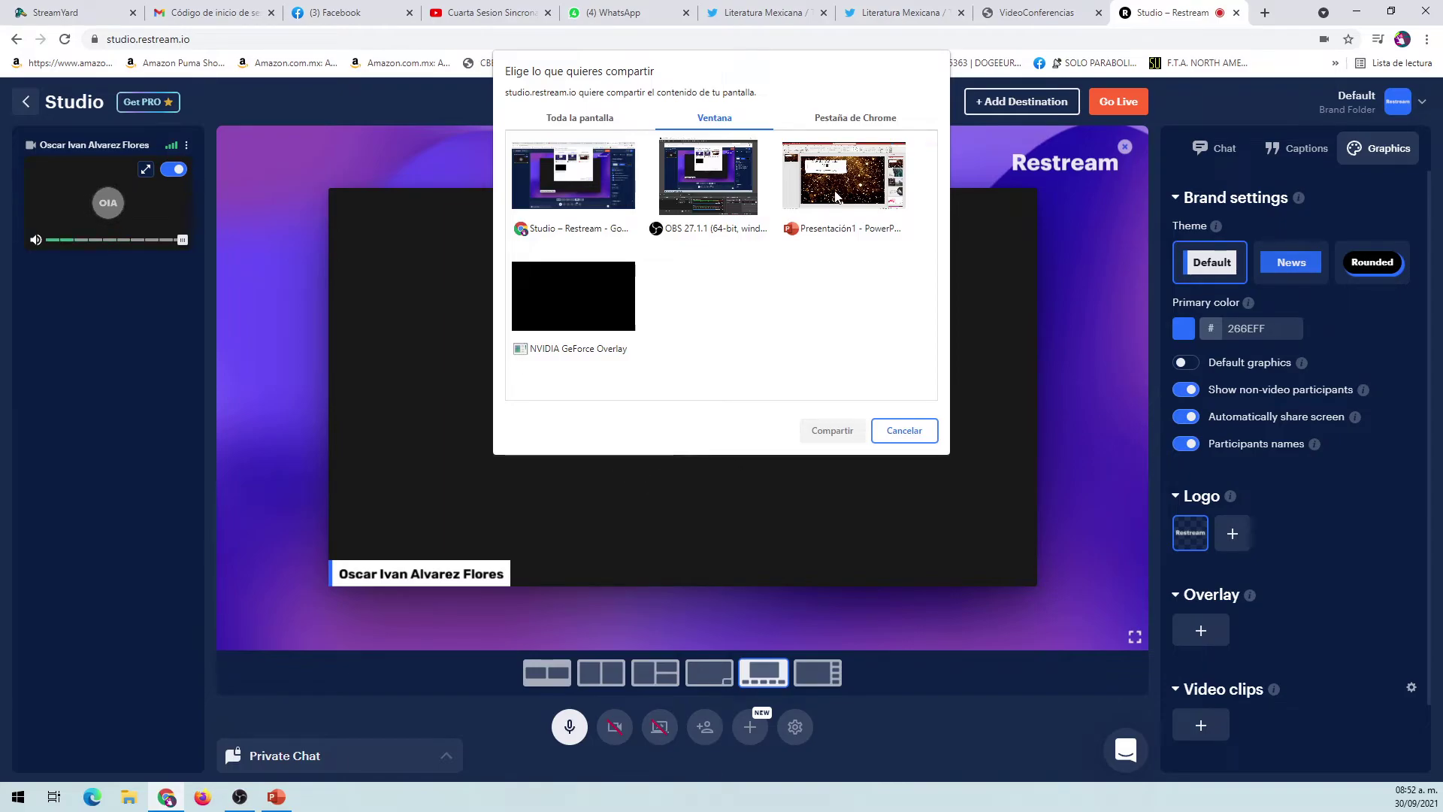
left_click(847, 118)
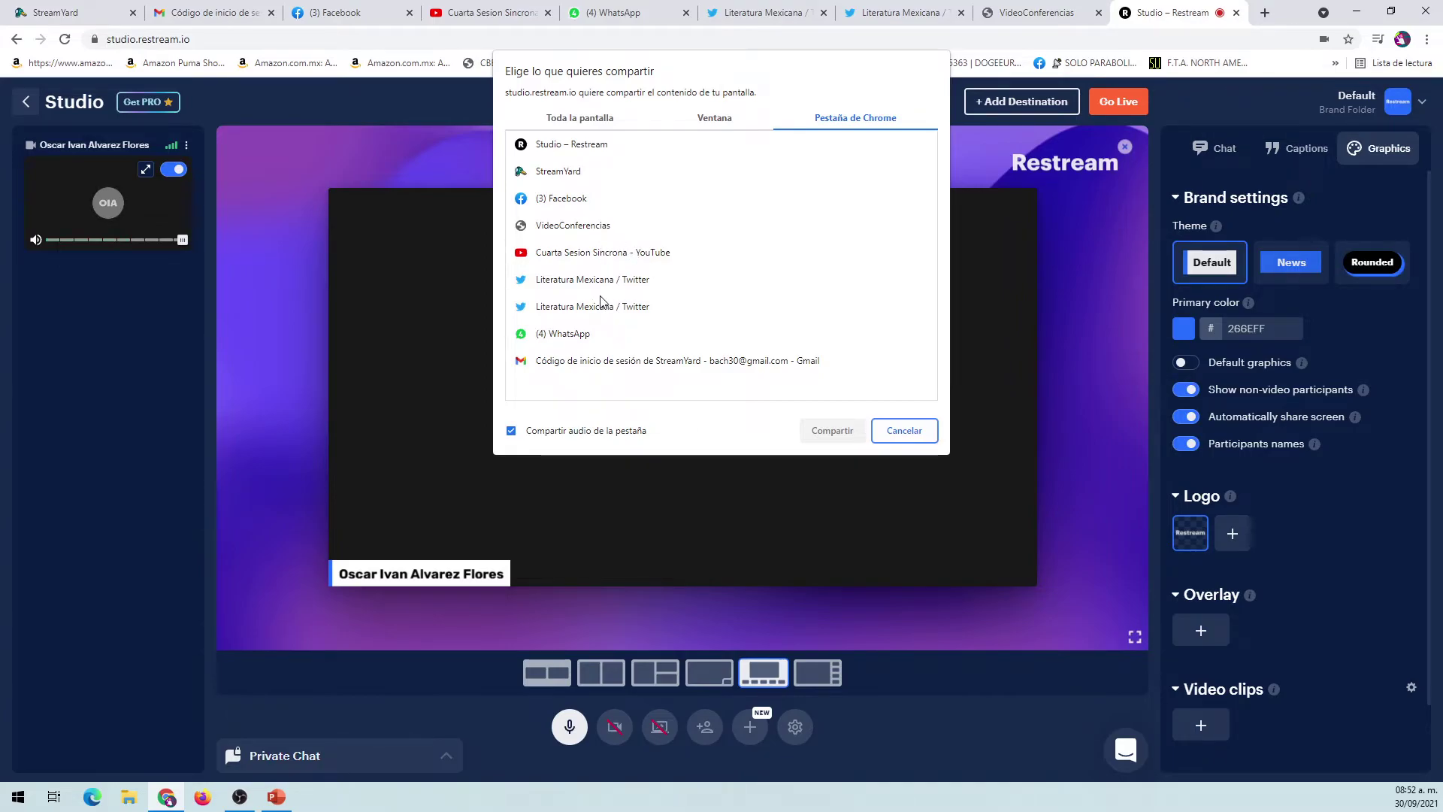
left_click(565, 338)
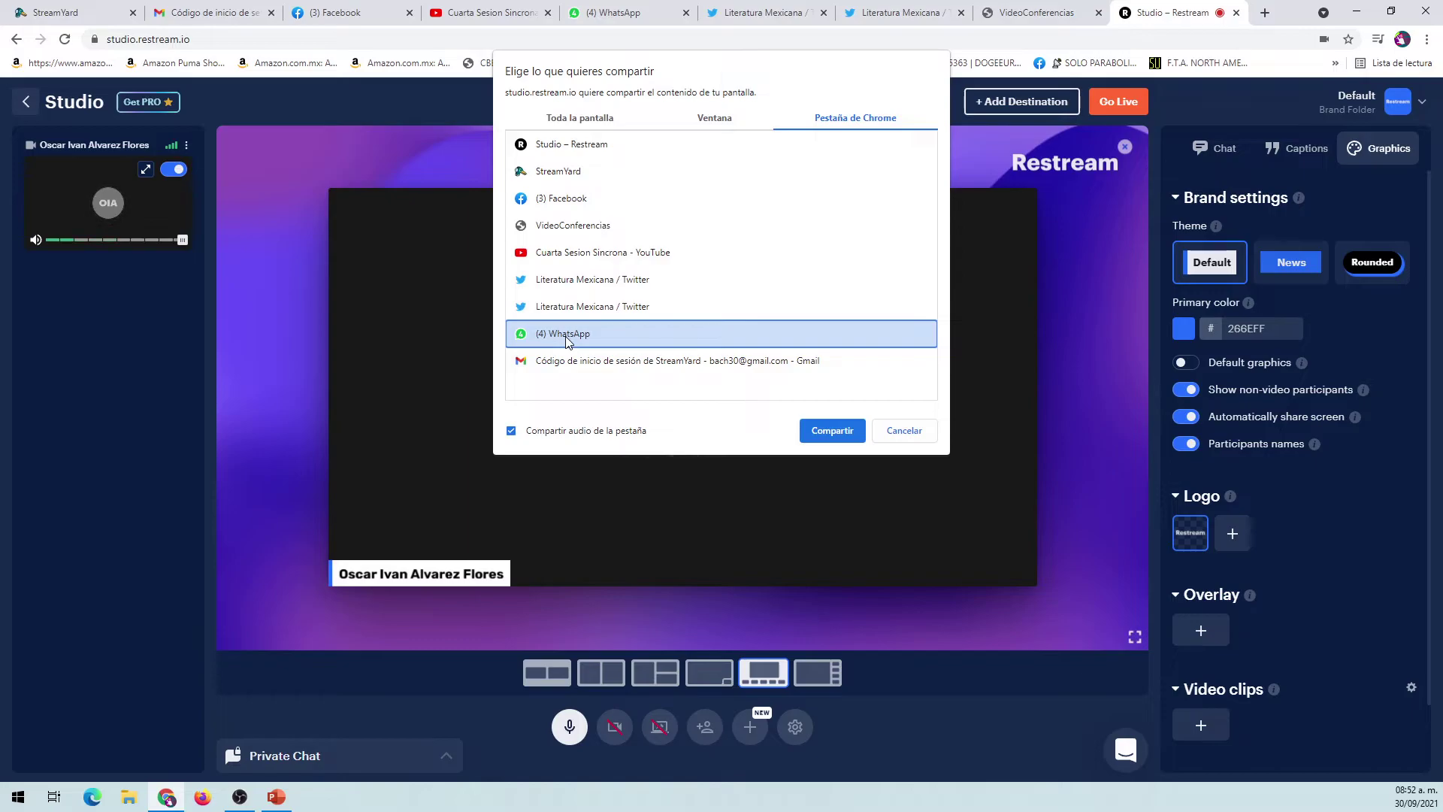
left_click(582, 255)
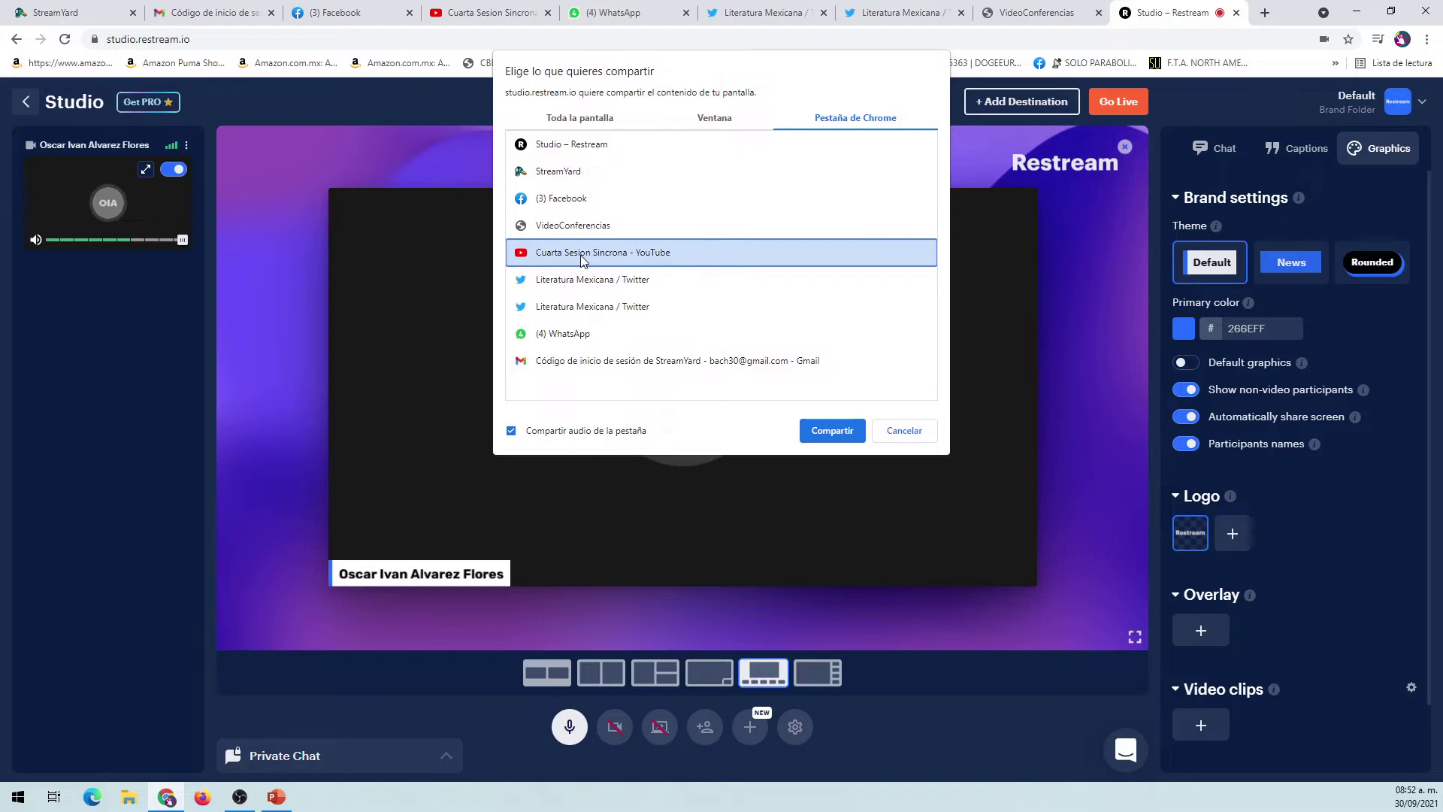
left_click(832, 430)
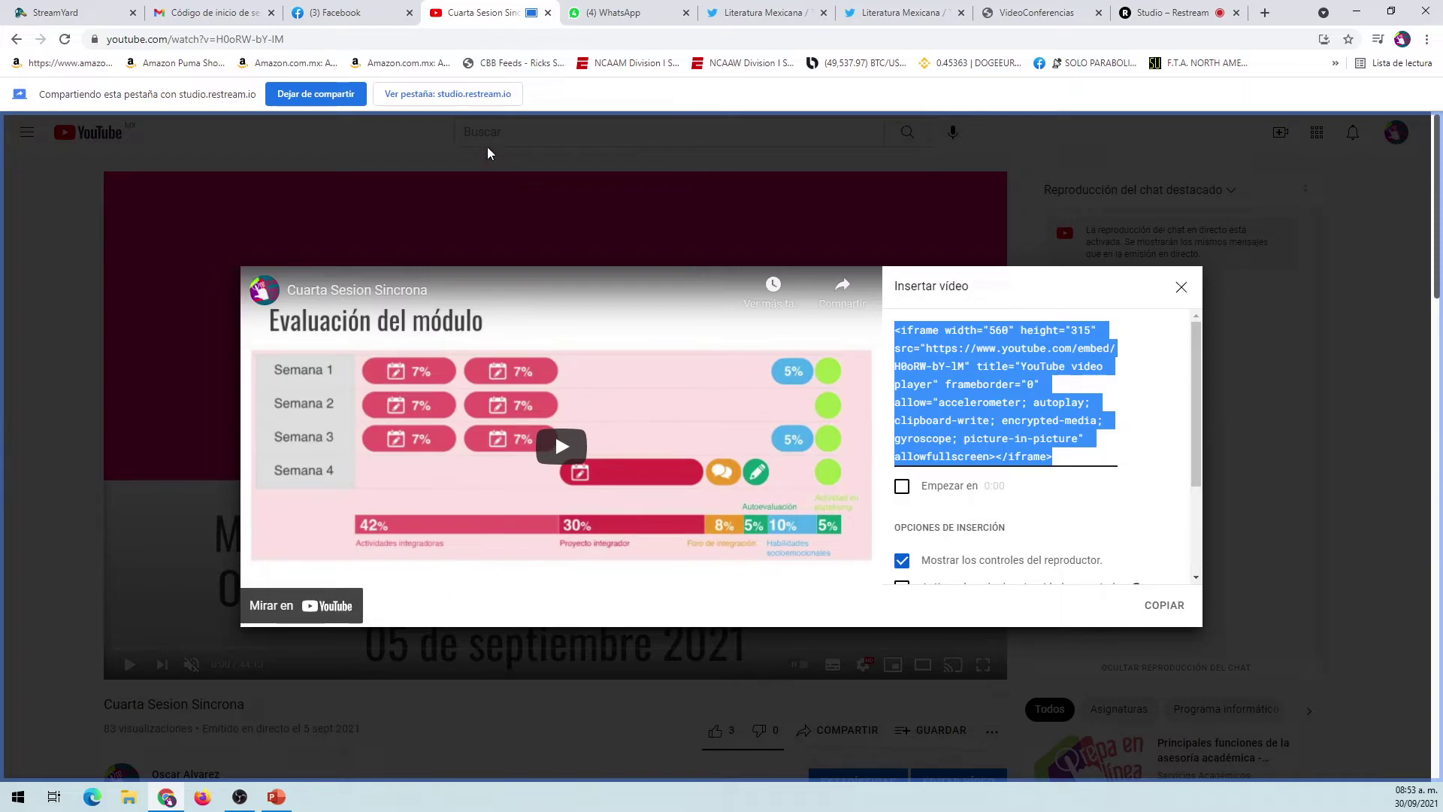
- Check the shared YouTube tab, then return to Studio and bring up the Add Destination platforms list
left_click(412, 94)
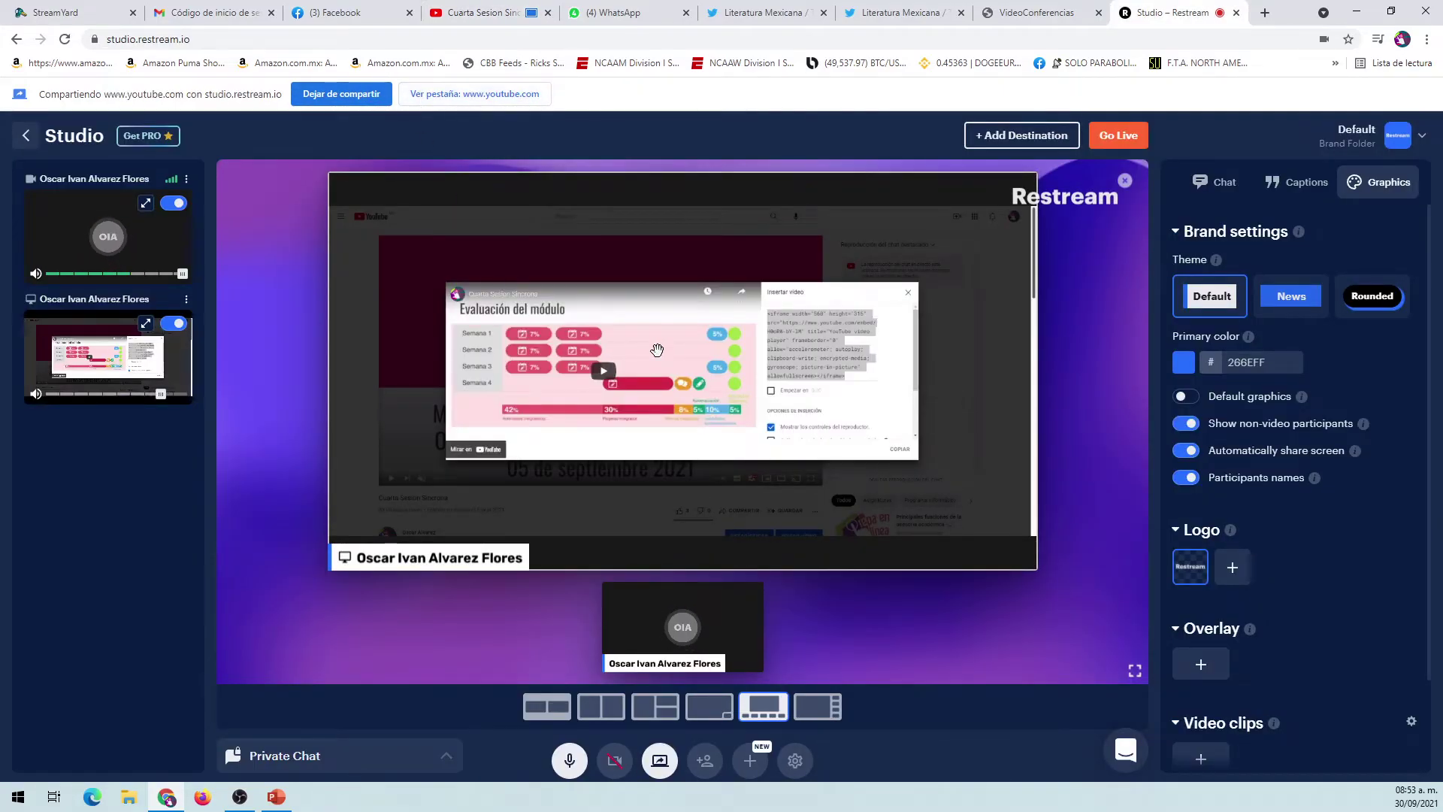
left_click(485, 97)
left_click(485, 96)
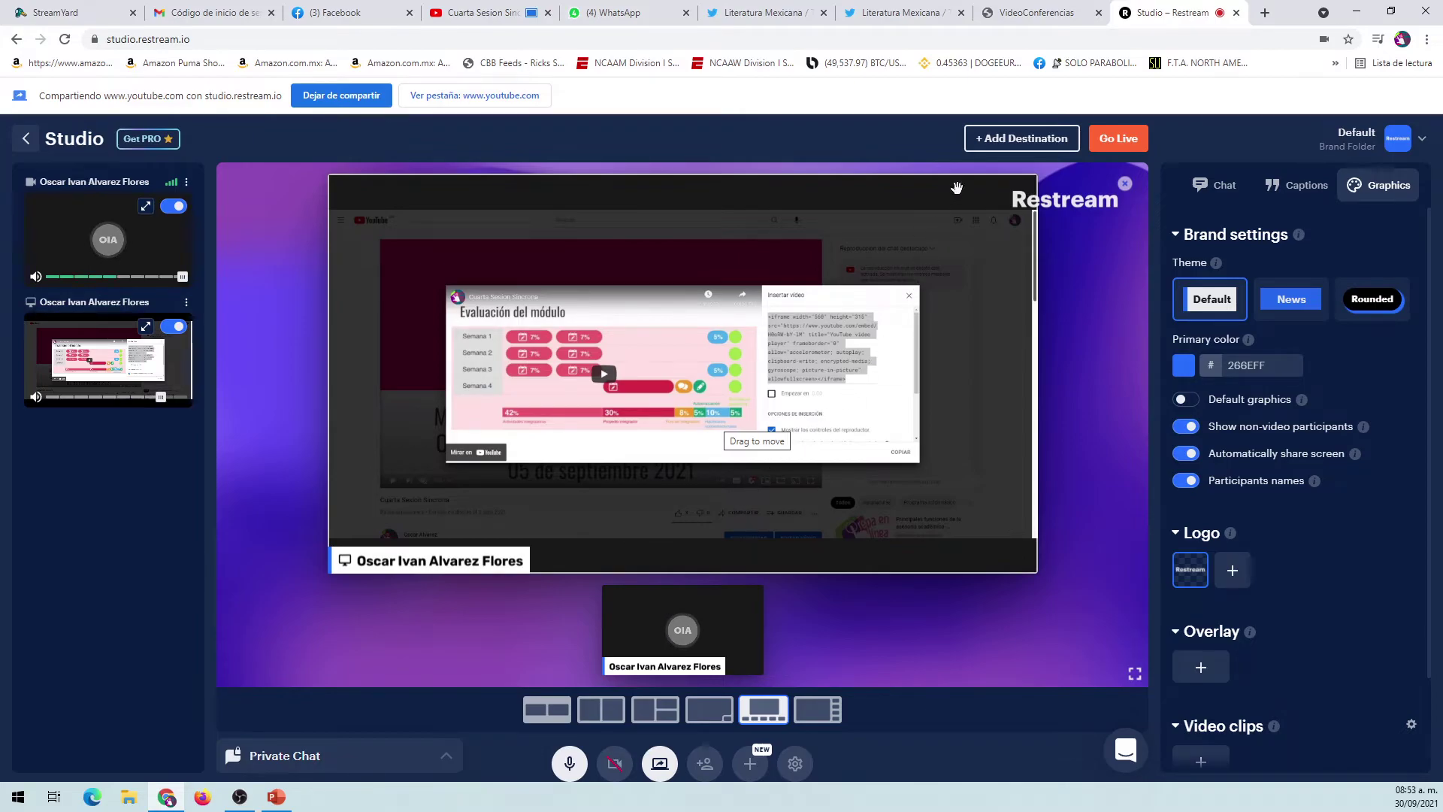
left_click(1049, 143)
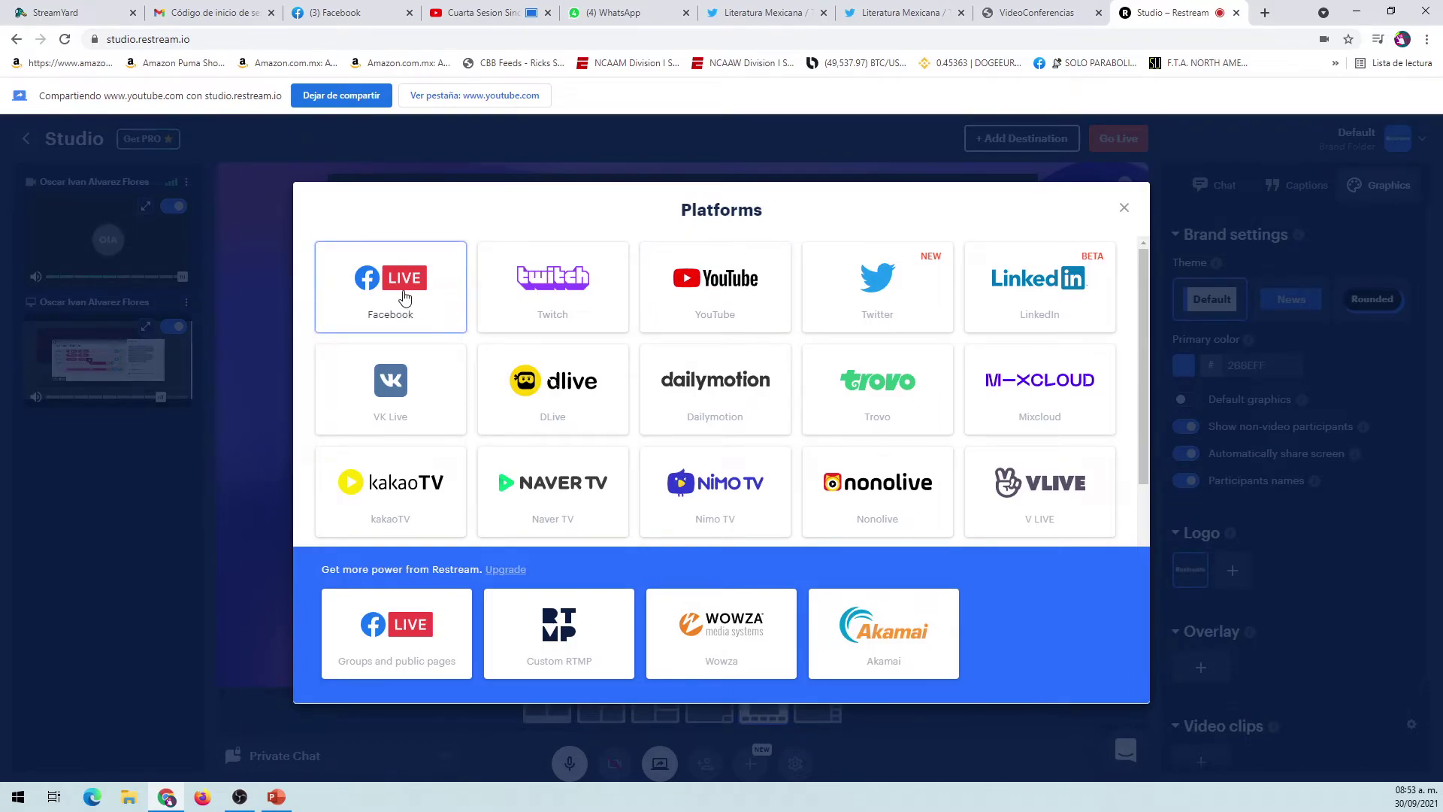
- Choose Facebook as the new destination and continue as the logged-in Facebook profile
left_click(404, 298)
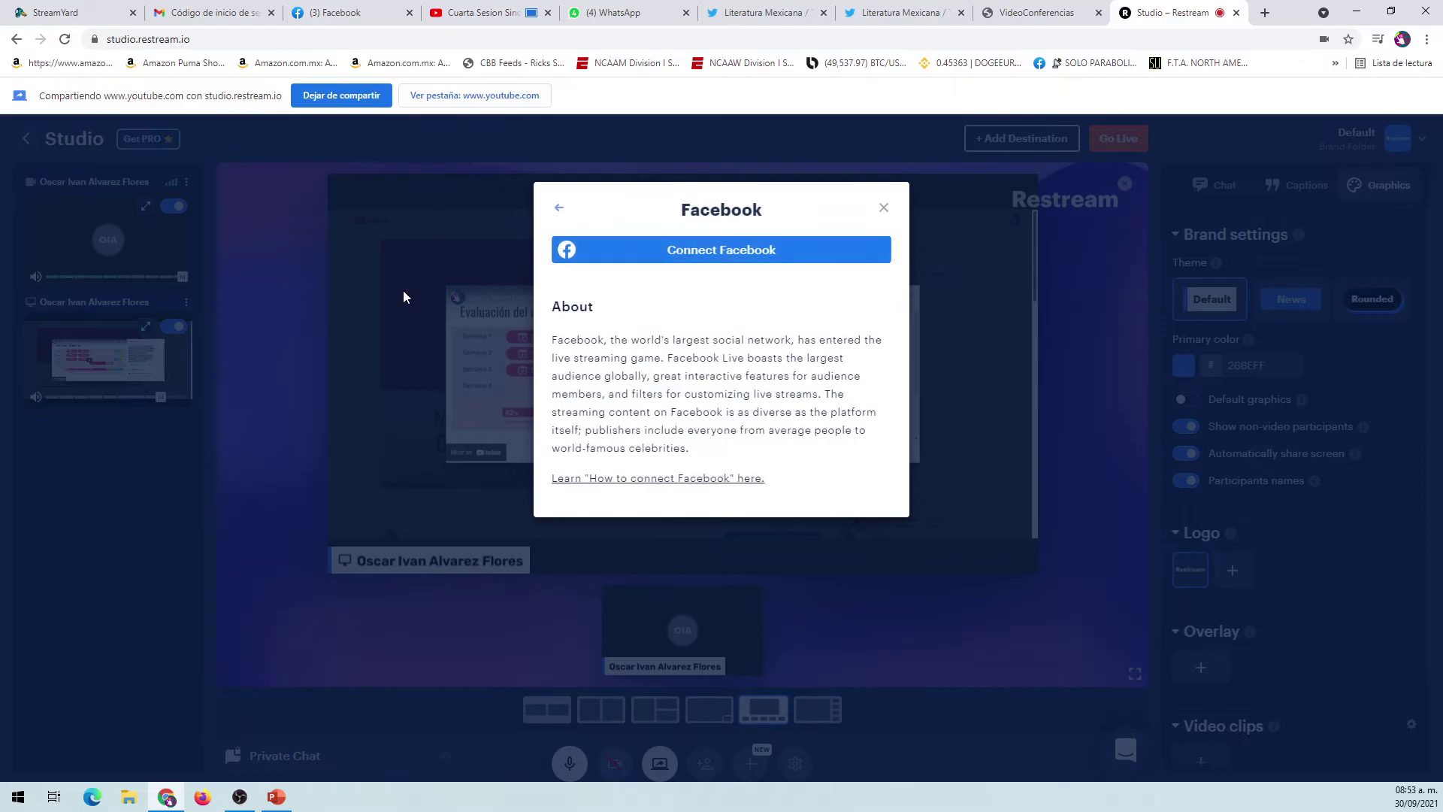
left_click(746, 252)
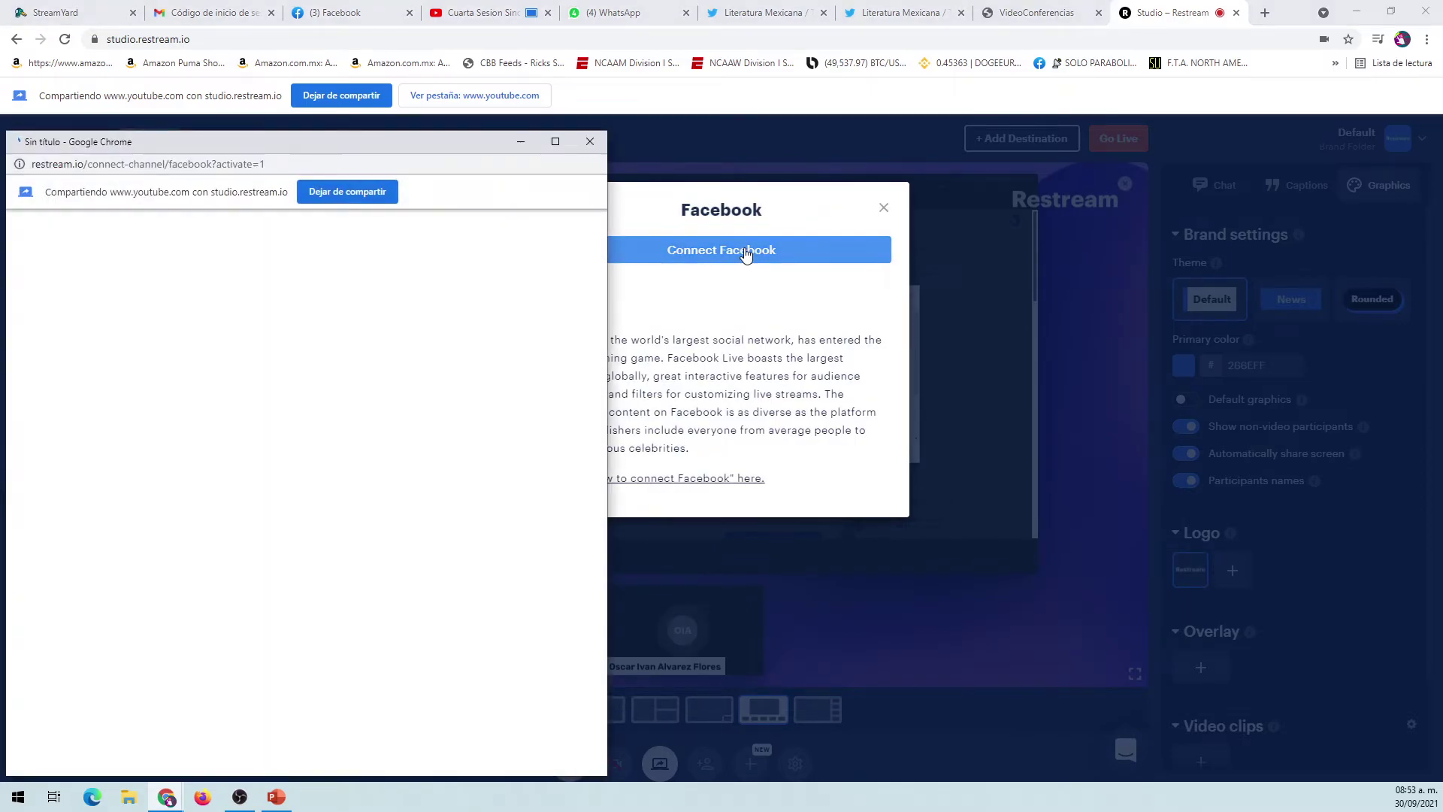
left_click_drag(387, 147, 916, 84)
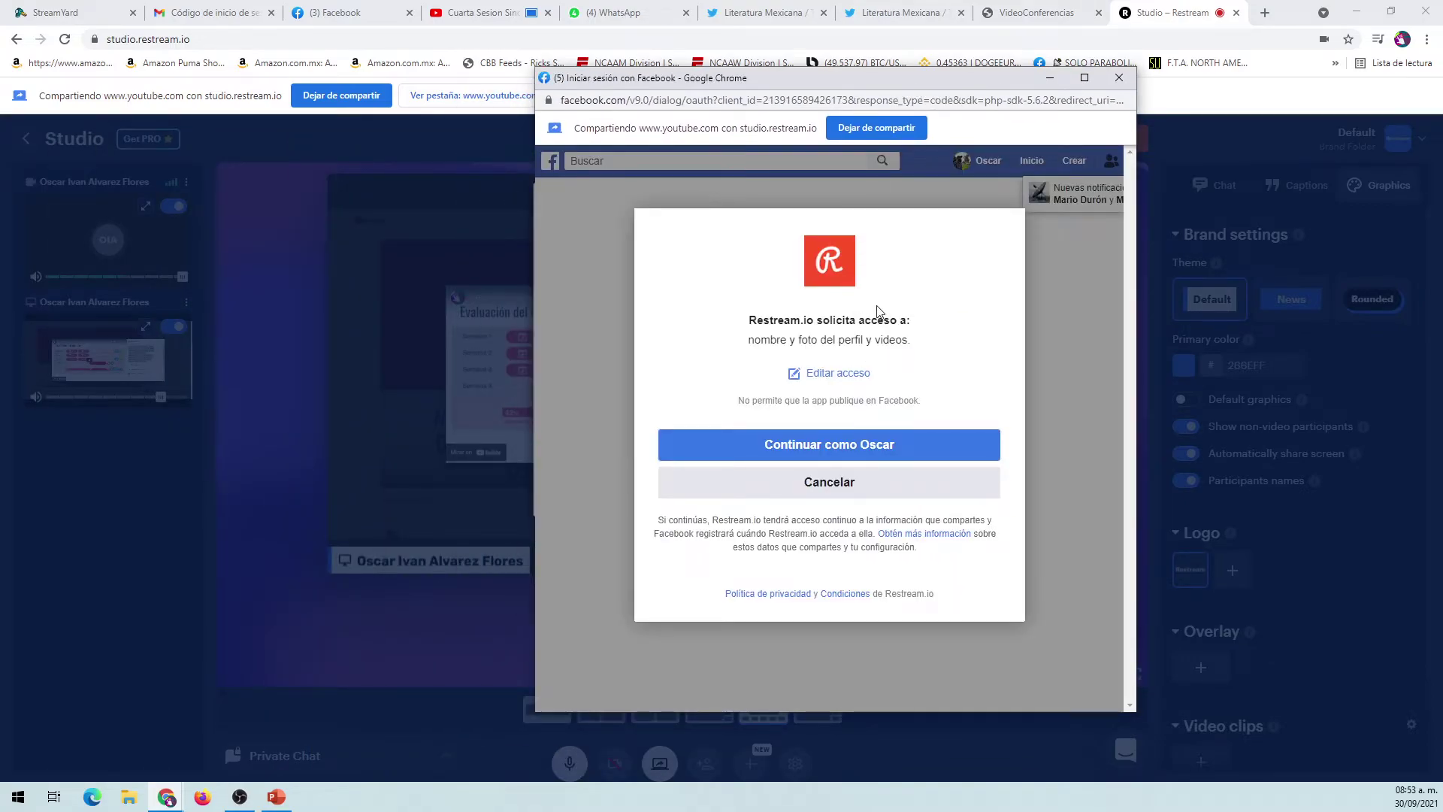
left_click(875, 452)
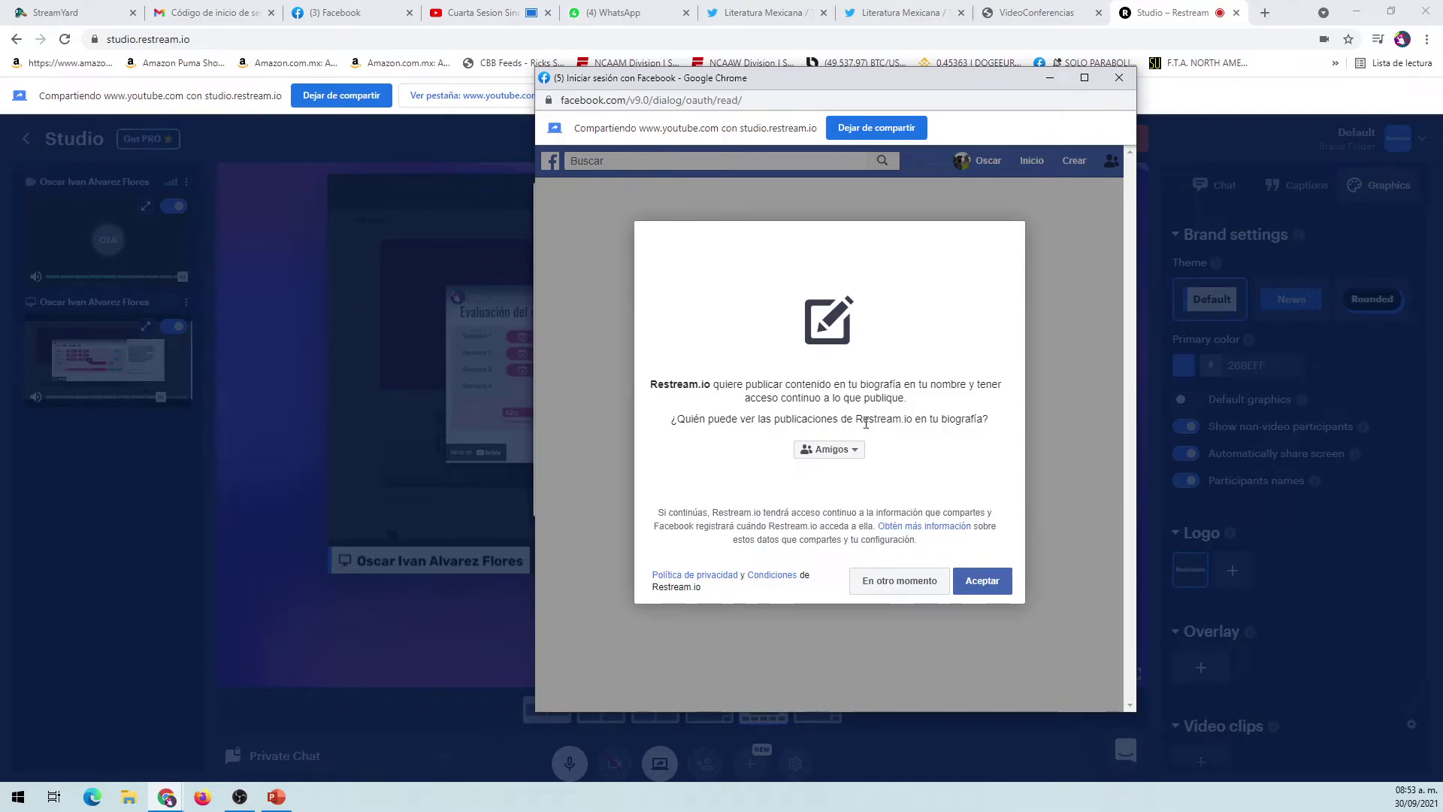
- Limit Restream.io's Facebook post audience to Solo yo, accept, and approve its page permissions
left_click(855, 451)
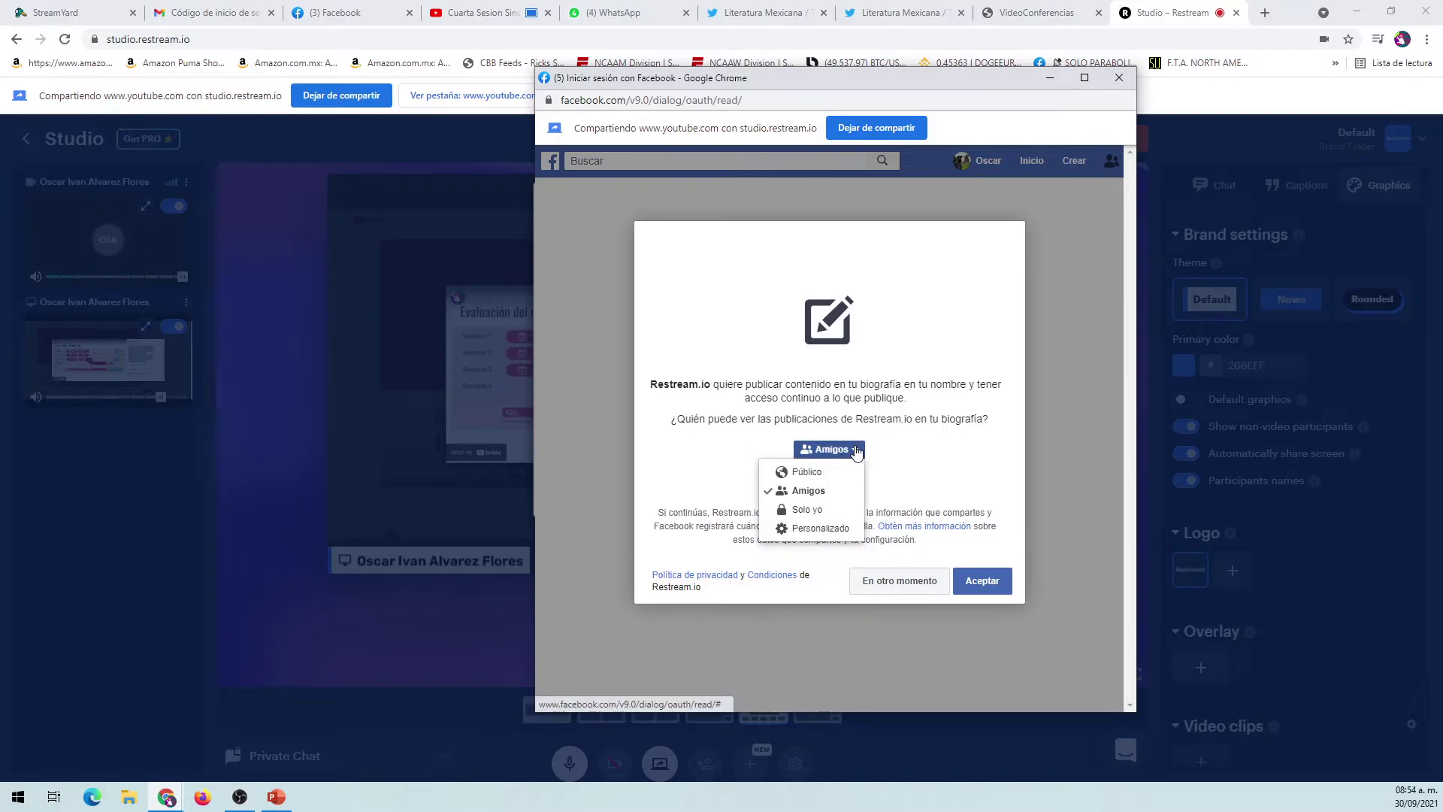
left_click(830, 511)
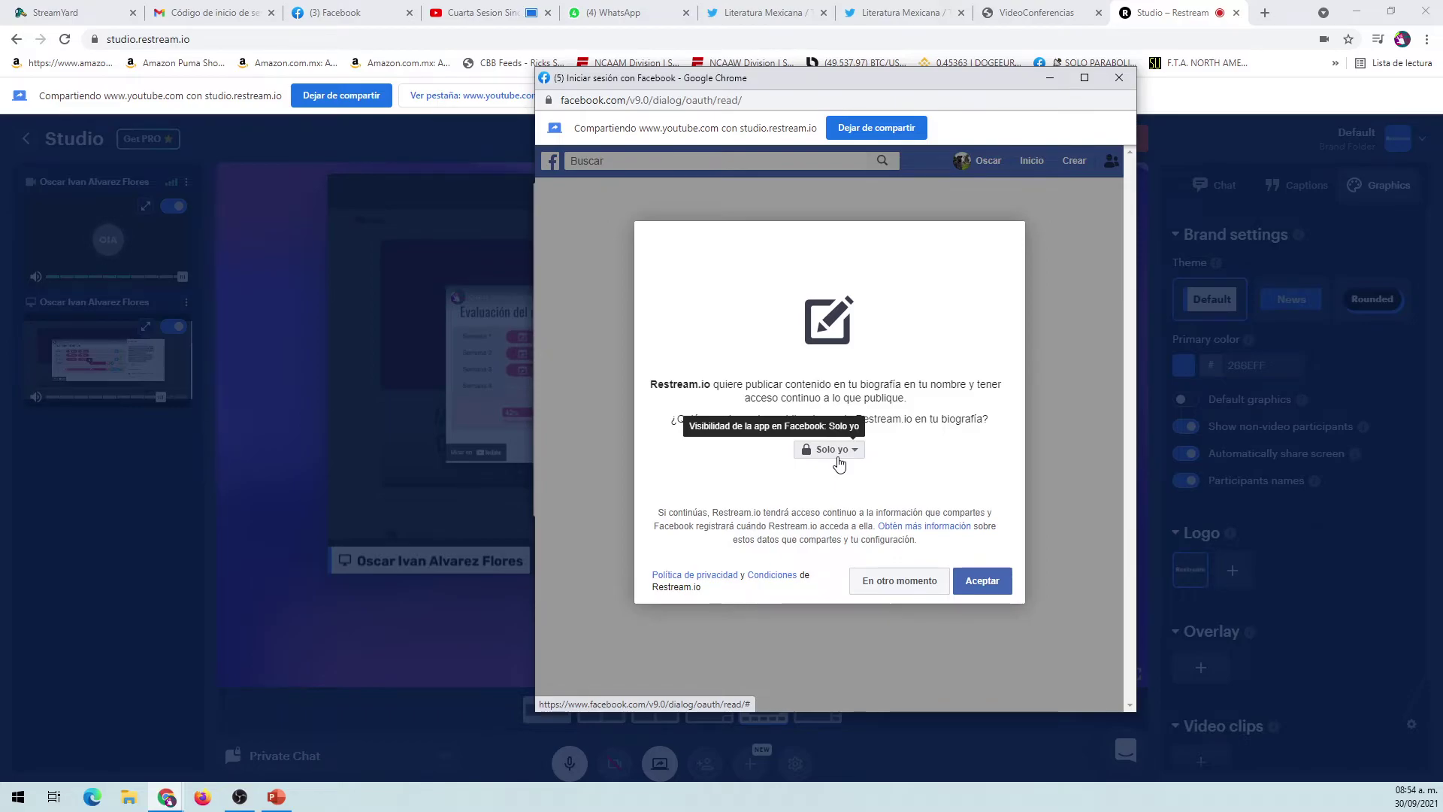
left_click(840, 465)
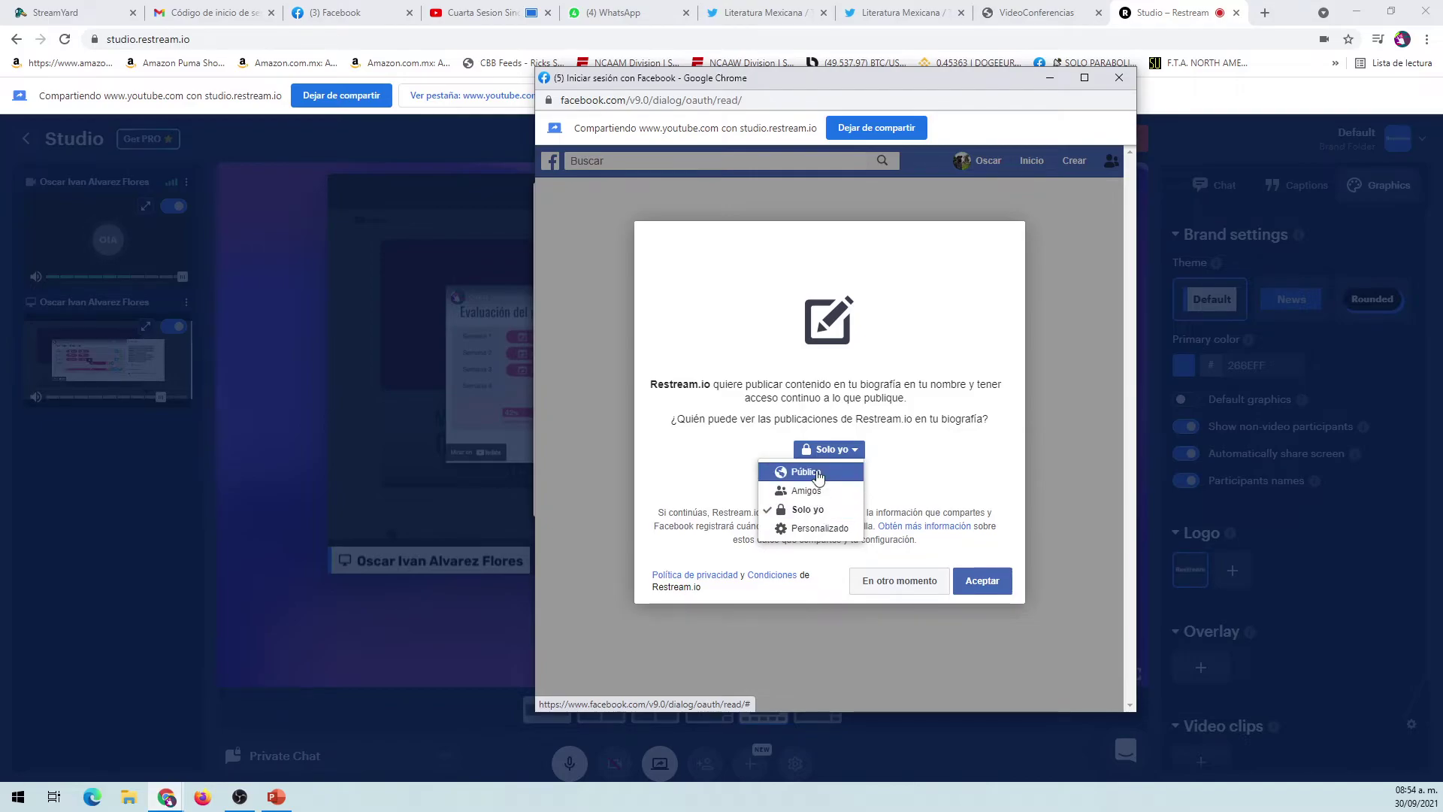
left_click(819, 510)
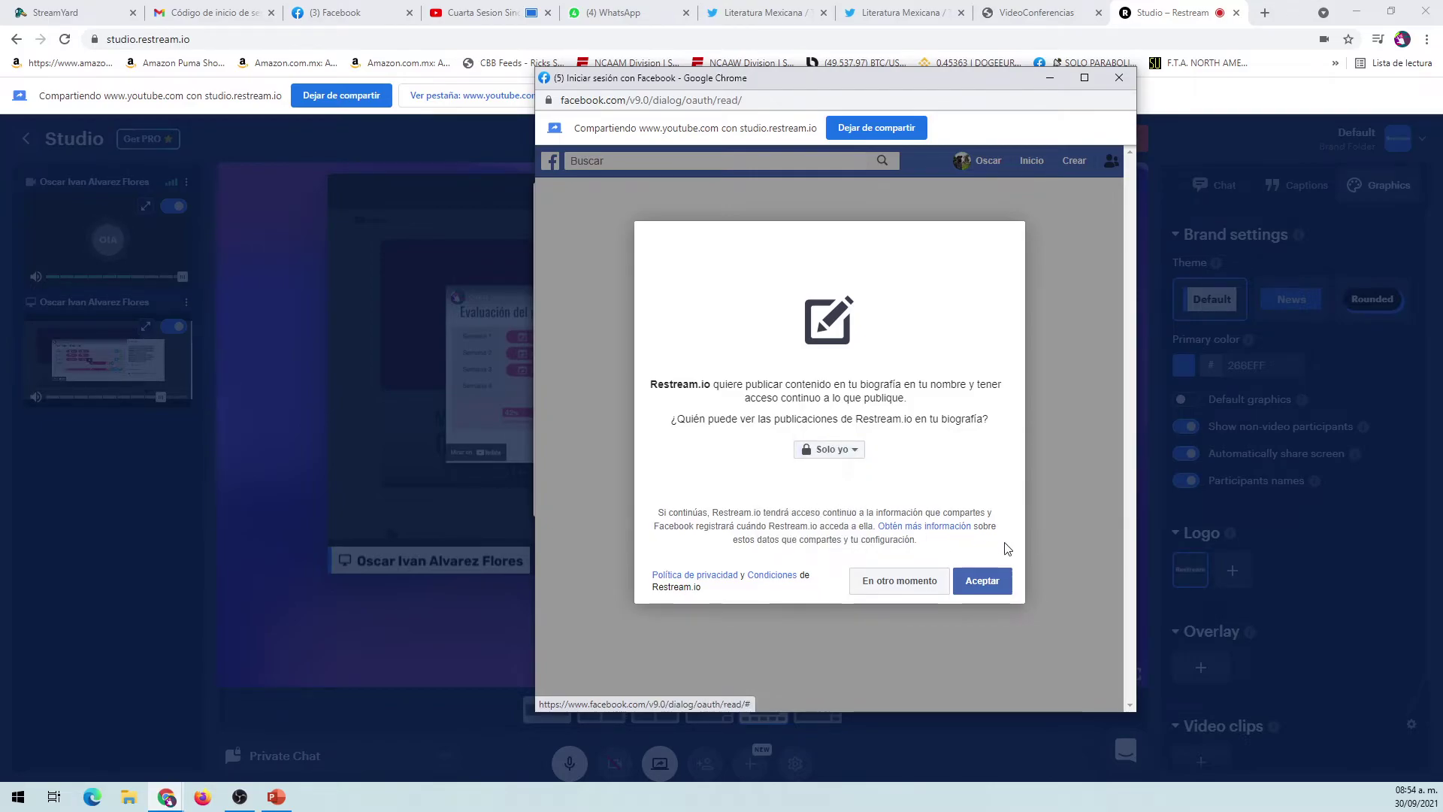
left_click(984, 585)
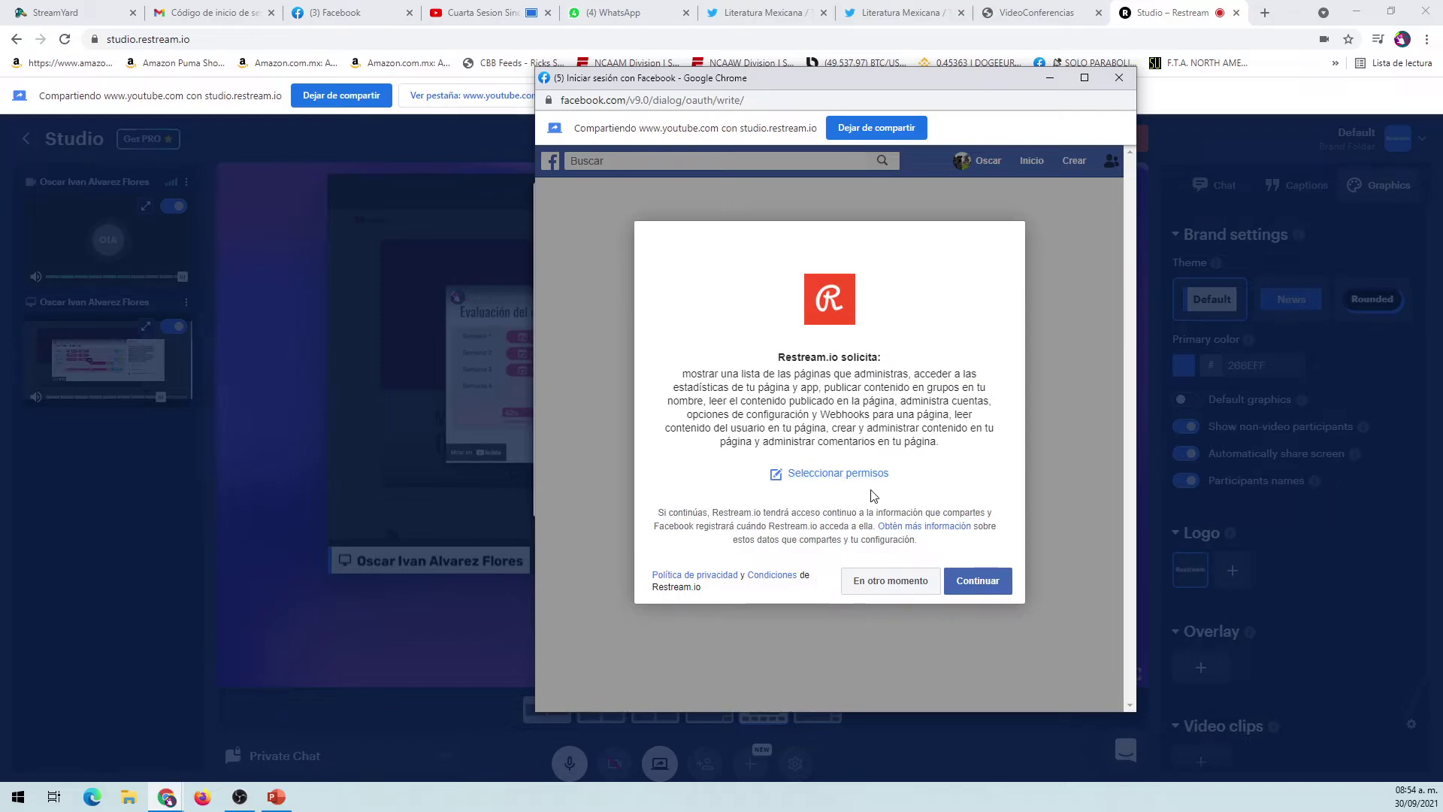
left_click(975, 581)
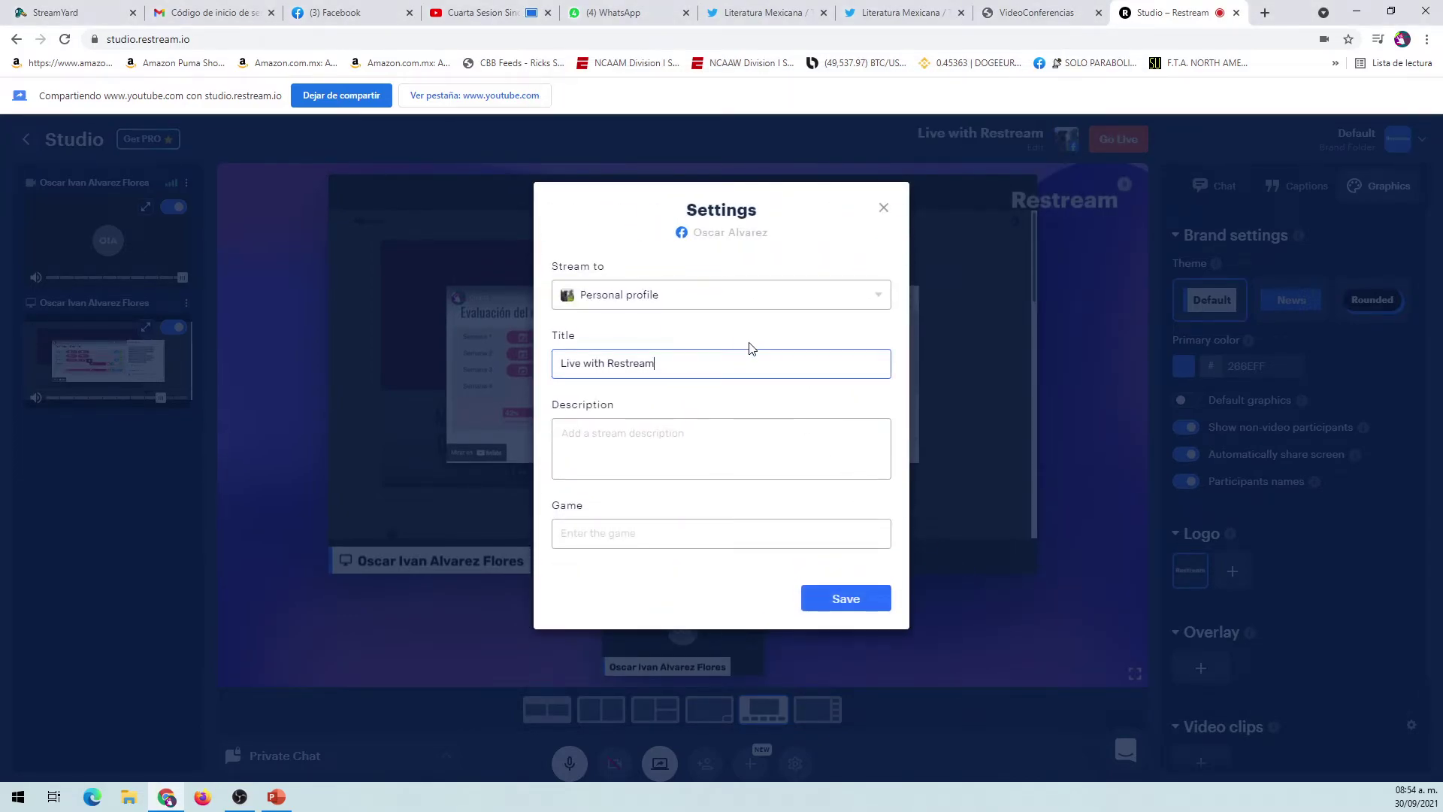
- Set the stream title to 'Literatura Mexicana' and description to 'Probando Sesiones en Video de Restream.io'
left_click_drag(669, 372, 486, 339)
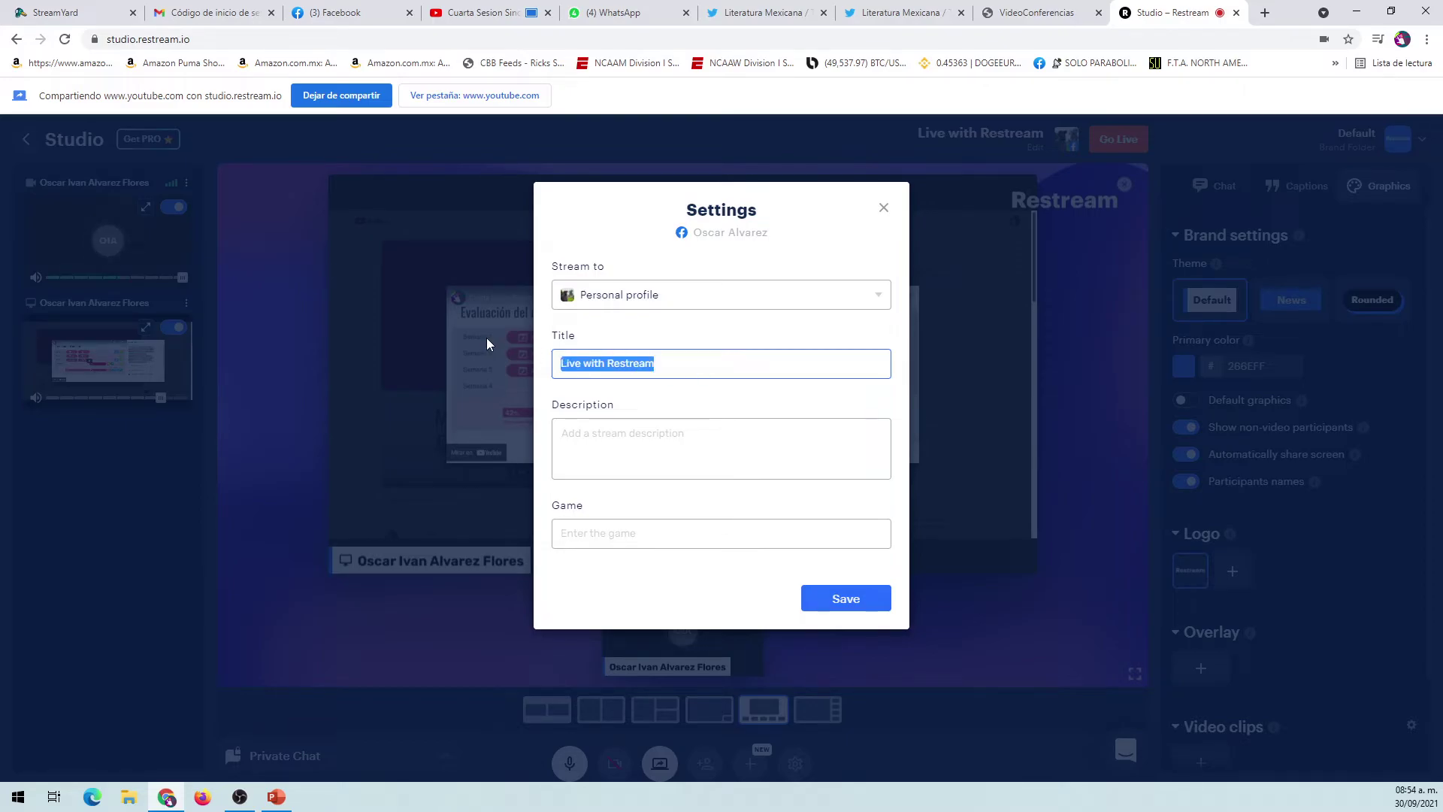
type("Lite")
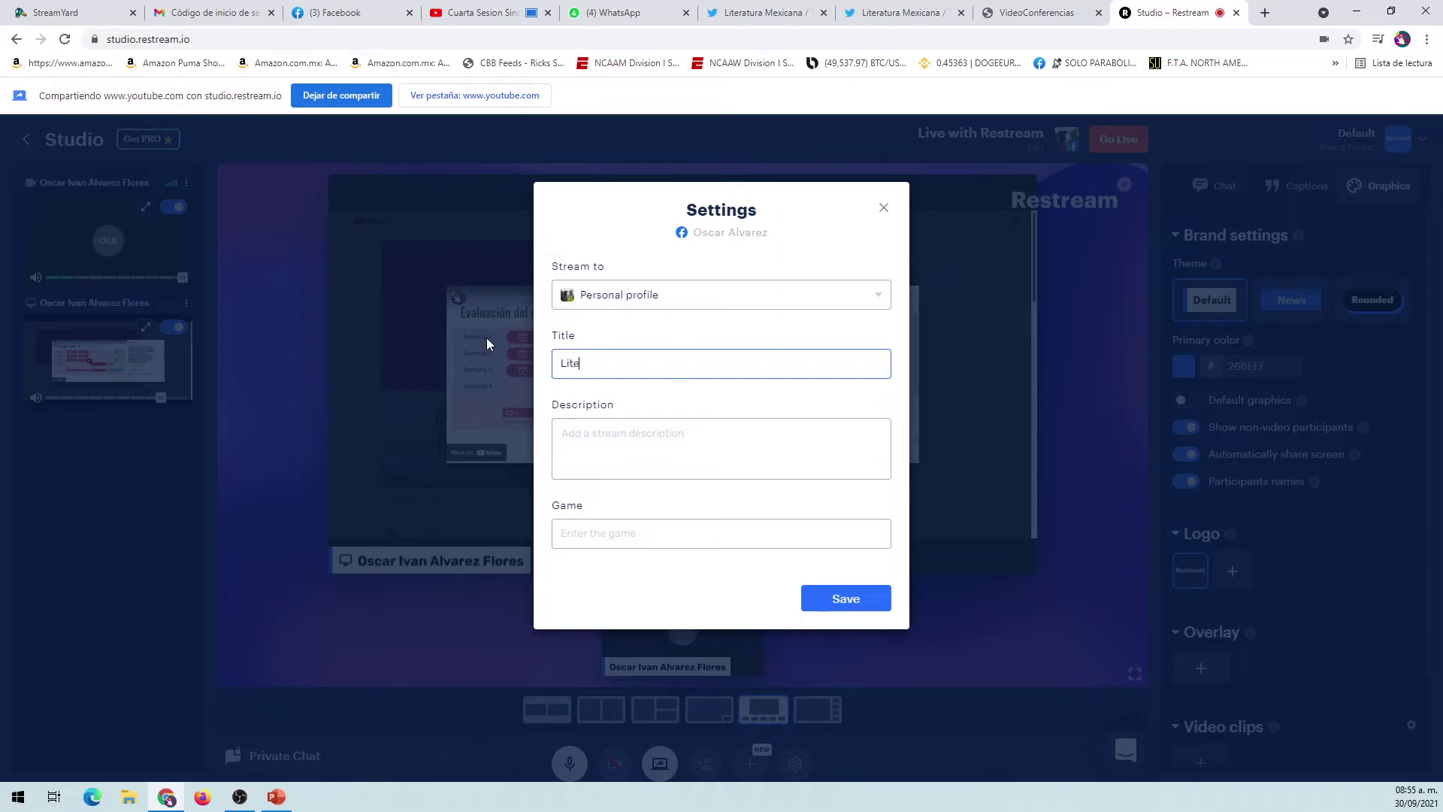
type("ratura Mexicana")
left_click(601, 442)
type("Probando Sesiones ")
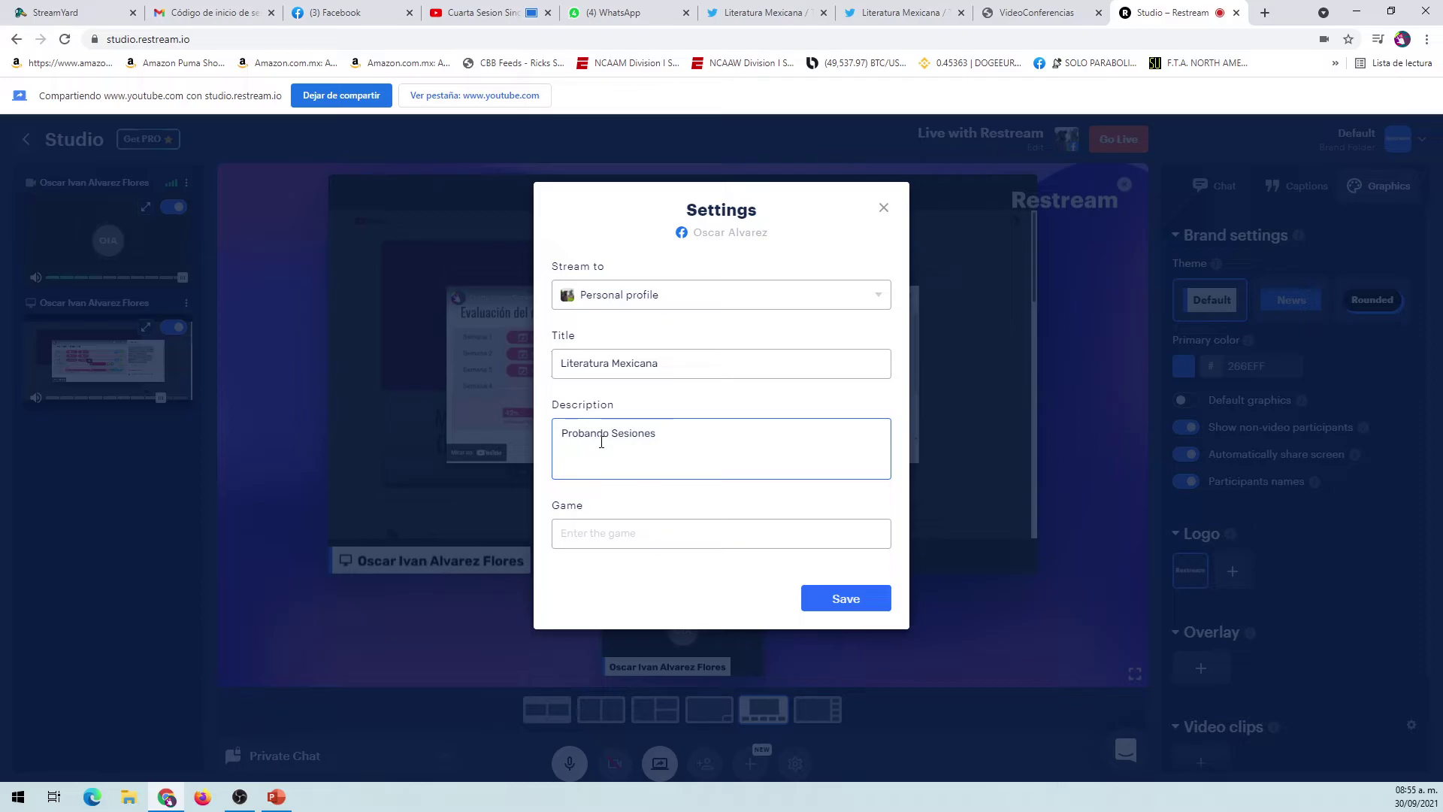
type("en Video de Restream.io")
- Leave the Game field empty and save the Facebook stream settings
left_click(631, 537)
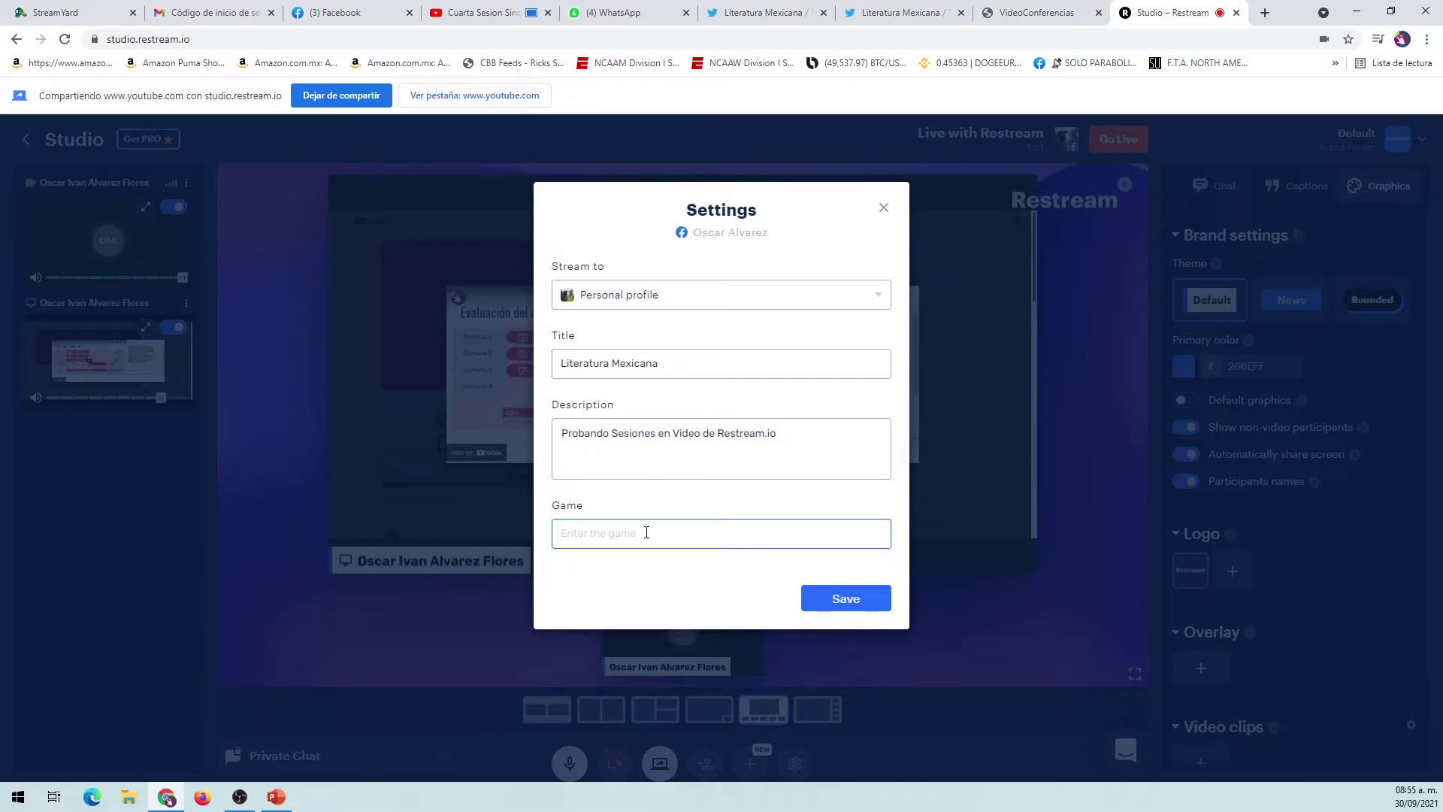
type("gta")
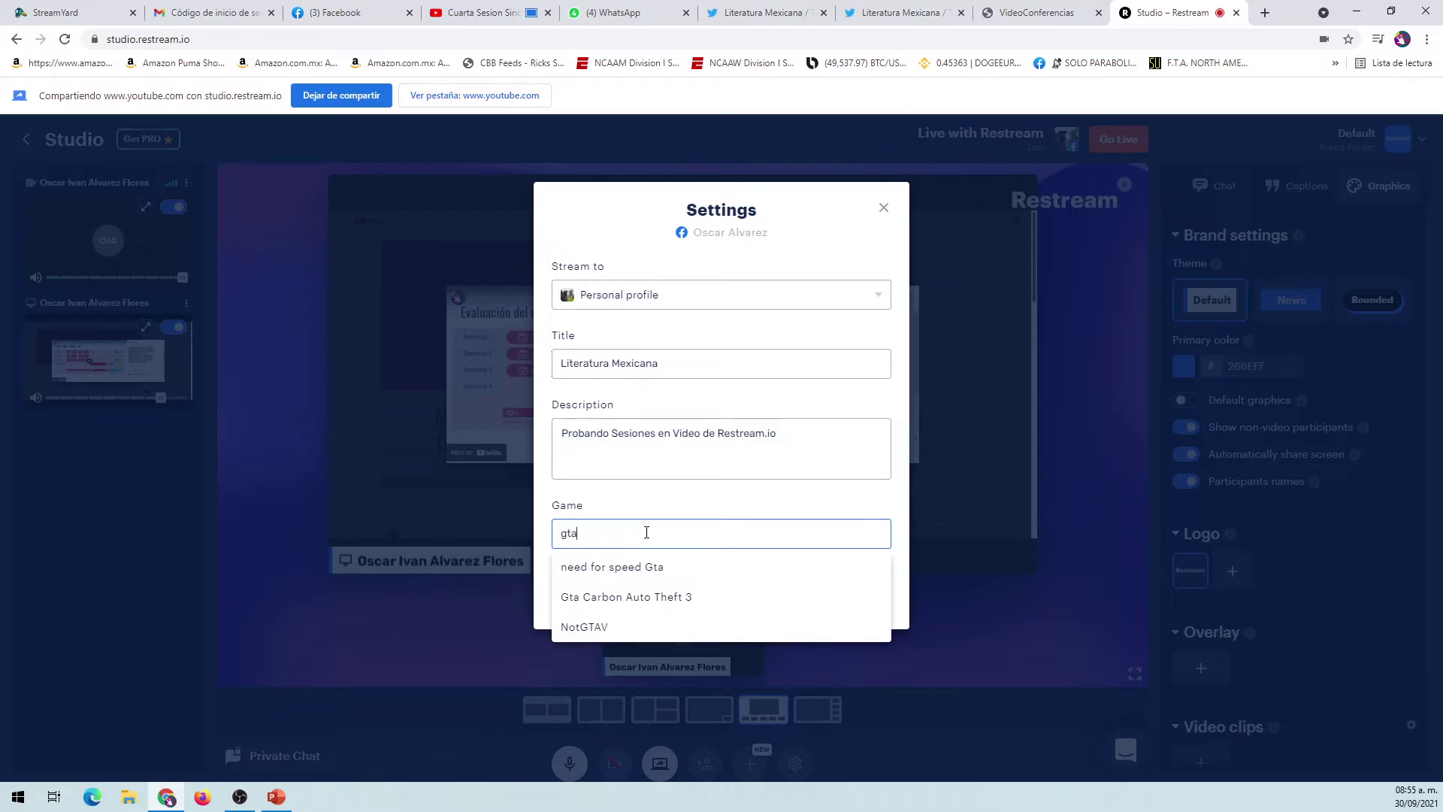
left_click(692, 509)
left_click(623, 534)
key("BackSpace")
left_click(831, 599)
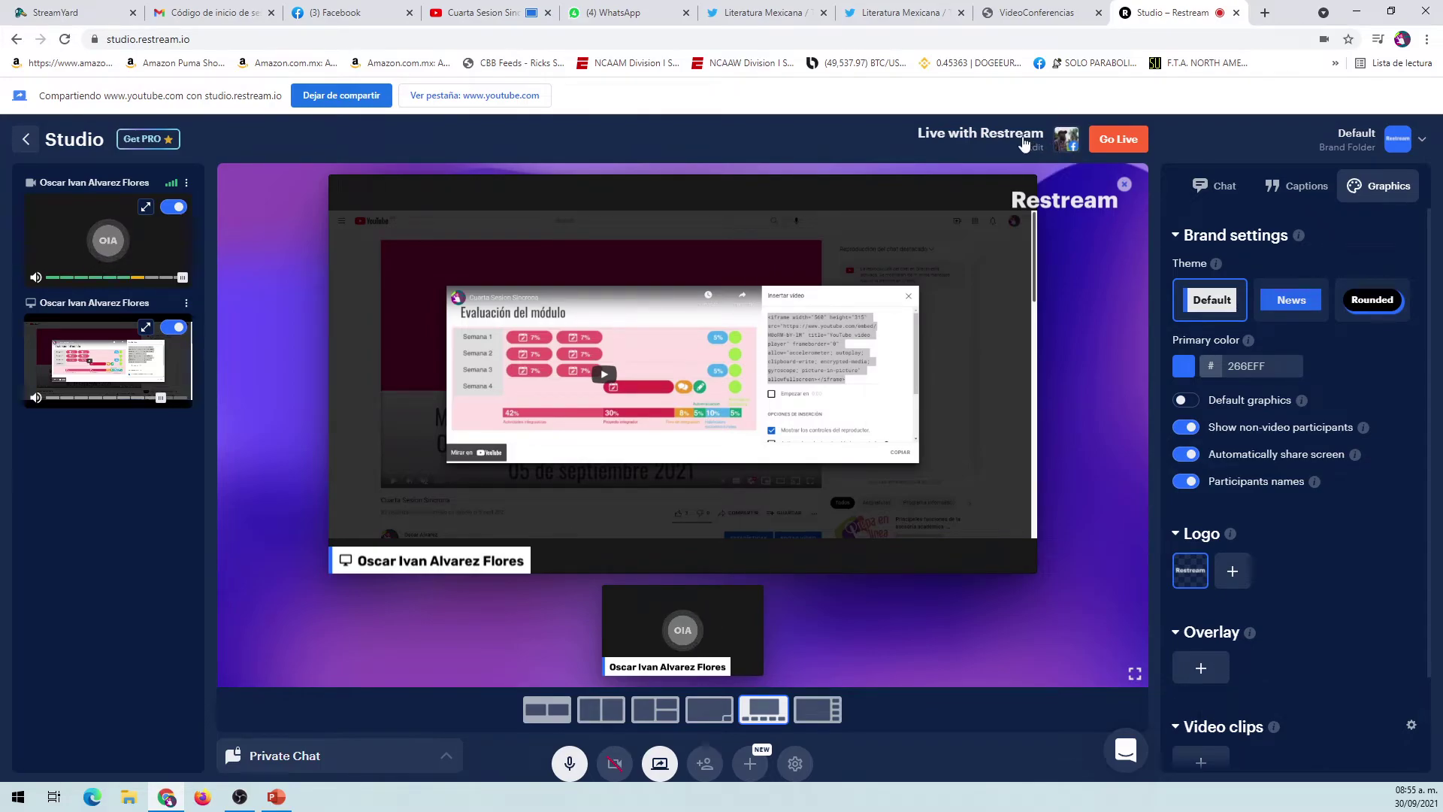
left_click(1024, 143)
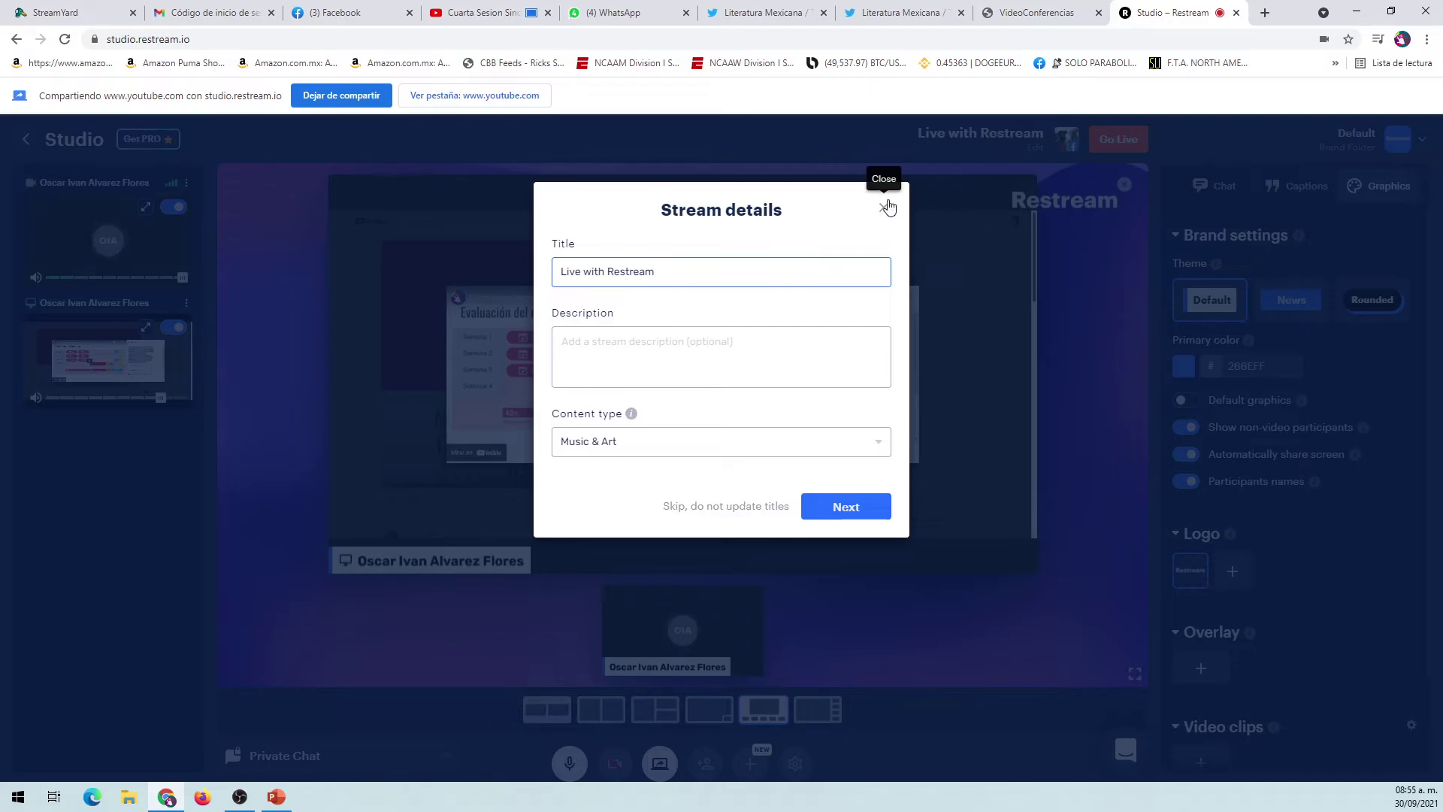
left_click(885, 208)
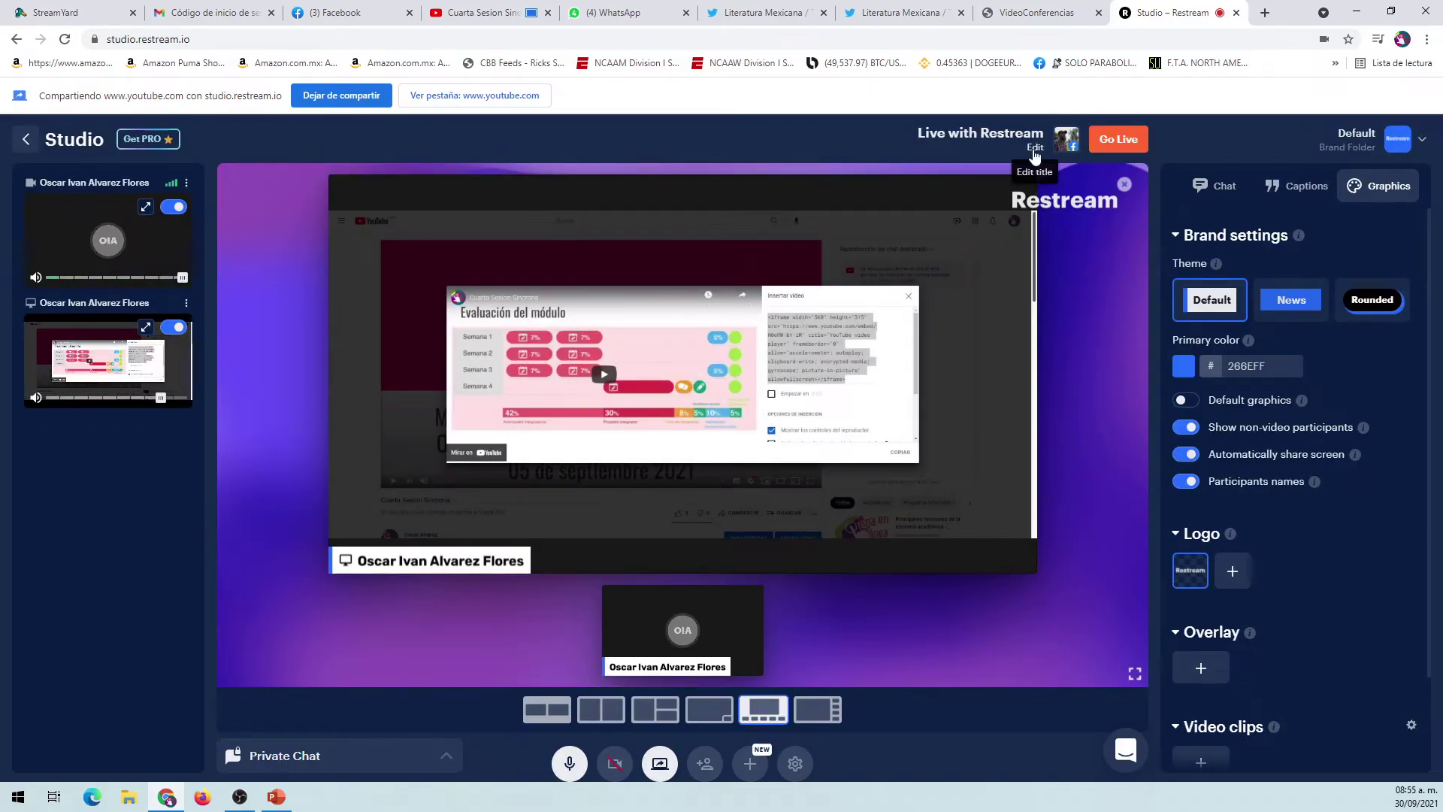
left_click(1034, 148)
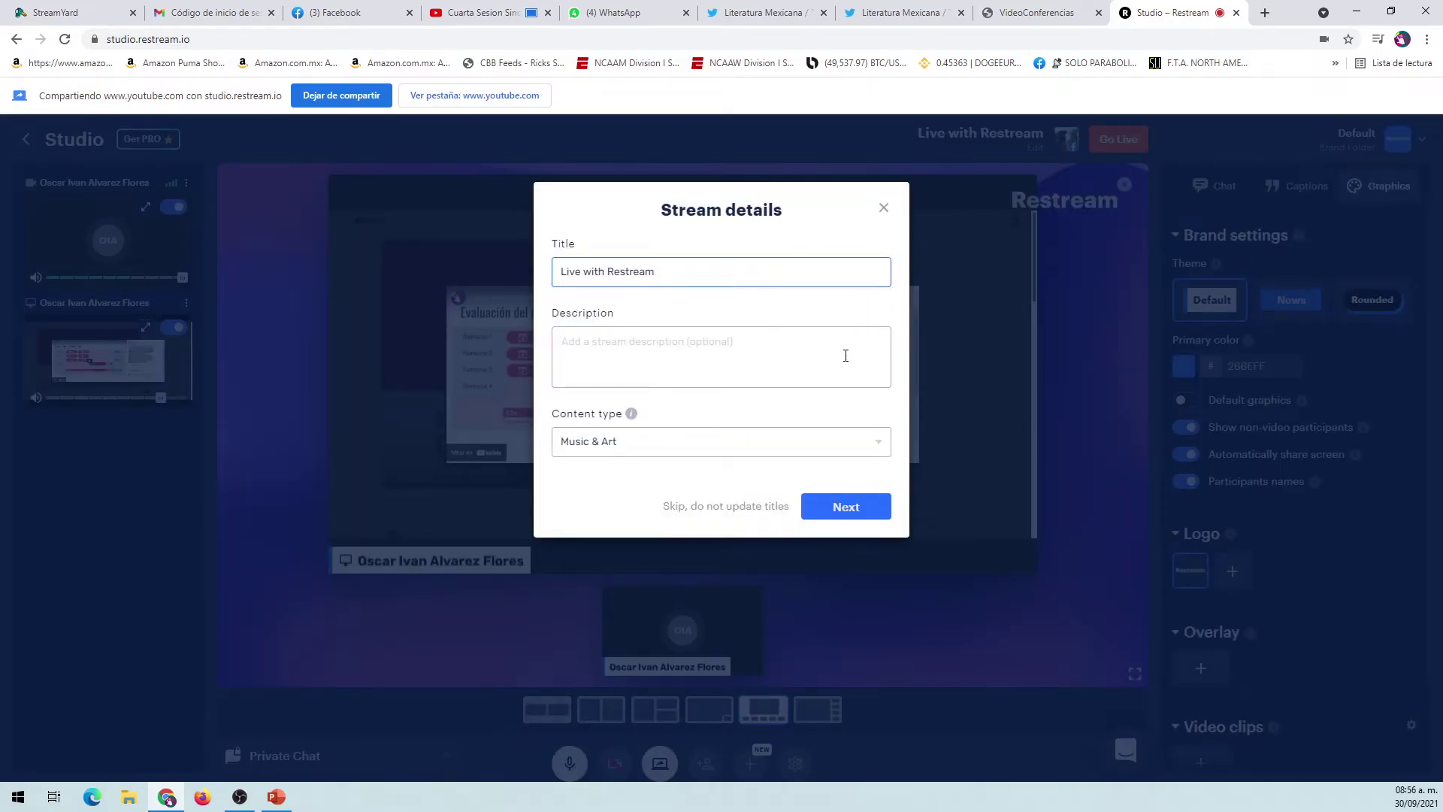
left_click(885, 206)
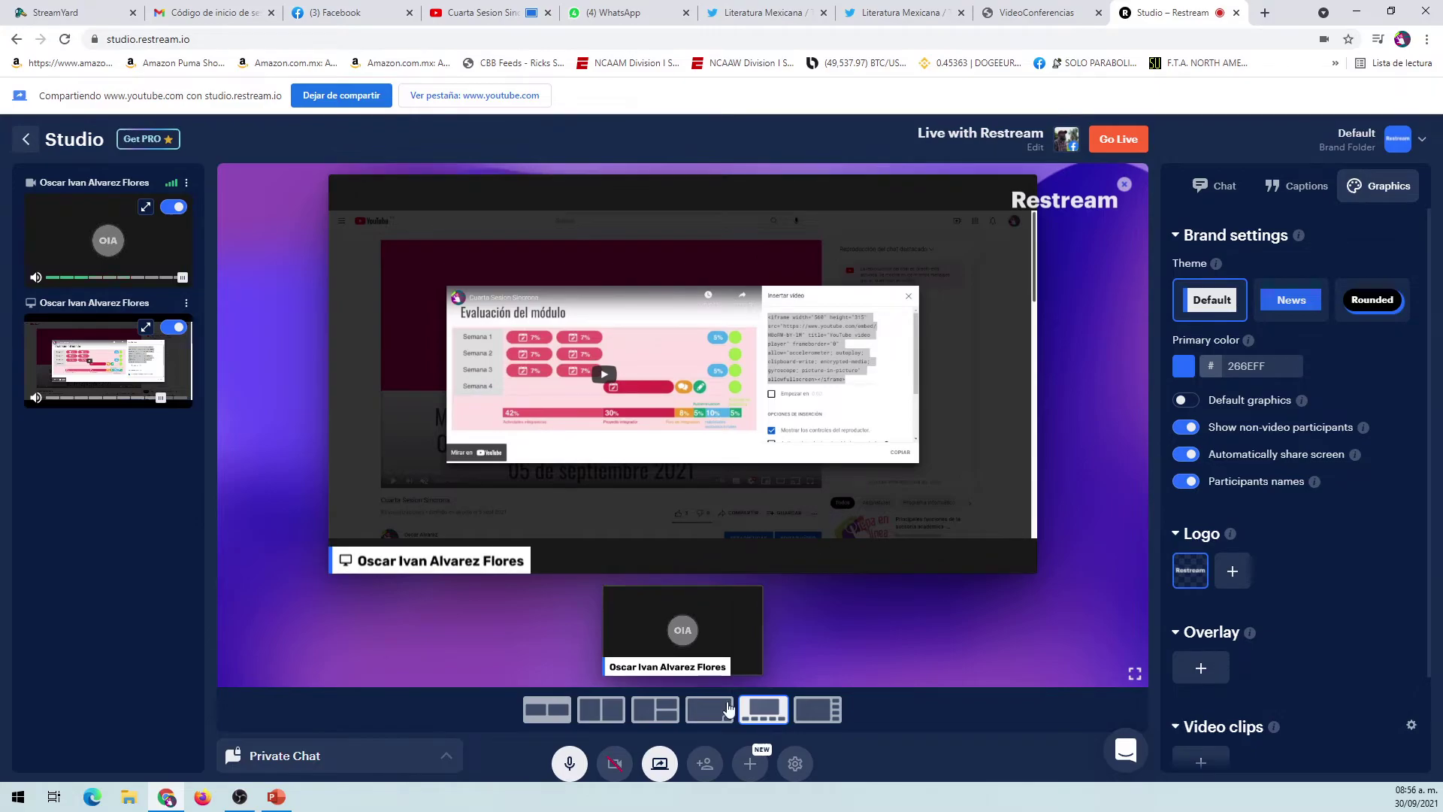
left_click(751, 762)
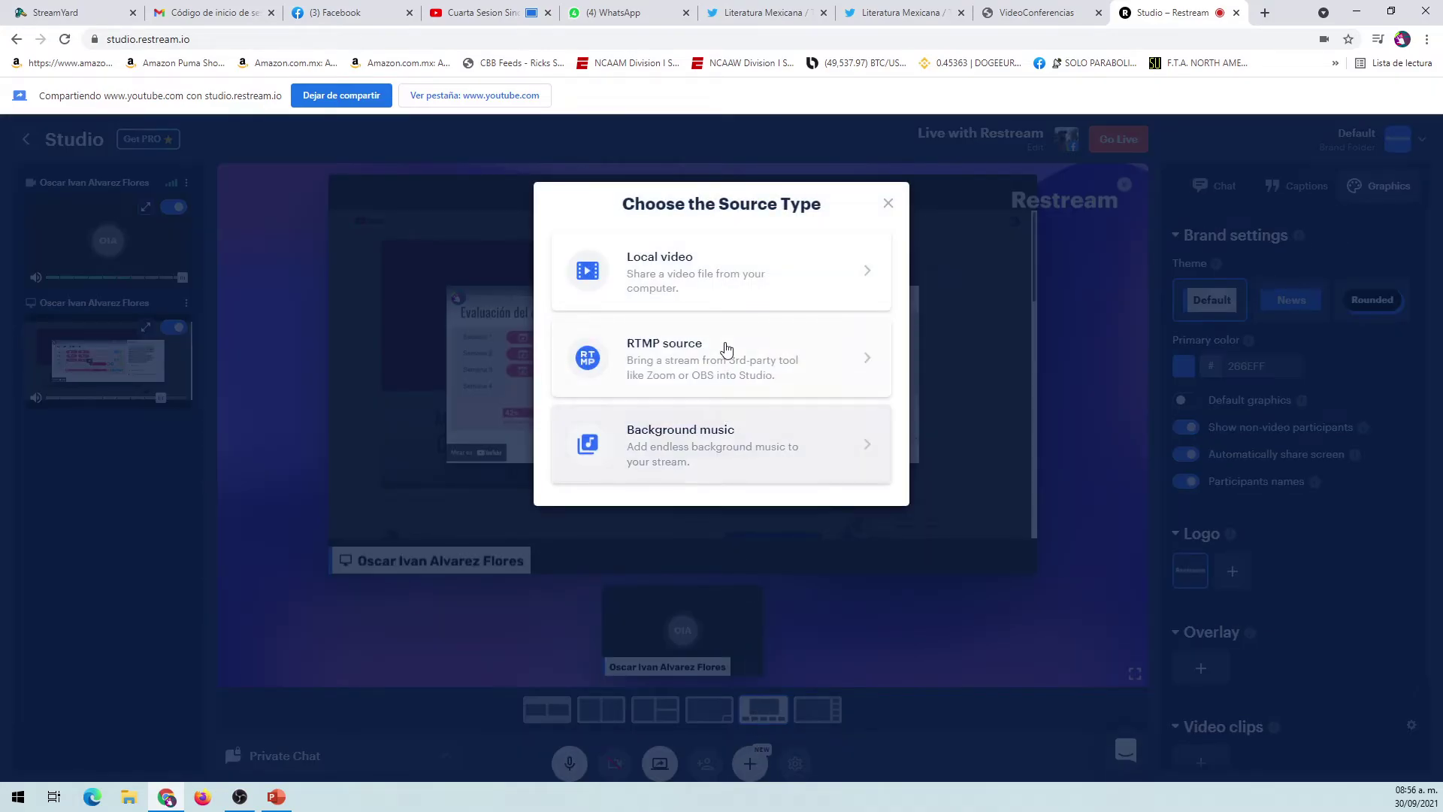
left_click(888, 203)
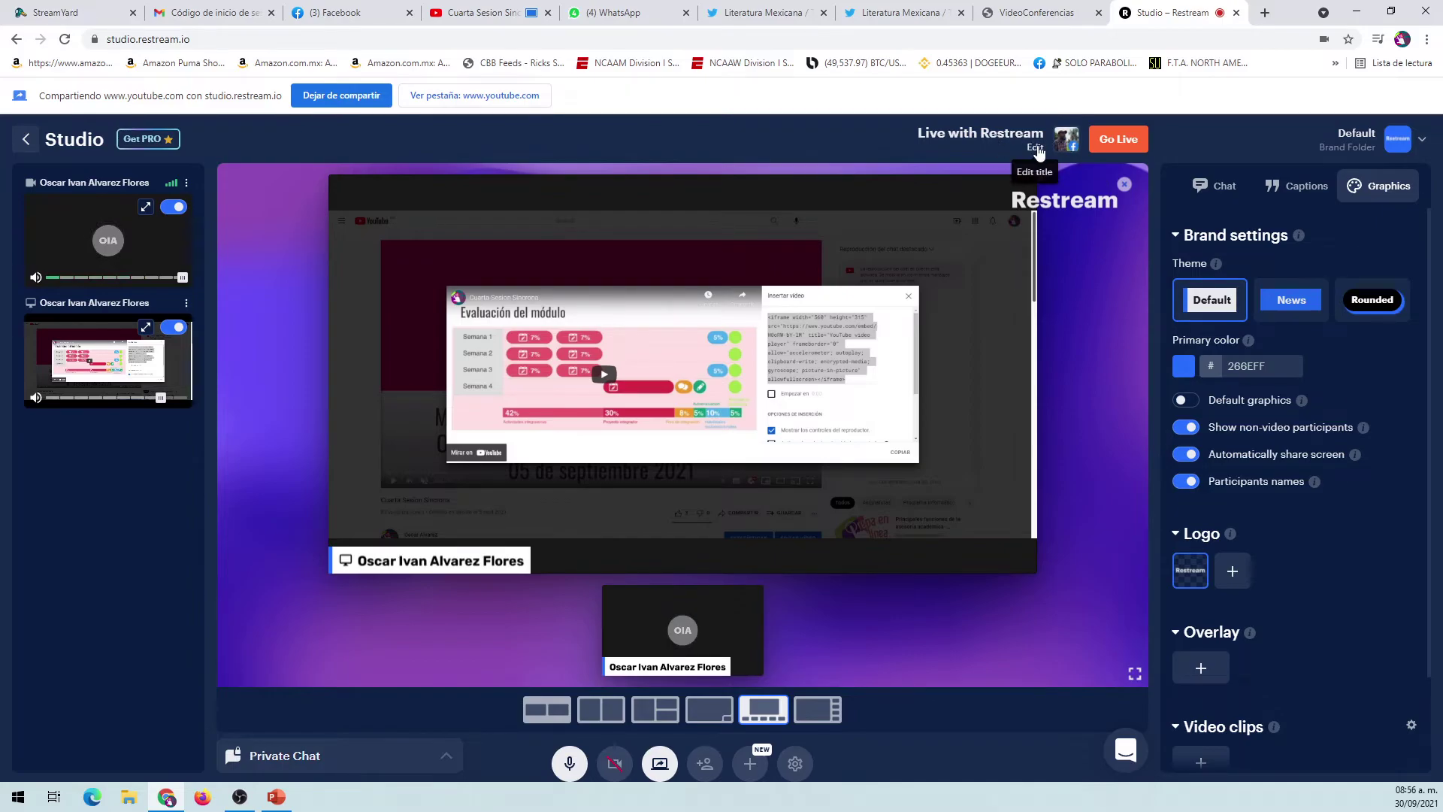
left_click(980, 132)
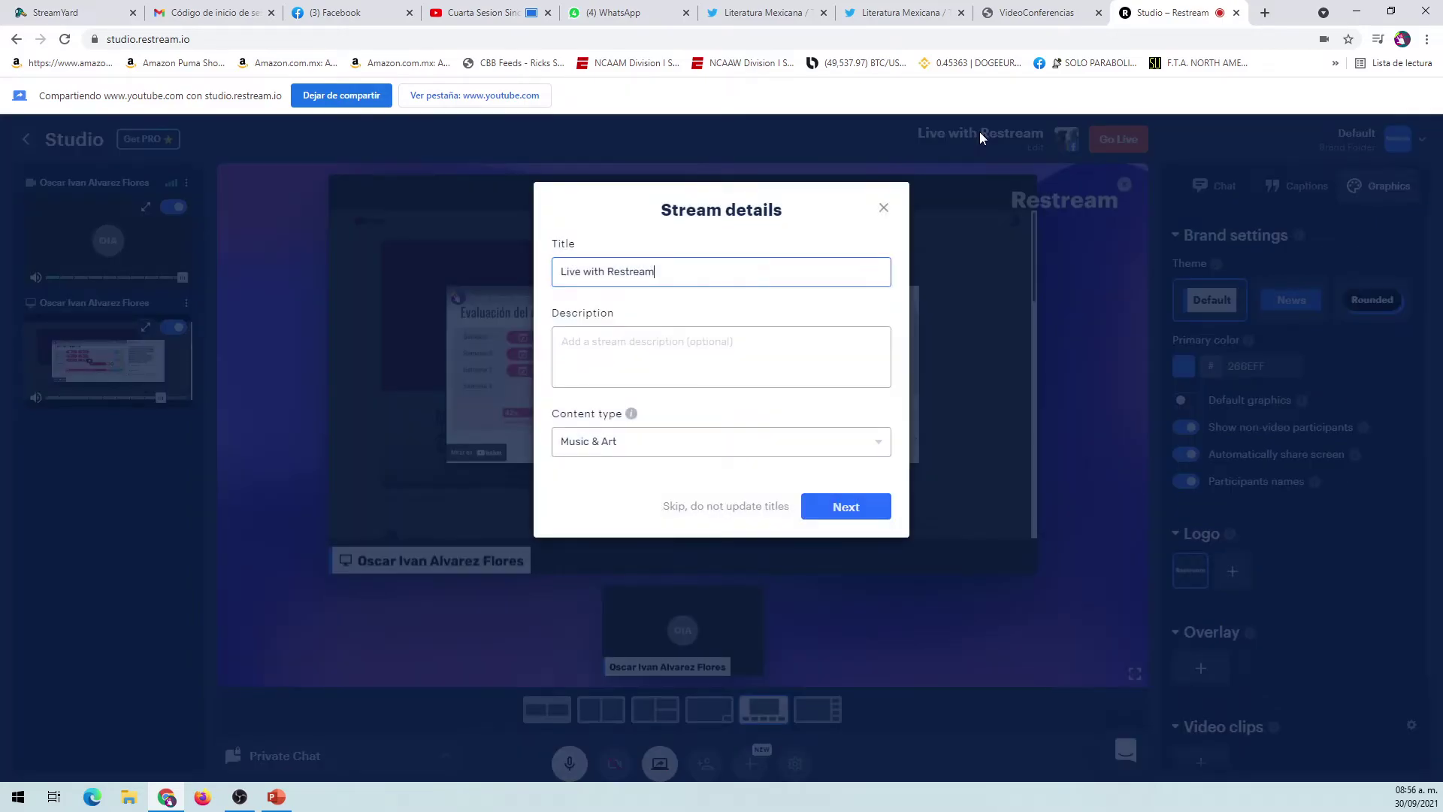
left_click(883, 207)
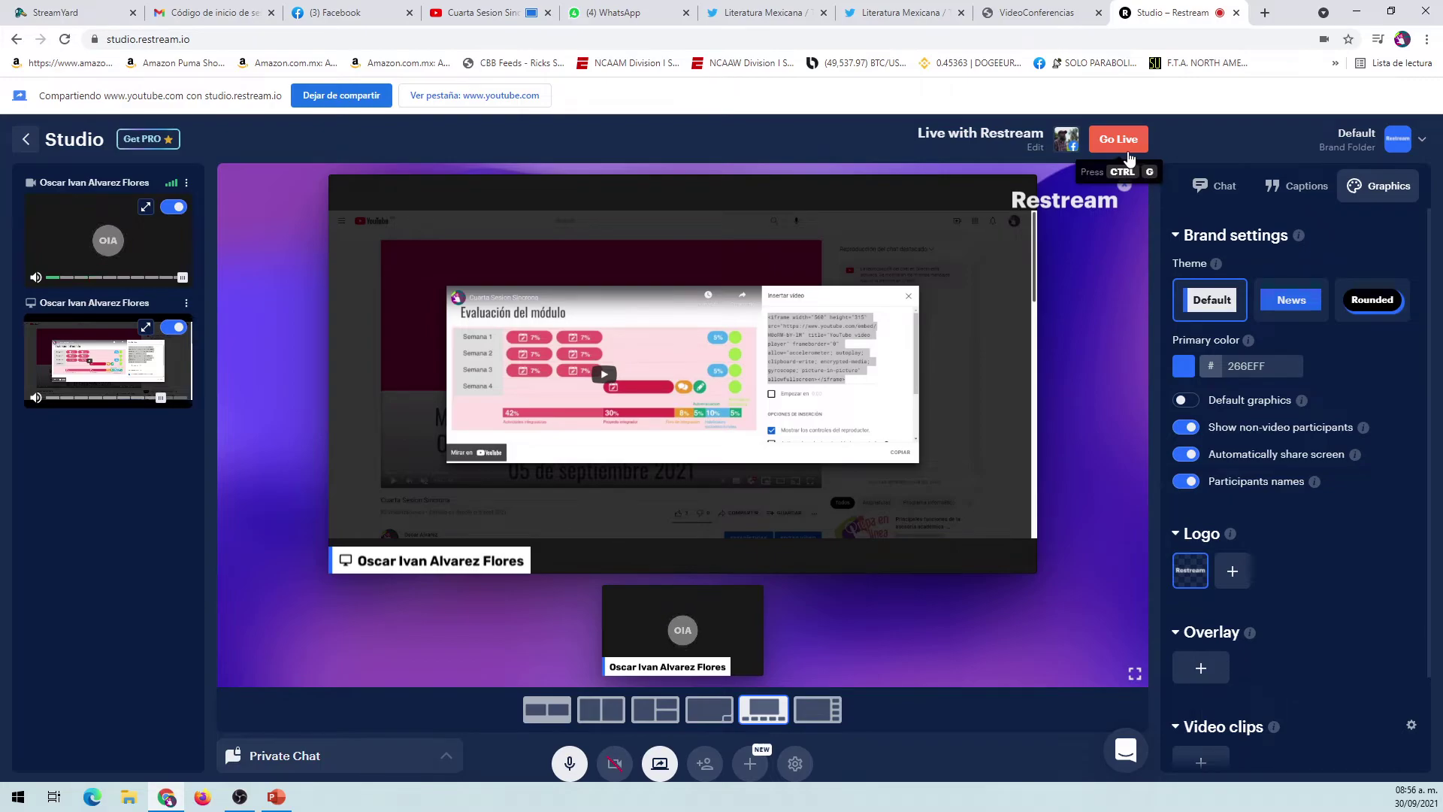
left_click(1027, 143)
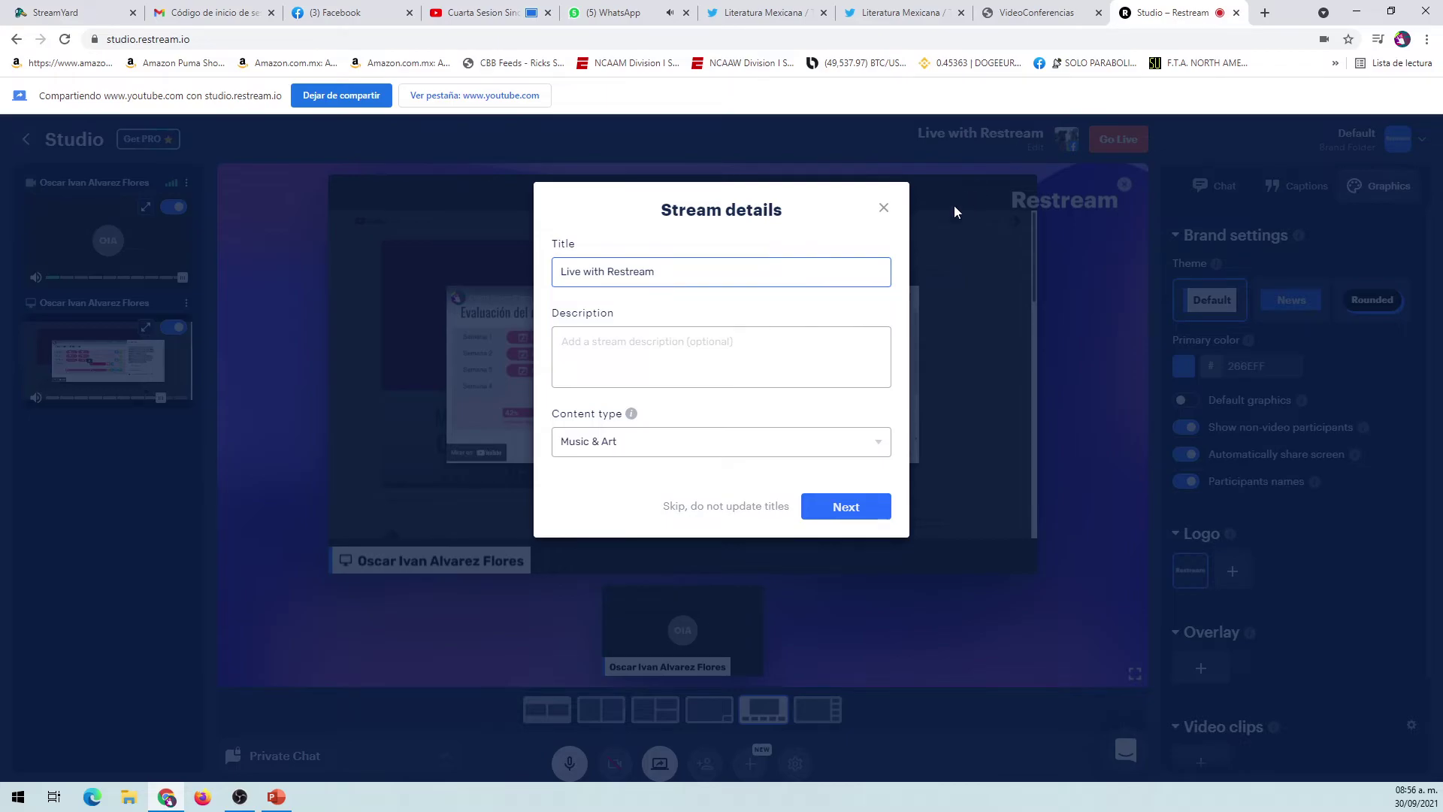
left_click(883, 208)
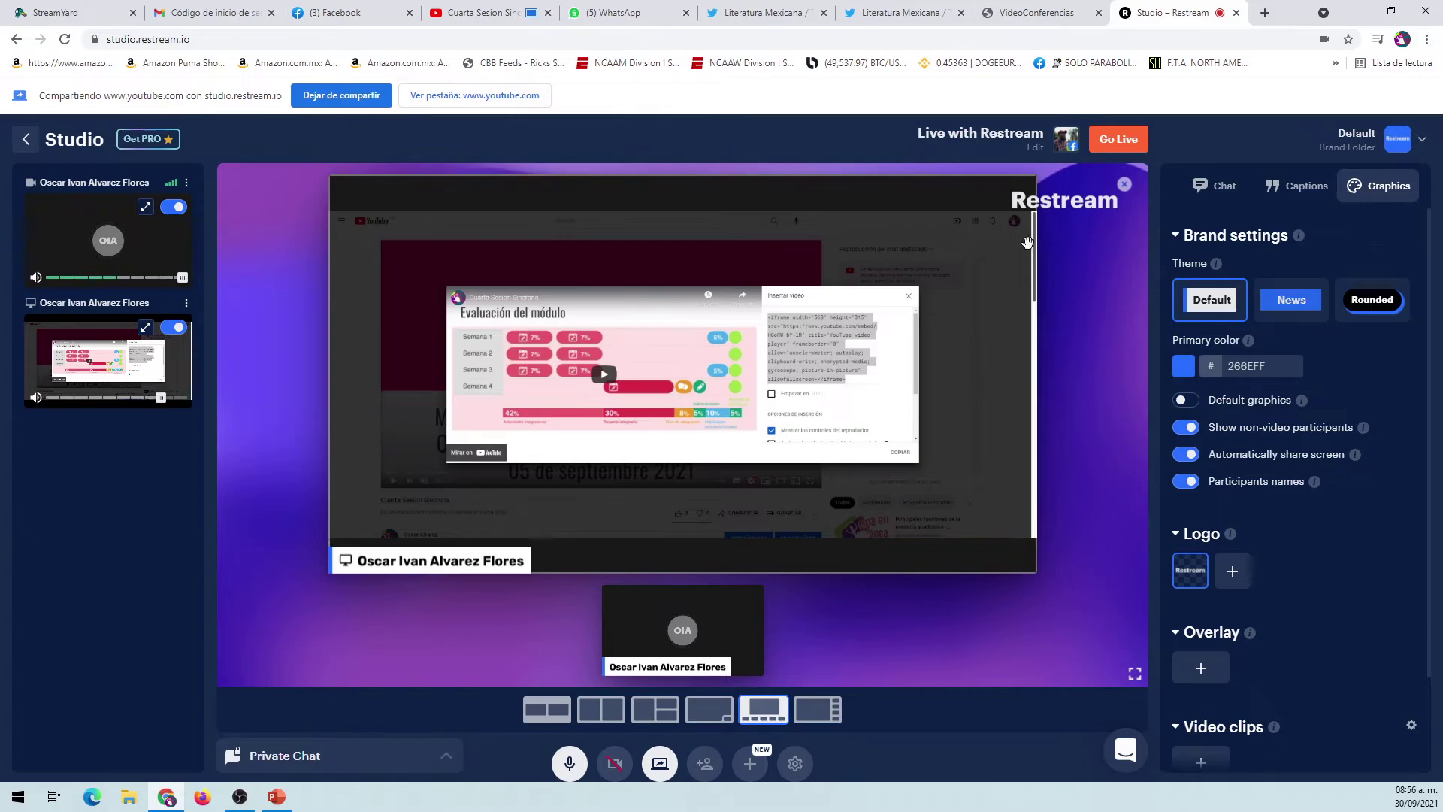
left_click(1423, 142)
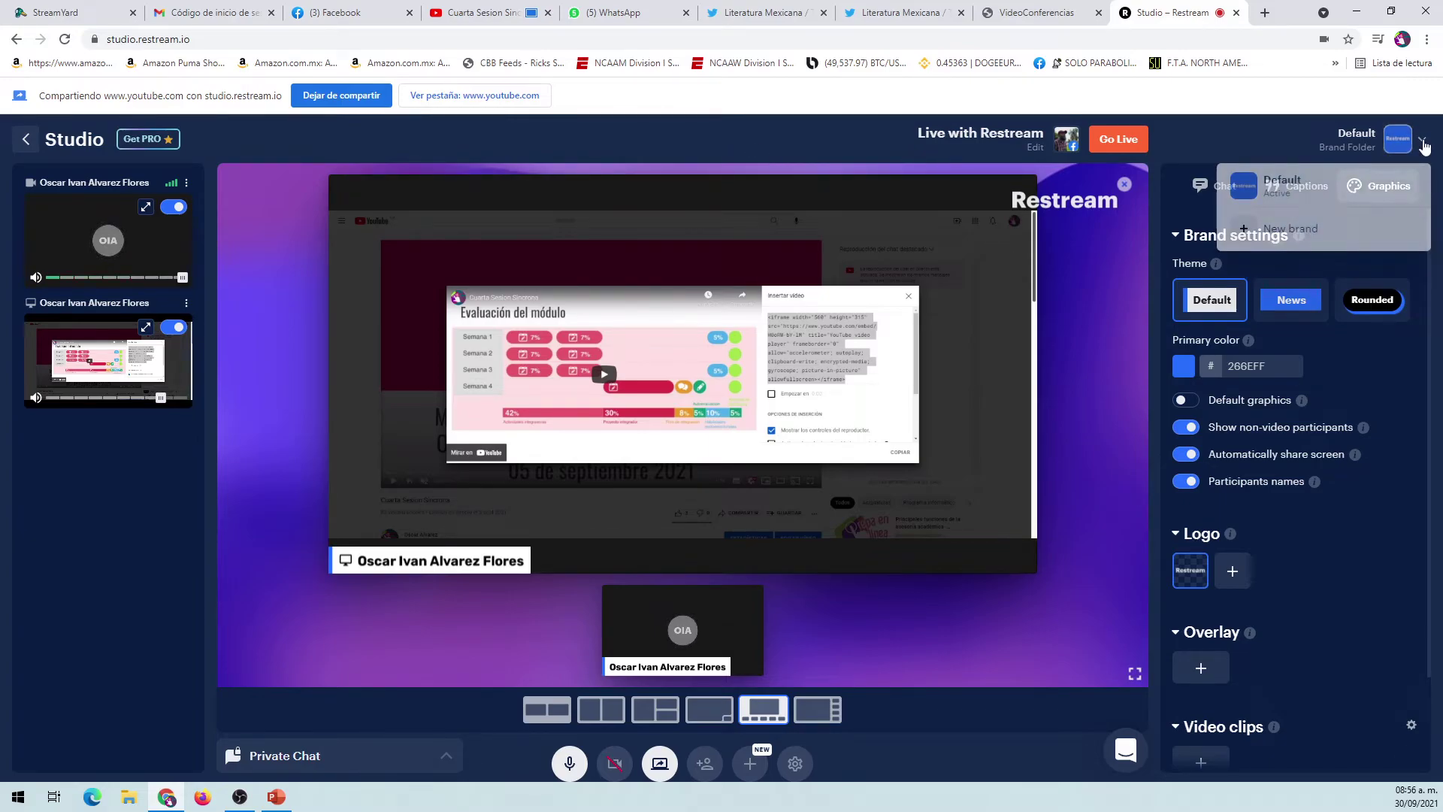
left_click(1424, 142)
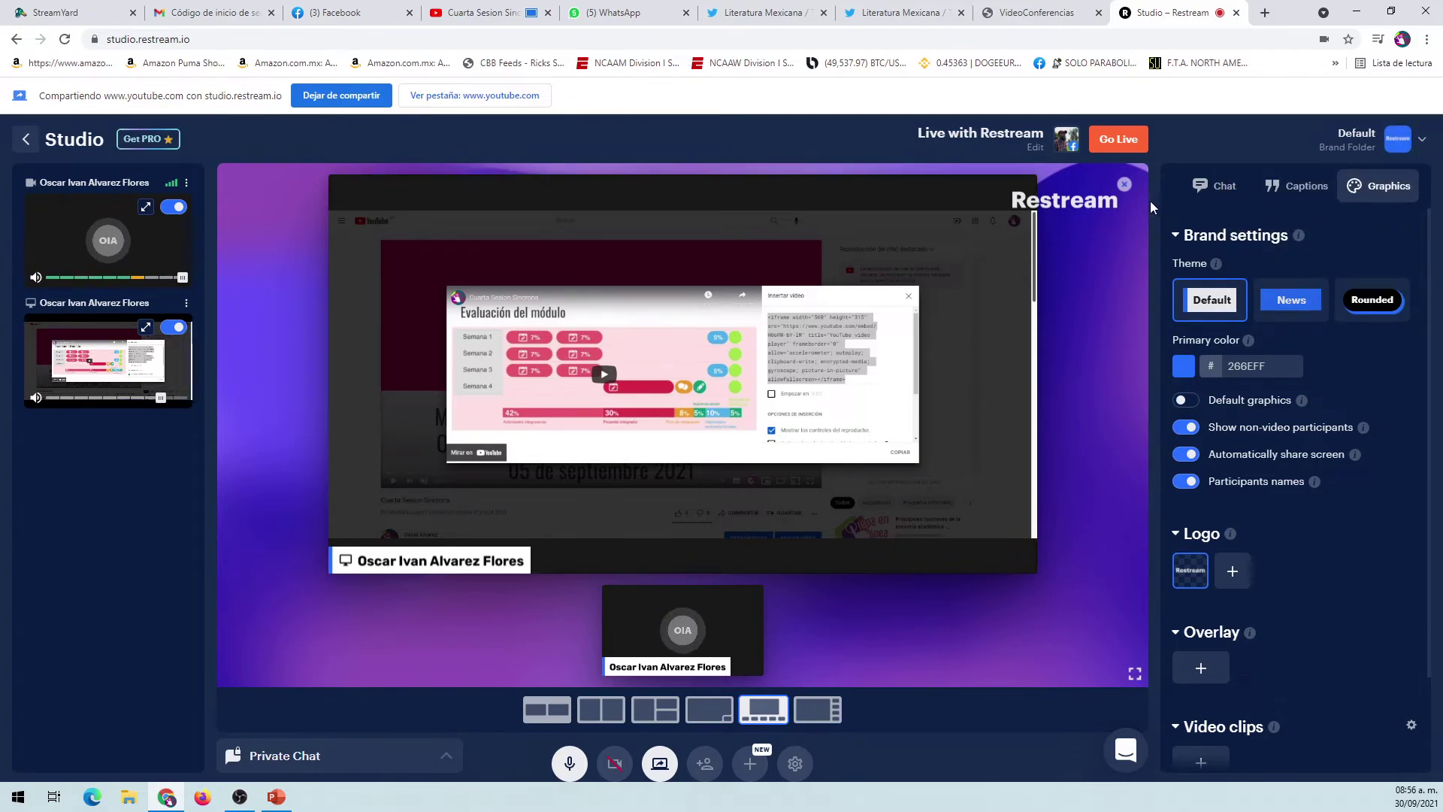
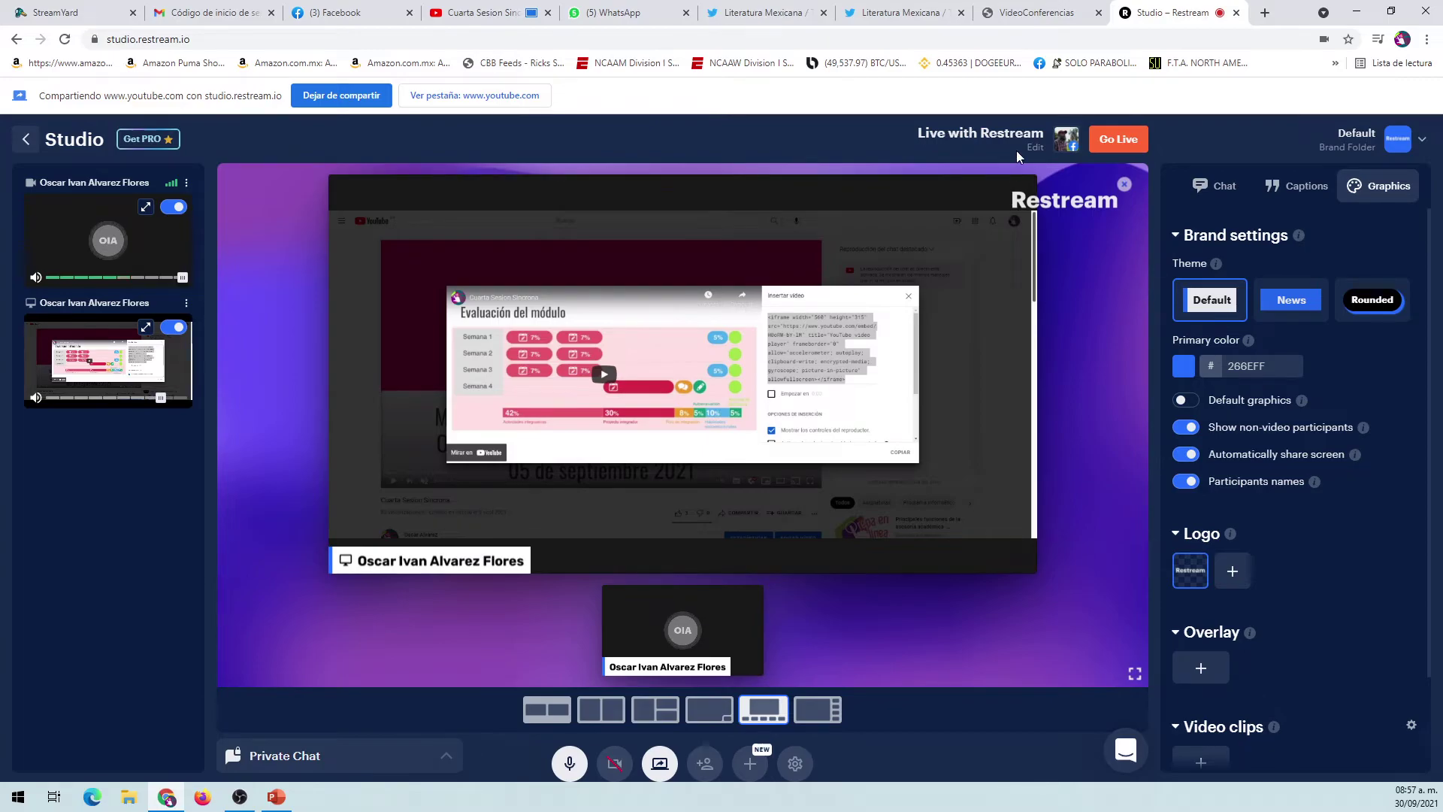
- Skip the stream title update and start adding a new destination in Restream Studio
left_click(969, 138)
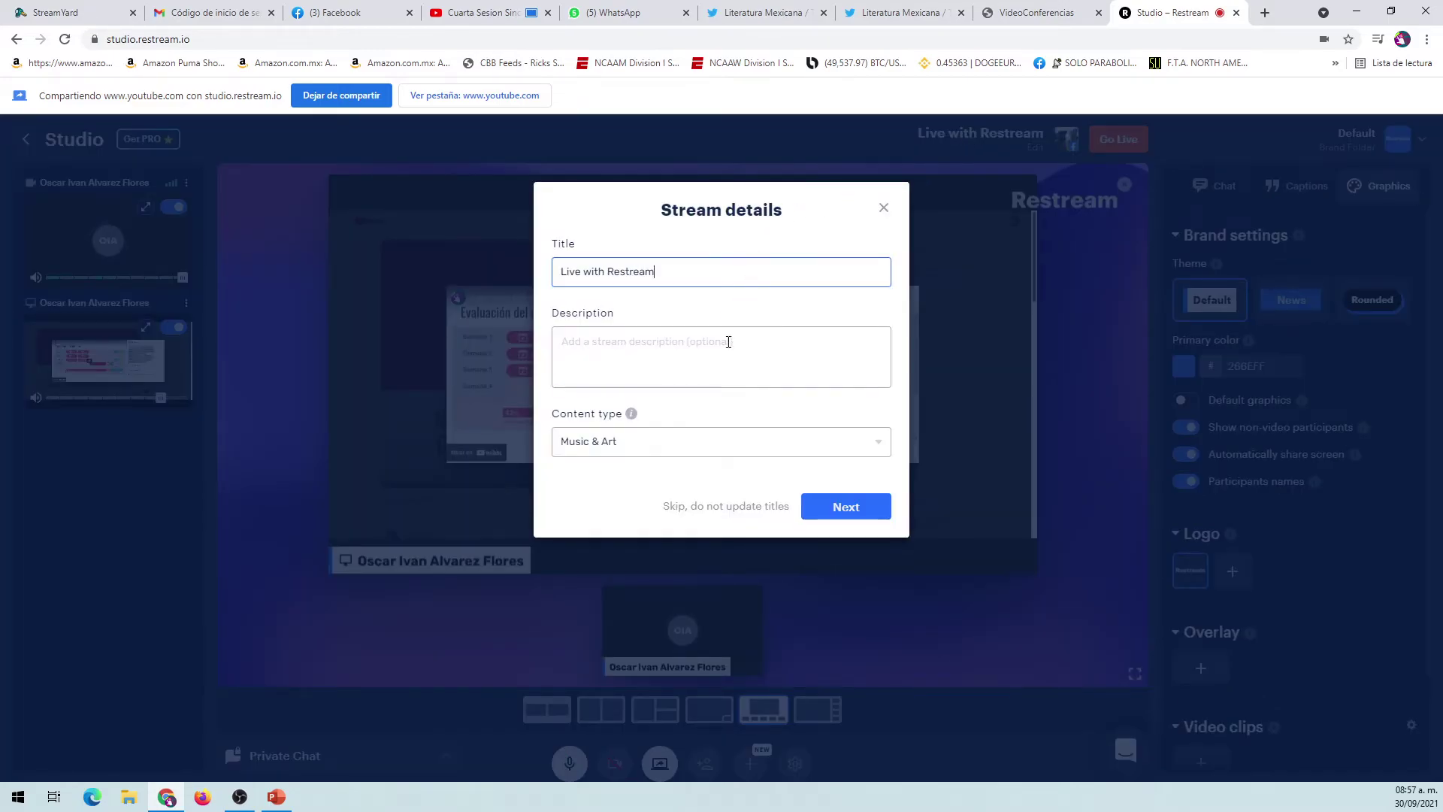
left_click(728, 509)
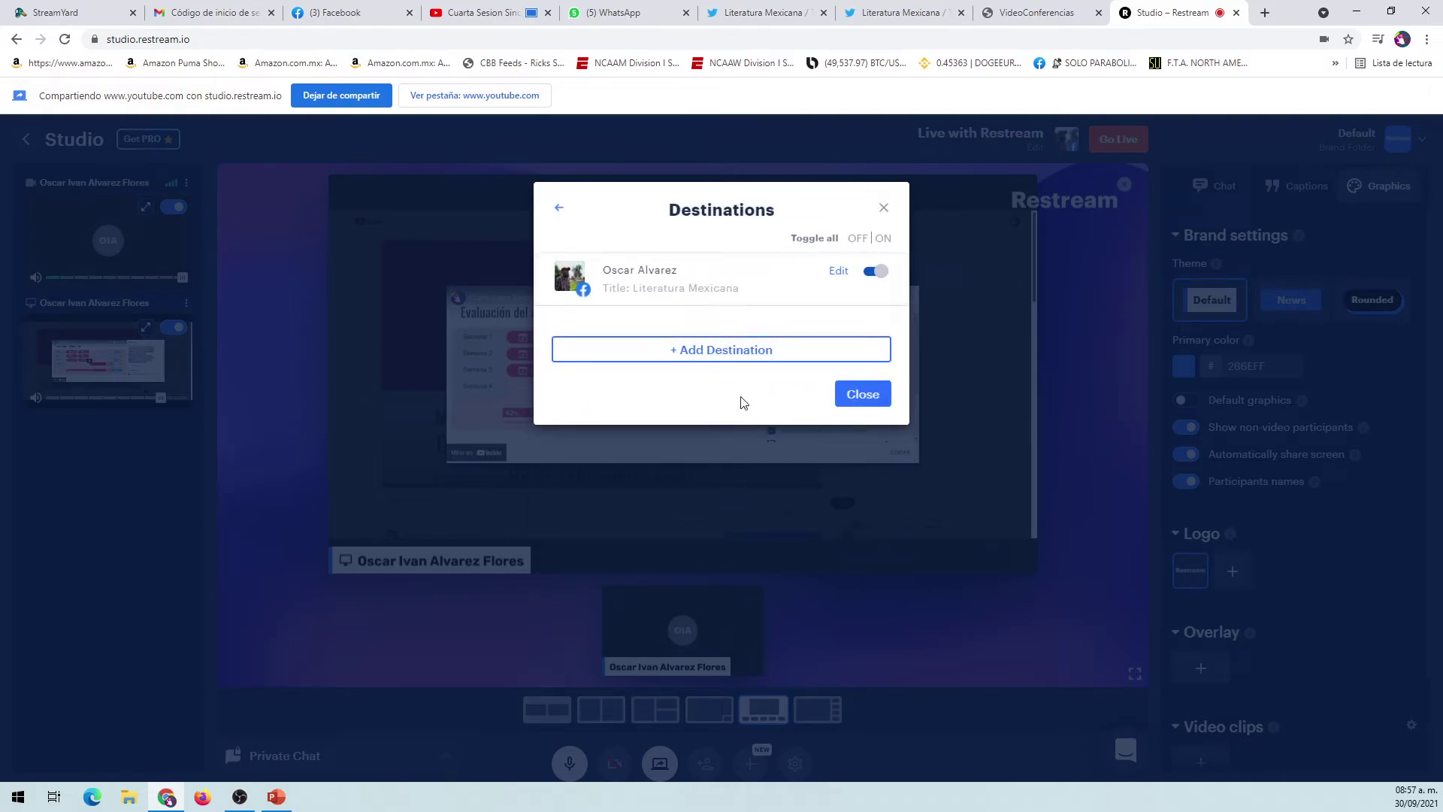
left_click(884, 207)
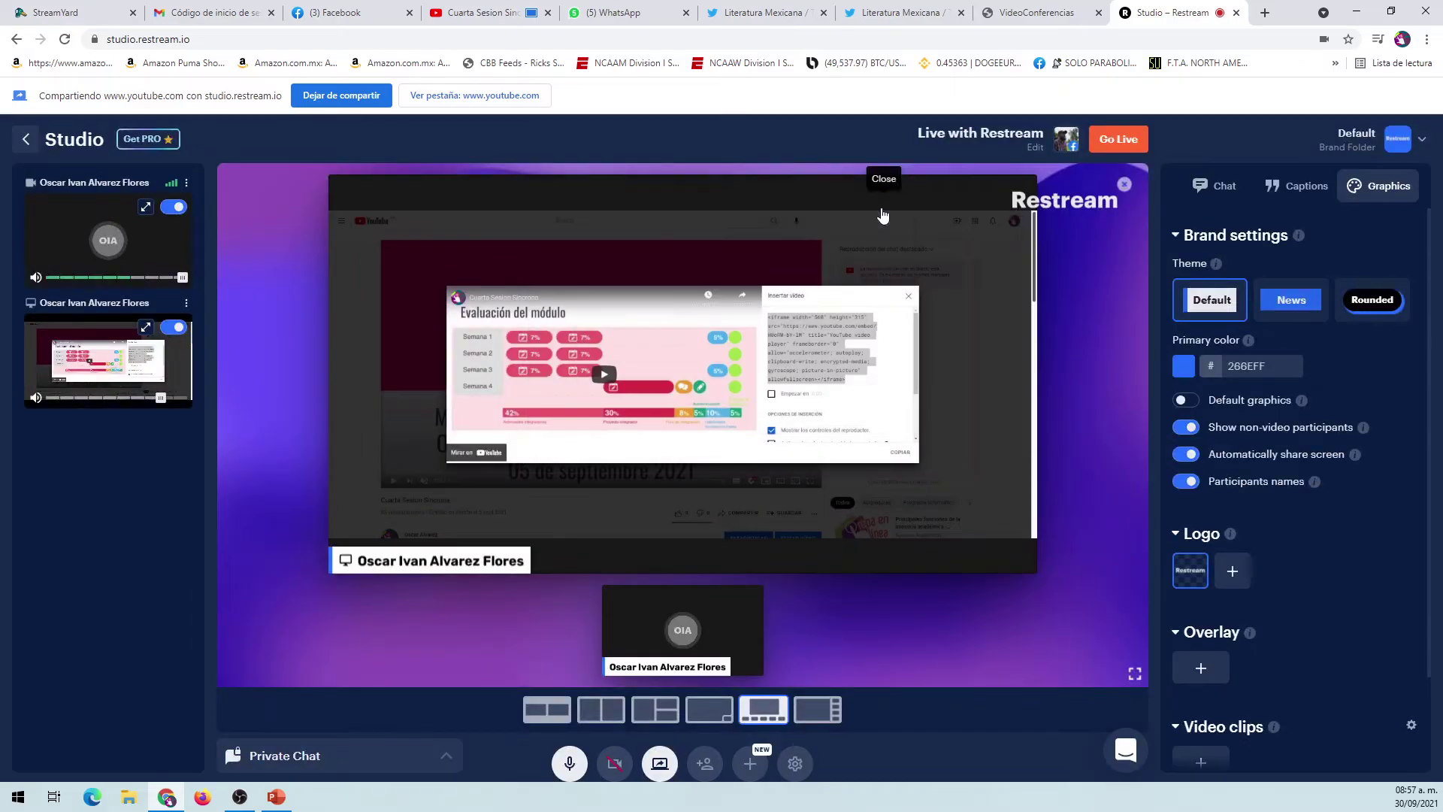
left_click(932, 134)
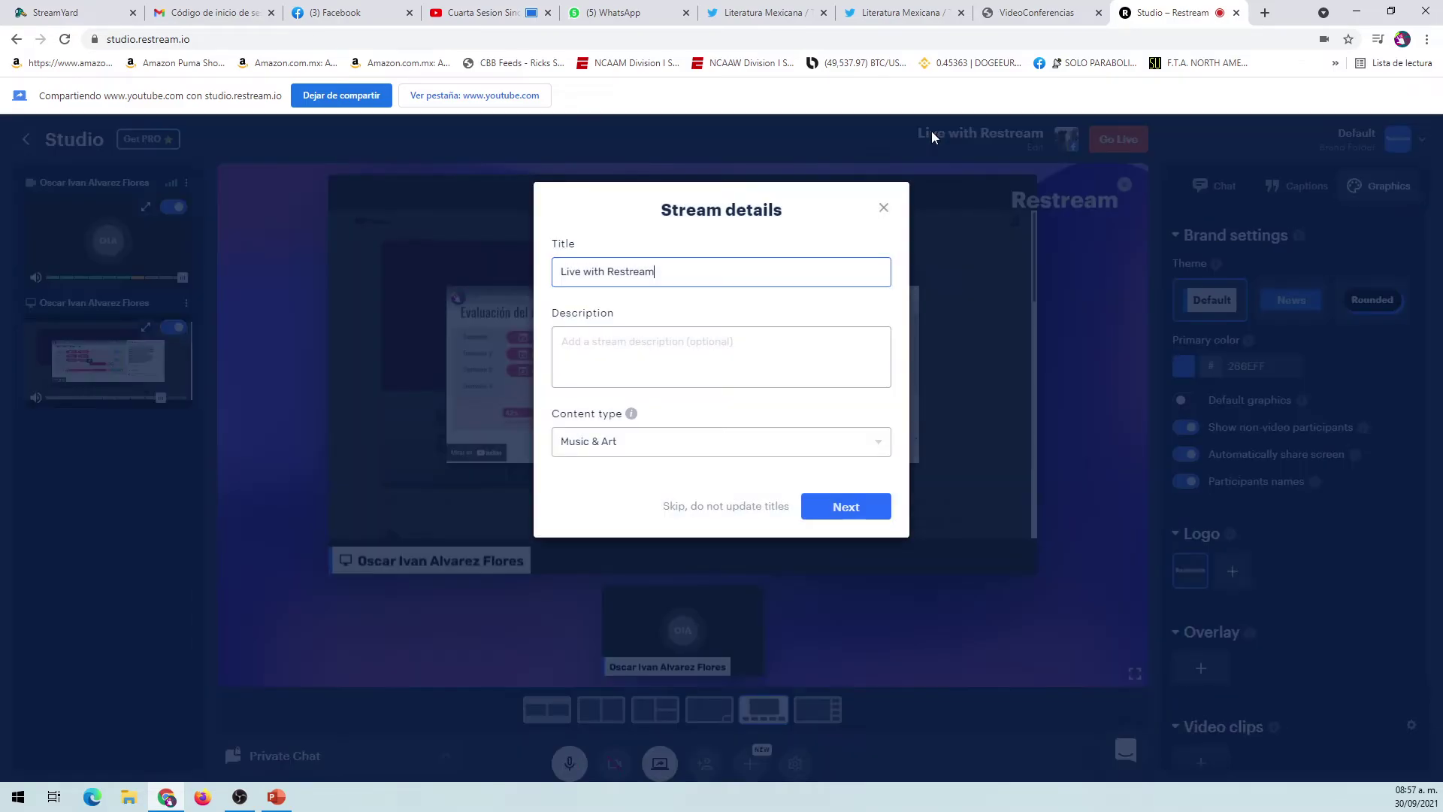
left_click(728, 507)
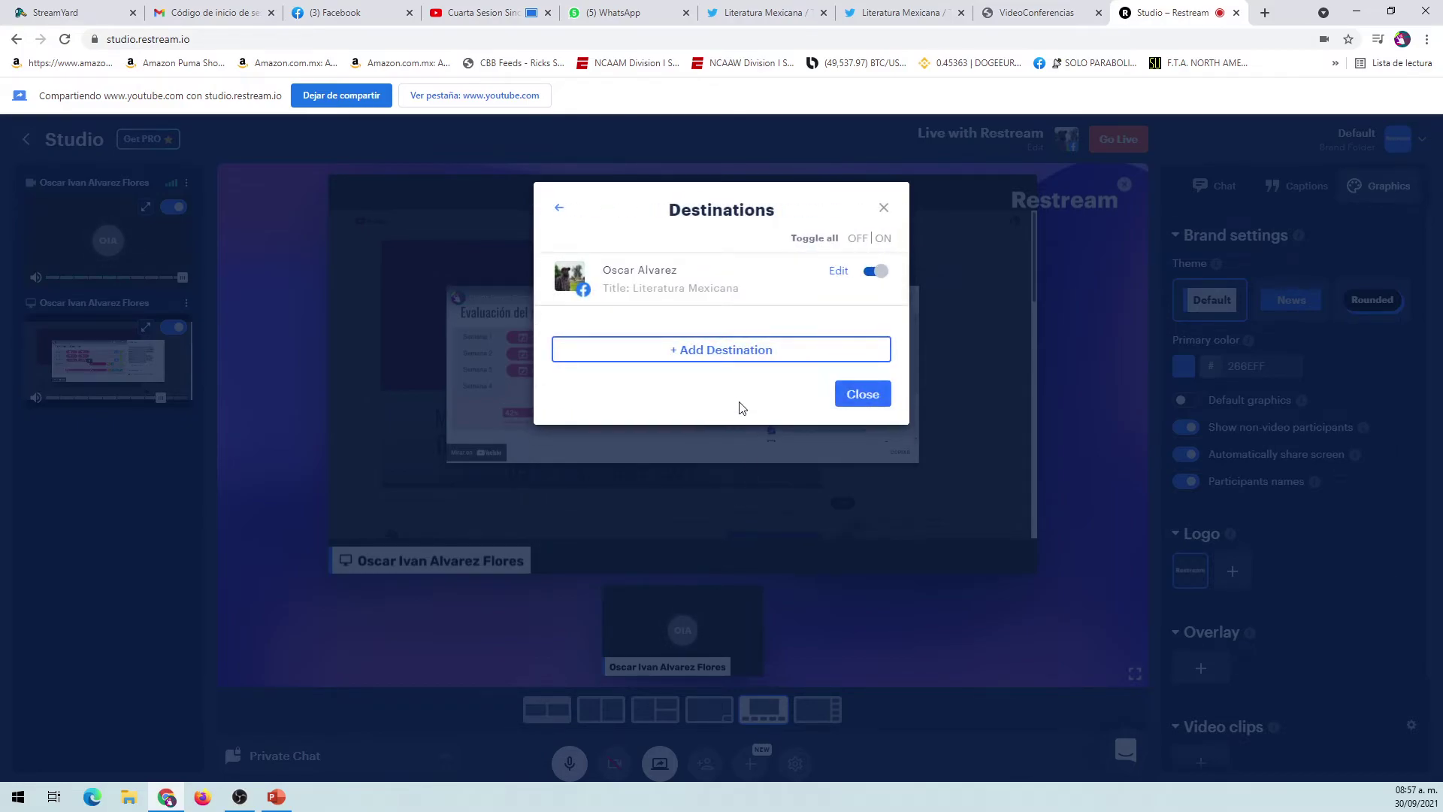
left_click(723, 350)
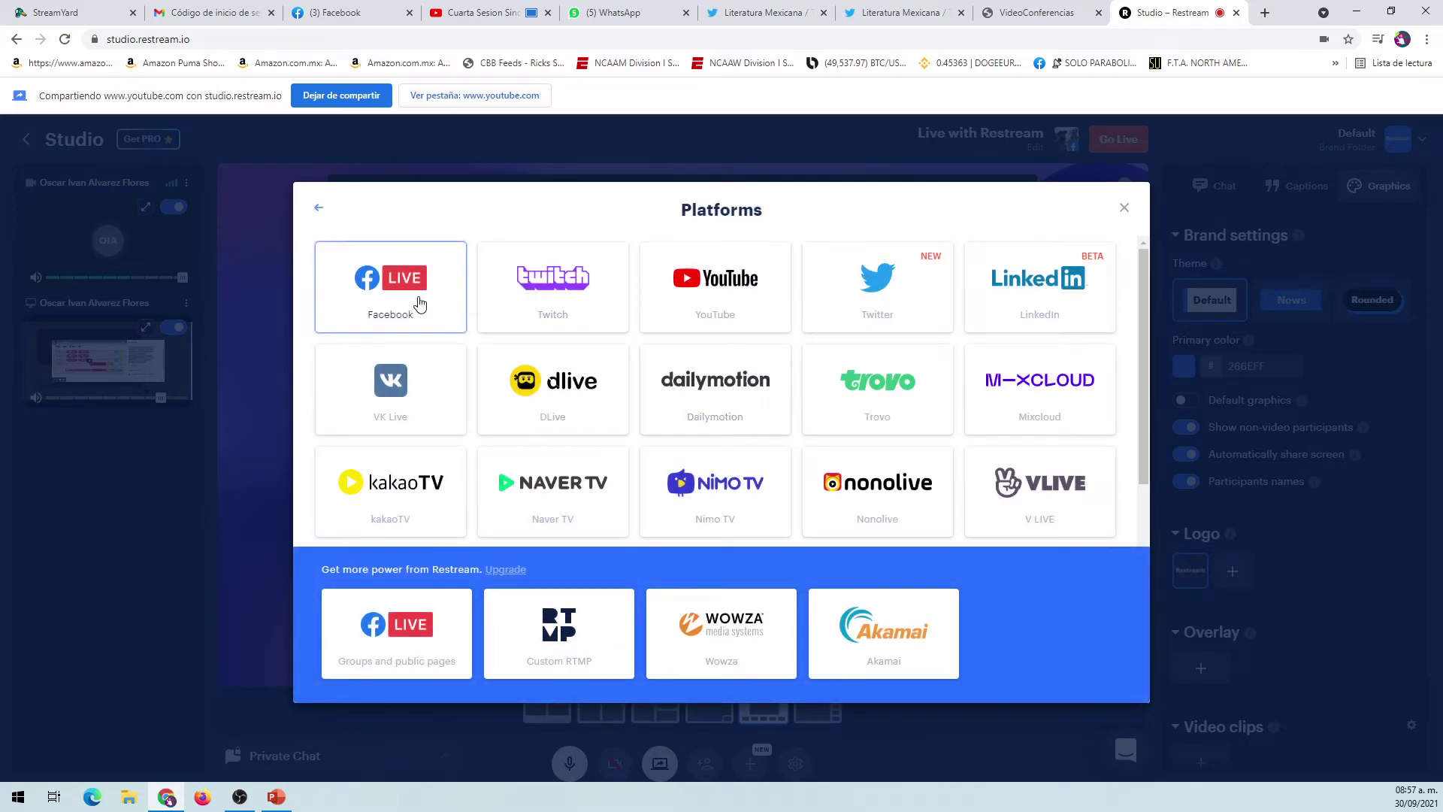
- Connect and authorize a Twitter account as a new Restream destination, then save it
left_click(871, 289)
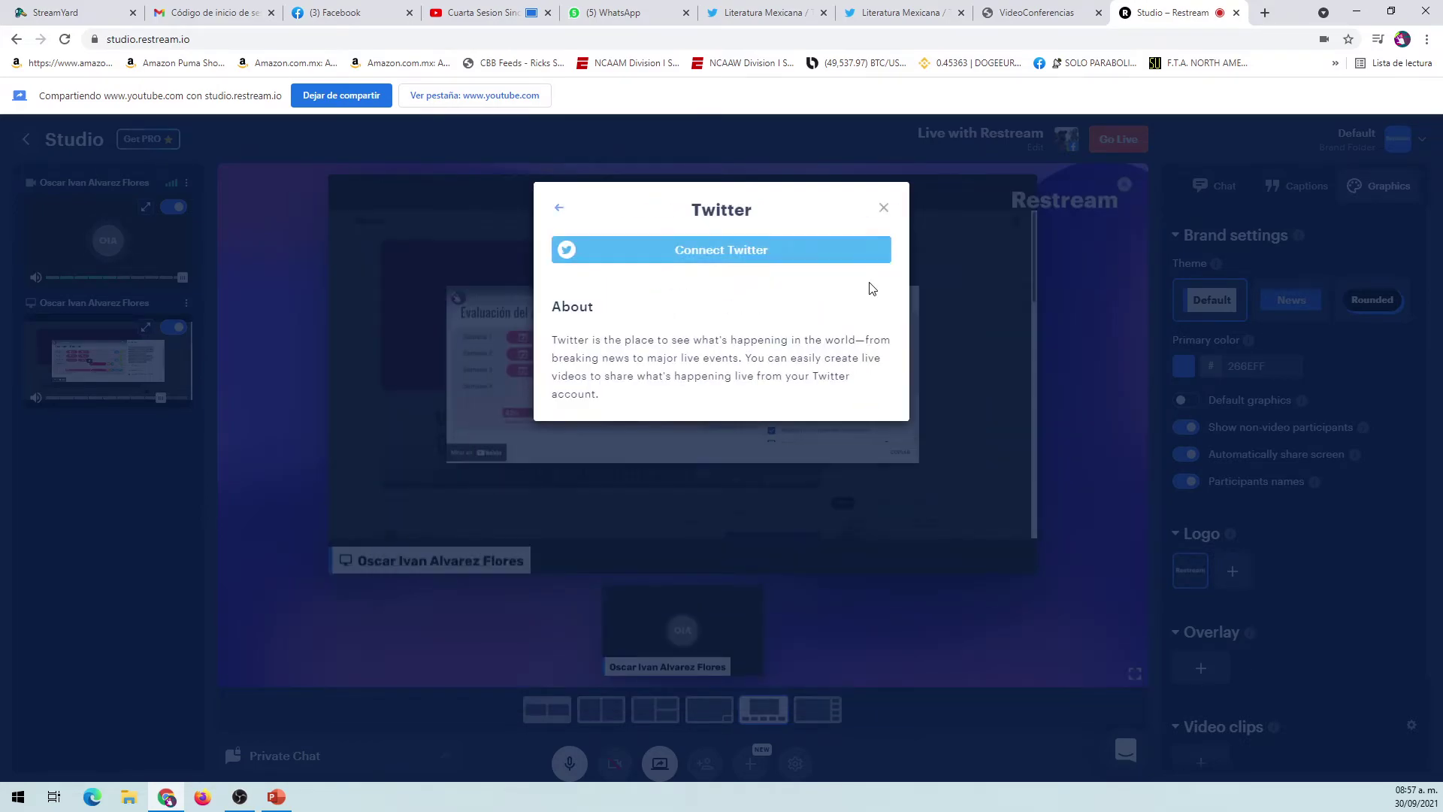
left_click(767, 256)
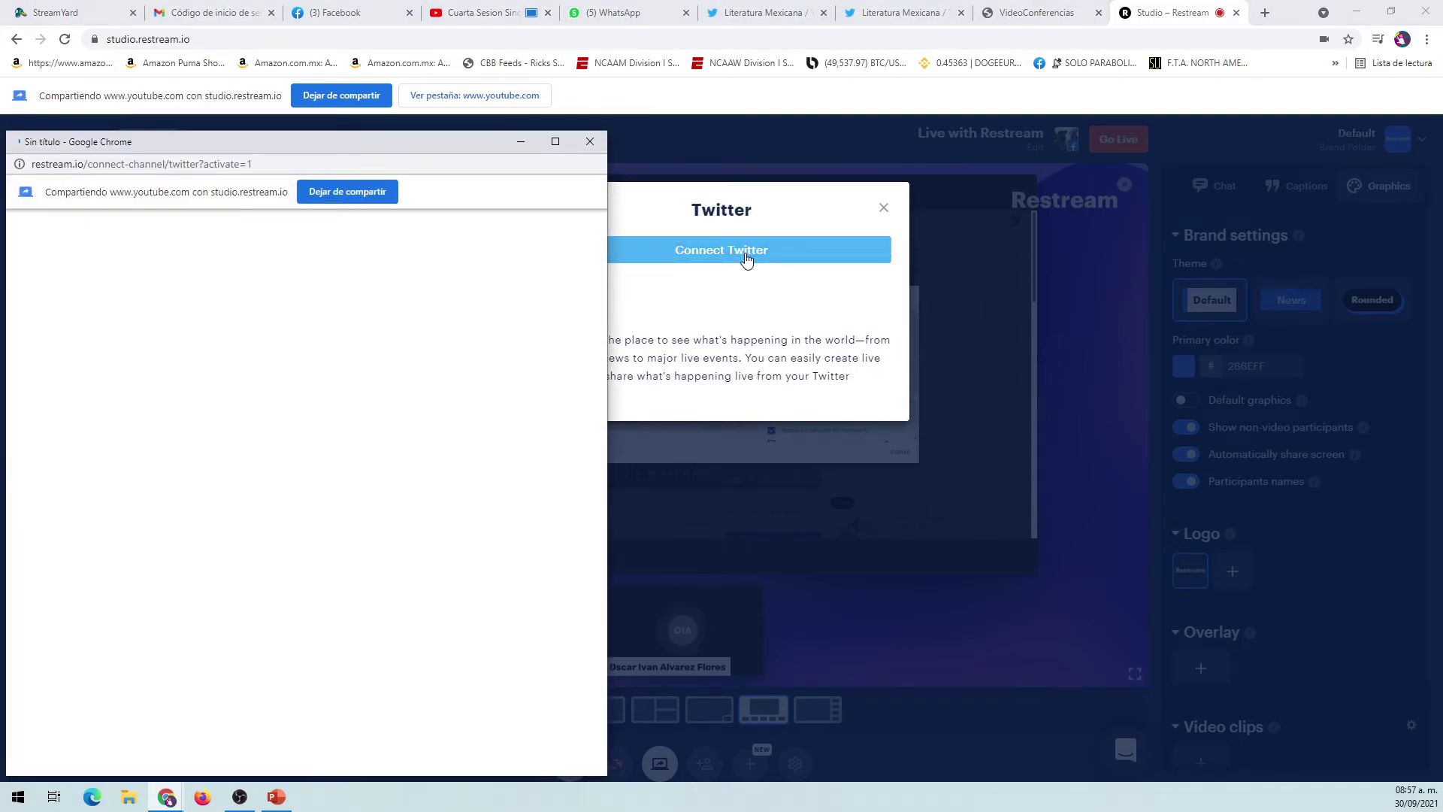
left_click_drag(430, 143, 878, 94)
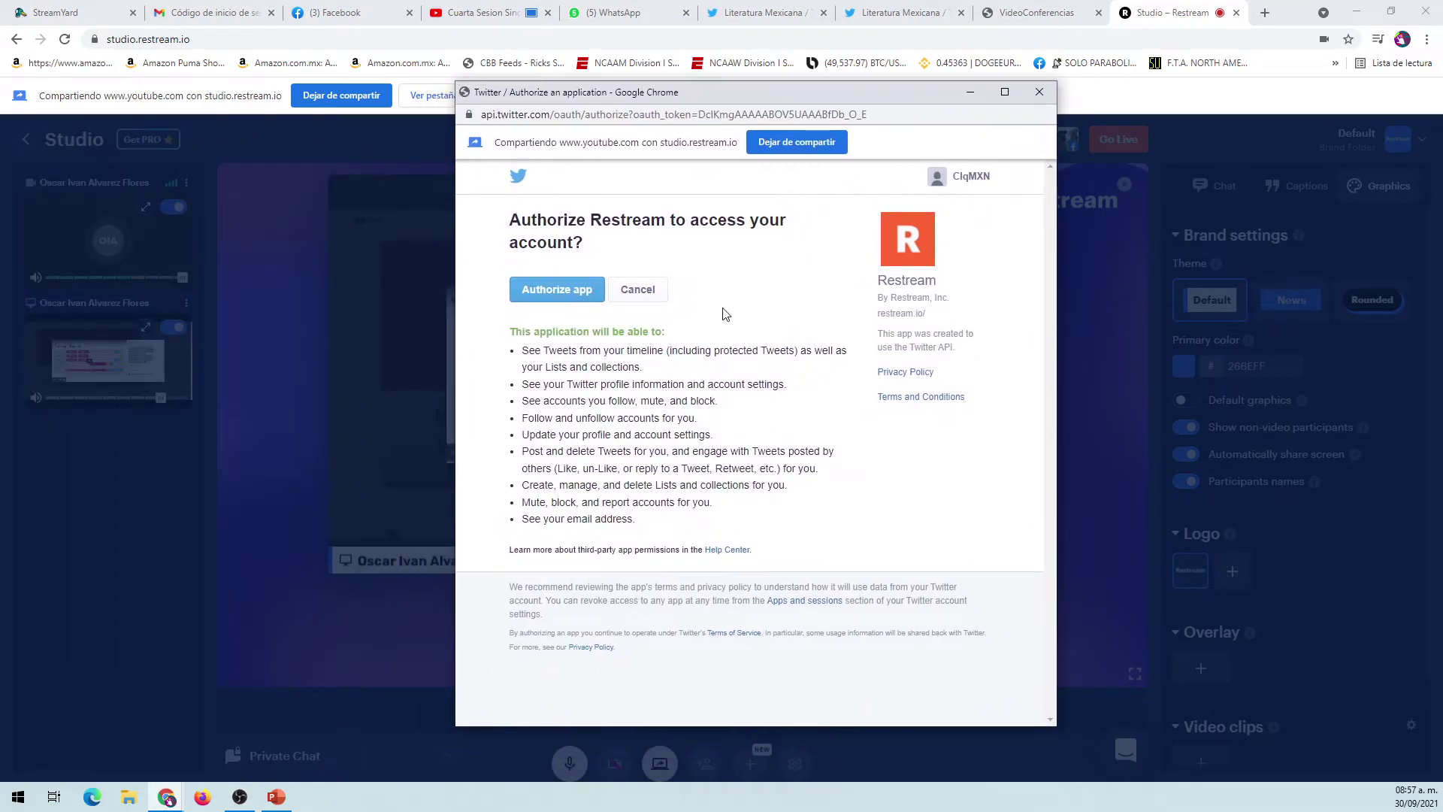
left_click(565, 293)
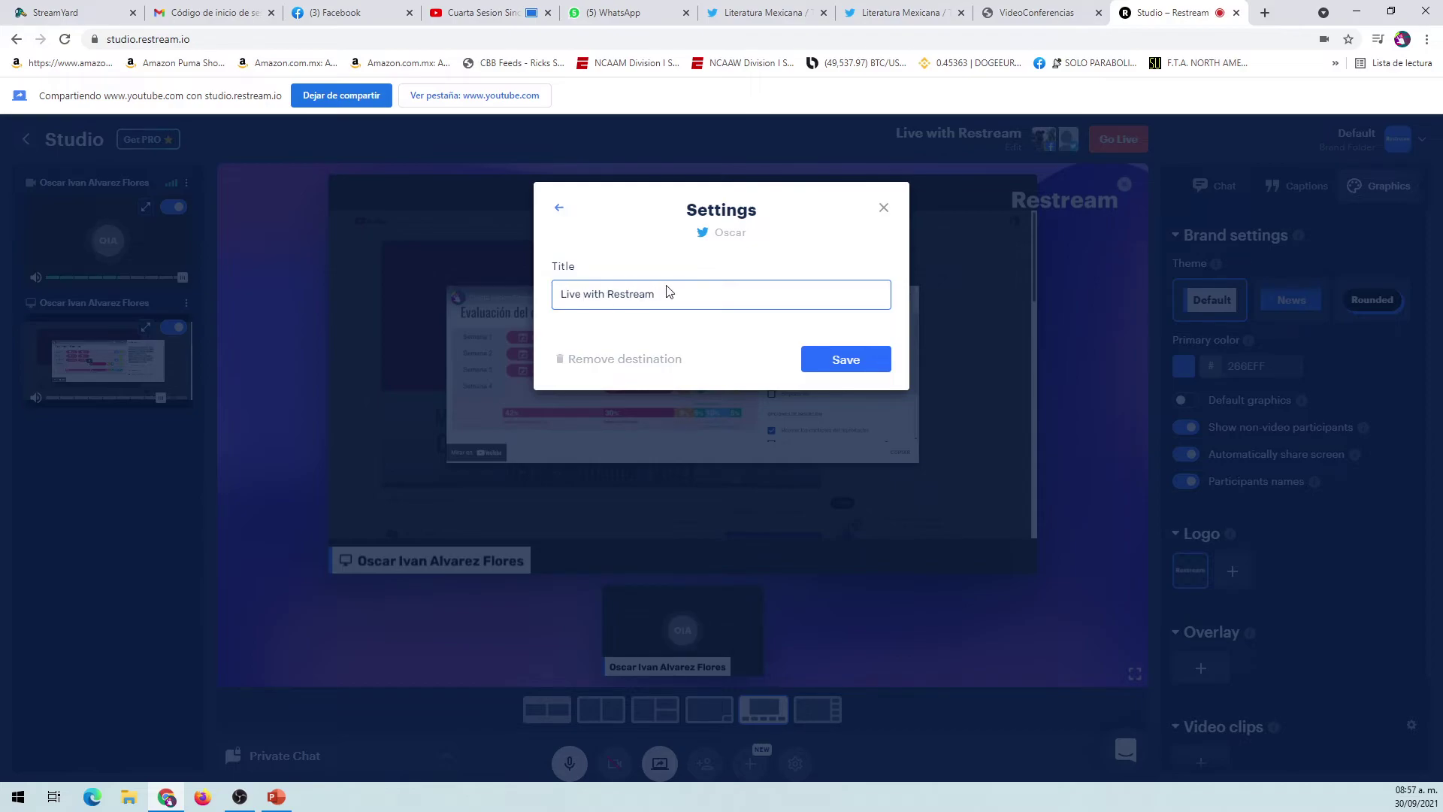
left_click_drag(672, 300, 483, 298)
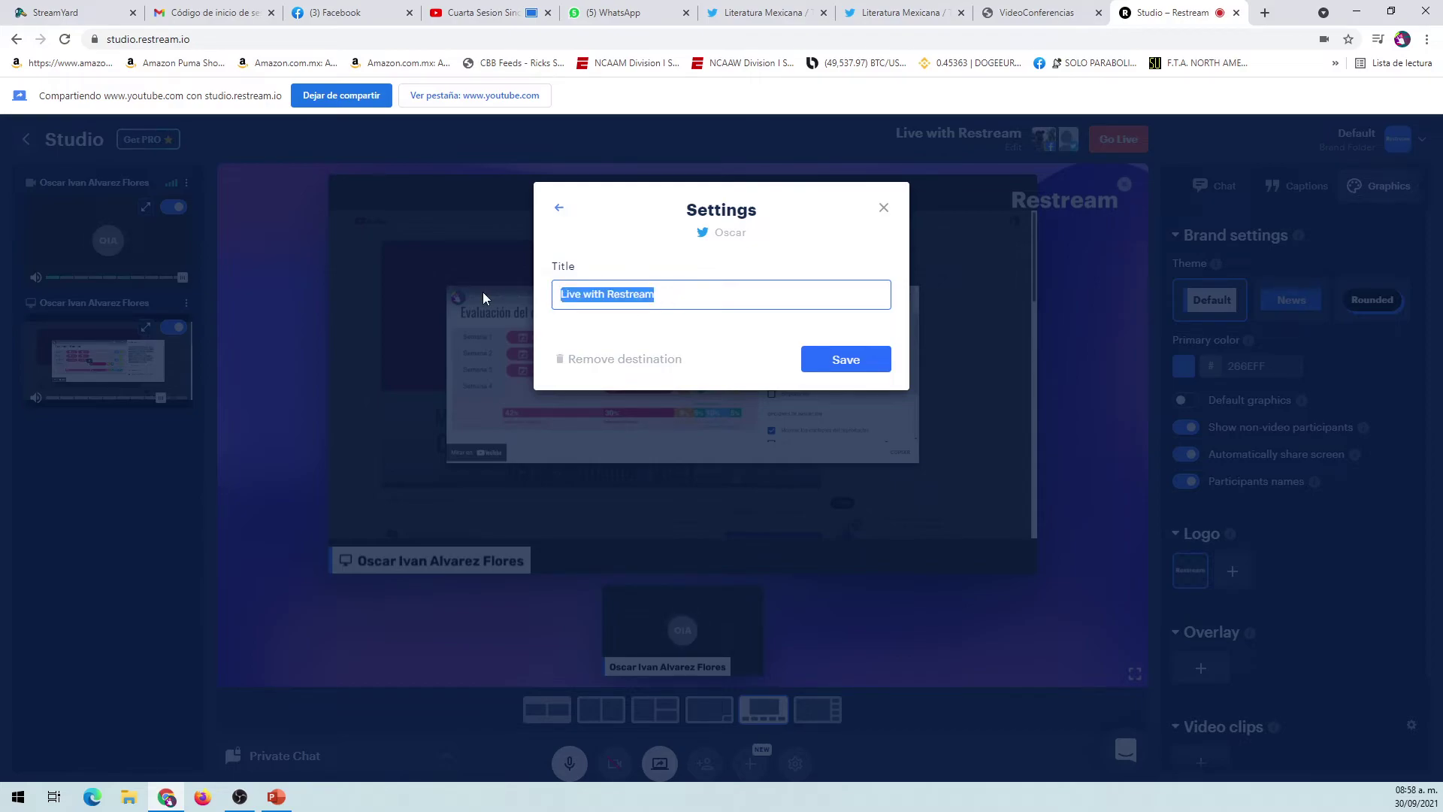
left_click(832, 366)
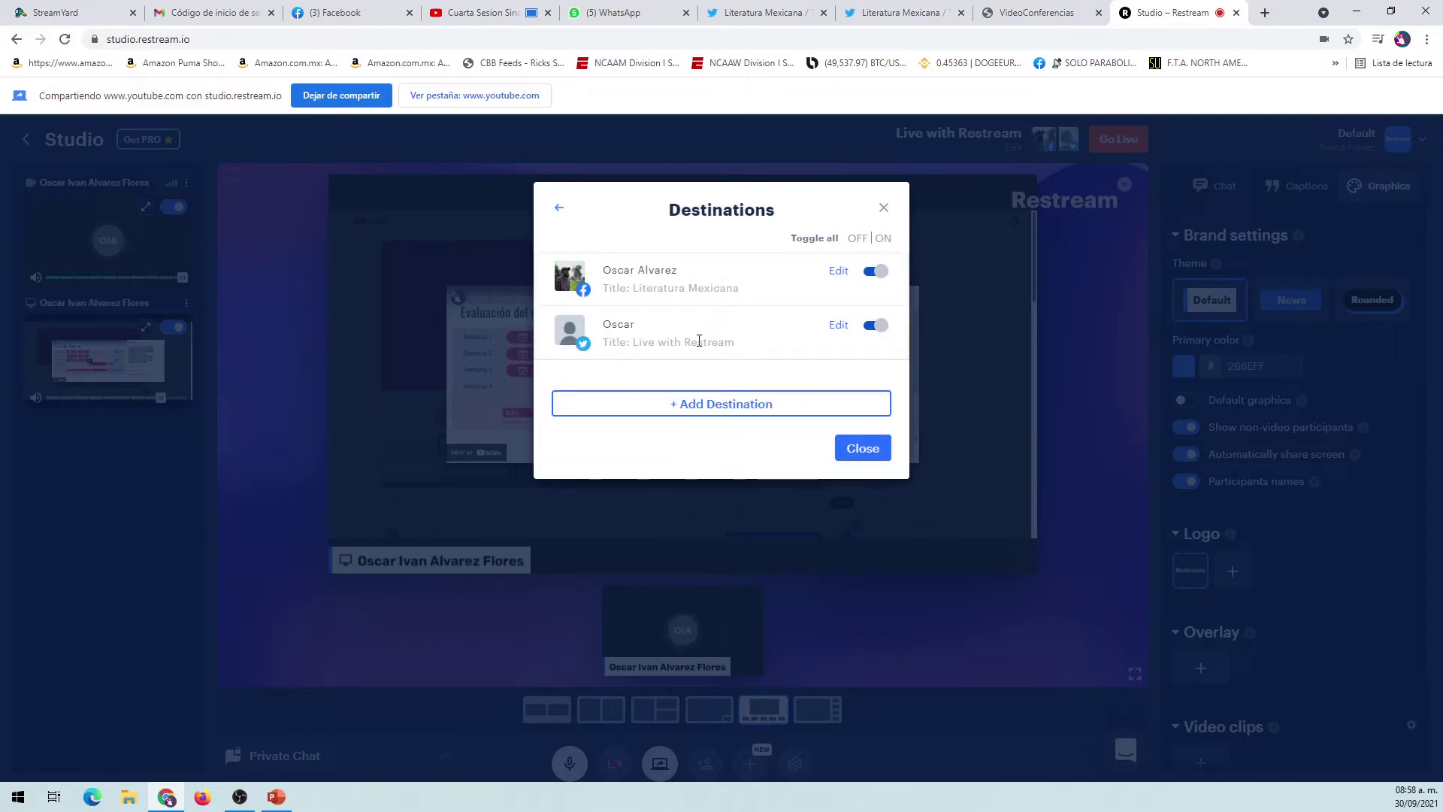
- Retitle the Twitter destination 'Literatura Mexicana' and save the change
left_click(838, 325)
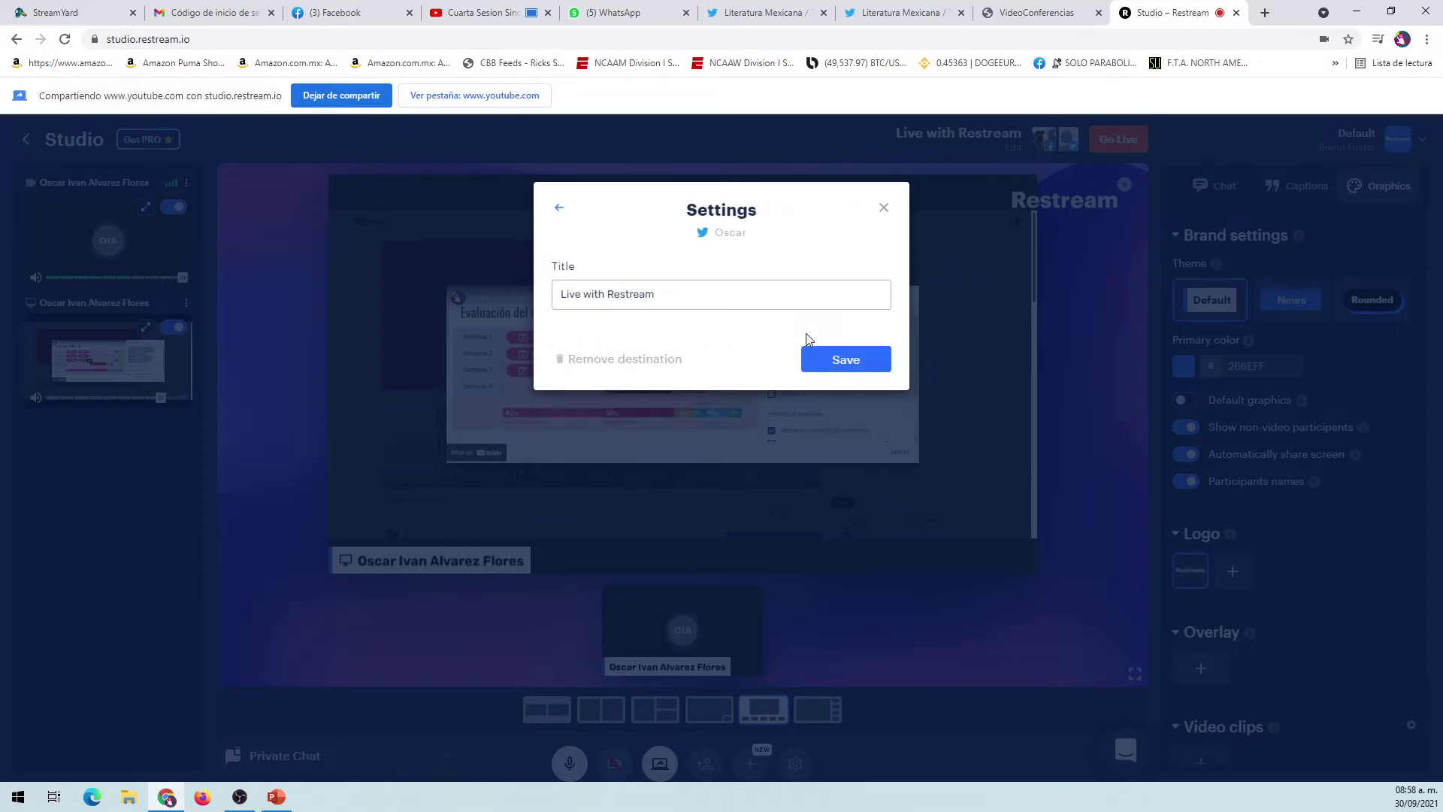
left_click_drag(708, 308, 337, 305)
type("L")
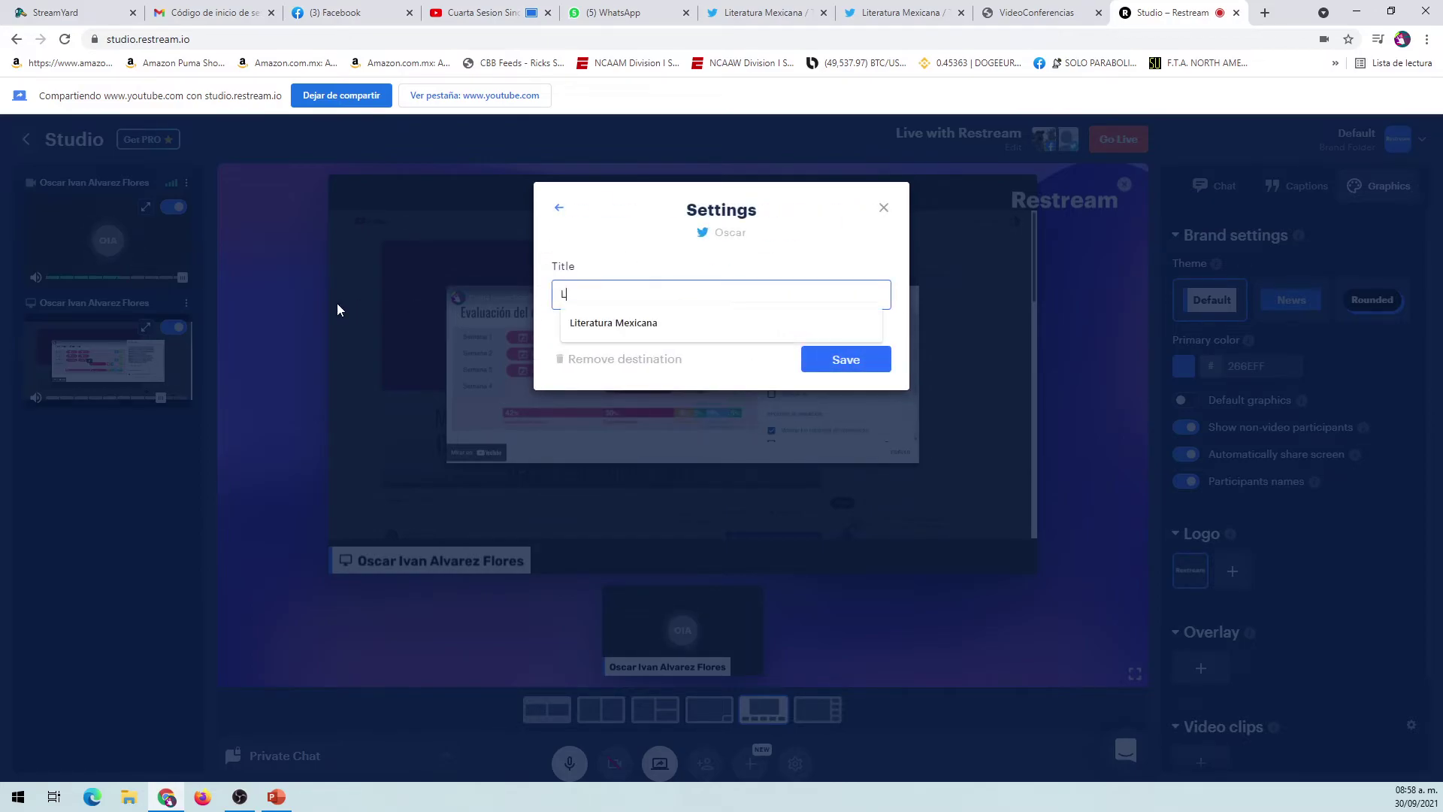
type("iteratura Mexica")
key("Down")
key("Return")
key("Tab")
left_click(844, 360)
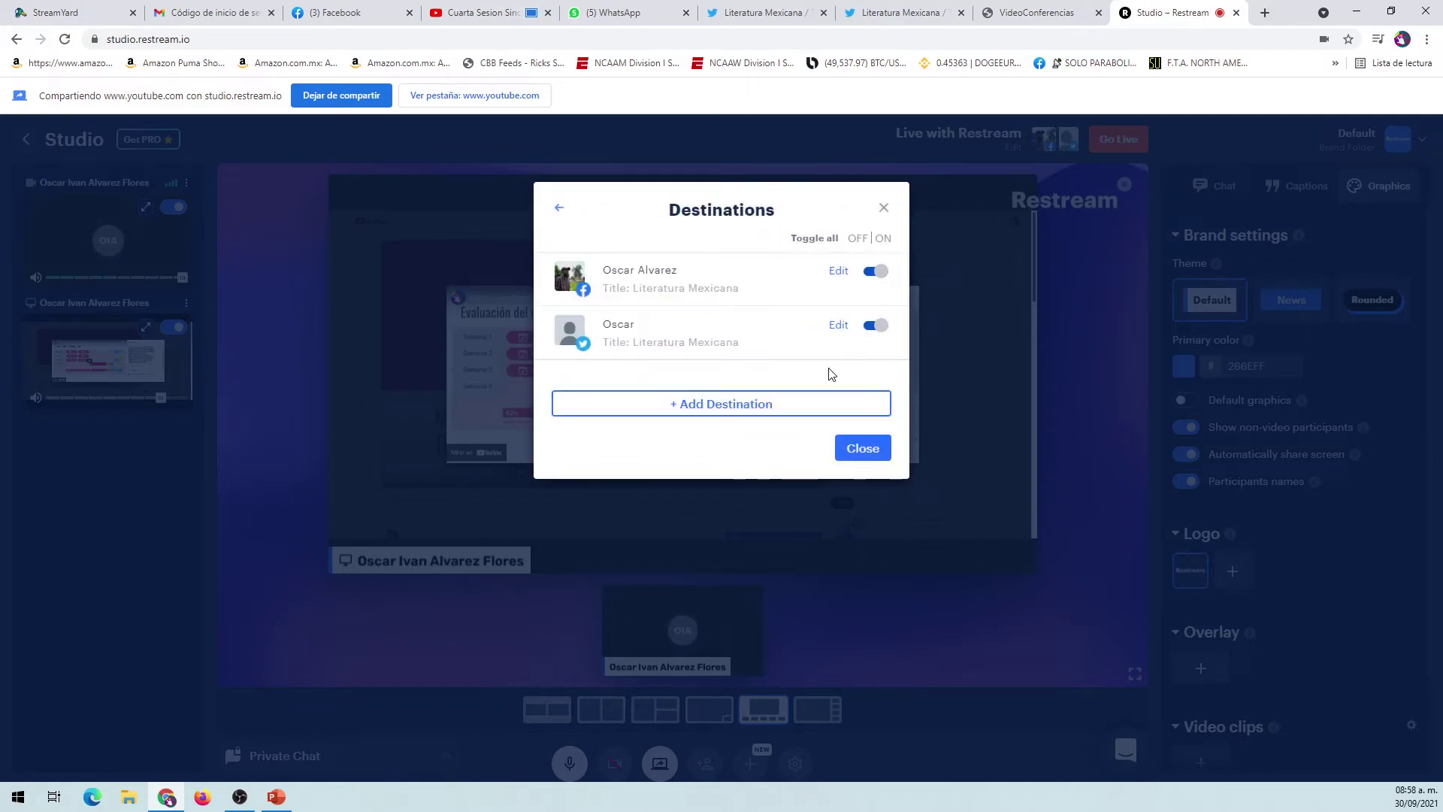
- Add YouTube as a destination, signing in with the first Google account and allowing access
left_click(733, 407)
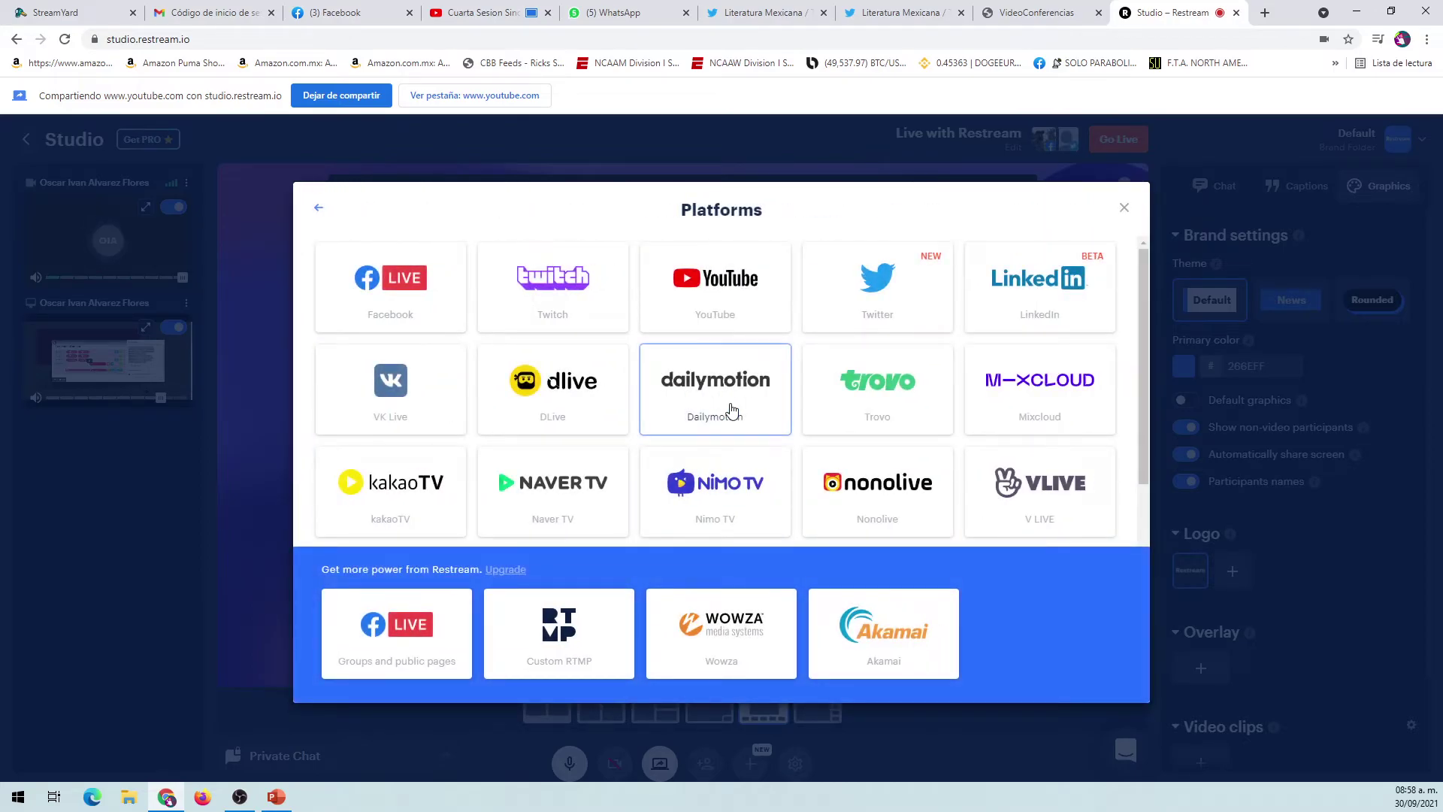
scroll(838, 409, "down", 5)
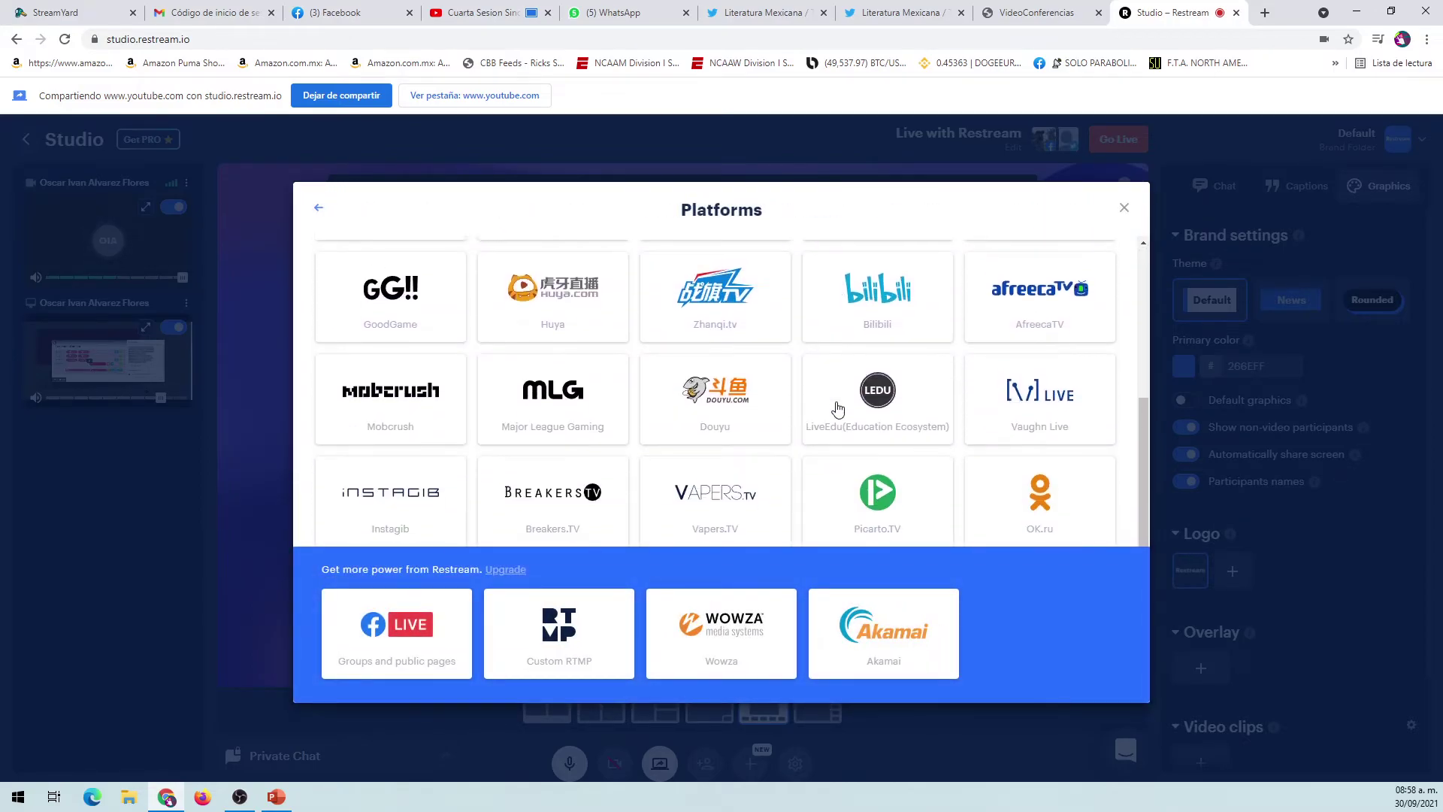
scroll(838, 409, "down", 1)
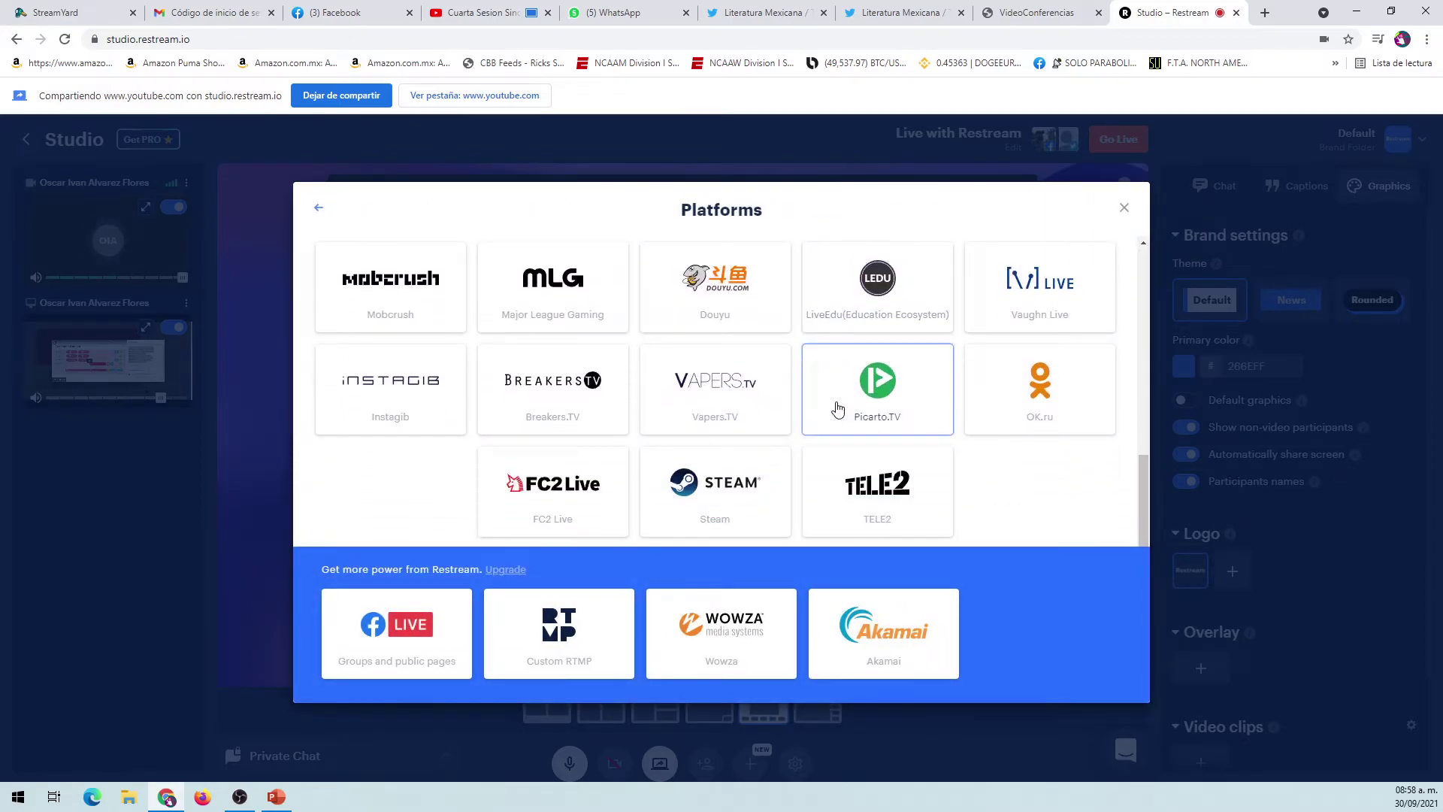
scroll(838, 409, "up", 6)
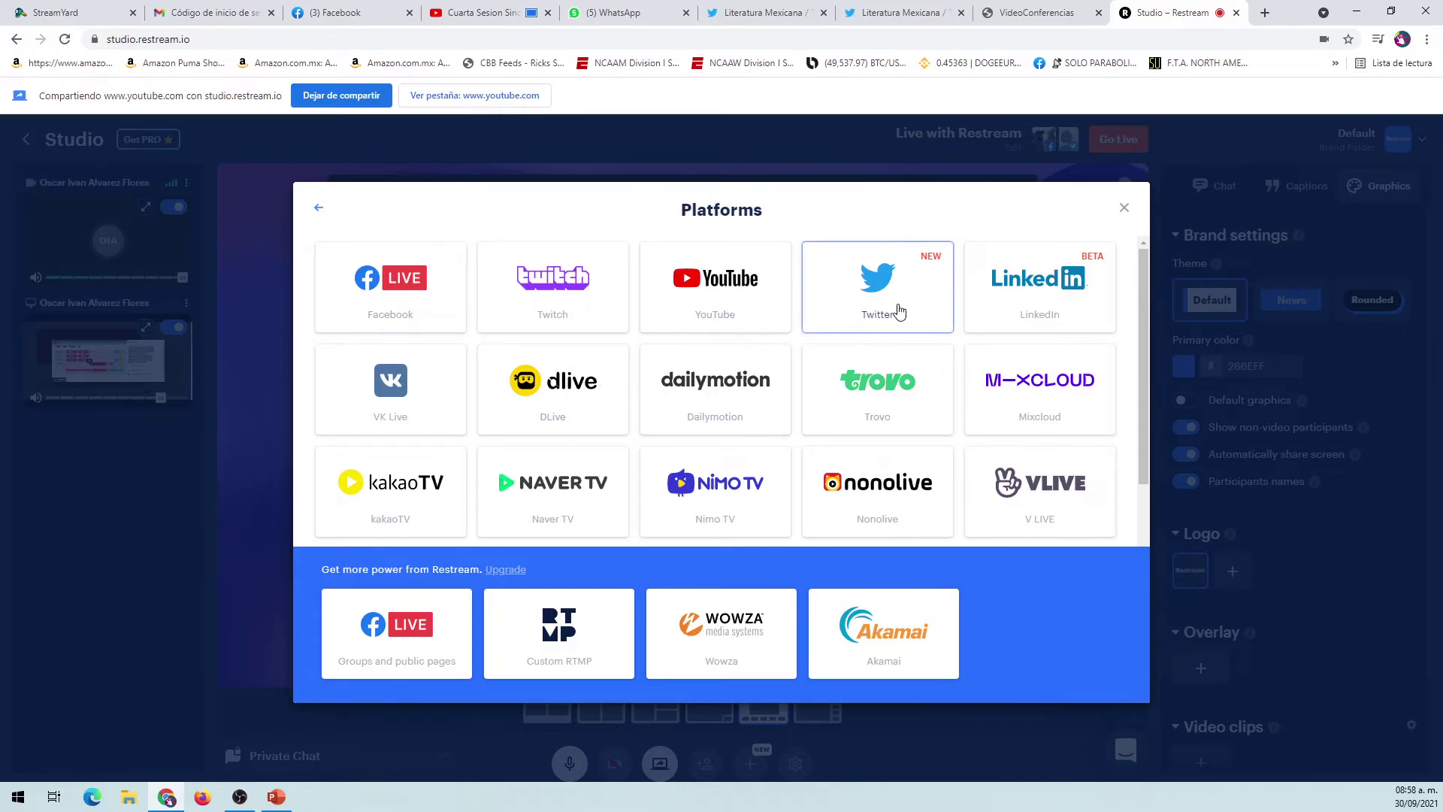
left_click(720, 290)
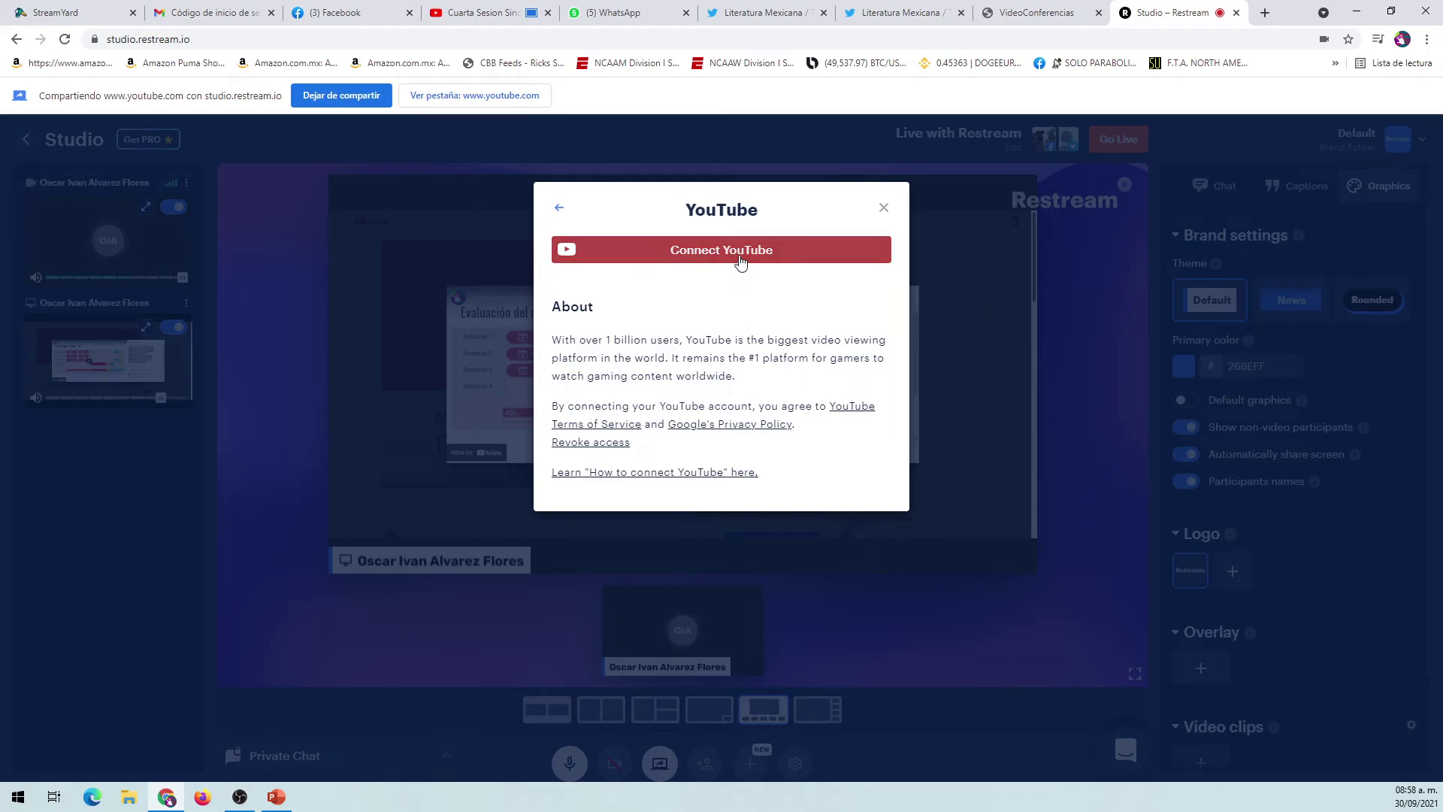
left_click(740, 260)
left_click_drag(427, 145, 891, 95)
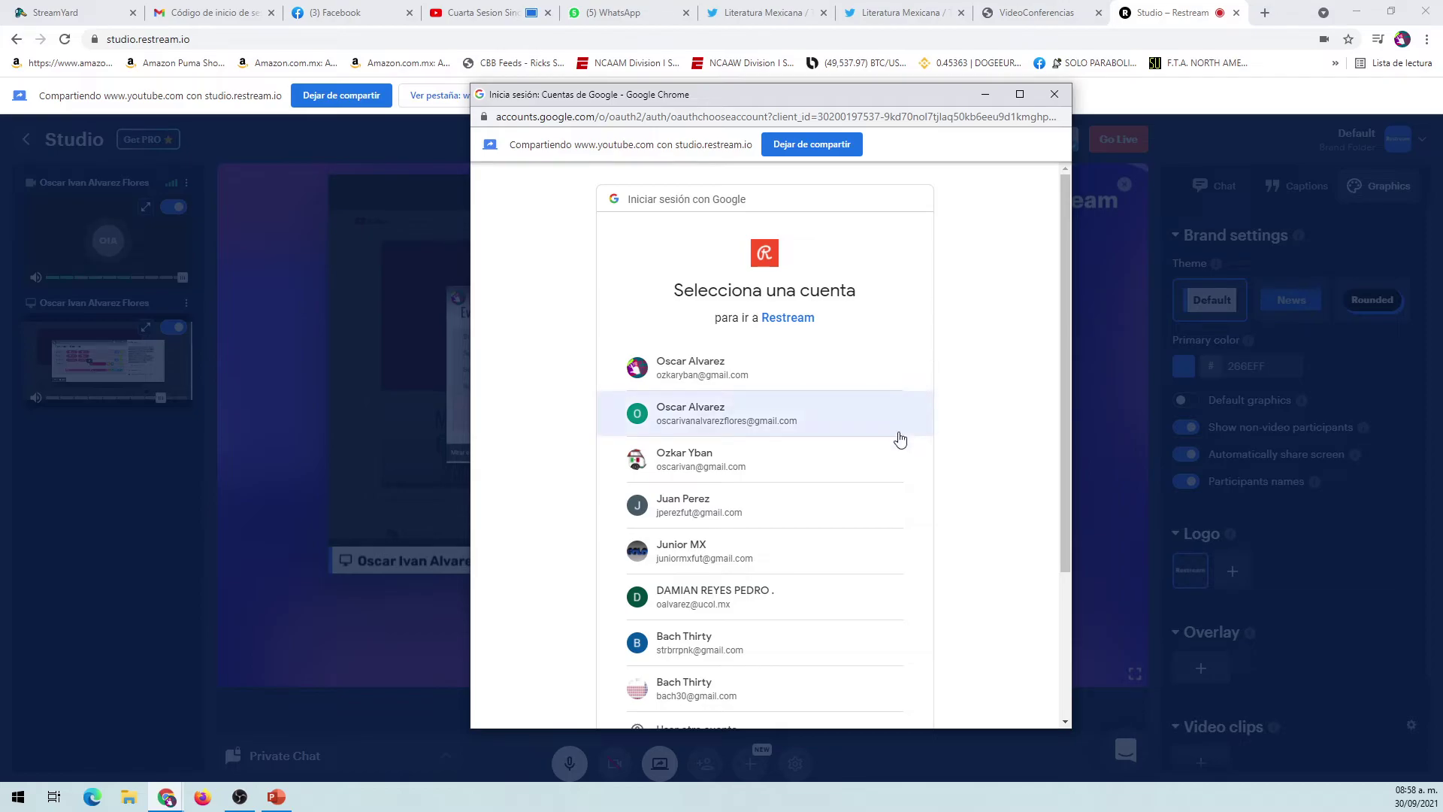
left_click(767, 376)
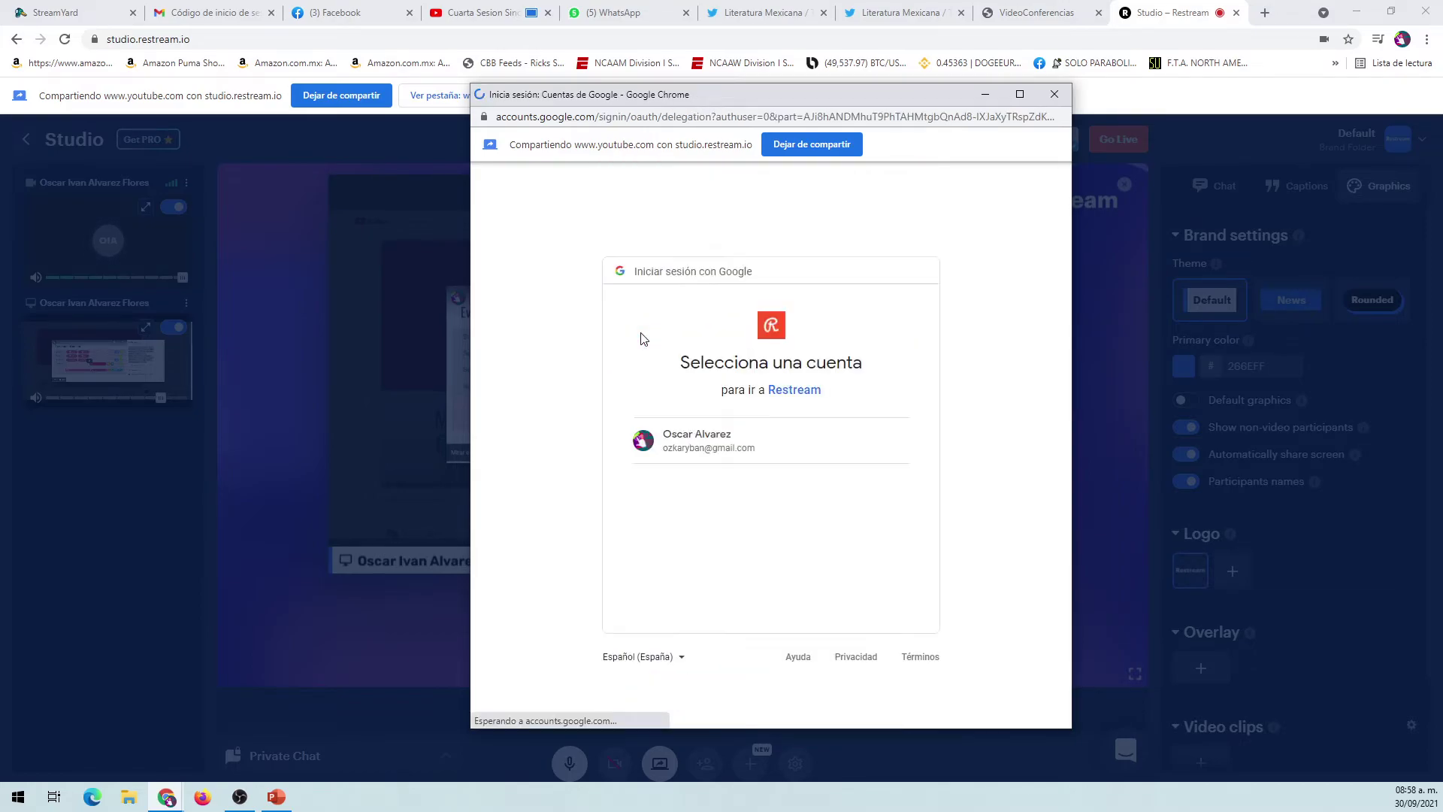
scroll(777, 473, "down", 4)
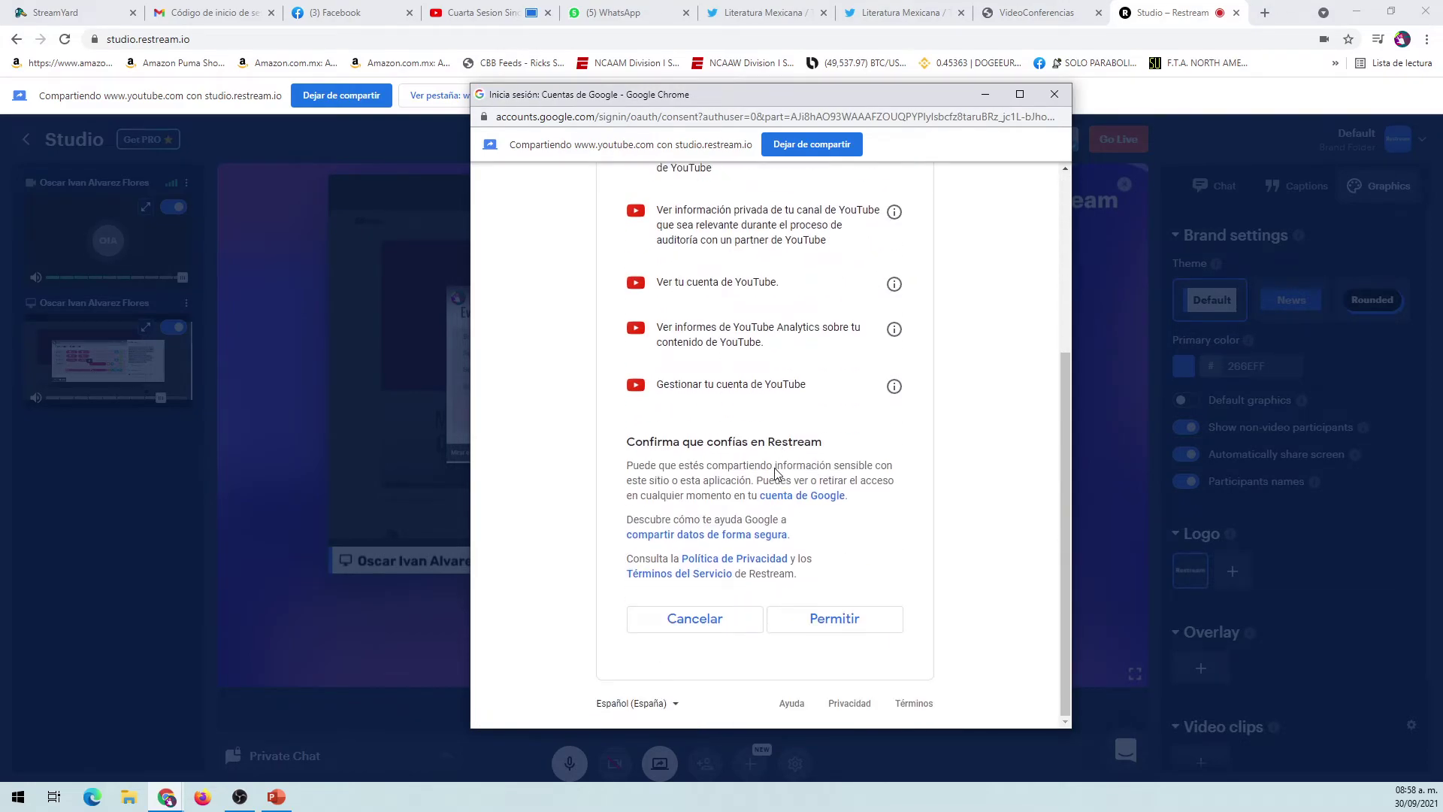
left_click(832, 619)
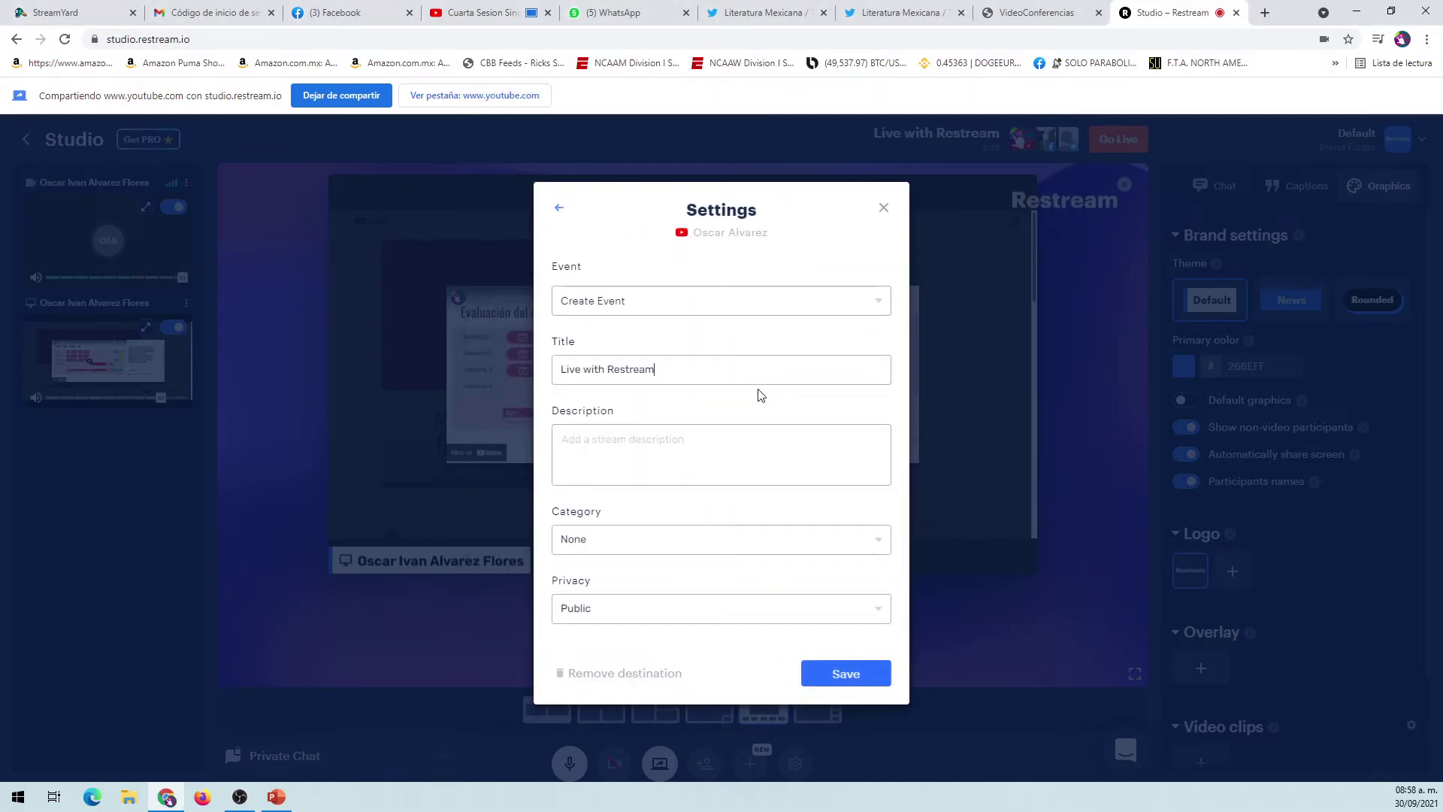
- Pick the existing YouTube live event, title it 'Literatura Mexicana', describe it 'Probando Restream.io'
left_click(678, 309)
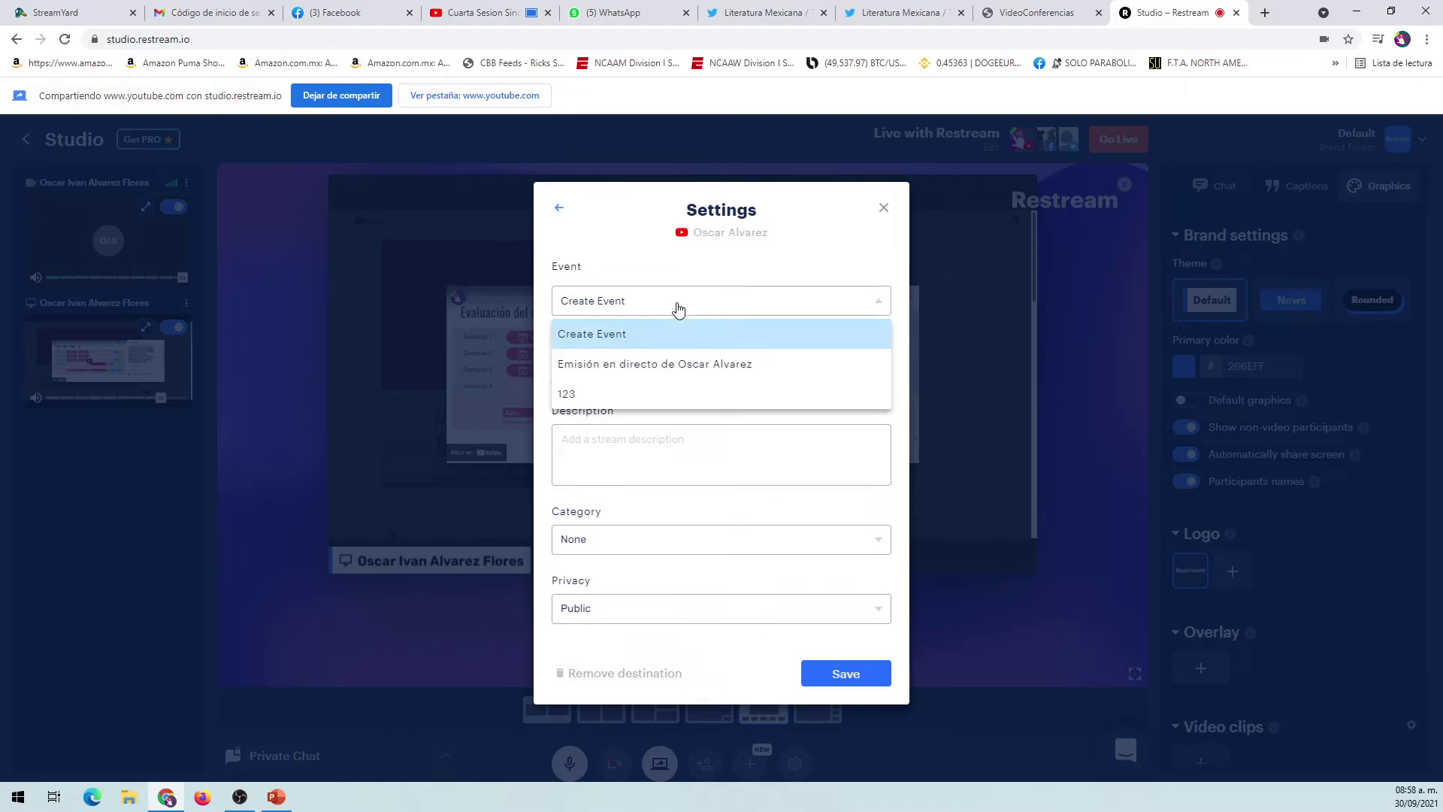
left_click(678, 309)
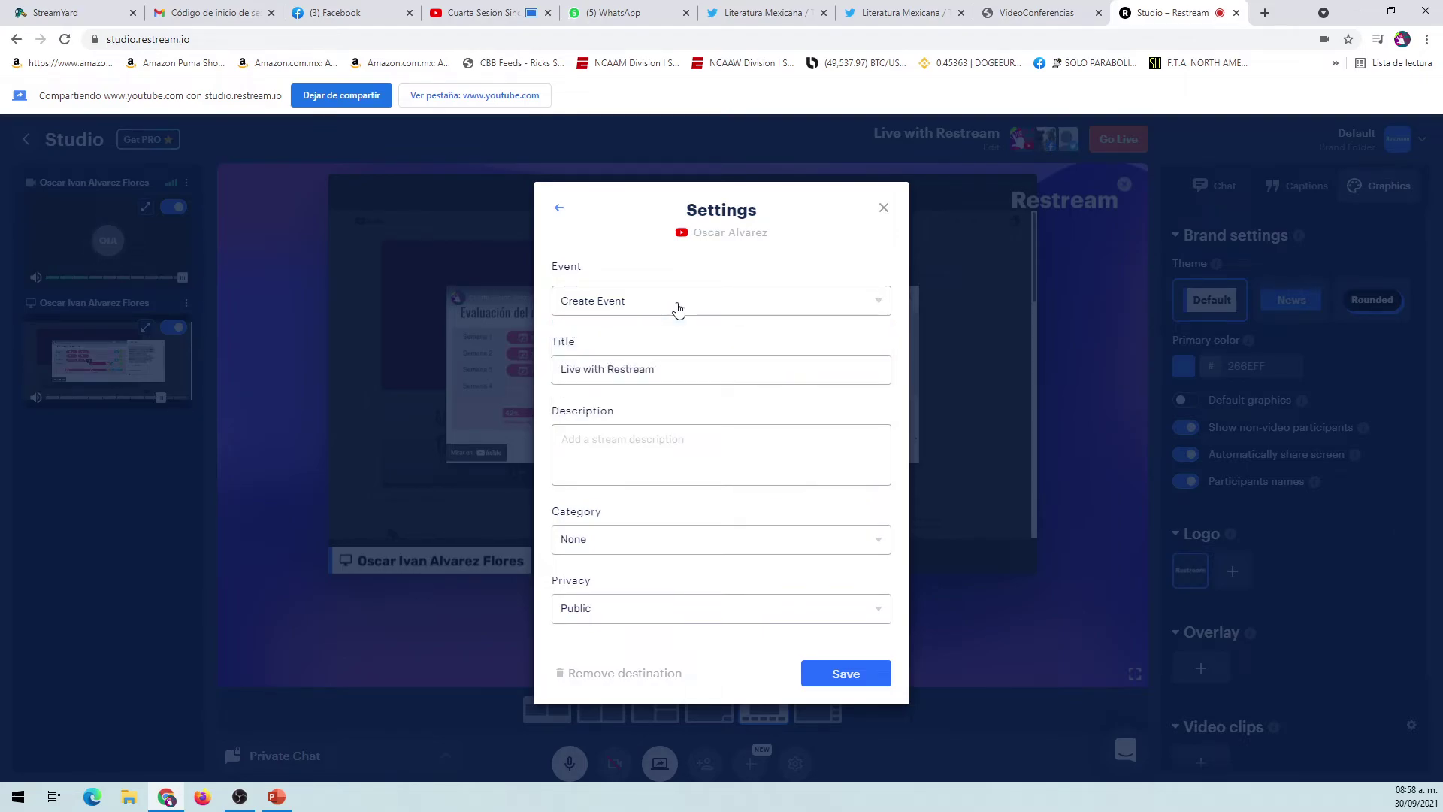
left_click(678, 309)
left_click(658, 363)
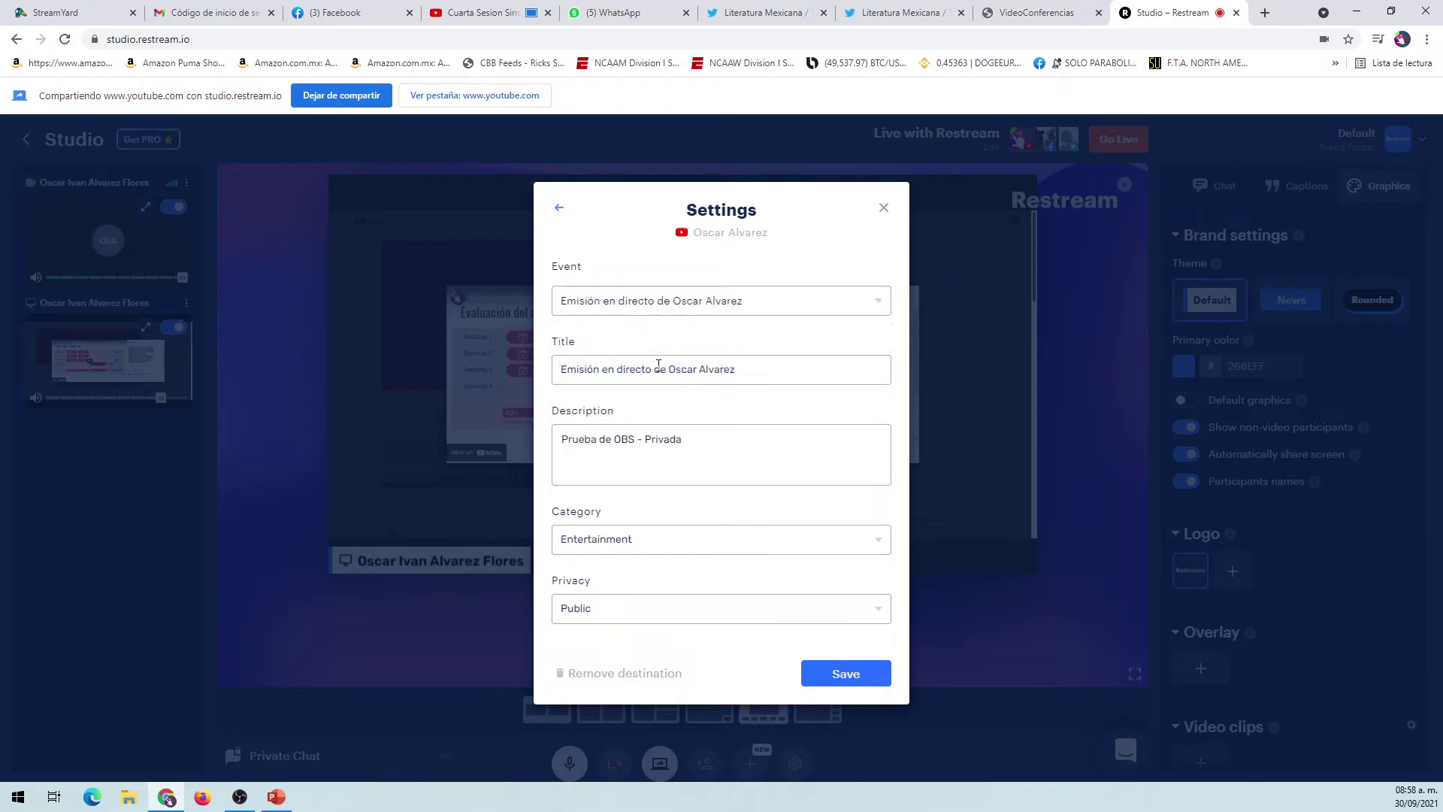
left_click_drag(759, 374, 456, 373)
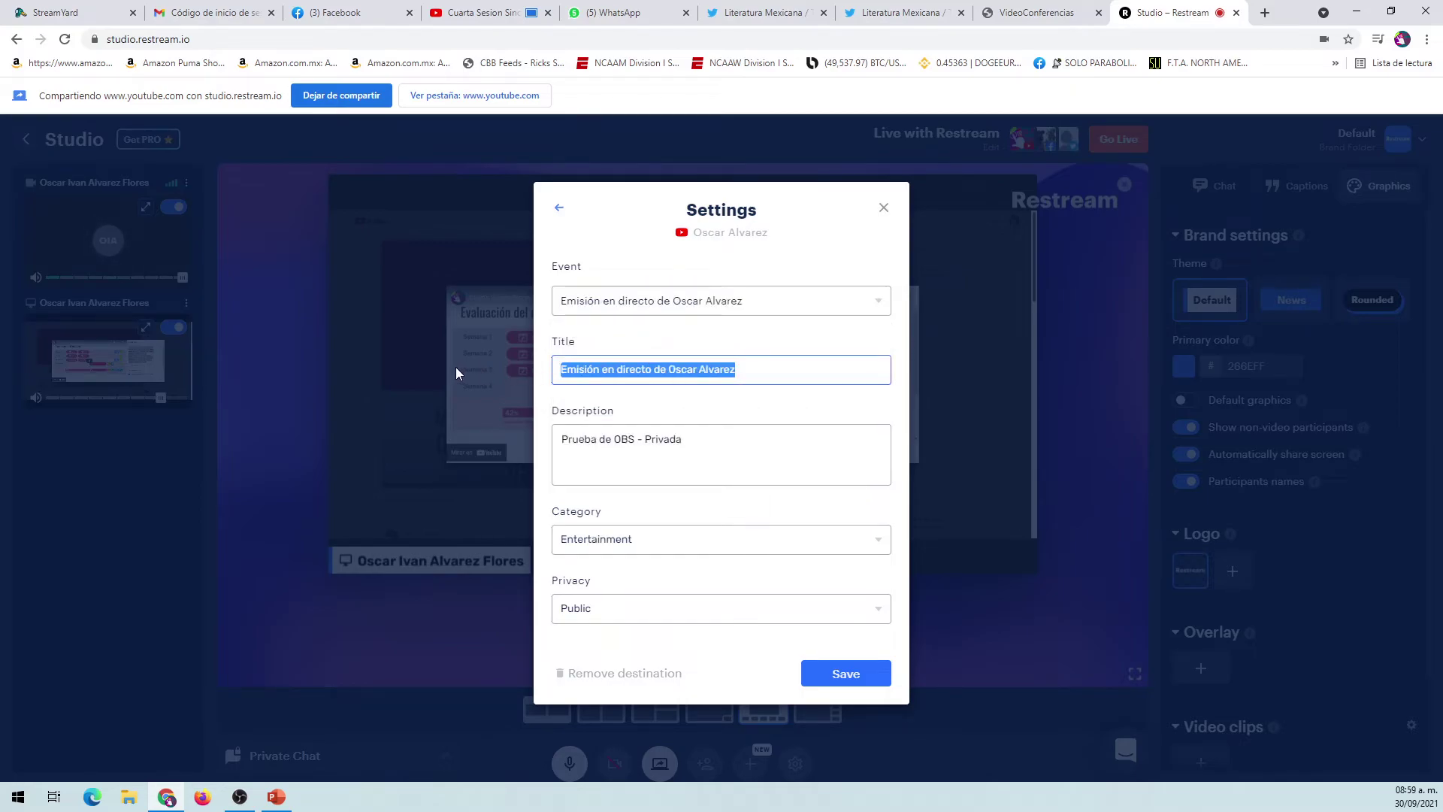
type("Liter")
type("atura Mexicana")
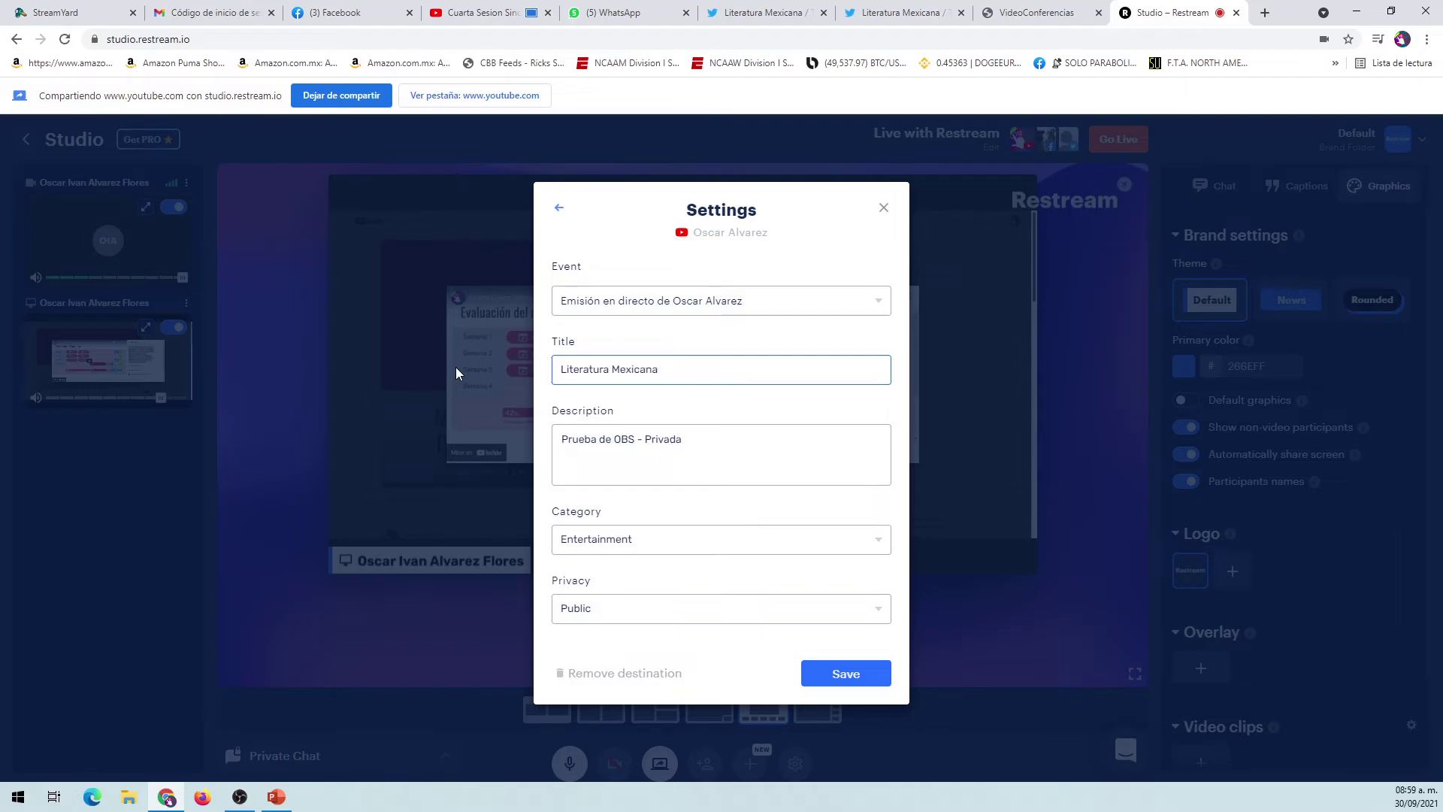
left_click_drag(684, 441, 451, 458)
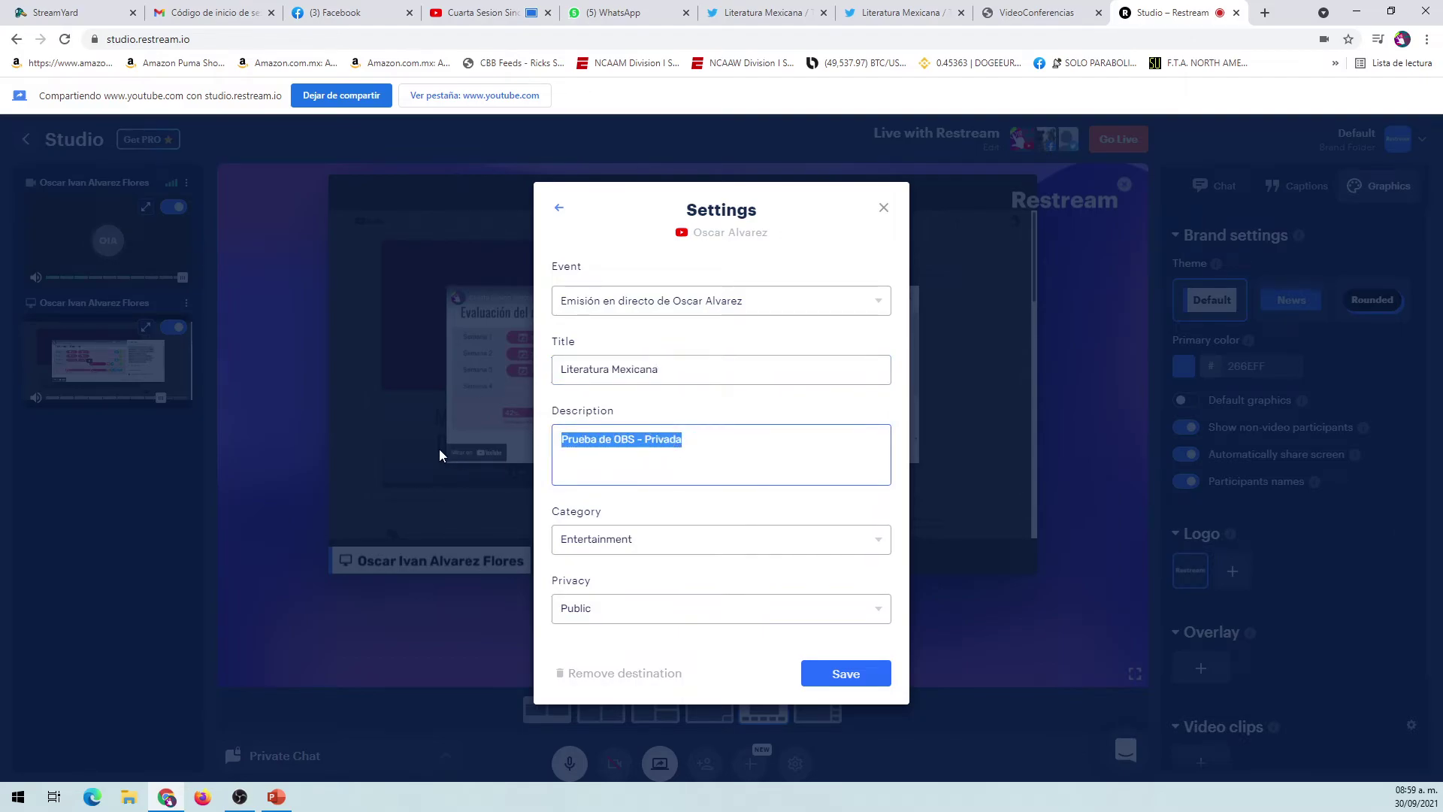
type("Probando Restream.io")
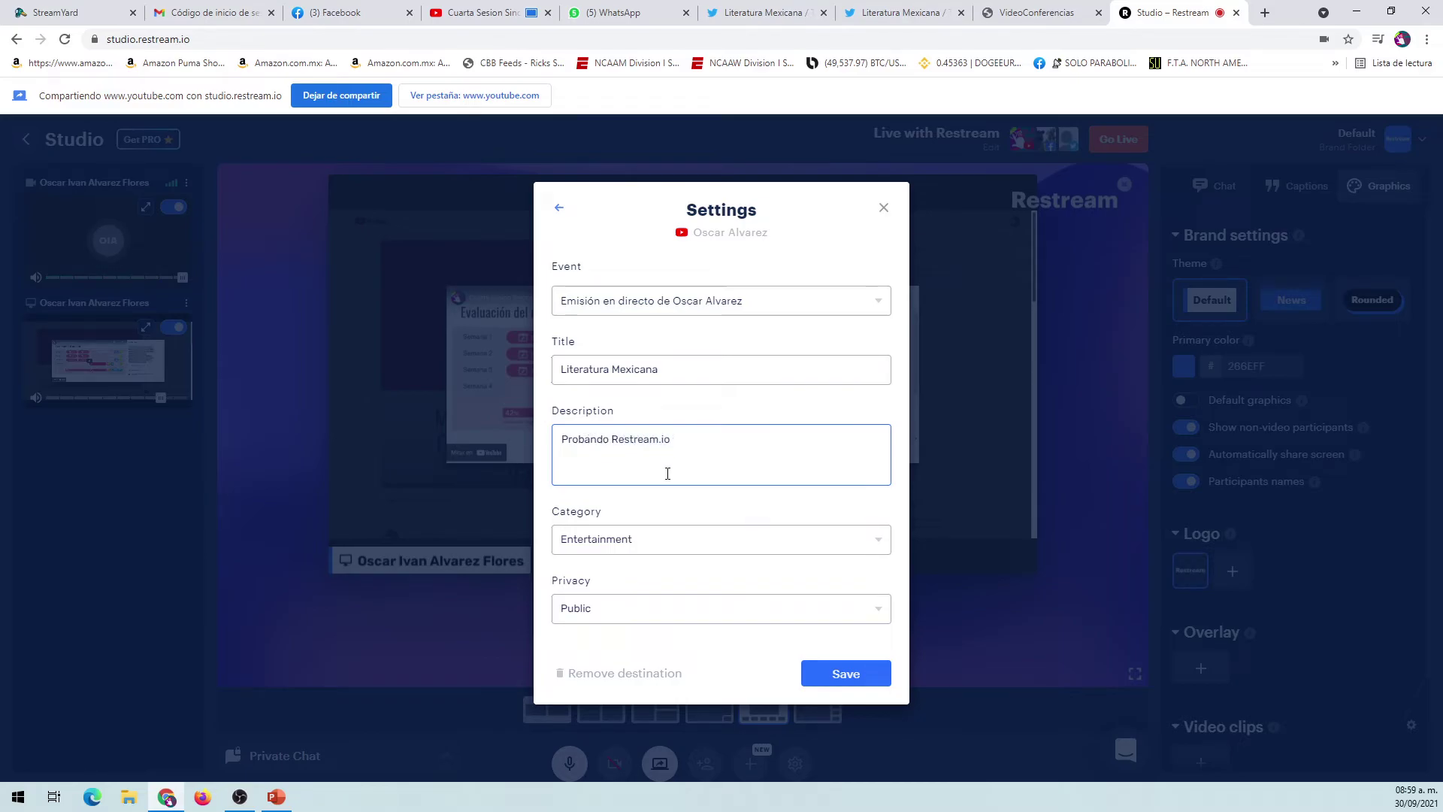
- Set the YouTube category to Education and privacy to Unlisted, then save
left_click(651, 549)
scroll(661, 601, "down", 2)
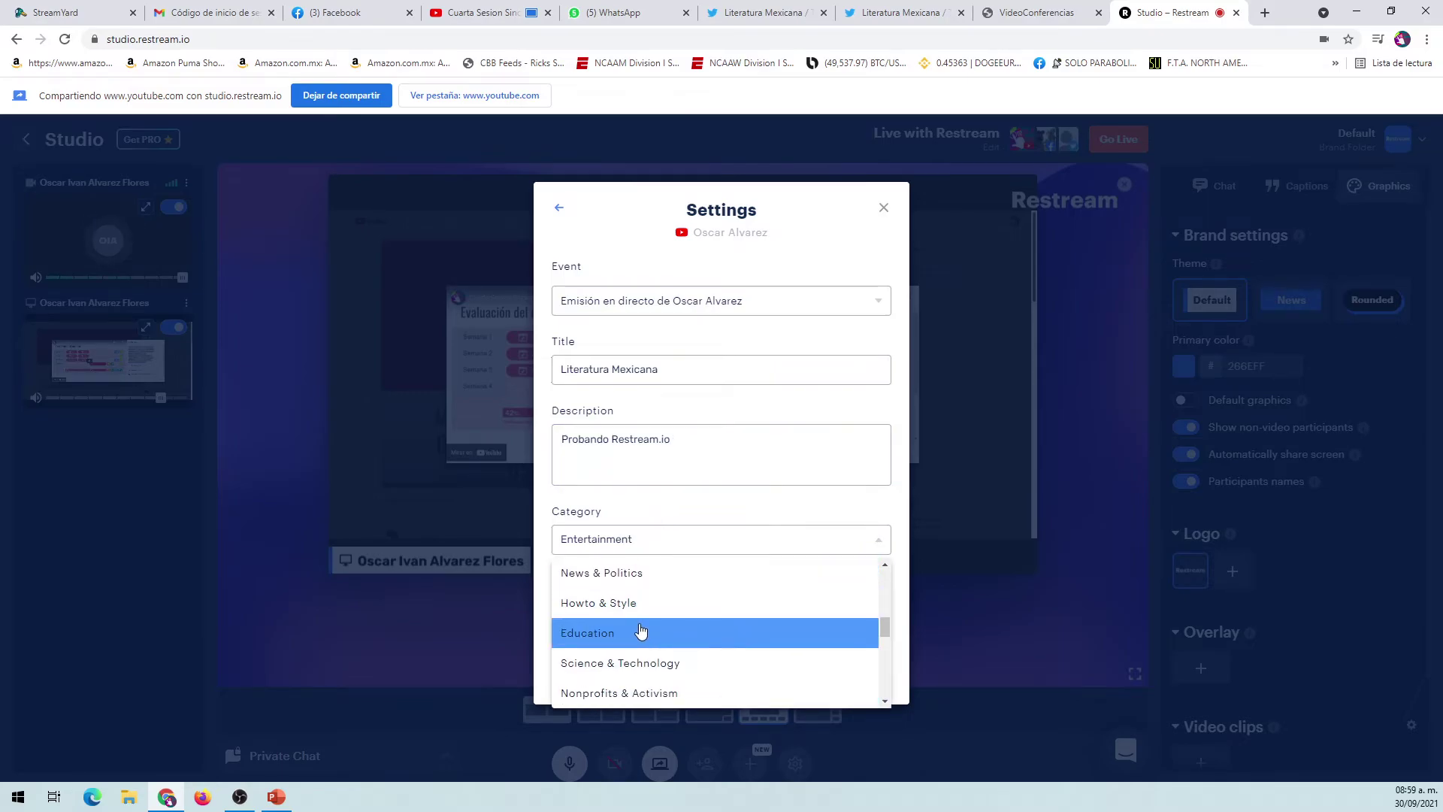
left_click(645, 633)
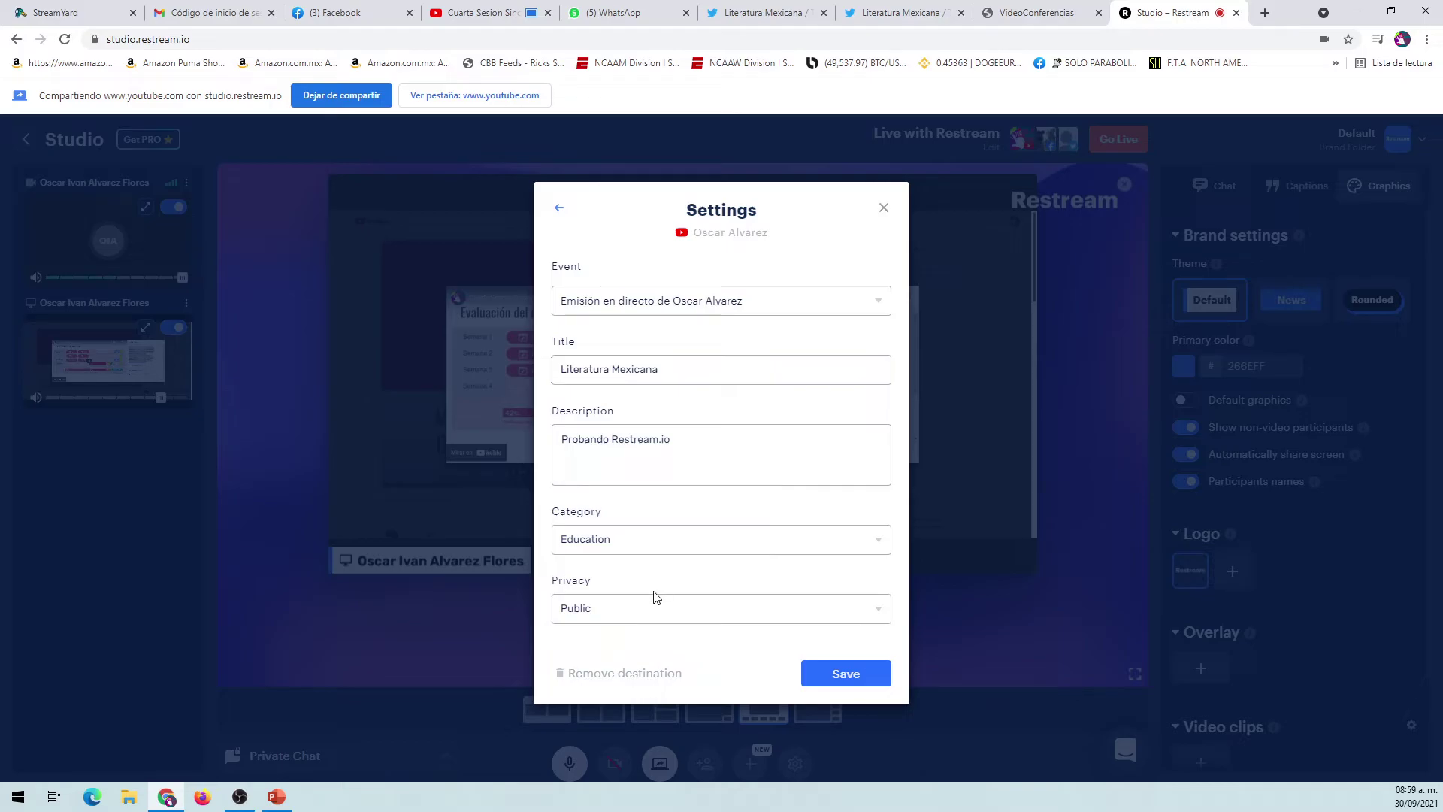
left_click(614, 623)
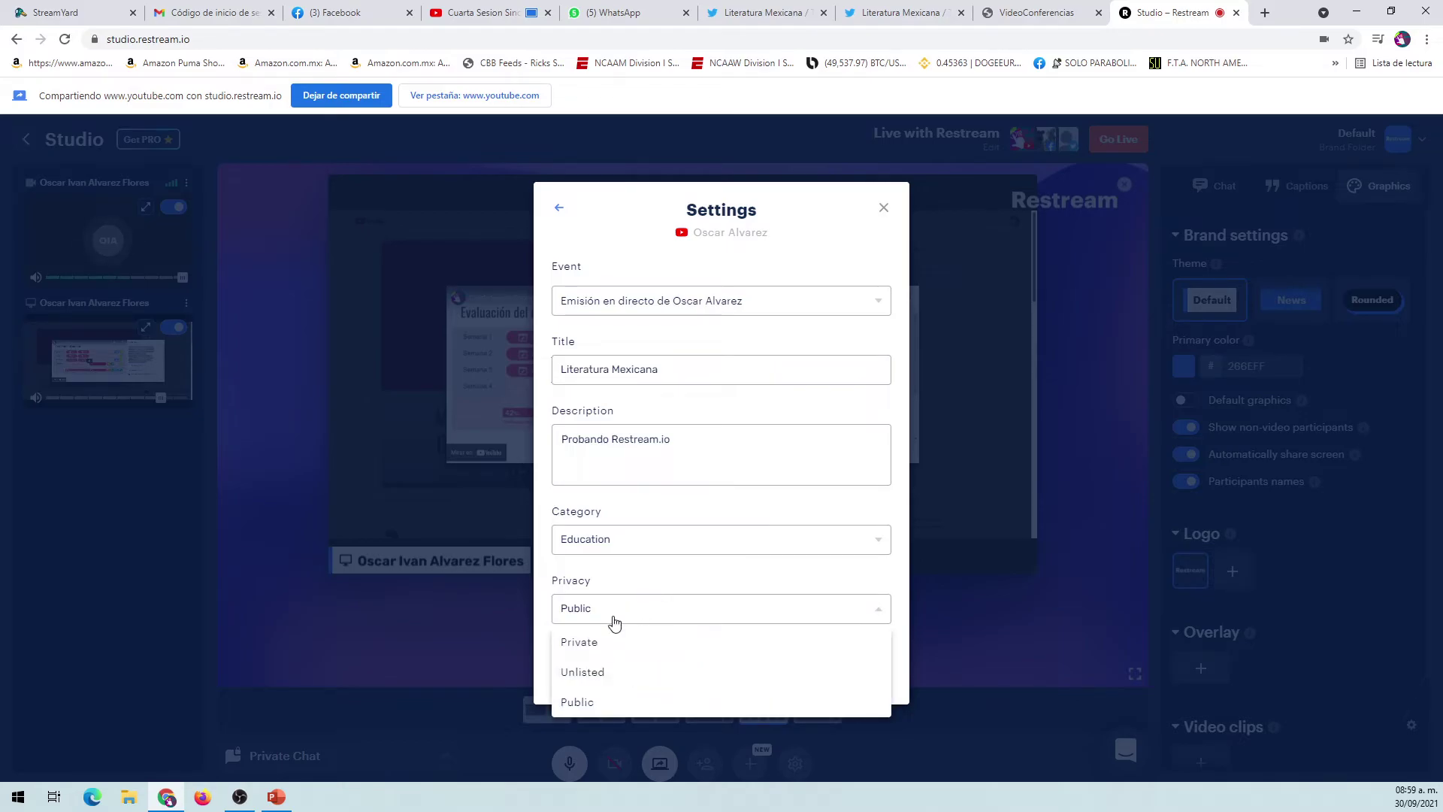
left_click(609, 673)
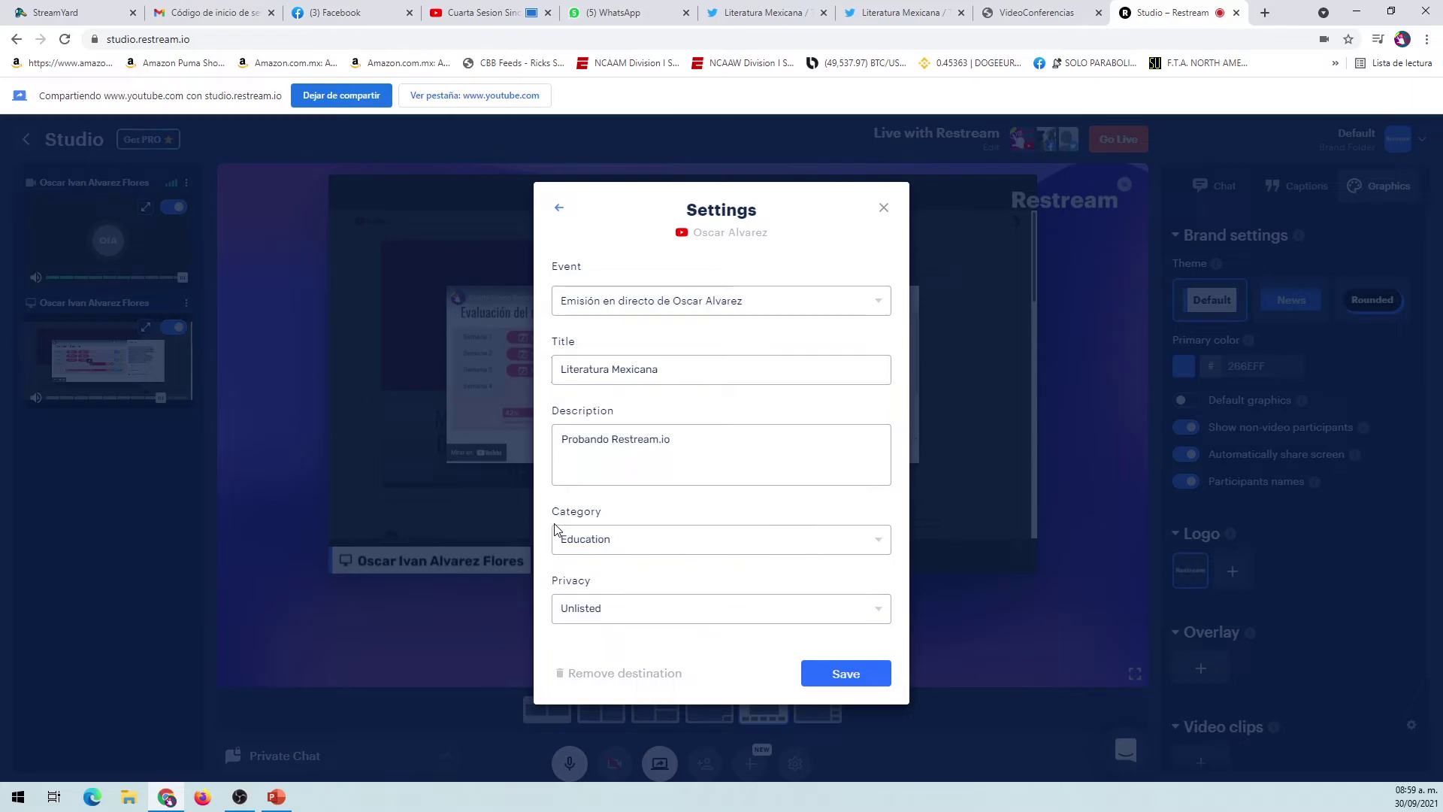
left_click(830, 680)
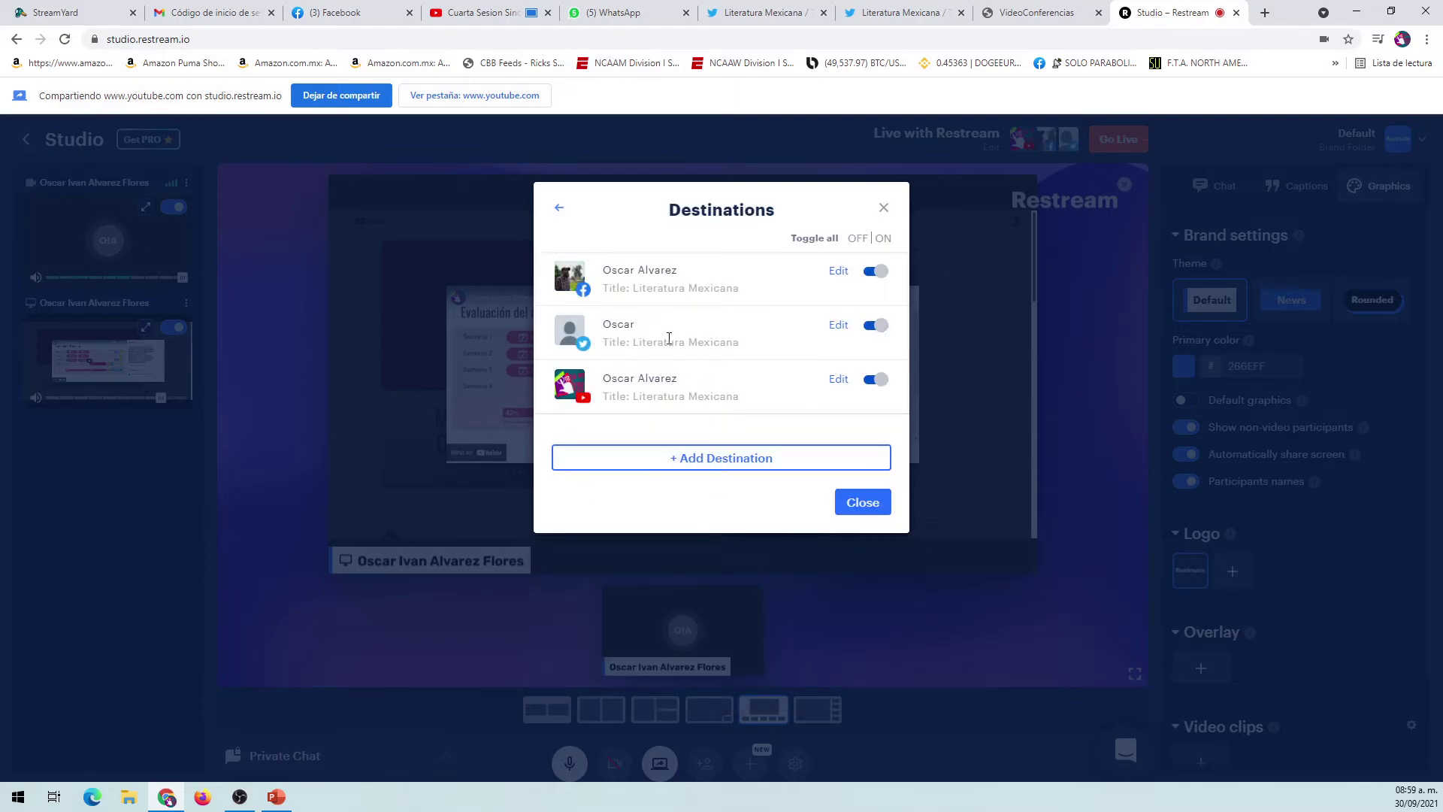
- Close the destinations list, go live, and dismiss the YouTube embed dialog
left_click(863, 501)
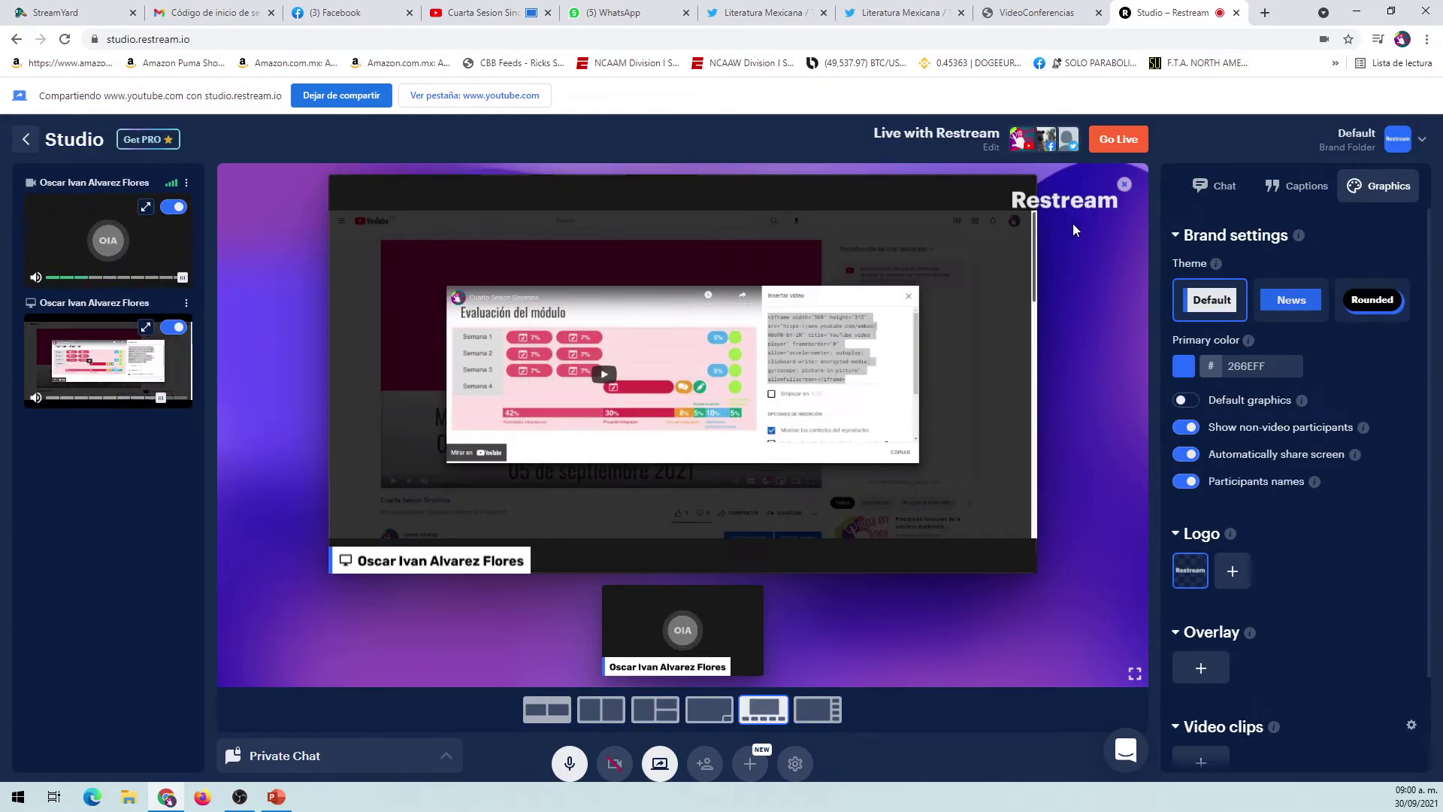
left_click(1109, 139)
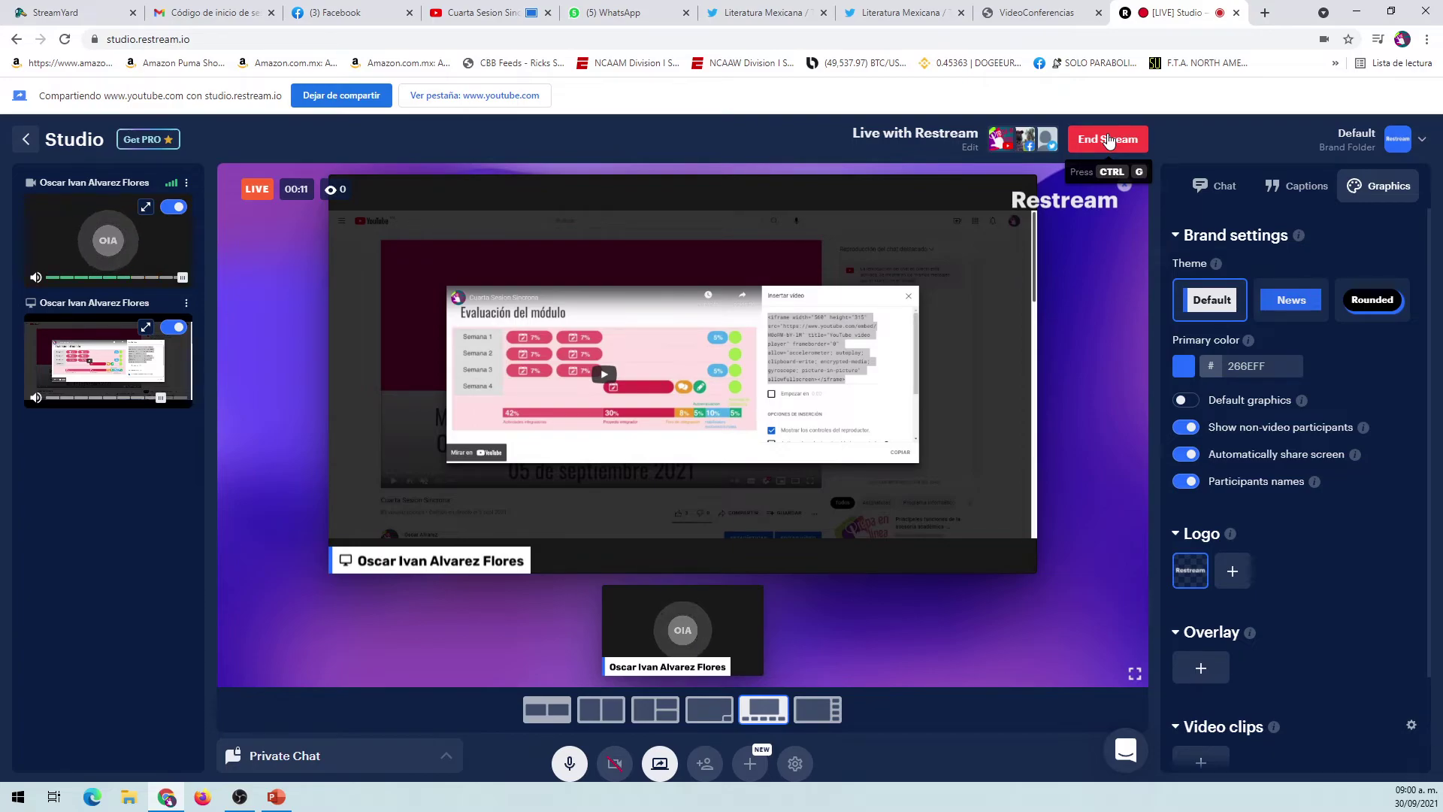
left_click(459, 13)
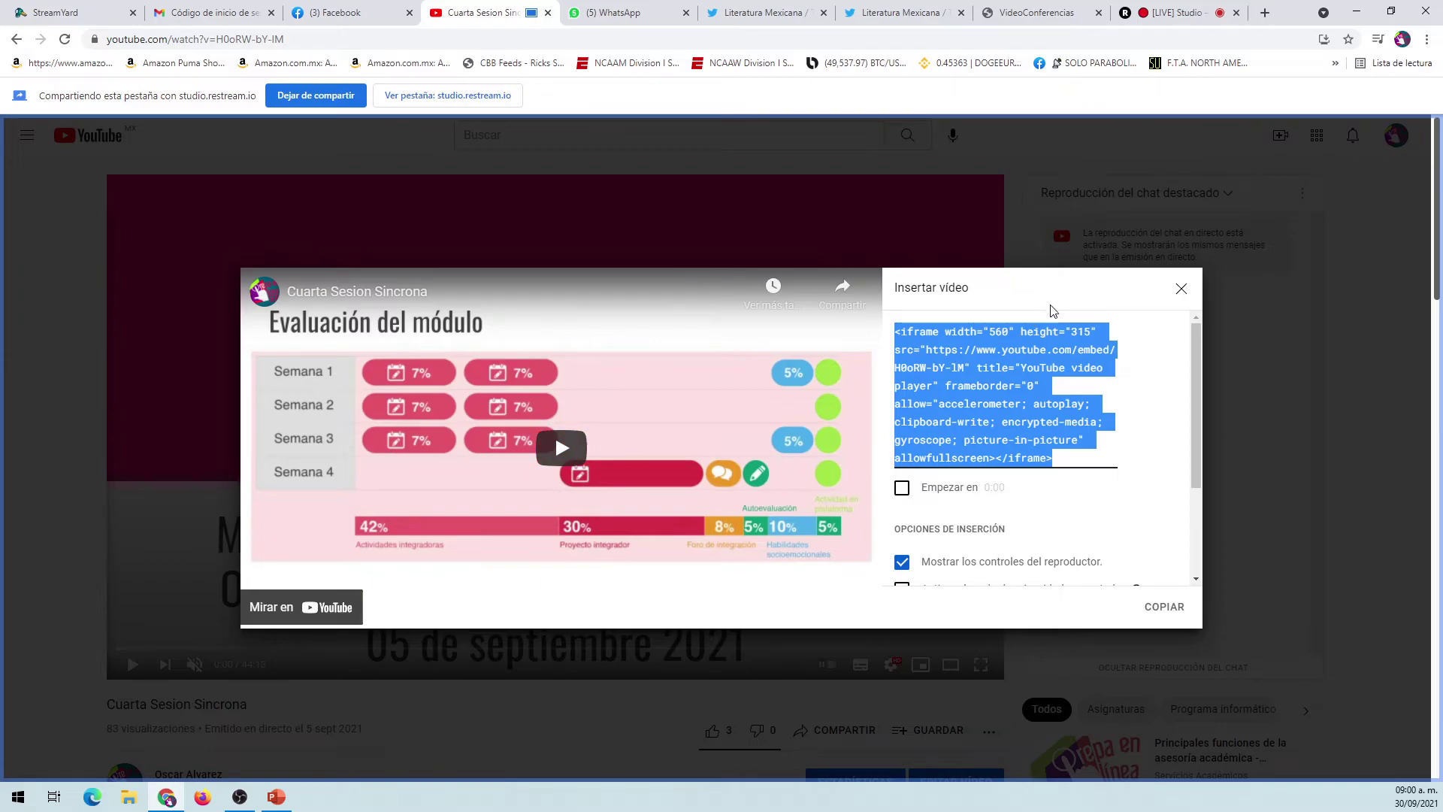
left_click(1186, 290)
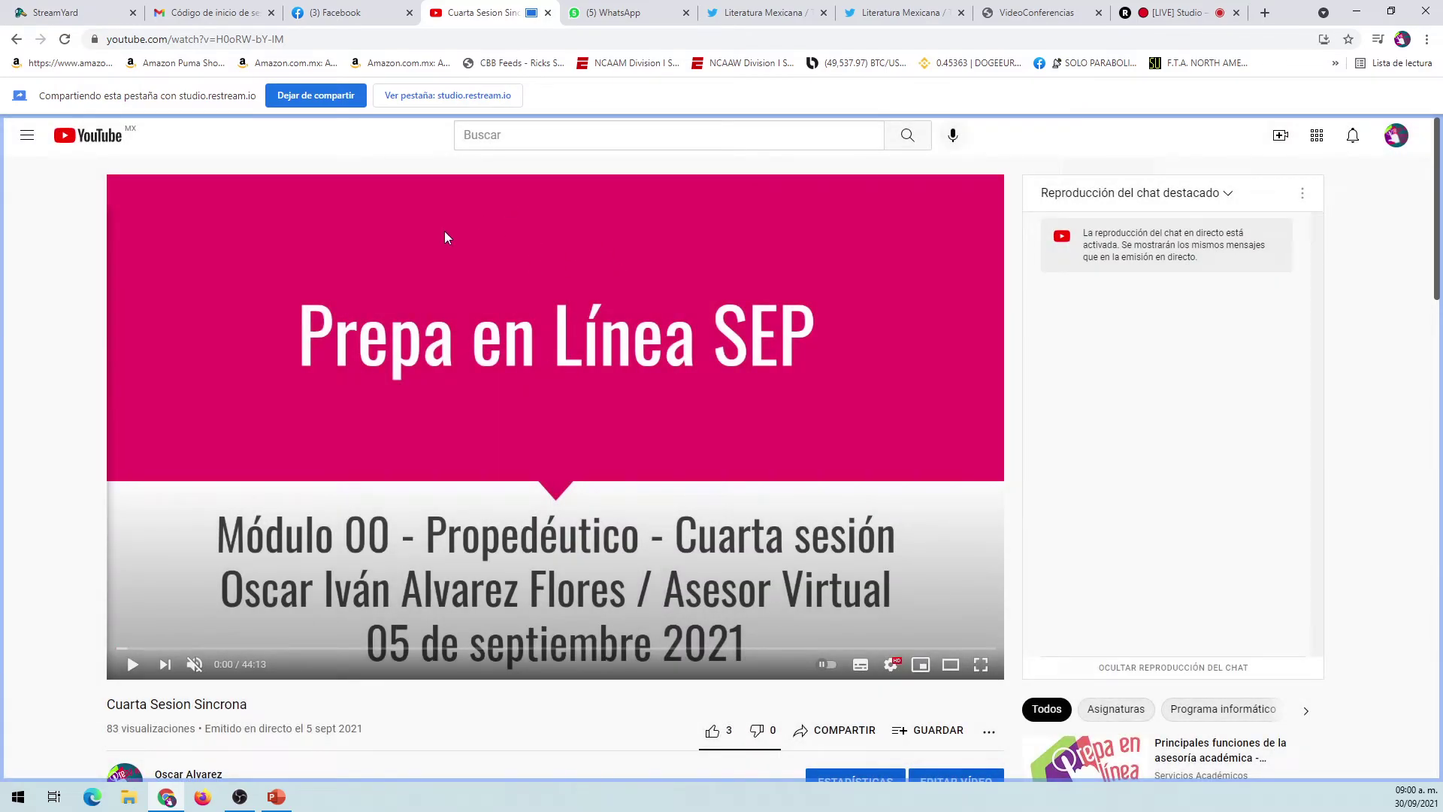
left_click(1176, 13)
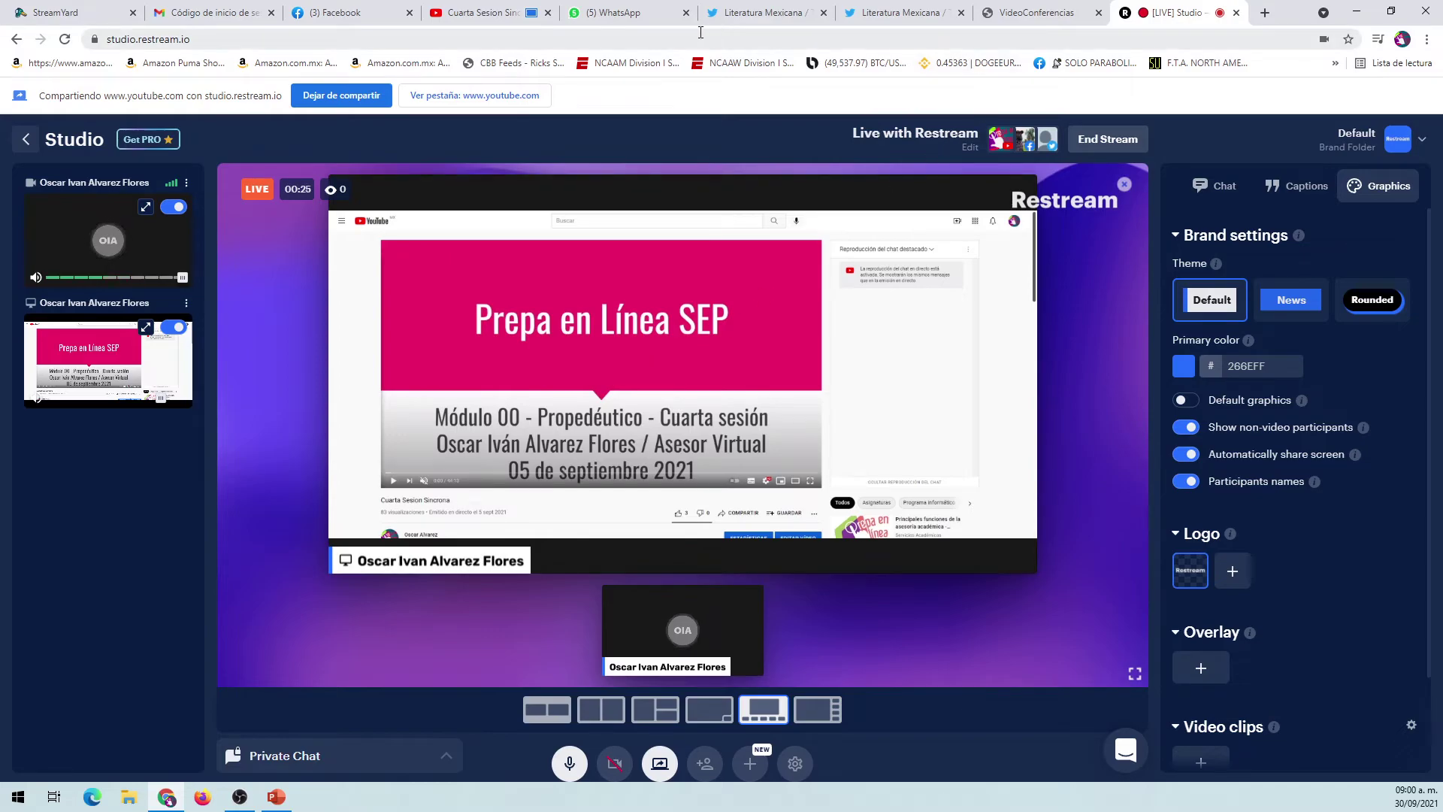
- Play the 'Cuarta Sesion Sincrona' video with sound on, then return to the studio
left_click(475, 16)
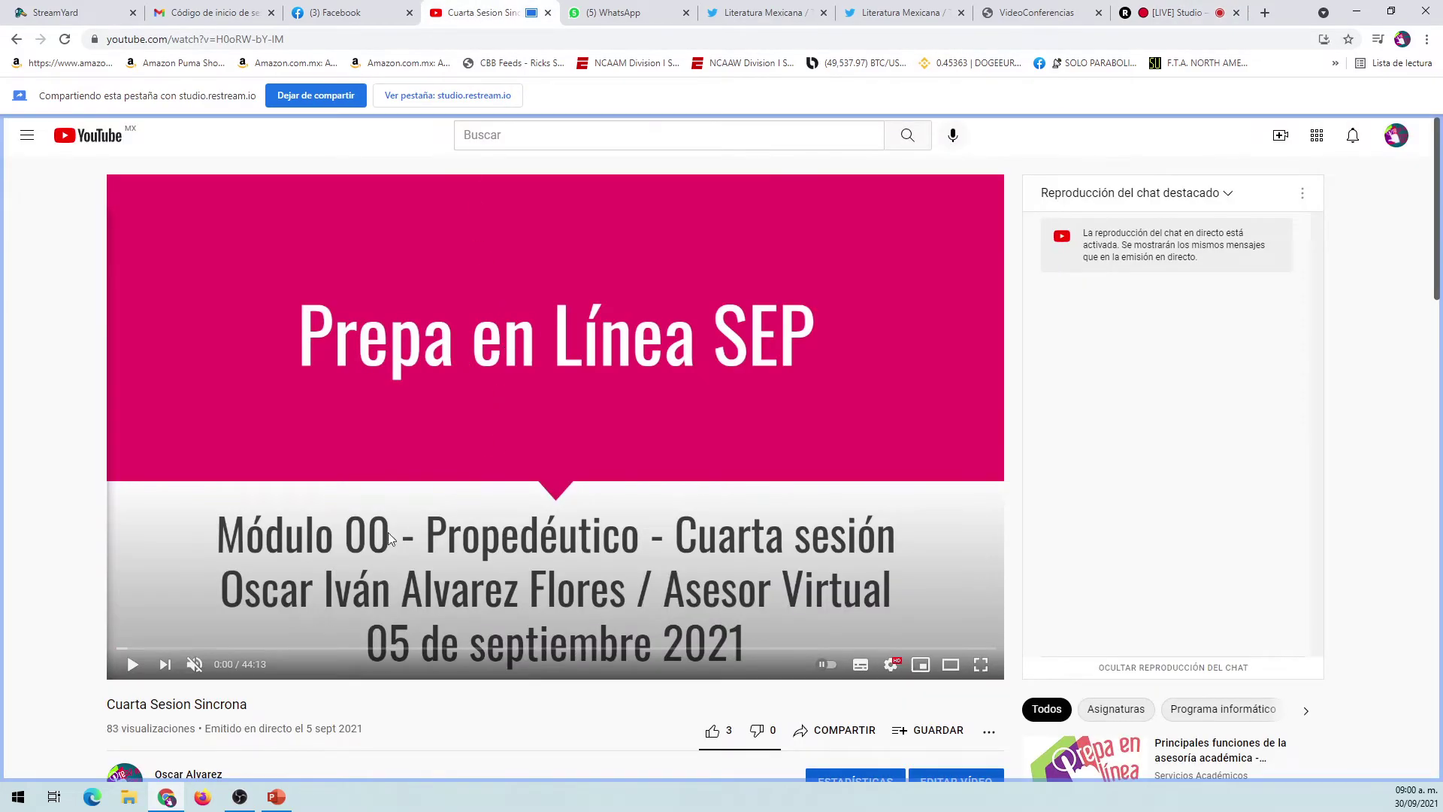
left_click(132, 665)
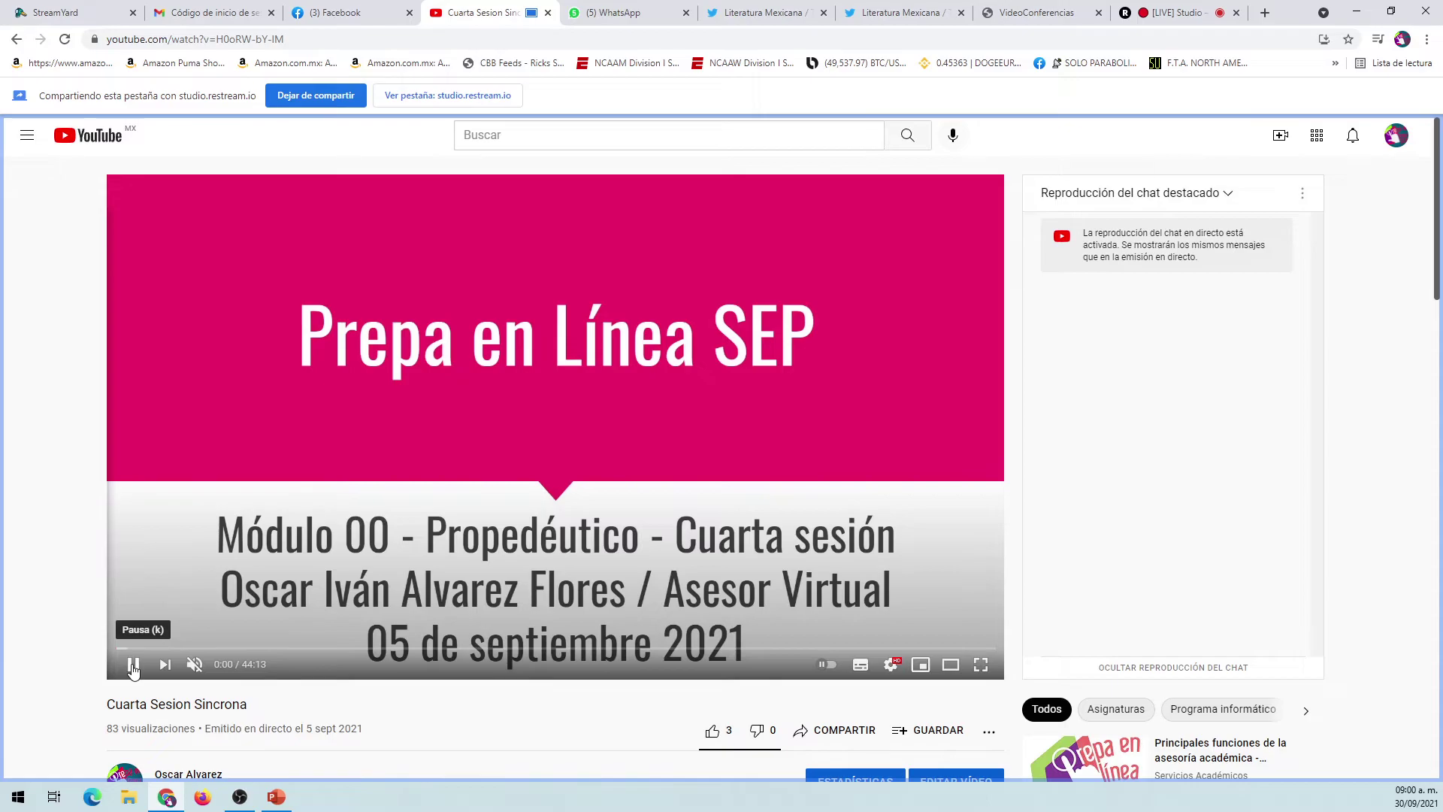
left_click(194, 668)
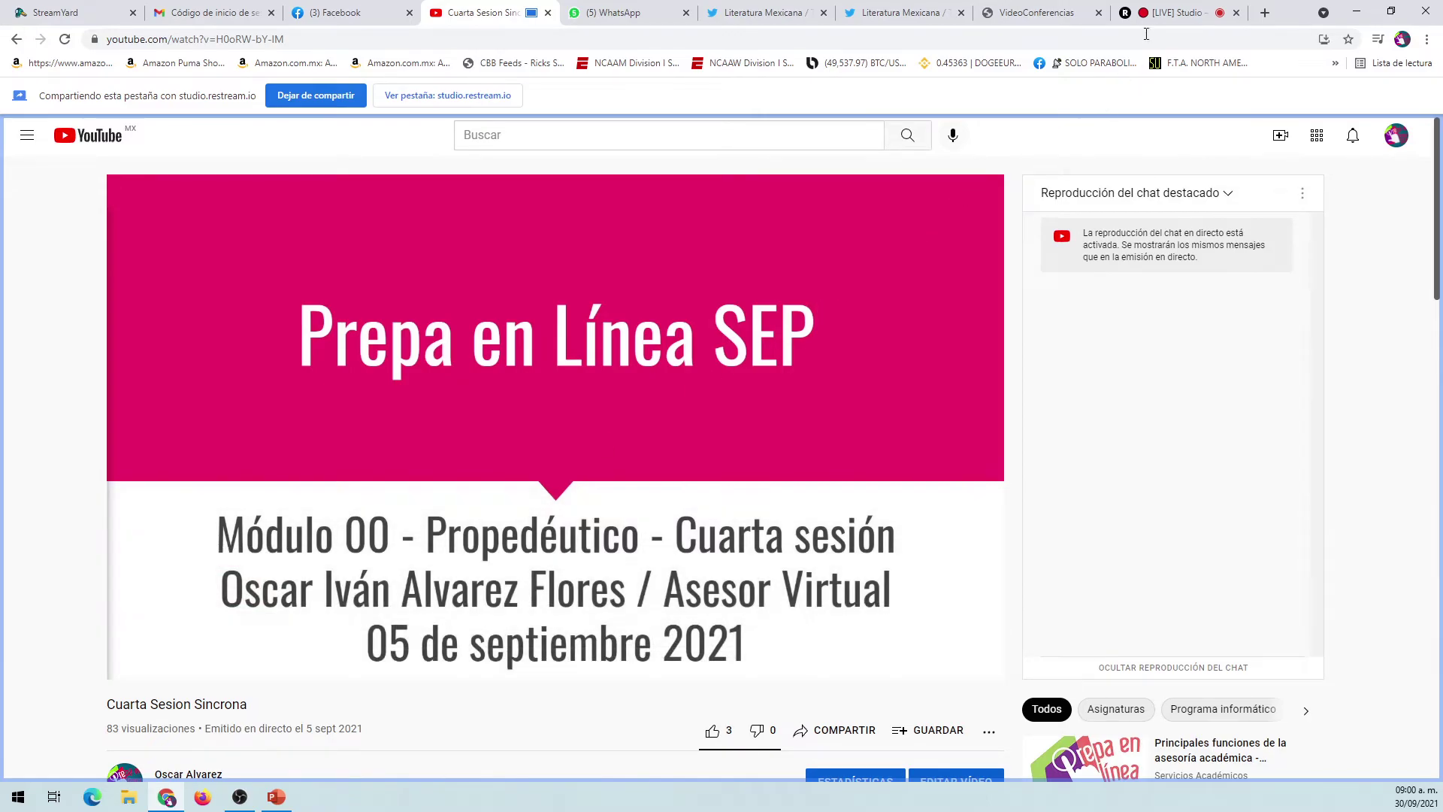
left_click(1168, 15)
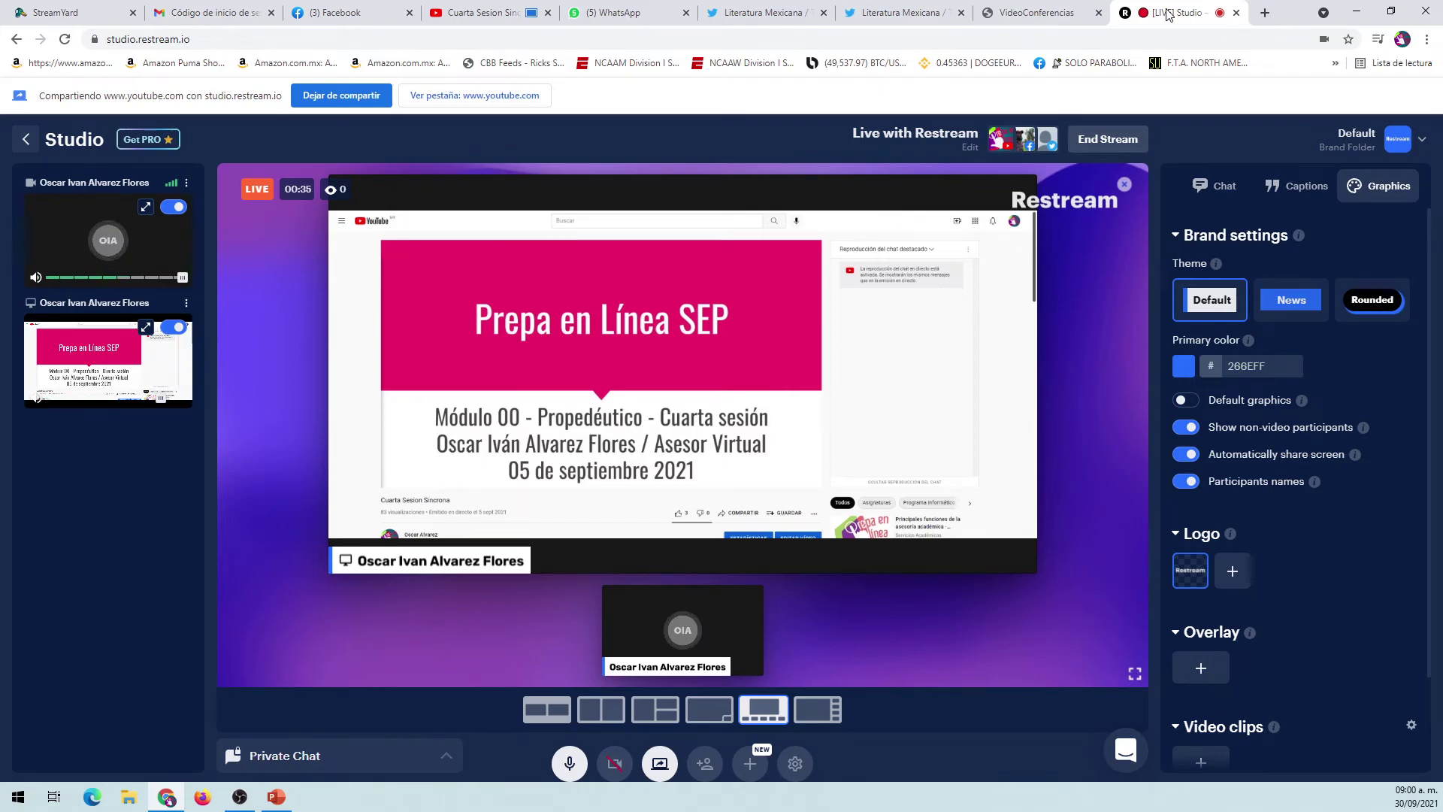
- Move the live studio into its own window and snap the Sites window to the left half
left_click_drag(1143, 13, 1438, 182)
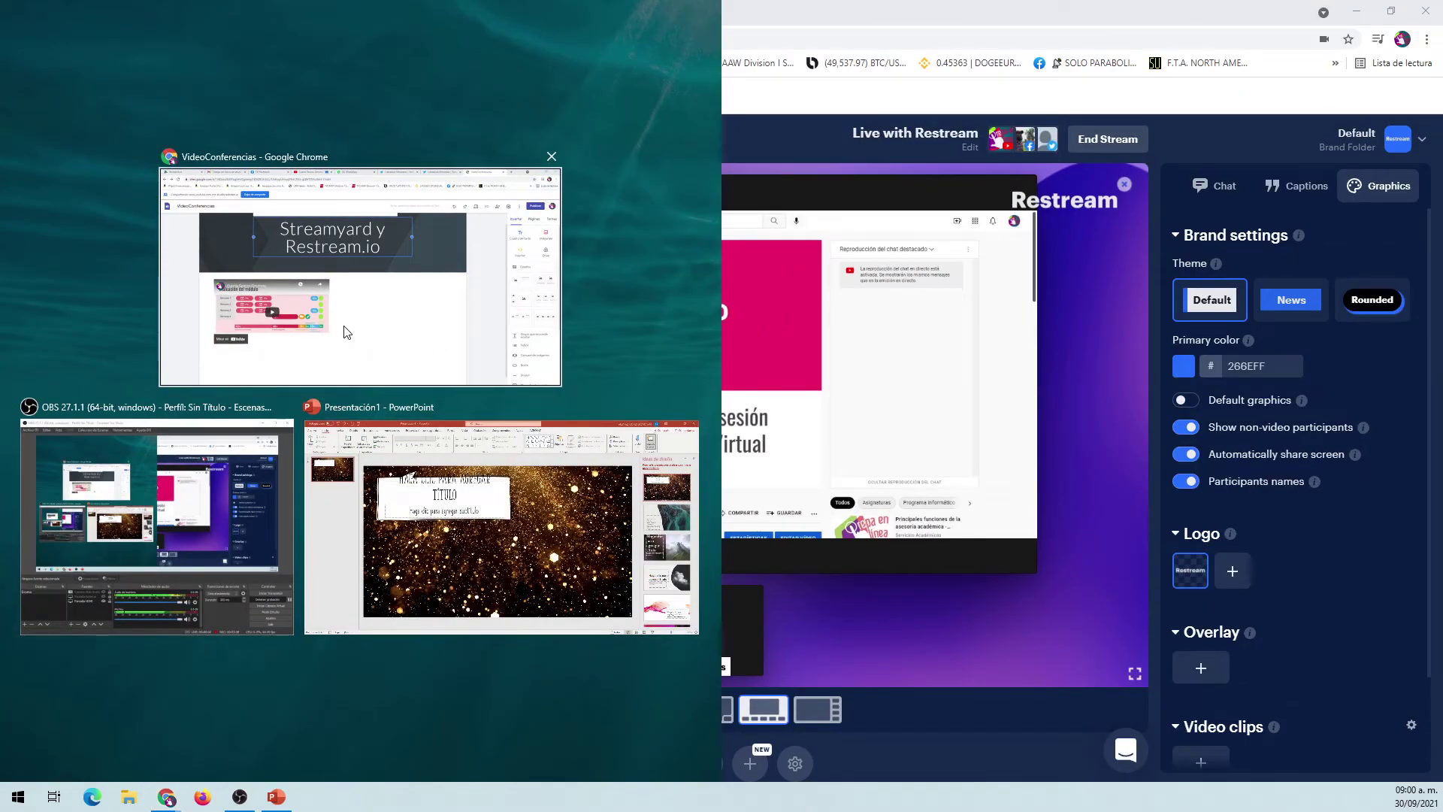
left_click(346, 332)
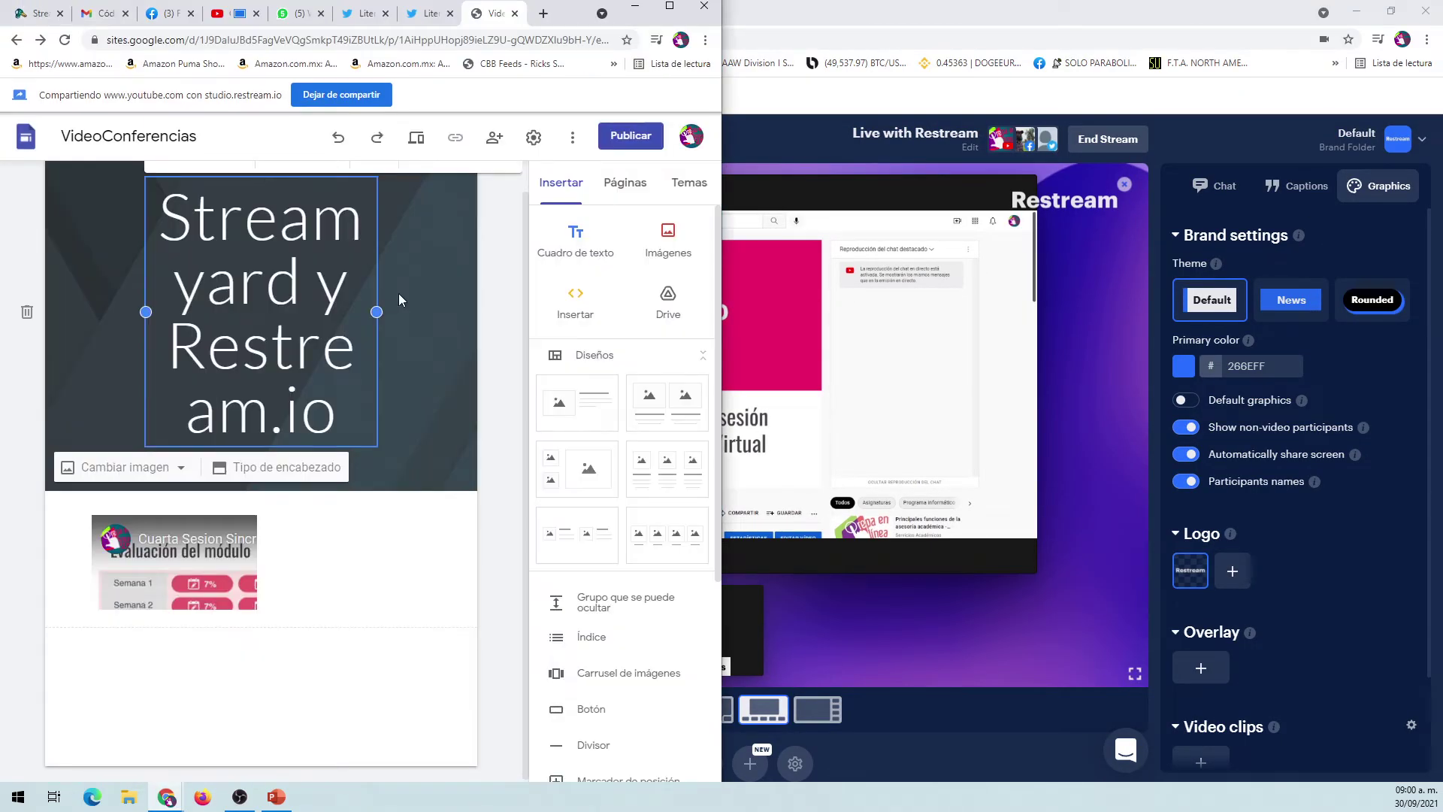
left_click(239, 13)
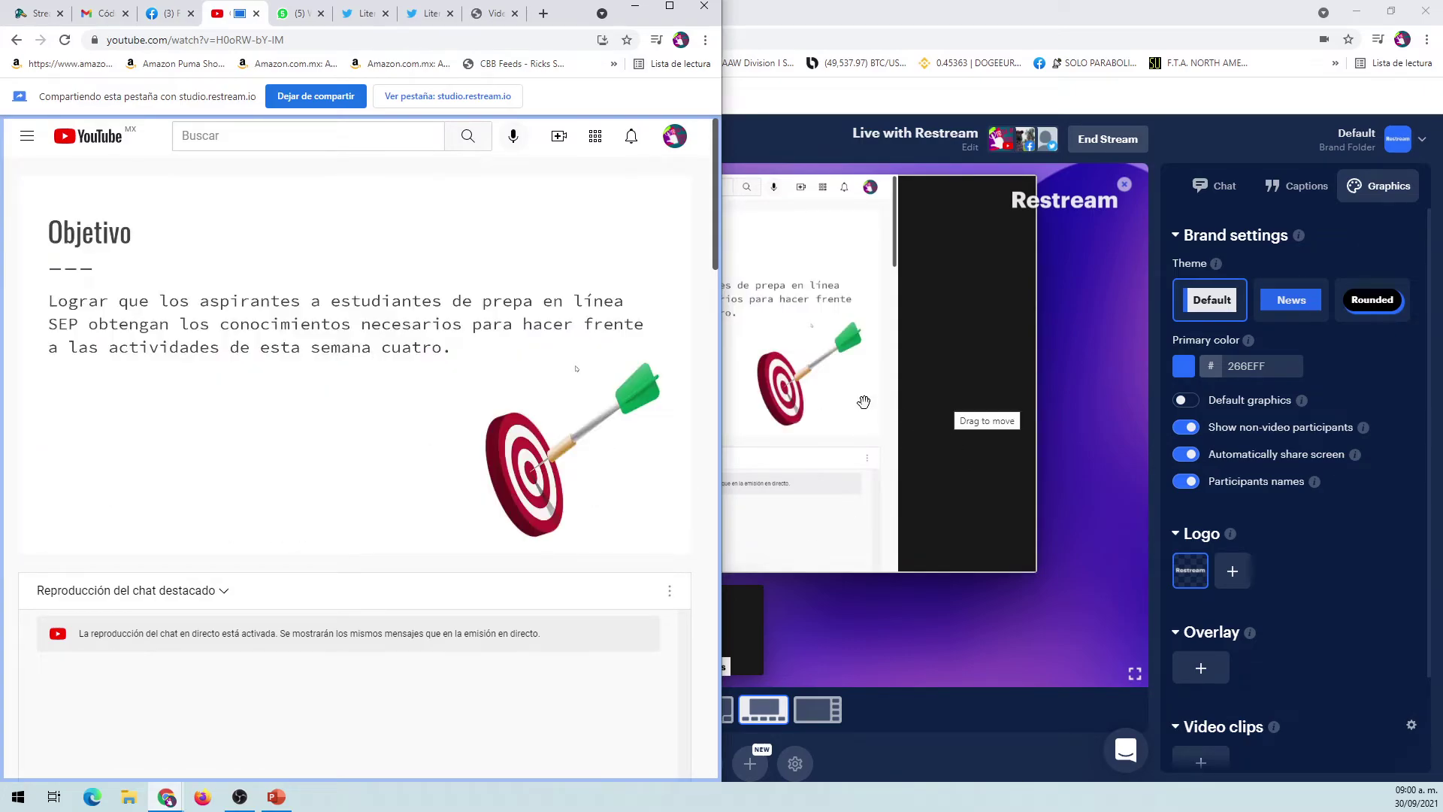
left_click(906, 9)
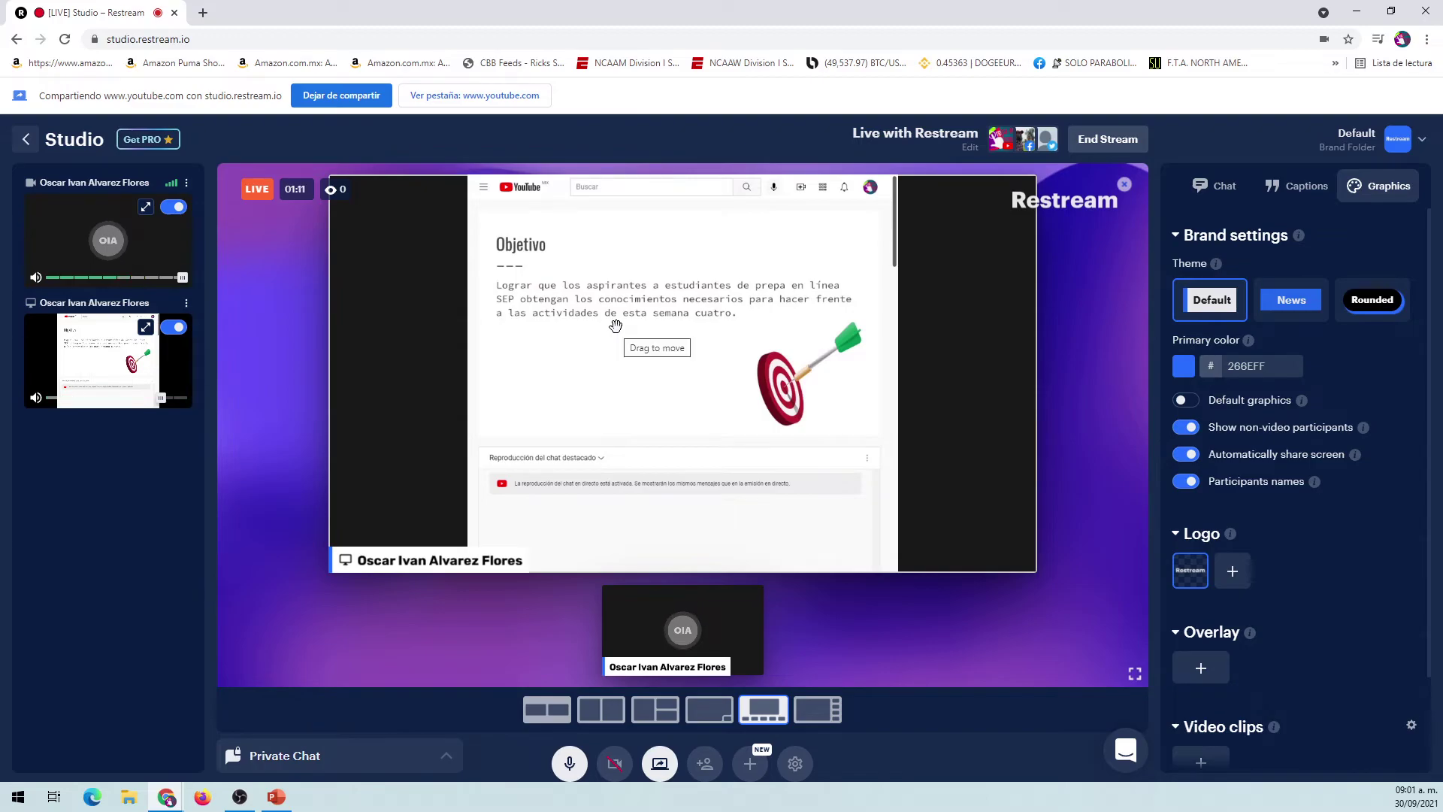
- Pause the YouTube video at 2:25 and maximize its window
key("alt+Tab")
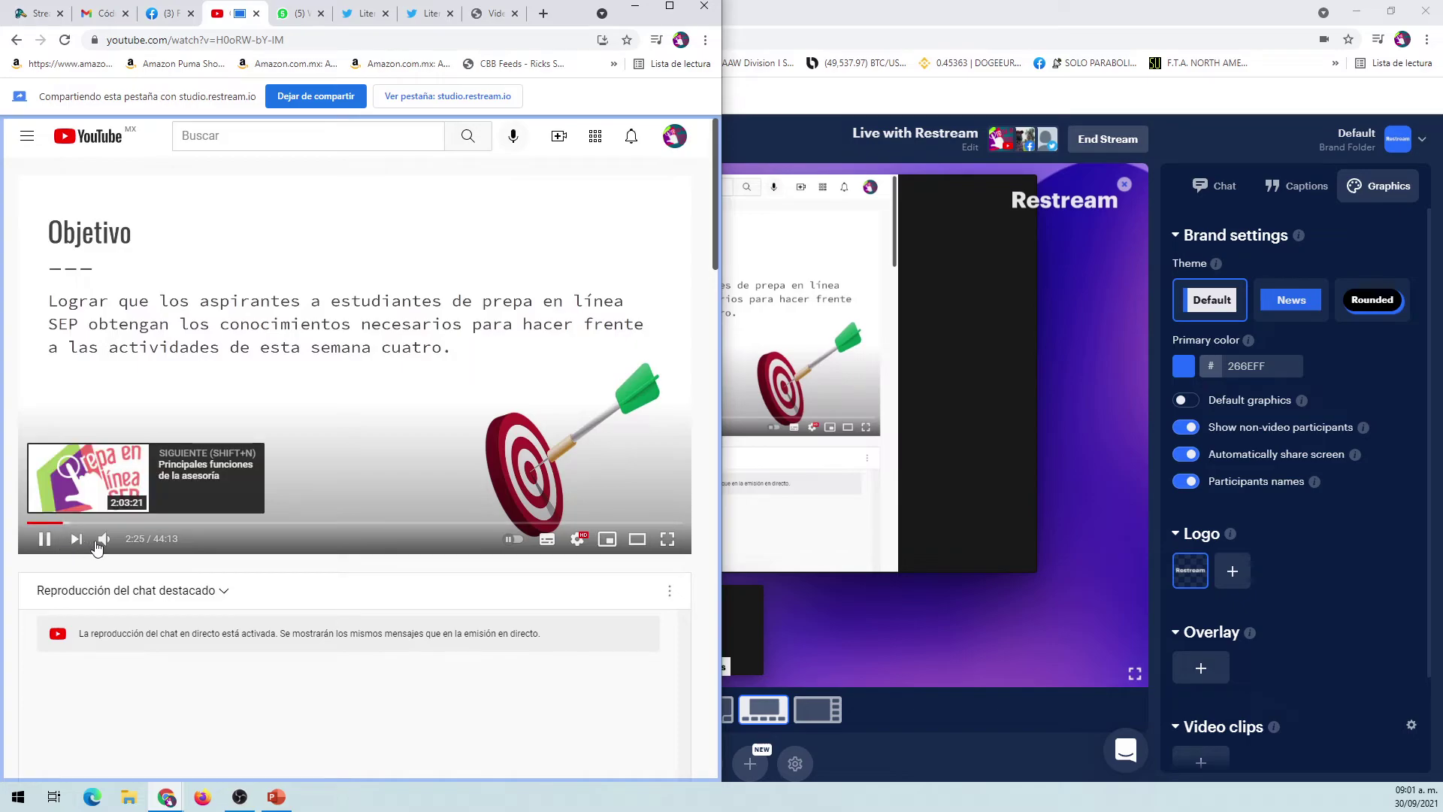
left_click(42, 540)
key("alt+Tab")
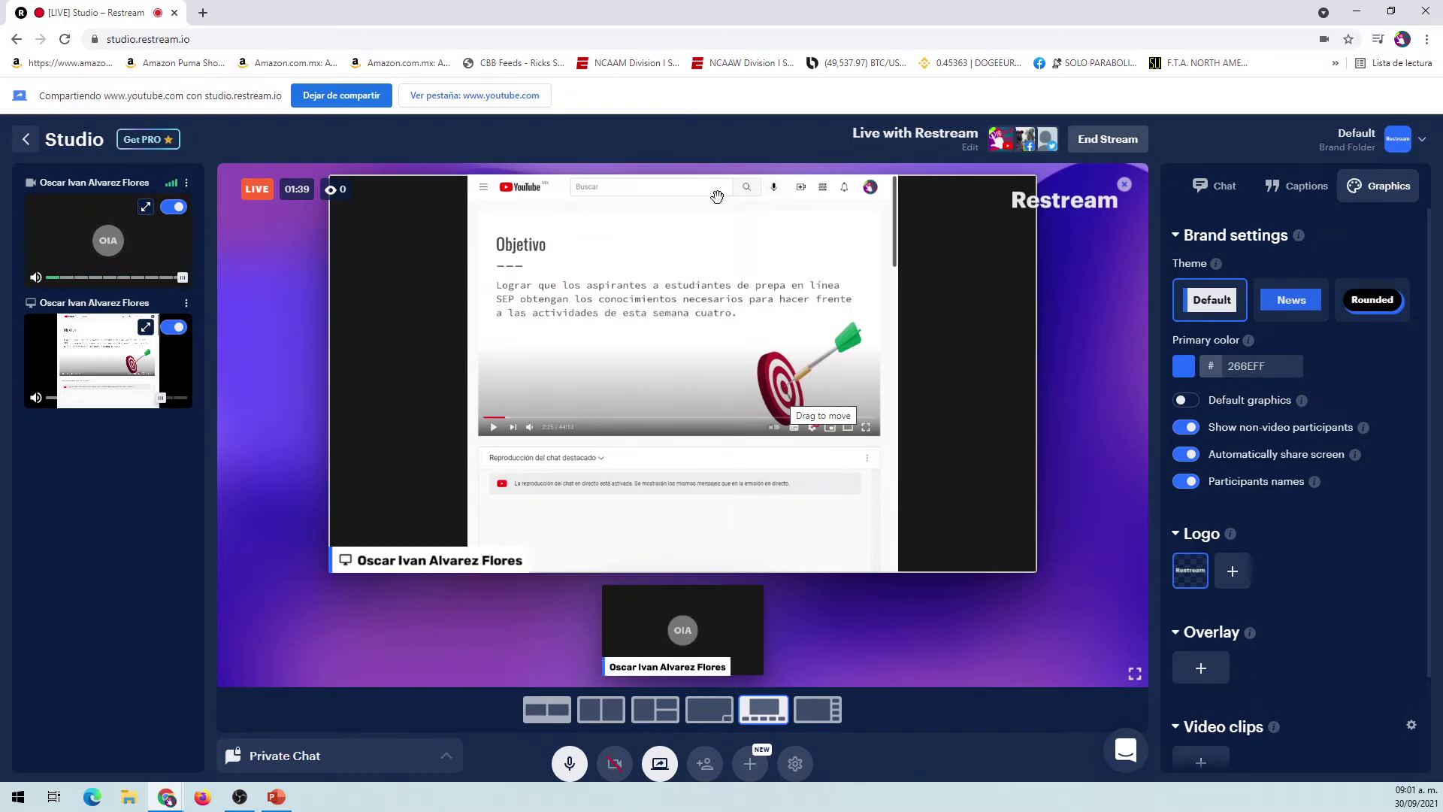
key("alt+Tab")
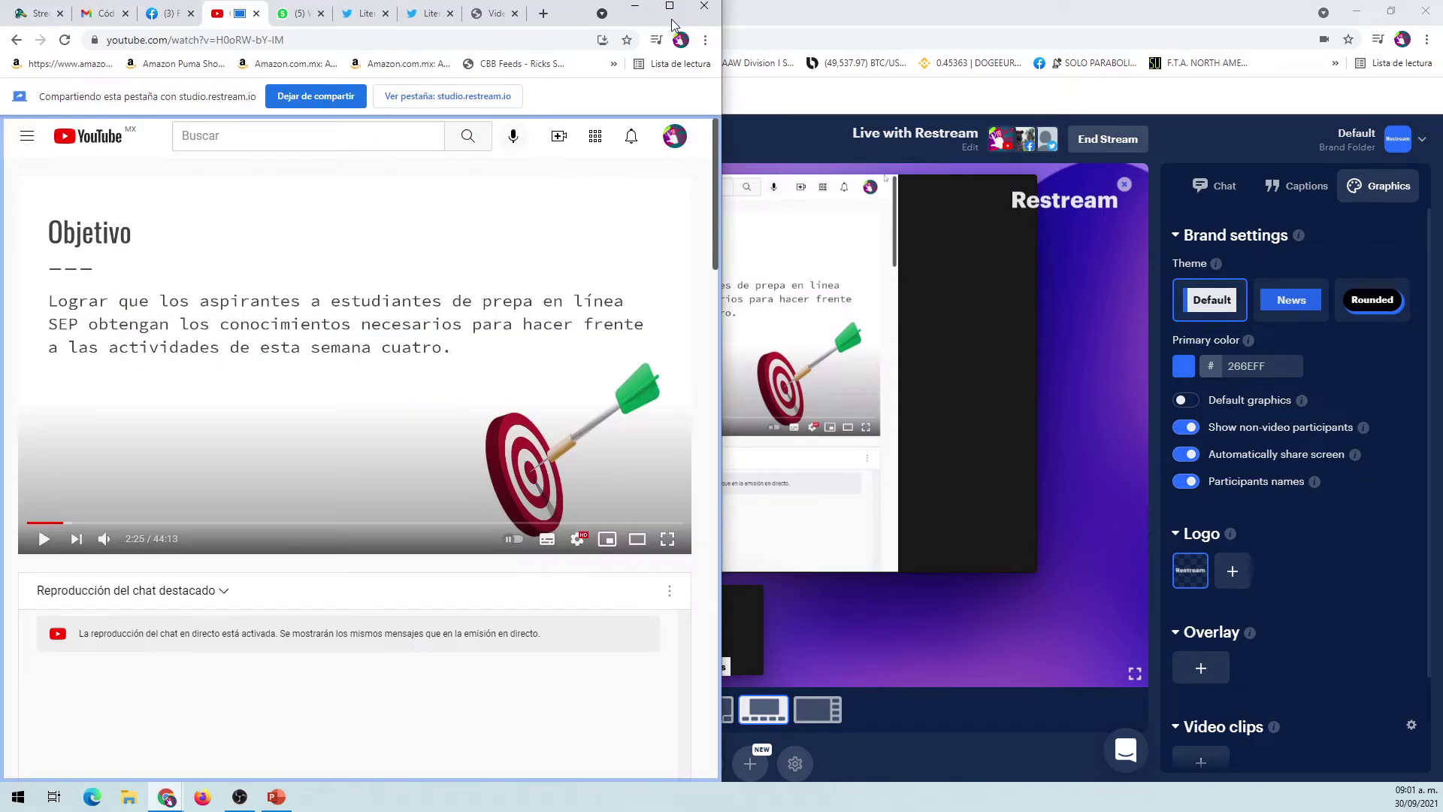
left_click(669, 6)
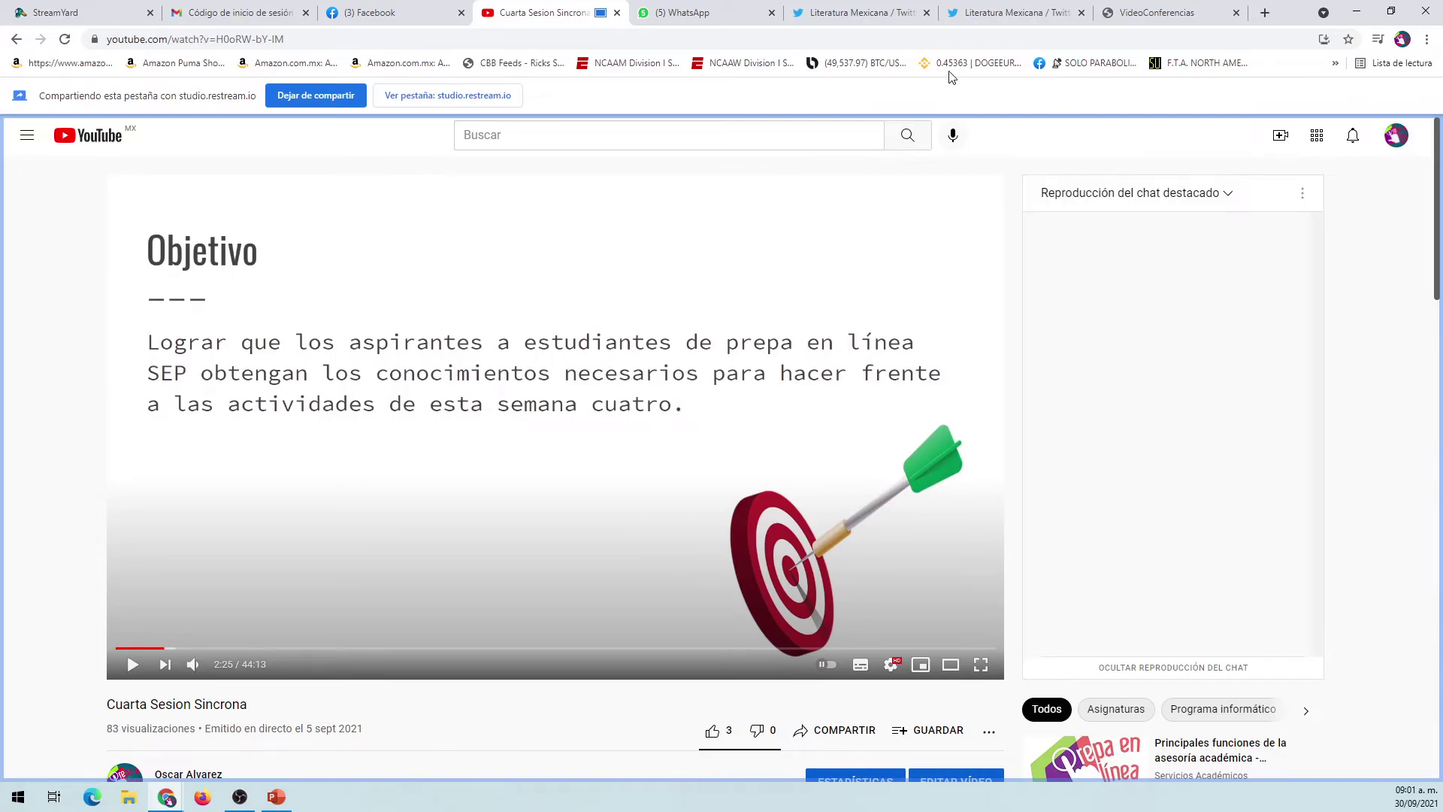
- Open the Literatura Mexicana broadcast from the latest home-timeline tweet, then open a blank tab
left_click(841, 12)
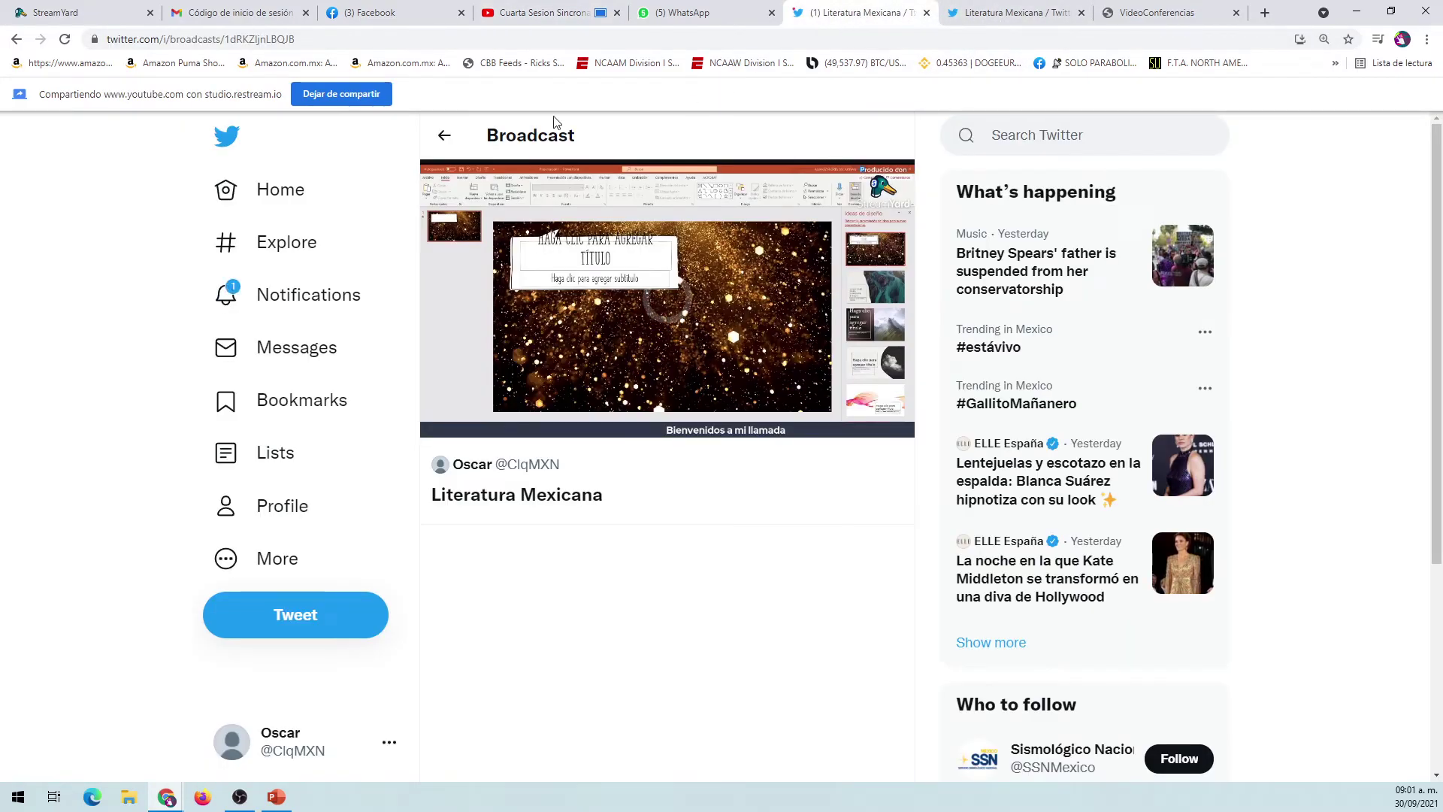
left_click(227, 140)
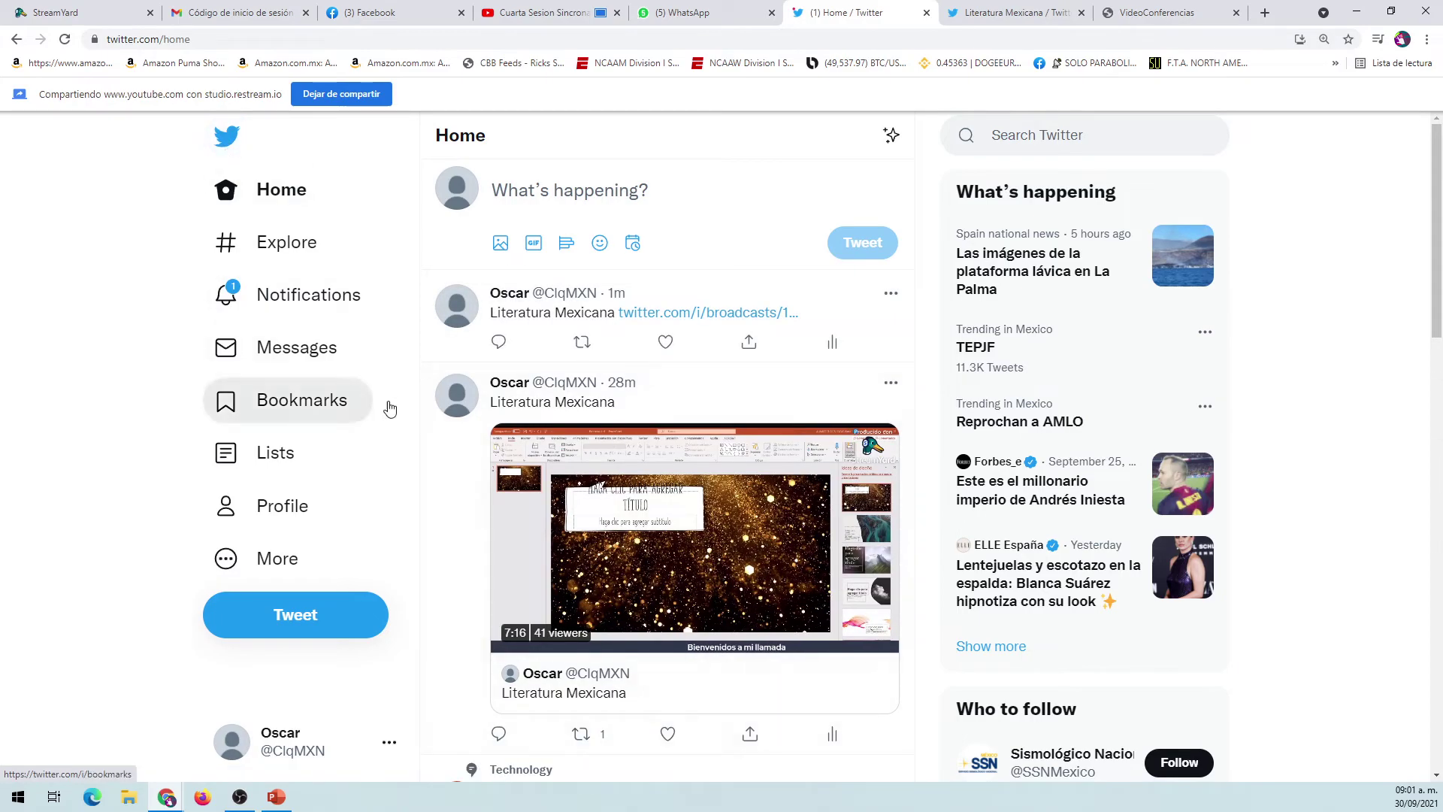
left_click(715, 314)
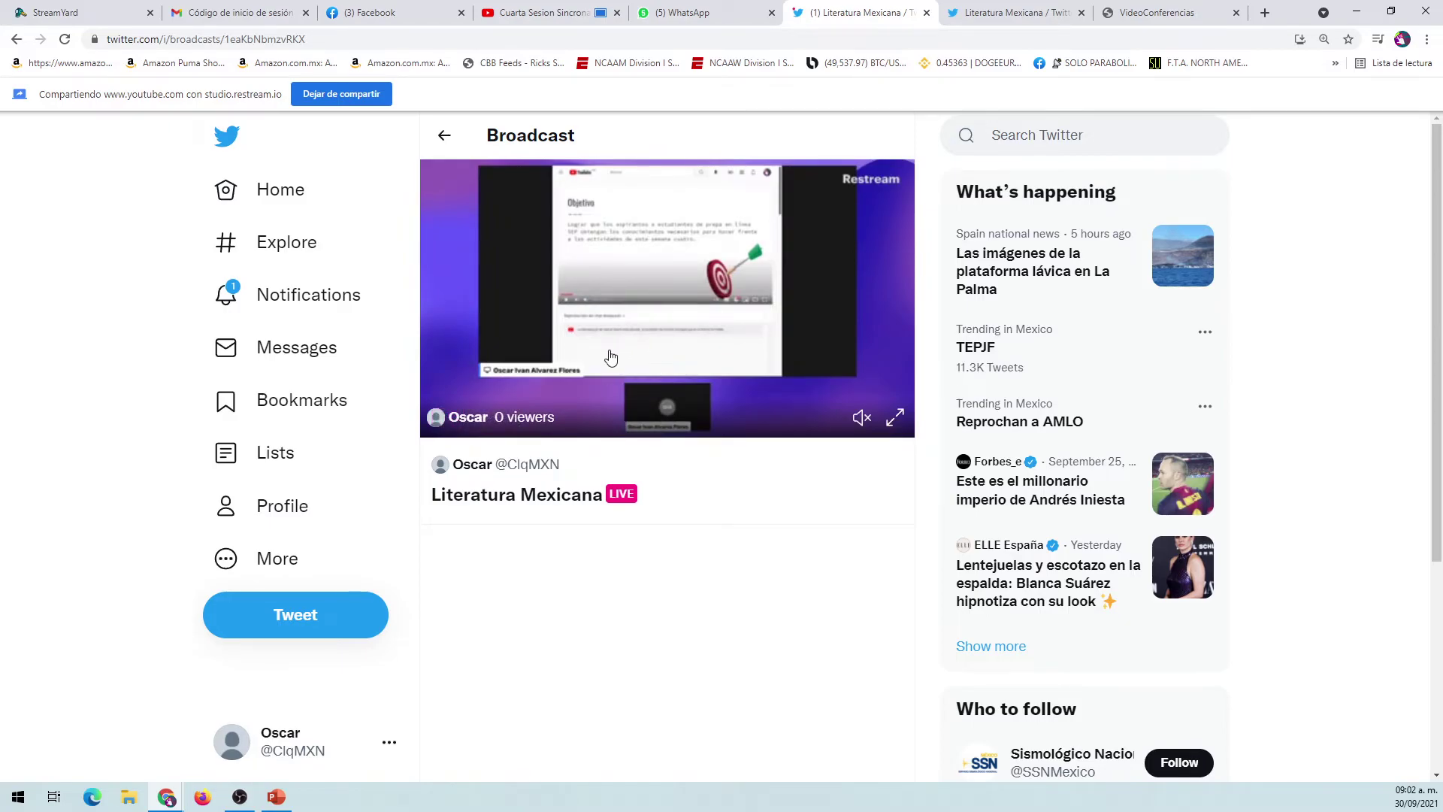
left_click(297, 300)
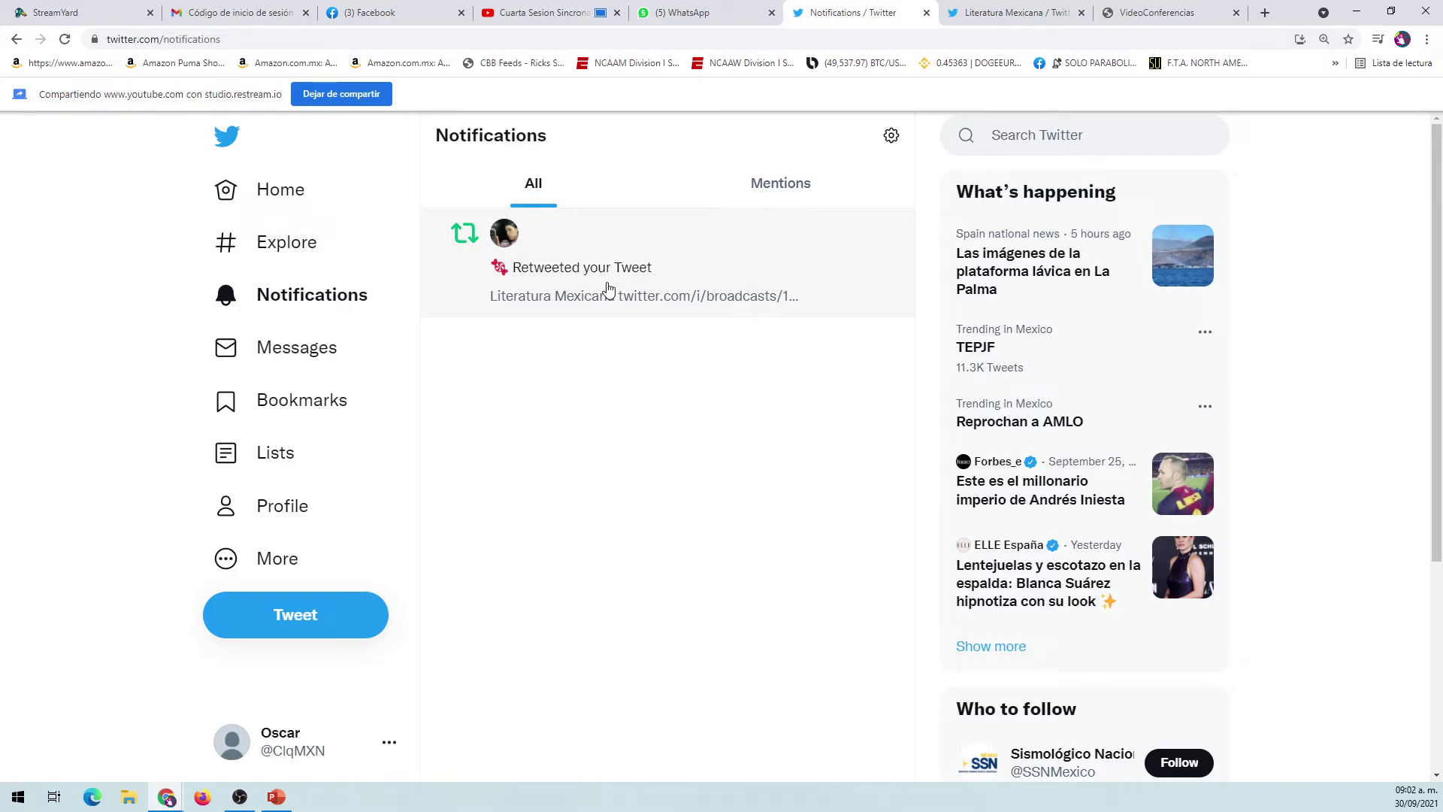
left_click(277, 194)
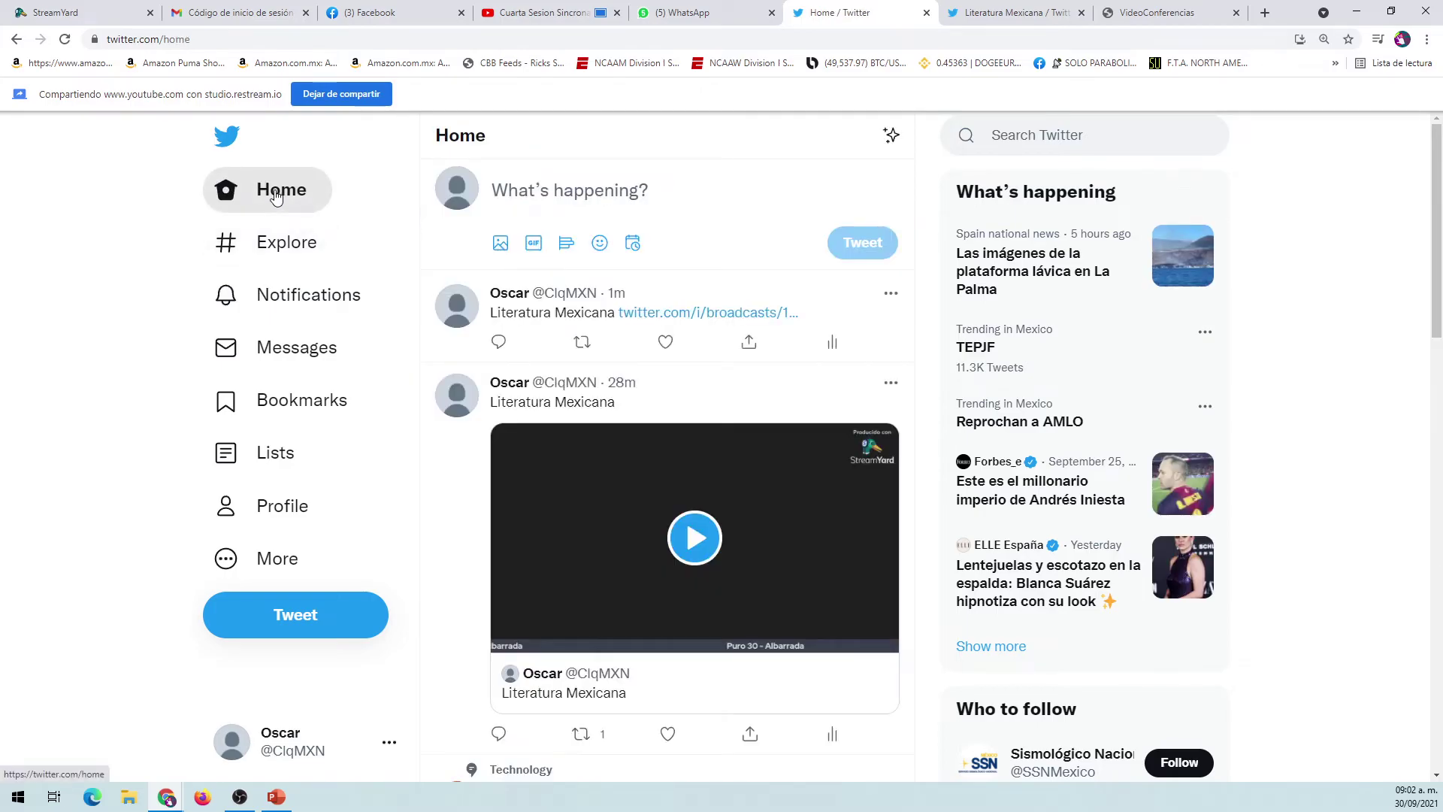
left_click(671, 312)
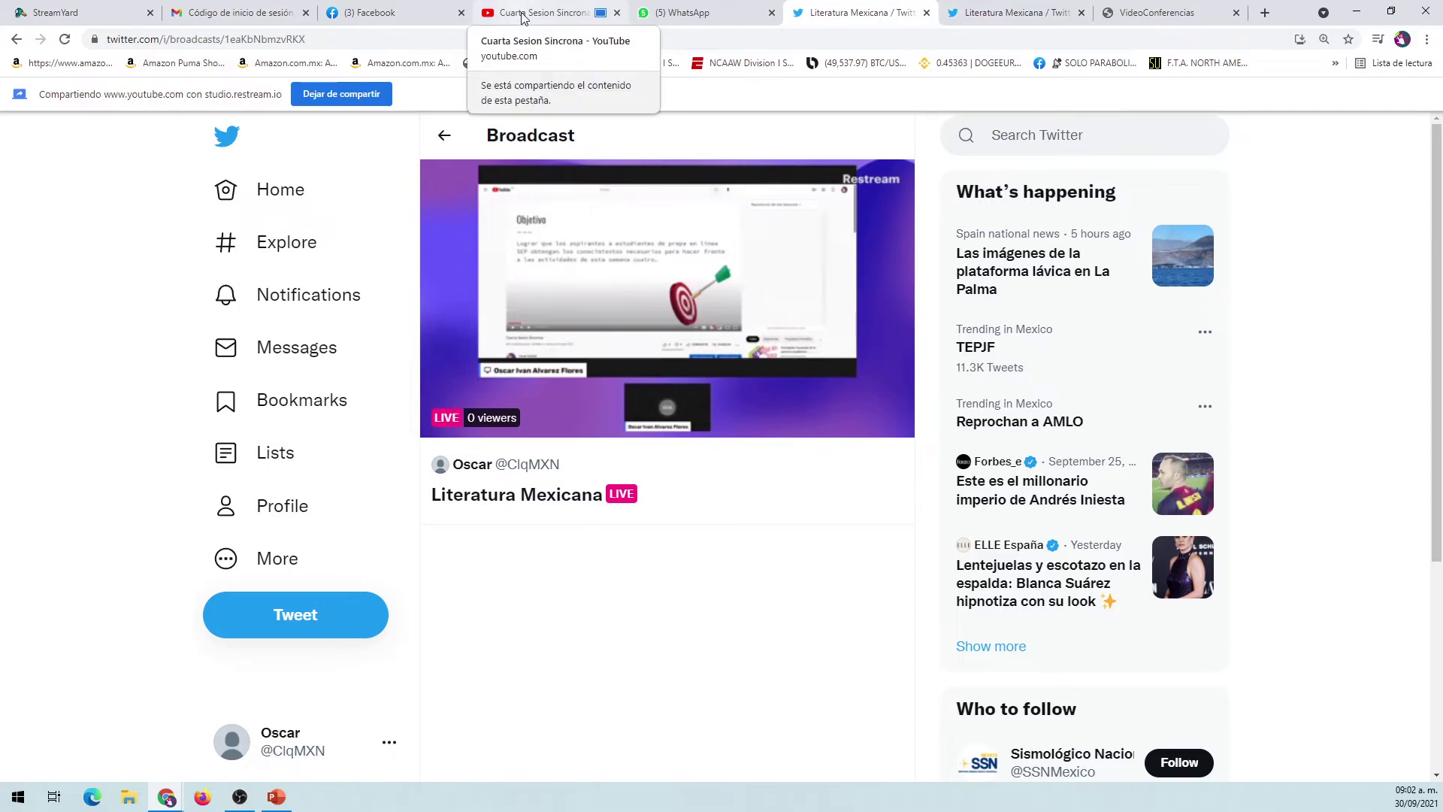
left_click(1265, 13)
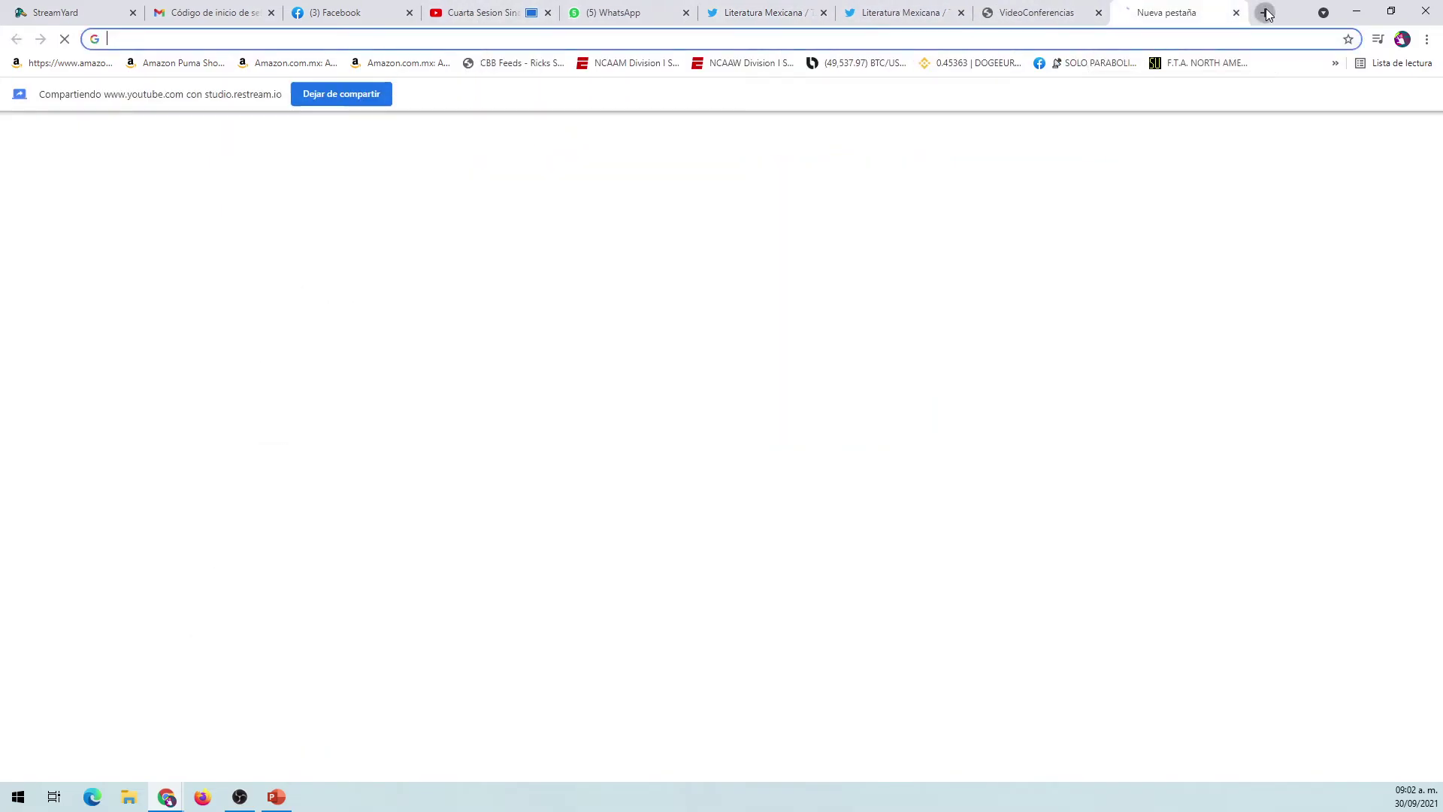
- Load youtube in the new tab and check the VideoConferencias page with its embedded video
type("youtube.")
key("Return")
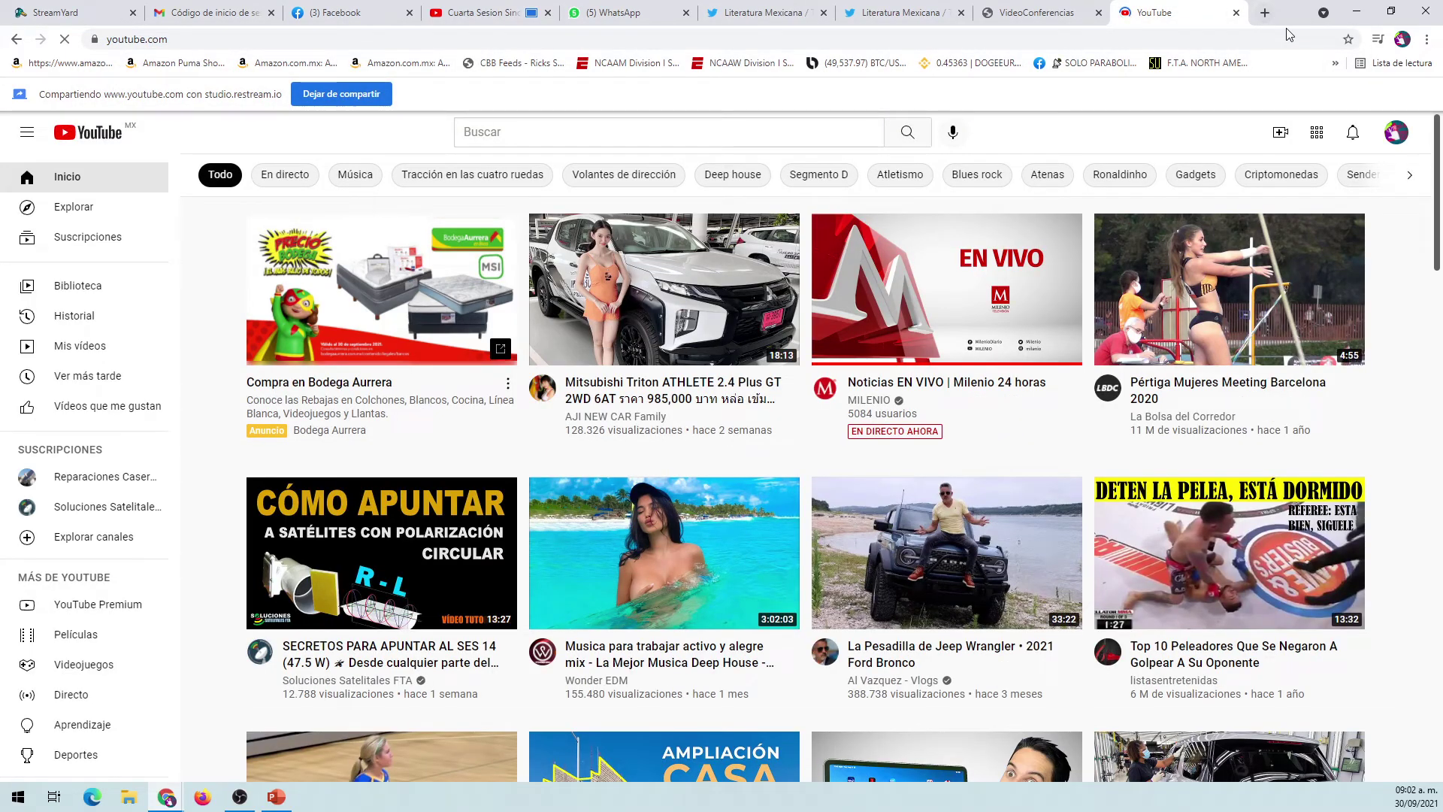
left_click(1029, 13)
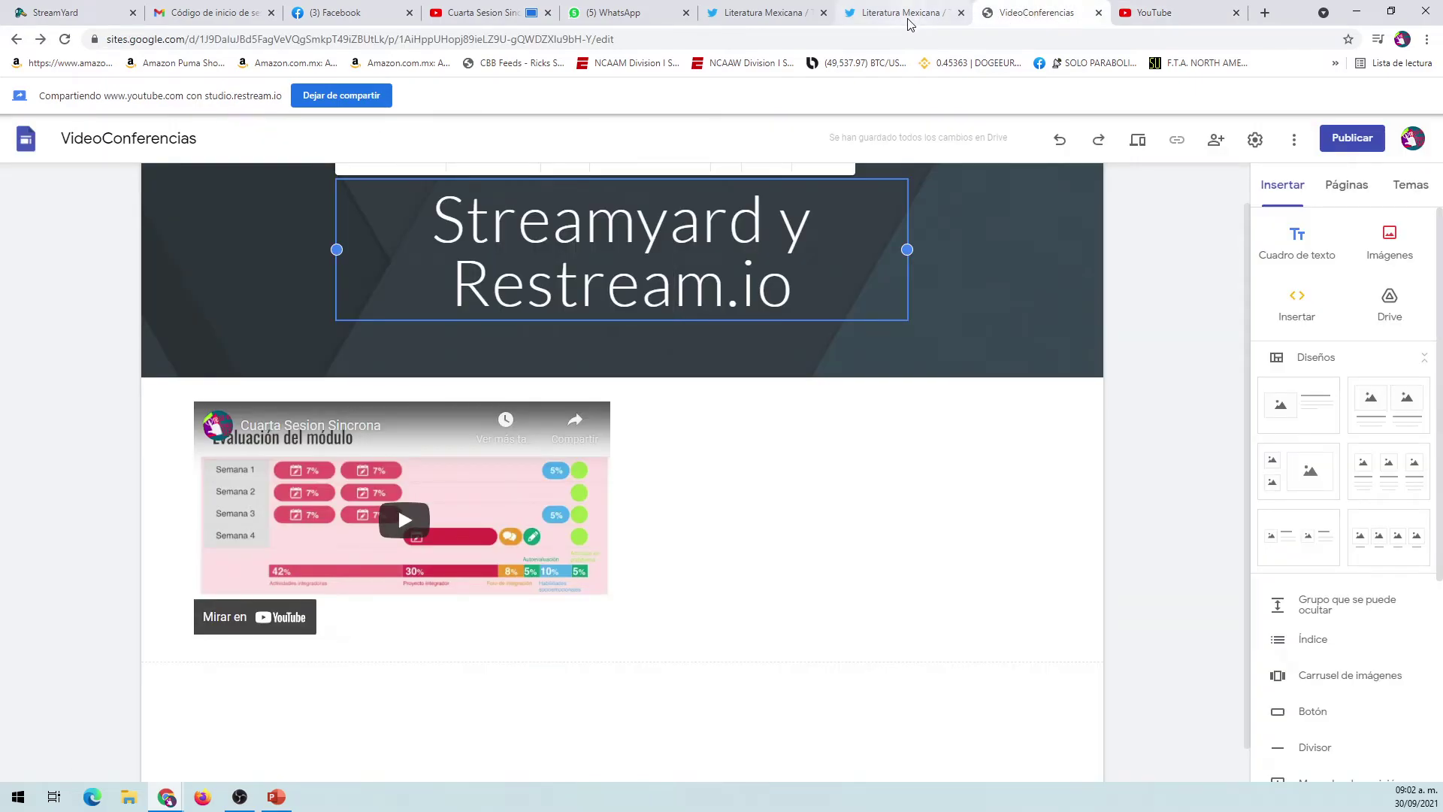
key("alt+Tab")
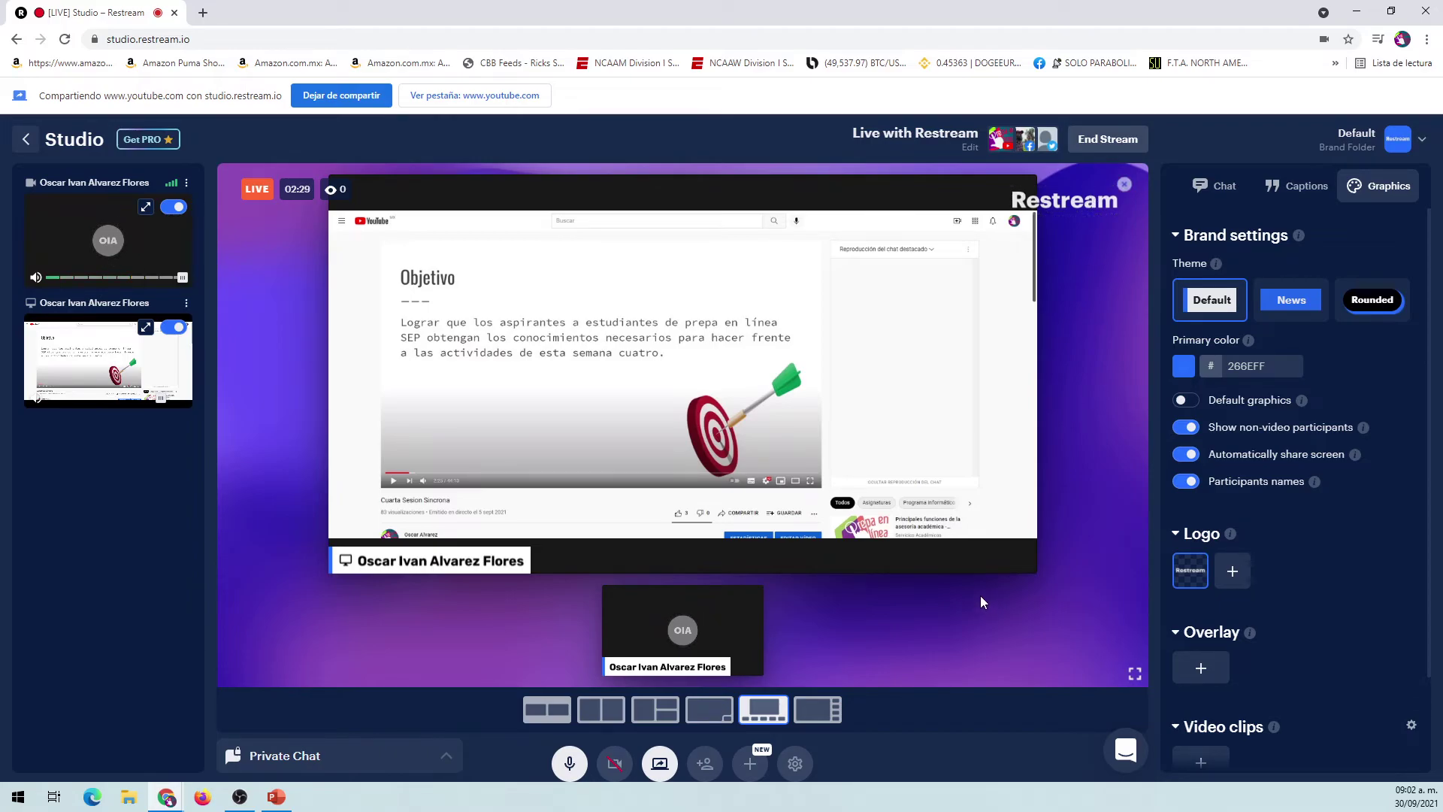
key("alt+Tab")
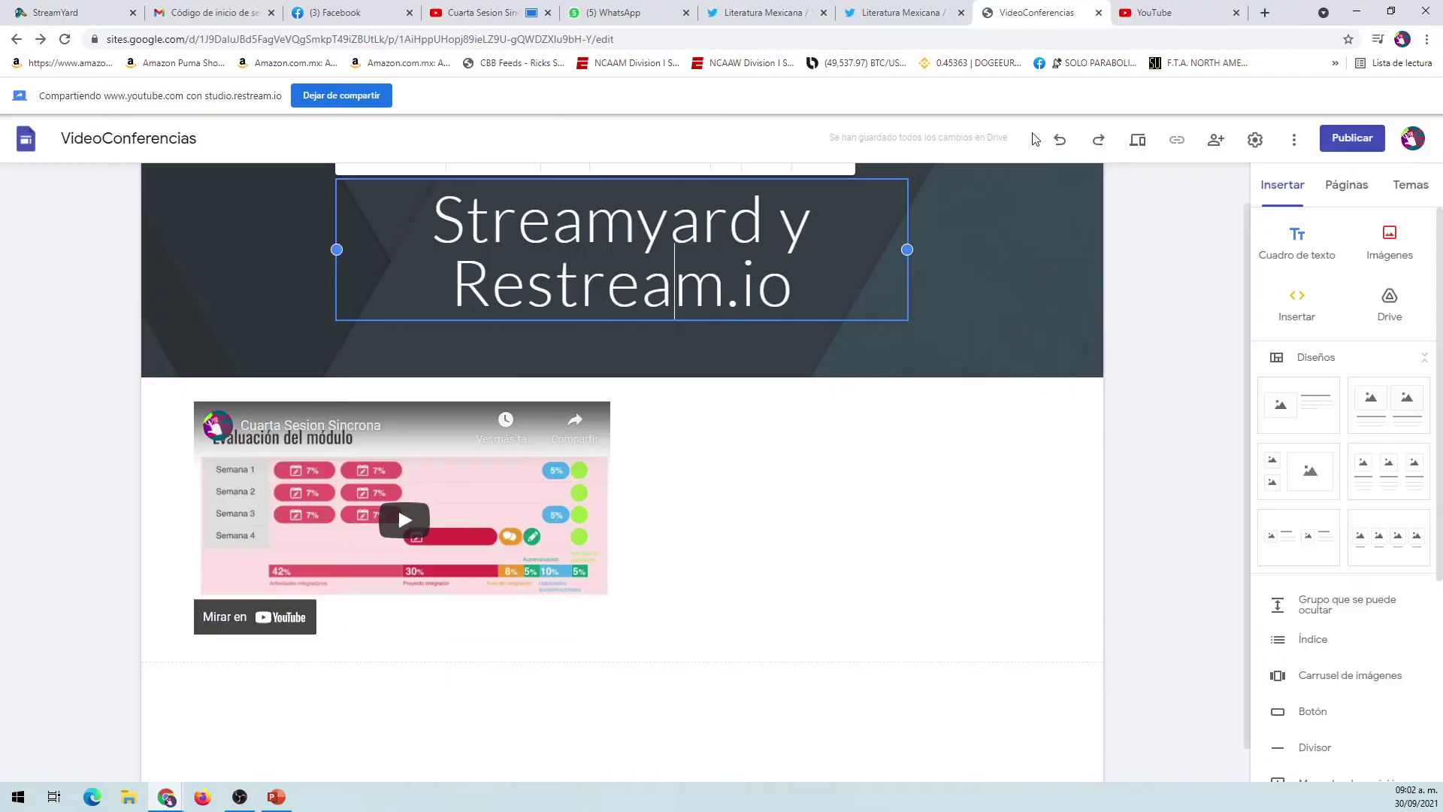
left_click(329, 12)
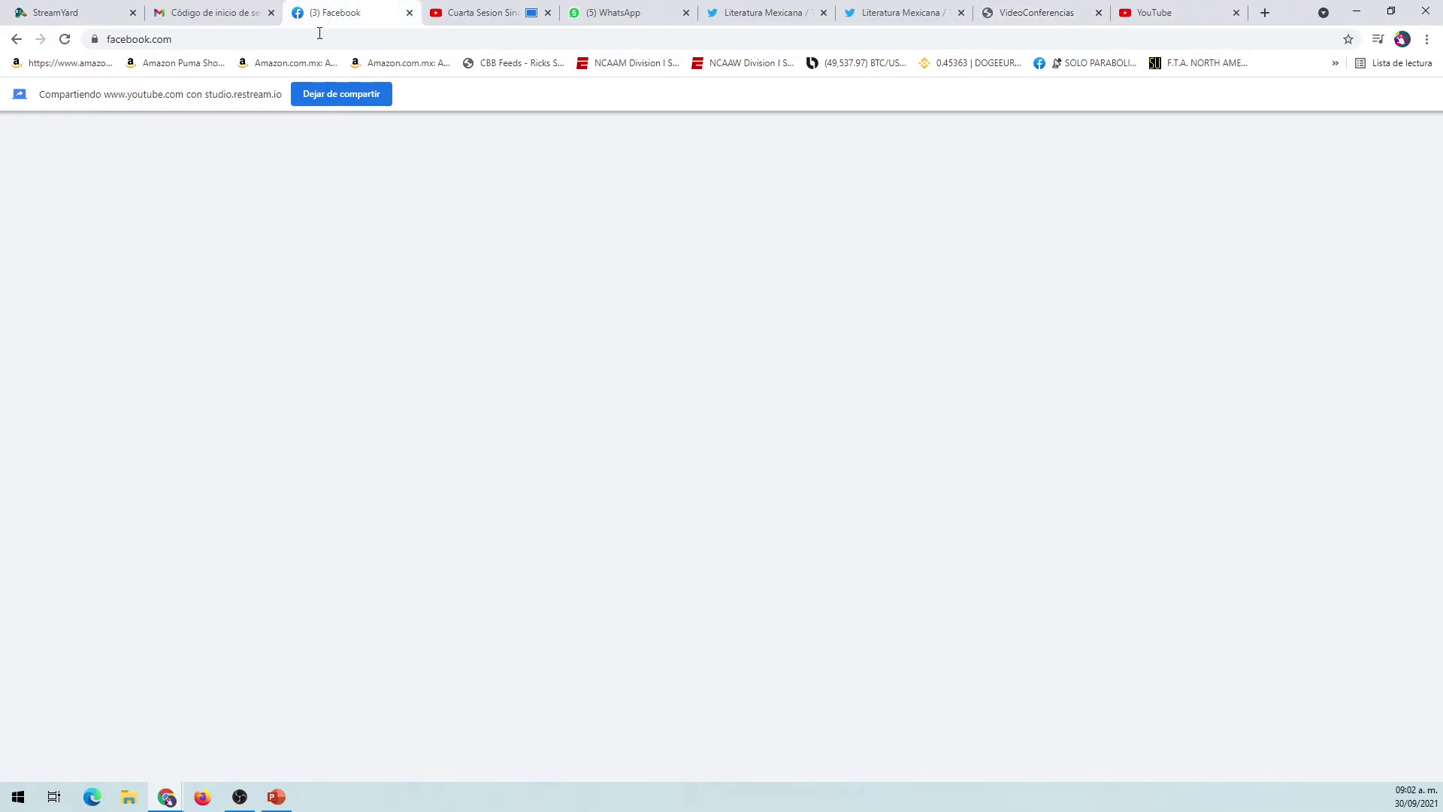
- Scroll to the live Literatura Mexicana post, mute it, and place the tab between the Twitter tabs
left_click(27, 141)
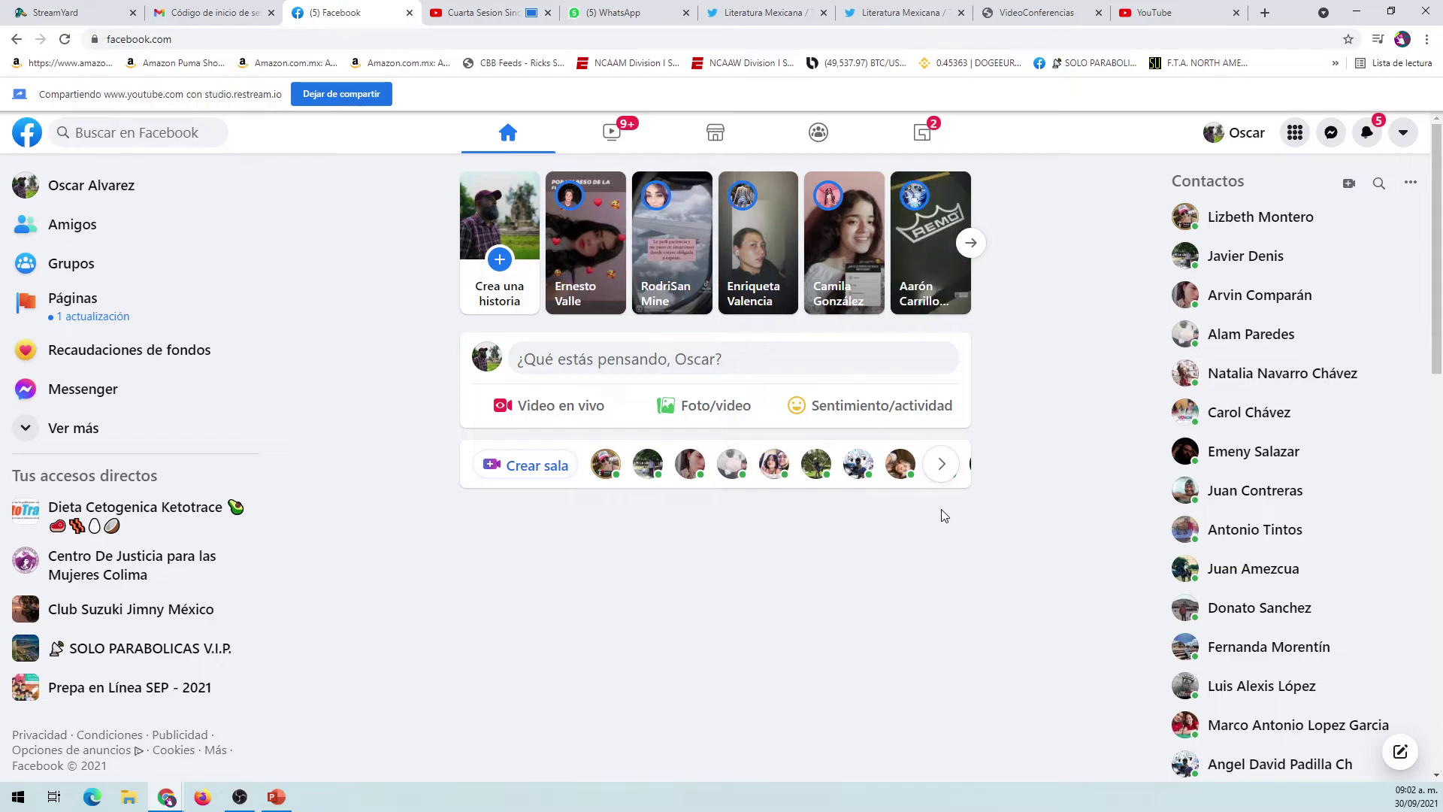
scroll(944, 517, "down", 3)
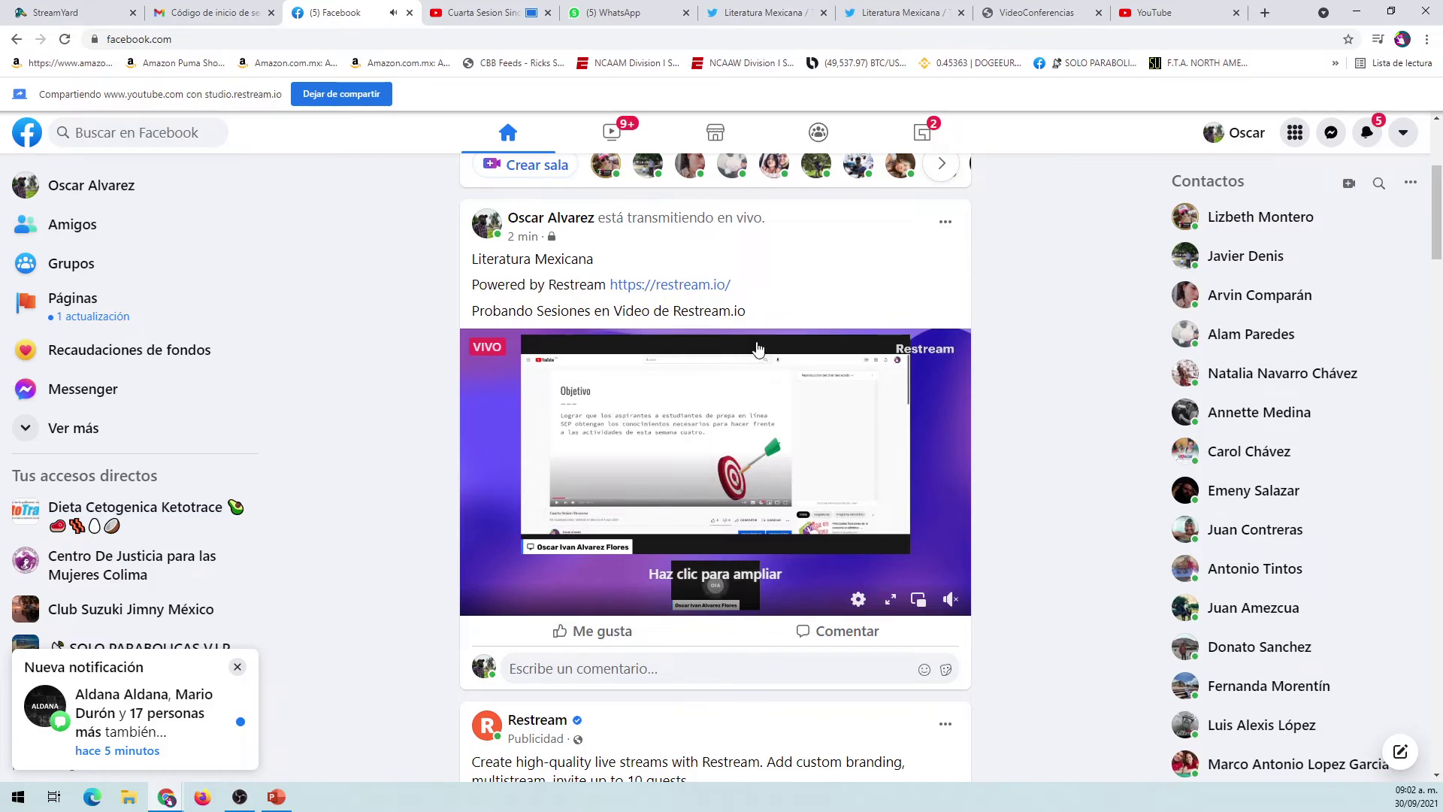
left_click(946, 224)
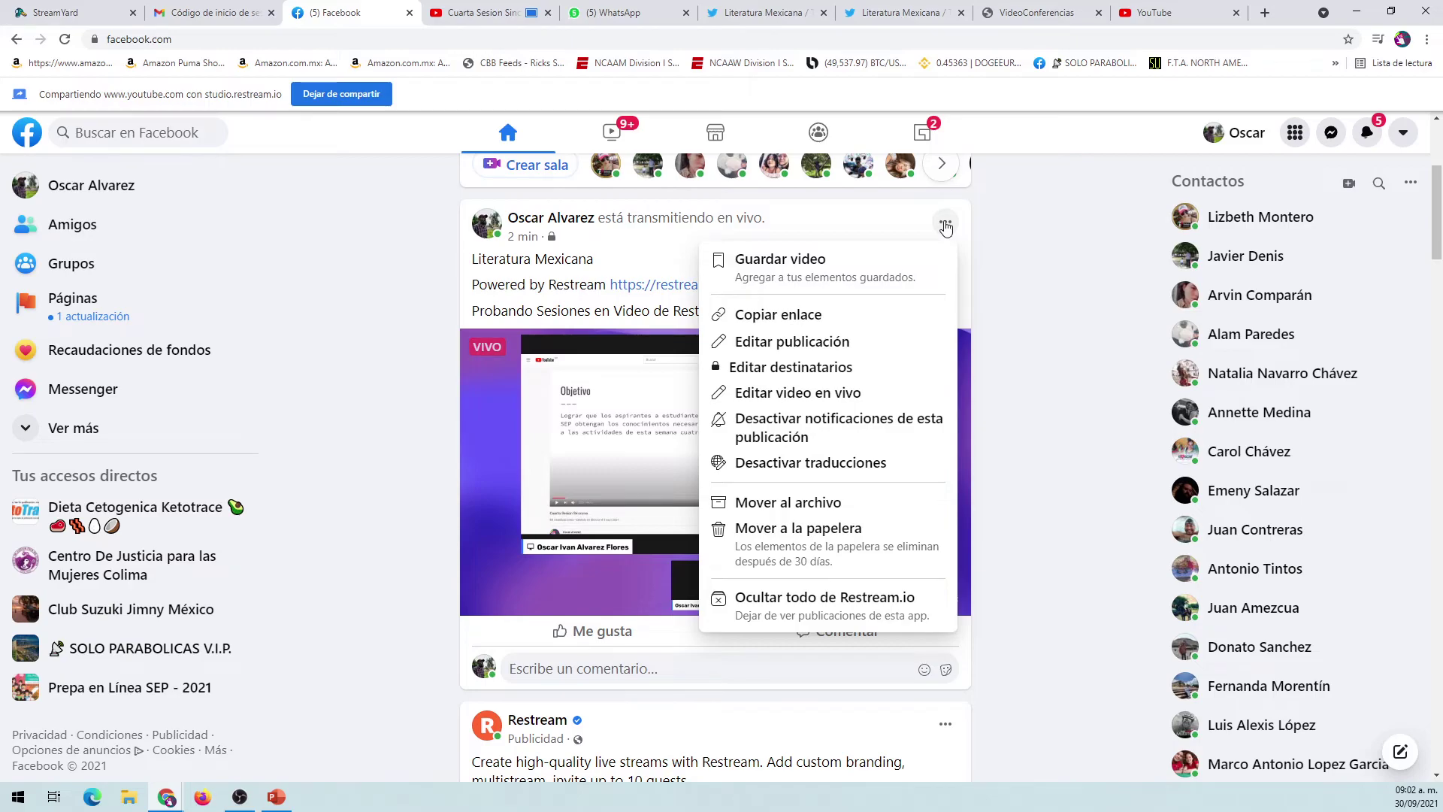
left_click(1041, 385)
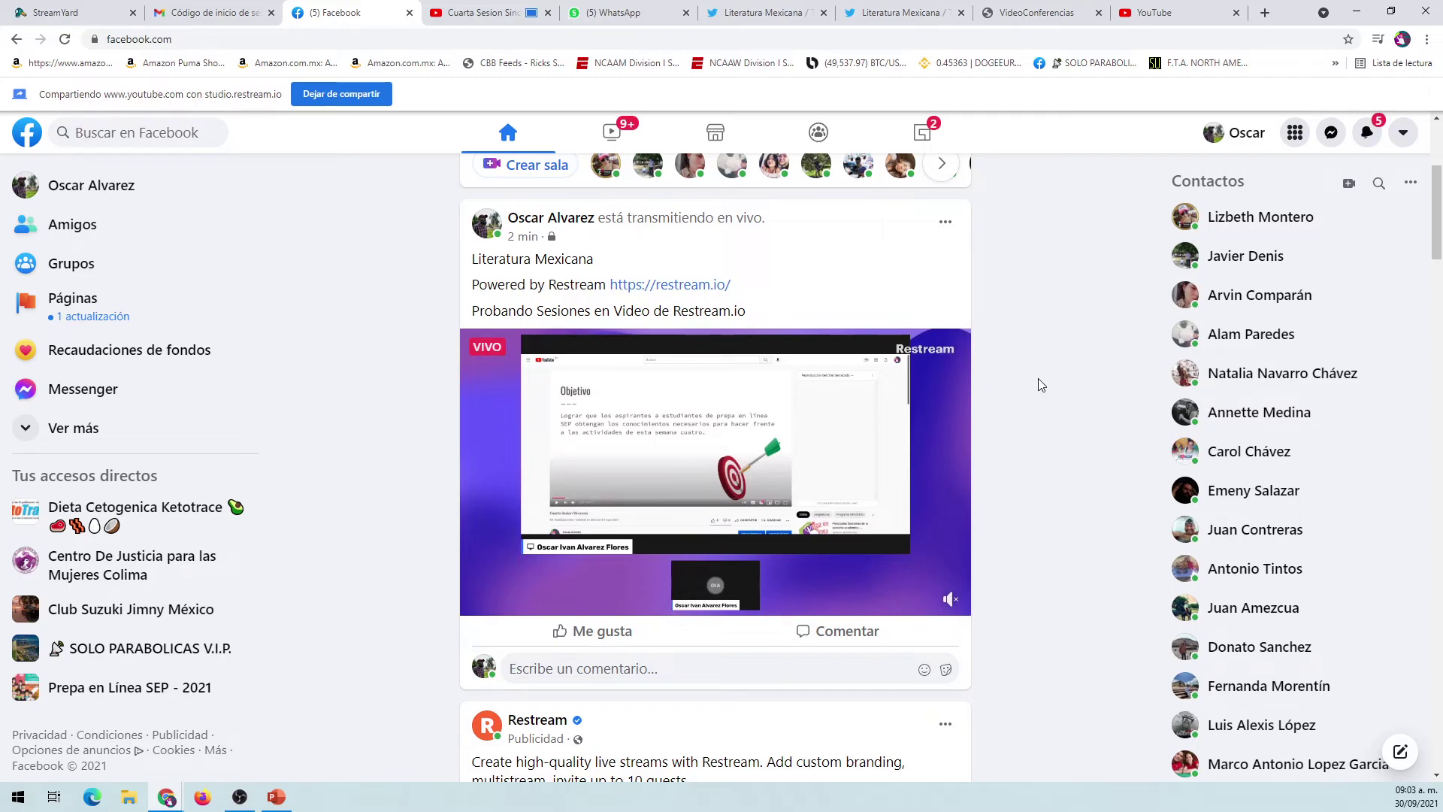
left_click(951, 599)
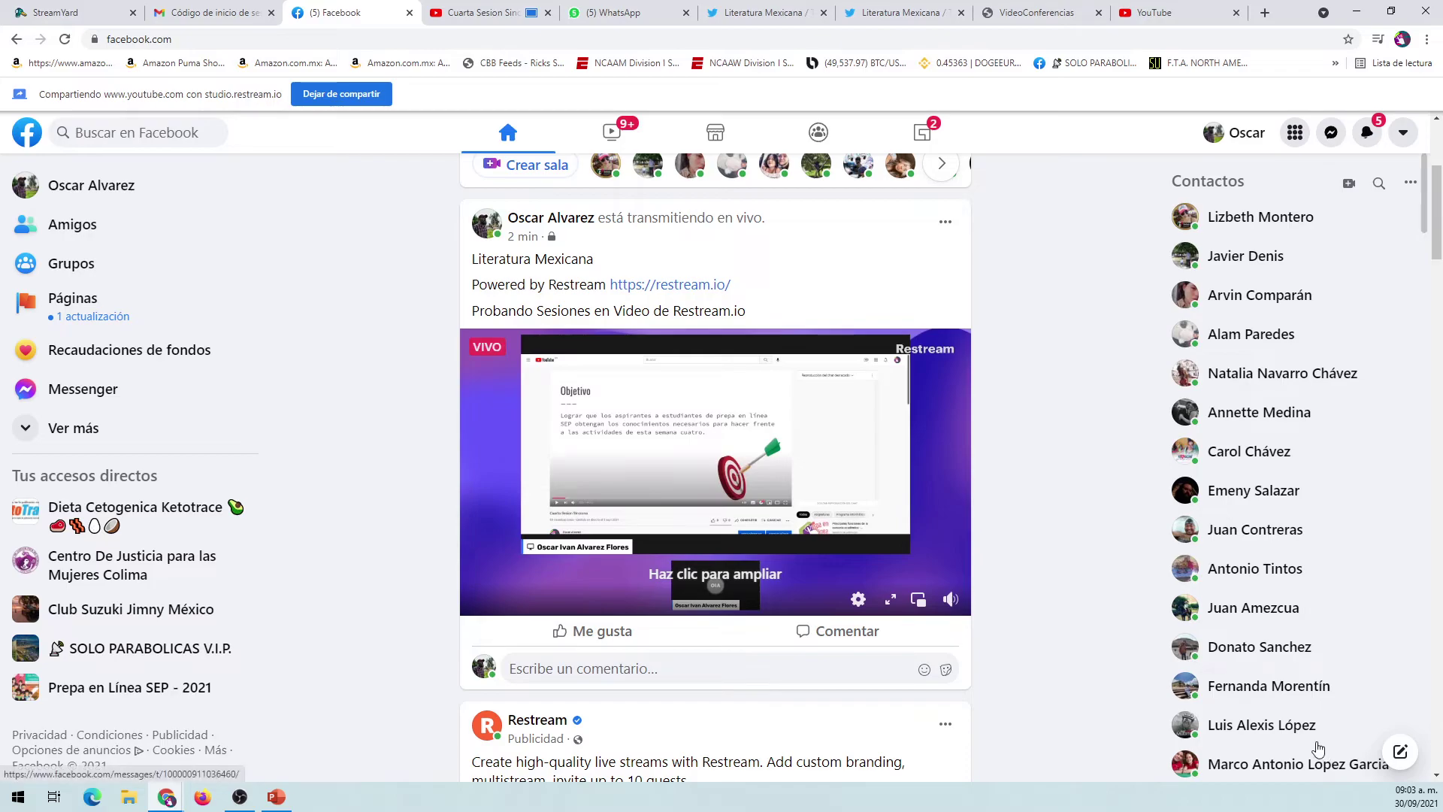
mouse_move(954, 605)
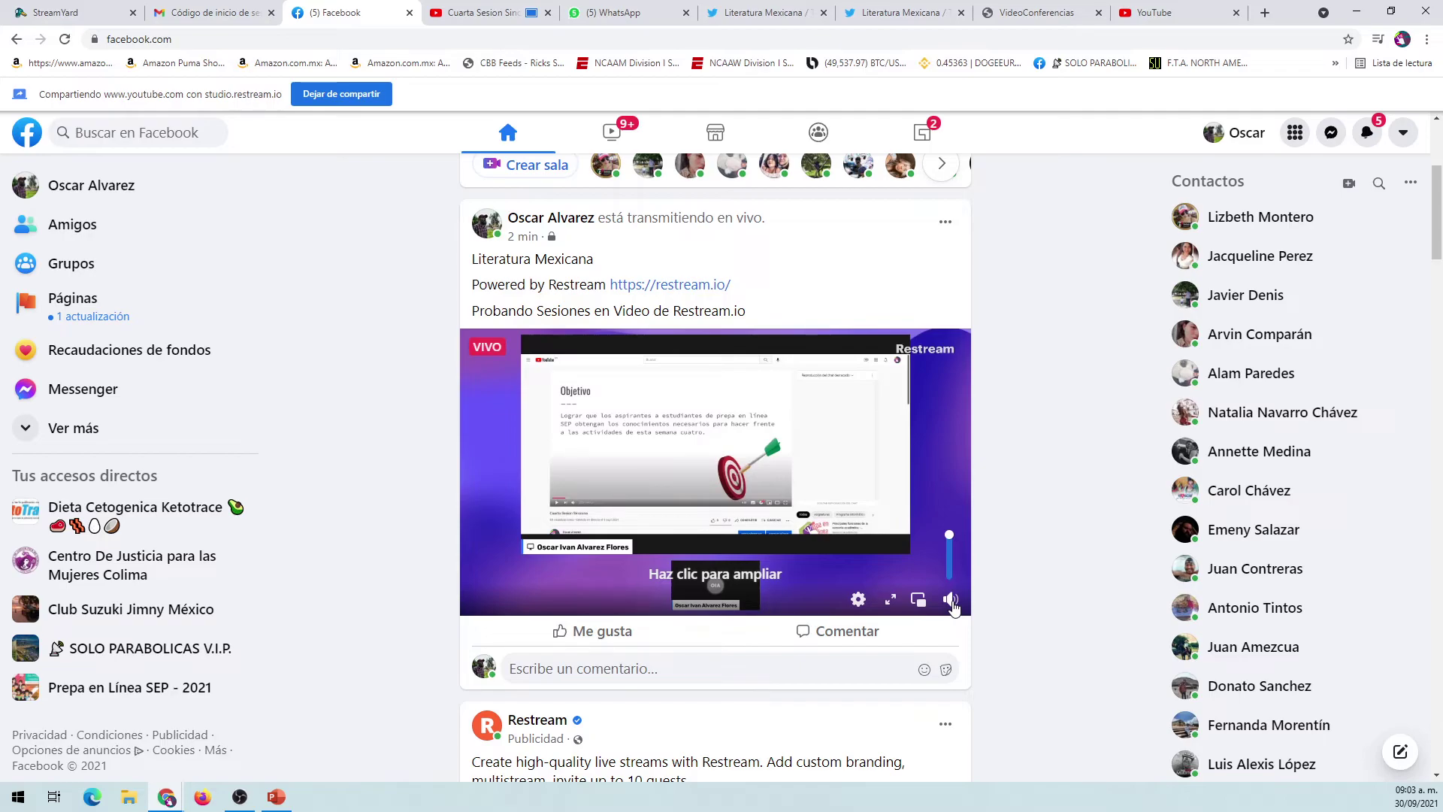
left_click(951, 601)
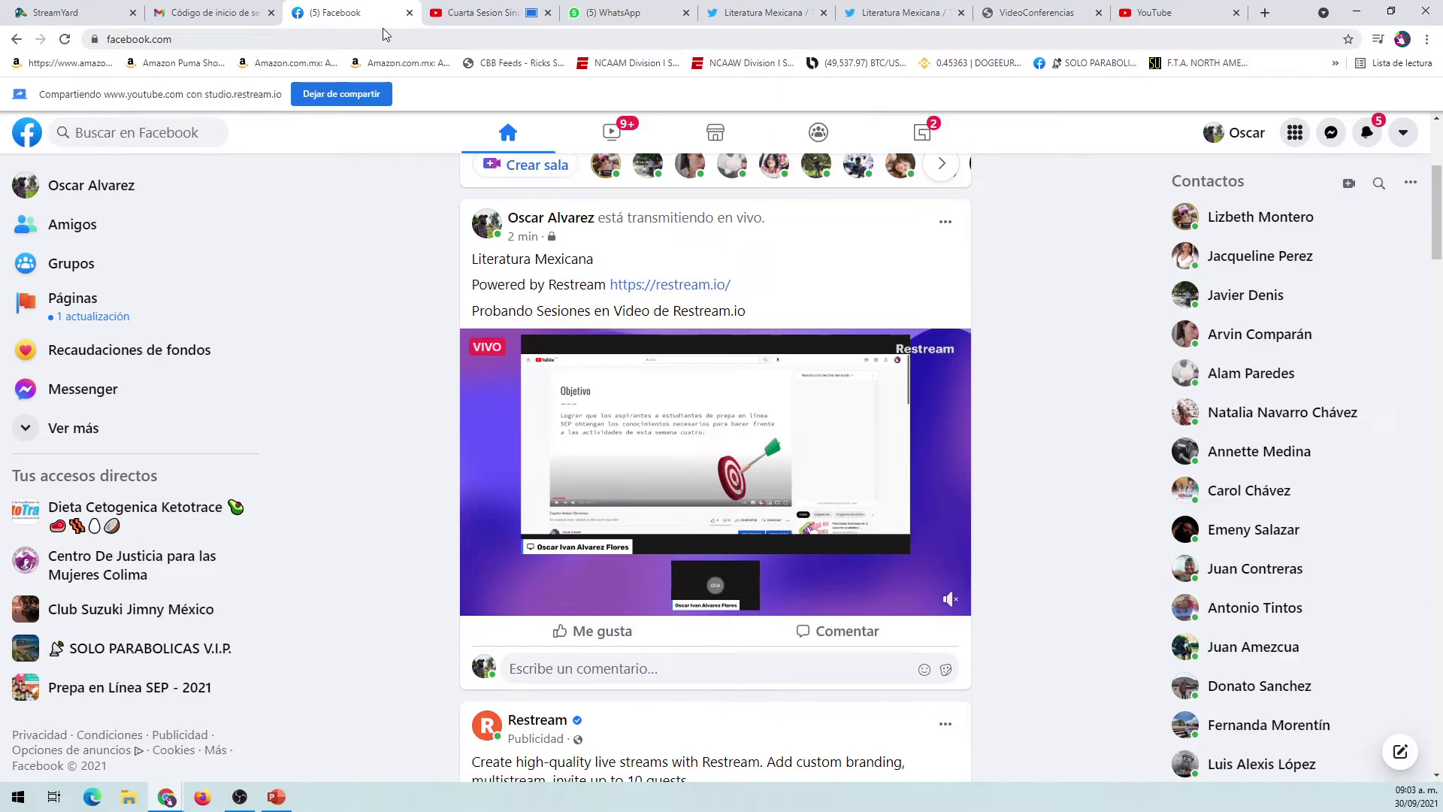
left_click_drag(349, 18, 764, 18)
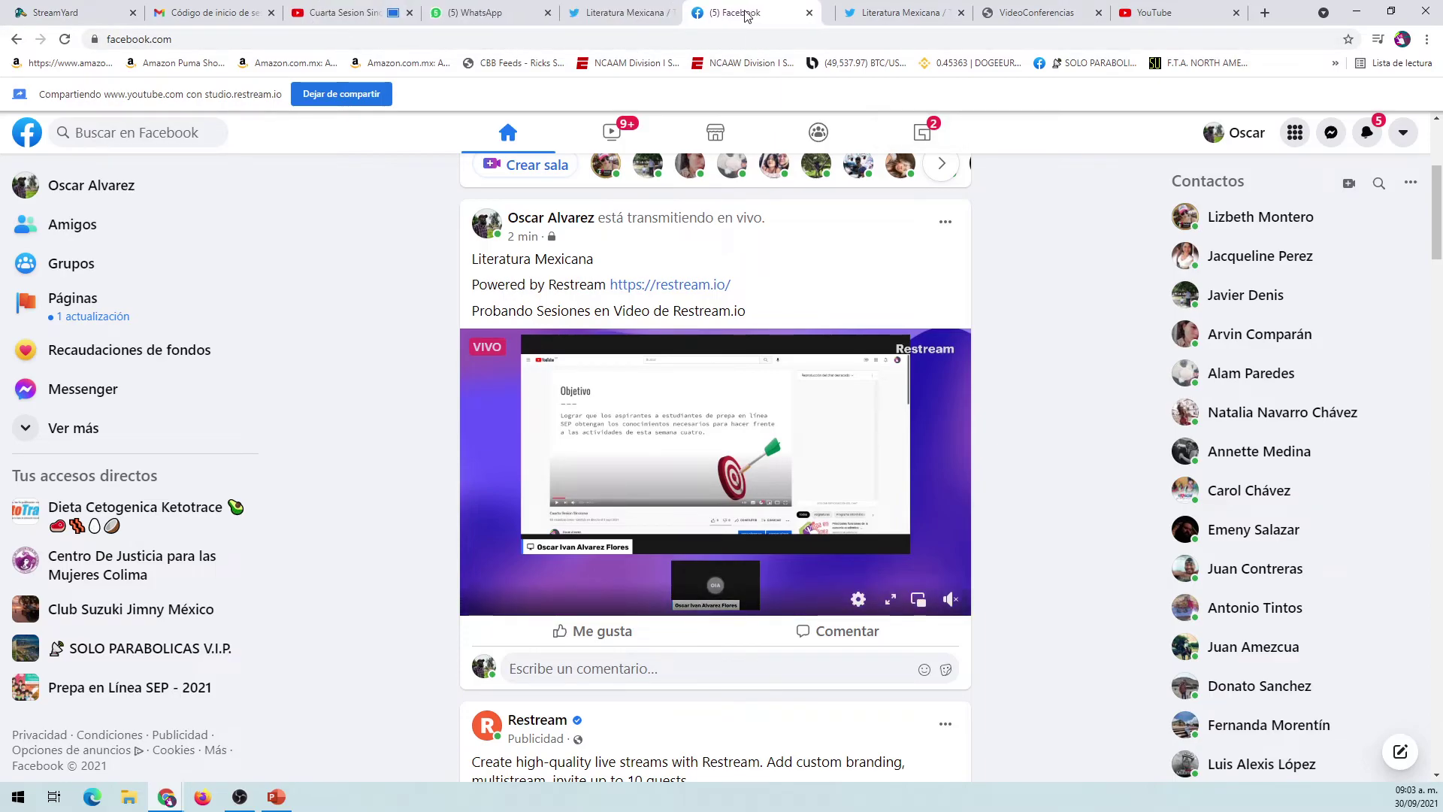
- Reach YouTube Studio's Channel content via Create > Subir vídeo, then return to Restream Studio
left_click(869, 13)
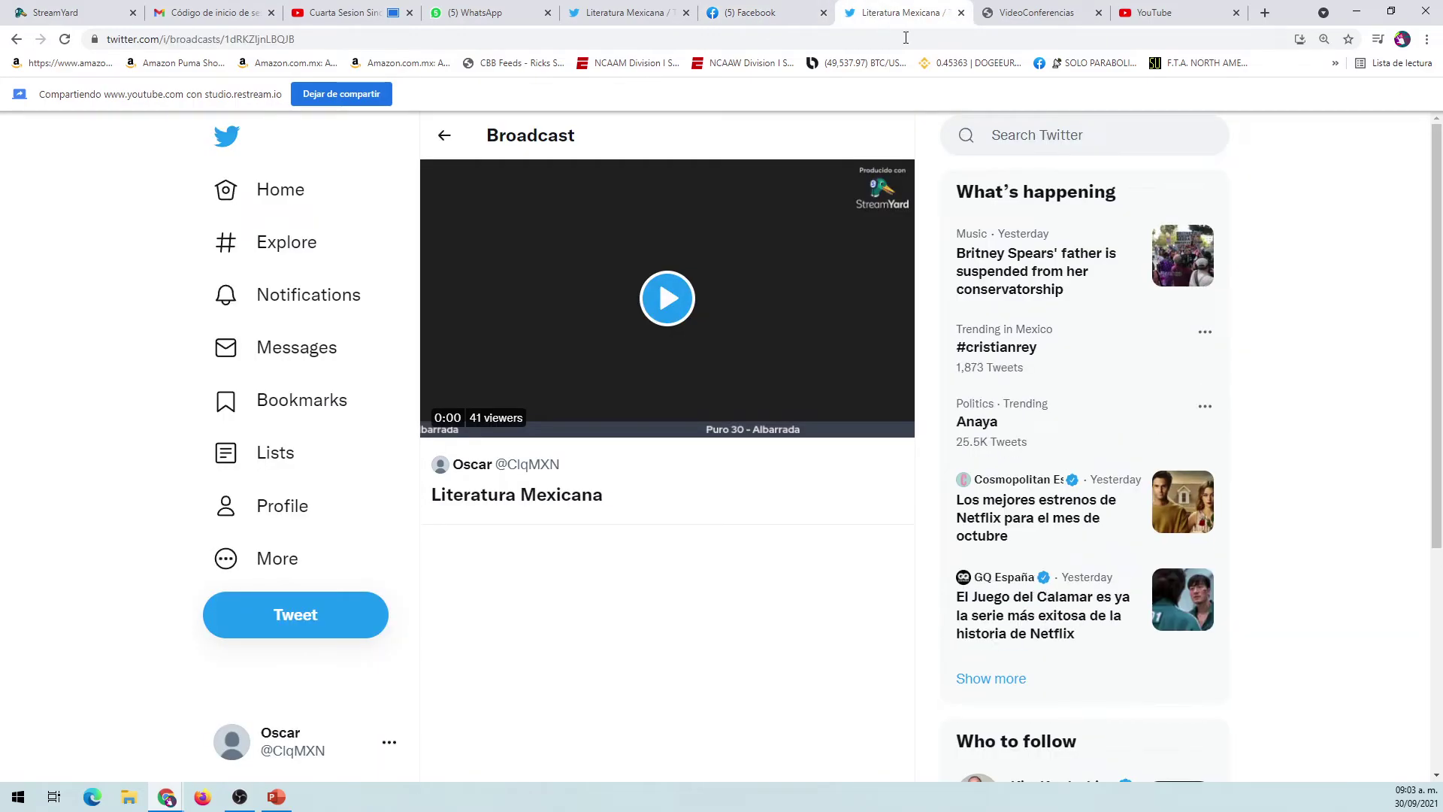
left_click(1134, 16)
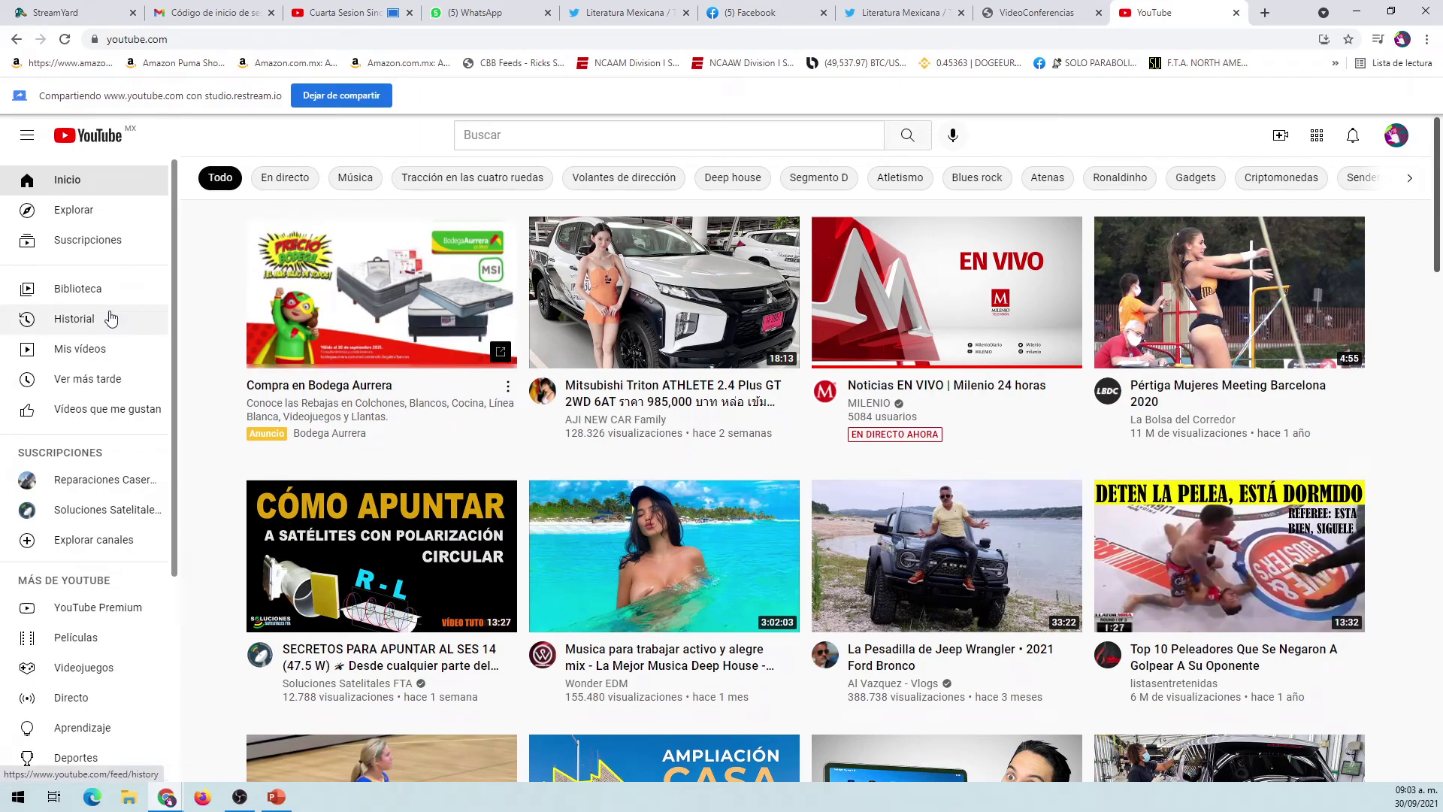
left_click(1282, 137)
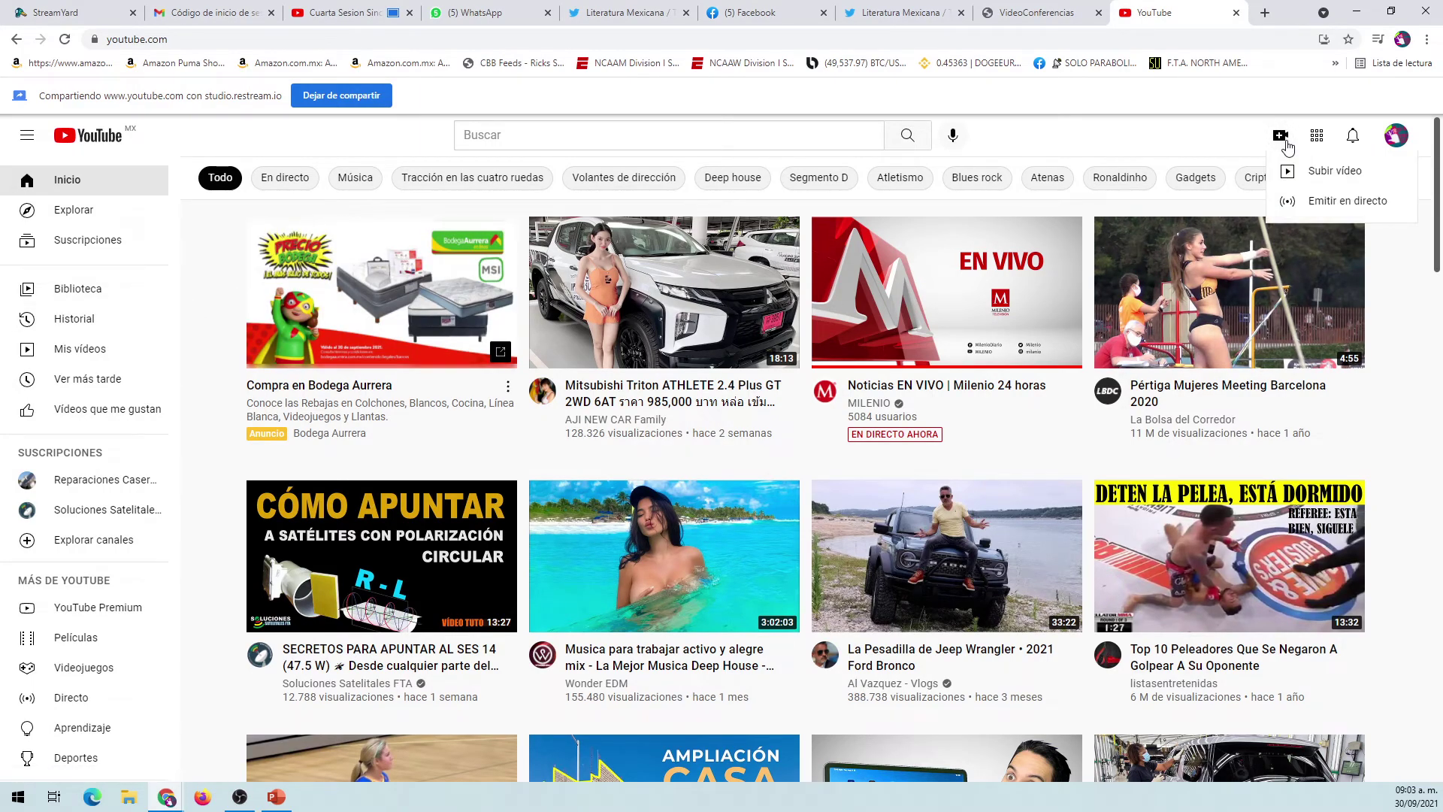
left_click(1324, 171)
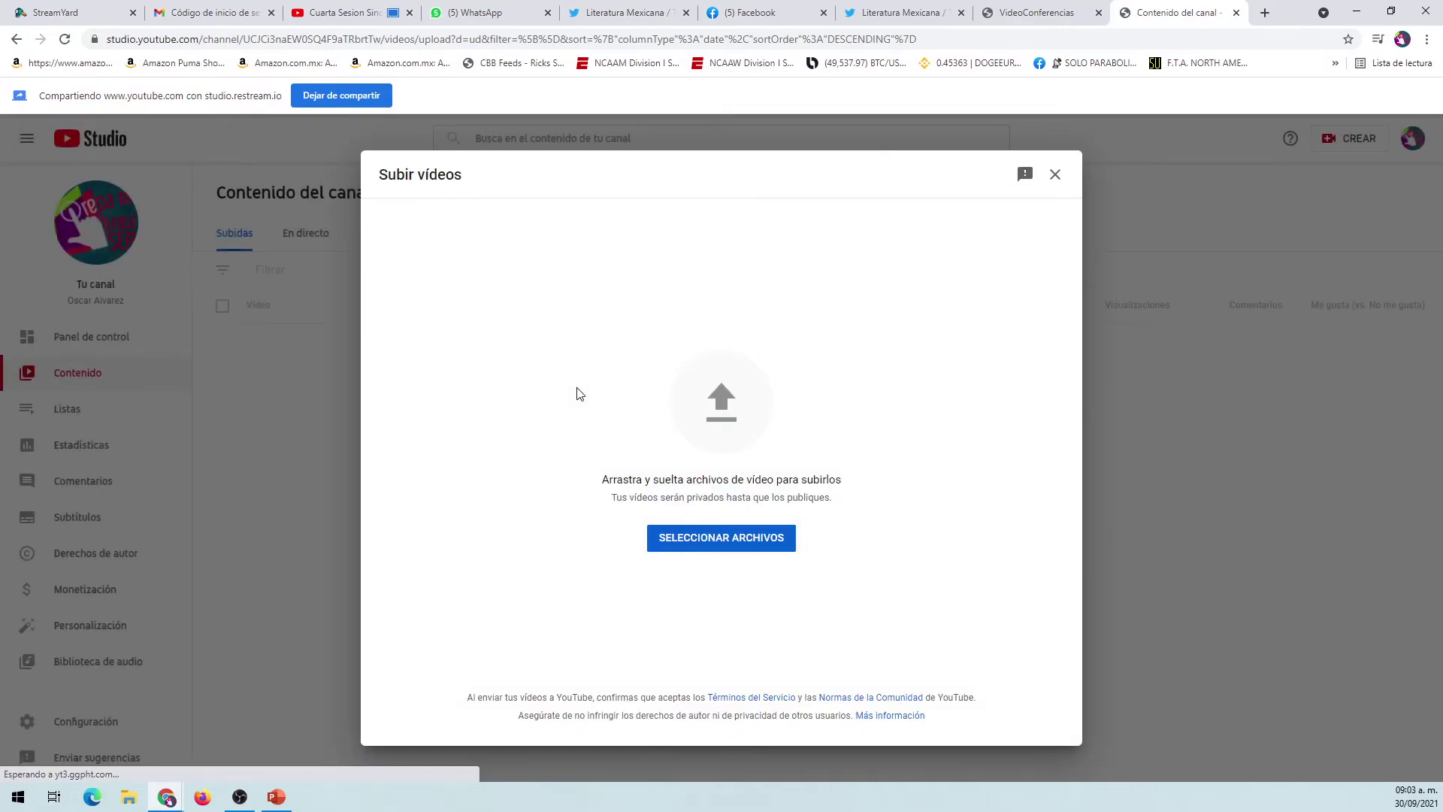
left_click(1055, 175)
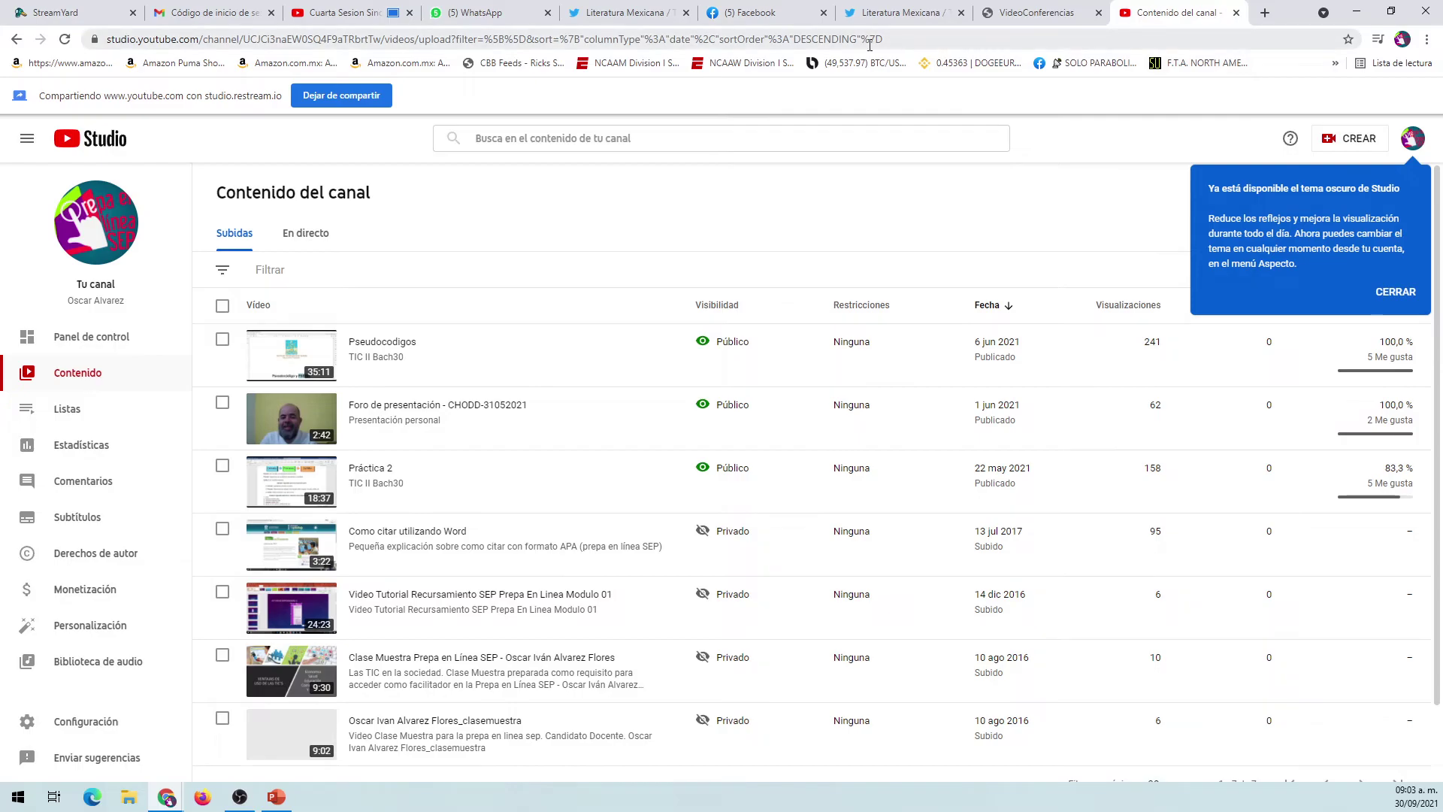
key("alt+Tab")
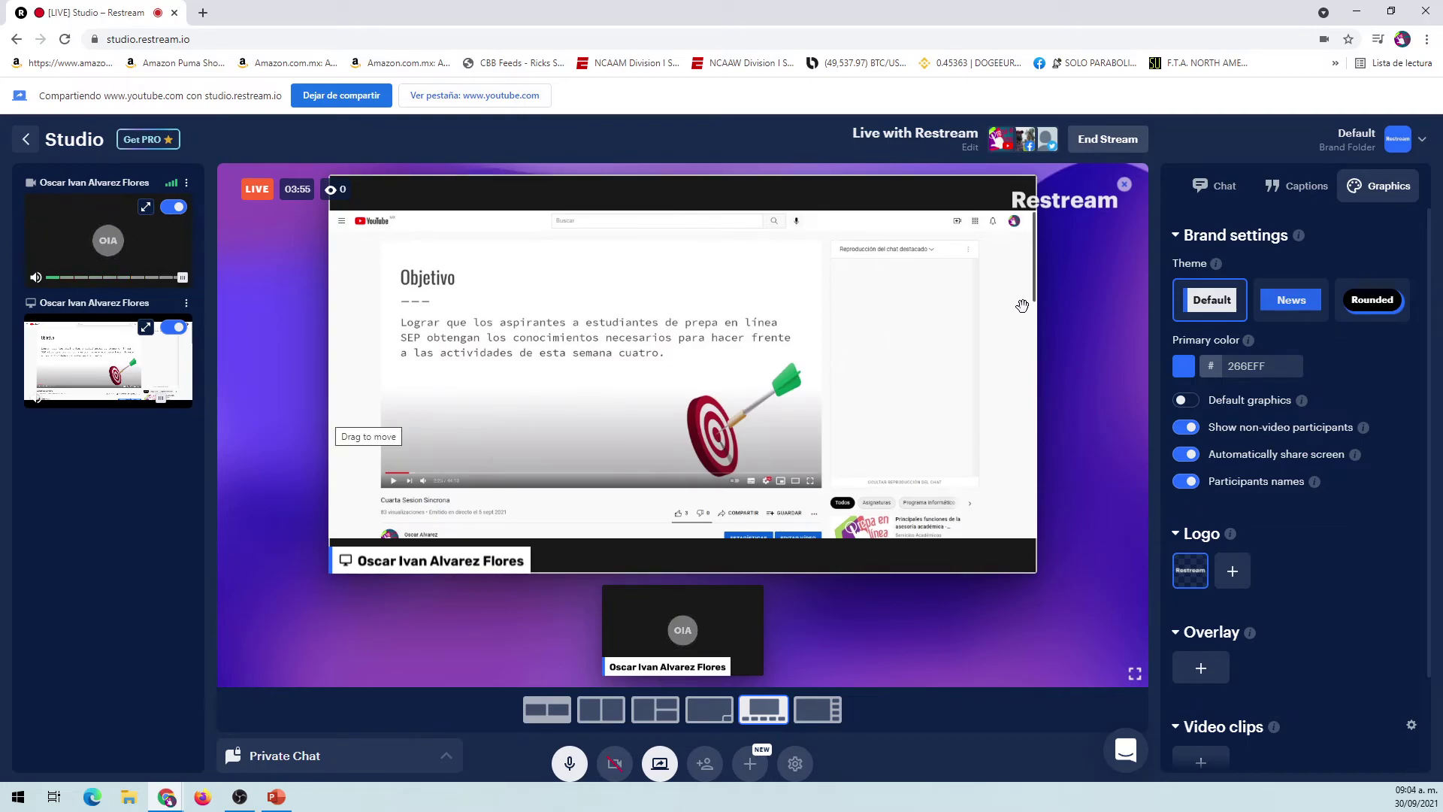
- Review Restream's brand folders and advanced audio/video settings, then go back to the shared YouTube tab
left_click(1422, 149)
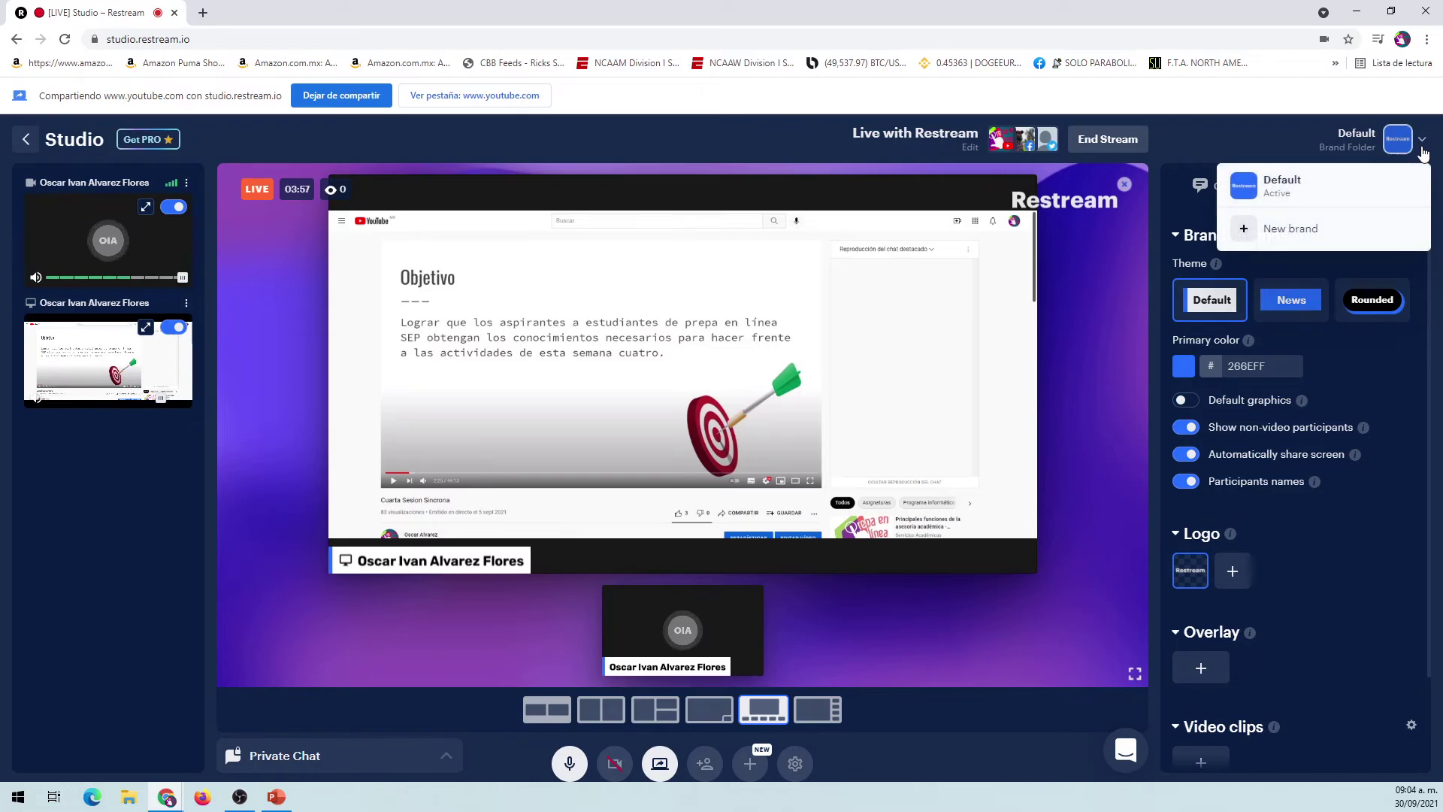
left_click(1422, 149)
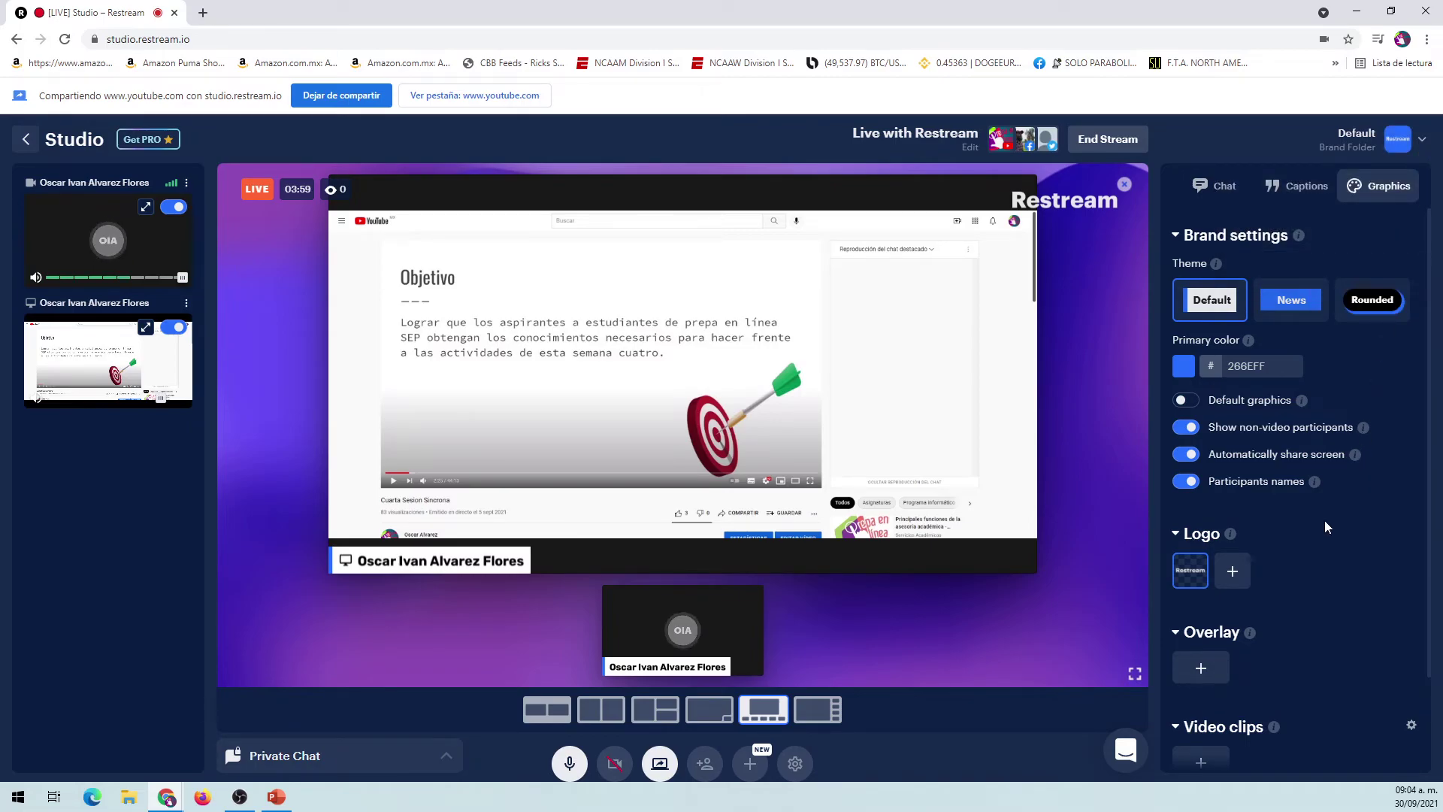
left_click(801, 770)
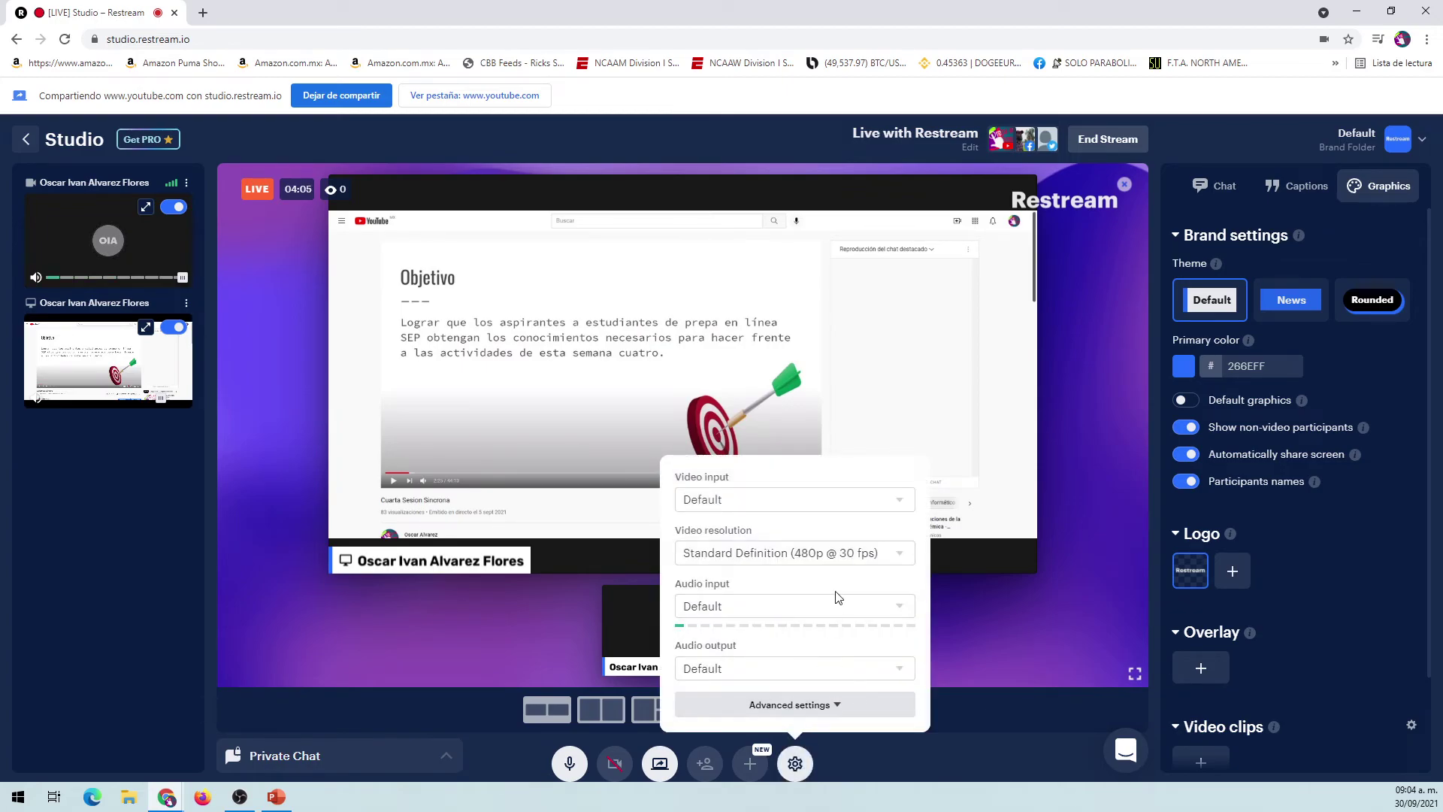
left_click(841, 708)
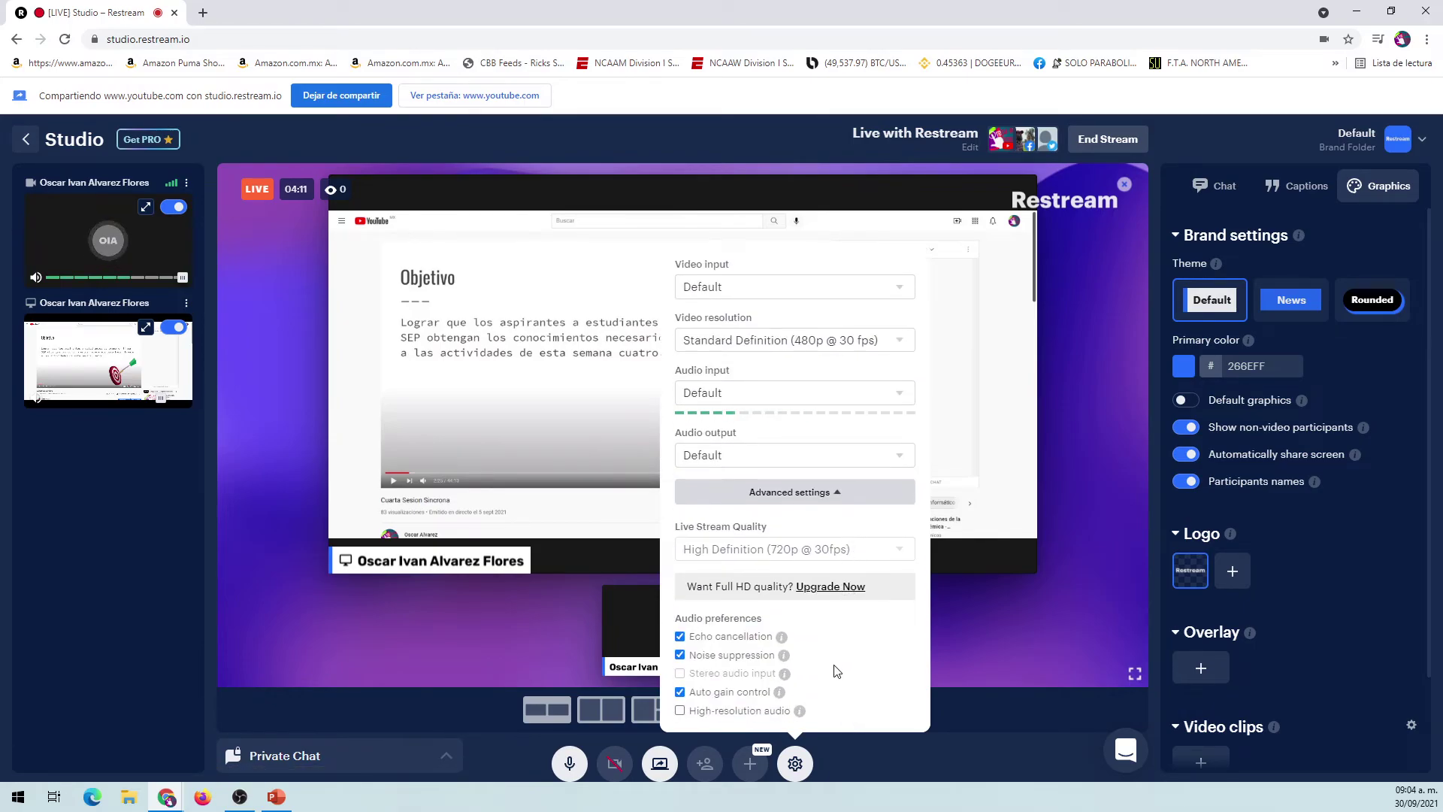
left_click(107, 698)
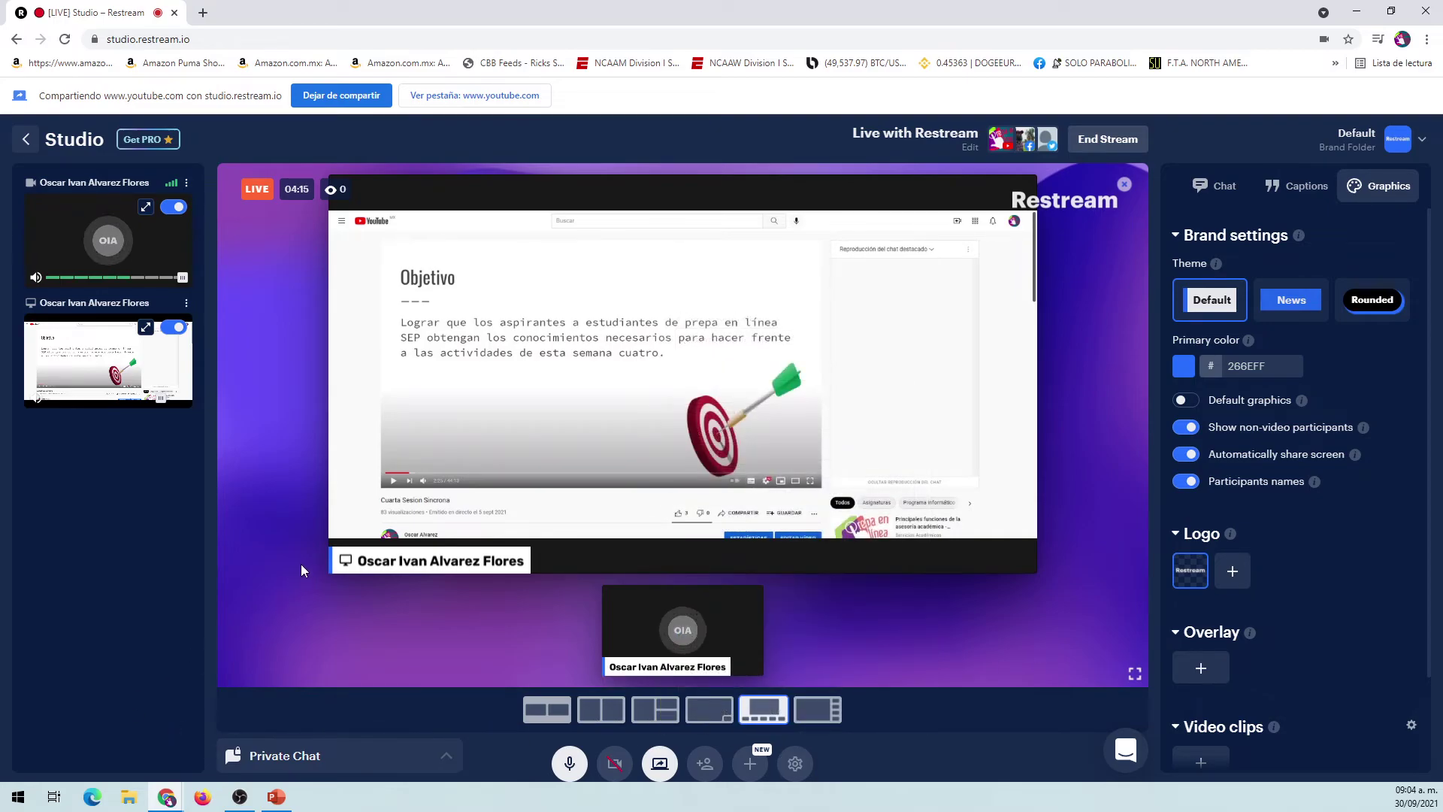
left_click(474, 95)
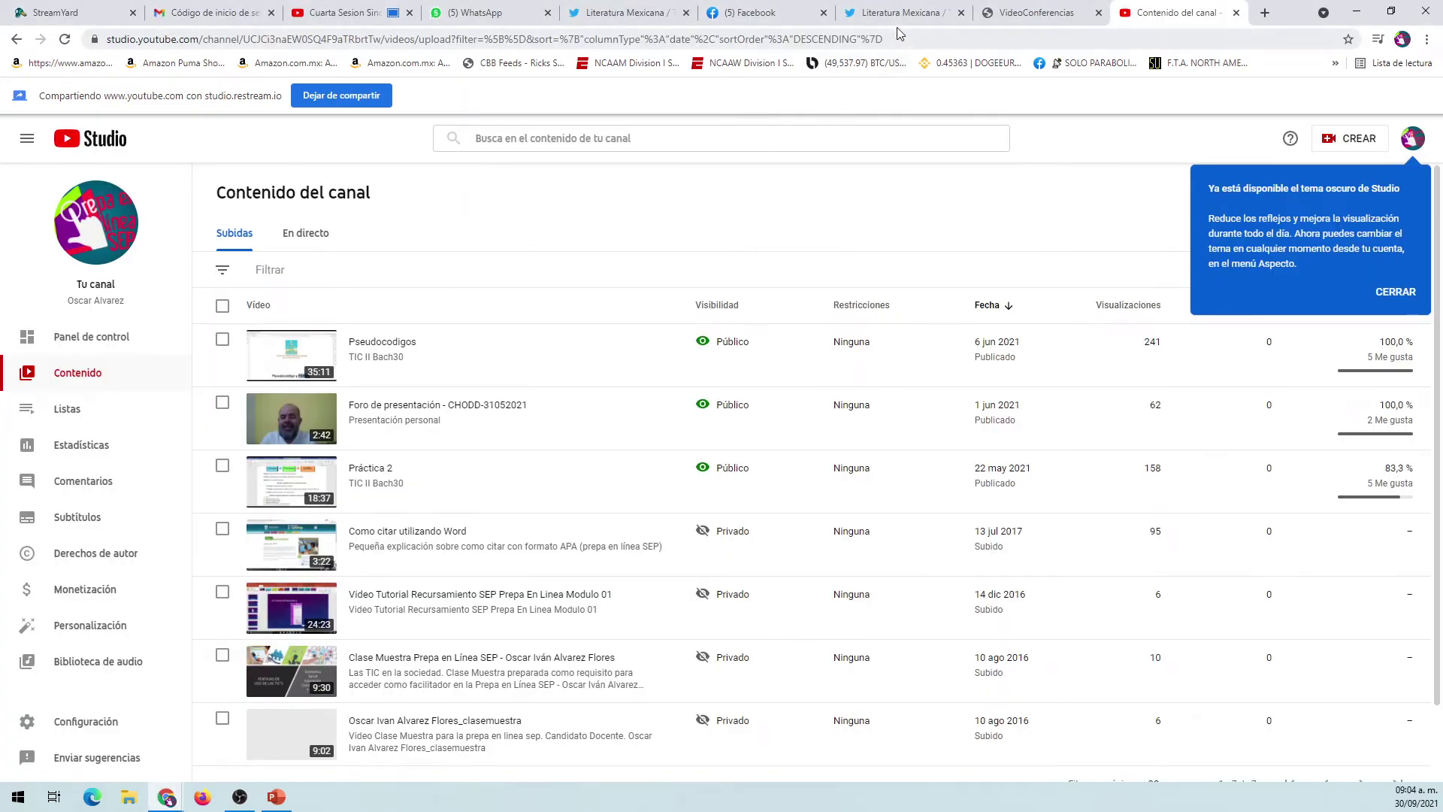
- Go to the Twitter home feed and close the extra Literatura Mexicana broadcast tab
left_click(901, 15)
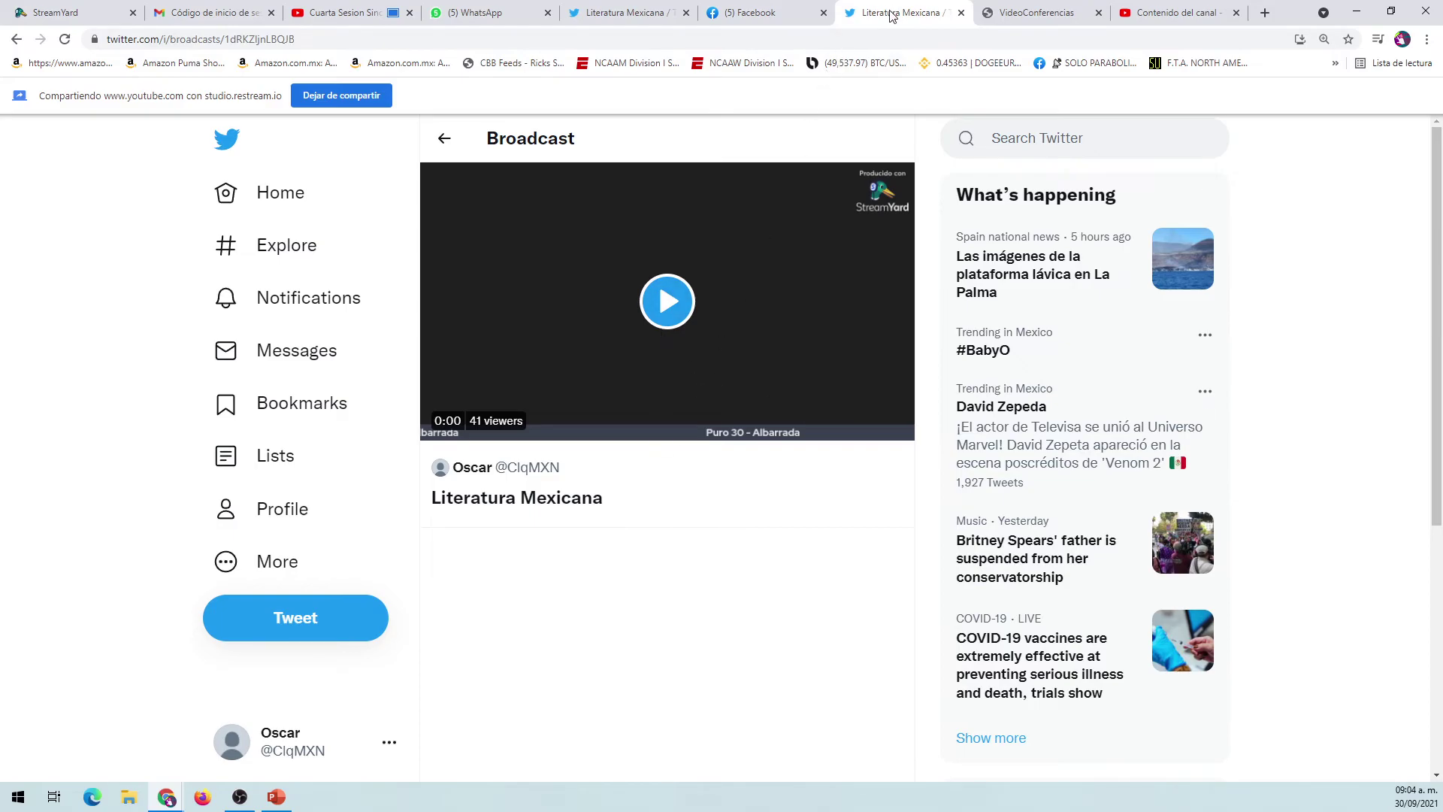
left_click(279, 193)
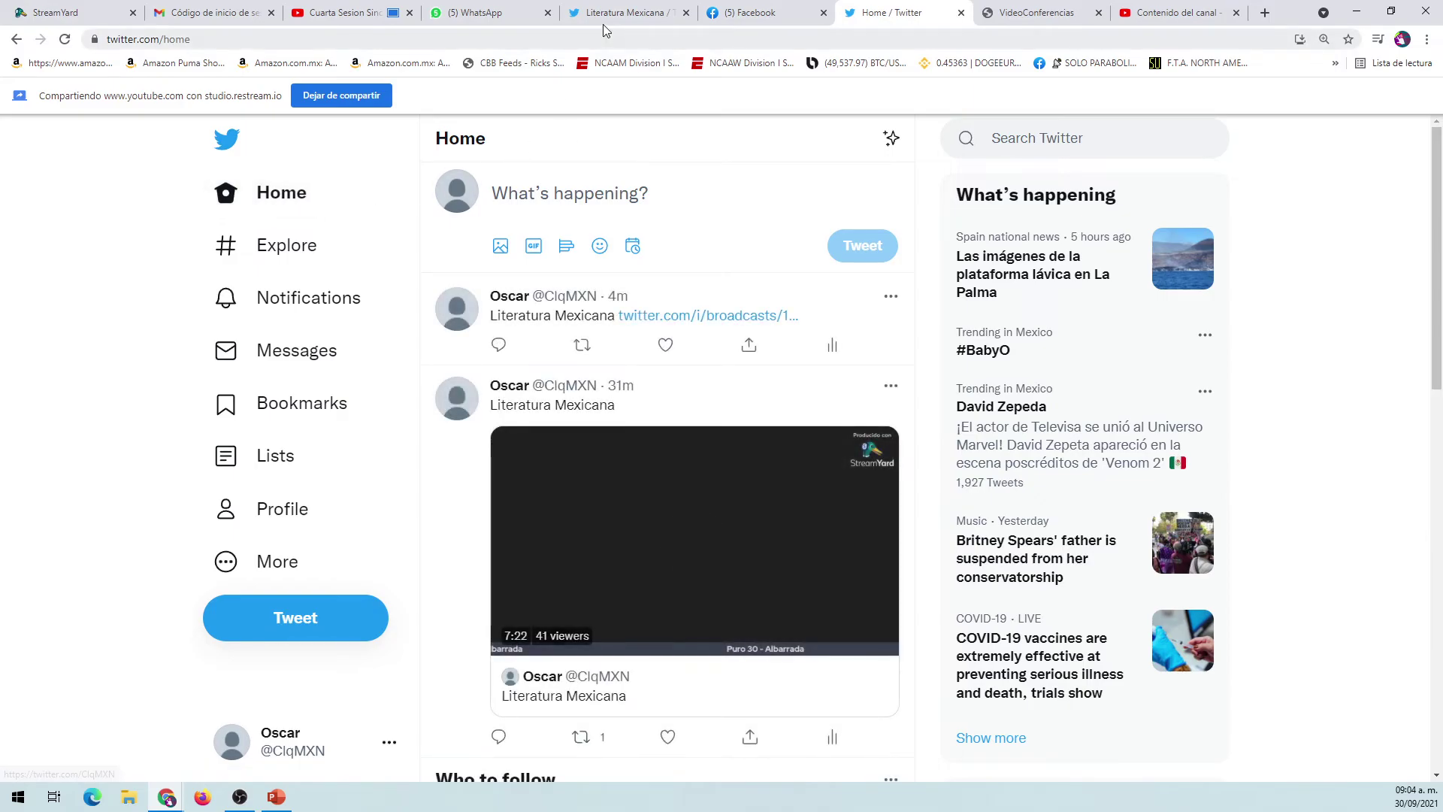
left_click(612, 13)
left_click(686, 13)
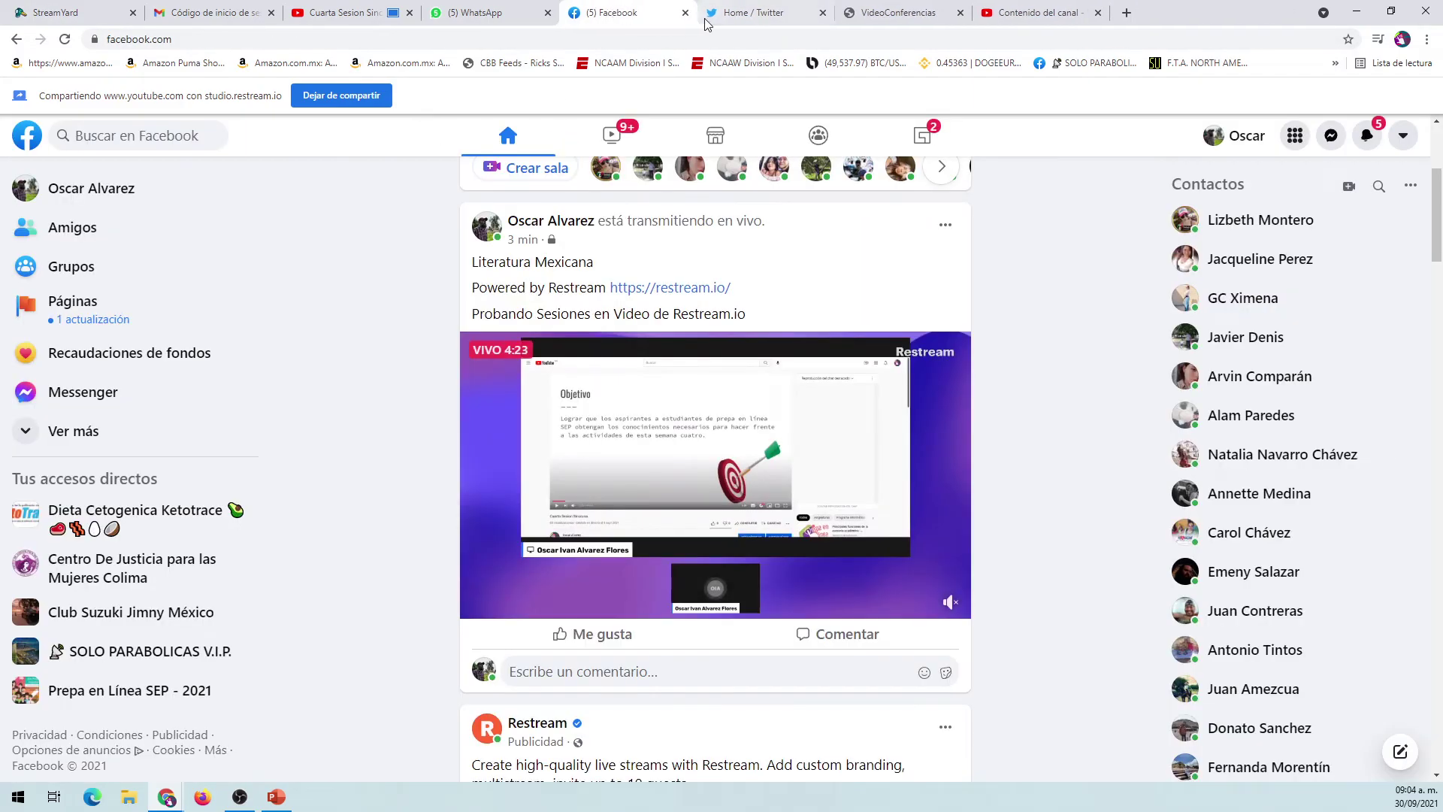
- Check the site editor and confirm Facebook's Literatura Mexicana post is live, then return to Restream
left_click(878, 15)
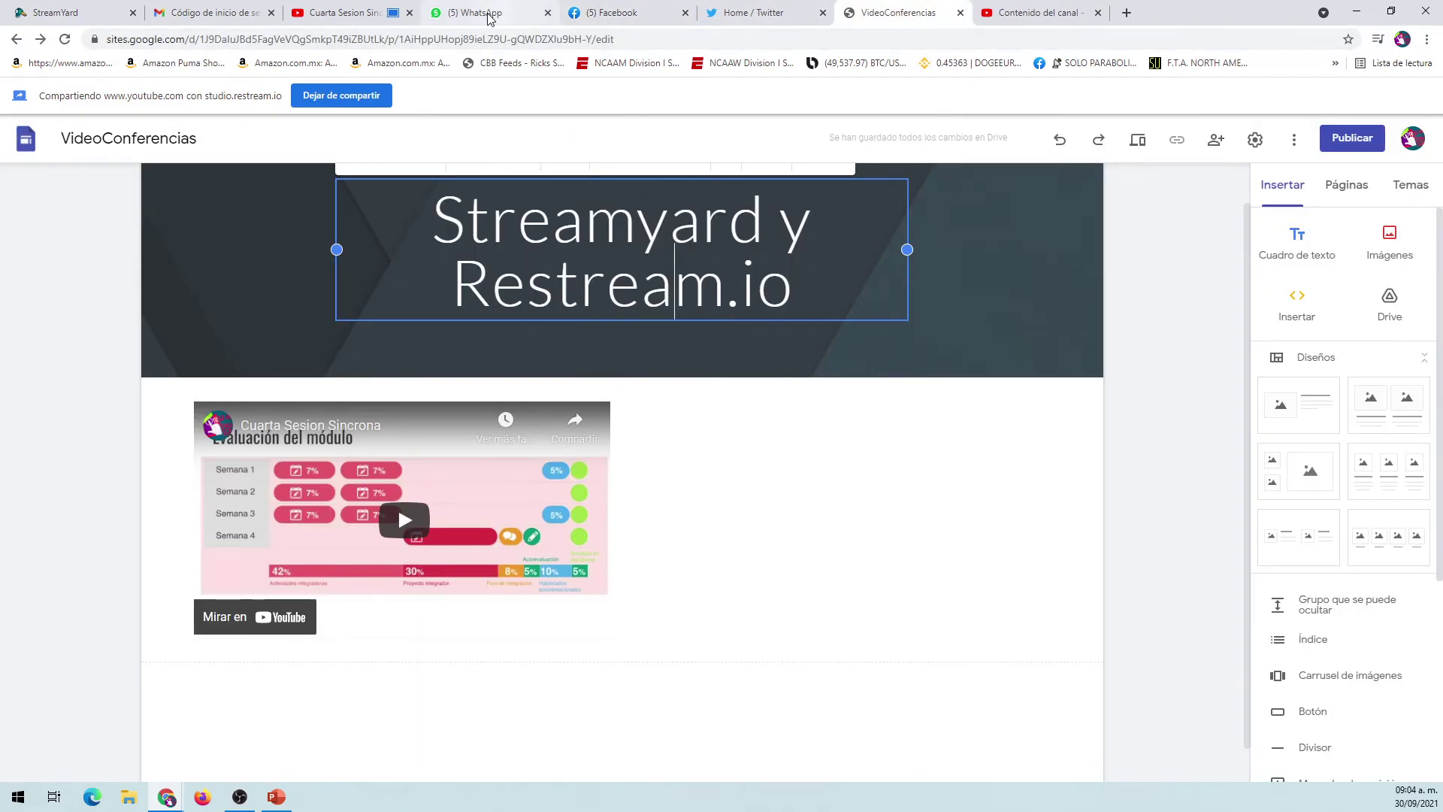
left_click(676, 22)
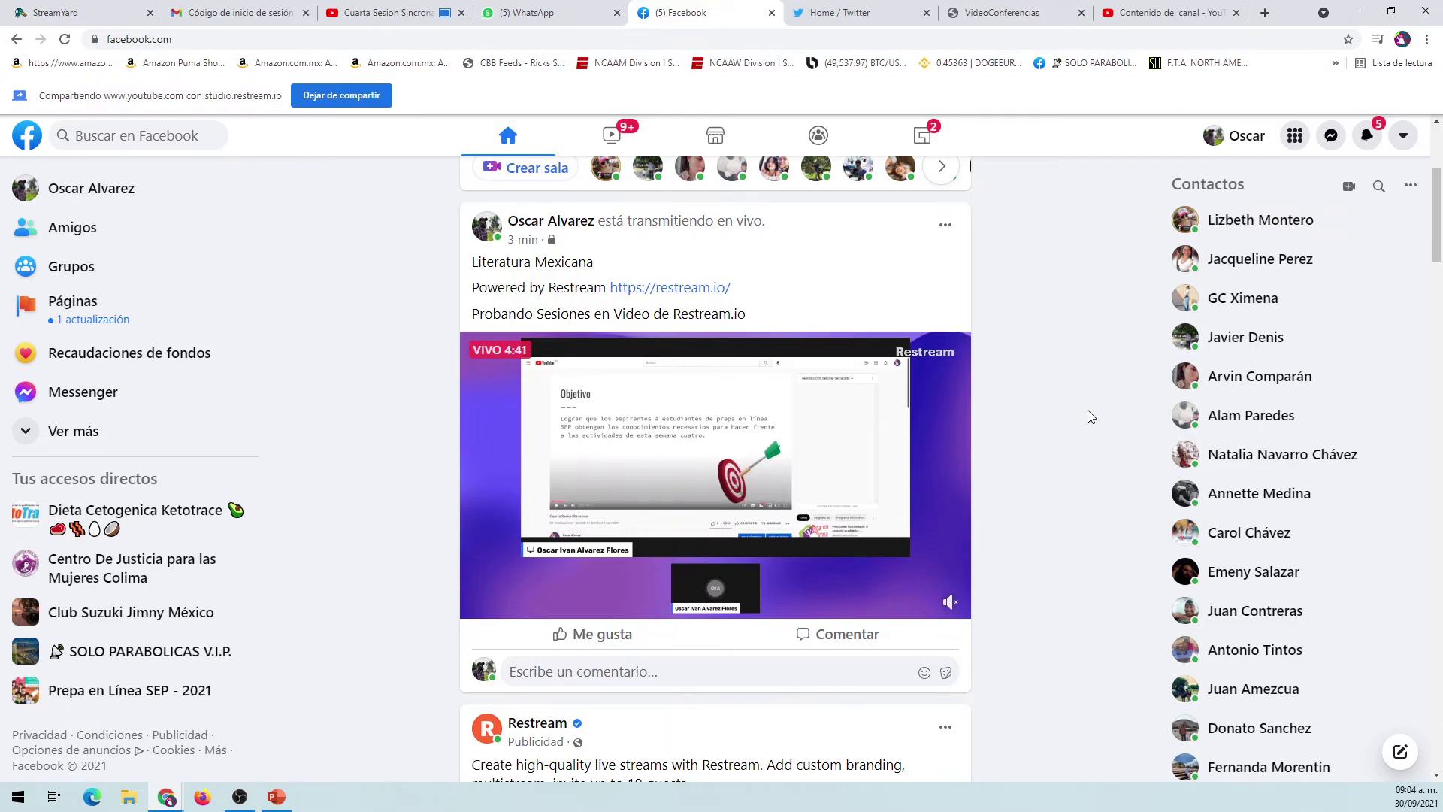
key("alt+Tab")
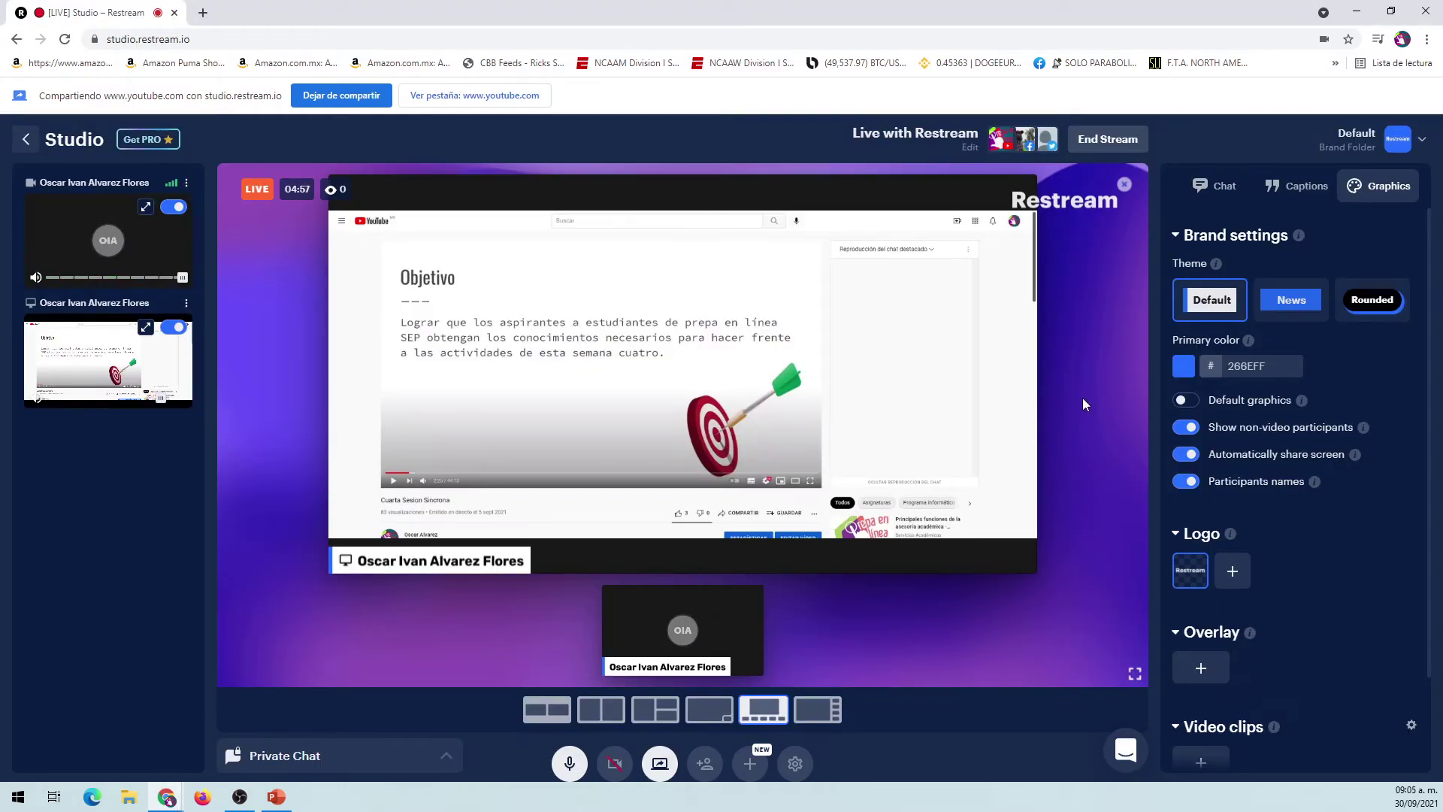
- End the Restream live stream, give it a thumbs-up, skip feedback, and close the studio window
left_click(1109, 141)
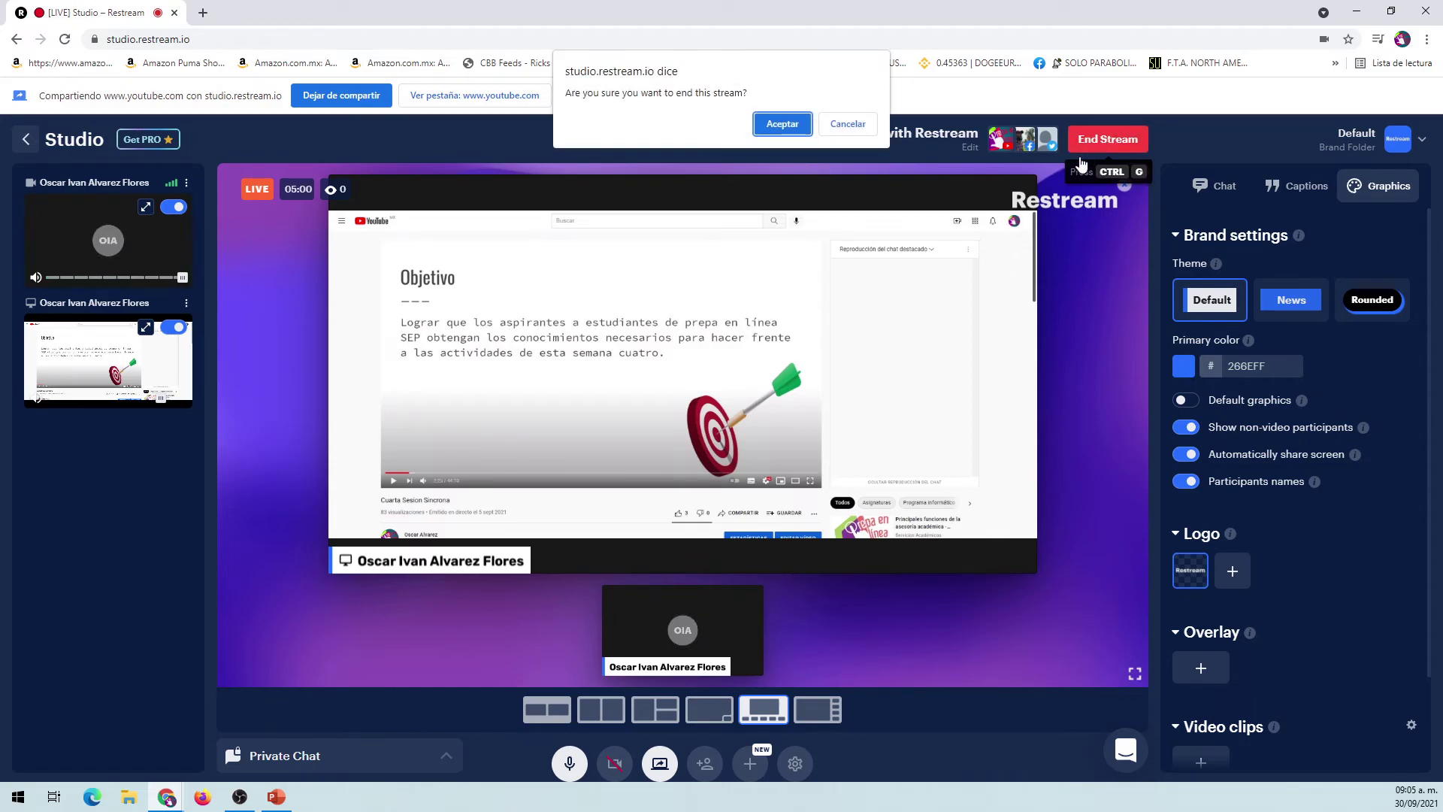
left_click(782, 124)
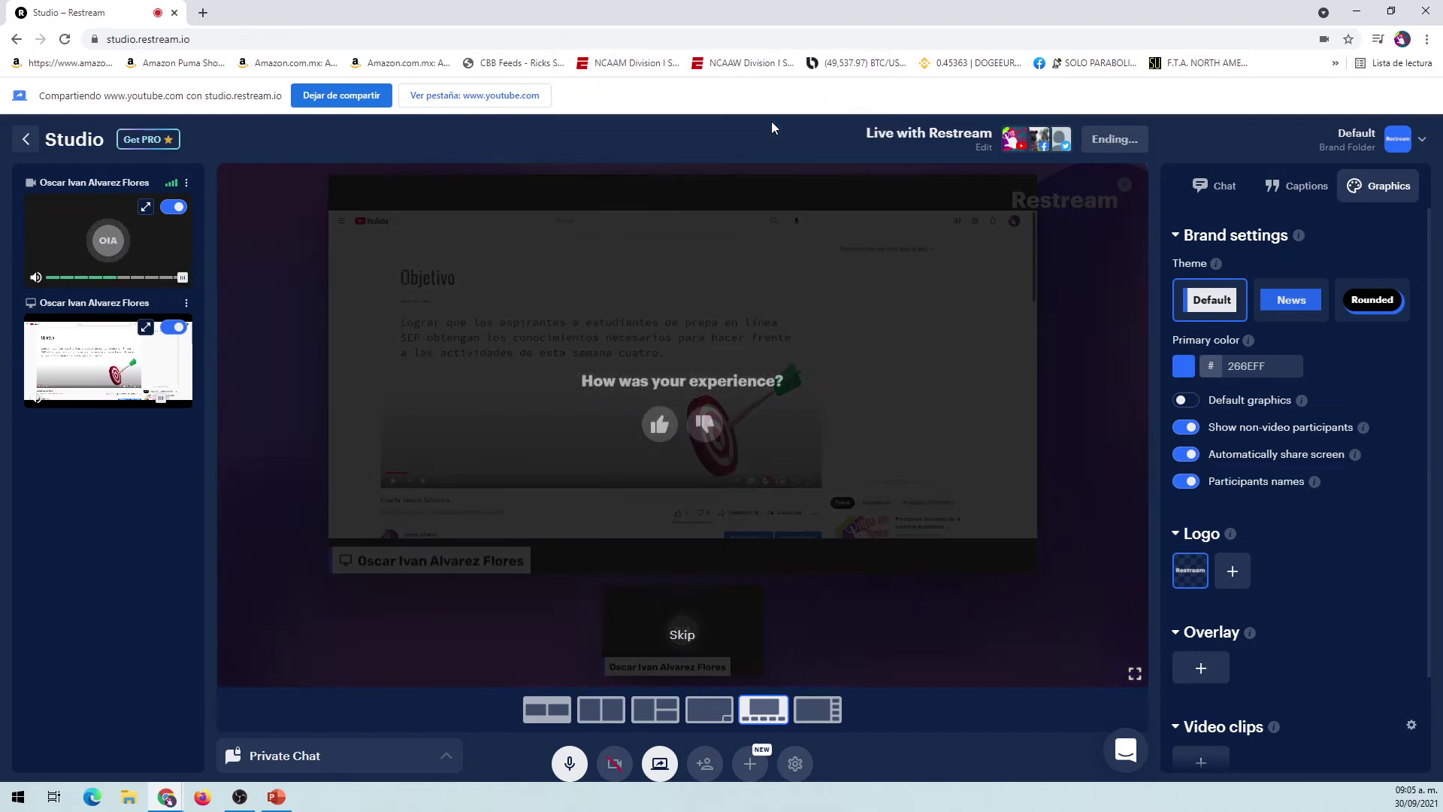
left_click(658, 426)
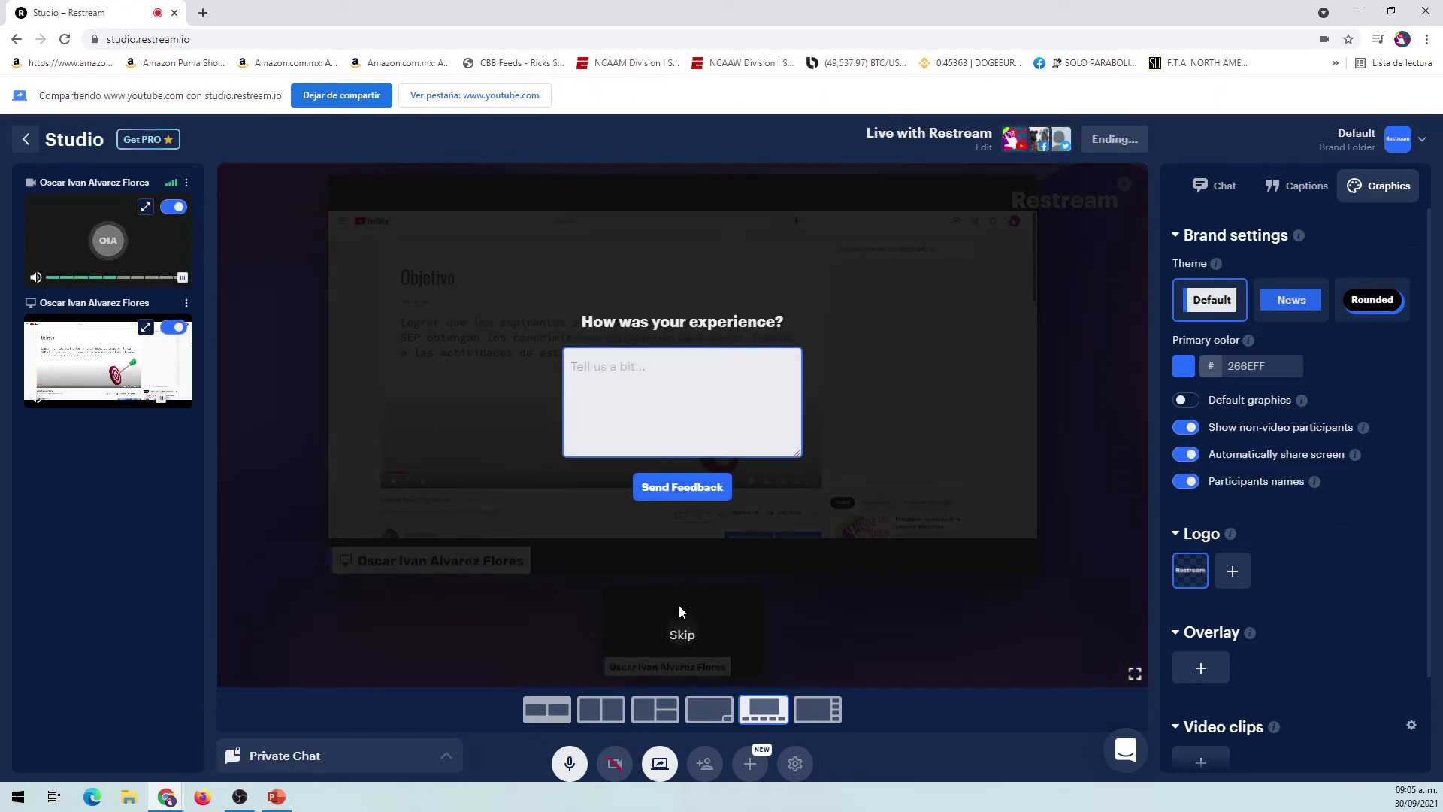
left_click(676, 636)
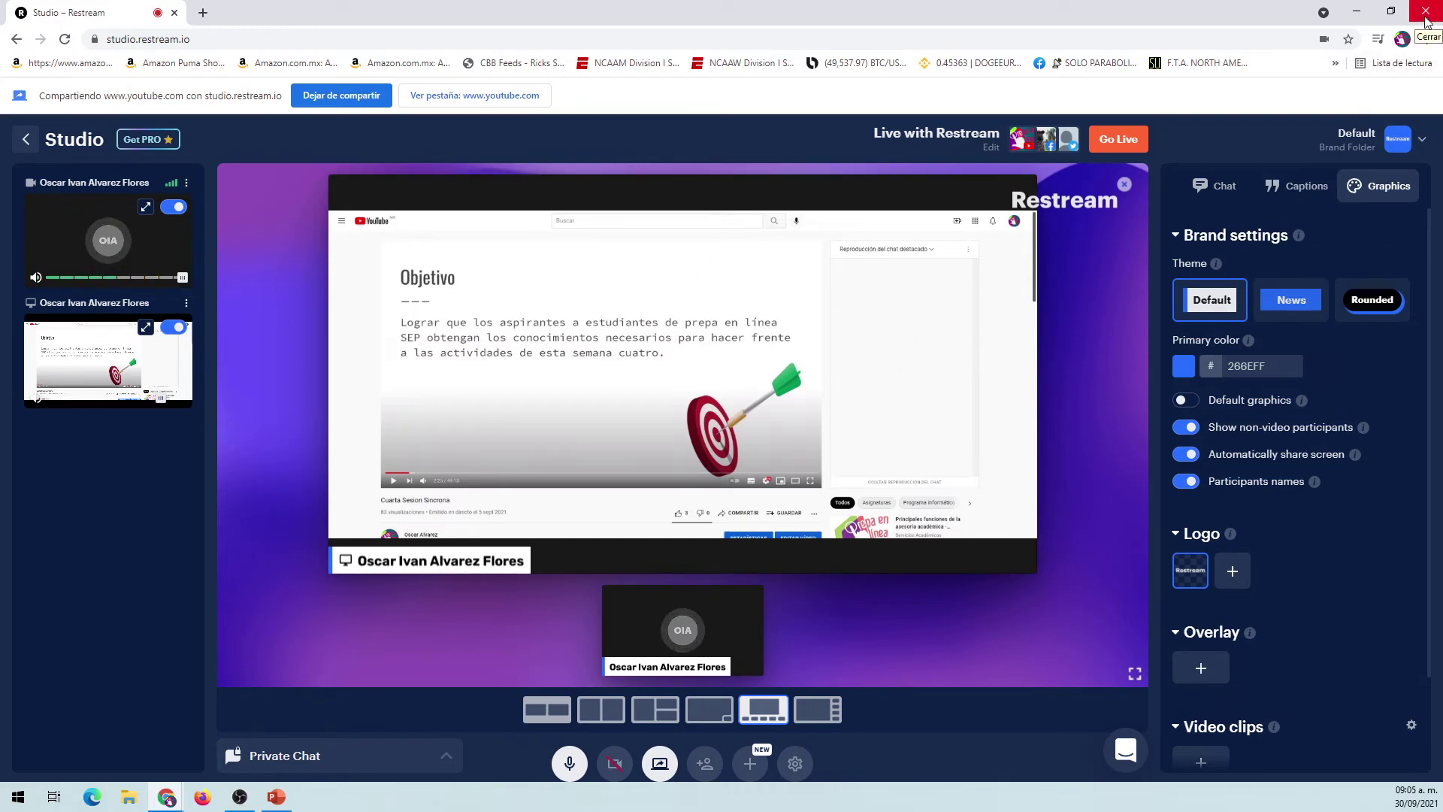
left_click(1426, 15)
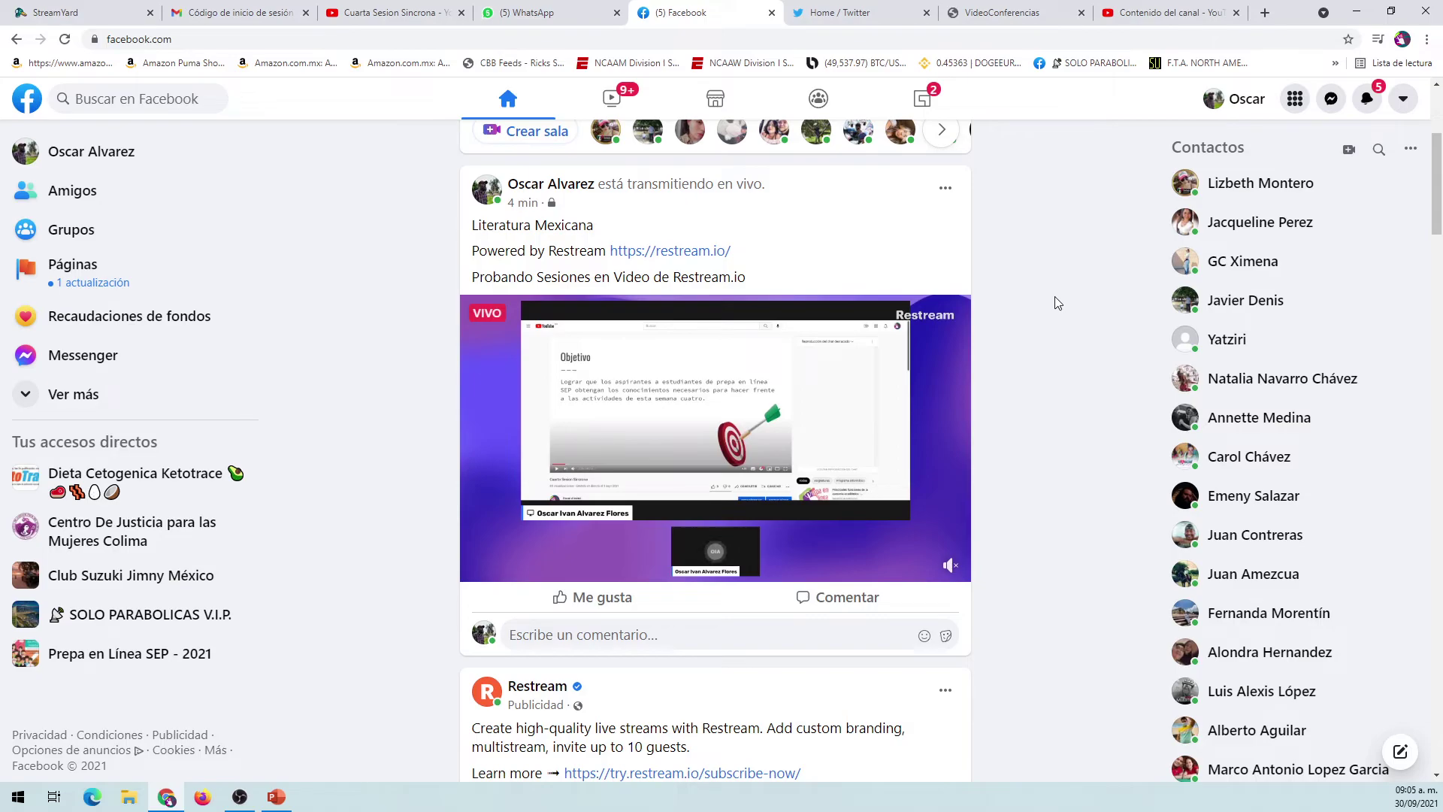
- Open the Facebook live video in the full viewer and copy its link
left_click(757, 378)
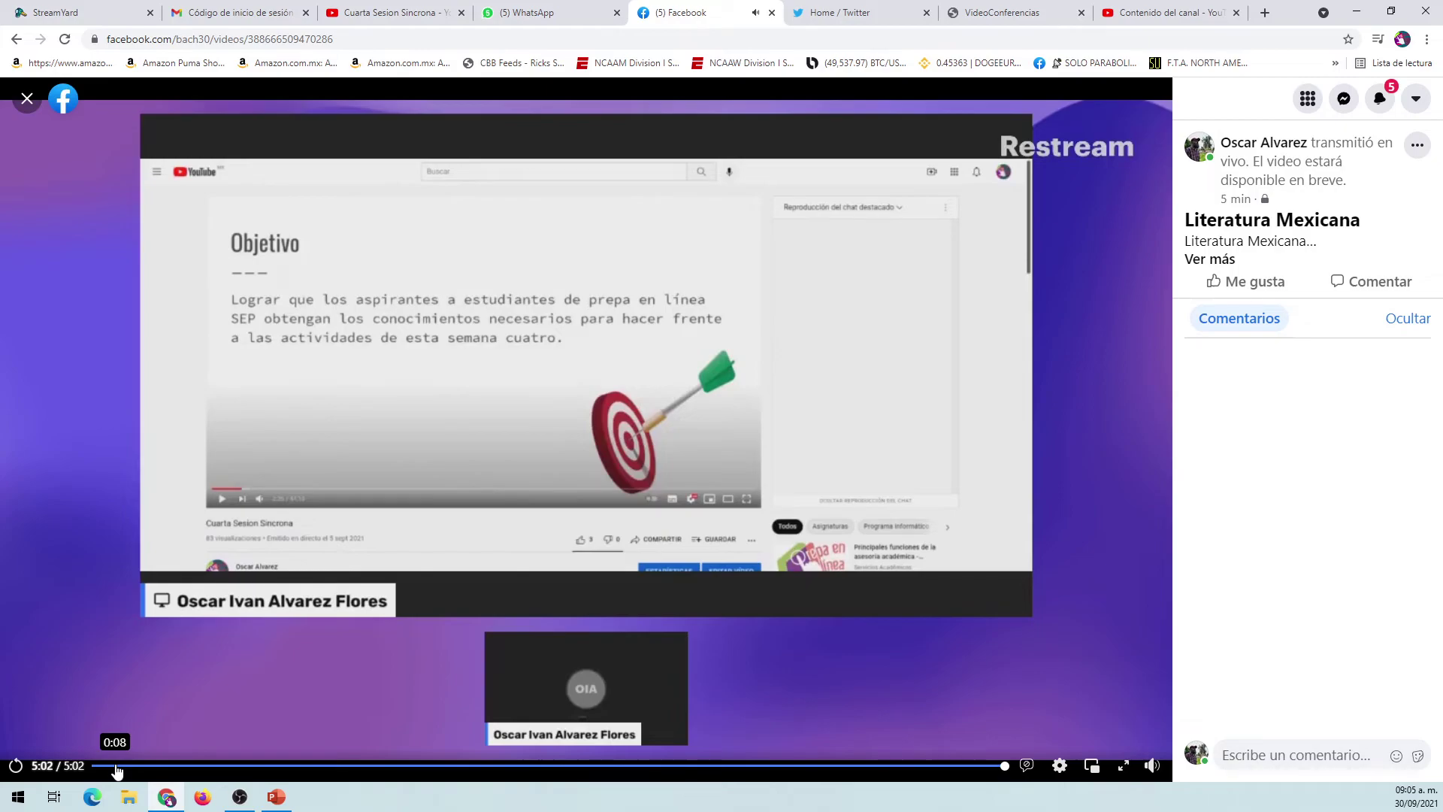
left_click(106, 773)
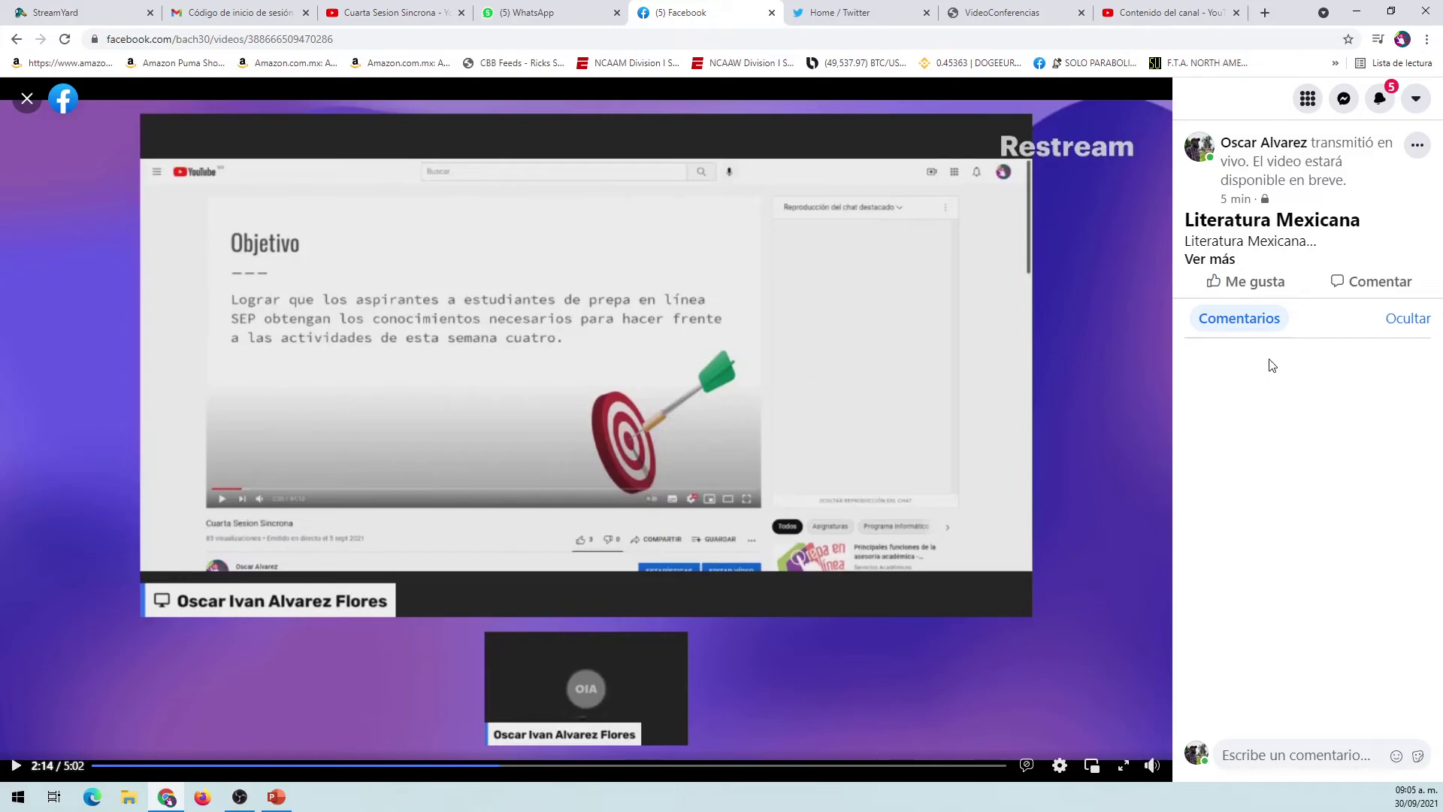
left_click(1417, 152)
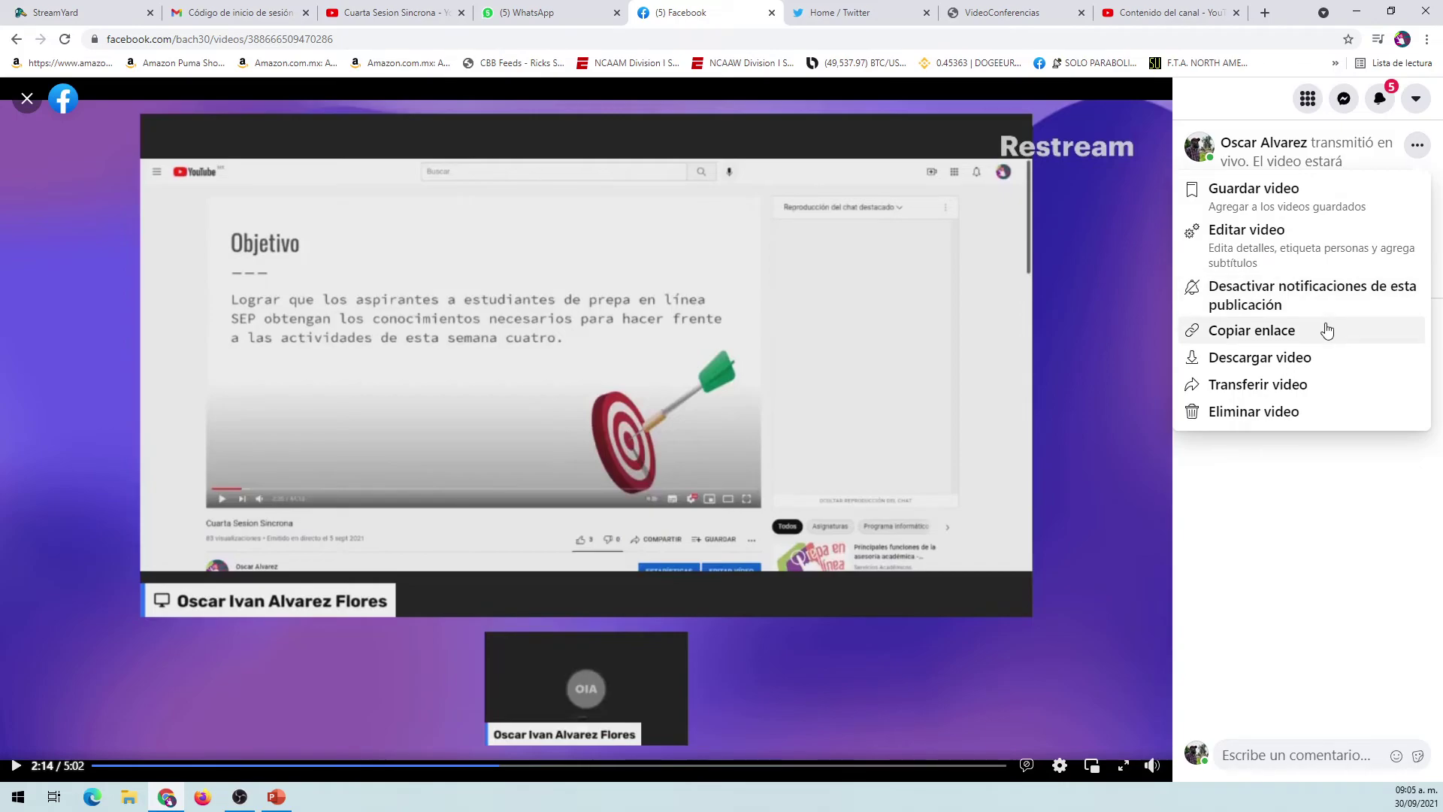
left_click(1327, 330)
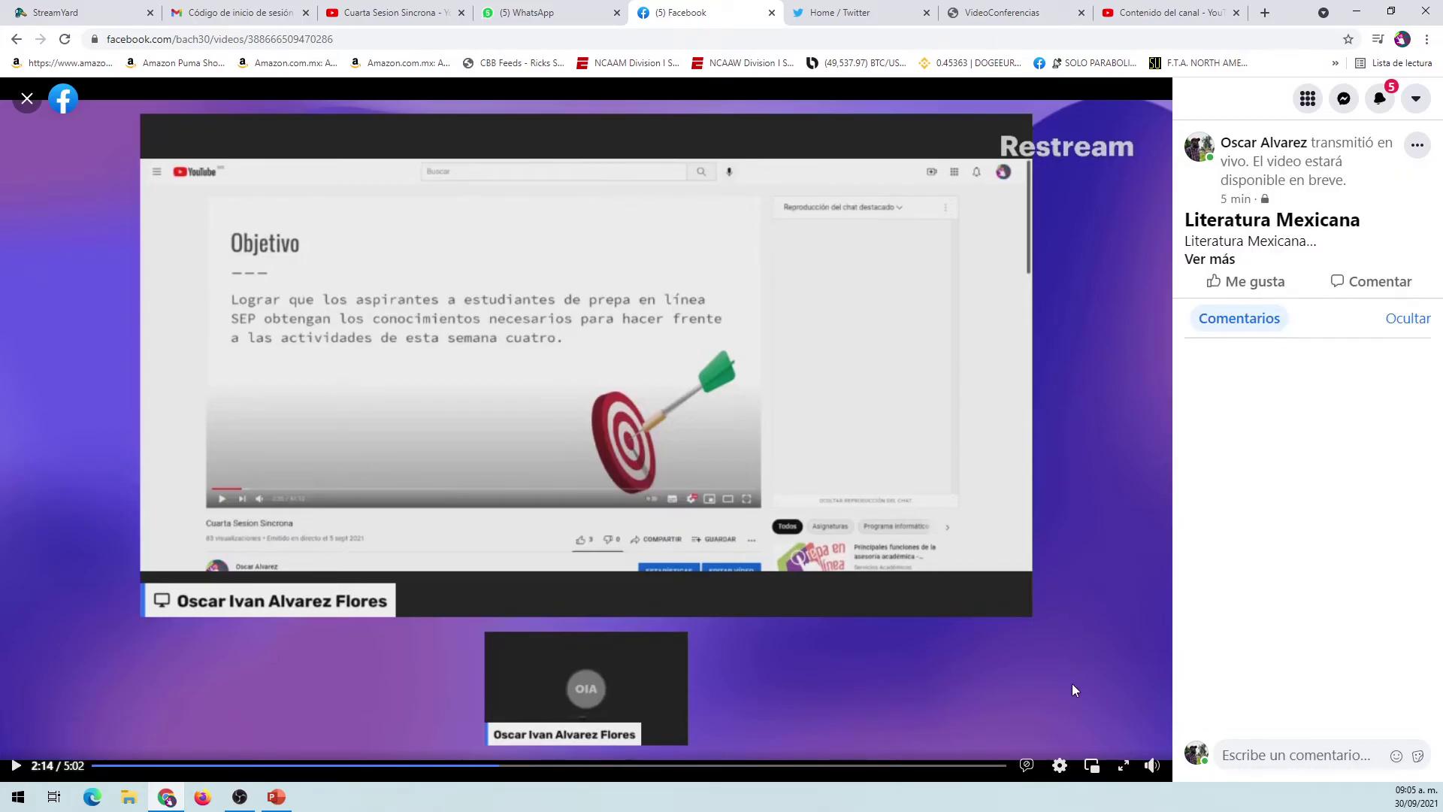
left_click(1058, 765)
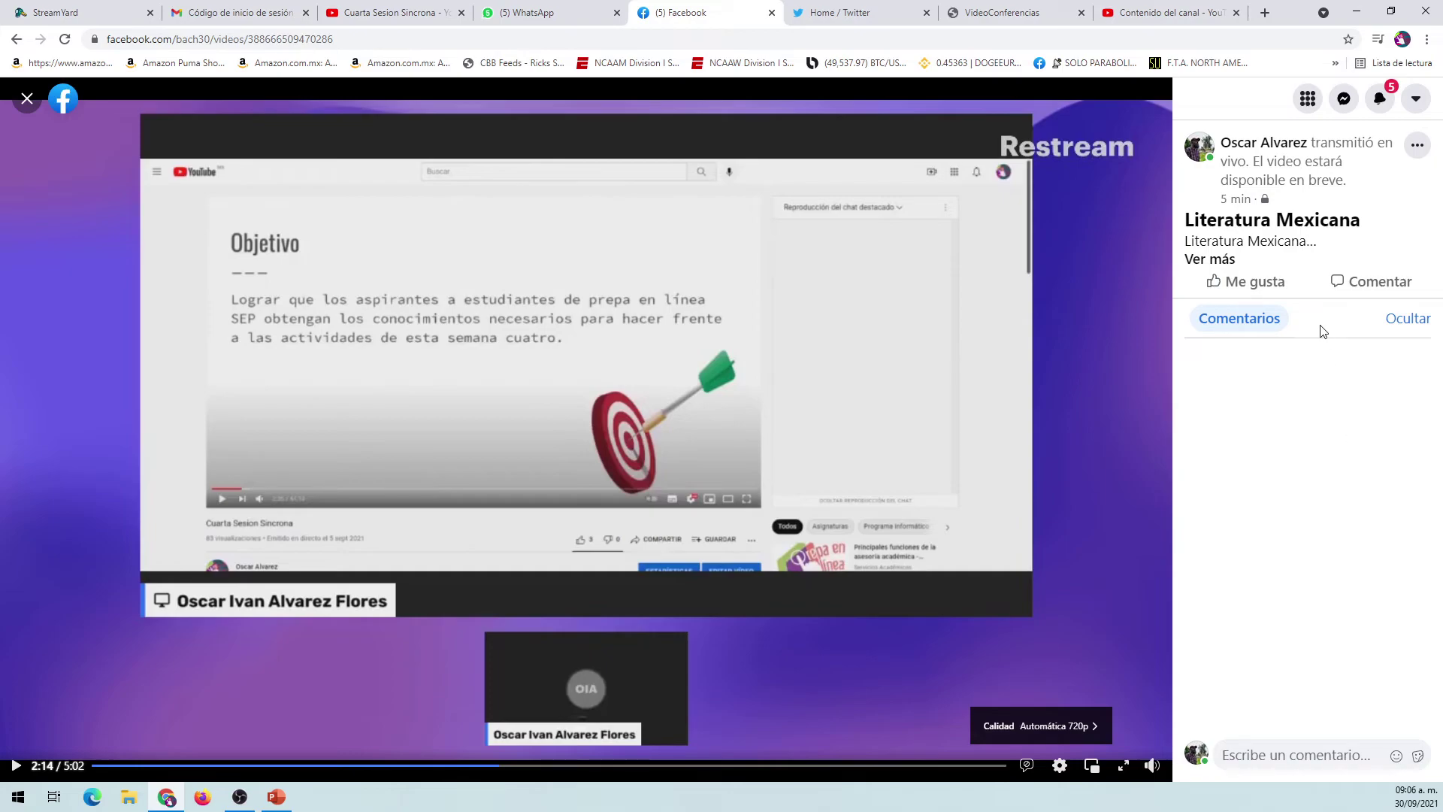
- Open the video post's details editor, then close it and discard the unsaved changes
left_click(1418, 145)
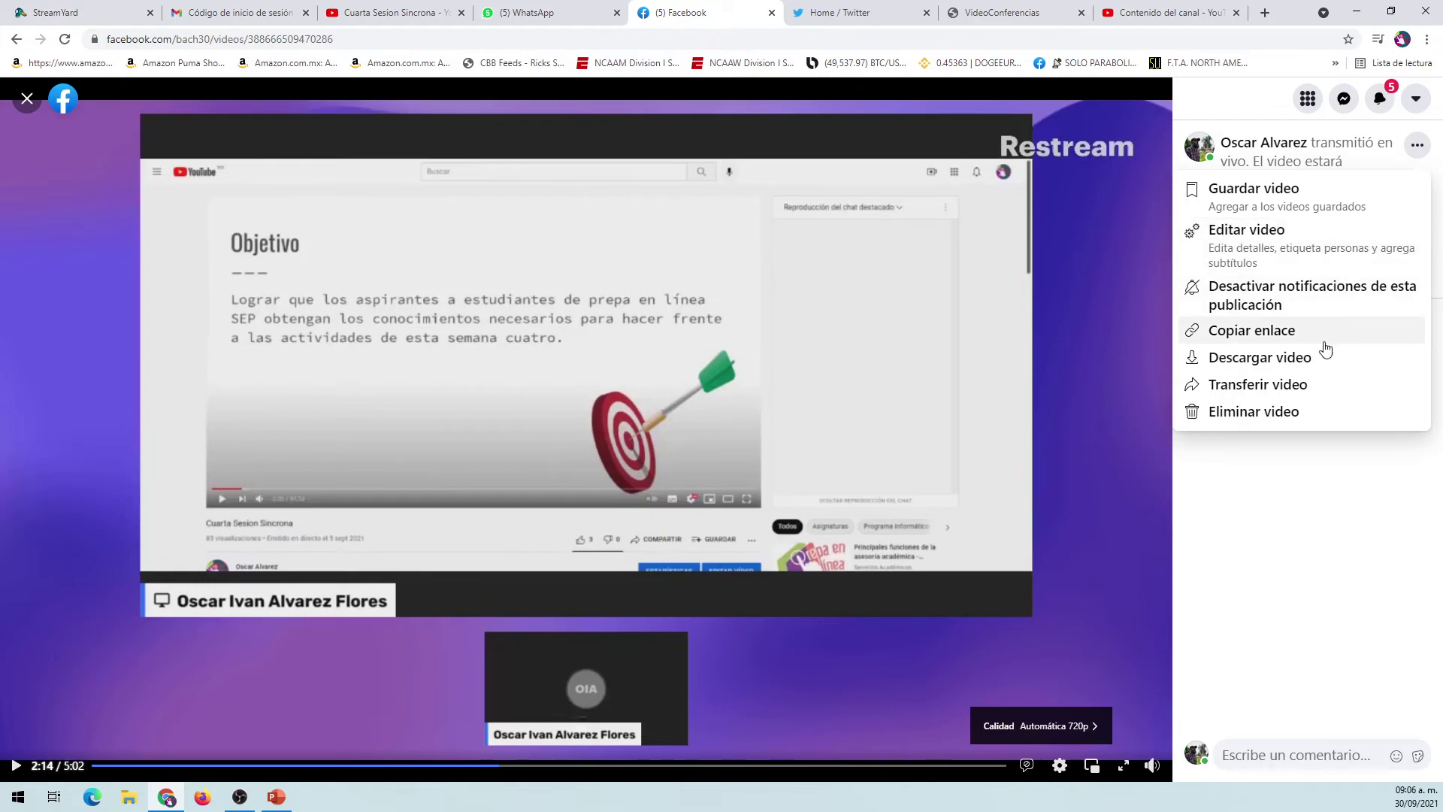
left_click(1310, 485)
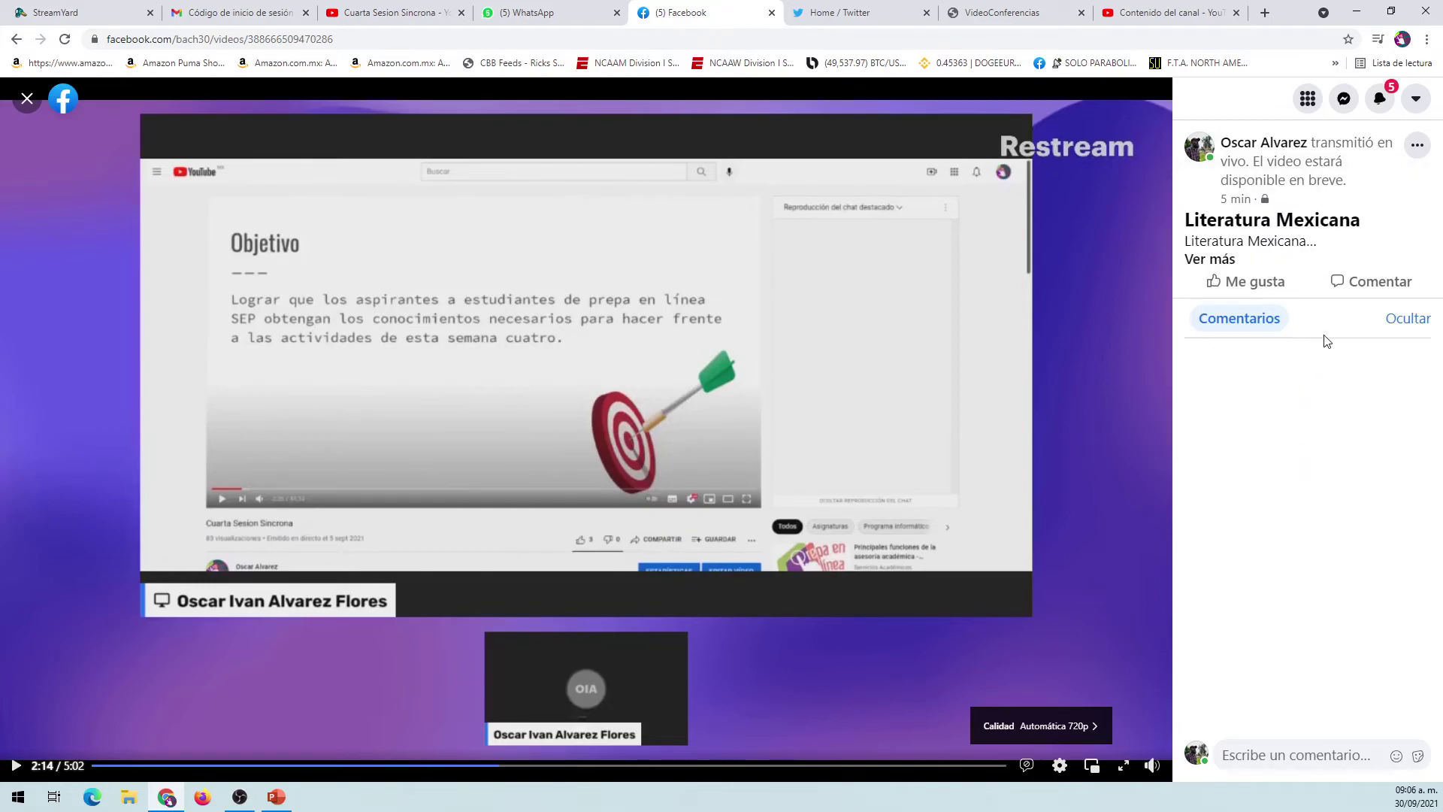
left_click(1417, 145)
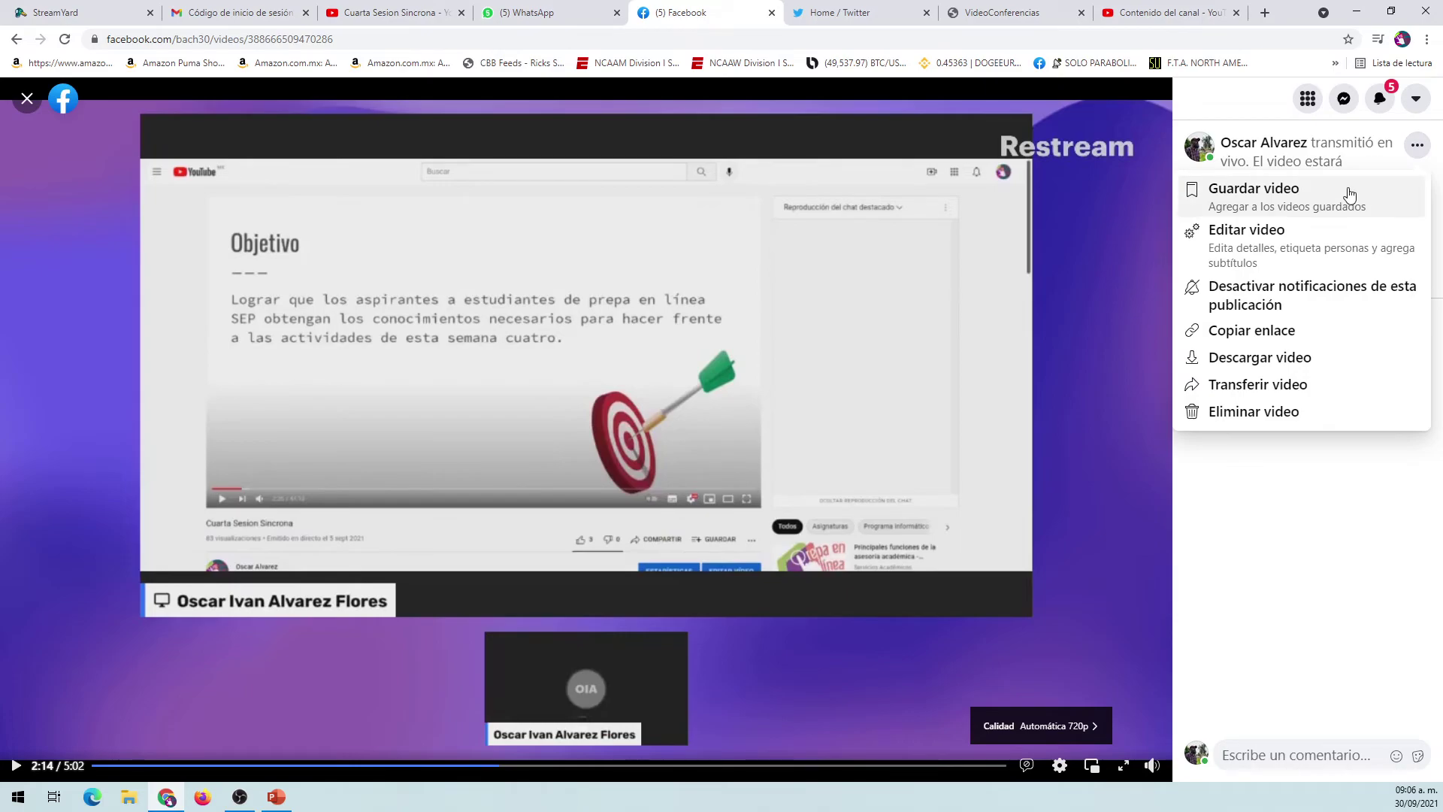
left_click(1335, 253)
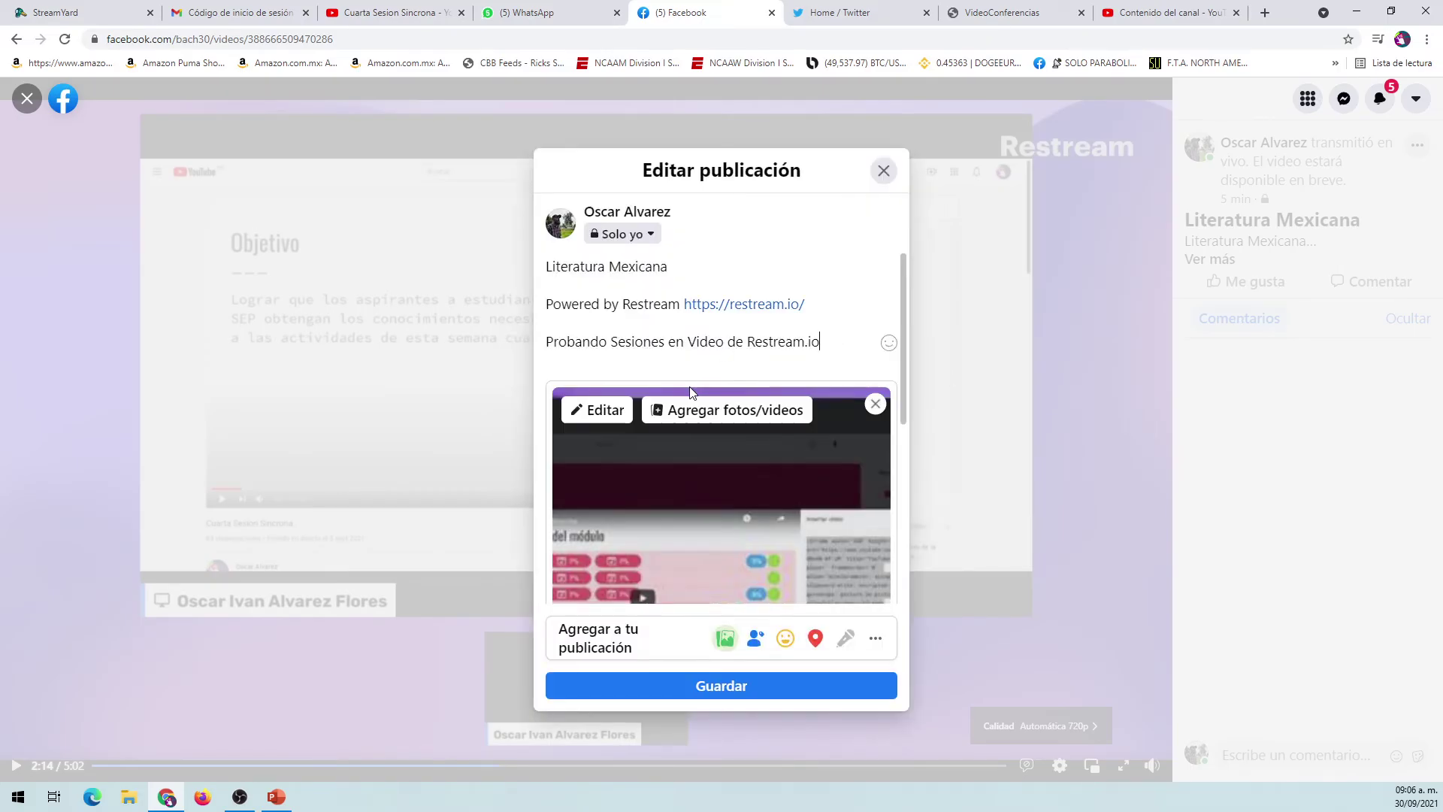
scroll(690, 391, "down", 4)
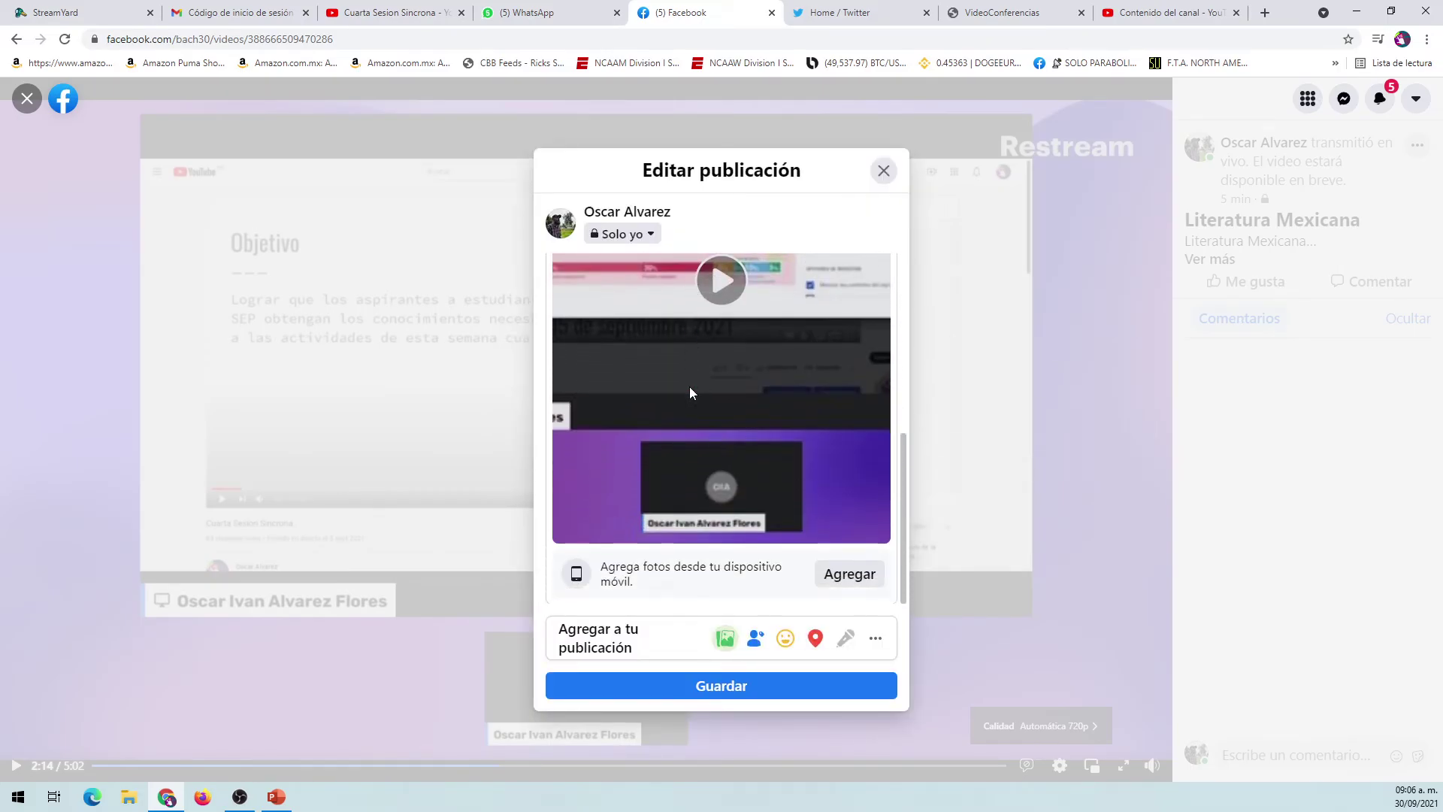
scroll(689, 386, "up", 4)
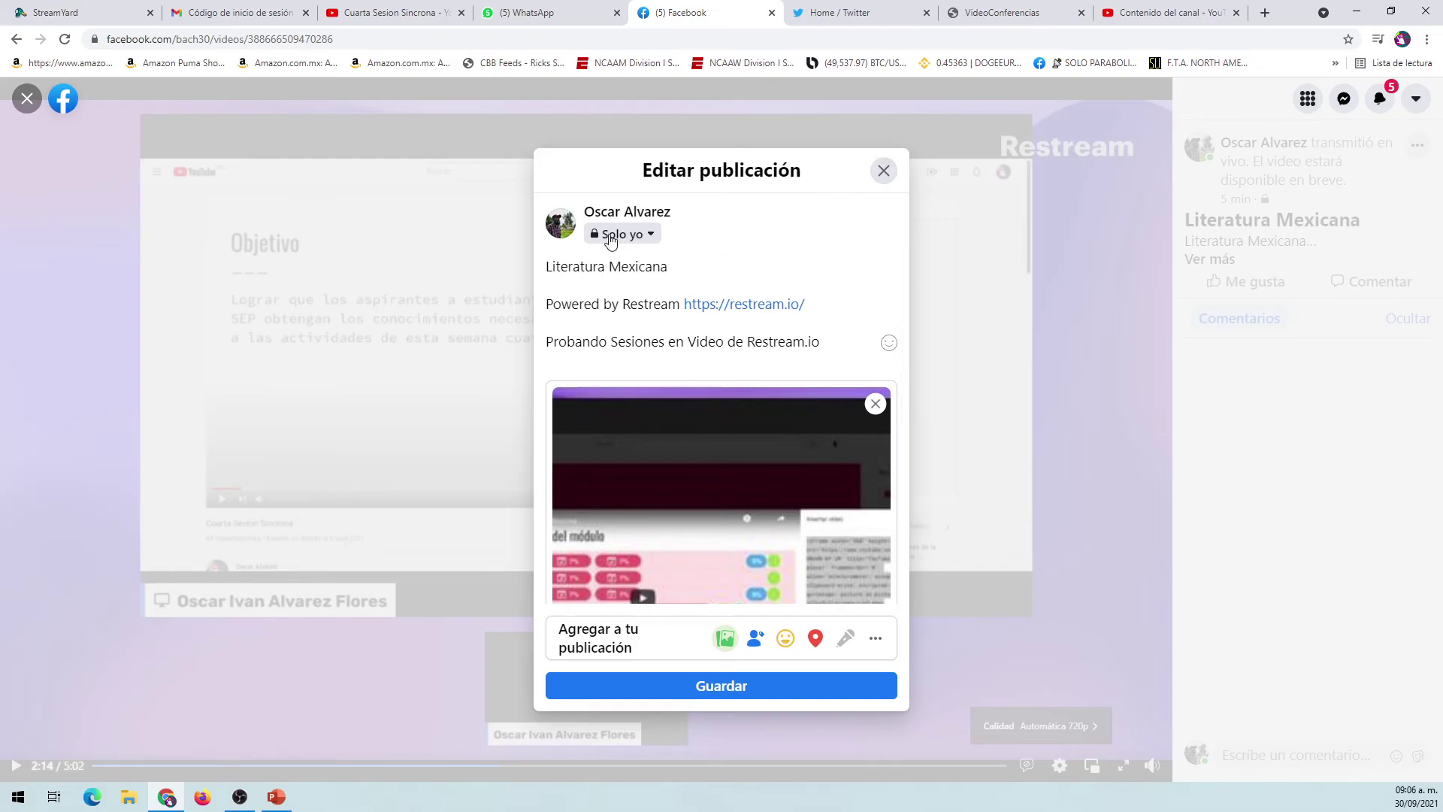
left_click(882, 171)
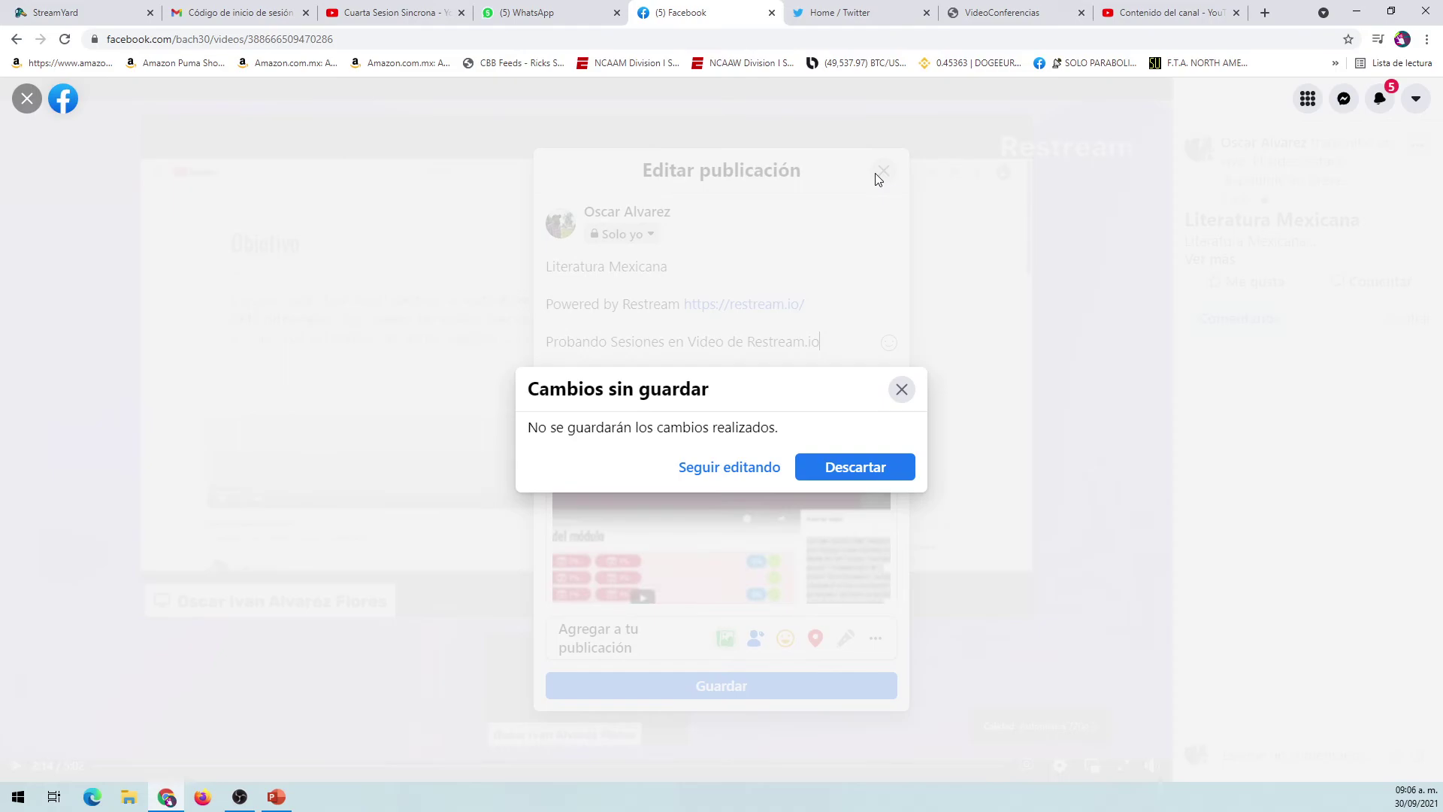
left_click(834, 471)
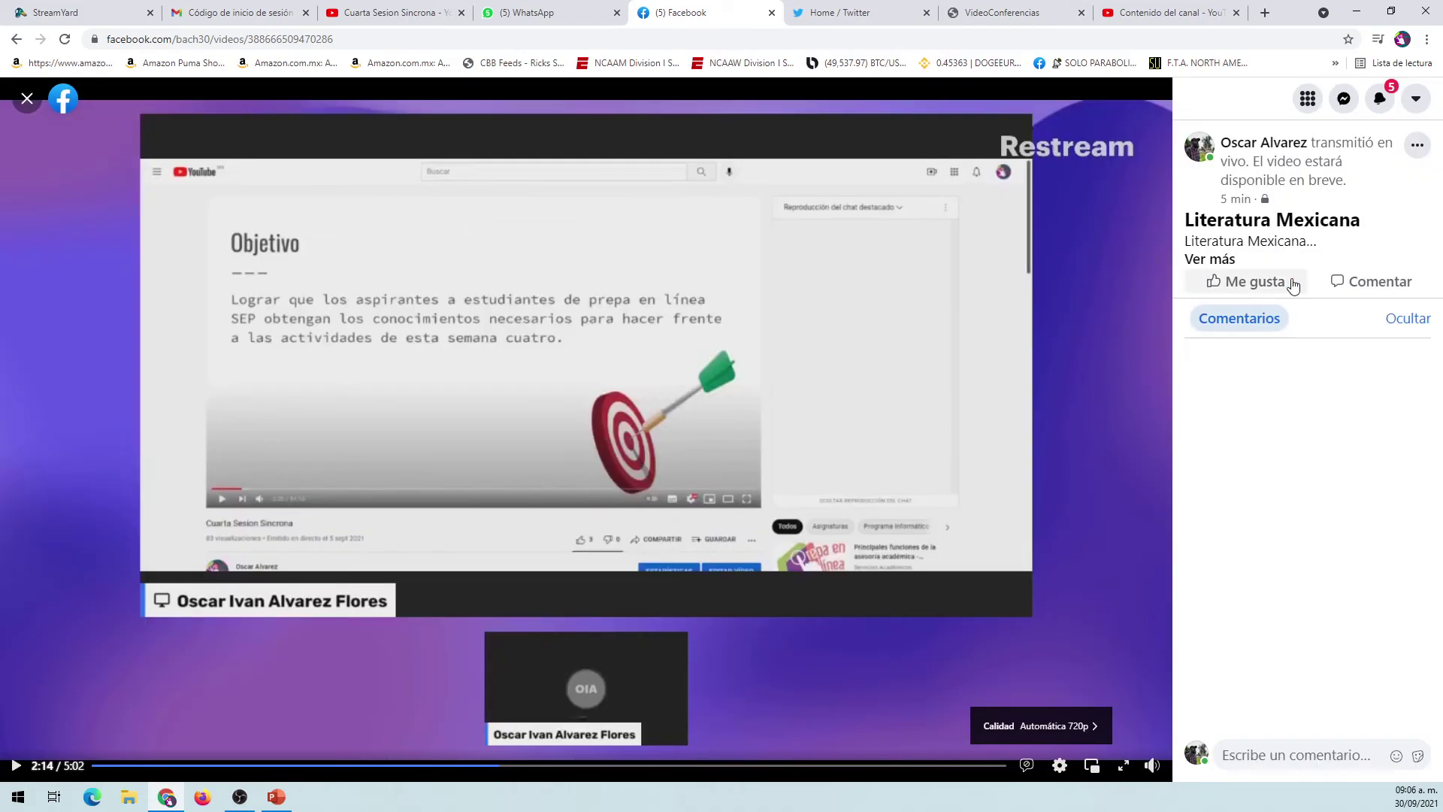
- Copy the Facebook video's link again and return to the VideoConferencias site editor
left_click(1417, 145)
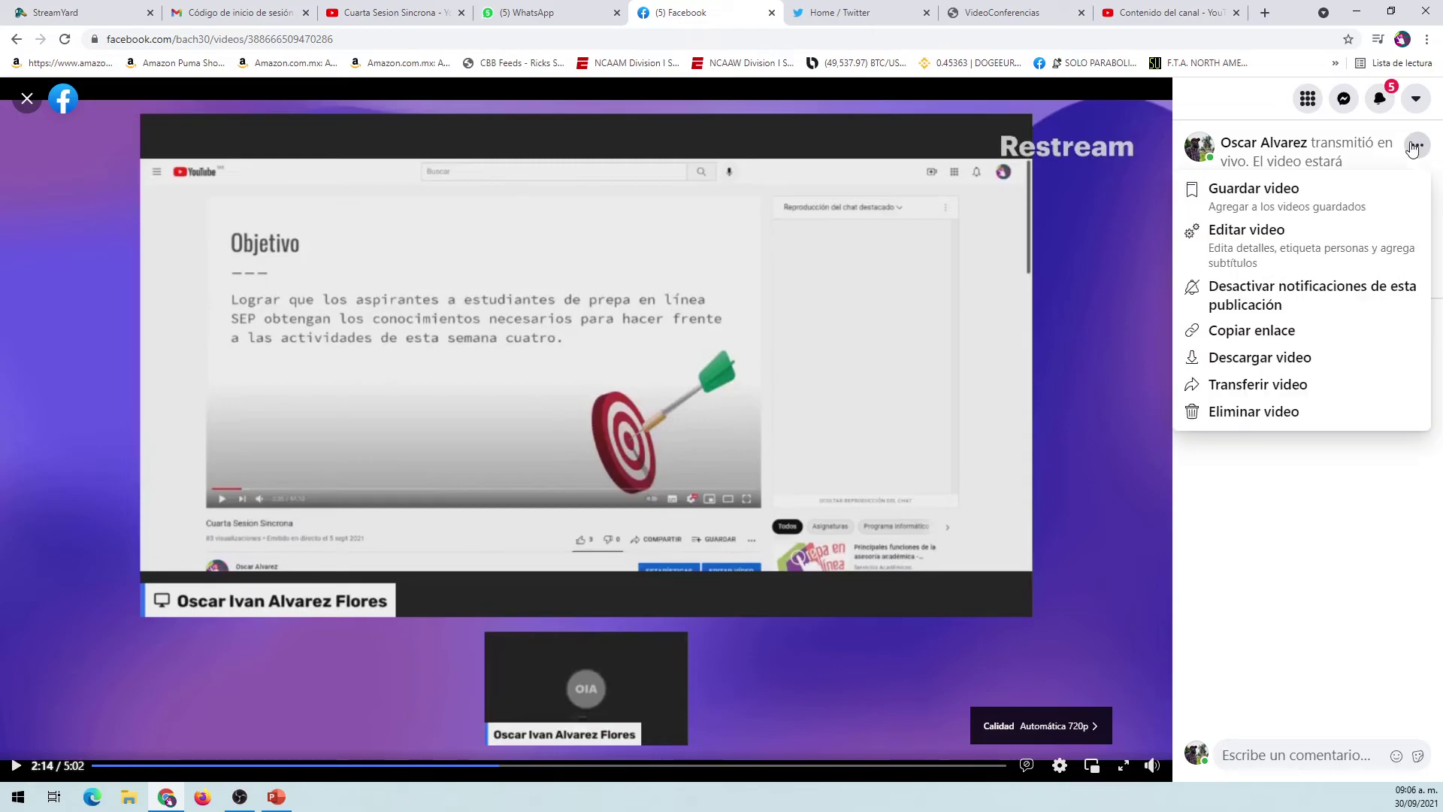
left_click(1288, 346)
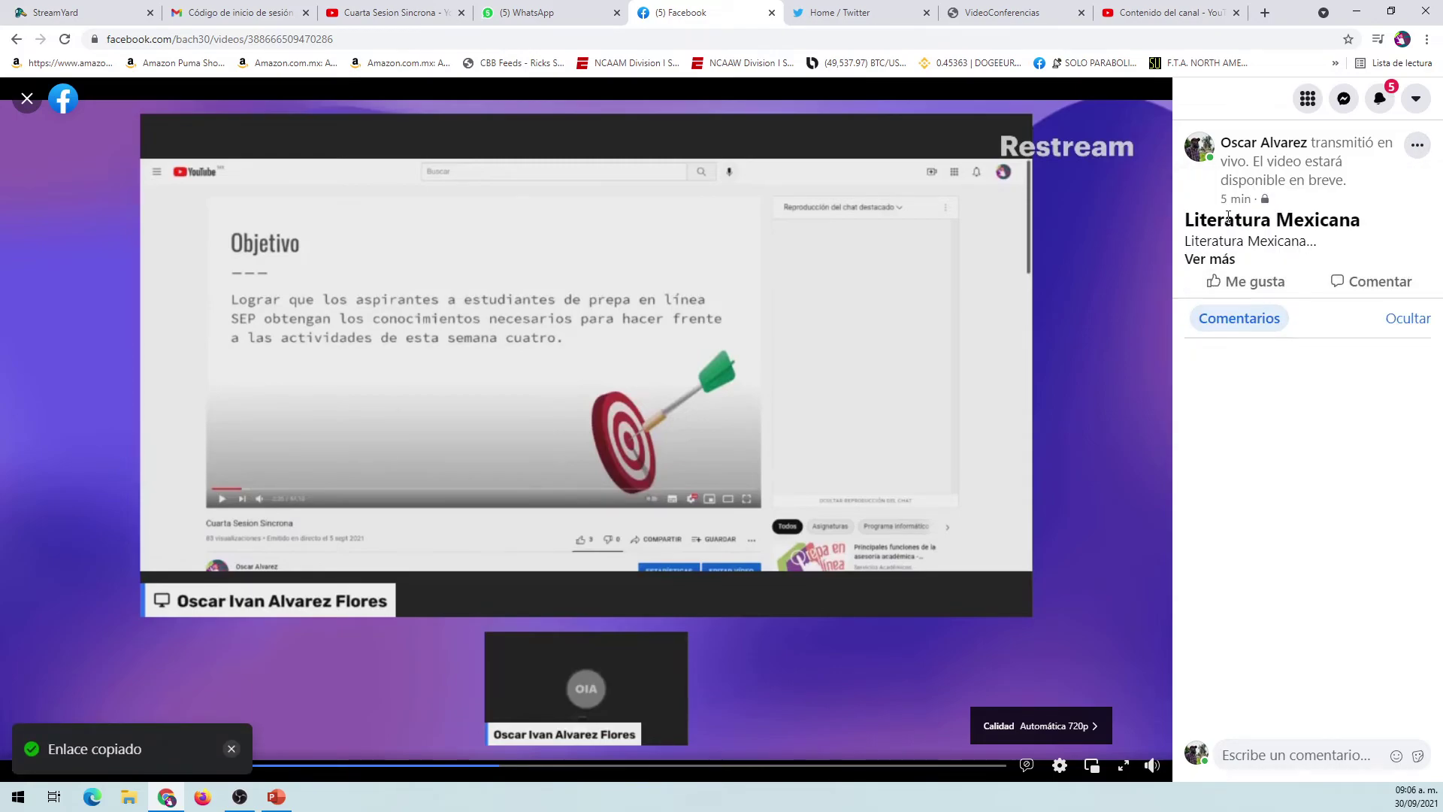
left_click(1056, 17)
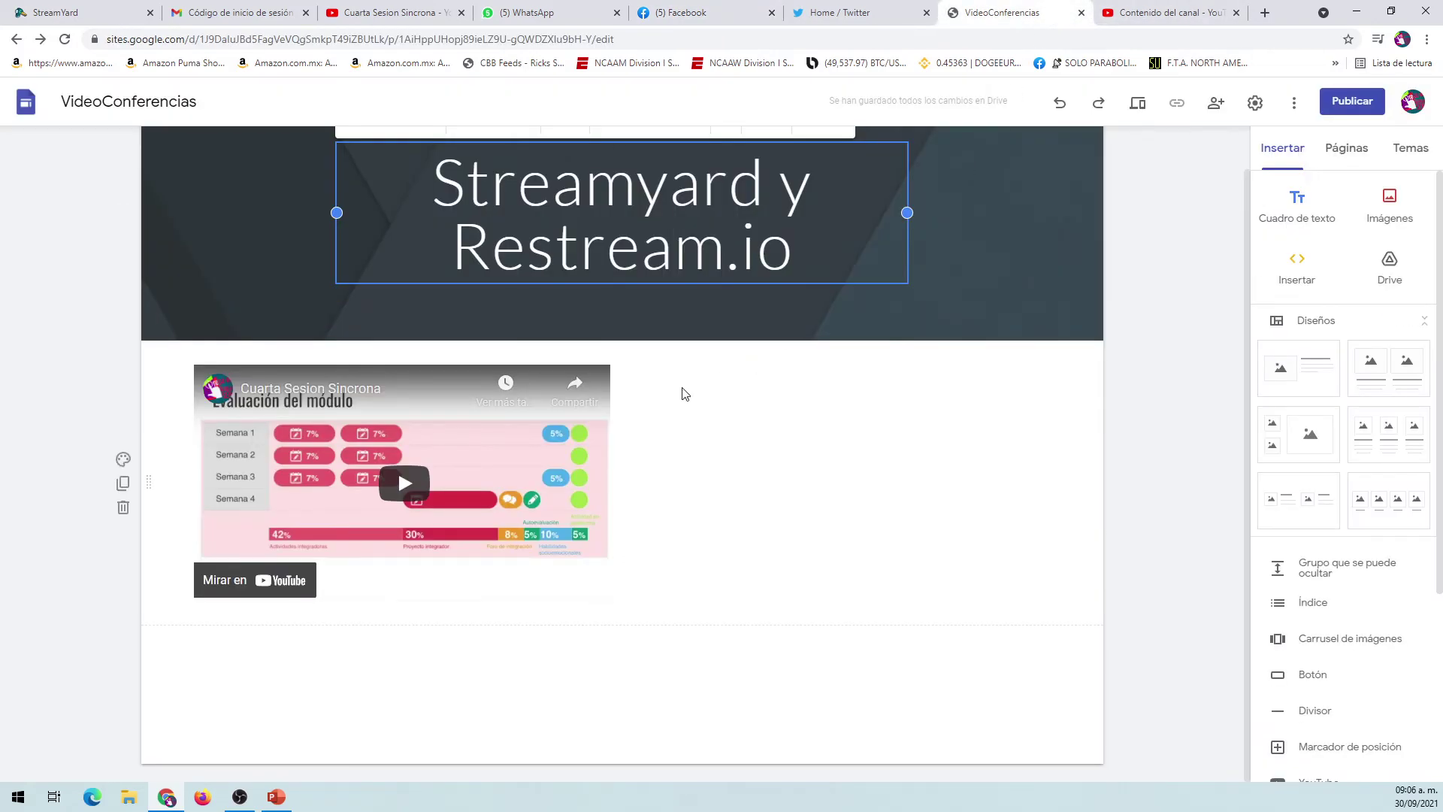
- Embed the copied Facebook video URL via Insertar > Por URL beside the YouTube video
double_click(714, 502)
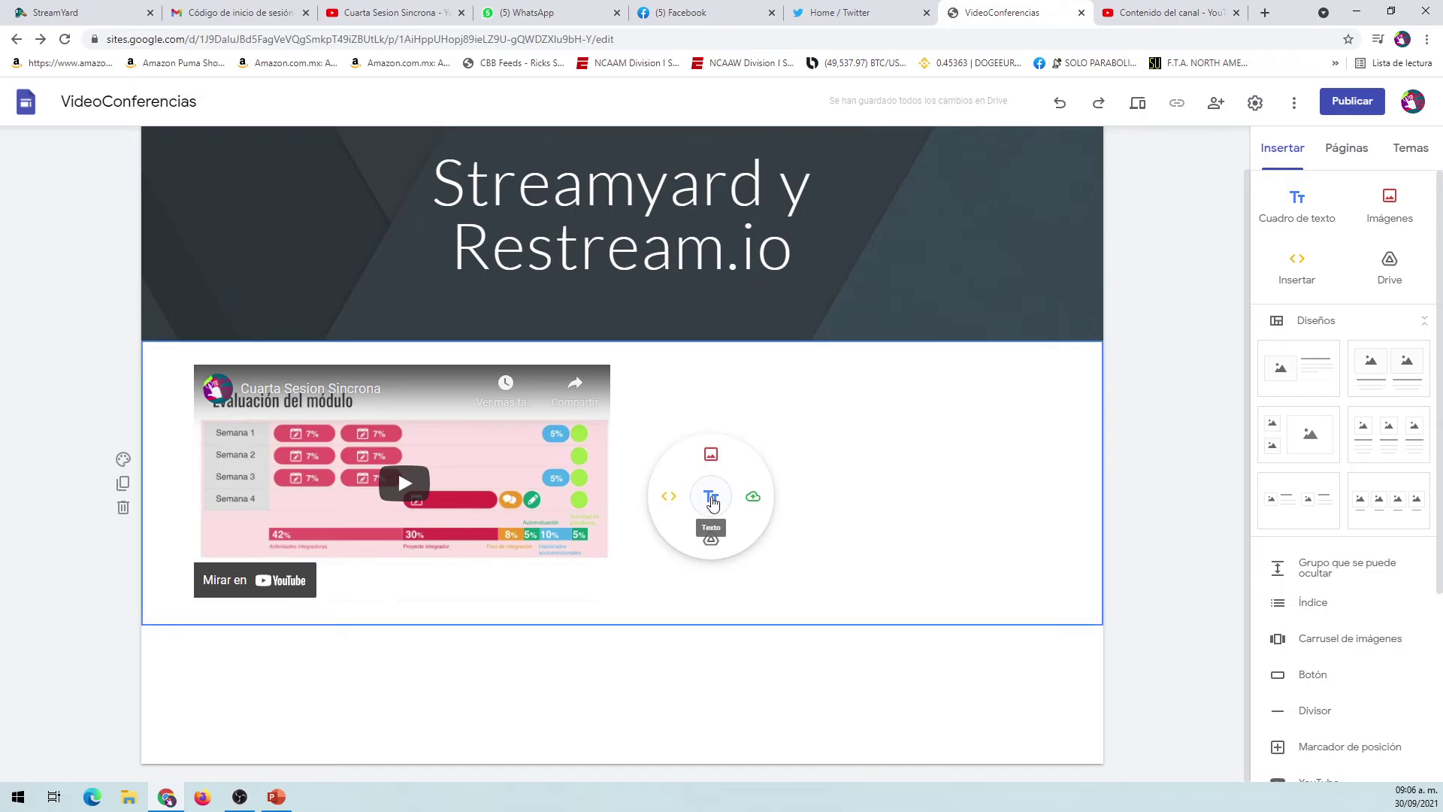
left_click(669, 498)
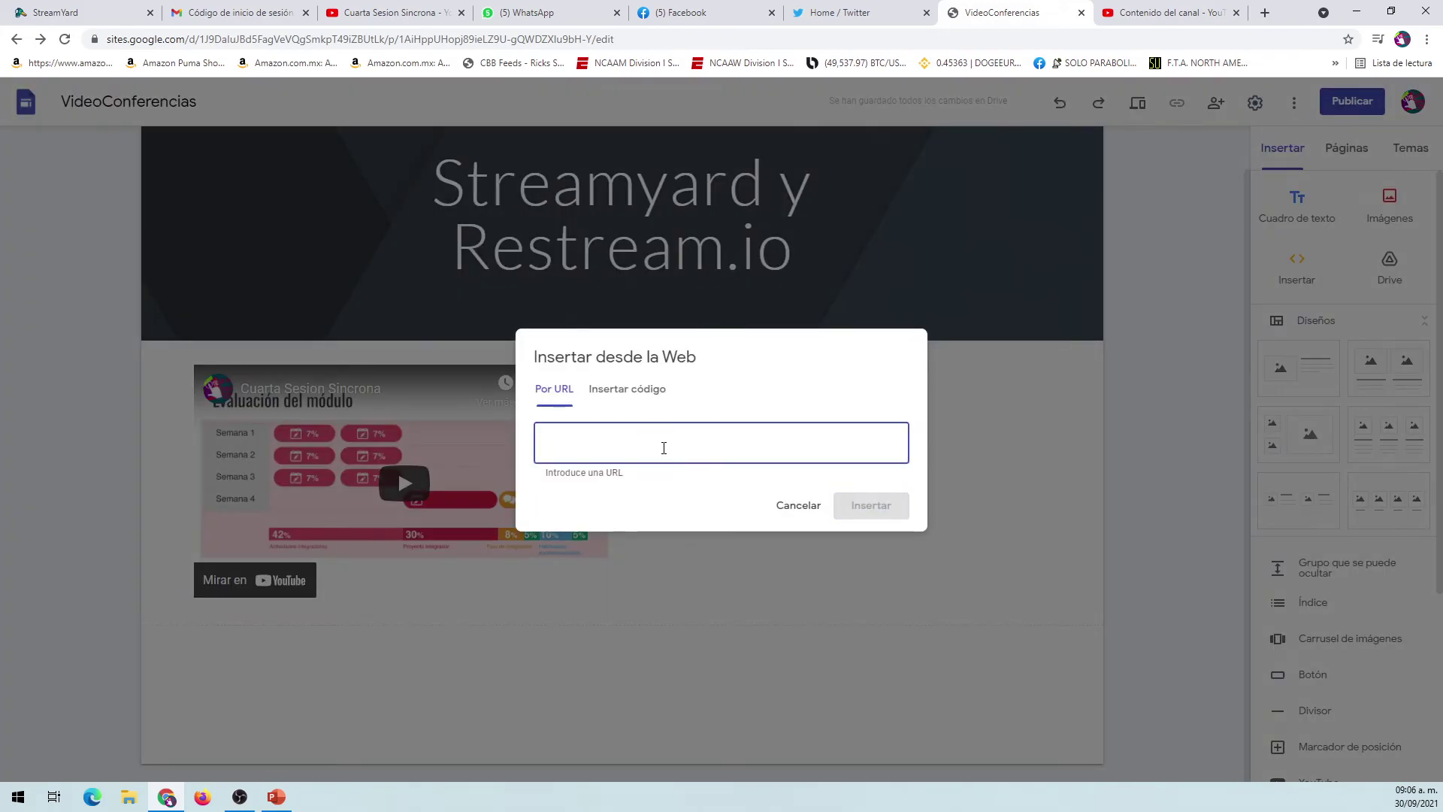
key("ctrl+v")
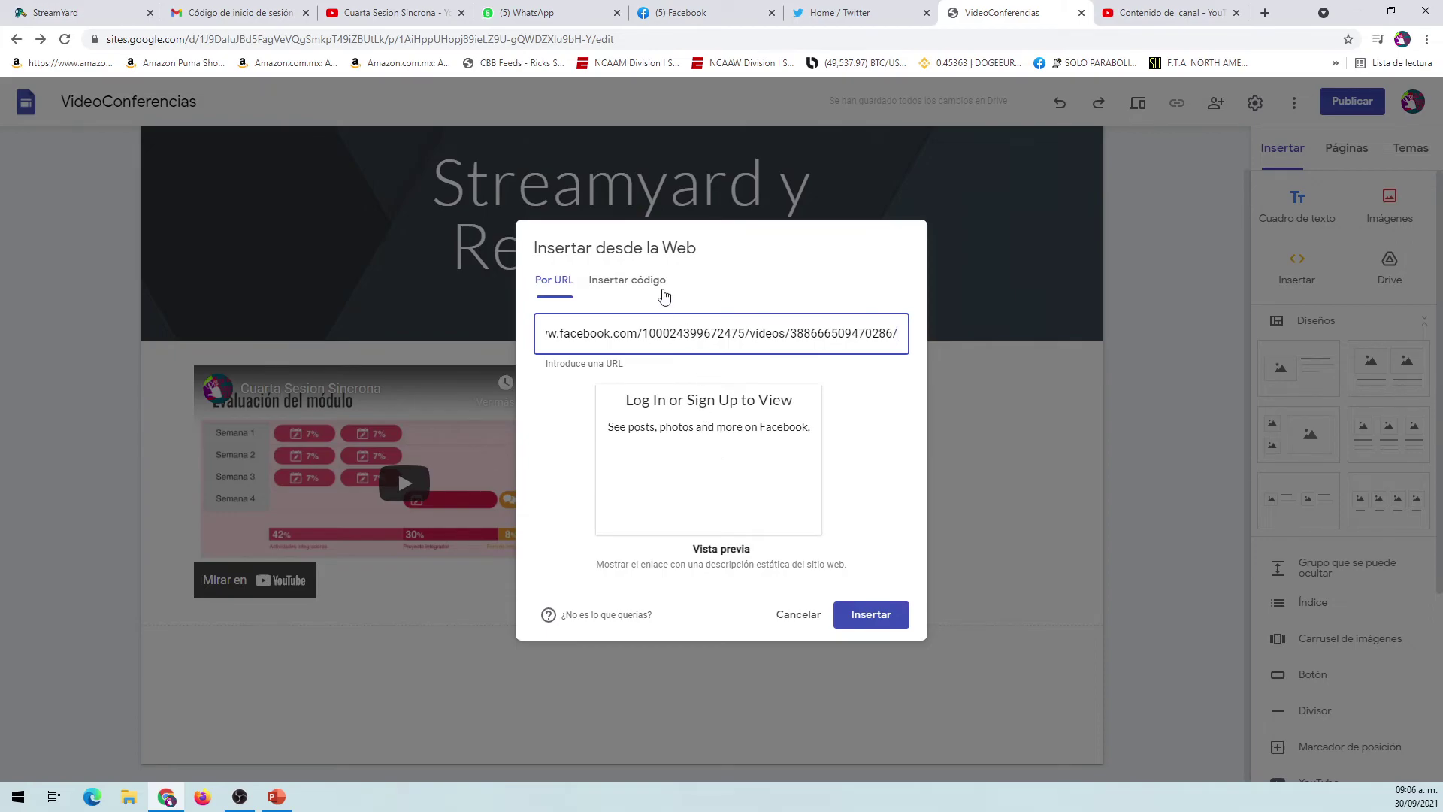
left_click_drag(652, 330, 982, 342)
left_click(623, 335)
left_click_drag(792, 337, 464, 340)
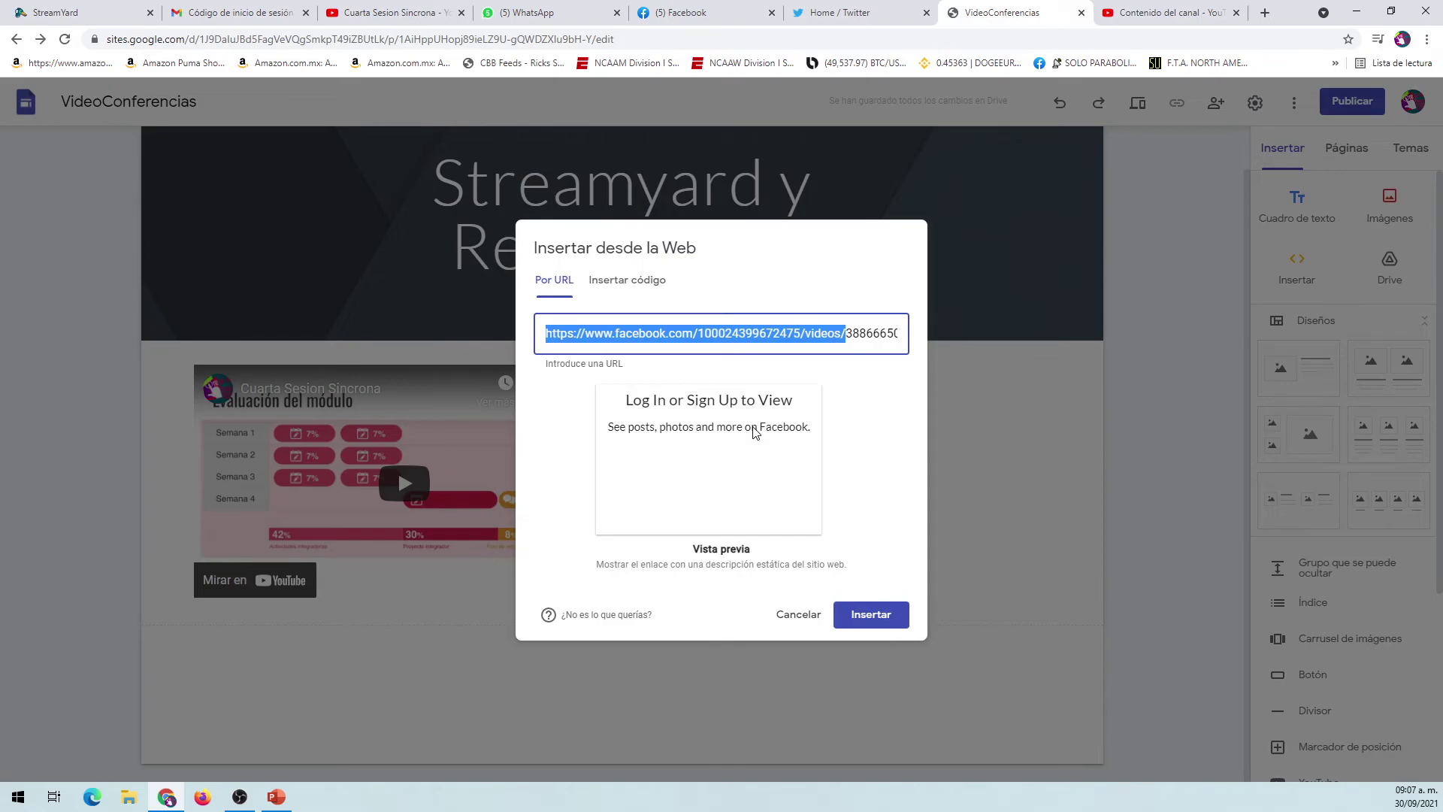
left_click(878, 617)
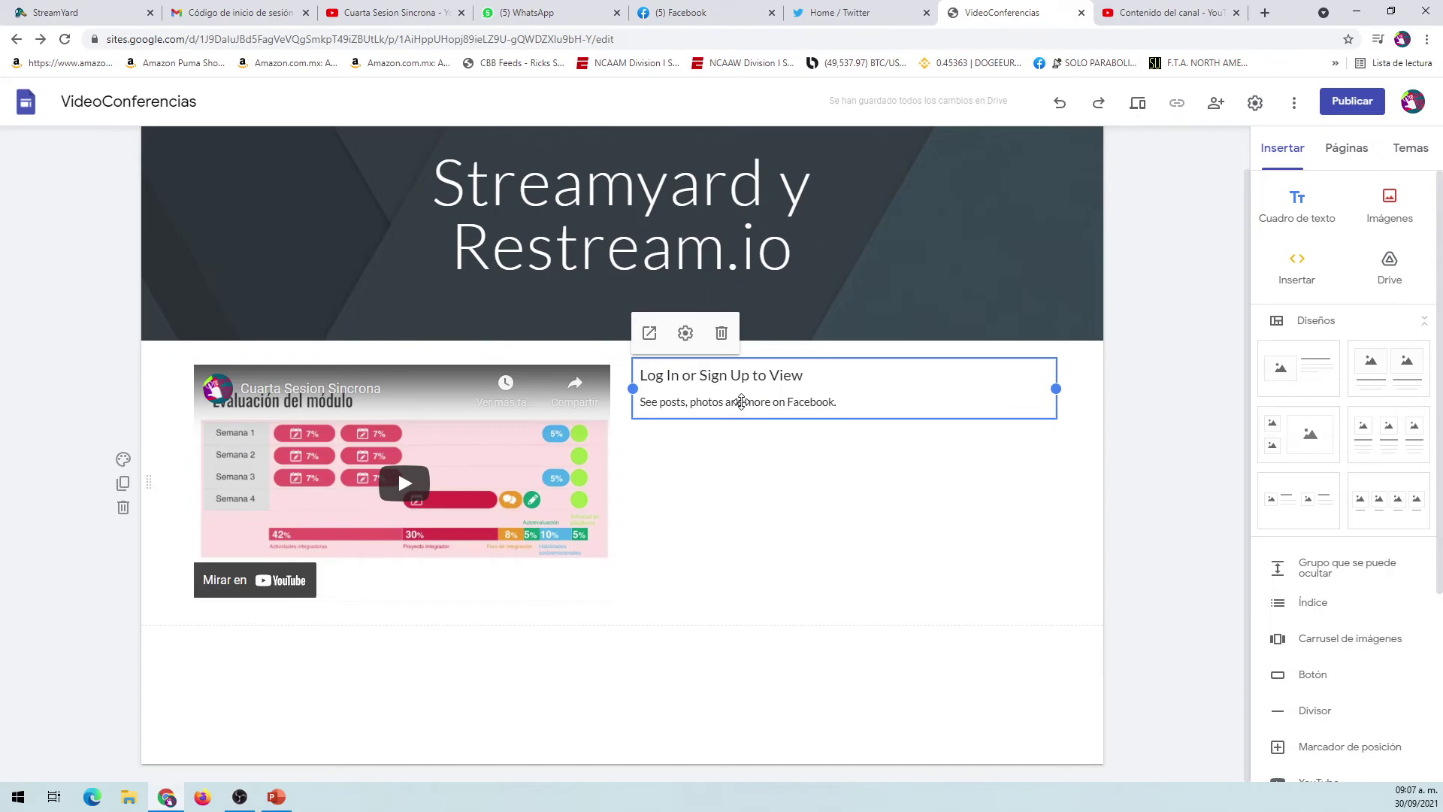
- Publish the site with the web address probandostreamyard
left_click(1335, 105)
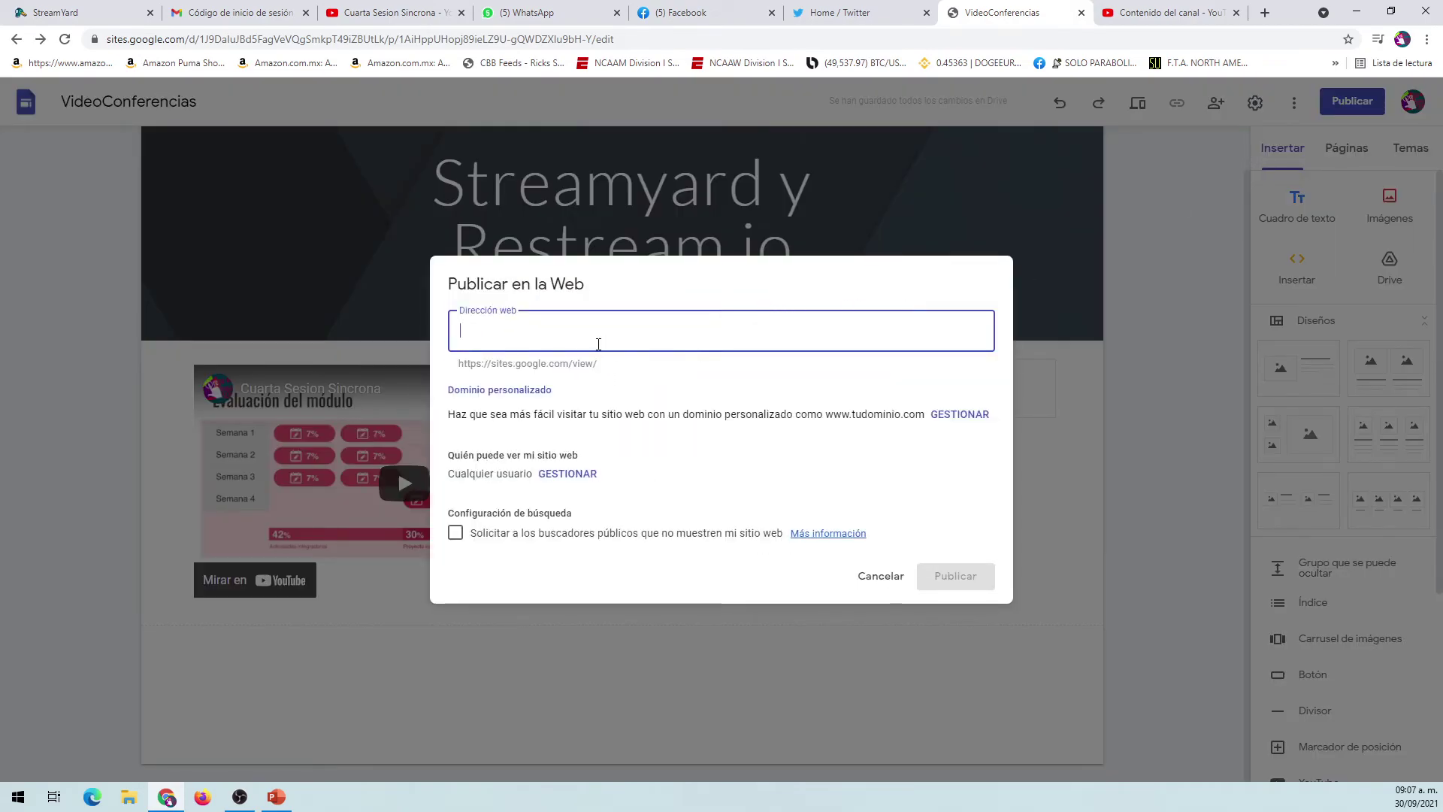
type("p")
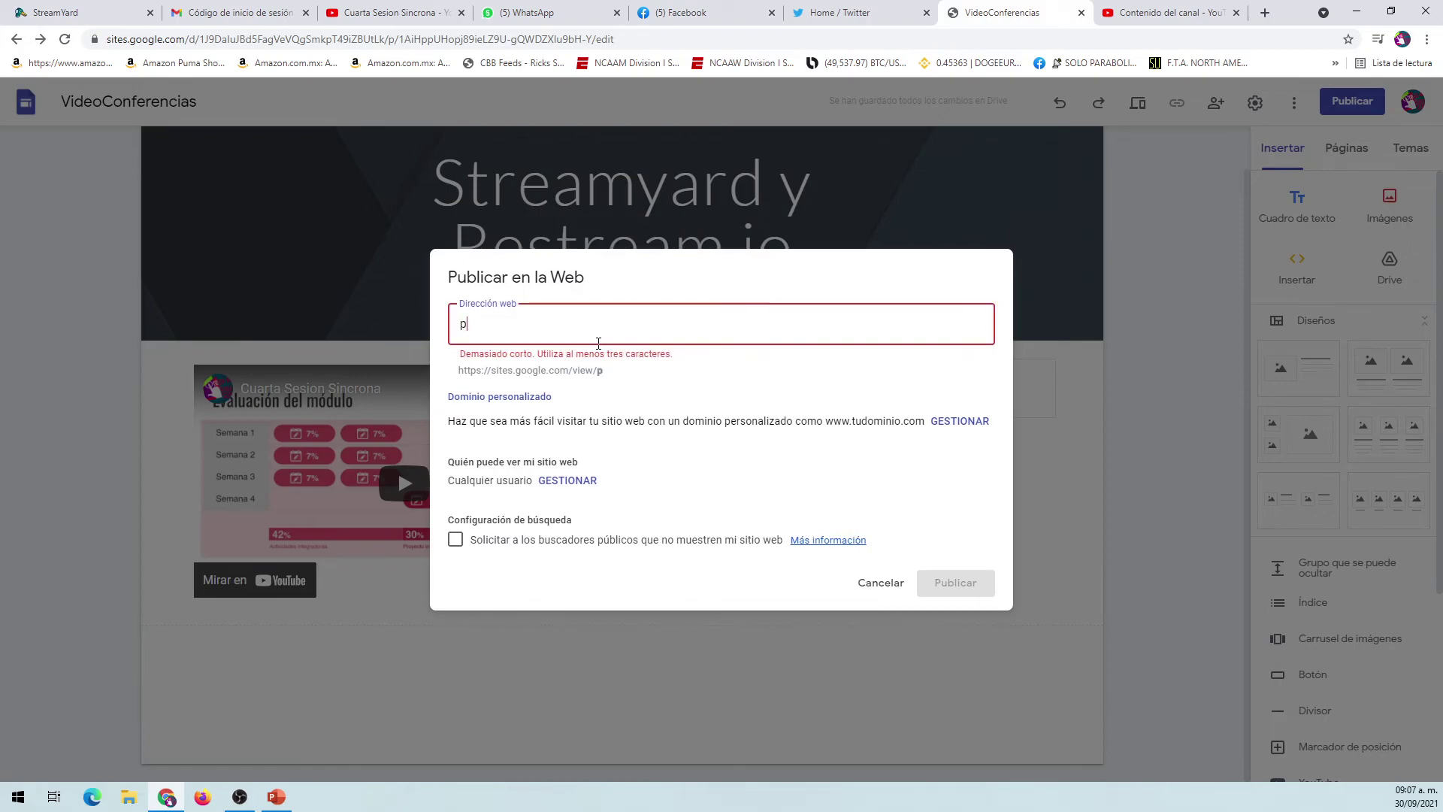
type("robandostreamyard")
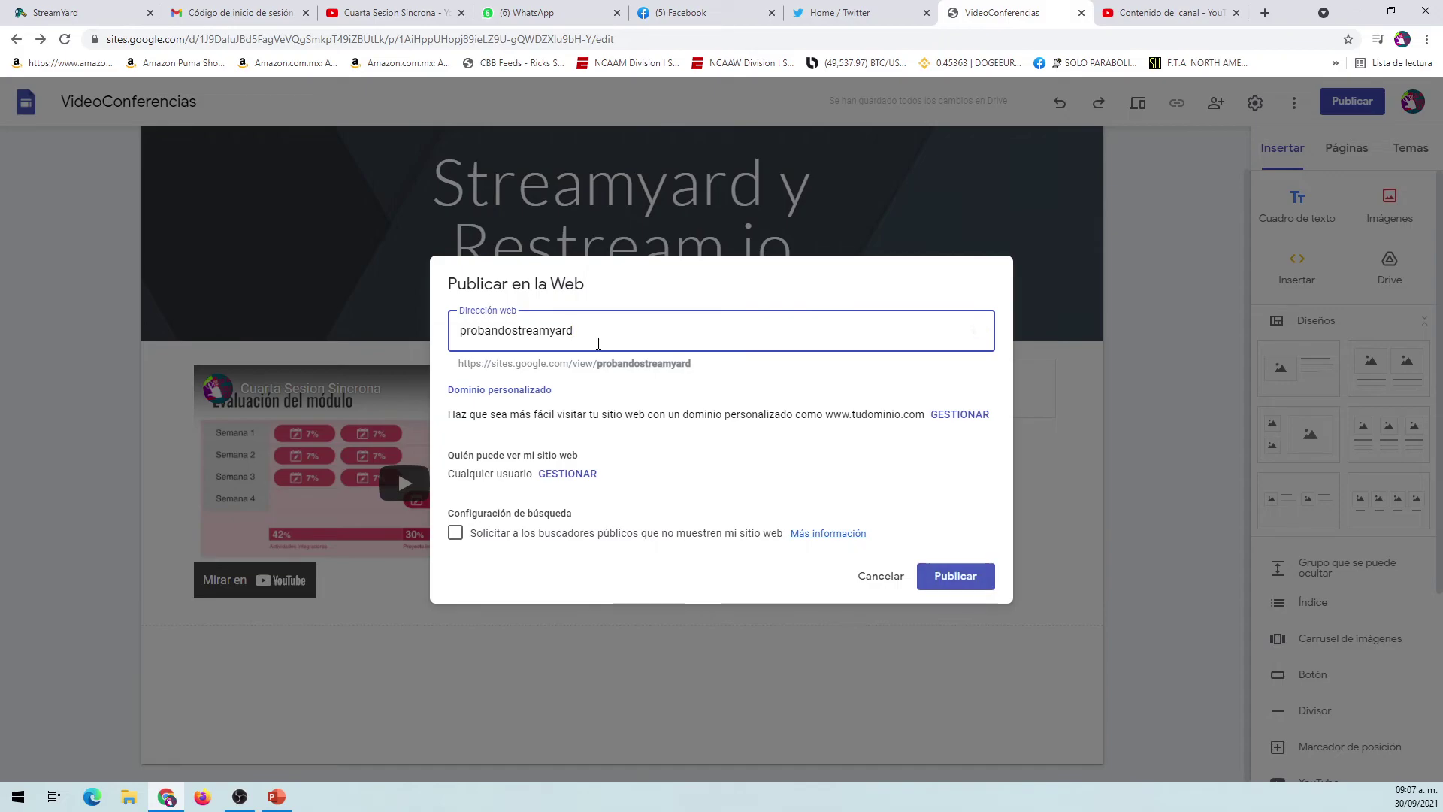
left_click(674, 366)
double_click(674, 366)
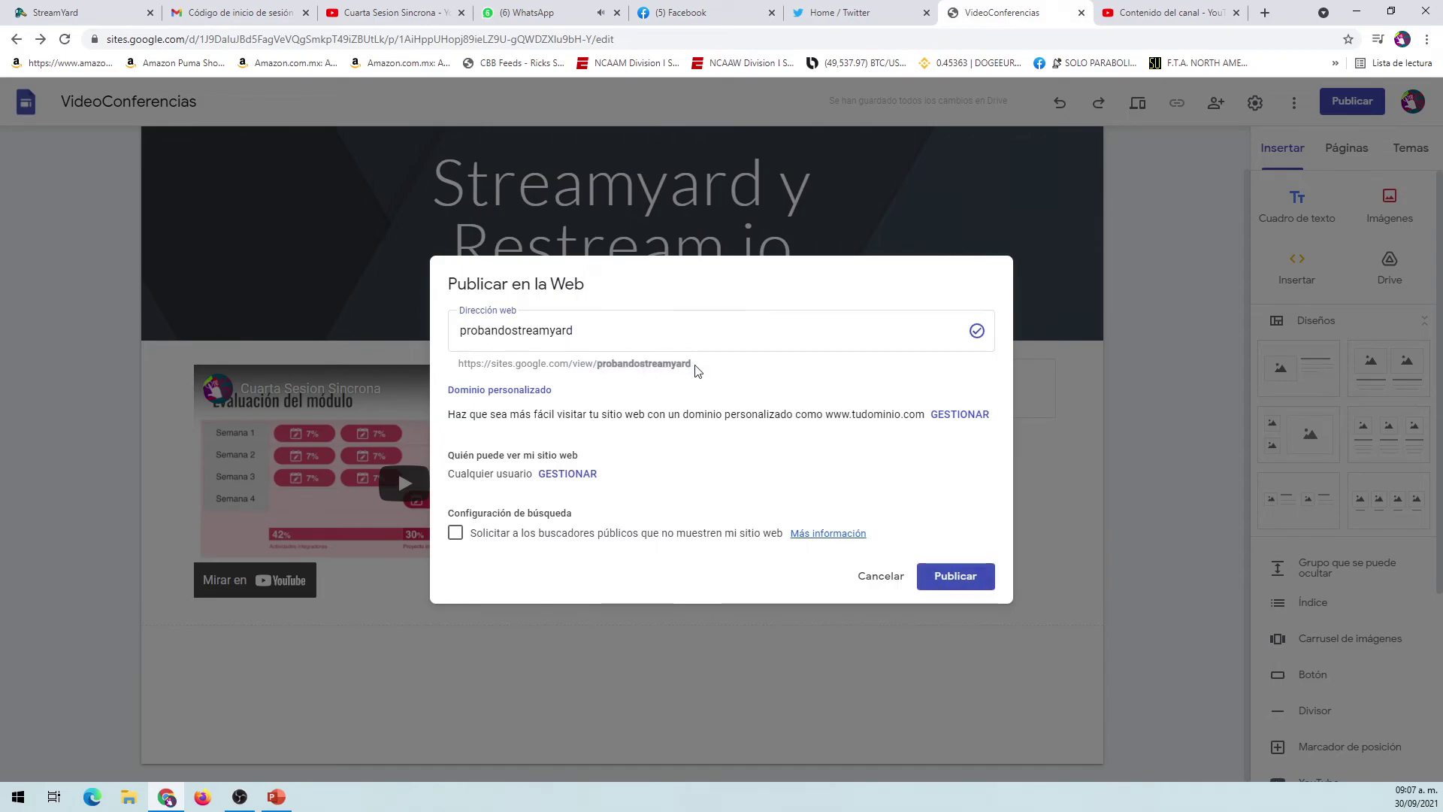
left_click_drag(598, 364, 530, 379)
left_click_drag(705, 366, 456, 371)
key("ctrl+c")
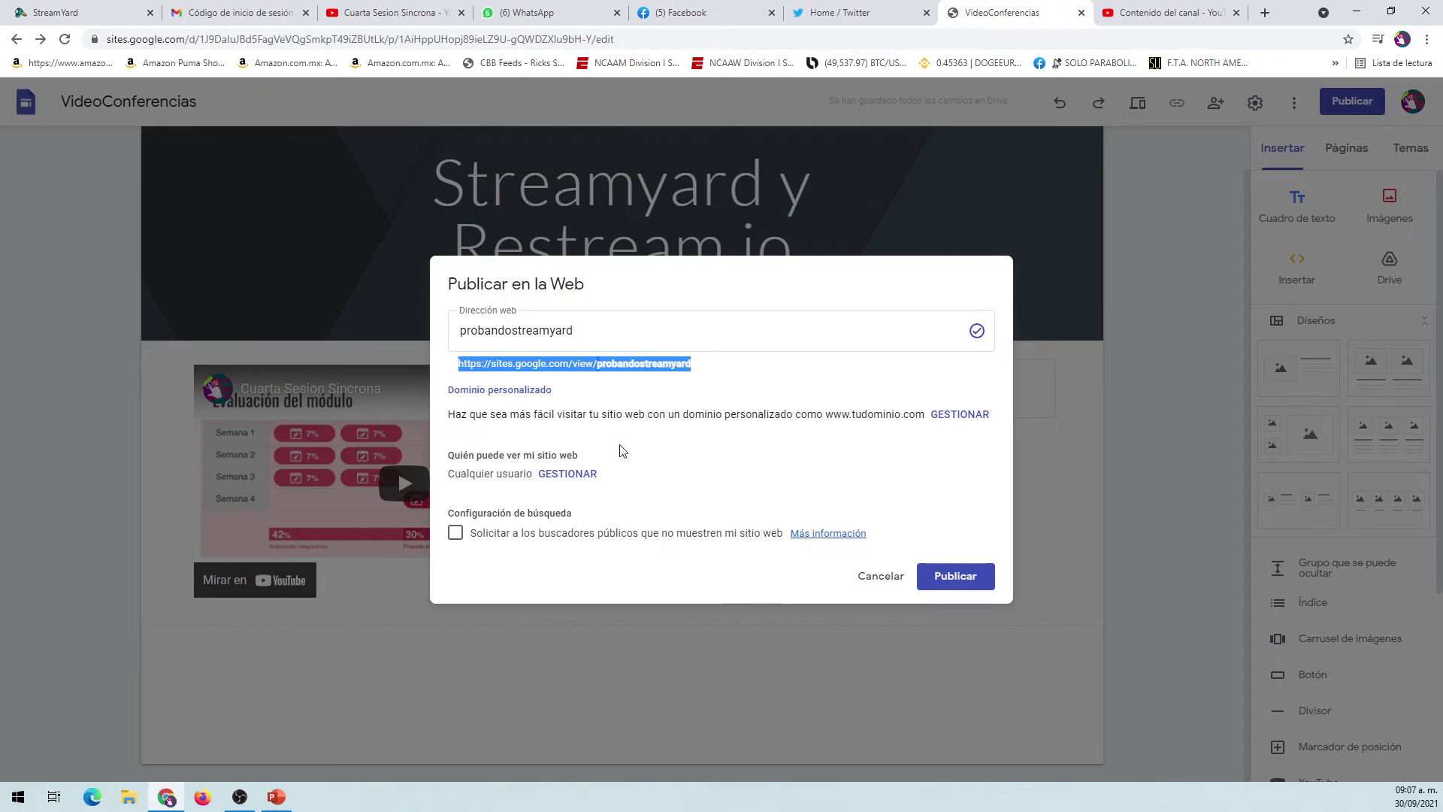
left_click(944, 576)
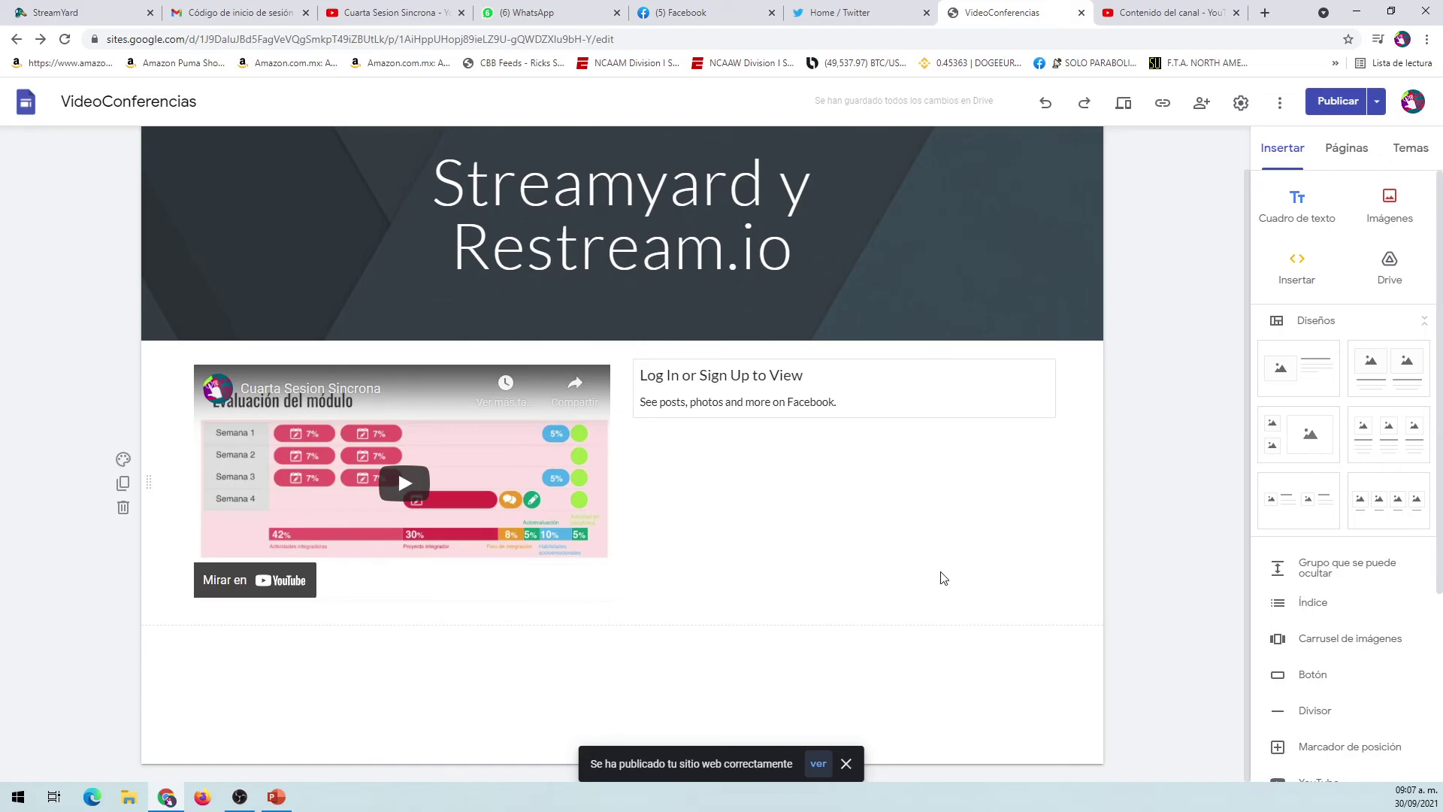
- Load the copied published site address in a new browser tab
key("ctrl+t")
key("ctrl+v")
key("Return")
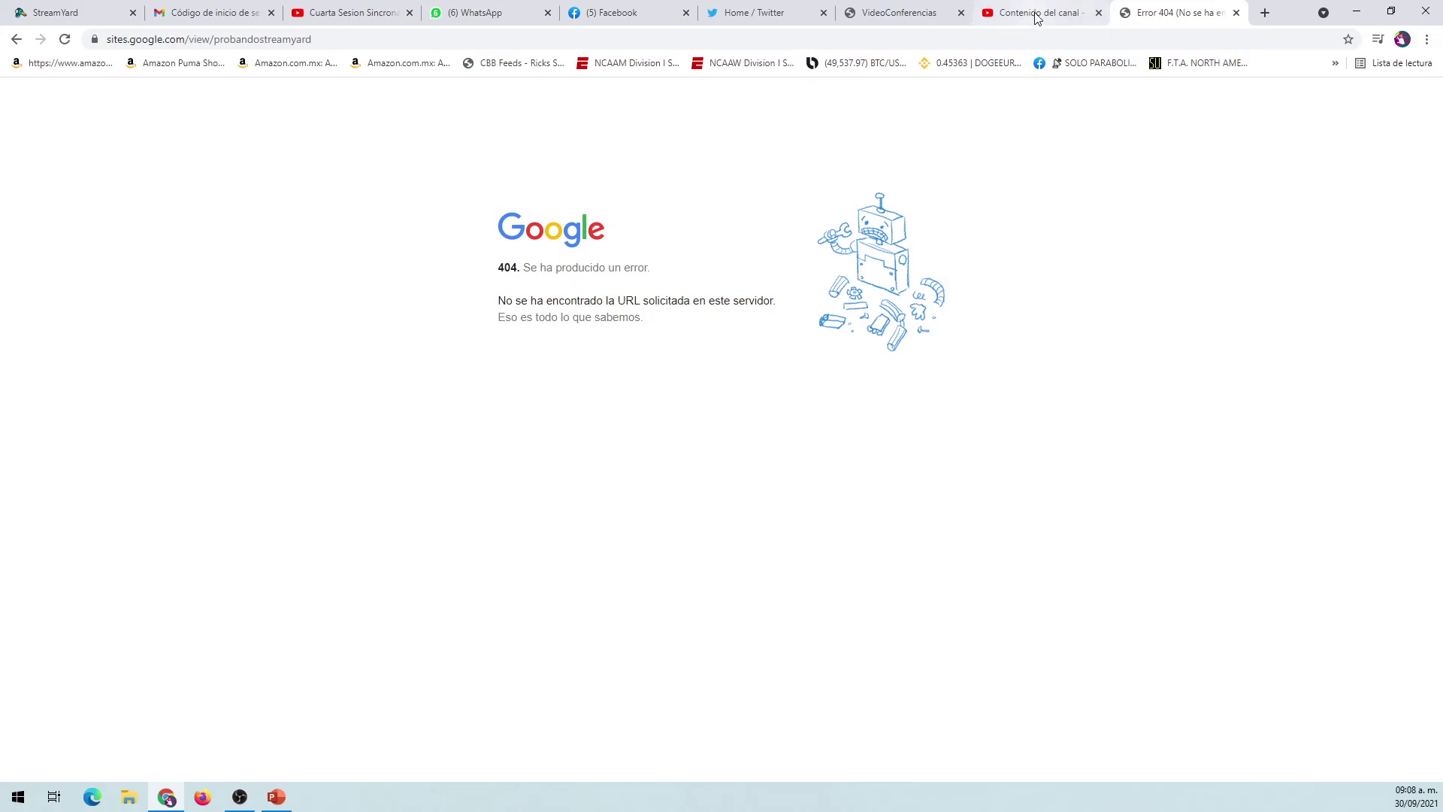
- Open the published site through the Publicar dropdown's Ver sitio web publicado option
left_click(904, 15)
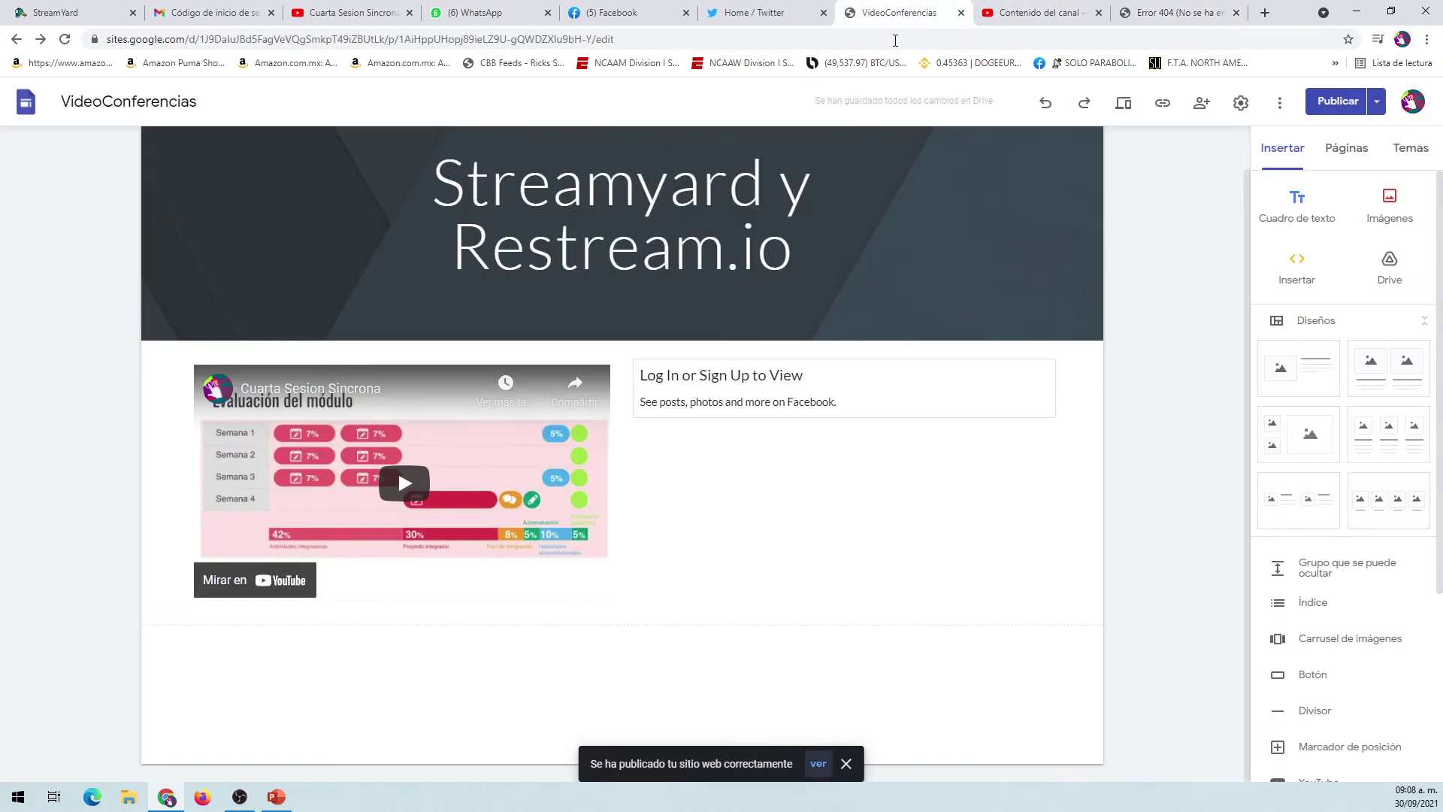
left_click(1323, 105)
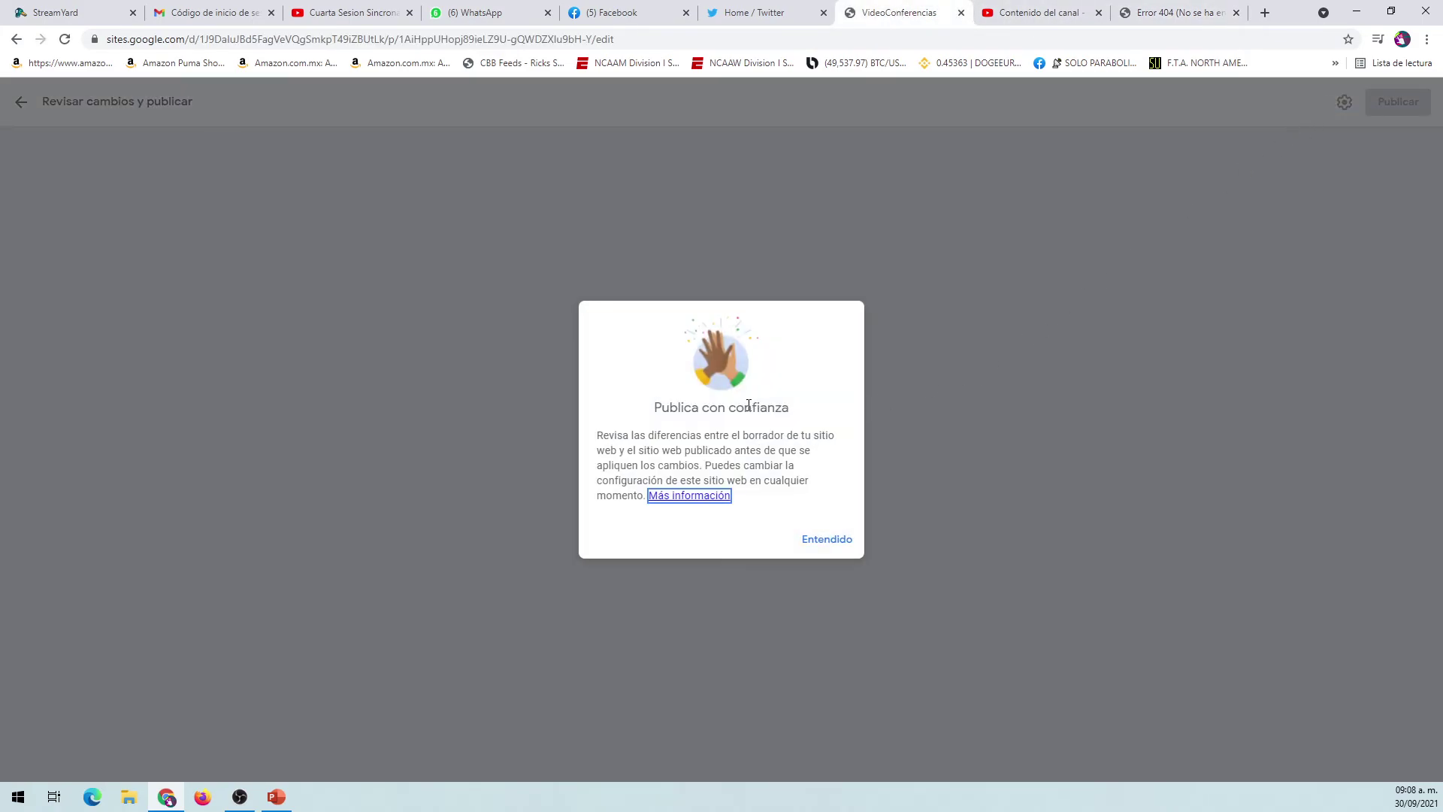
left_click(829, 540)
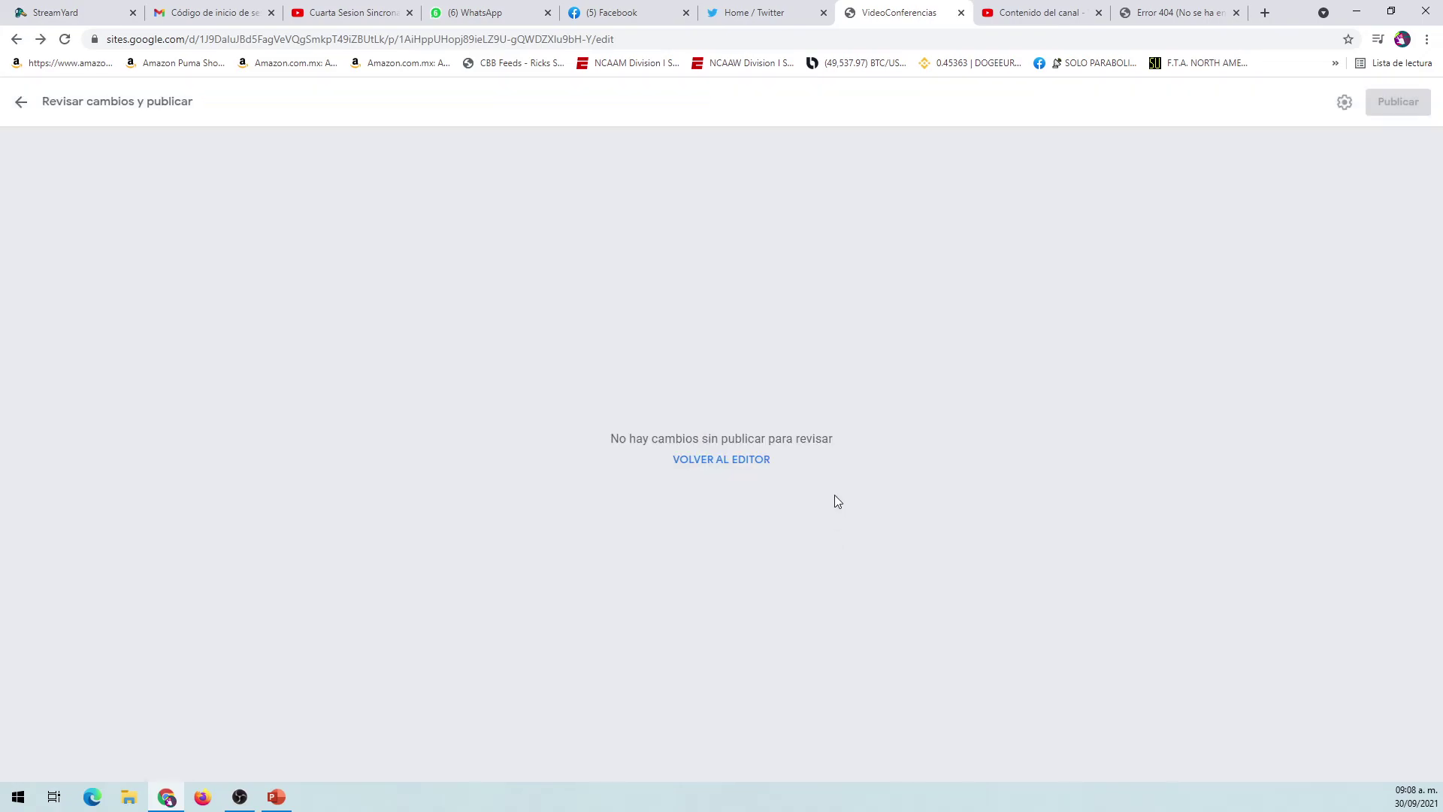
left_click(759, 466)
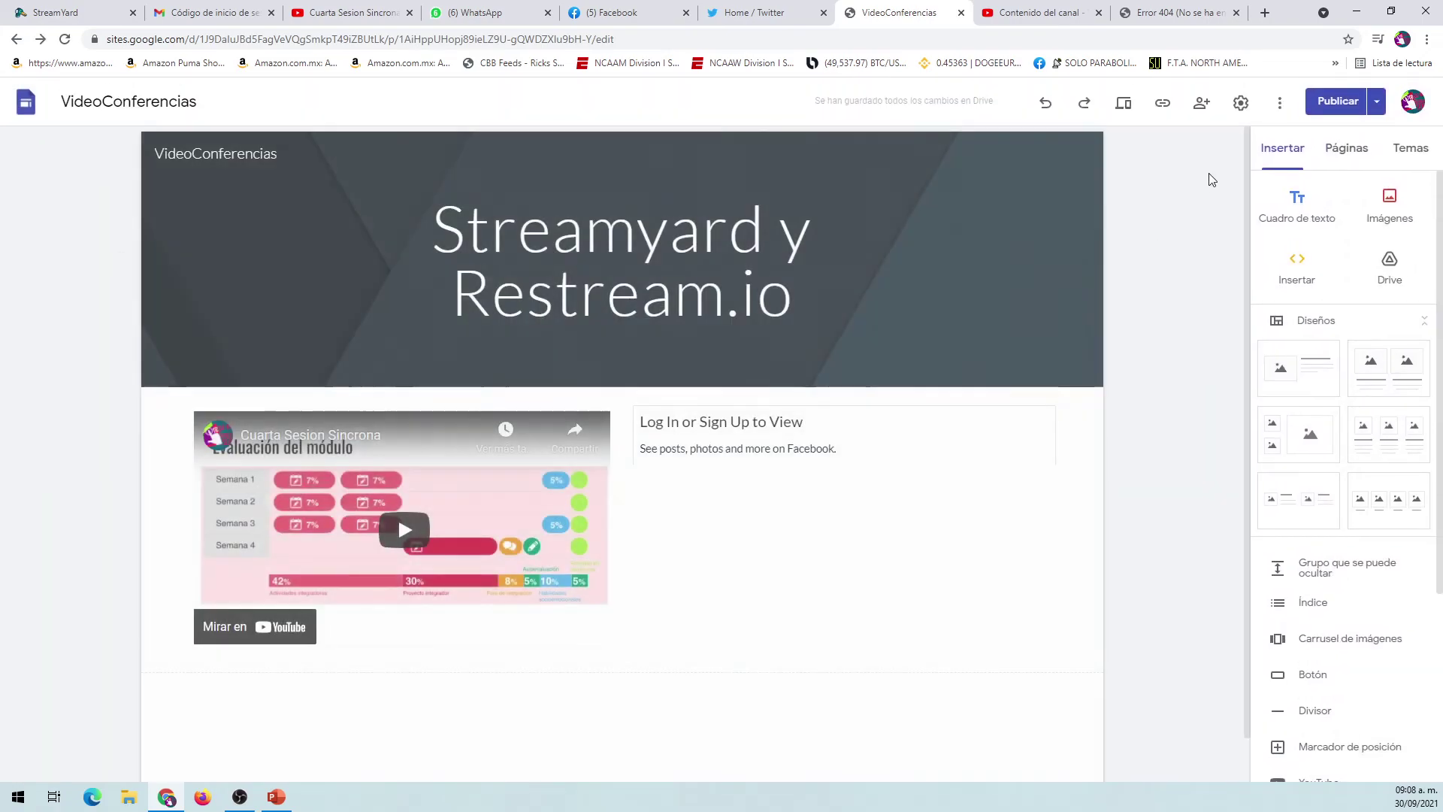
left_click(1376, 103)
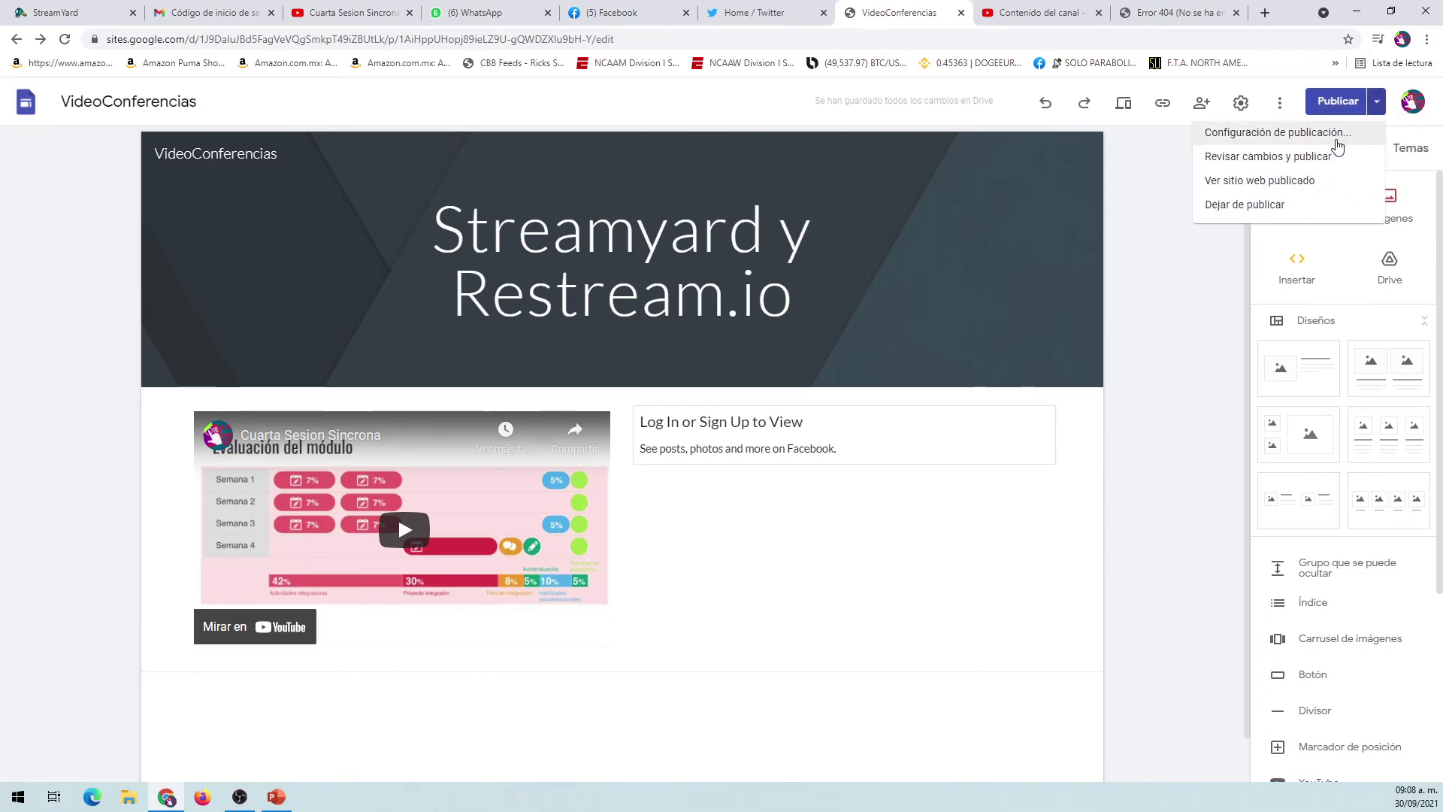
left_click(1286, 182)
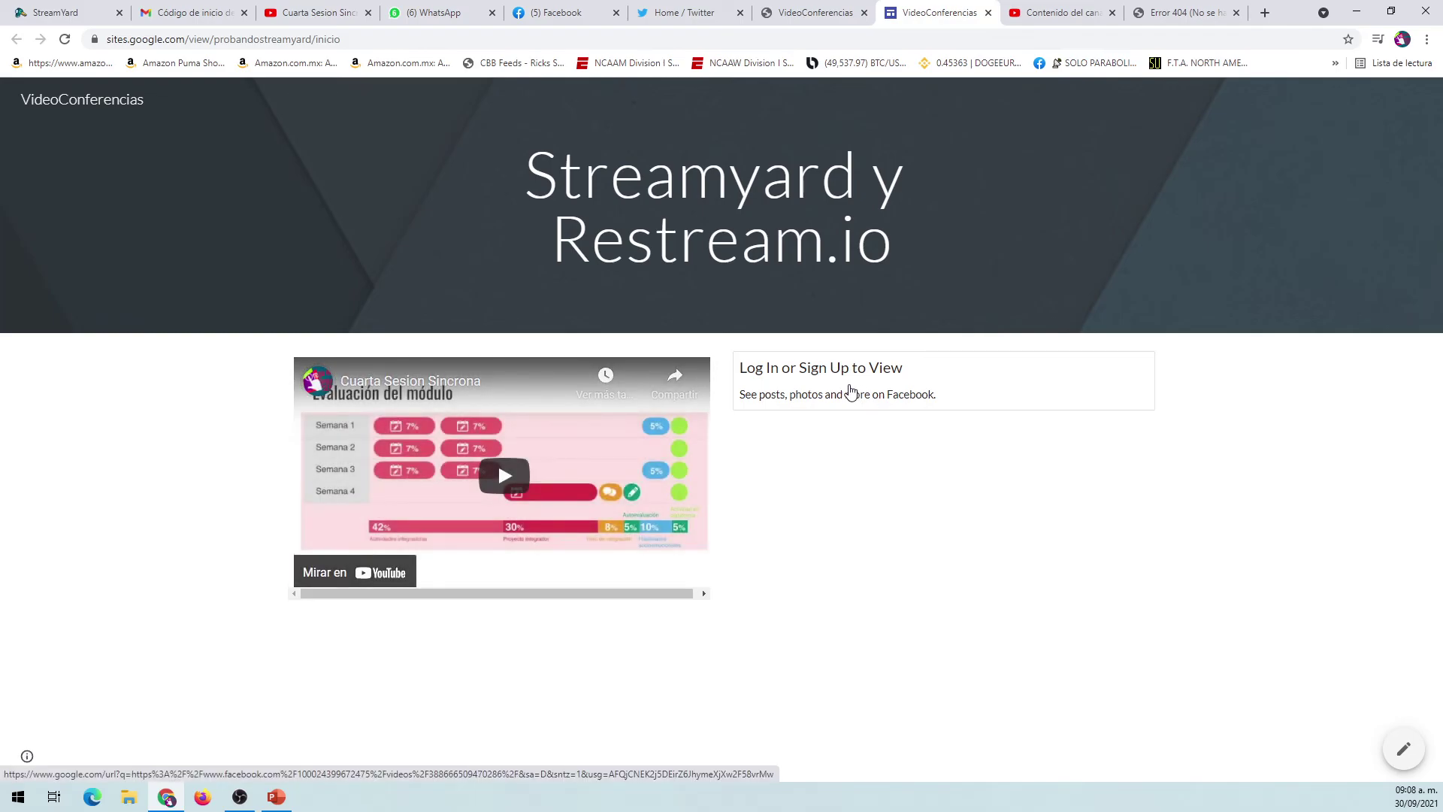
left_click(851, 393)
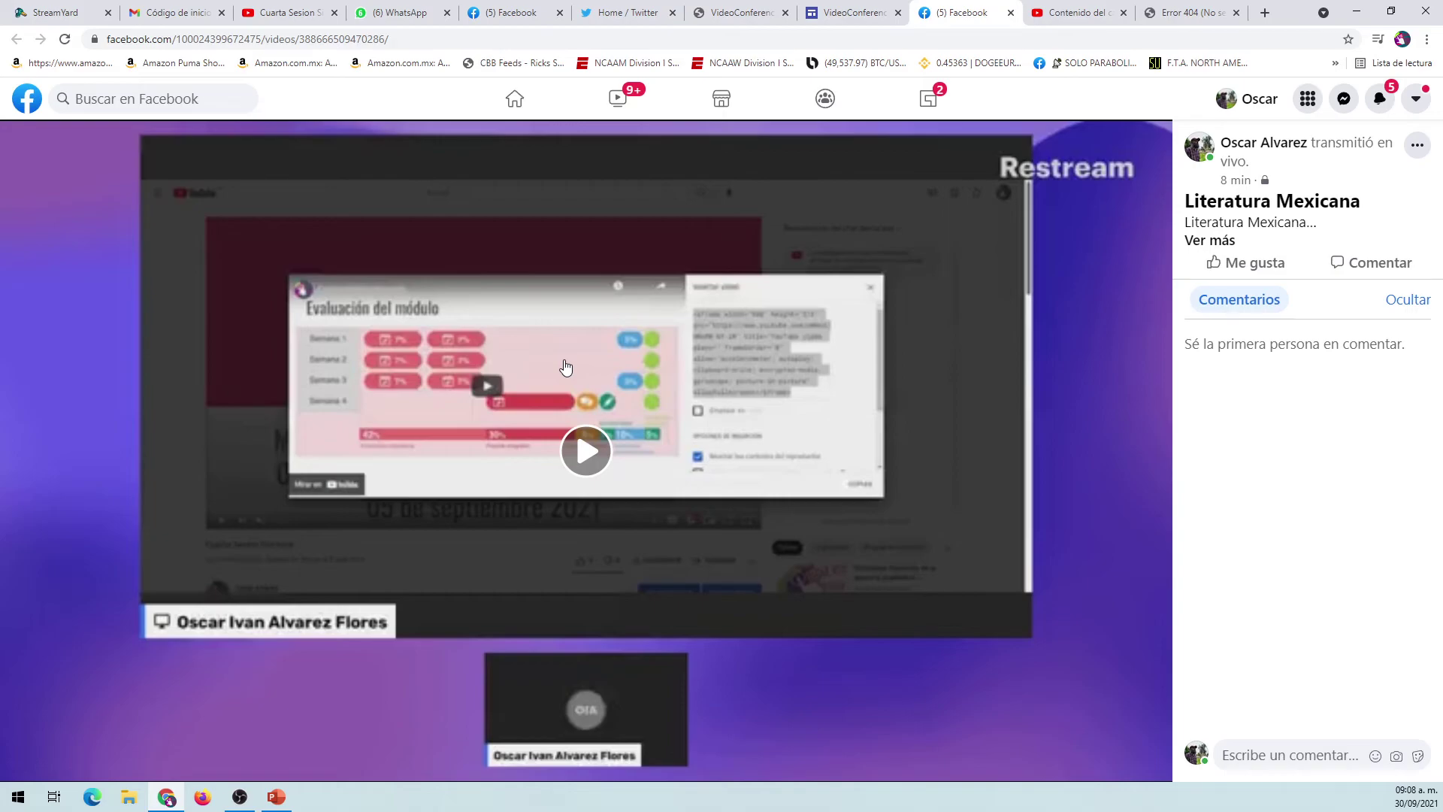
left_click(857, 15)
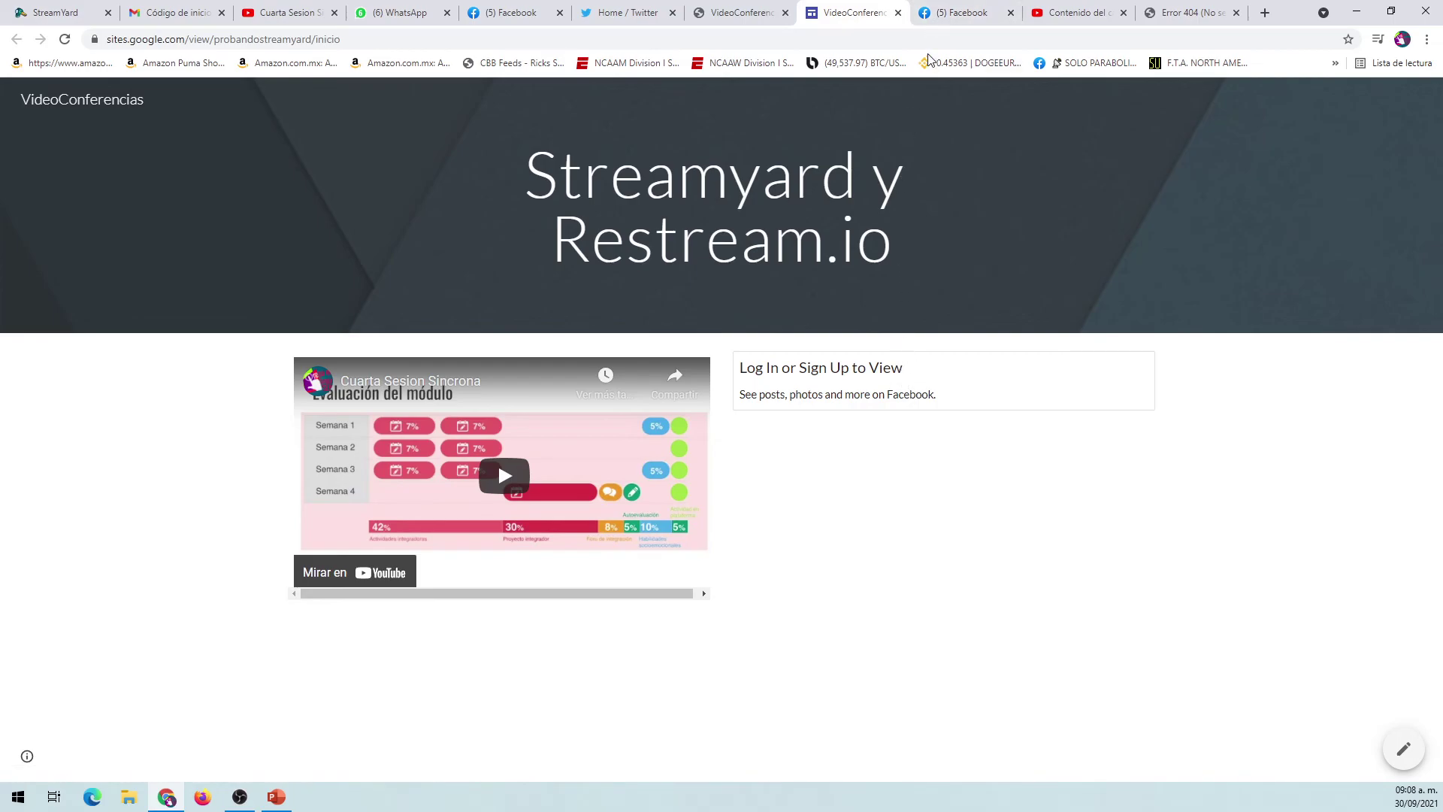
left_click(956, 18)
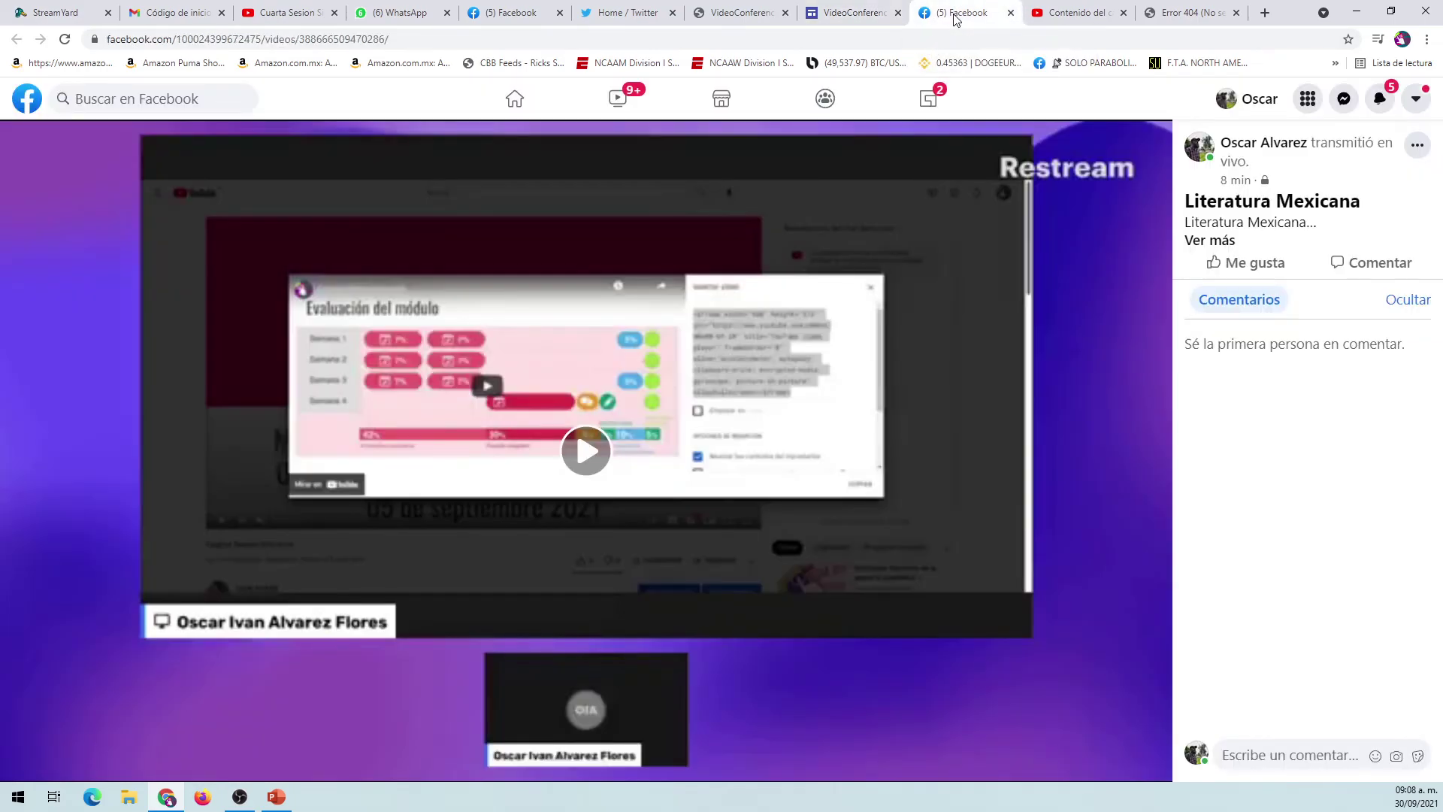
key("ctrl+w")
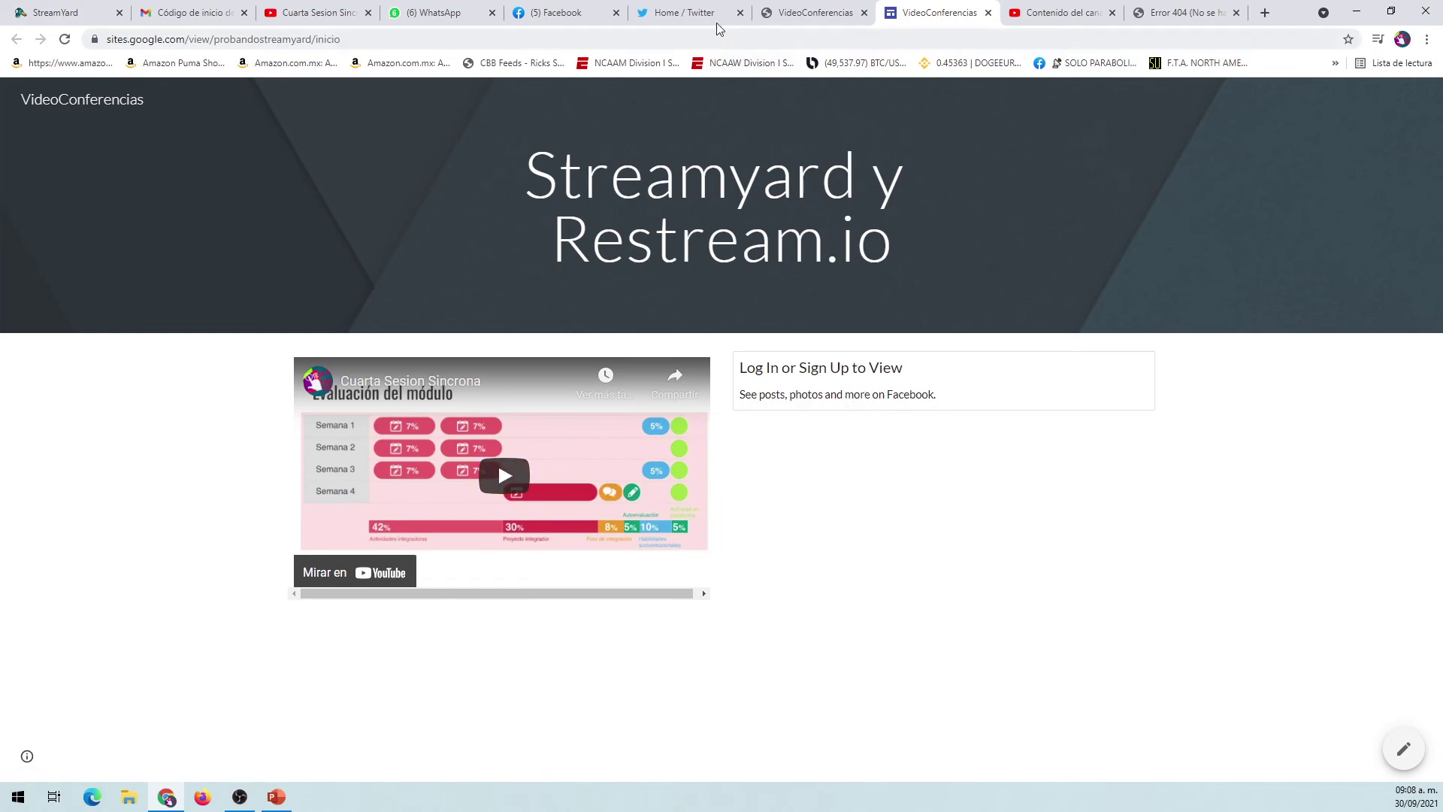
- Reload YouTube Studio's Channel content page and show the En directo live streams list
left_click(1042, 14)
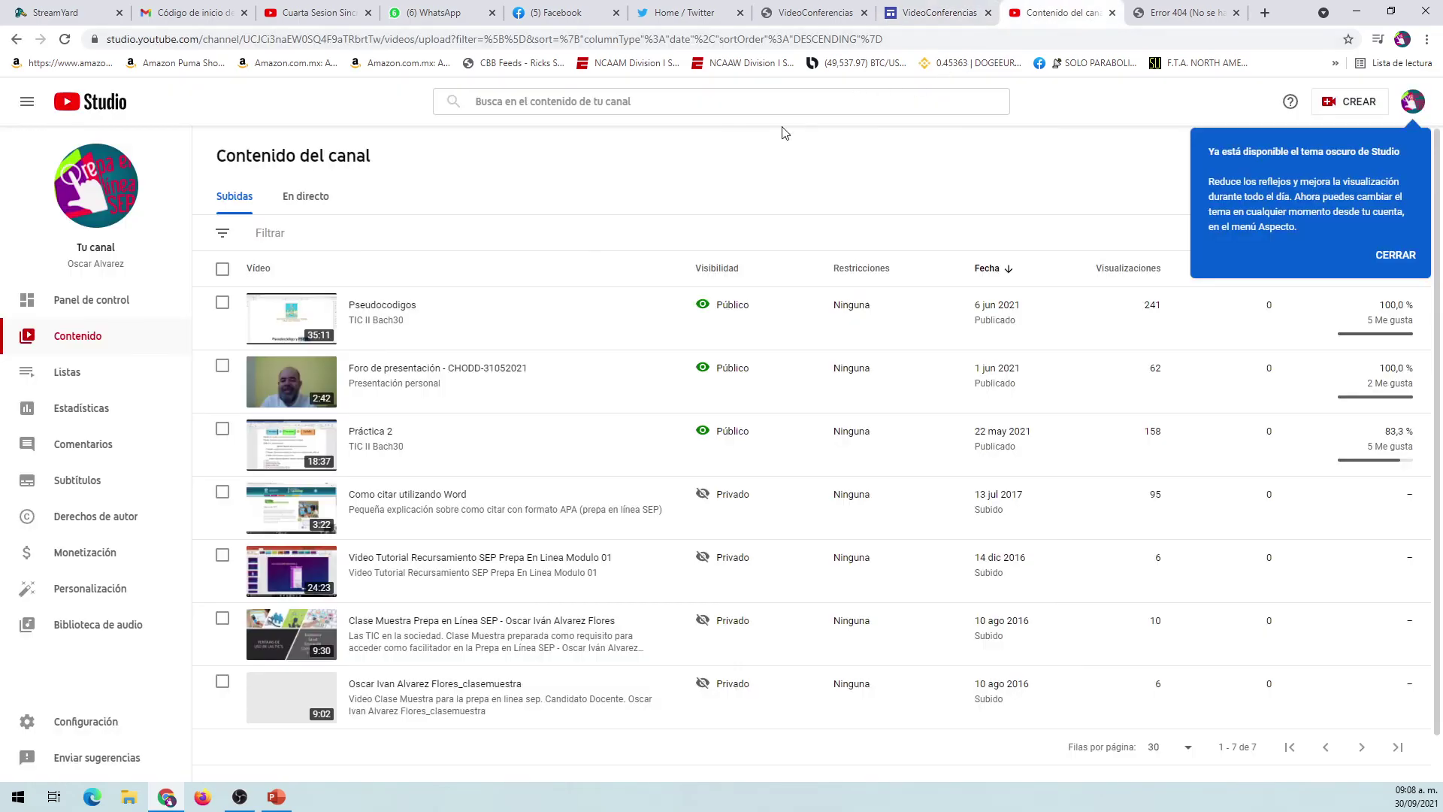
key("F5")
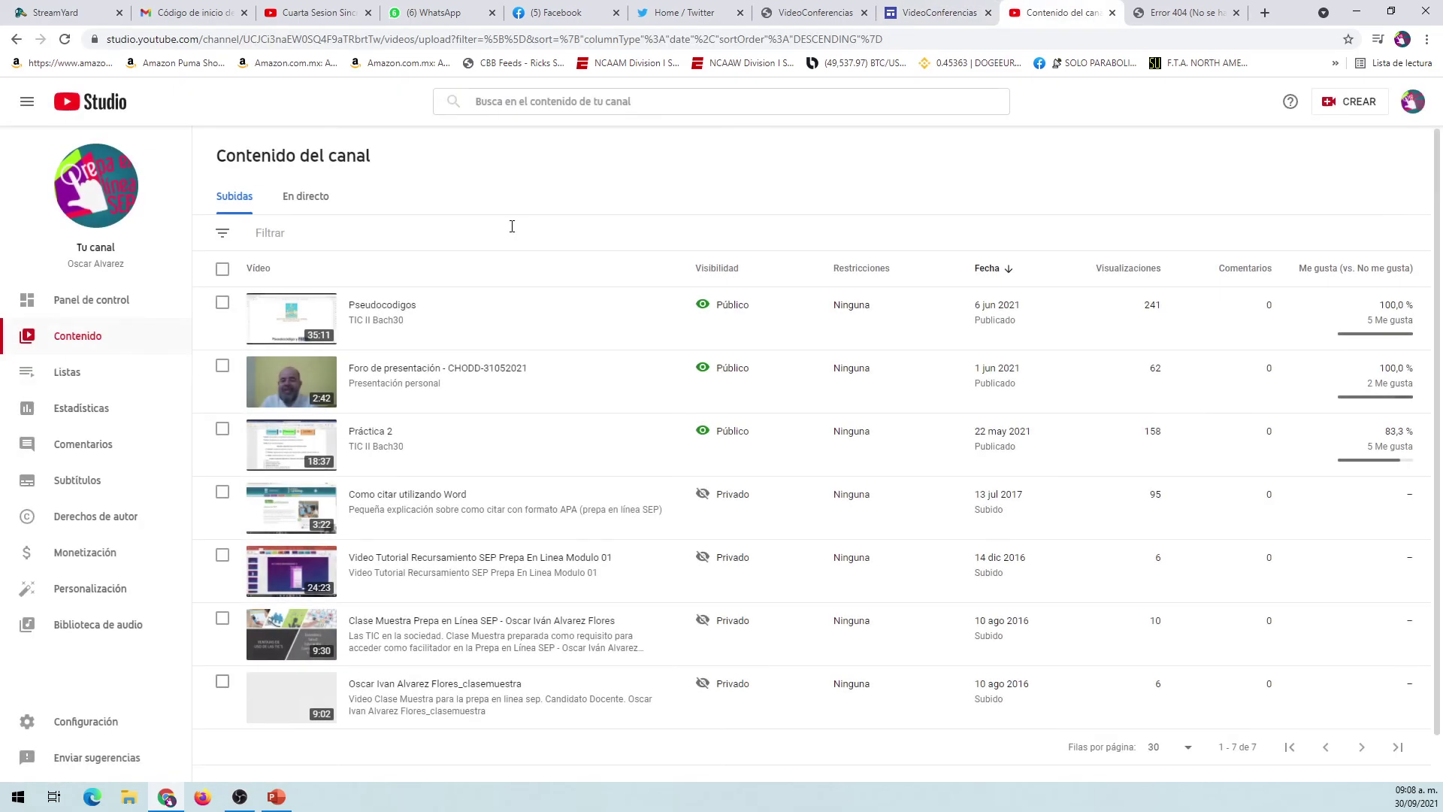
left_click(315, 203)
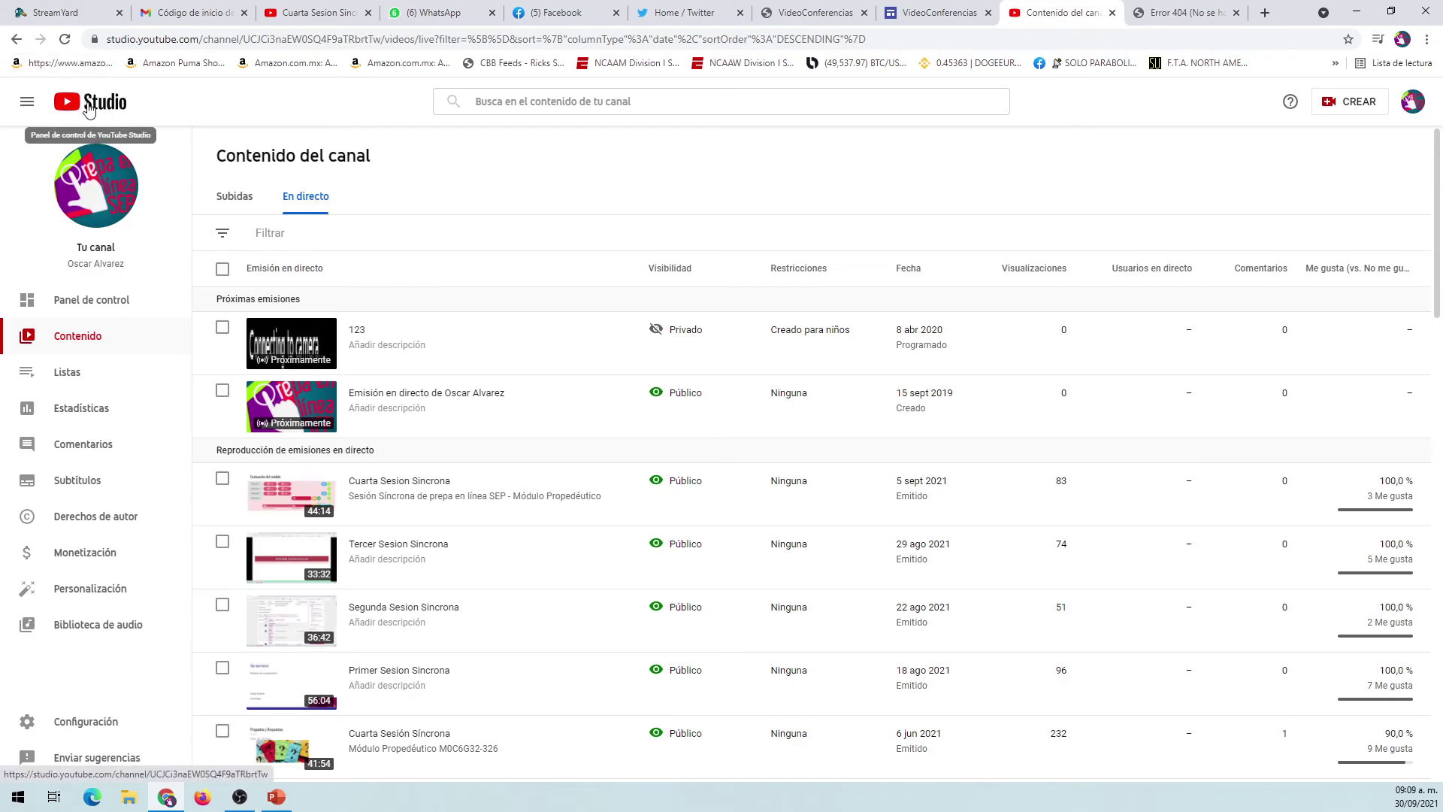
- Go to youtube.com and open your own channel's VÍDEOS tab
left_click(172, 40)
type("youtube.com")
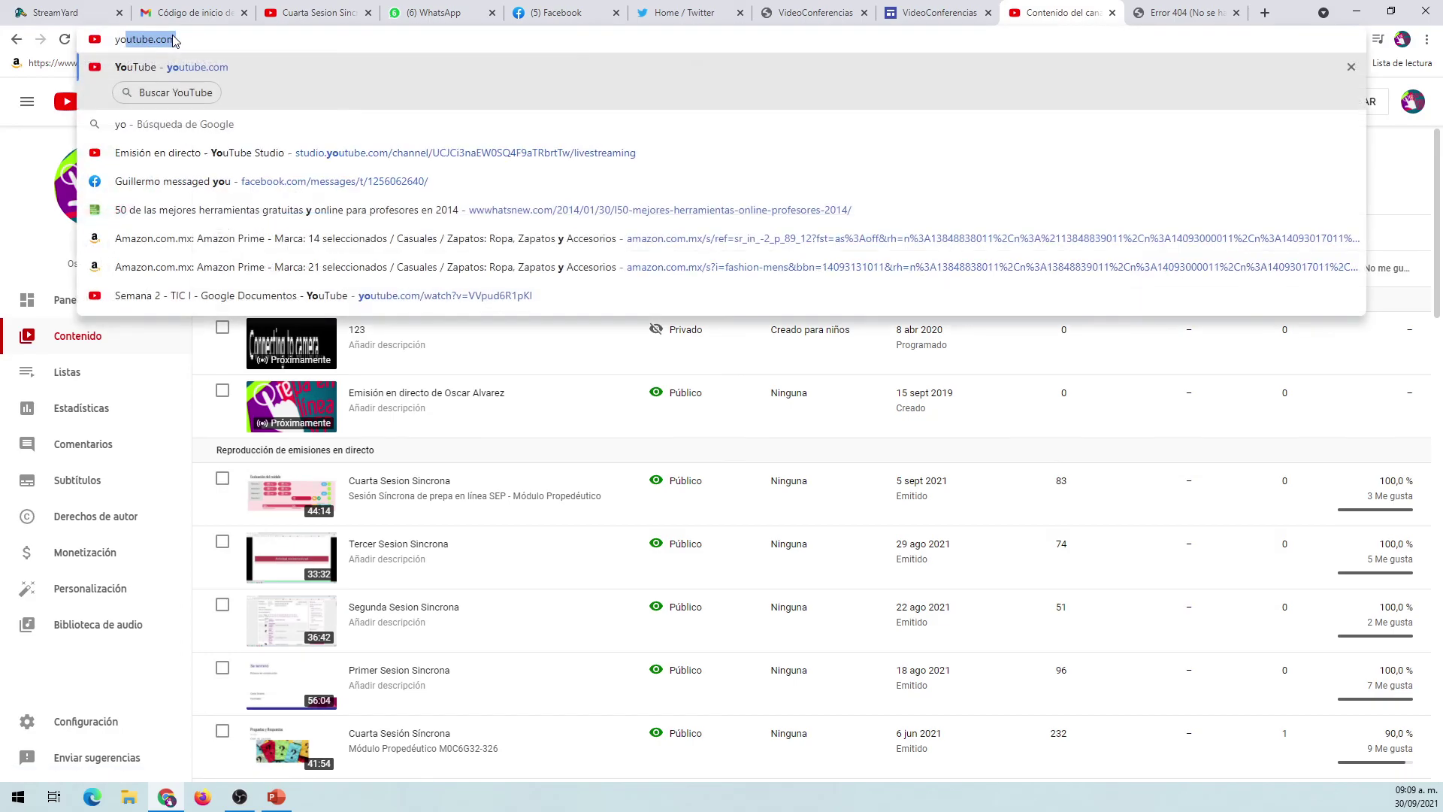
key("Return")
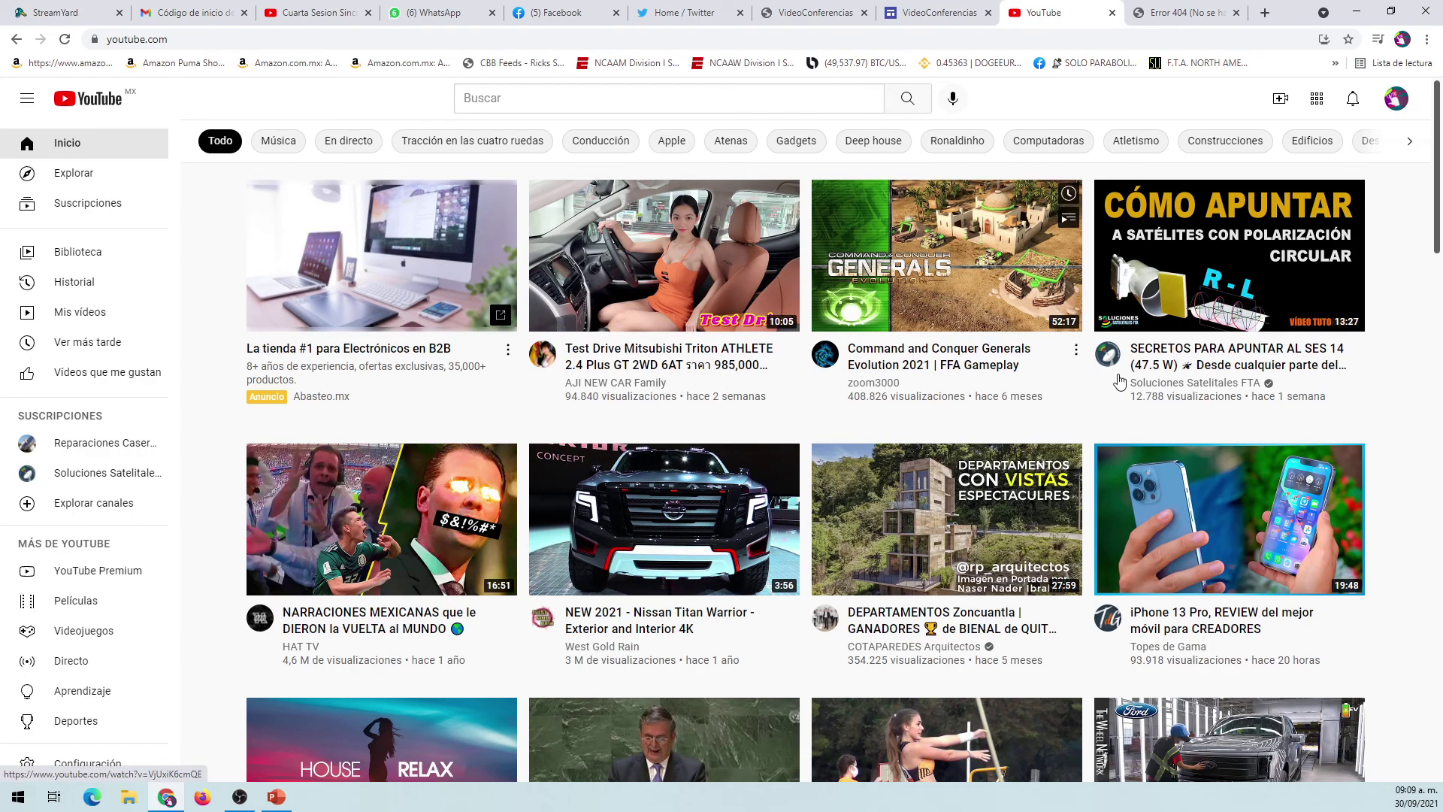
left_click(1395, 100)
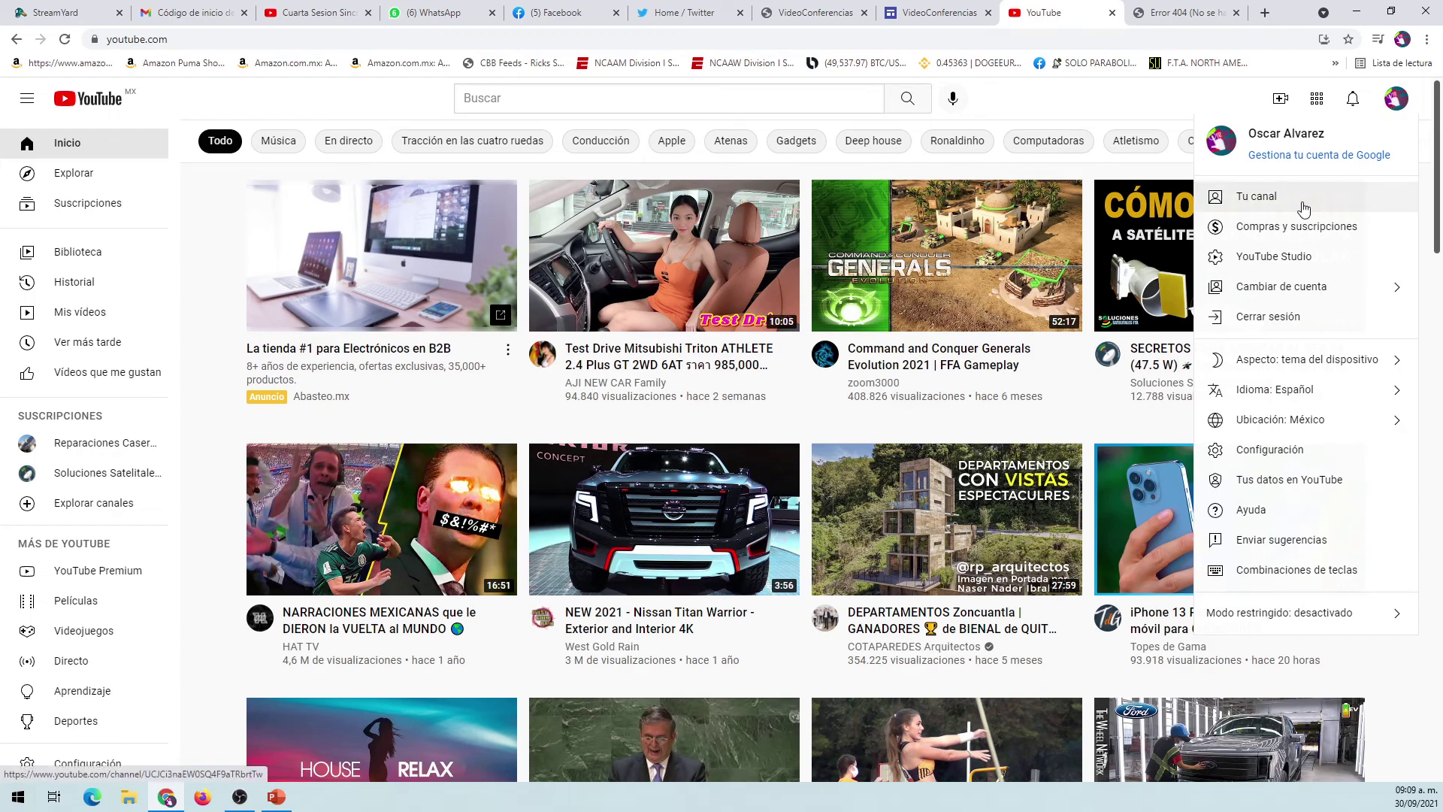
left_click(1304, 209)
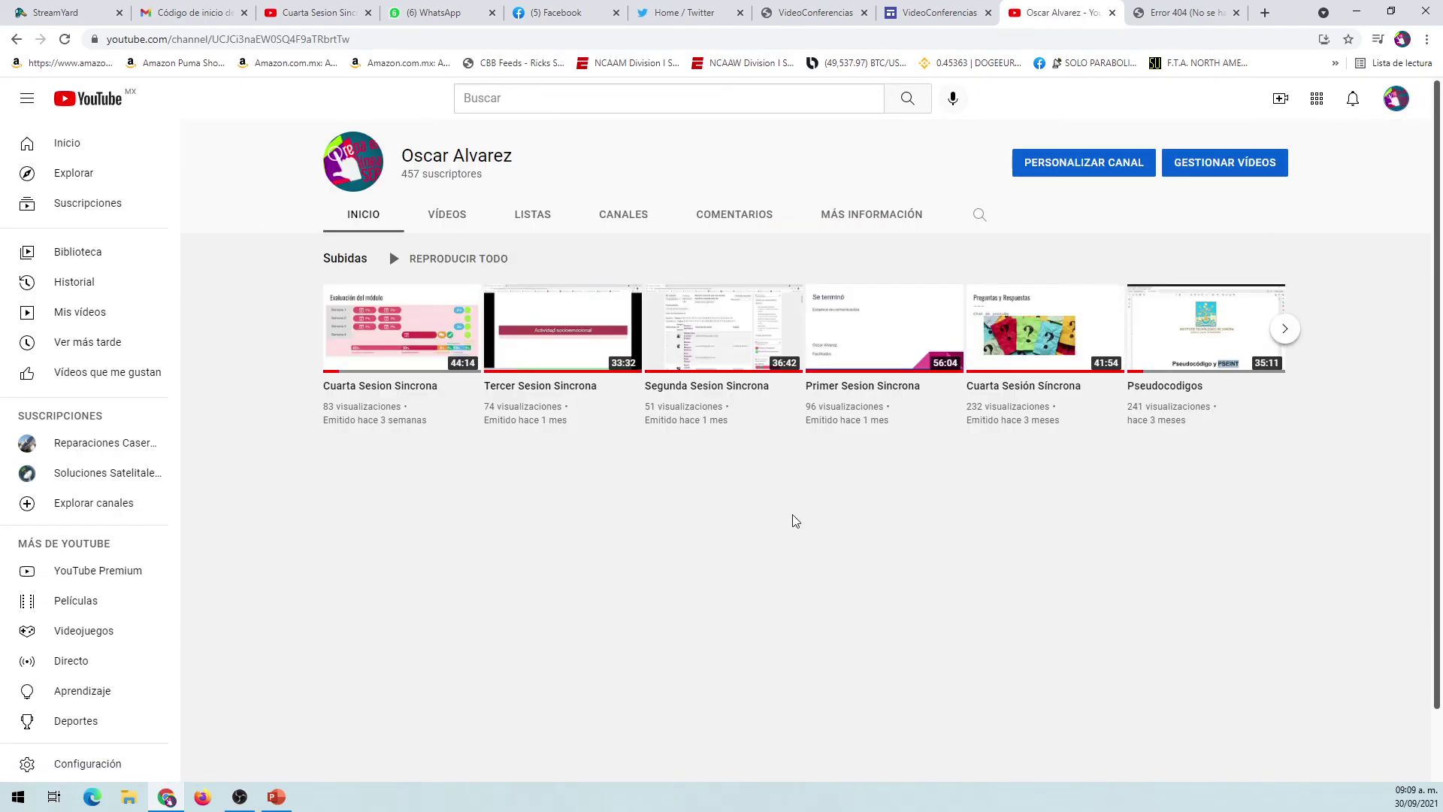
left_click(451, 218)
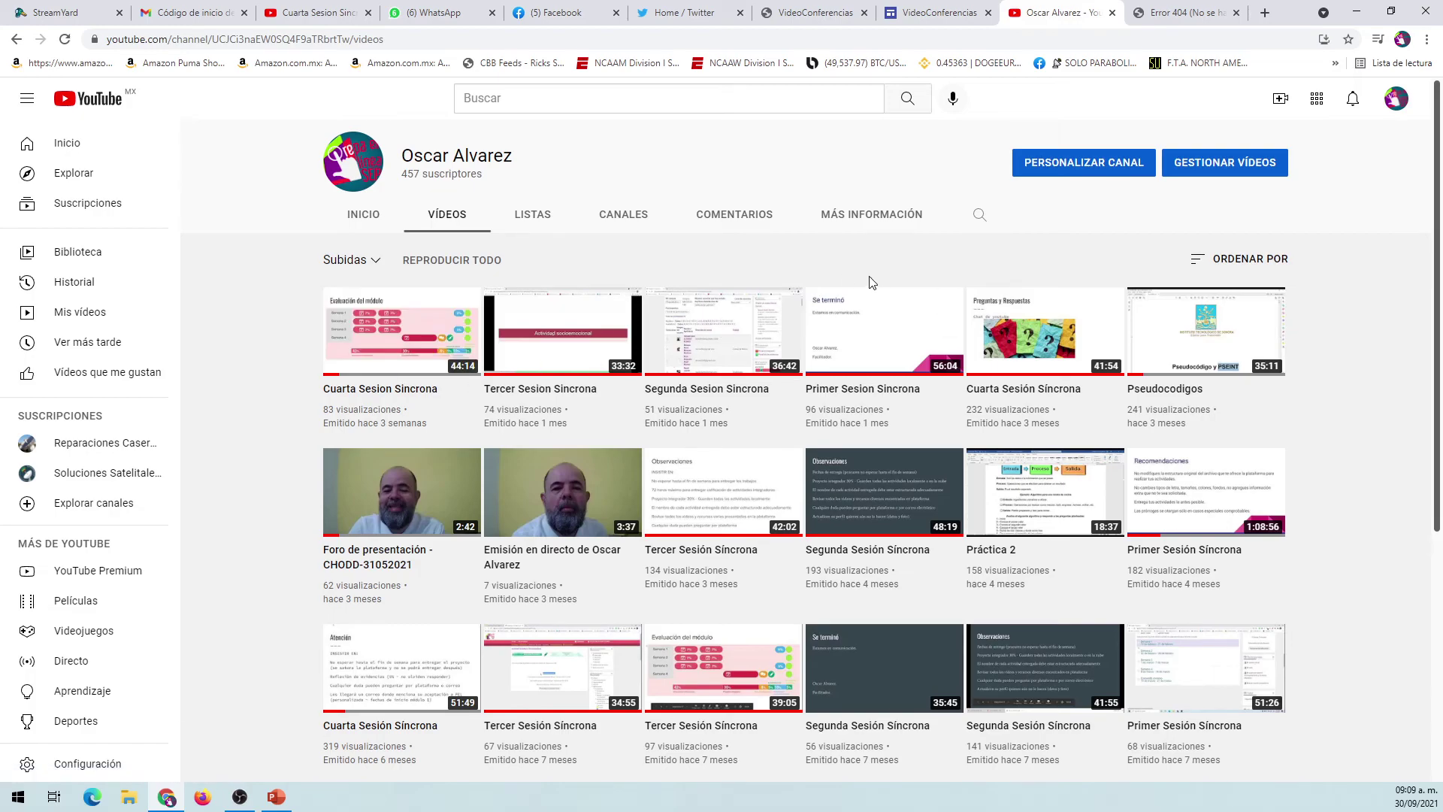
- Copy the Literatura Mexicana Twitter broadcast's video address, then close the broadcast tab
left_click(705, 18)
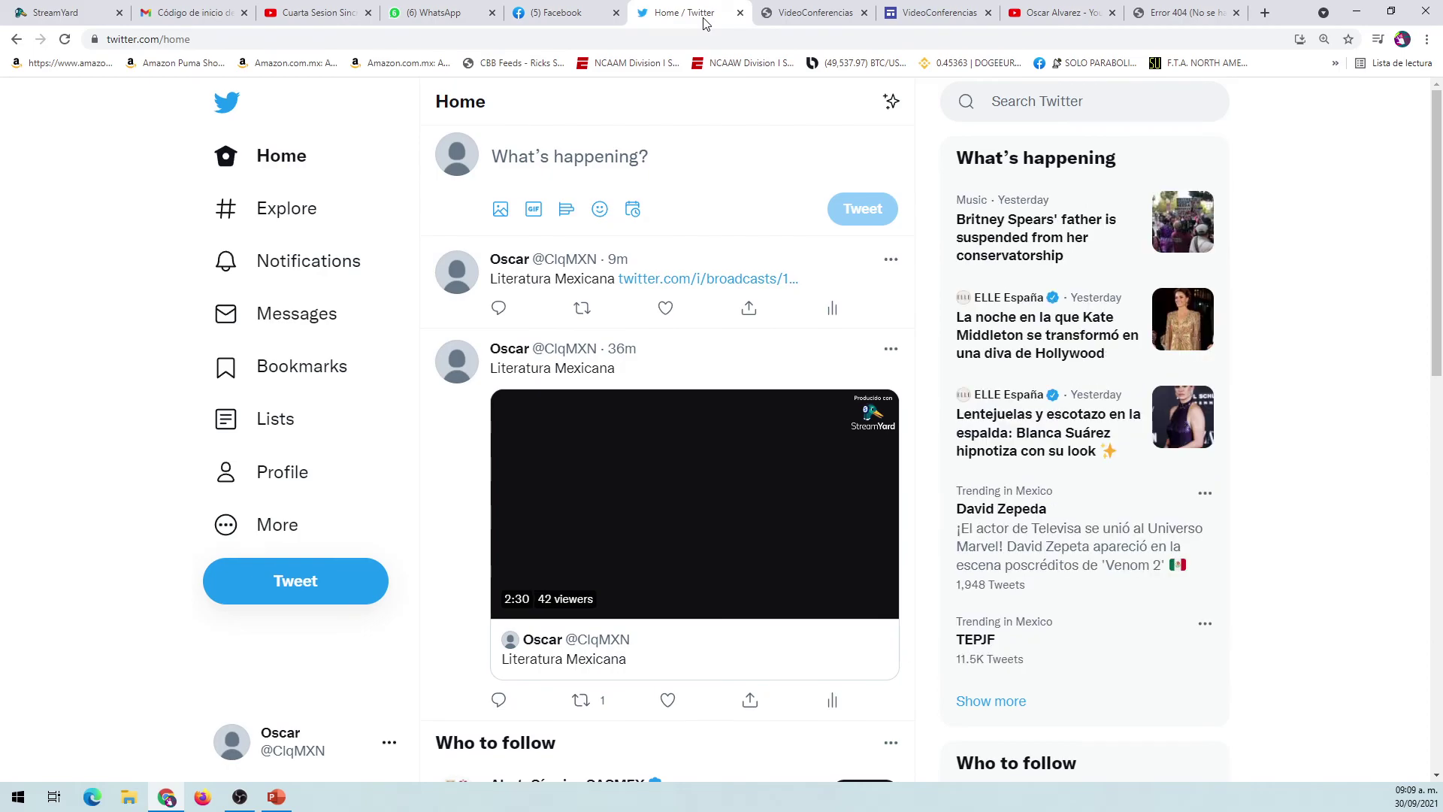
left_click(709, 281)
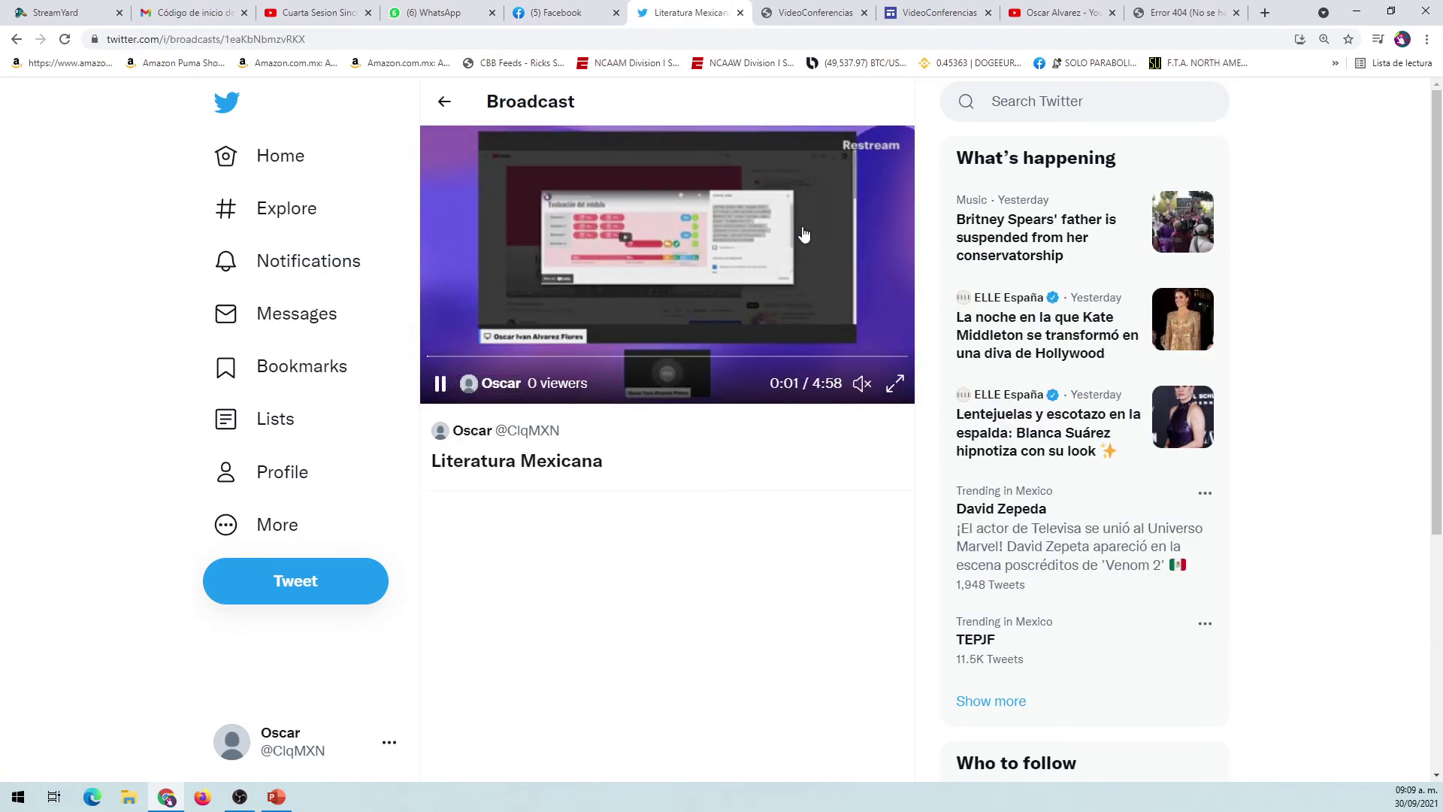
right_click(804, 235)
left_click(851, 271)
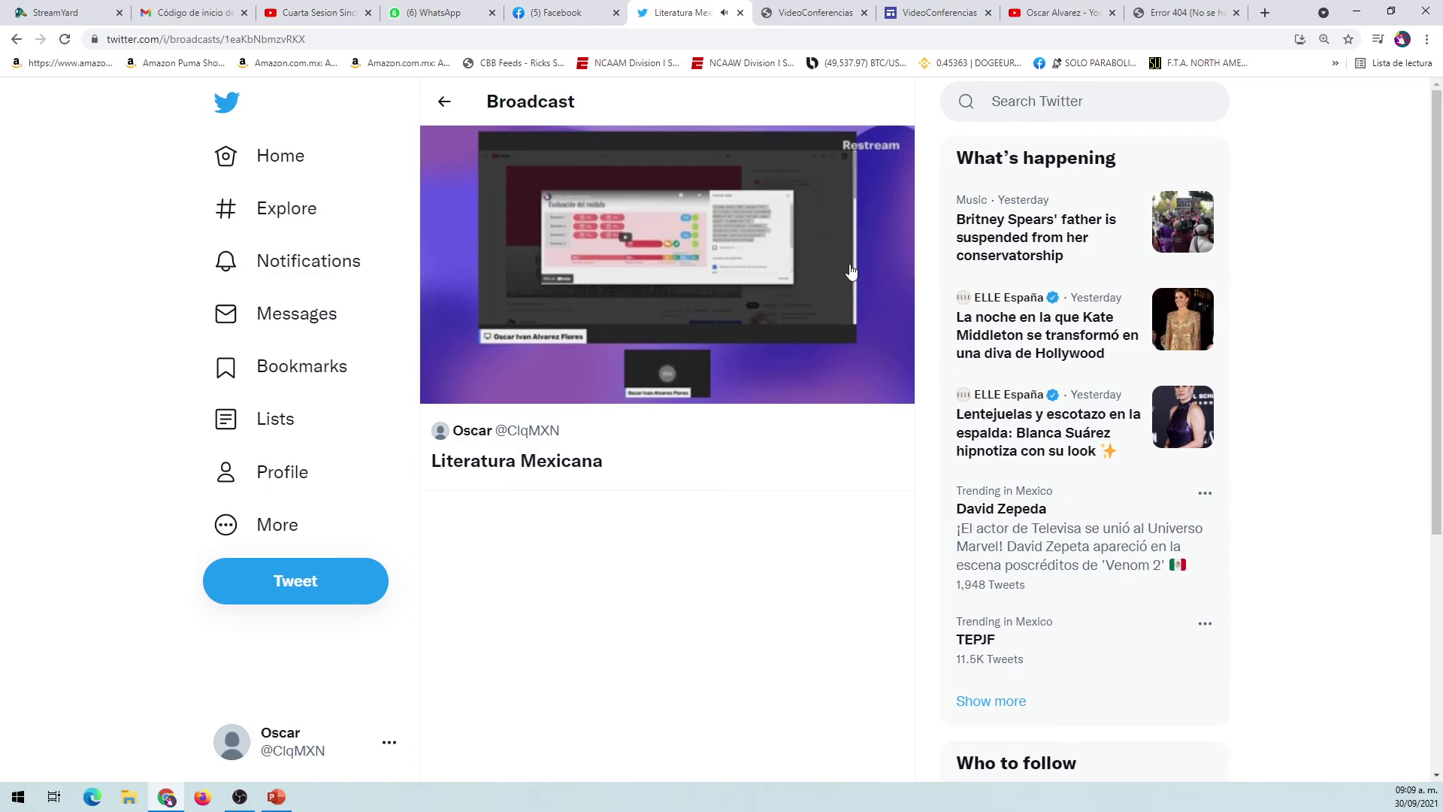
left_click(920, 14)
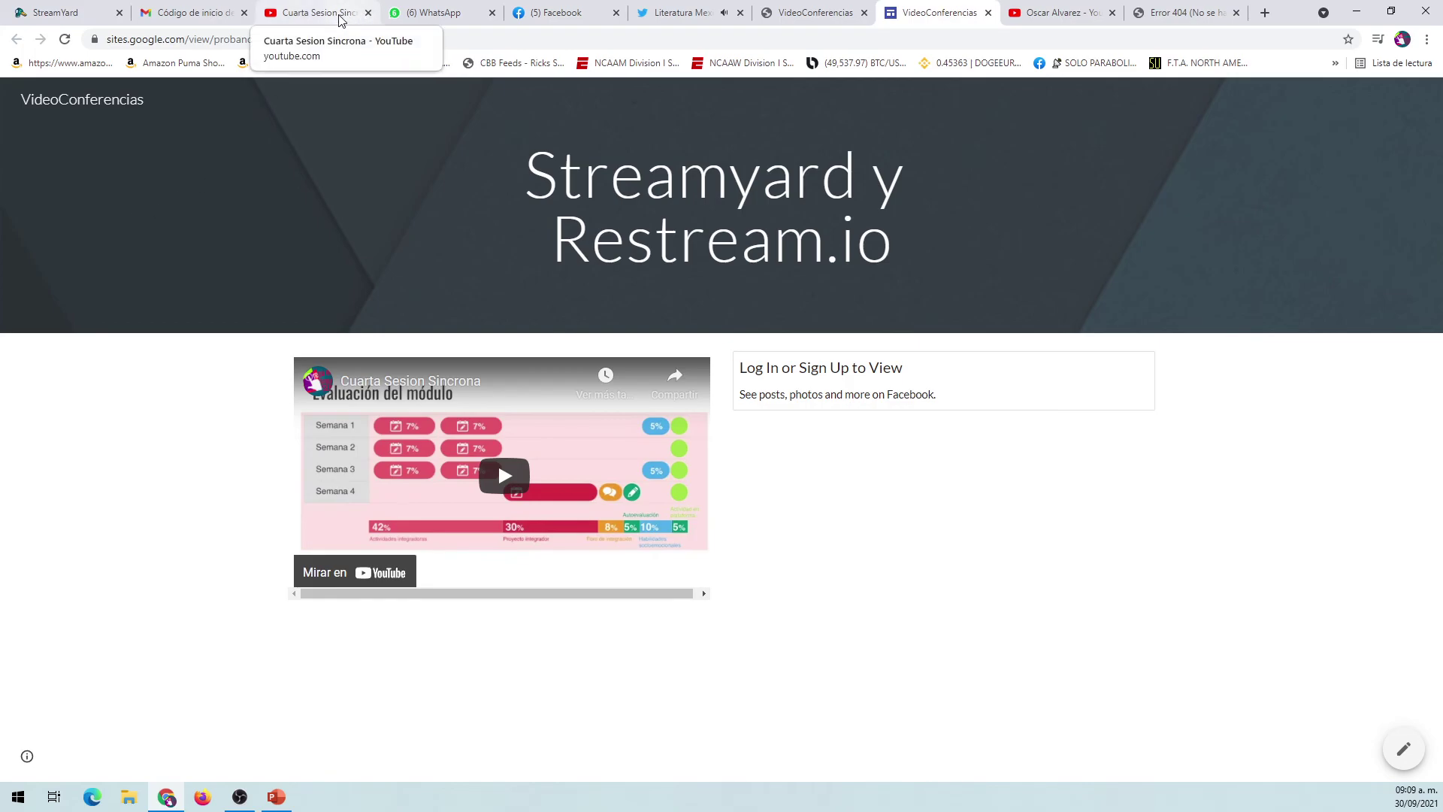
left_click(688, 15)
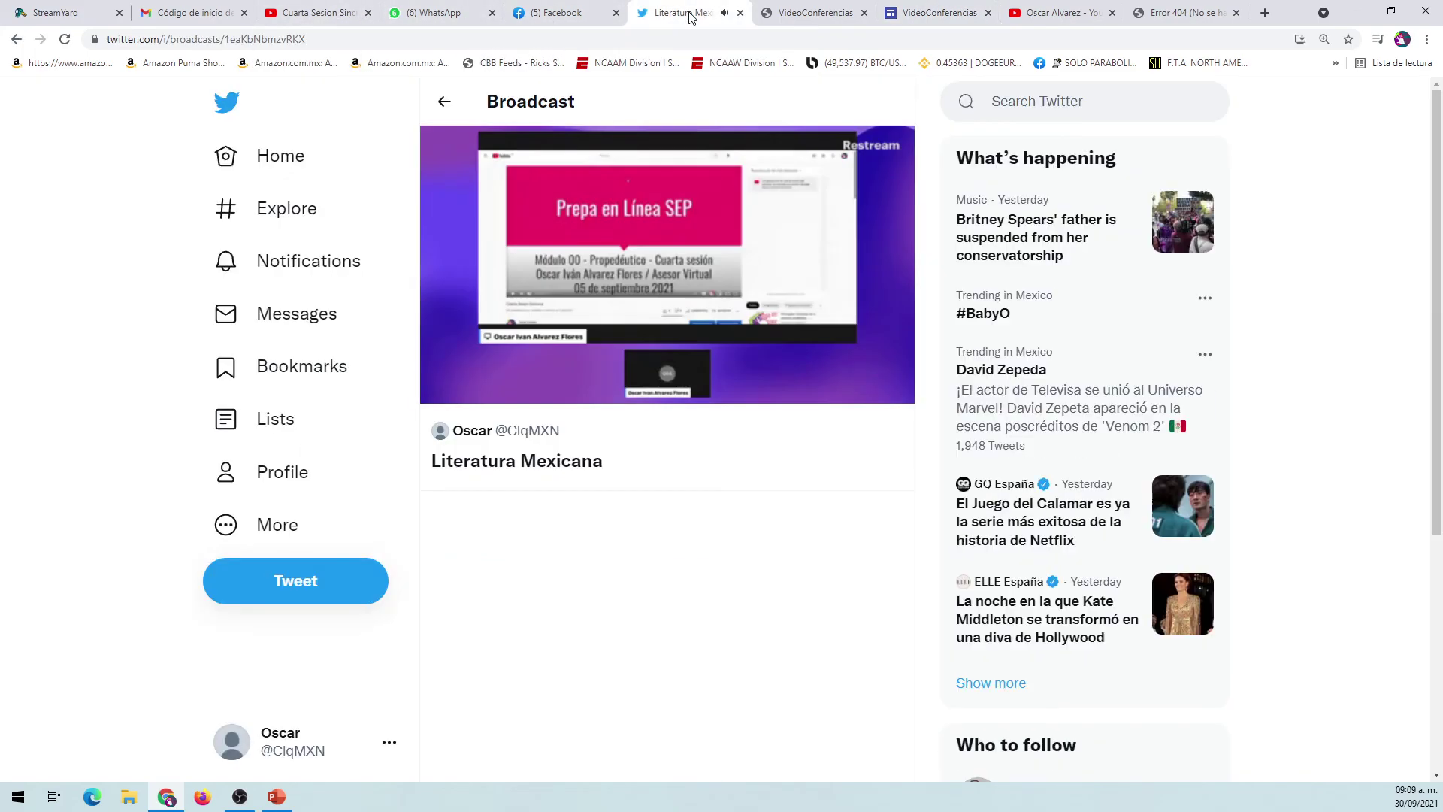
left_click(740, 13)
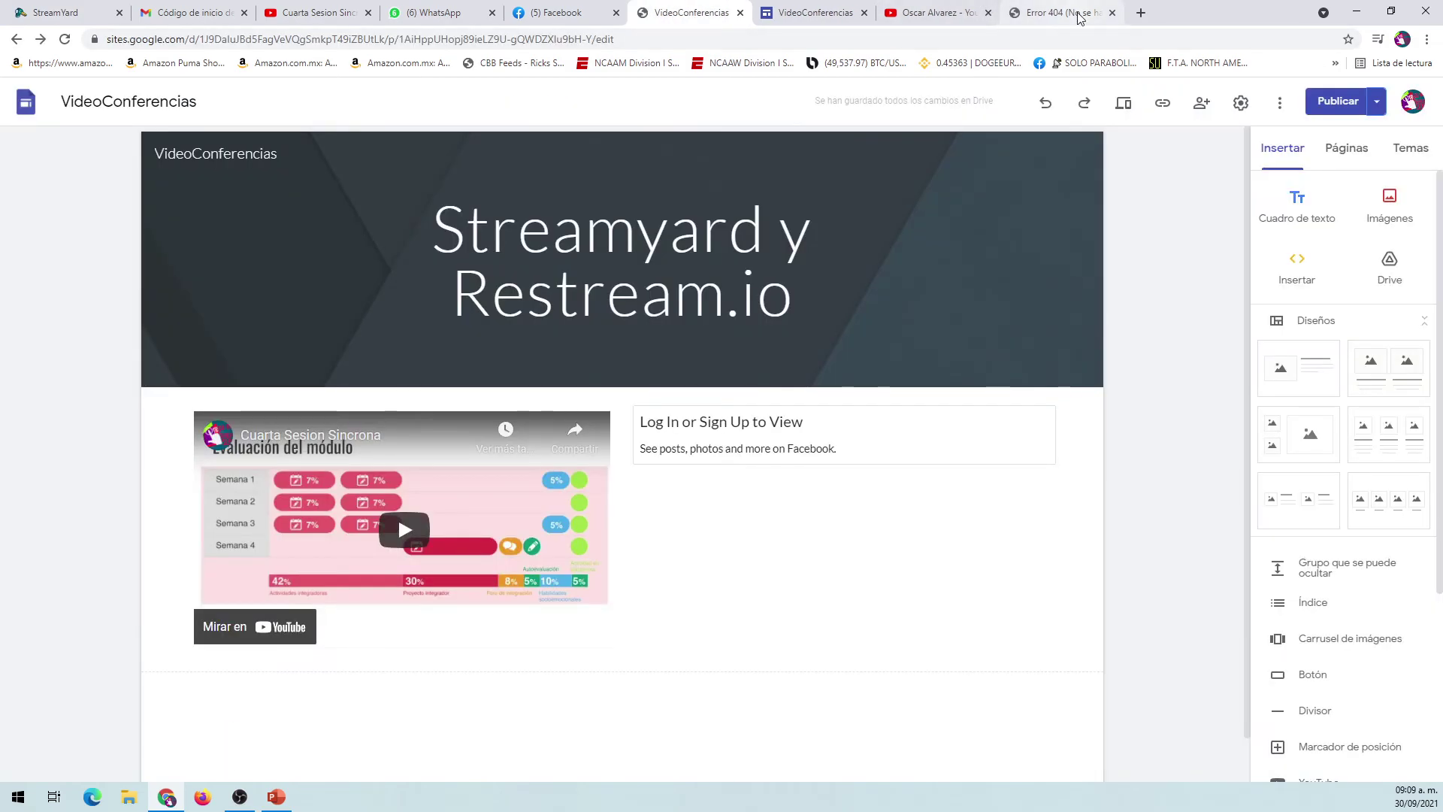
- Close the Error 404, YouTube channel and published site tabs
left_click(1078, 15)
key("ctrl+w")
key("ctrl+w")
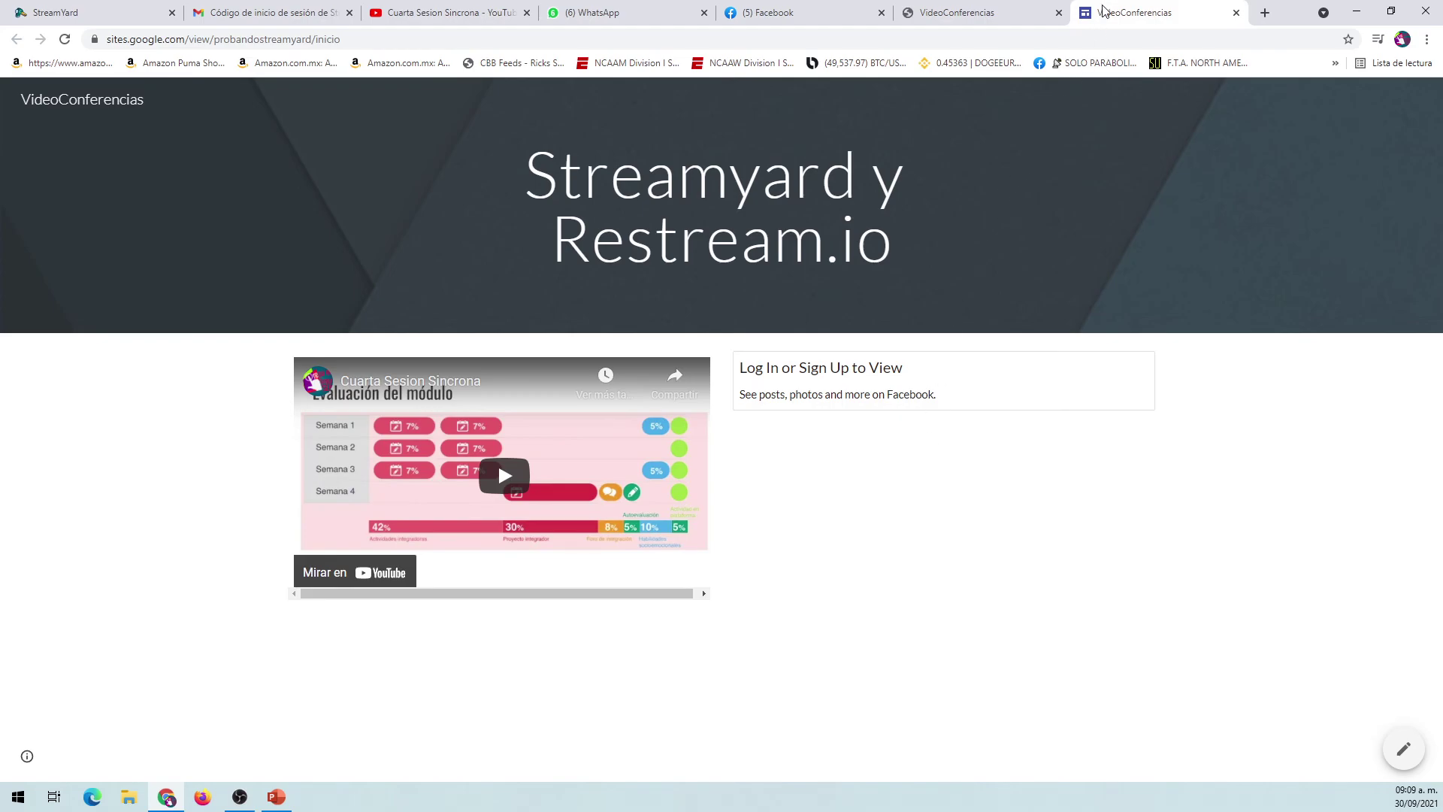
middle_click(1102, 11)
- Embed the copied Twitter broadcast URL in the empty section below the Facebook post
double_click(725, 542)
left_click(694, 545)
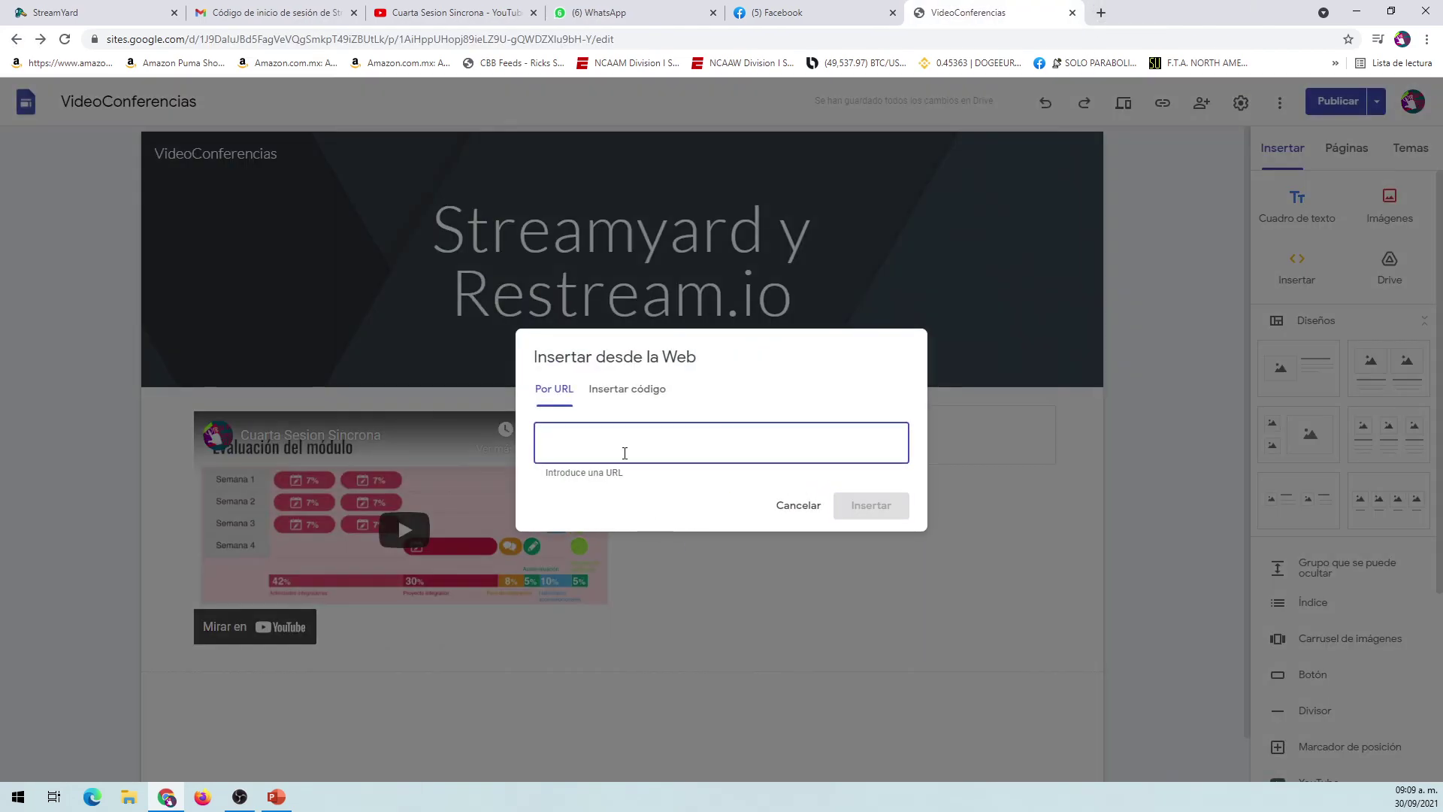
type("https://twitter.com/i/broadcasts/1eaKbNbmzvRKX")
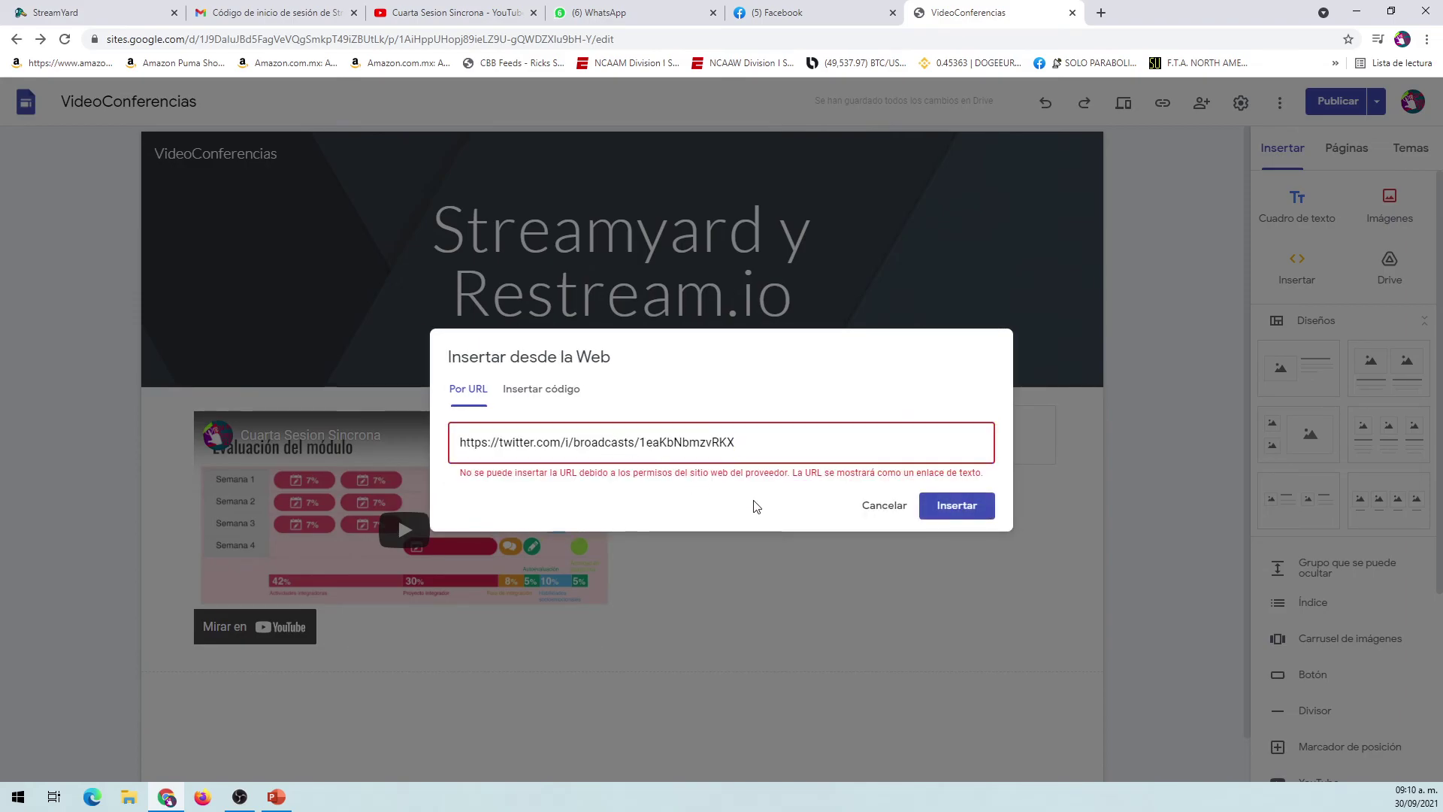
left_click(951, 507)
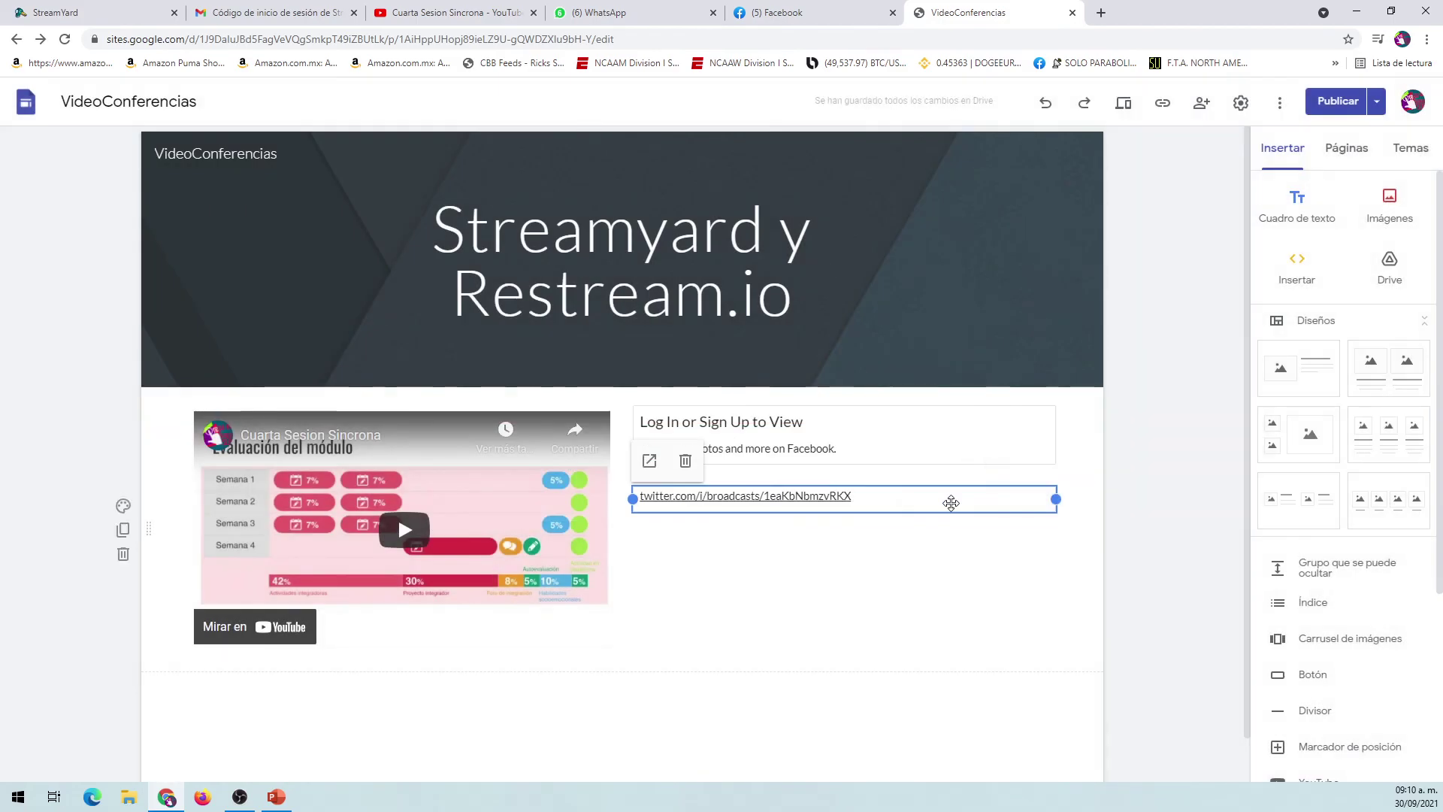
left_click(889, 583)
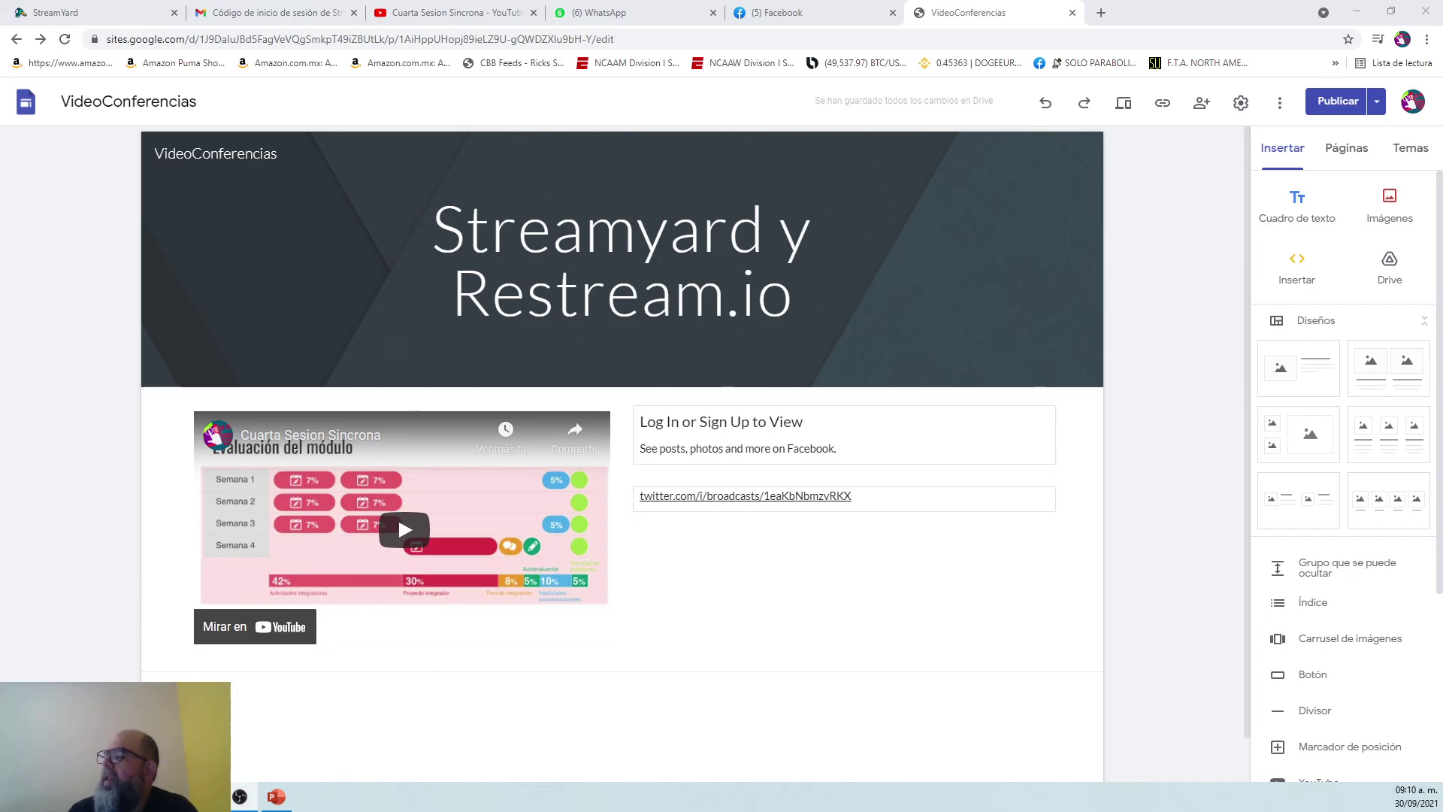
left_click(418, 525)
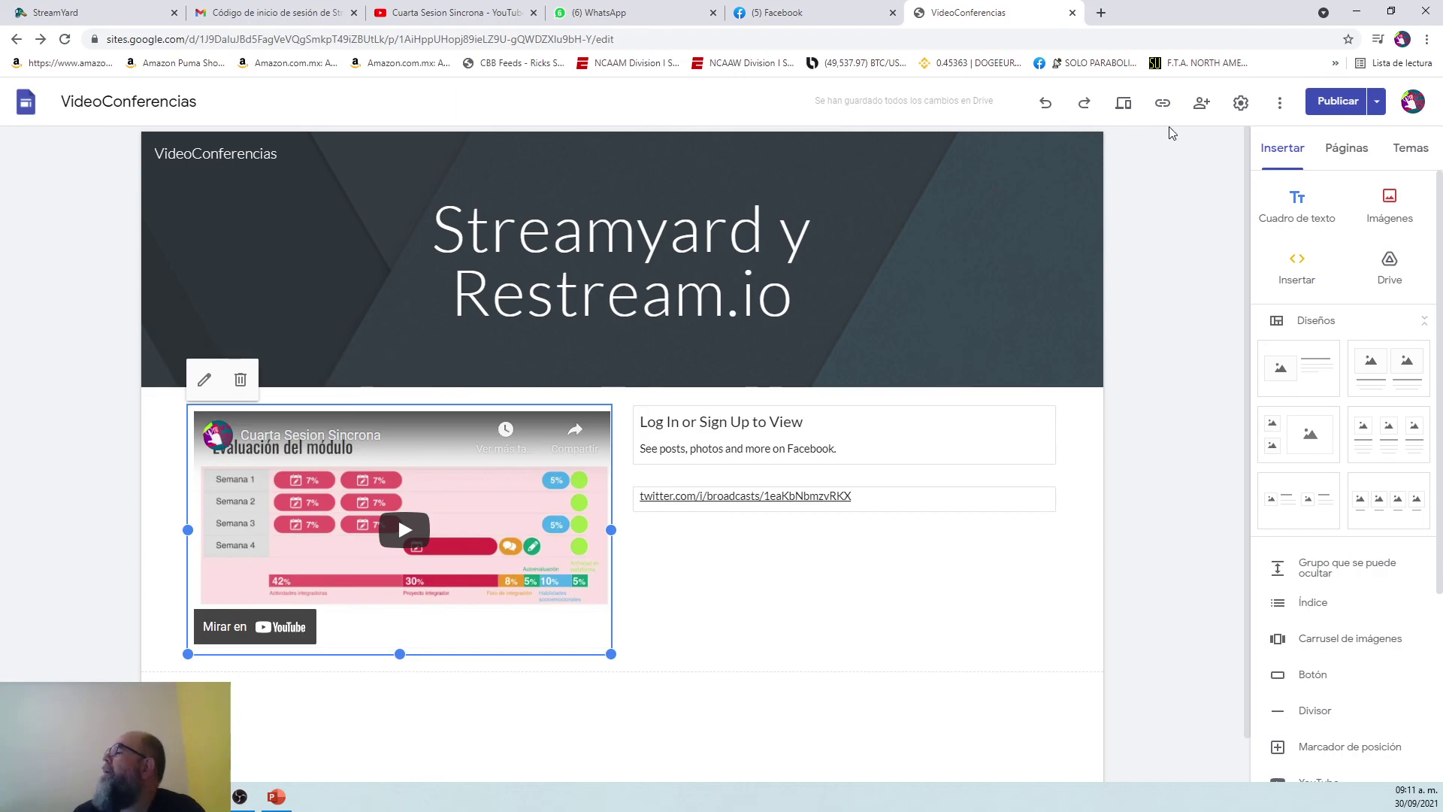
- View and select the published site's URL from the link icon, then open a new blank tab
left_click(1162, 106)
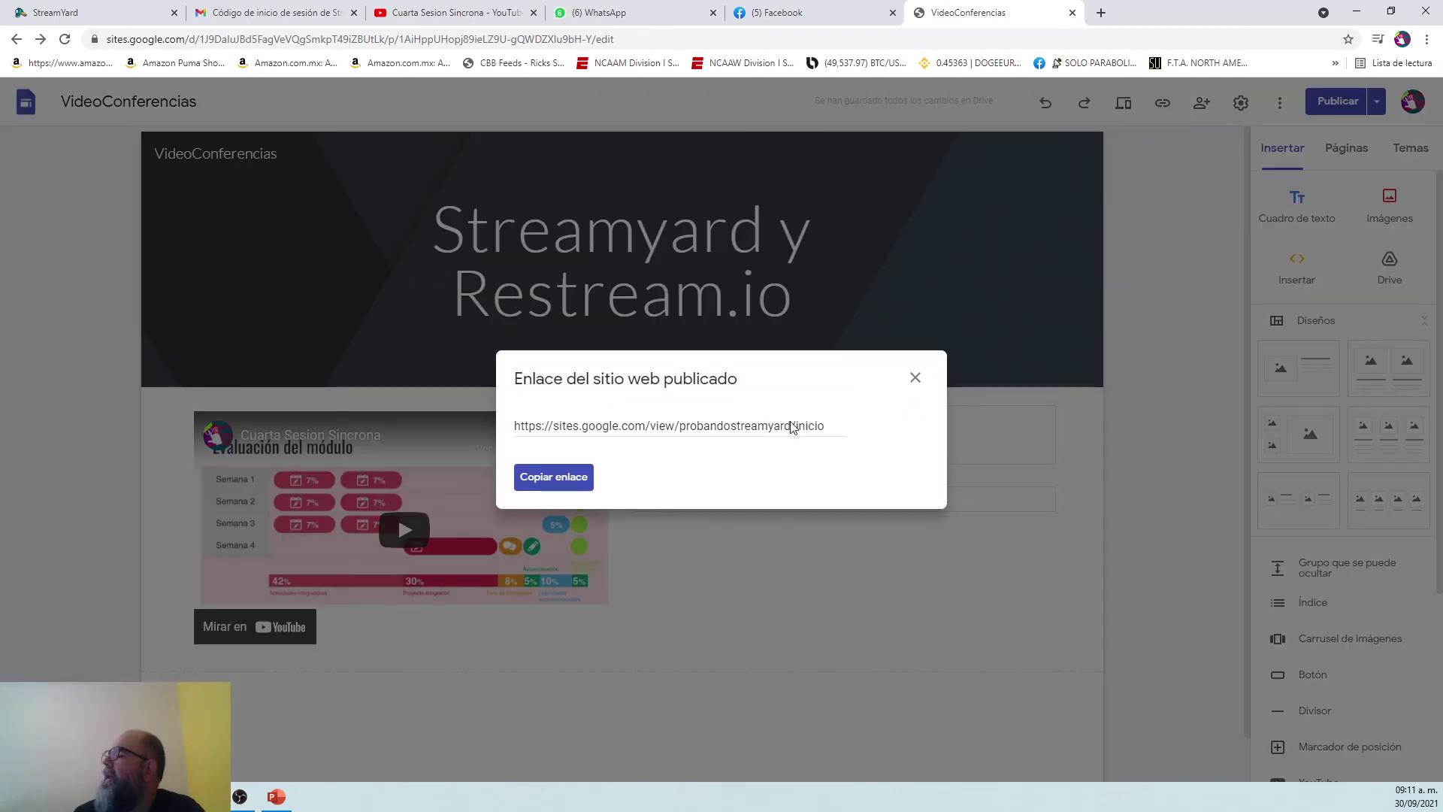
left_click(791, 430)
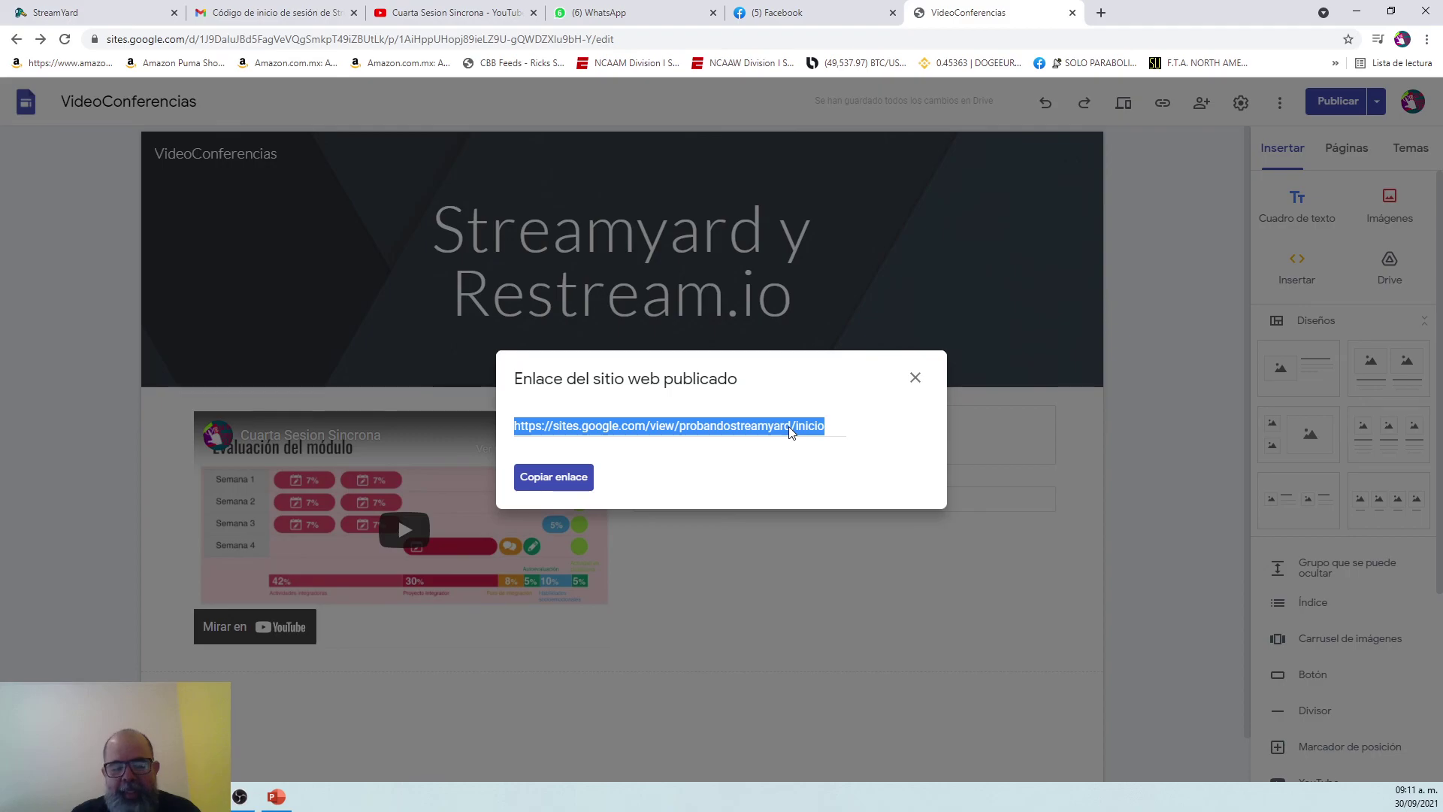
left_click(917, 378)
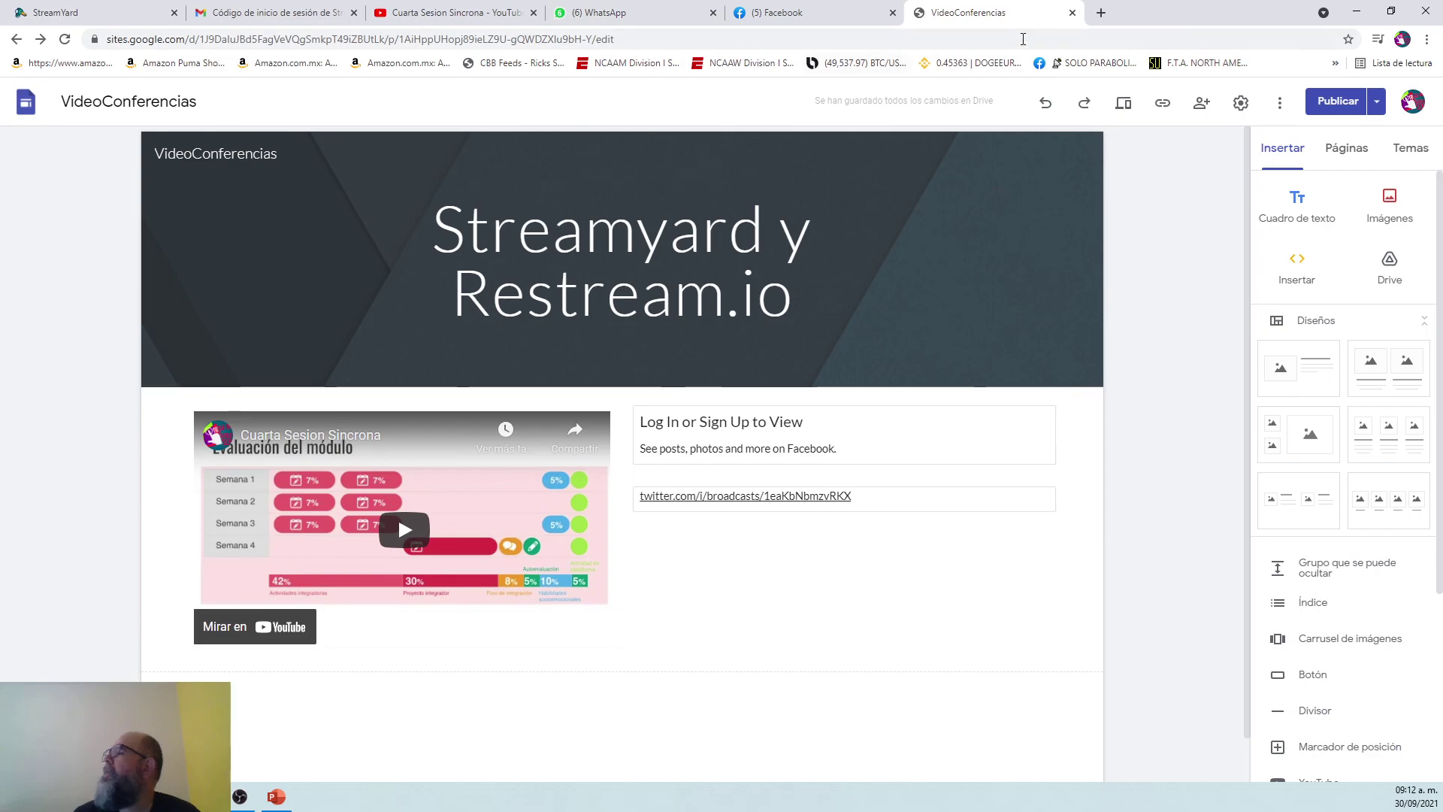
left_click(1102, 12)
- Load the edmodo site in the browser and go to its Entrar sign-in page
type("edmodo.com")
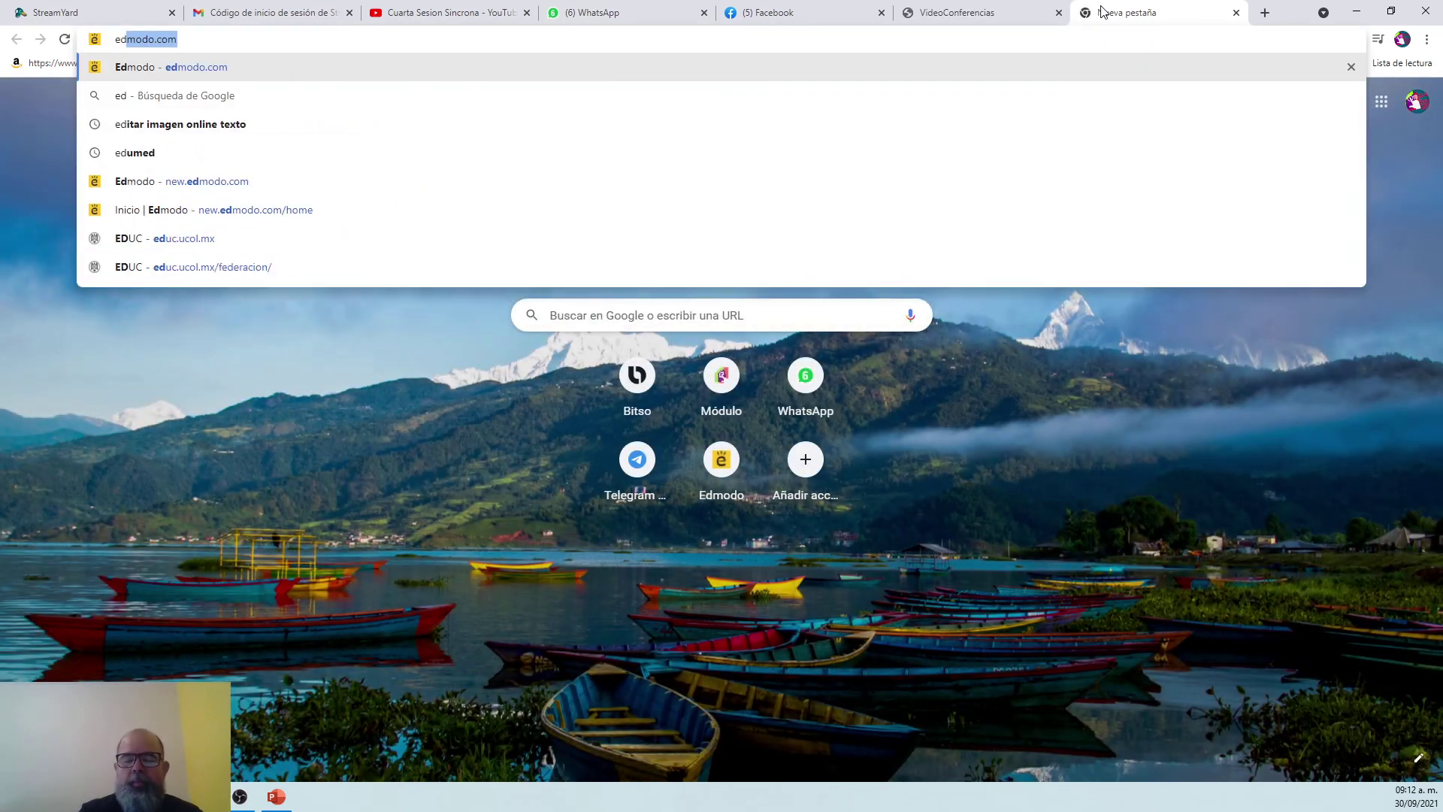
key("Return")
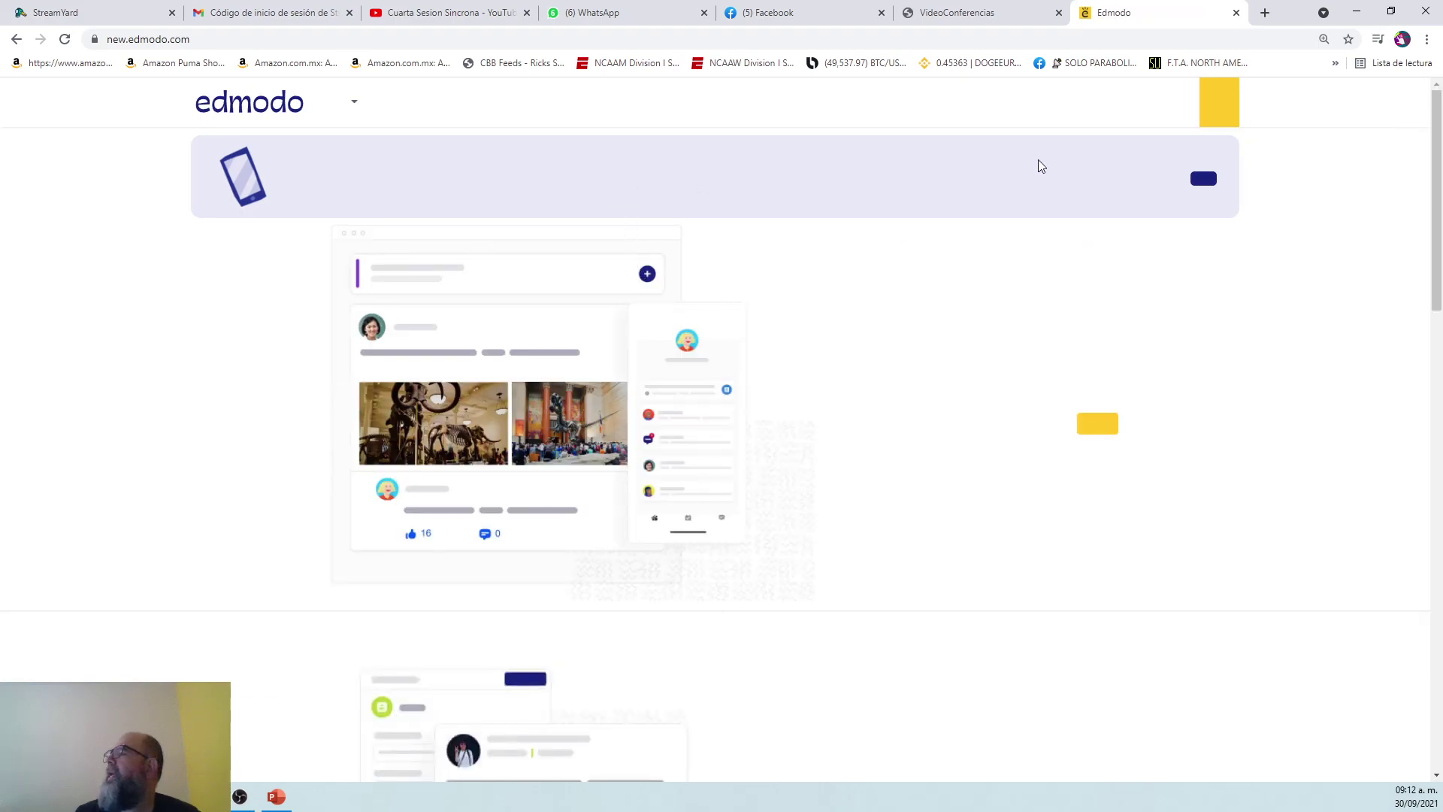
left_click(1101, 113)
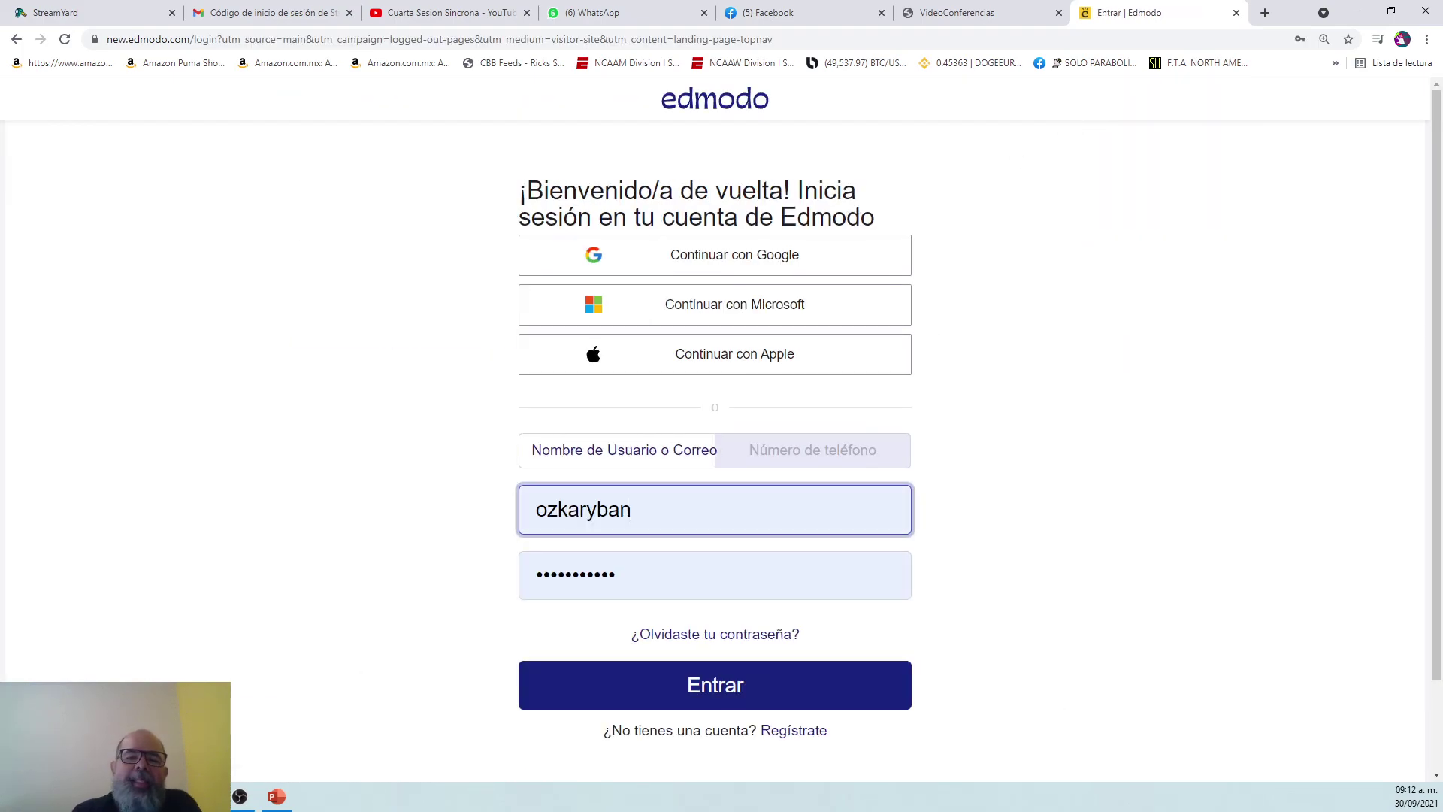